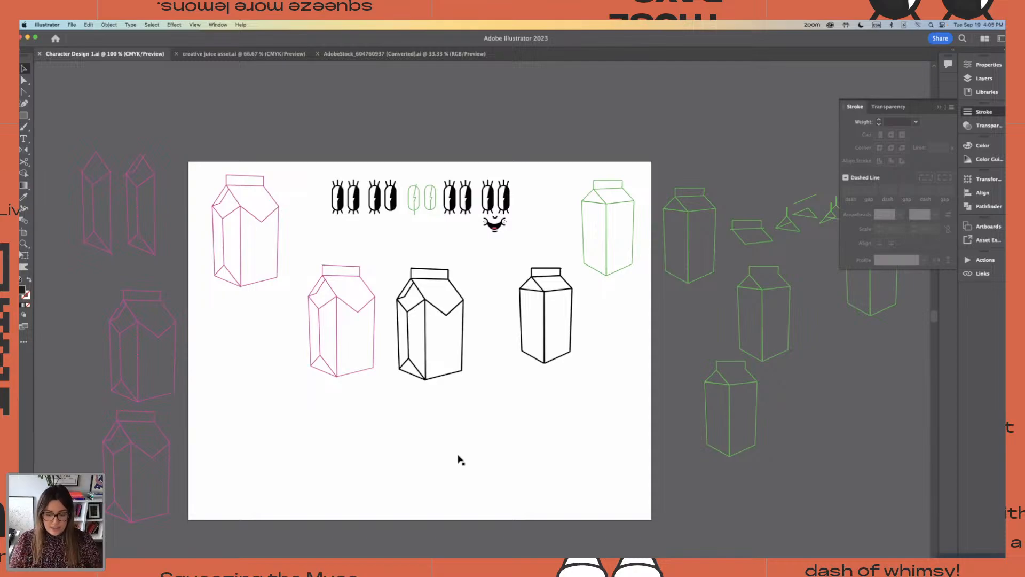
Move the pair of green eye outlines slightly down, out of line with the row of finished eyes
{"action": "key", "text": "super+equal"}
{"action": "scroll", "coordinate": [513, 311], "scroll_direction": "up", "scroll_amount": 4}
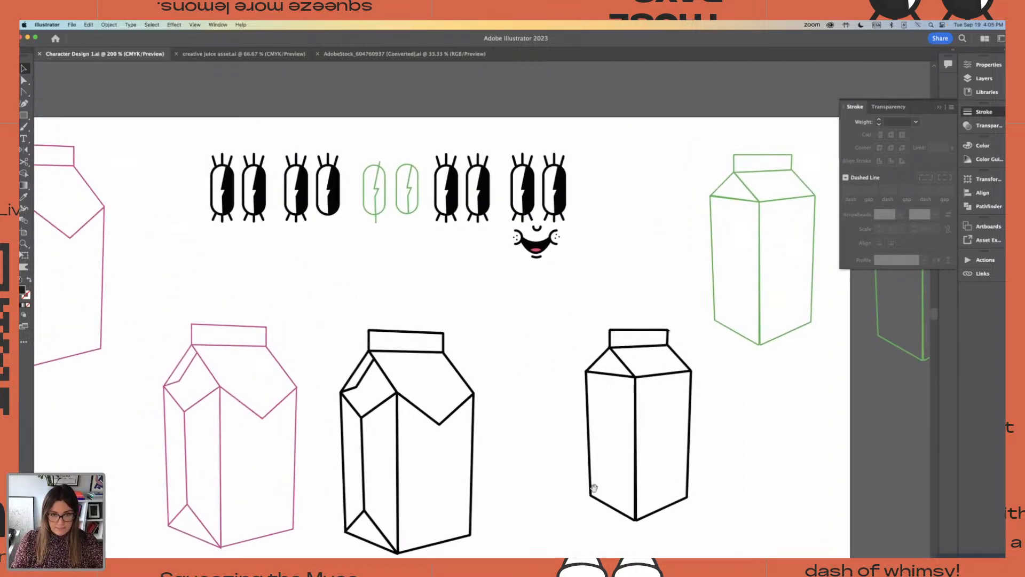
{"action": "key", "text": "super+equal"}
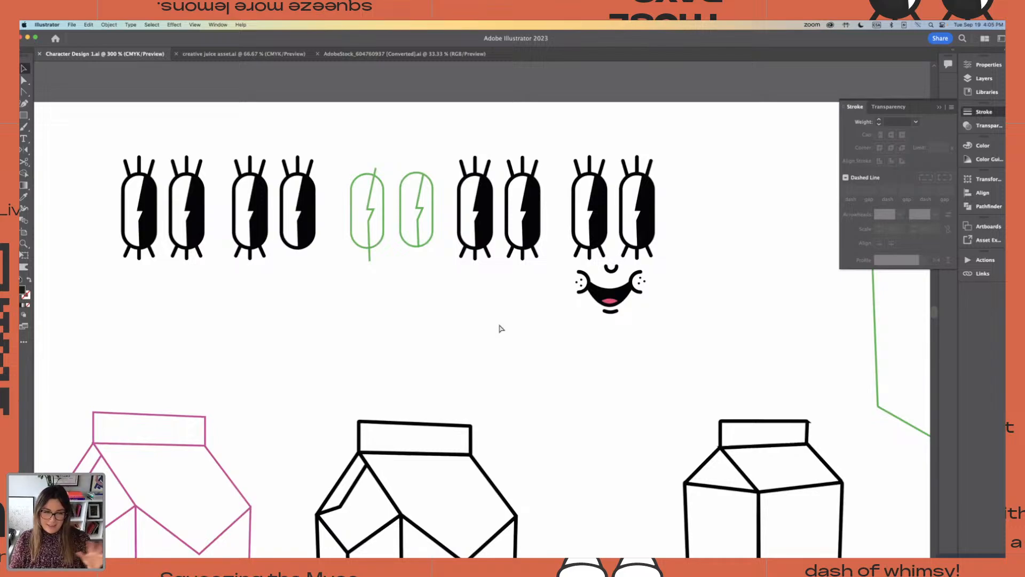
{"action": "left_click_drag", "start_coordinate": [351, 152], "coordinate": [435, 287]}
{"action": "left_click_drag", "start_coordinate": [427, 230], "coordinate": [418, 254]}
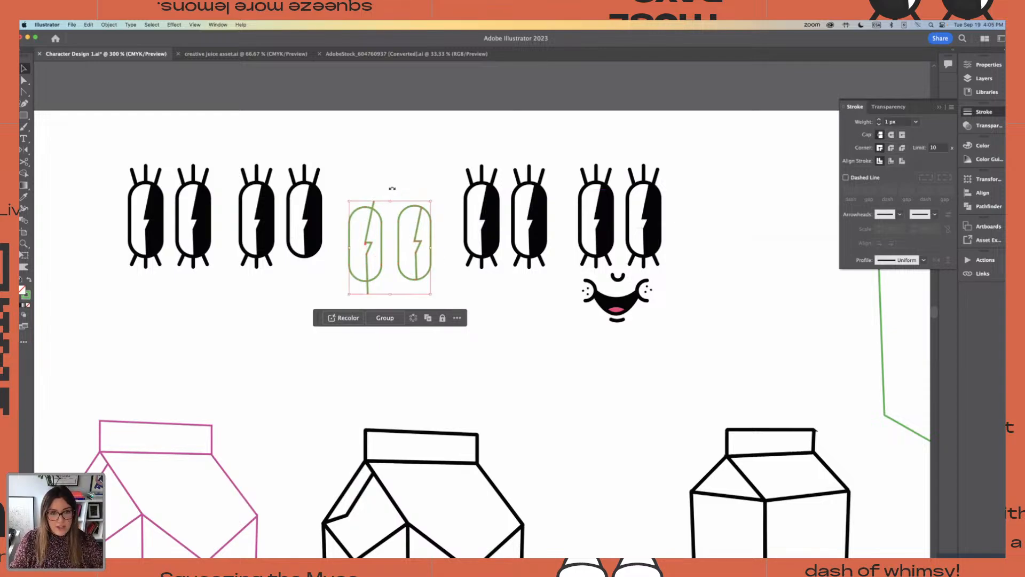
{"action": "key", "text": "super+equal"}
{"action": "left_click_drag", "start_coordinate": [469, 191], "coordinate": [486, 219]}
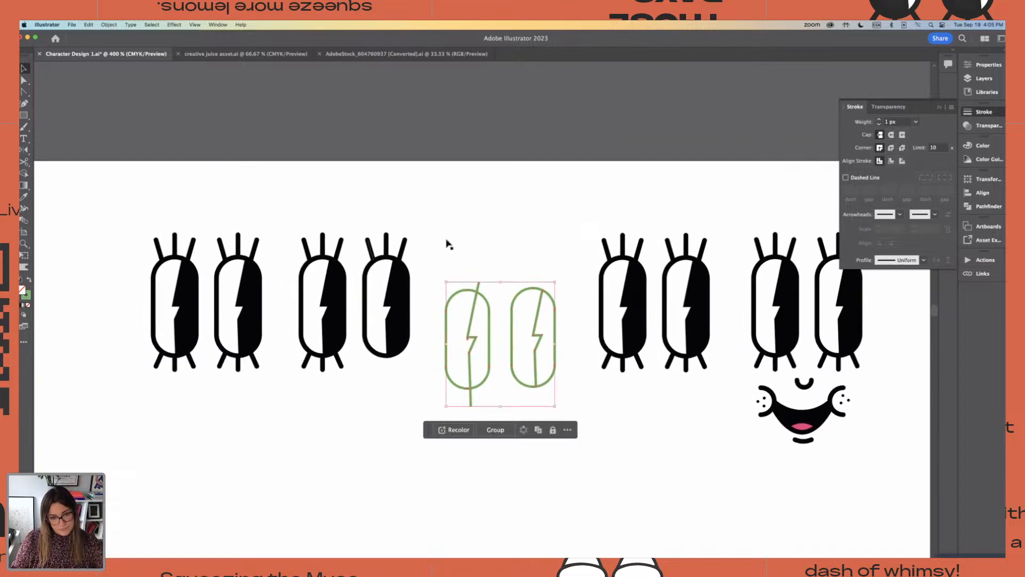
{"action": "left_click", "coordinate": [297, 198]}
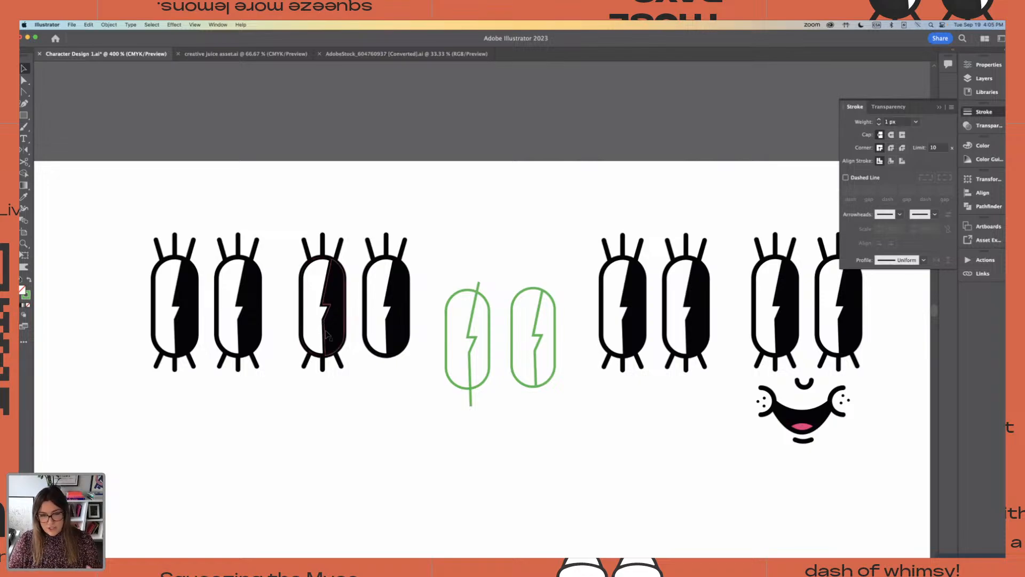
Examine the finished eye pairs, the smiling face and the milk carton drawings up close
{"action": "left_click", "coordinate": [327, 335]}
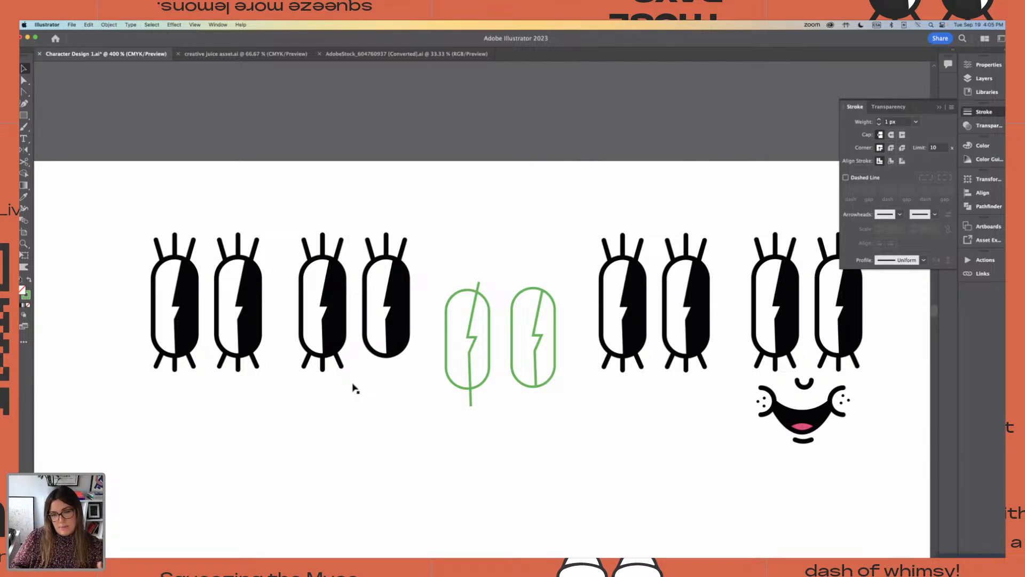
{"action": "scroll", "coordinate": [353, 389], "scroll_direction": "down", "scroll_amount": 6}
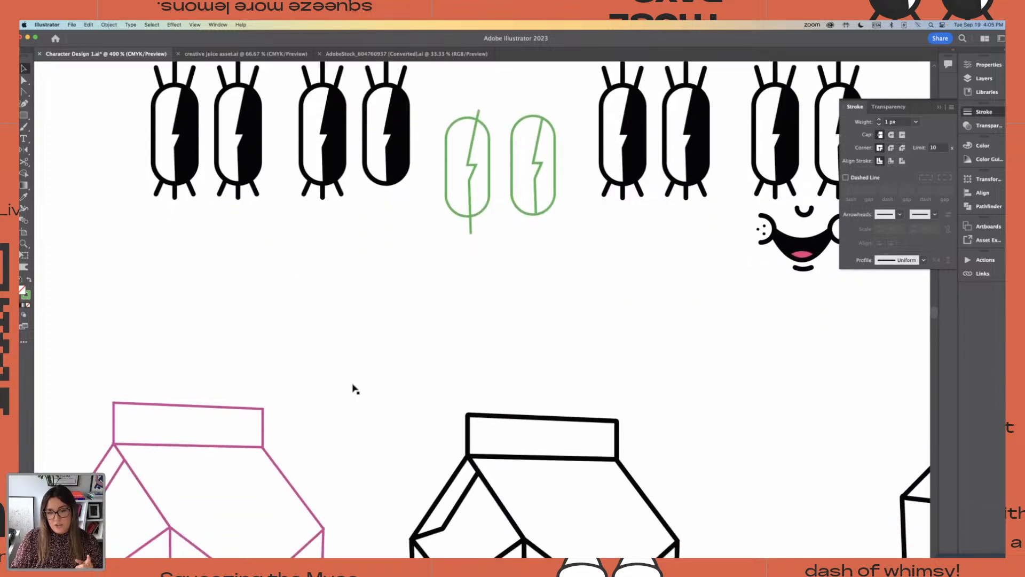
{"action": "scroll", "coordinate": [353, 388], "scroll_direction": "down", "scroll_amount": 2}
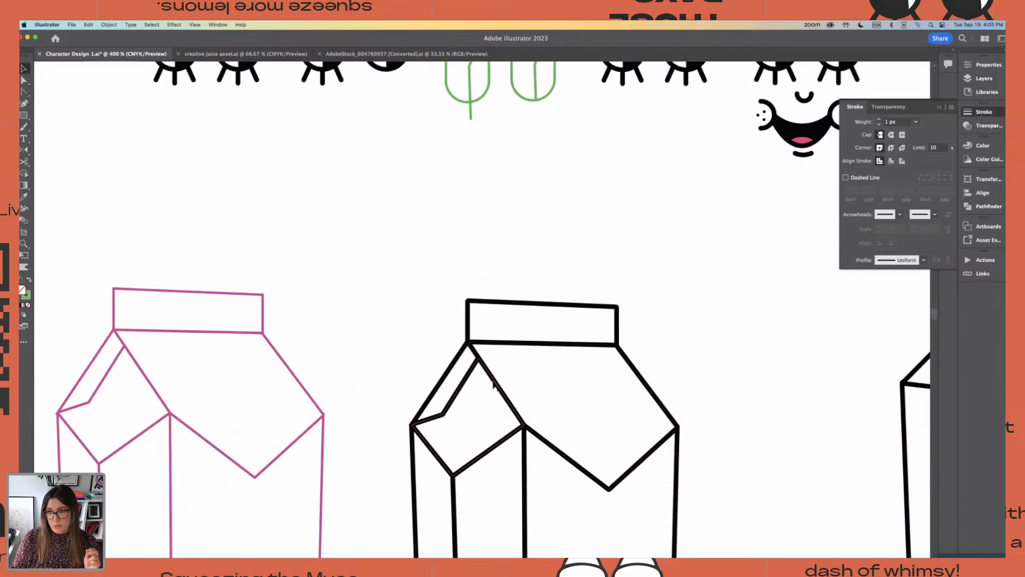
{"action": "scroll", "coordinate": [636, 279], "scroll_direction": "down", "scroll_amount": 3}
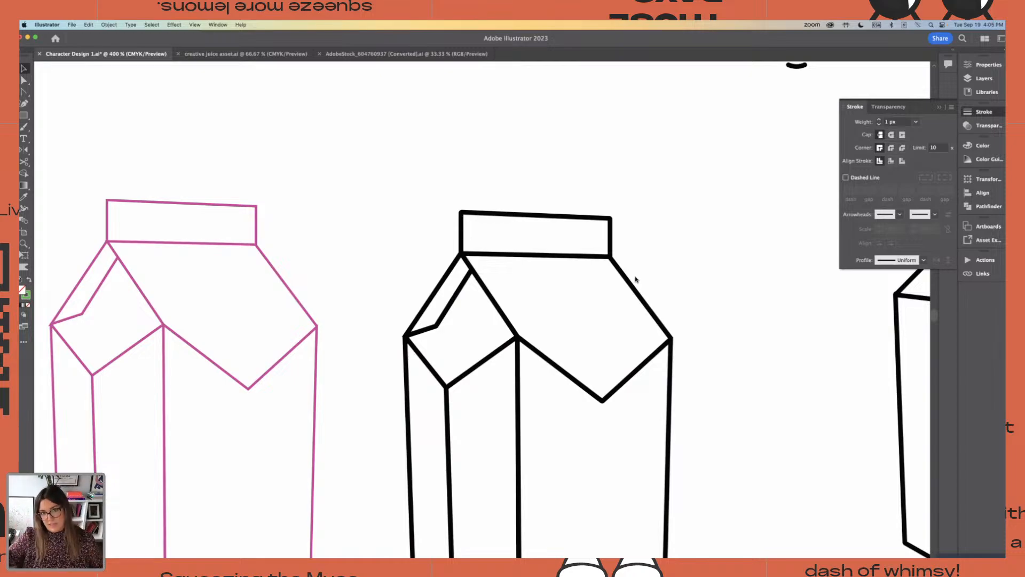
{"action": "key", "text": "super+minus"}
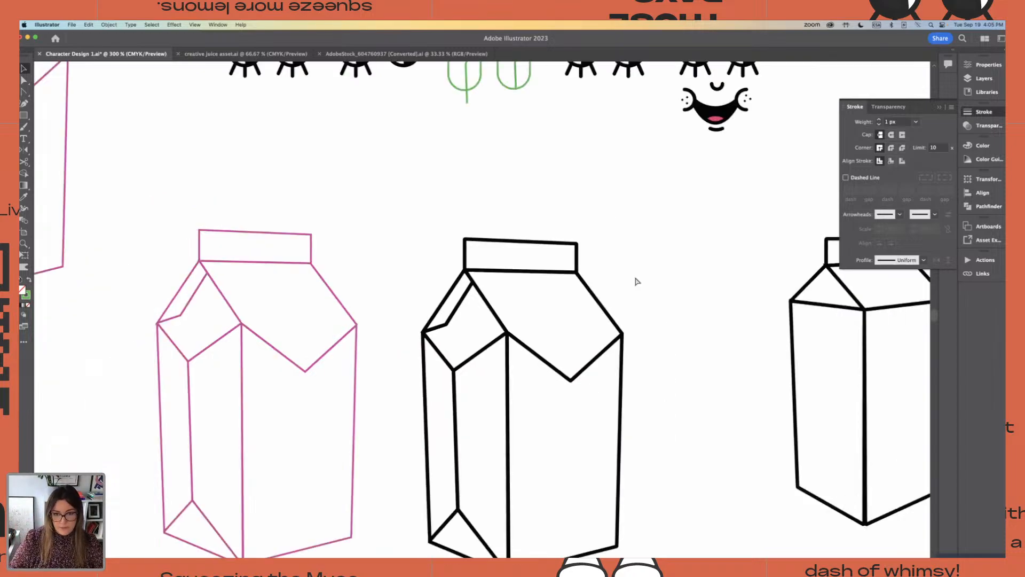
{"action": "scroll", "coordinate": [657, 331], "scroll_direction": "up", "scroll_amount": 6}
{"action": "scroll", "coordinate": [657, 331], "scroll_direction": "right", "scroll_amount": 3}
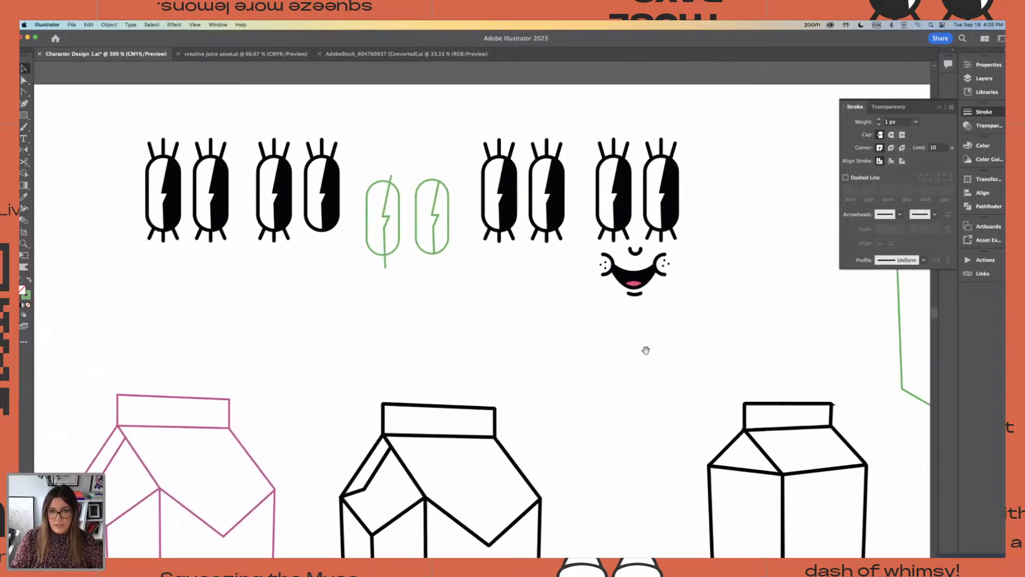
{"action": "left_click_drag", "start_coordinate": [483, 127], "coordinate": [570, 271]}
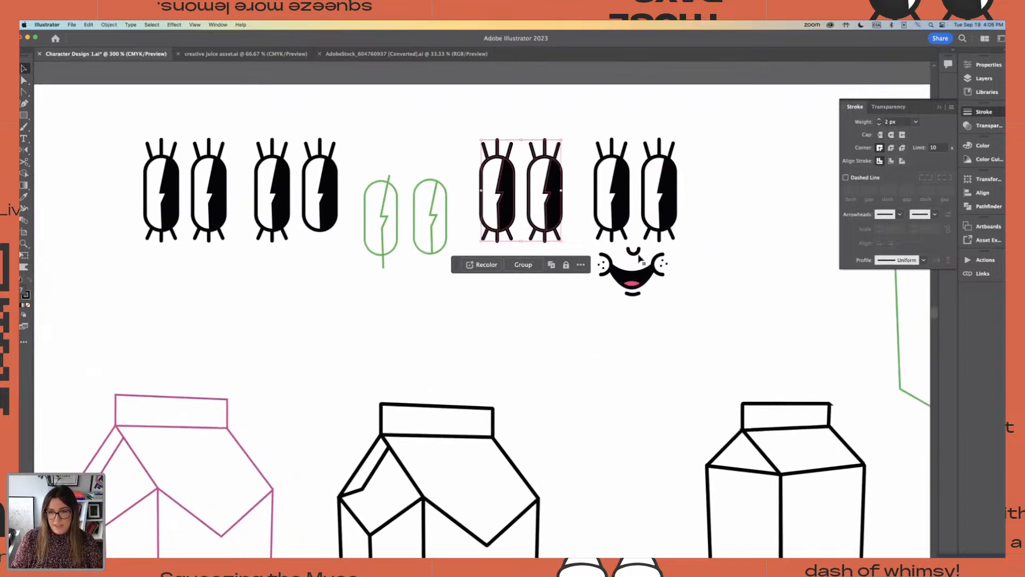
{"action": "key", "text": "super+equal"}
{"action": "left_click", "coordinate": [563, 220]}
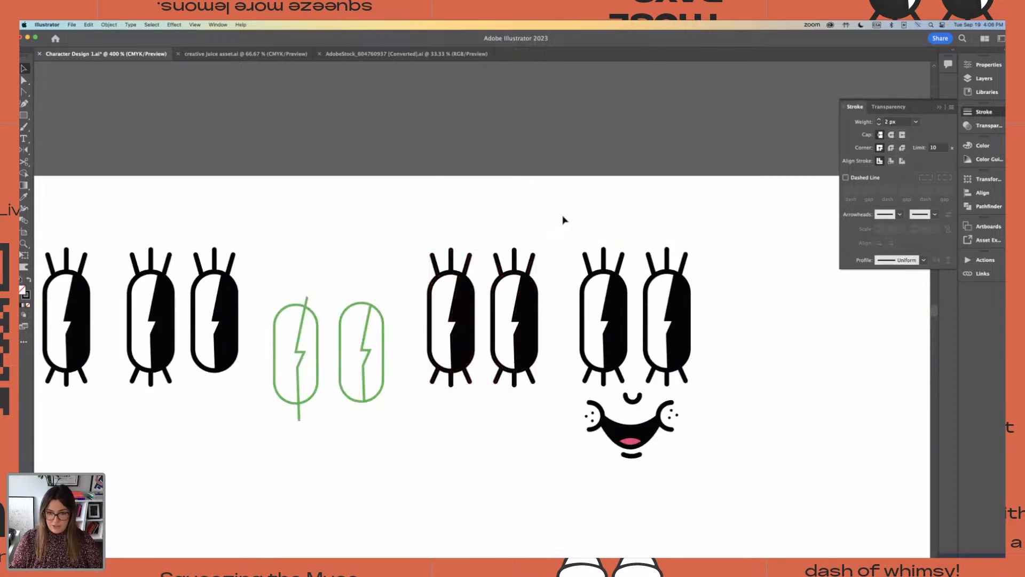
{"action": "scroll", "coordinate": [560, 220], "scroll_direction": "down", "scroll_amount": 1}
{"action": "scroll", "coordinate": [560, 221], "scroll_direction": "down", "scroll_amount": 3}
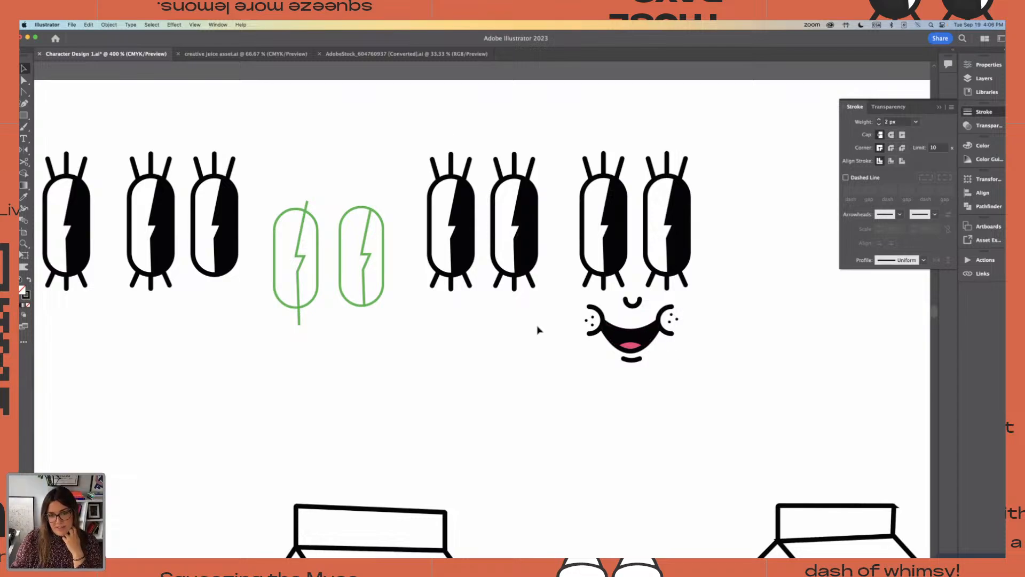
{"action": "key", "text": "super+equal"}
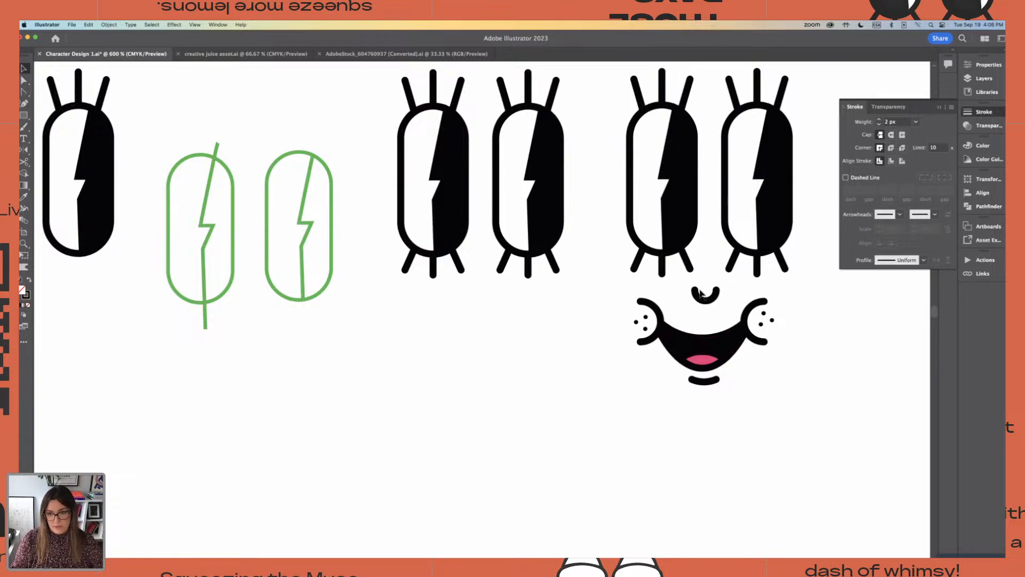
{"action": "left_click", "coordinate": [750, 317]}
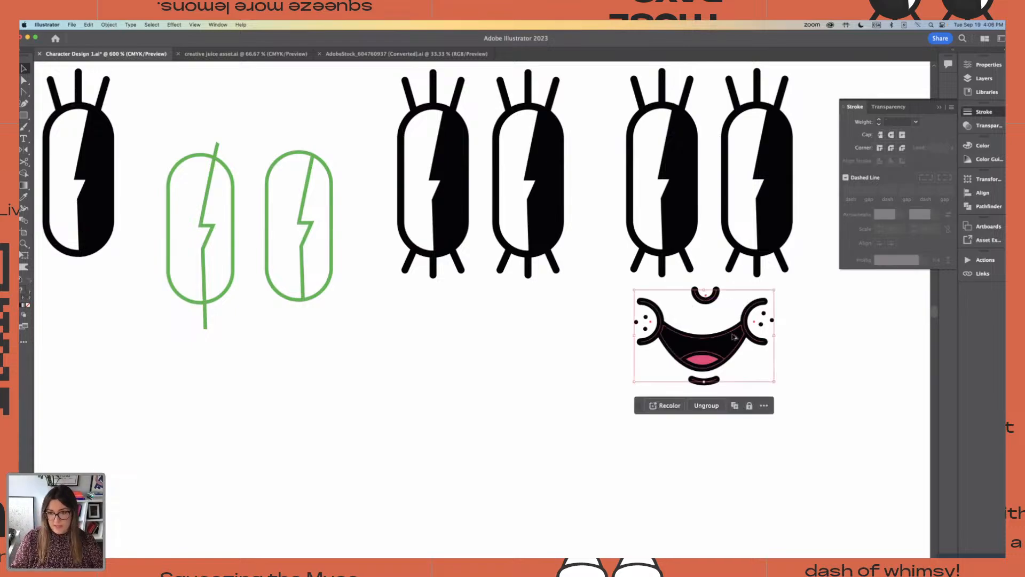
{"action": "left_click_drag", "start_coordinate": [734, 334], "coordinate": [566, 352], "text": "alt"}
{"action": "left_click", "coordinate": [576, 329]}
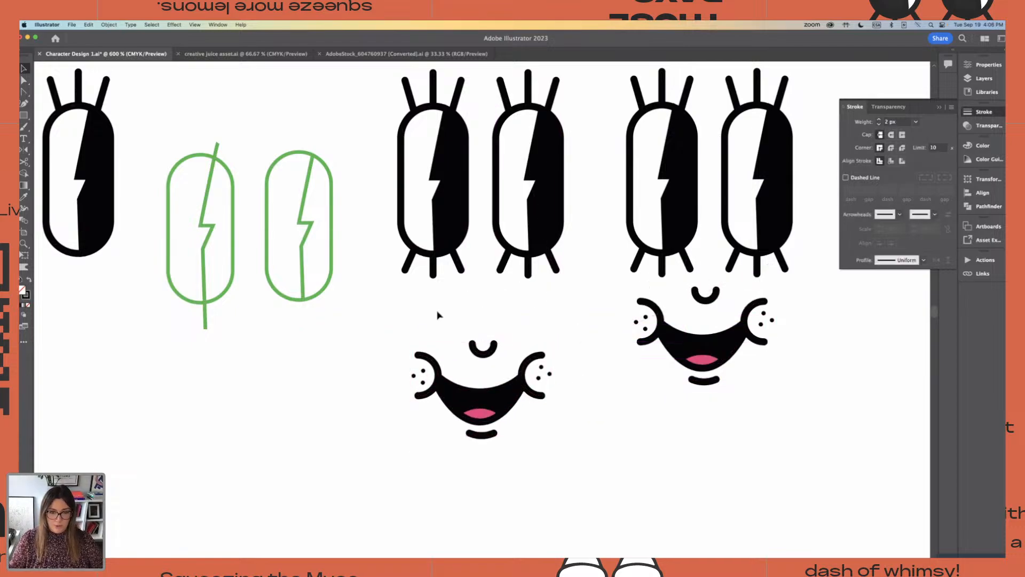
{"action": "left_click_drag", "start_coordinate": [389, 305], "coordinate": [587, 468]}
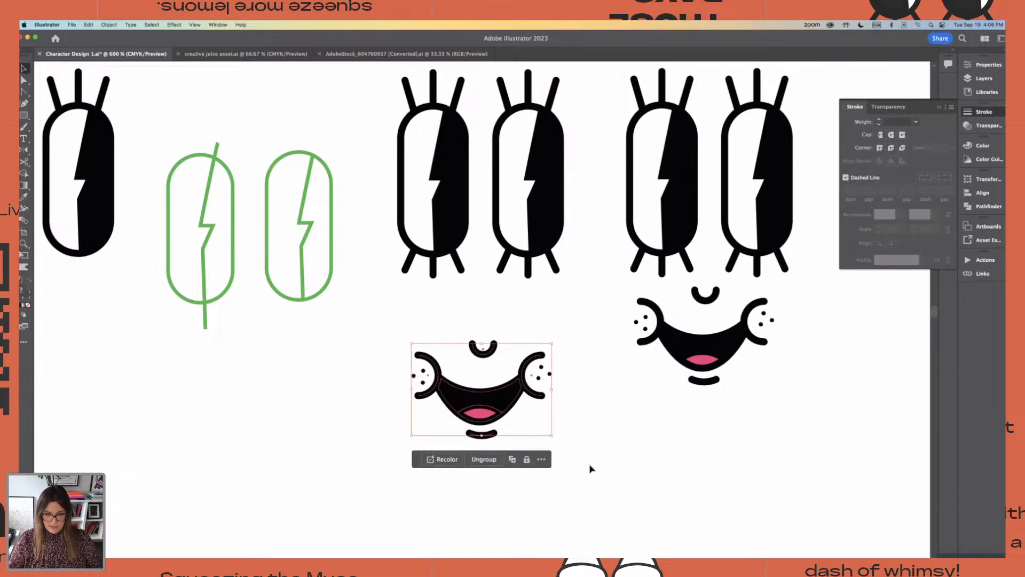
{"action": "left_click", "coordinate": [616, 460]}
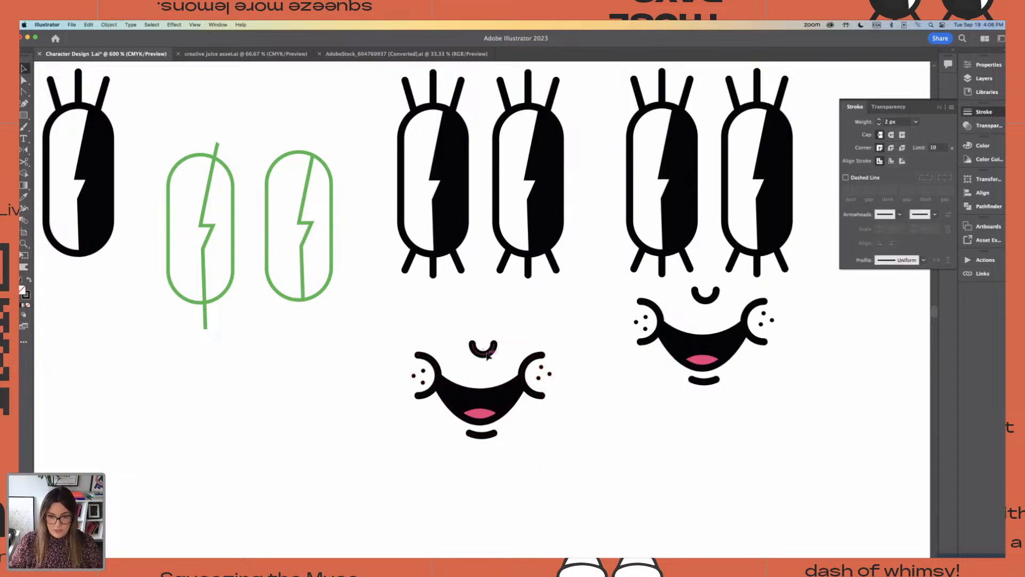
{"action": "left_click_drag", "start_coordinate": [487, 356], "coordinate": [487, 312]}
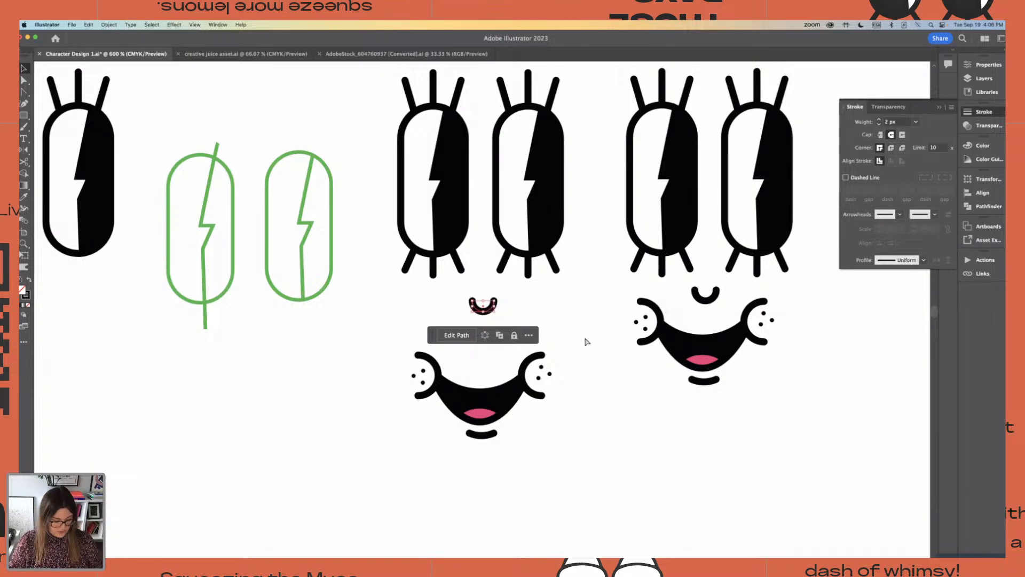
{"action": "key", "text": "super+z"}
{"action": "key", "text": "super+minus"}
{"action": "key", "text": "super+minus"}
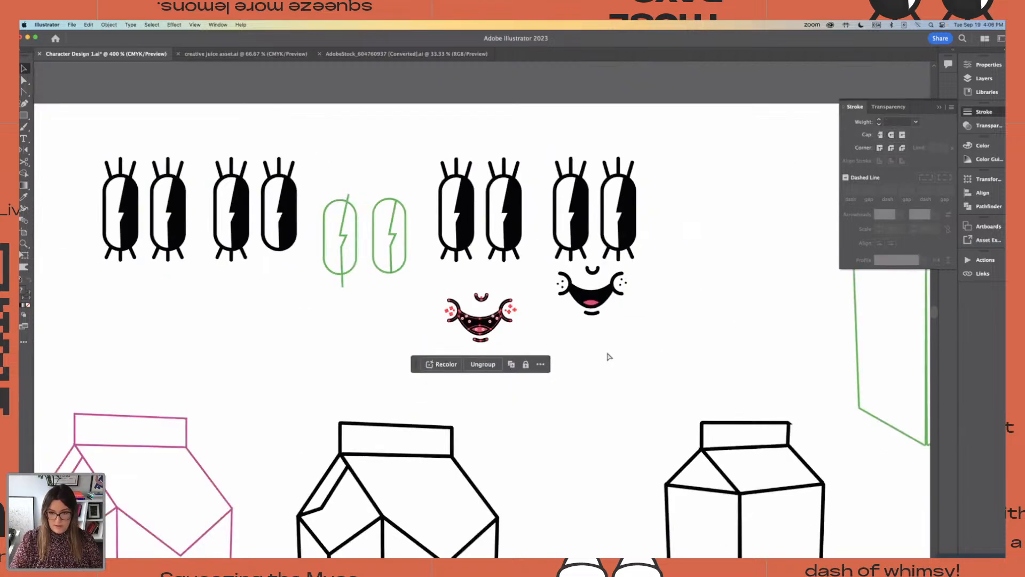
{"action": "key", "text": "Delete"}
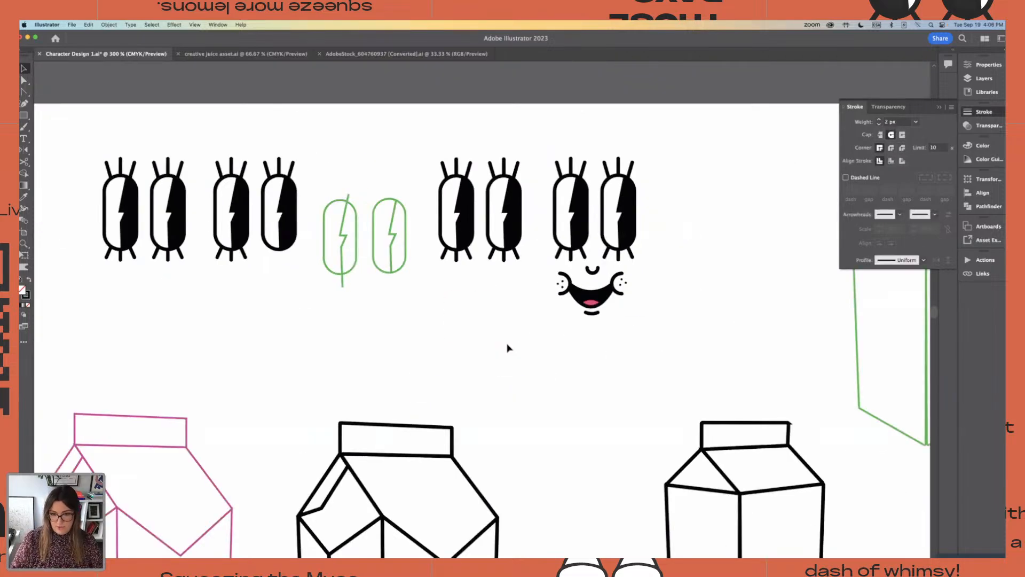
Group the eyes, nose and smiling mouth into one face and place a duplicate beside it, toward the green carton
{"action": "left_click_drag", "start_coordinate": [542, 126], "coordinate": [684, 331]}
{"action": "key", "text": "super+g"}
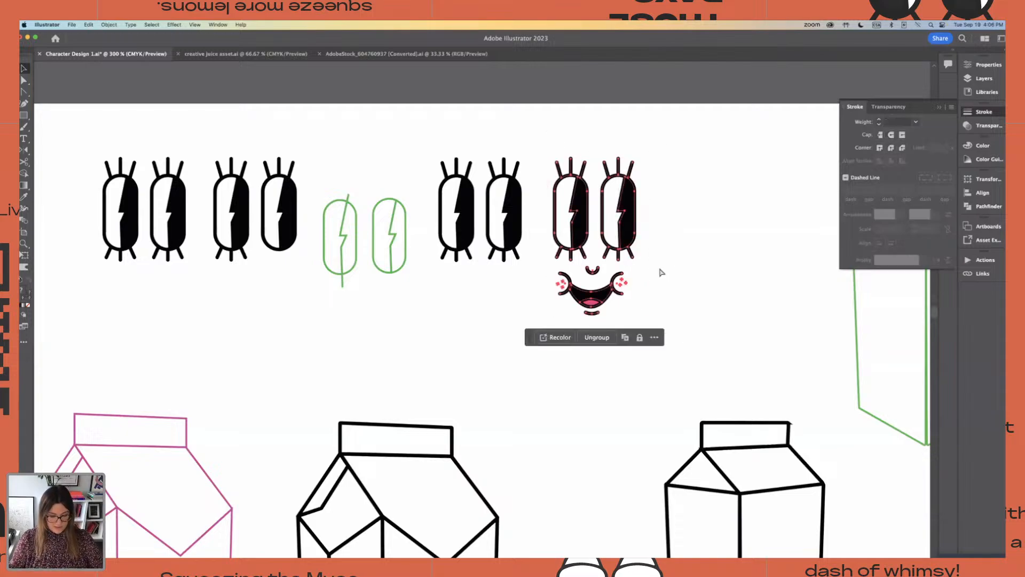
{"action": "left_click_drag", "start_coordinate": [569, 236], "coordinate": [697, 244]}
{"action": "left_click_drag", "start_coordinate": [801, 183], "coordinate": [674, 172]}
Ungroup the duplicated face into its separate parts
{"action": "key", "text": "super+="}
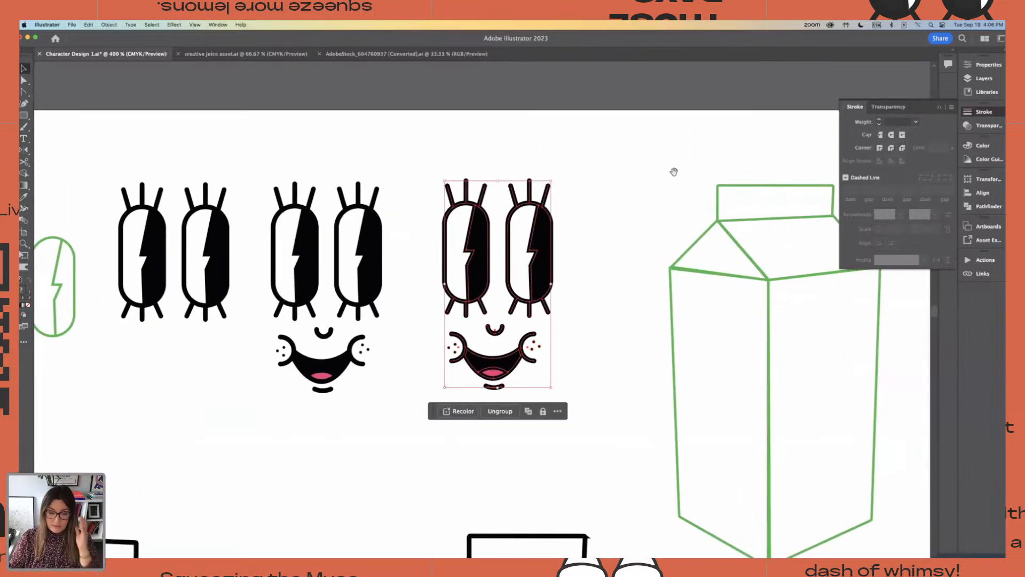
{"action": "key", "text": "super+-"}
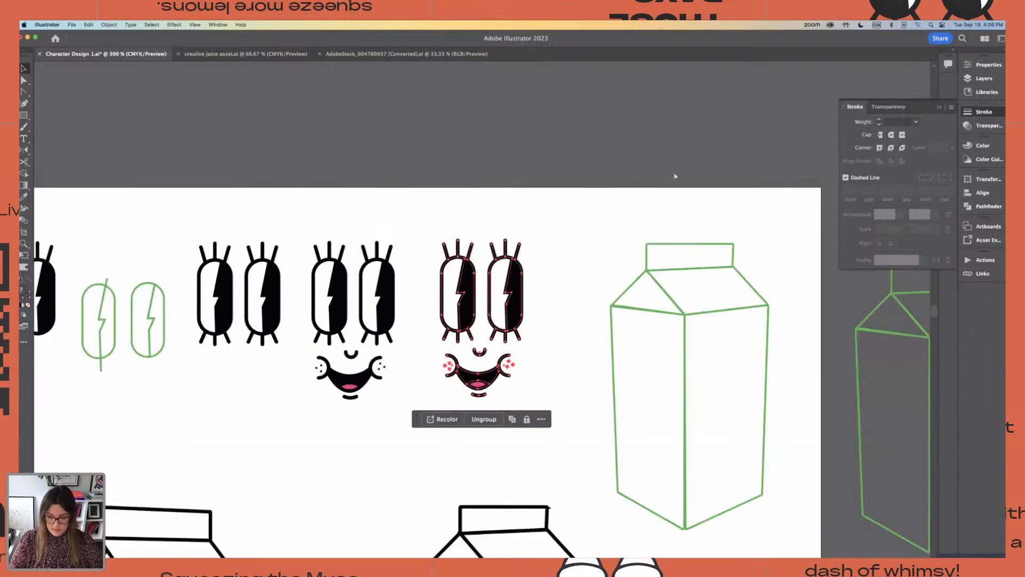
{"action": "key", "text": "super+="}
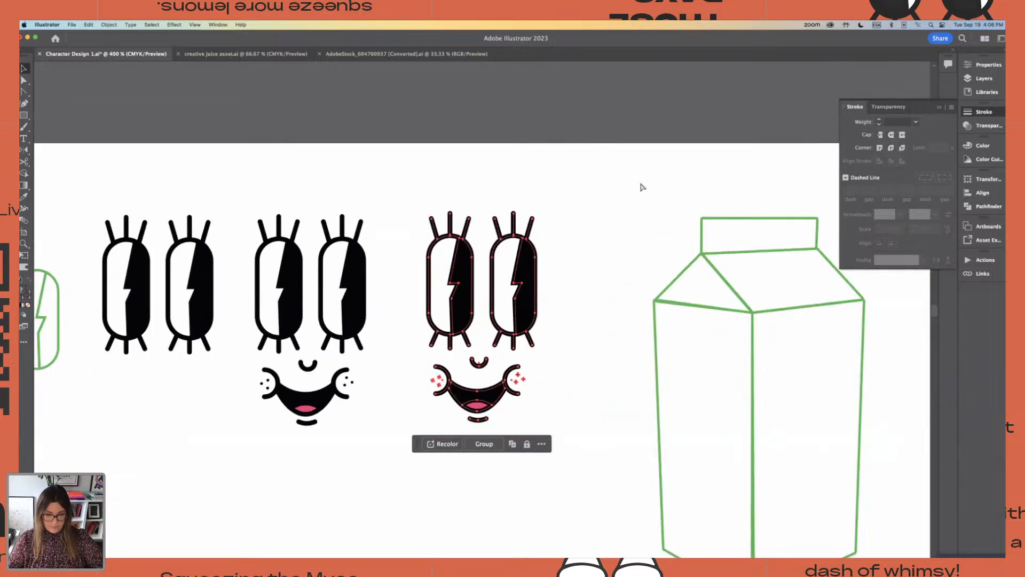
{"action": "left_click", "coordinate": [548, 266]}
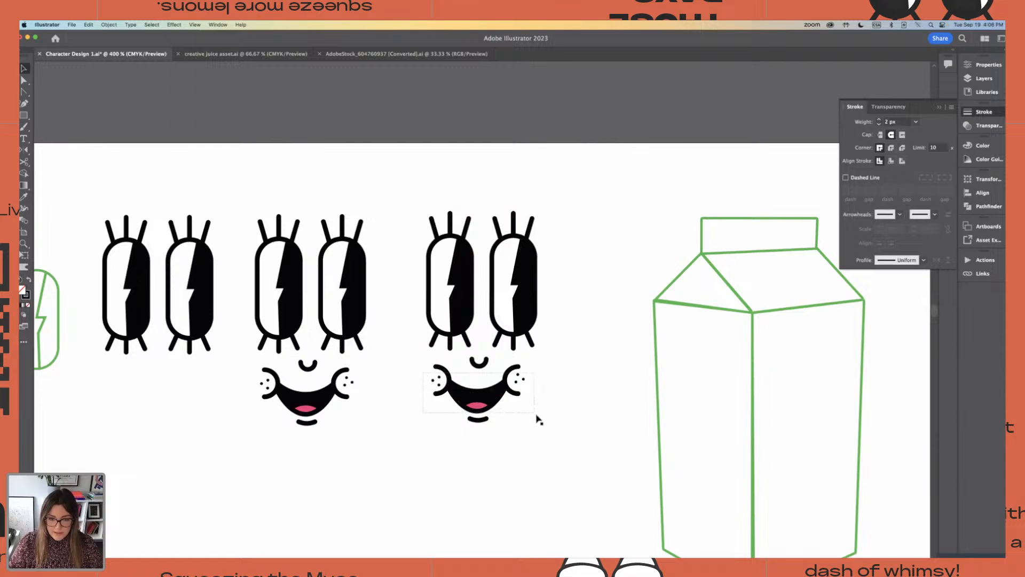
{"action": "left_click", "coordinate": [490, 404]}
{"action": "left_click_drag", "start_coordinate": [492, 405], "coordinate": [359, 106]}
{"action": "key", "text": "super+z"}
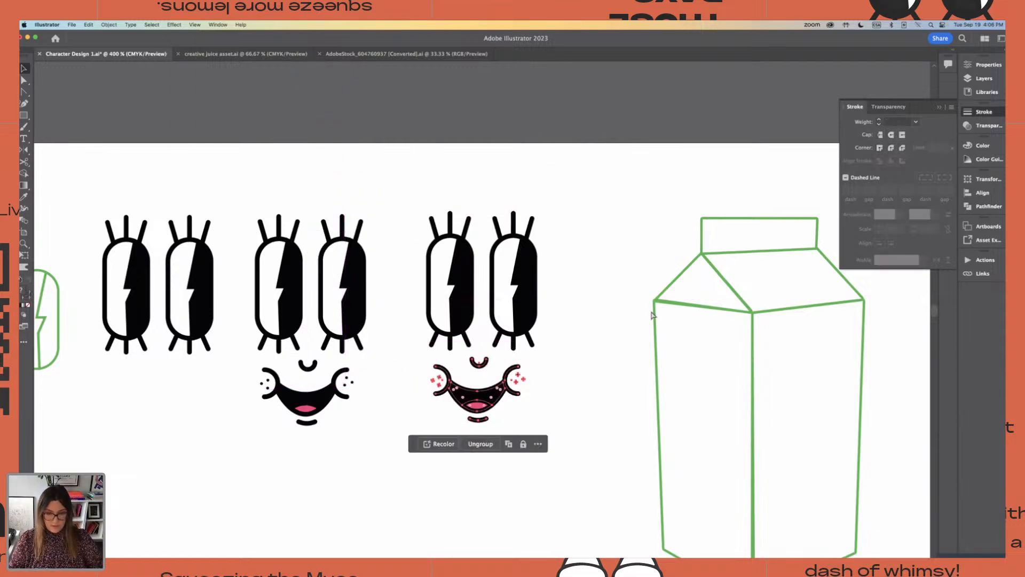
Move the duplicated face's mouth and cheeks above the artboard, leaving its nose under the eyes, and save the document
{"action": "left_click", "coordinate": [587, 331]}
{"action": "left_click", "coordinate": [510, 393]}
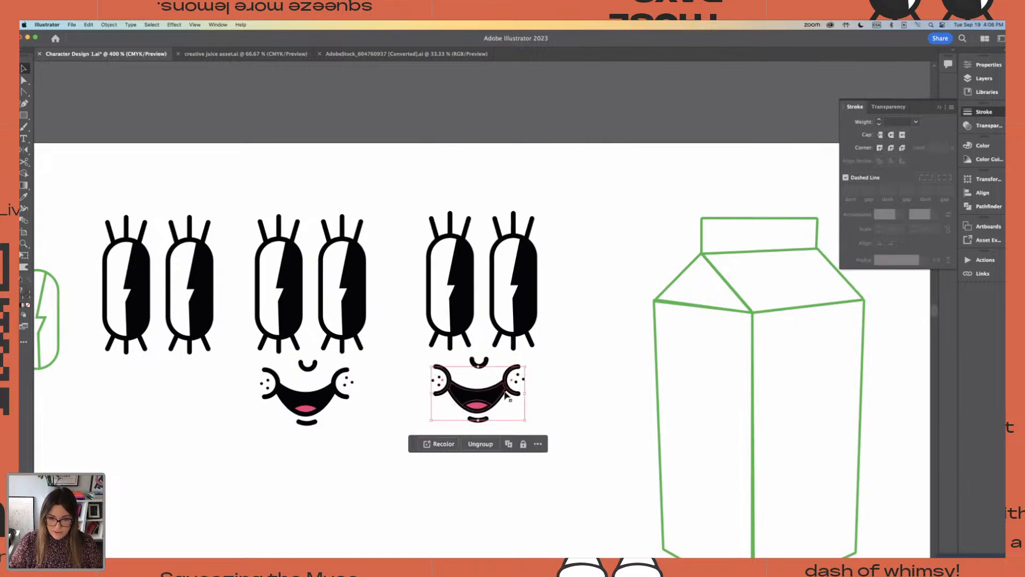
{"action": "mouse_move", "coordinate": [510, 393]}
{"action": "left_mouse_down"}
{"action": "mouse_move", "coordinate": [449, 395]}
{"action": "mouse_move", "coordinate": [358, 94]}
{"action": "left_mouse_up"}
{"action": "left_click", "coordinate": [492, 132]}
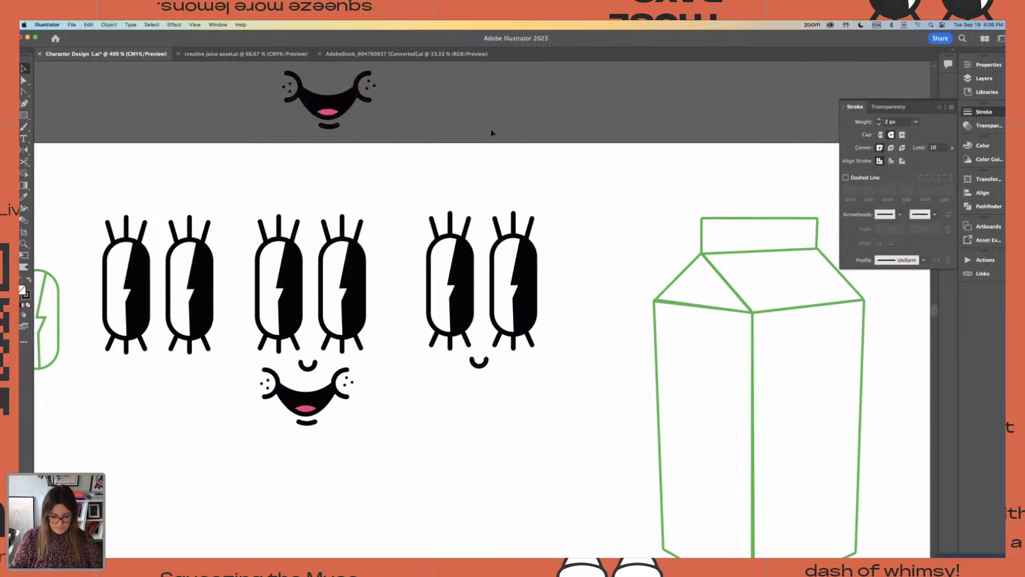
{"action": "key", "text": "super+s"}
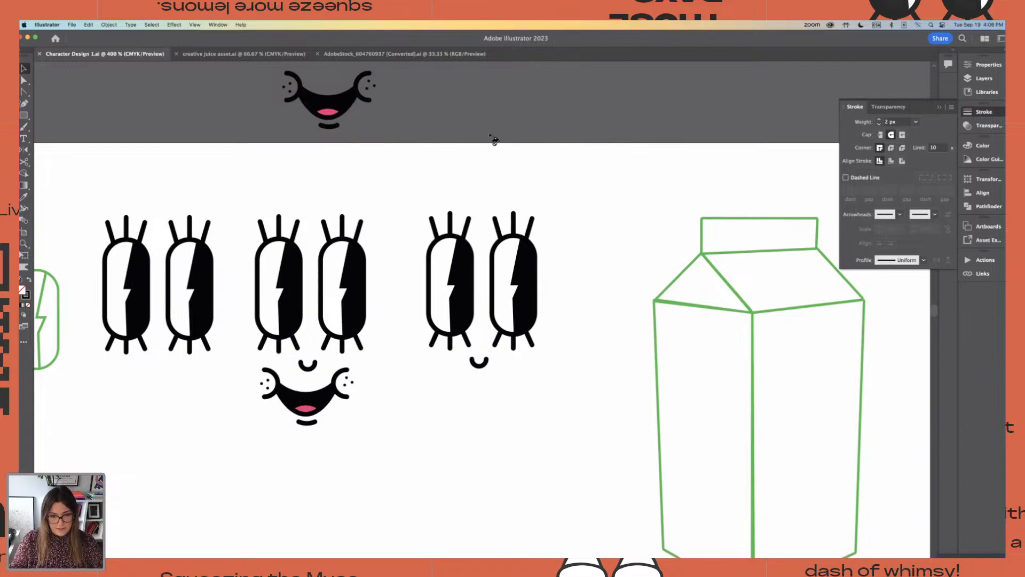
{"action": "scroll", "coordinate": [538, 197], "scroll_direction": "down", "scroll_amount": 2}
{"action": "left_click", "coordinate": [23, 115]}
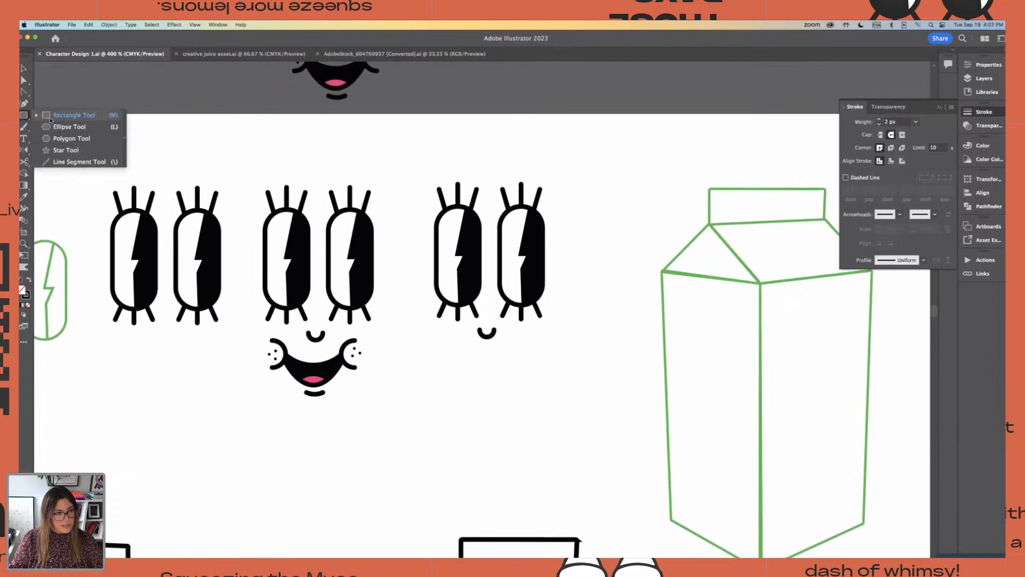
{"action": "left_click", "coordinate": [51, 129]}
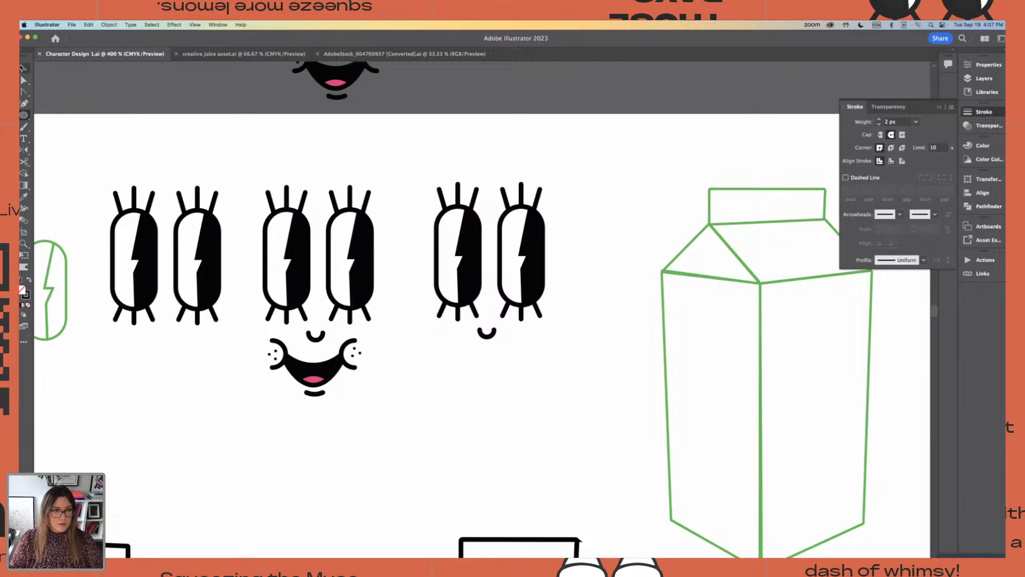
{"action": "left_click", "coordinate": [24, 69]}
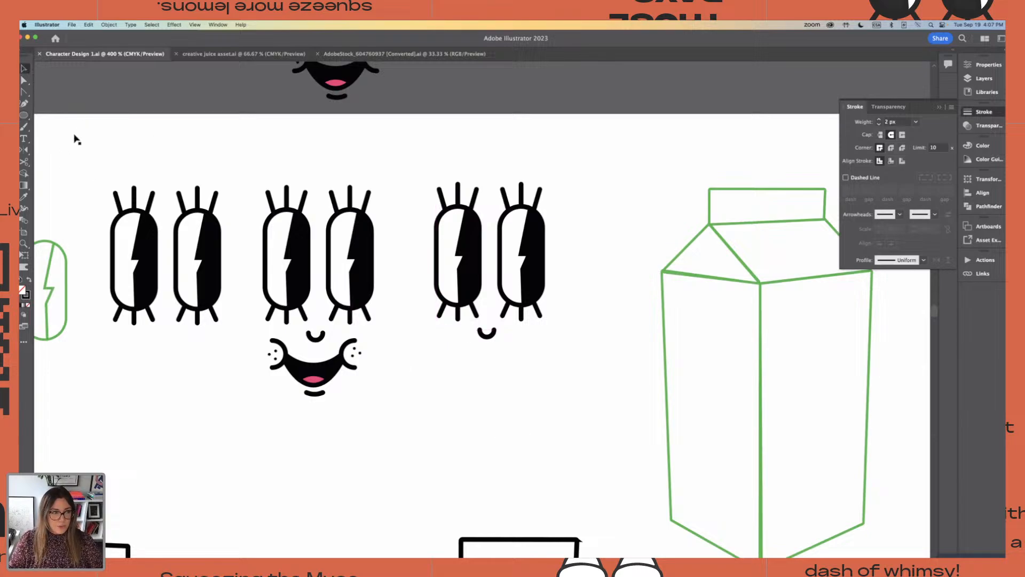
{"action": "left_click_drag", "start_coordinate": [24, 115], "coordinate": [70, 115]}
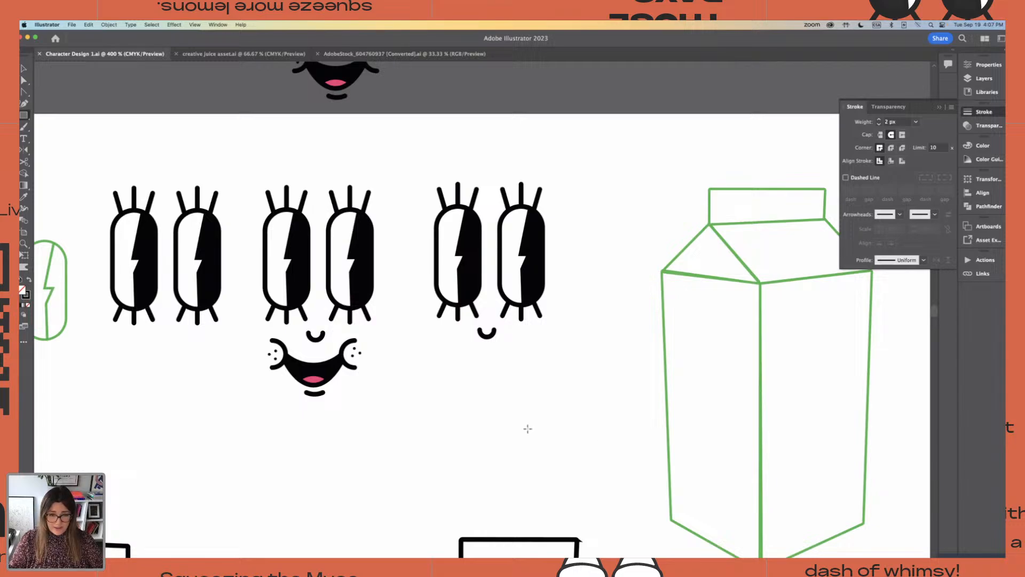
{"action": "left_click_drag", "start_coordinate": [461, 351], "coordinate": [490, 392]}
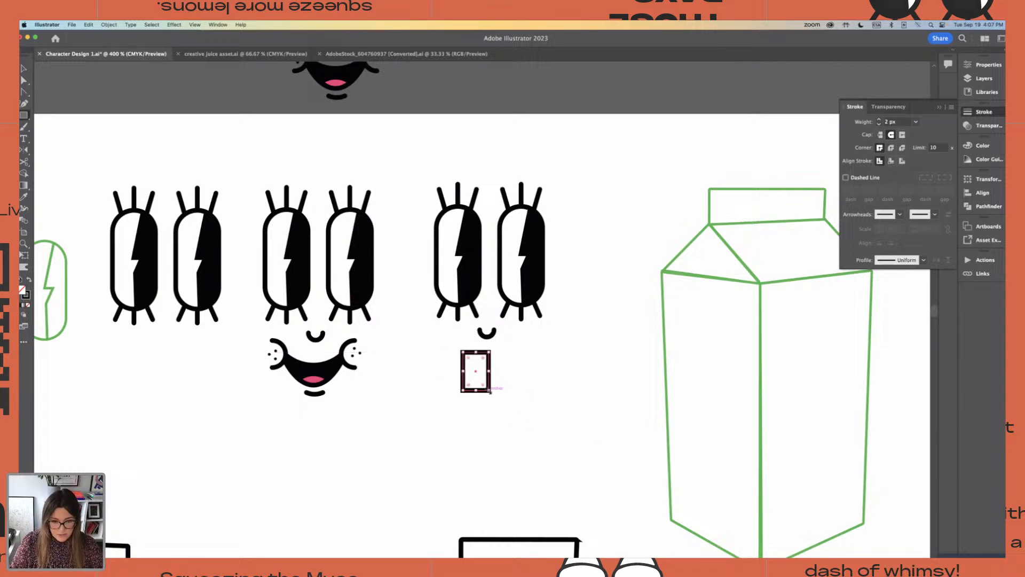
{"action": "key", "text": "Delete"}
Draw an ellipse about 26 pt wide and 15 pt high as the mouth and centre it under the third face's nose
{"action": "left_click_drag", "start_coordinate": [22, 117], "coordinate": [65, 126]}
{"action": "mouse_move", "coordinate": [457, 355]}
{"action": "left_mouse_down"}
{"action": "mouse_move", "coordinate": [529, 389]}
{"action": "mouse_move", "coordinate": [520, 390]}
{"action": "mouse_move", "coordinate": [519, 357]}
{"action": "mouse_move", "coordinate": [517, 366]}
{"action": "left_mouse_up"}
{"action": "key", "text": "v"}
{"action": "left_click", "coordinate": [542, 378]}
{"action": "left_click", "coordinate": [493, 363]}
{"action": "left_click", "coordinate": [518, 363]}
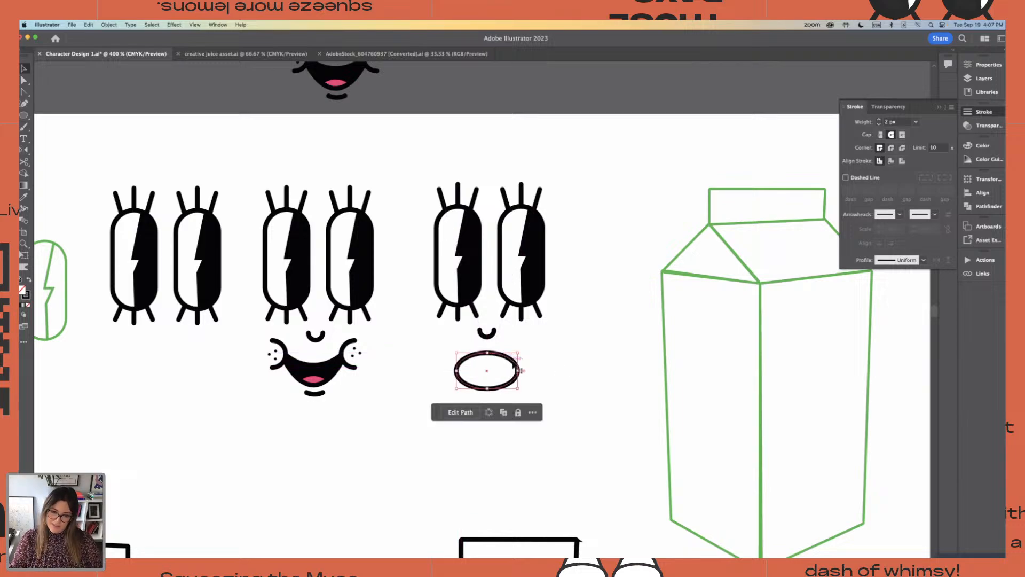
{"action": "left_click", "coordinate": [544, 359]}
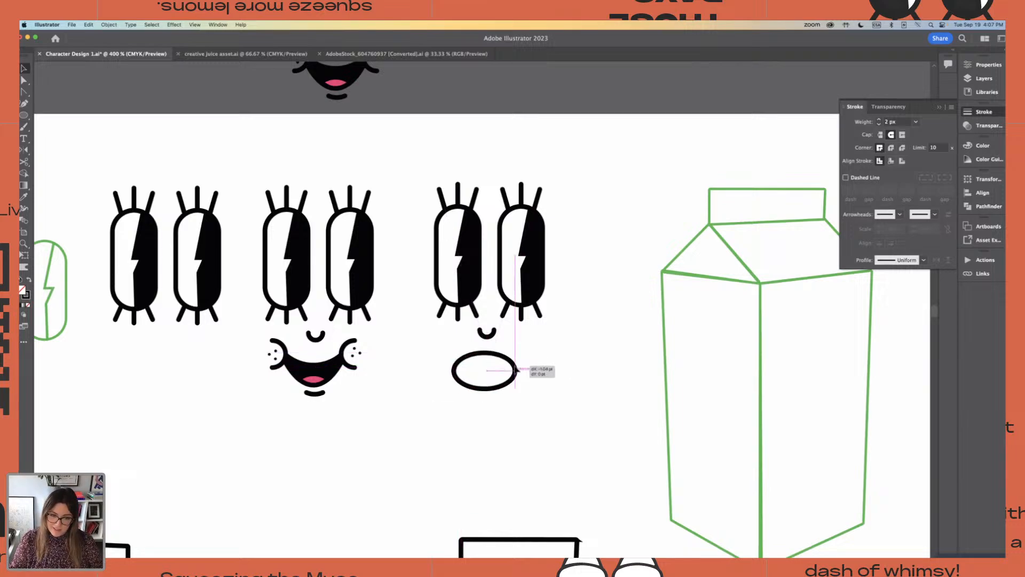
{"action": "left_click", "coordinate": [518, 373]}
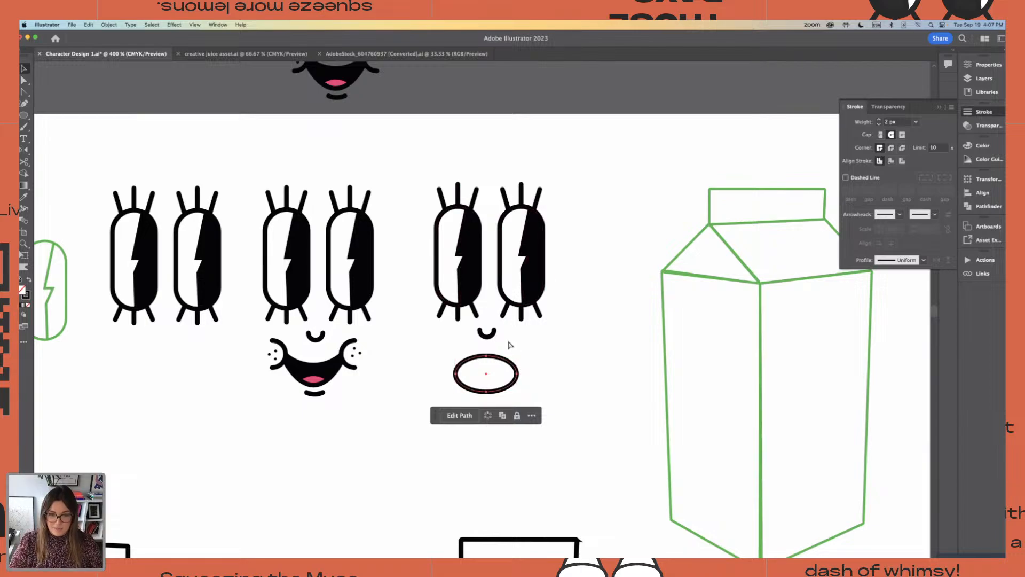
{"action": "left_click_drag", "start_coordinate": [518, 370], "coordinate": [518, 368]}
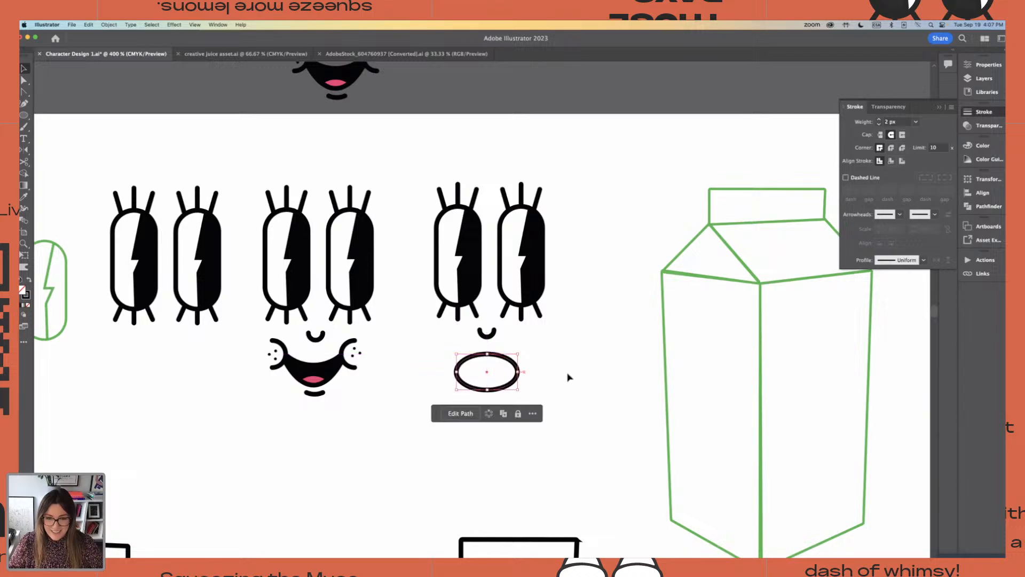
{"action": "left_click", "coordinate": [411, 322]}
Draw a second, slightly smaller ellipse overlapping the lower part of the mouth ellipse to shape the tongue
{"action": "left_click", "coordinate": [23, 115]}
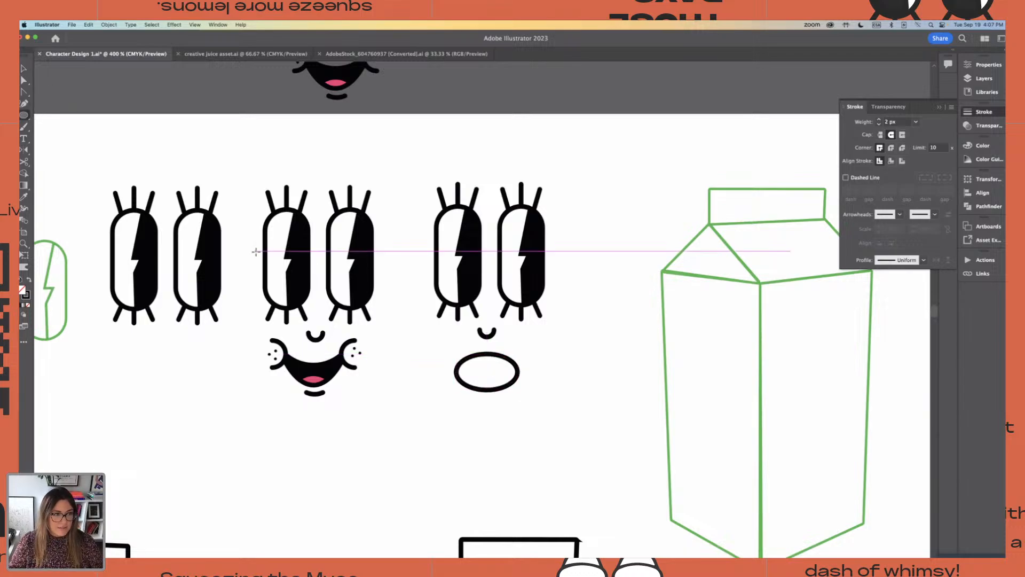
{"action": "left_click_drag", "start_coordinate": [458, 384], "coordinate": [513, 396]}
{"action": "key", "text": "v"}
{"action": "left_click", "coordinate": [549, 390]}
{"action": "left_click", "coordinate": [416, 353]}
Split the two overlapping mouth ellipses into separate pieces with the Pathfinder Divide operation
{"action": "left_click_drag", "start_coordinate": [417, 353], "coordinate": [561, 433]}
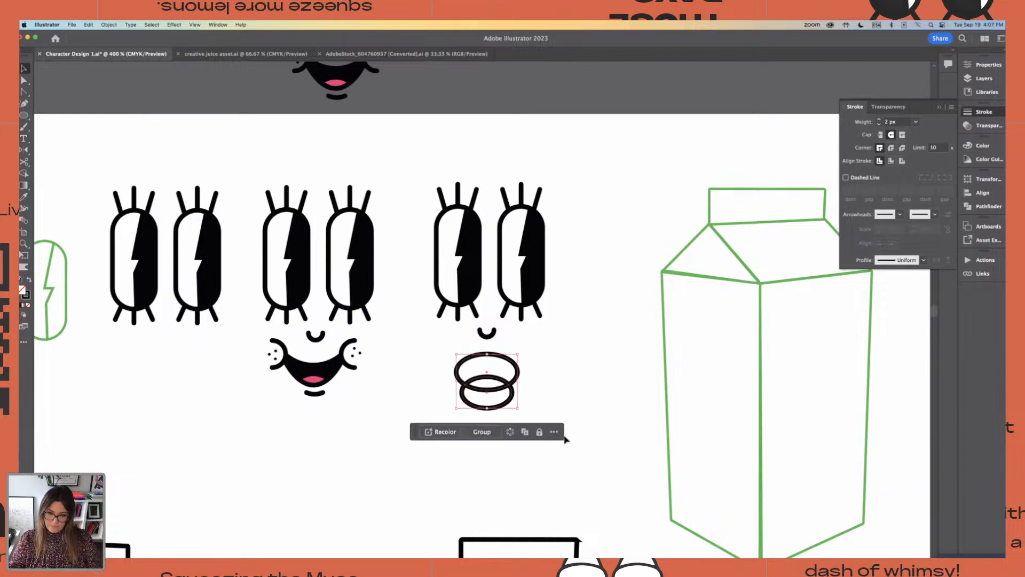
{"action": "left_click", "coordinate": [988, 64]}
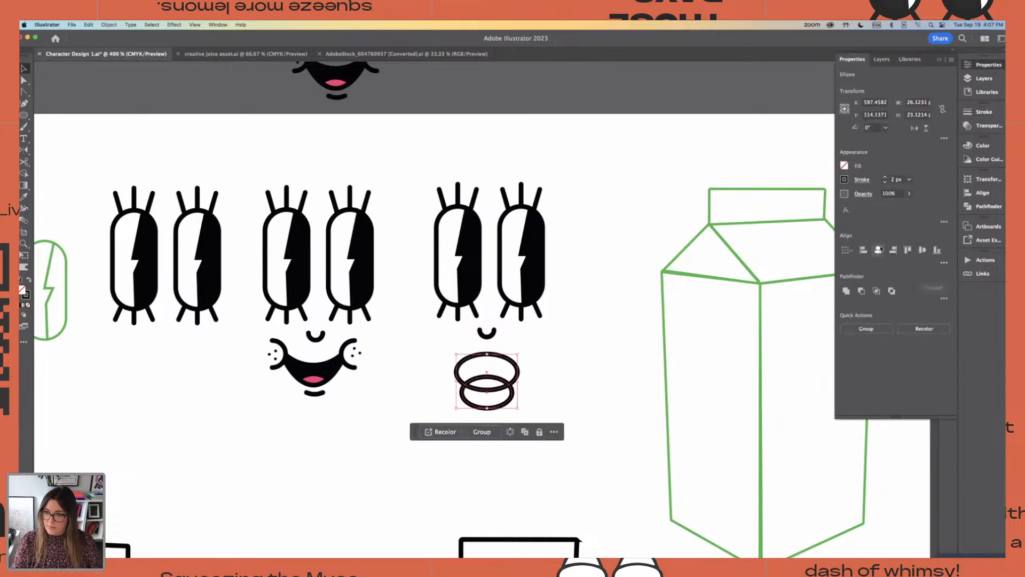
{"action": "left_click", "coordinate": [587, 373]}
{"action": "left_click_drag", "start_coordinate": [536, 412], "coordinate": [418, 377]}
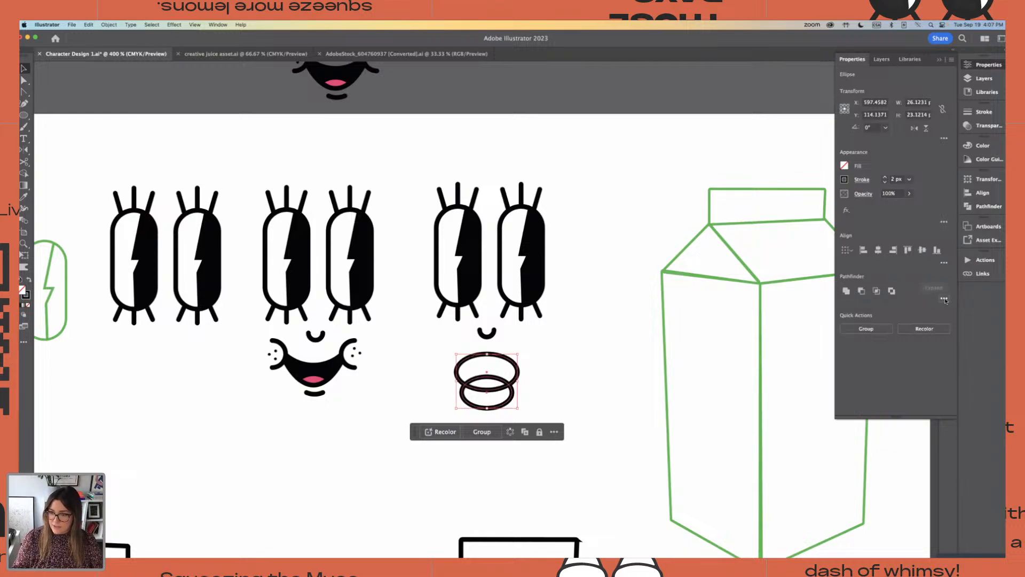
{"action": "left_click", "coordinate": [944, 299]}
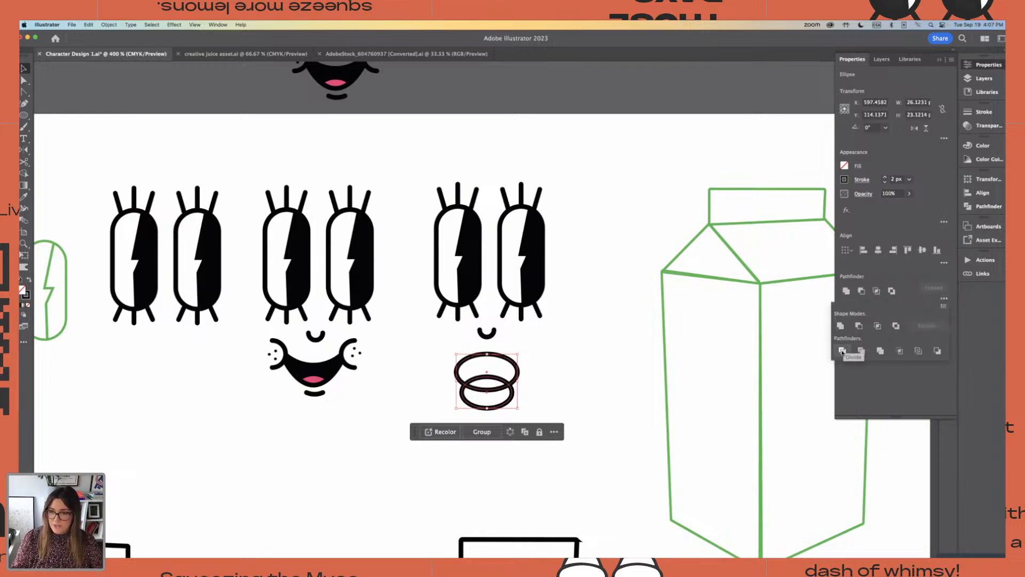
{"action": "left_click", "coordinate": [842, 352]}
{"action": "left_click", "coordinate": [540, 369]}
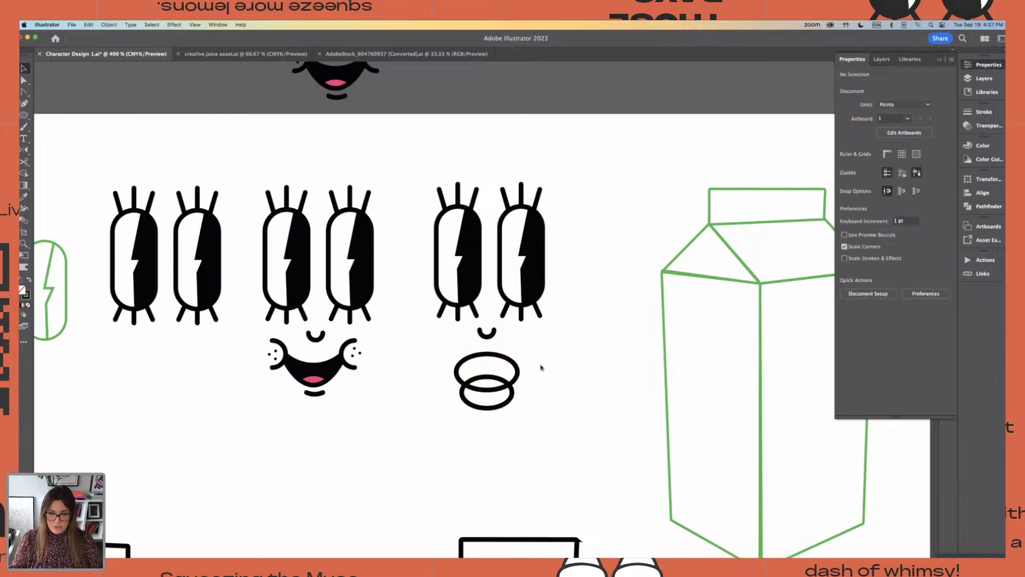
Ungroup the divided pieces and move the leftover lower crescent below the mouth
{"action": "left_click", "coordinate": [502, 405]}
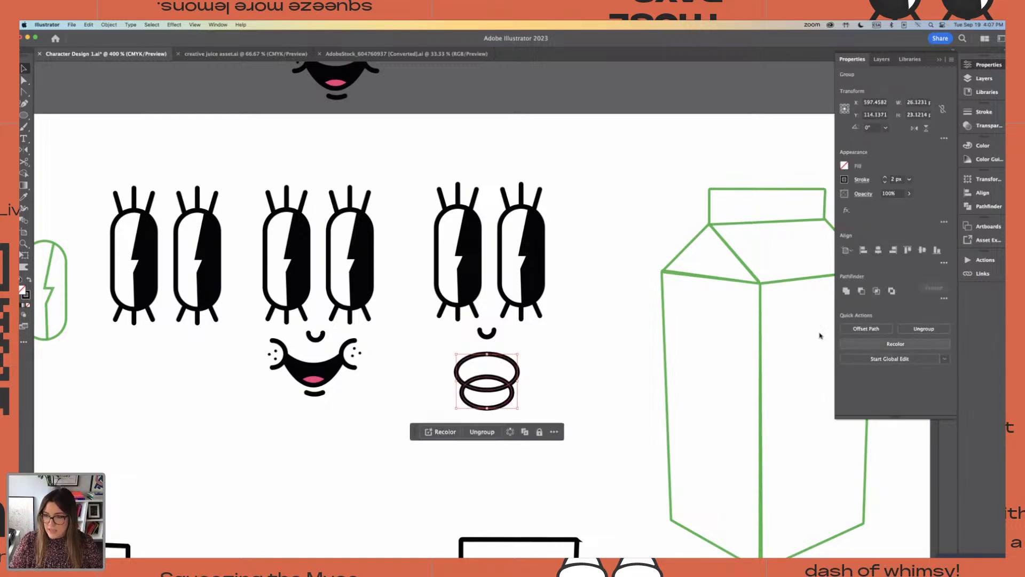
{"action": "left_click_drag", "start_coordinate": [423, 340], "coordinate": [500, 463]}
{"action": "left_click", "coordinate": [521, 426]}
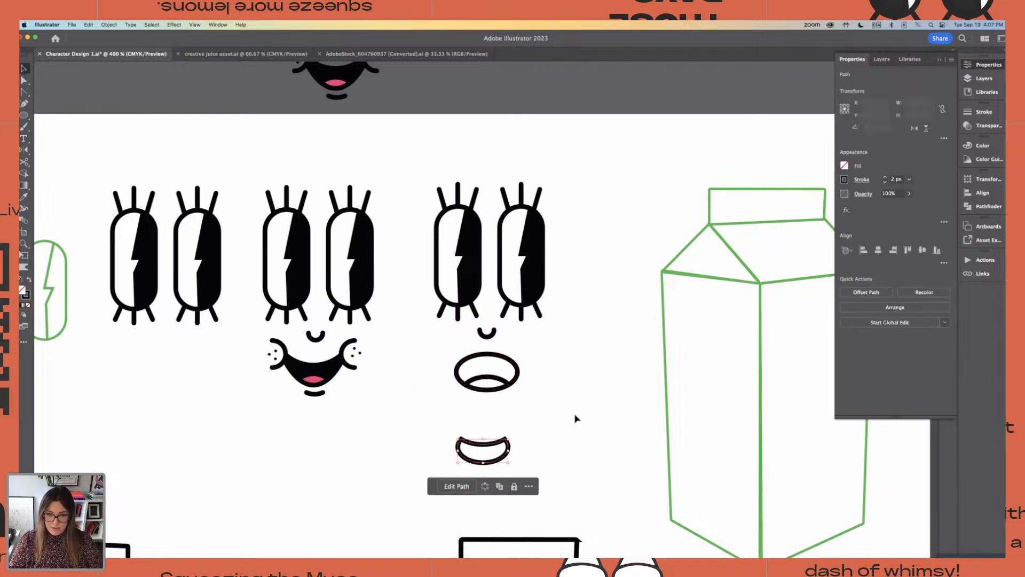
{"action": "left_click", "coordinate": [574, 416]}
{"action": "left_click_drag", "start_coordinate": [423, 346], "coordinate": [575, 413]}
{"action": "left_click", "coordinate": [579, 396]}
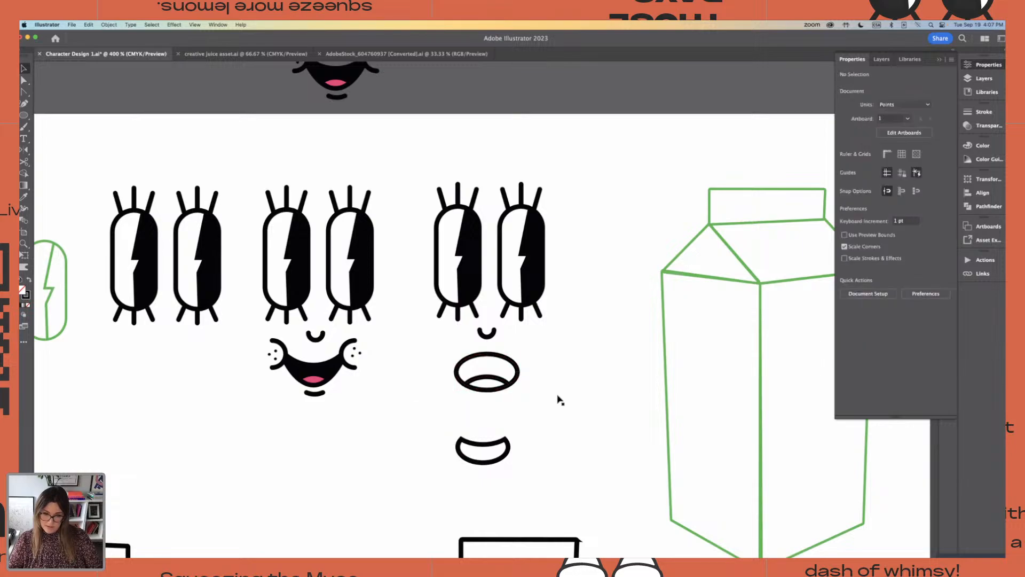
Draw a short curved line with the Pen tool from the middle of the tongue down to the mouth's lower edge
{"action": "key", "text": "super+equal"}
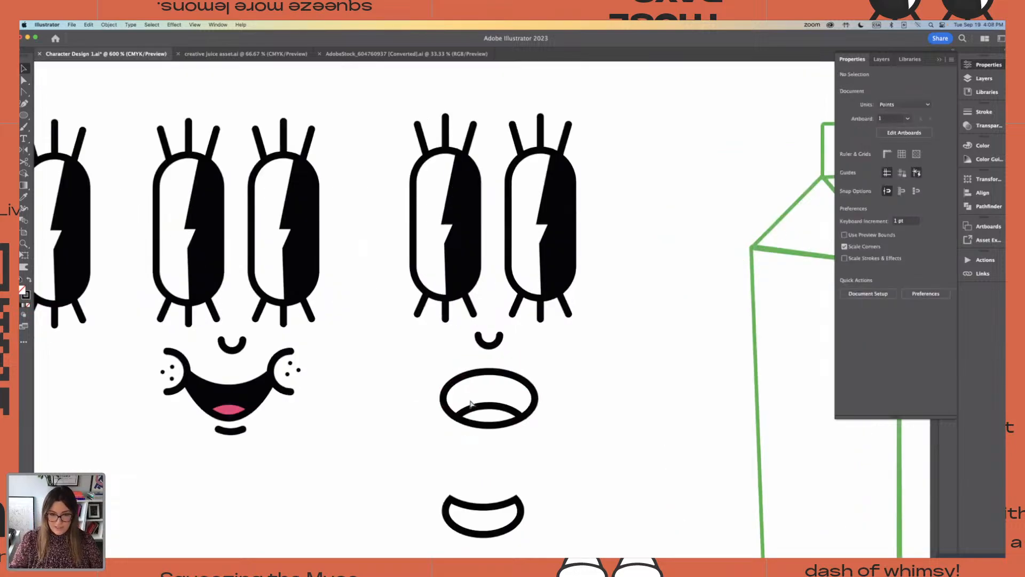
{"action": "left_click", "coordinate": [530, 405]}
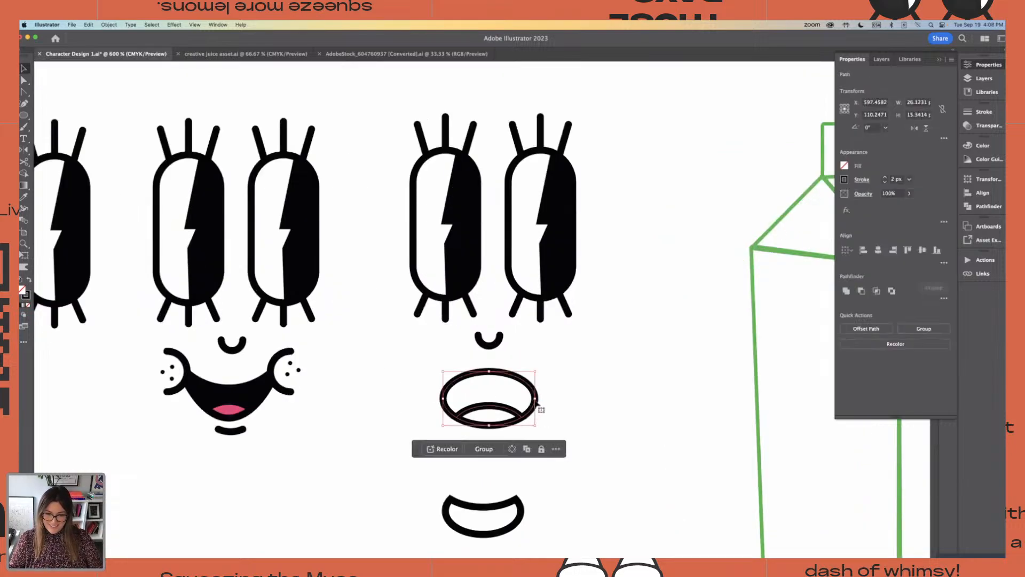
{"action": "left_click", "coordinate": [595, 418]}
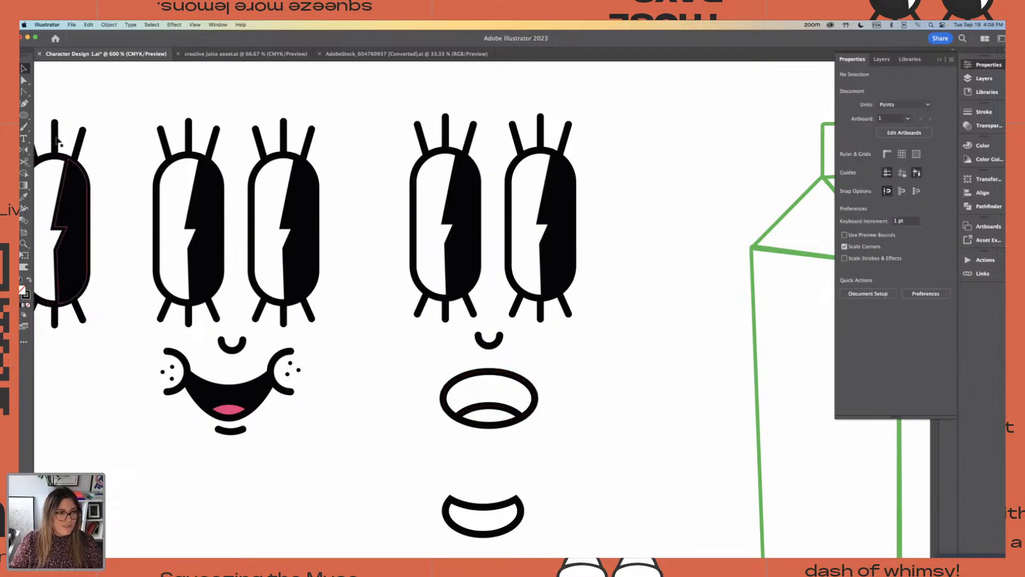
{"action": "left_click", "coordinate": [24, 91]}
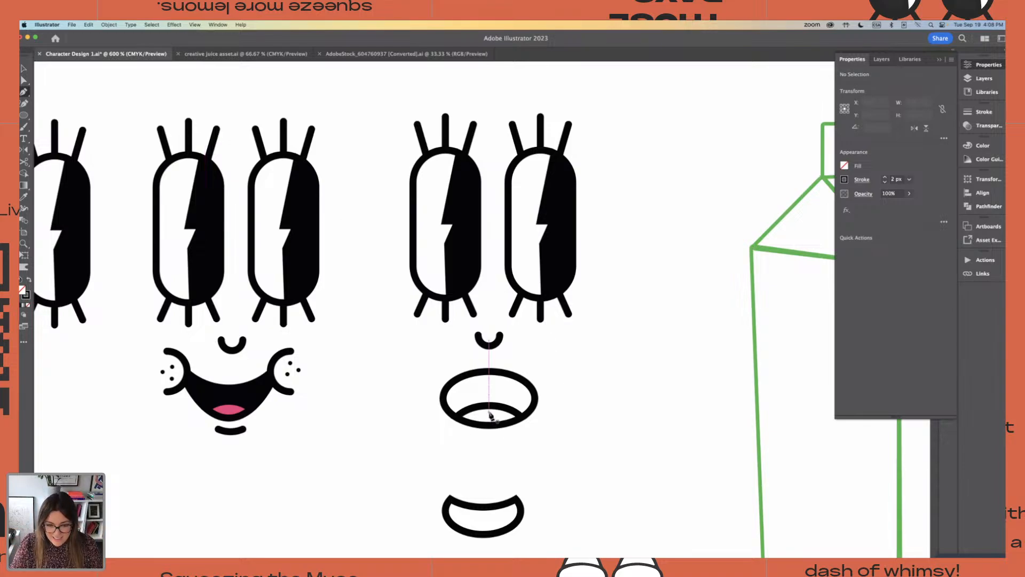
{"action": "left_click_drag", "start_coordinate": [490, 416], "coordinate": [486, 431]}
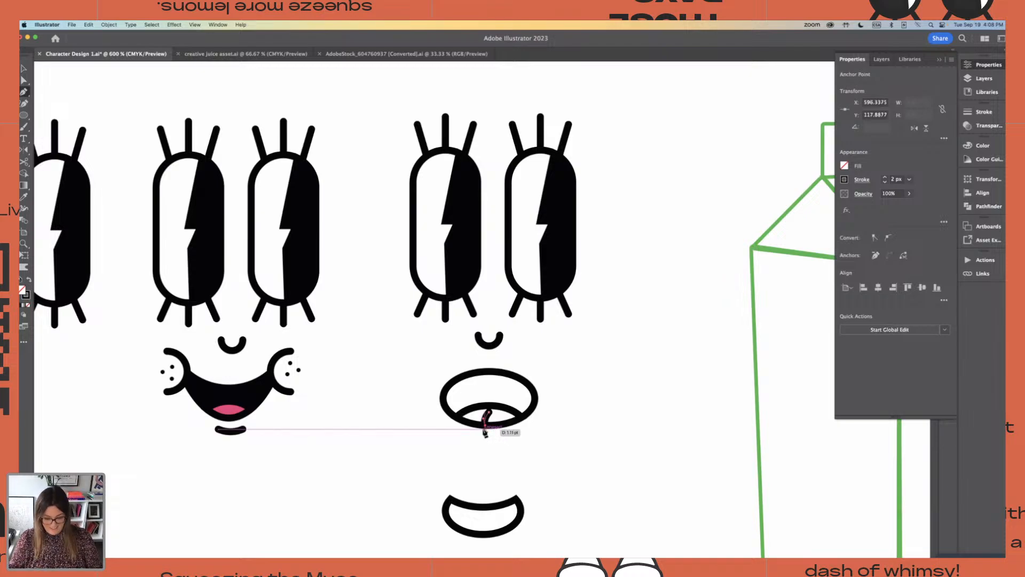
{"action": "left_click", "coordinate": [23, 79]}
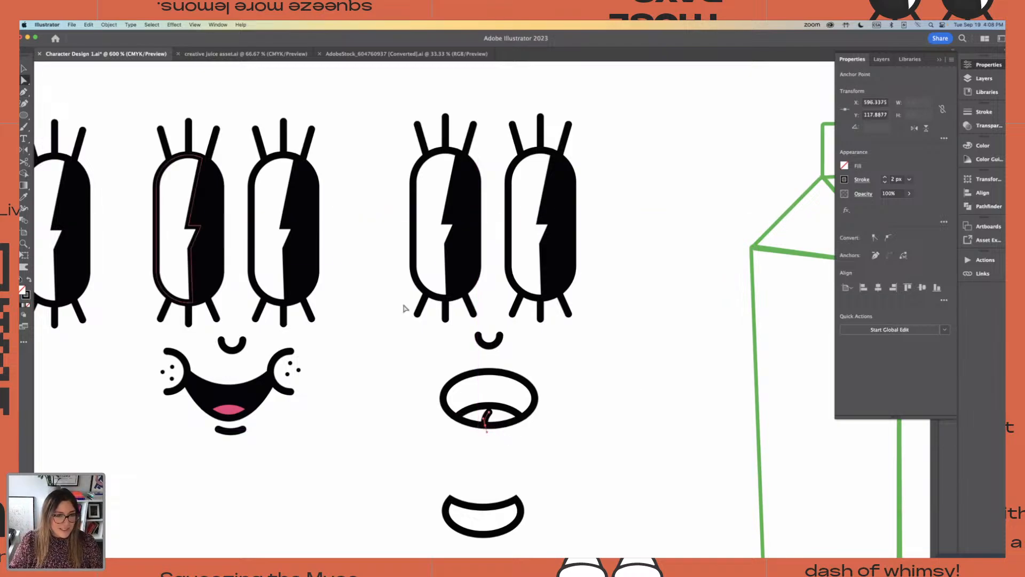
{"action": "left_click", "coordinate": [641, 384]}
Nudge the upper anchor point of the curved tongue line slightly lower
{"action": "key", "text": "super+equal"}
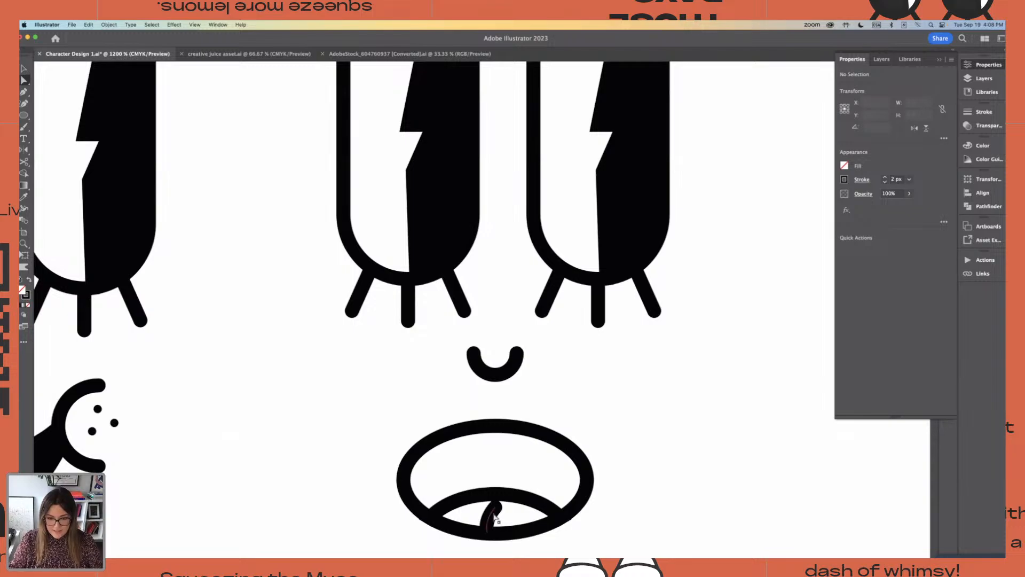
{"action": "left_click_drag", "start_coordinate": [496, 508], "coordinate": [494, 512]}
{"action": "left_click", "coordinate": [664, 532]}
{"action": "key", "text": "super+minus"}
{"action": "key", "text": "super+minus"}
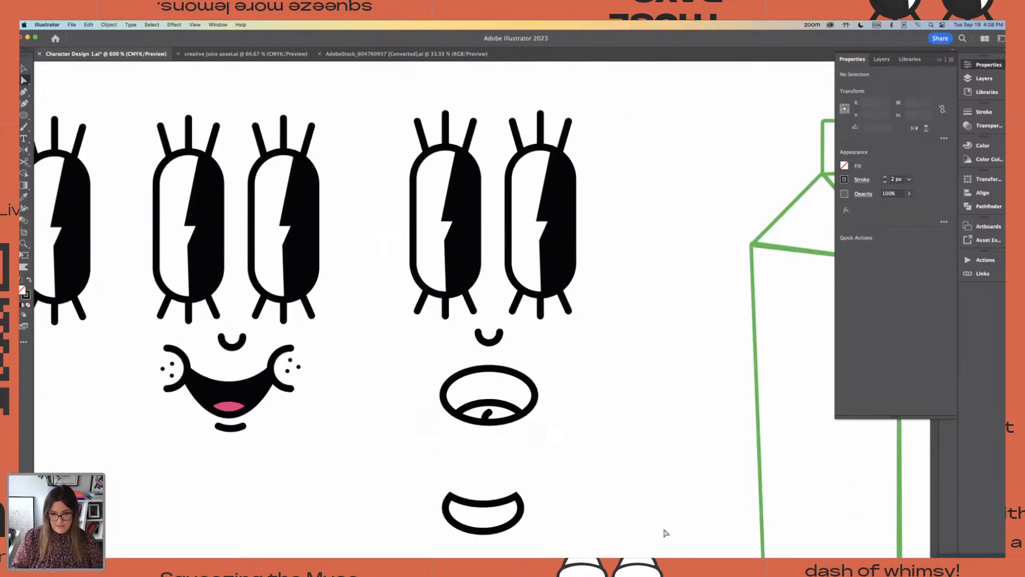
Fill the upper part of the new mouth with the black sampled from the eye
{"action": "scroll", "coordinate": [309, 428], "scroll_direction": "right", "scroll_amount": 1}
{"action": "left_click", "coordinate": [513, 377]}
{"action": "scroll", "coordinate": [504, 385], "scroll_direction": "left", "scroll_amount": 1}
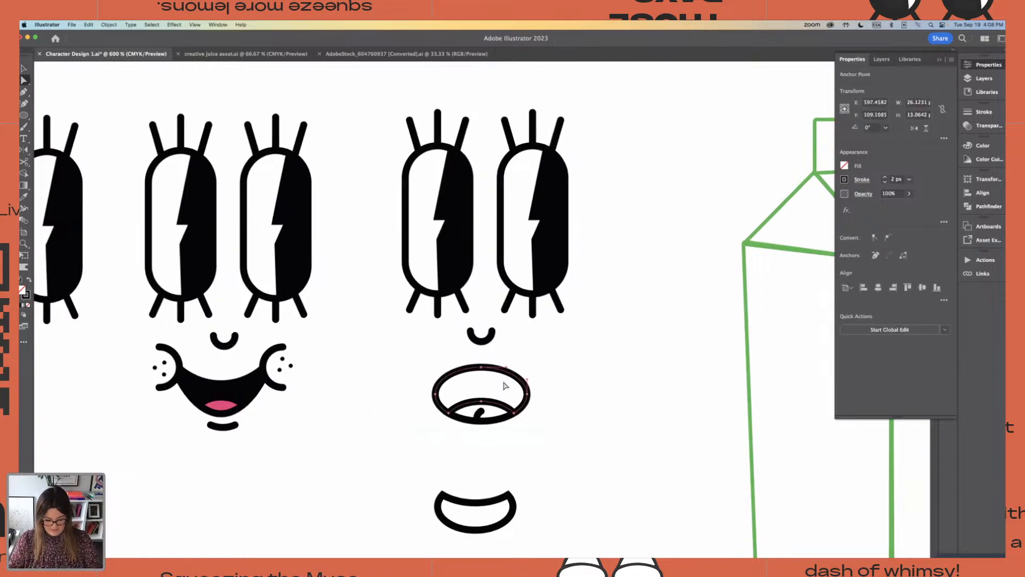
{"action": "key", "text": "i"}
{"action": "left_click", "coordinate": [566, 243]}
{"action": "scroll", "coordinate": [566, 243], "scroll_direction": "right", "scroll_amount": 1}
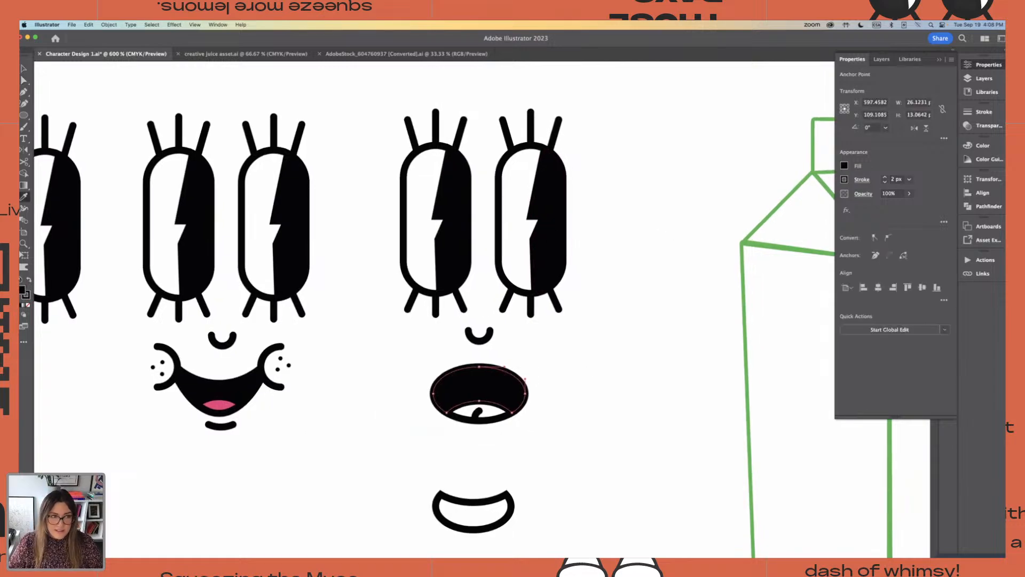
{"action": "key", "text": "a"}
{"action": "left_click", "coordinate": [546, 413]}
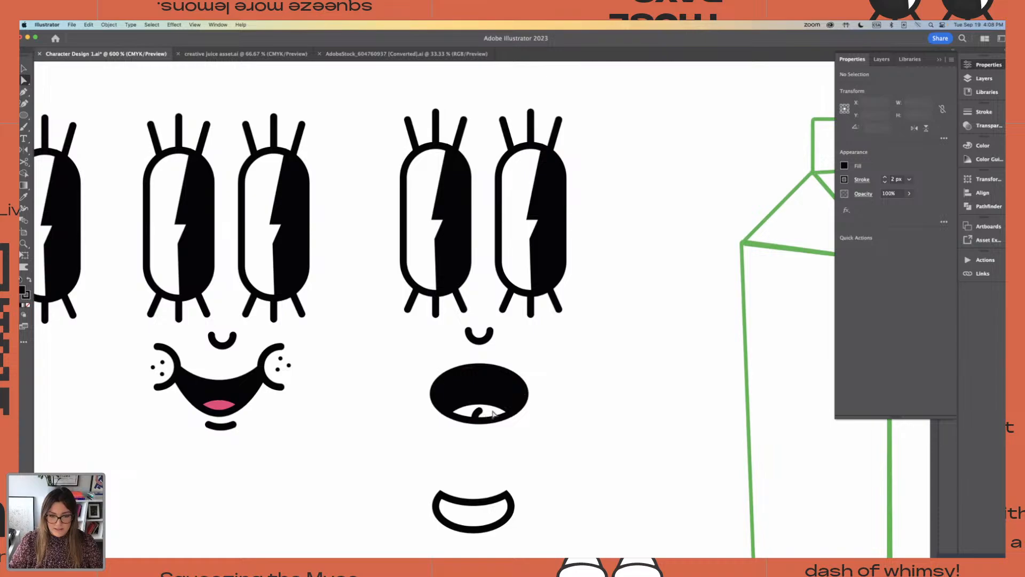
Fill the tongue shape of the new mouth with the pink sampled from the smiling face's tongue
{"action": "left_click", "coordinate": [492, 418]}
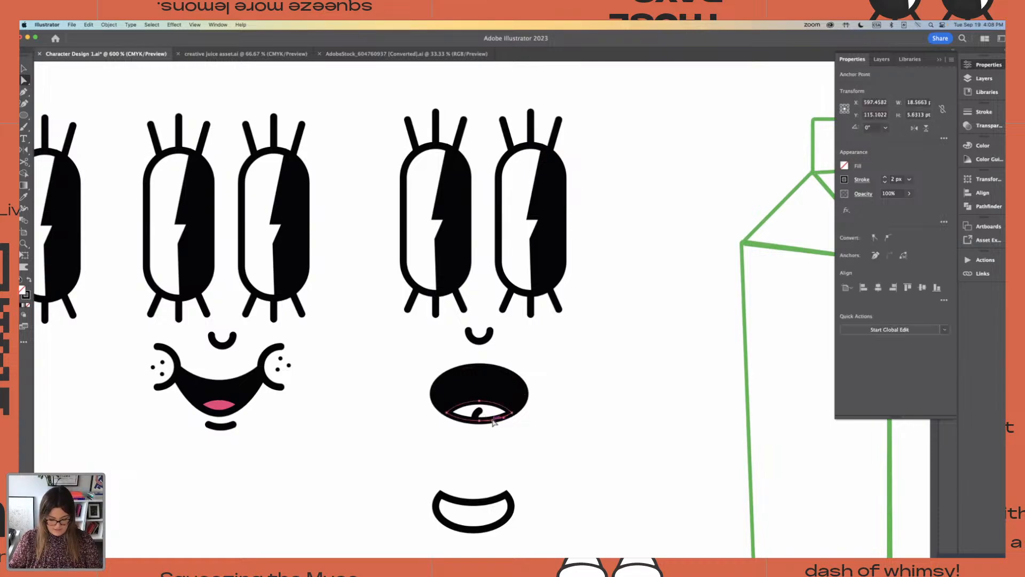
{"action": "key", "text": "i"}
{"action": "left_click", "coordinate": [230, 400]}
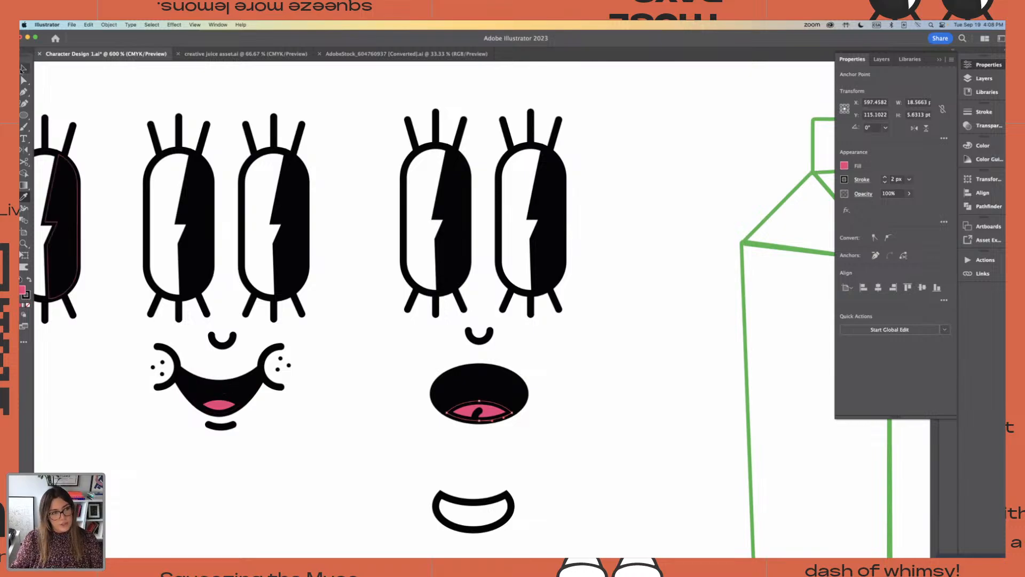
{"action": "left_click", "coordinate": [22, 69]}
{"action": "left_click", "coordinate": [374, 344]}
{"action": "left_click", "coordinate": [438, 374]}
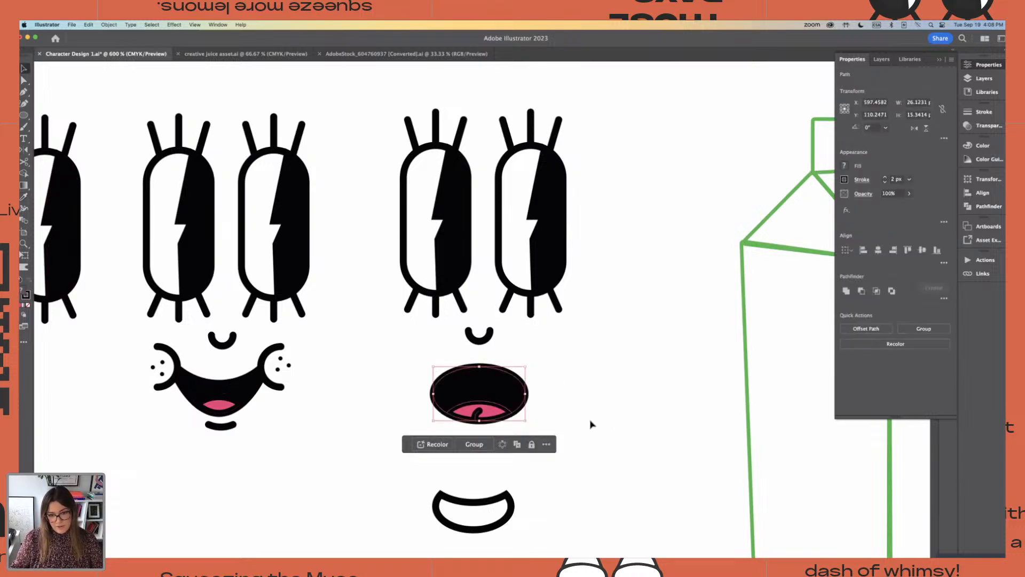
{"action": "left_click", "coordinate": [592, 420]}
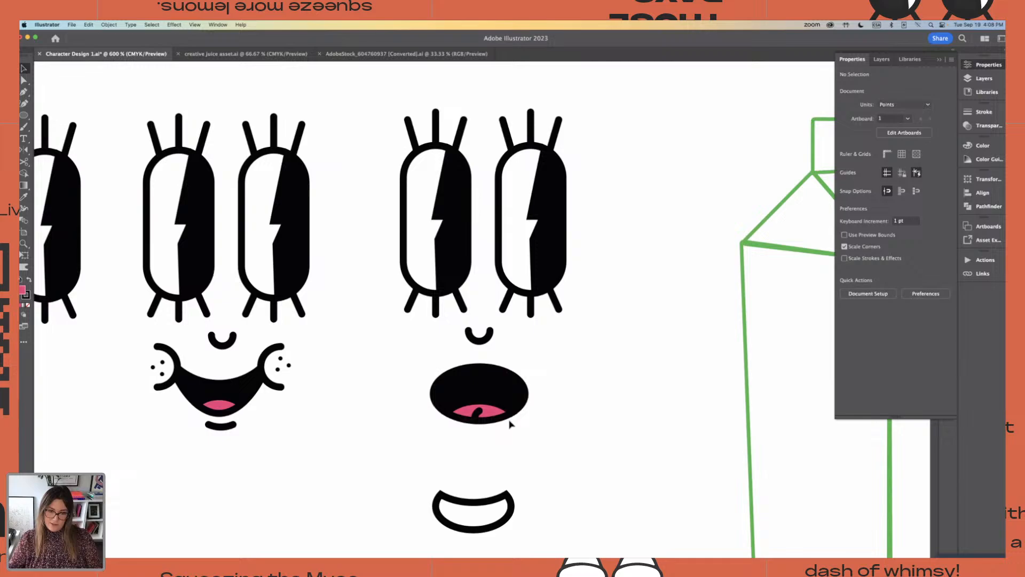
Try deleting the curved line from the open mouth's tongue
{"action": "left_click", "coordinate": [478, 413]}
{"action": "left_click", "coordinate": [577, 413]}
{"action": "key", "text": "super+equal"}
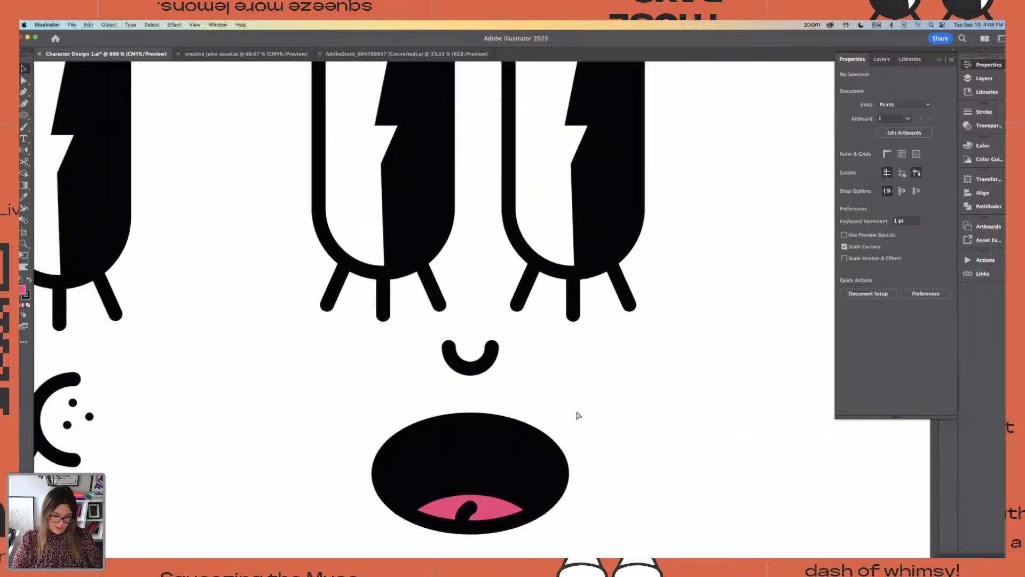
{"action": "left_click", "coordinate": [467, 518]}
{"action": "key", "text": "a"}
{"action": "left_click", "coordinate": [466, 516]}
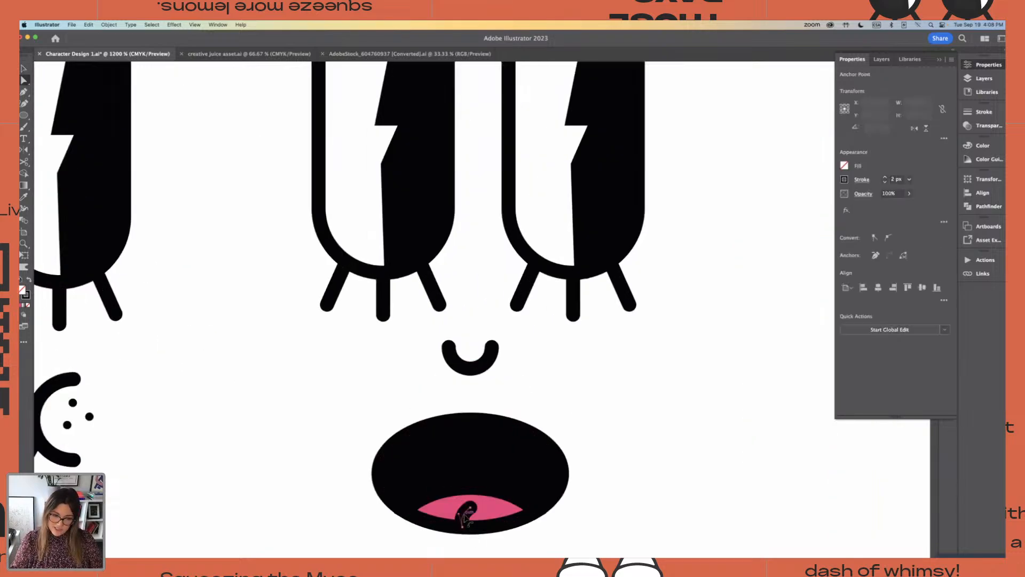
{"action": "key", "text": "super+minus"}
{"action": "left_click", "coordinate": [607, 361]}
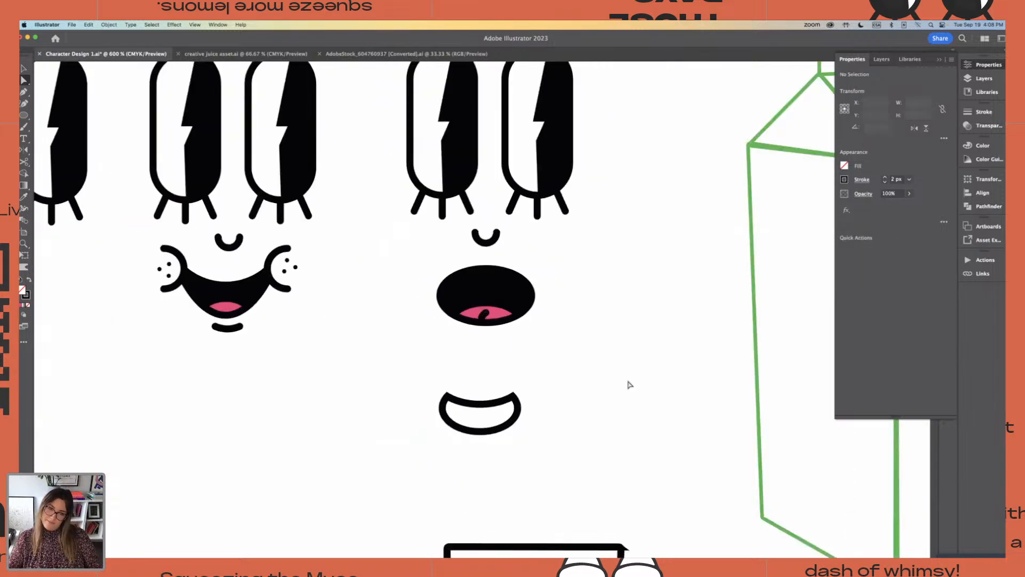
{"action": "left_click", "coordinate": [483, 316]}
{"action": "key", "text": "super+equal"}
{"action": "key", "text": "super+equal"}
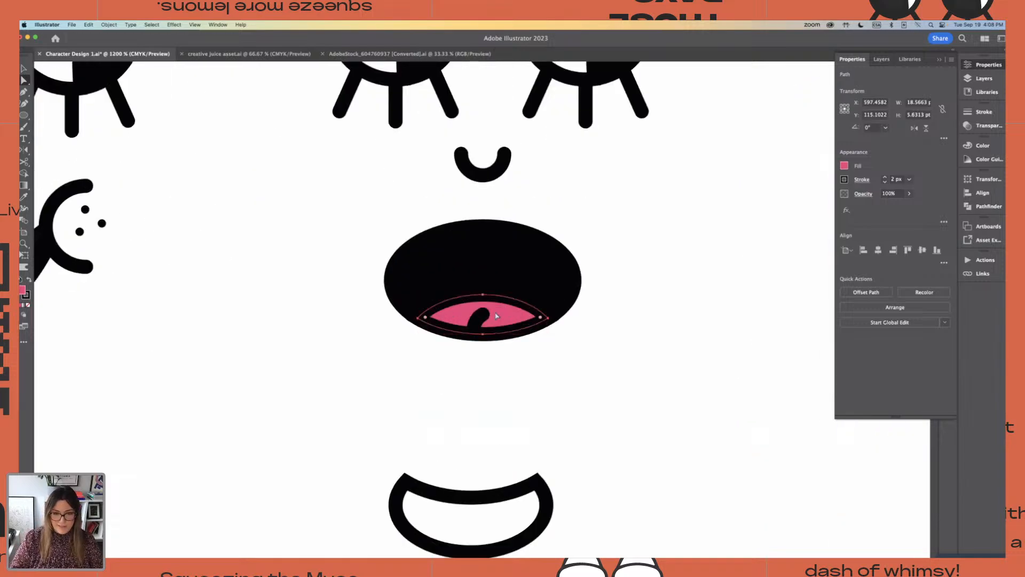
{"action": "left_click", "coordinate": [550, 394]}
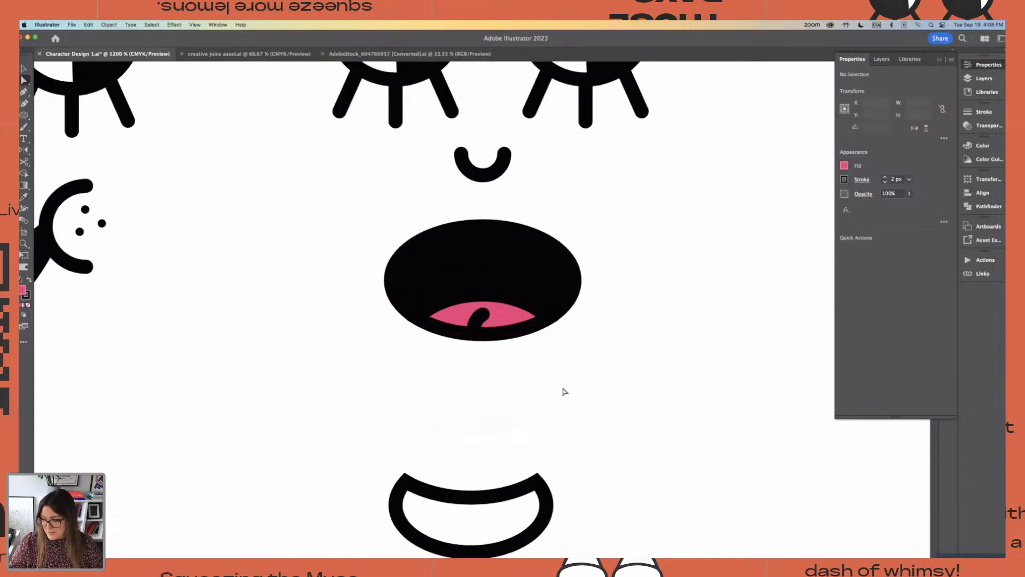
{"action": "left_click", "coordinate": [480, 322]}
{"action": "key", "text": "Delete"}
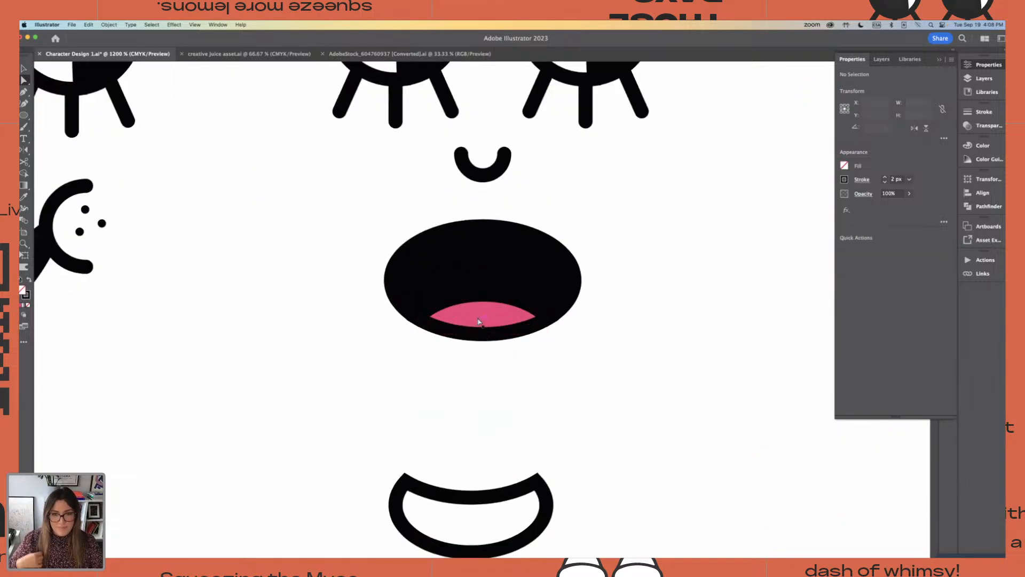
Undo the deletion of the curved tongue line
{"action": "left_click", "coordinate": [24, 69]}
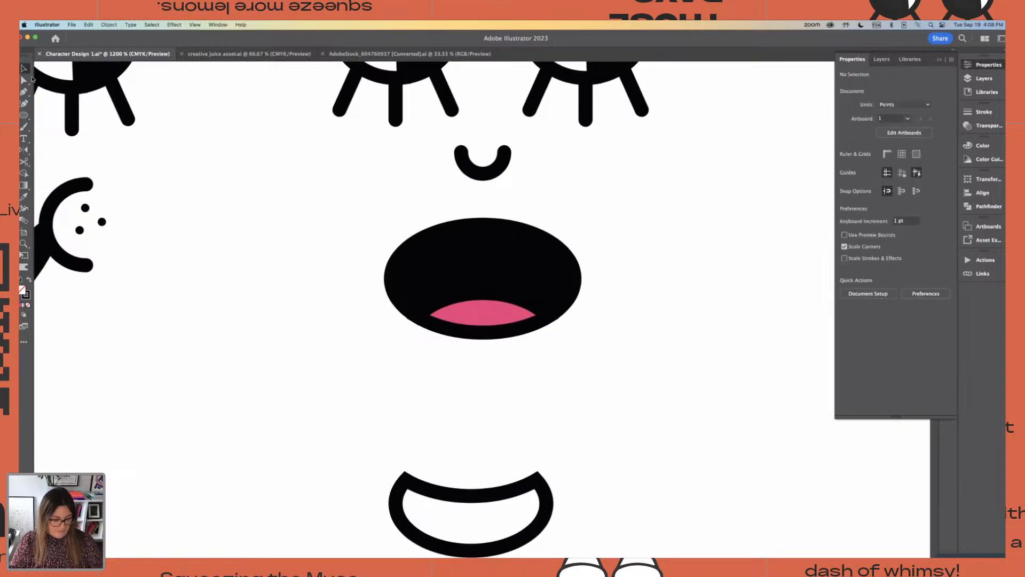
{"action": "key", "text": "super+z"}
{"action": "key", "text": "super+z"}
{"action": "key", "text": "super+z"}
{"action": "key", "text": "super+minus"}
{"action": "key", "text": "super+minus"}
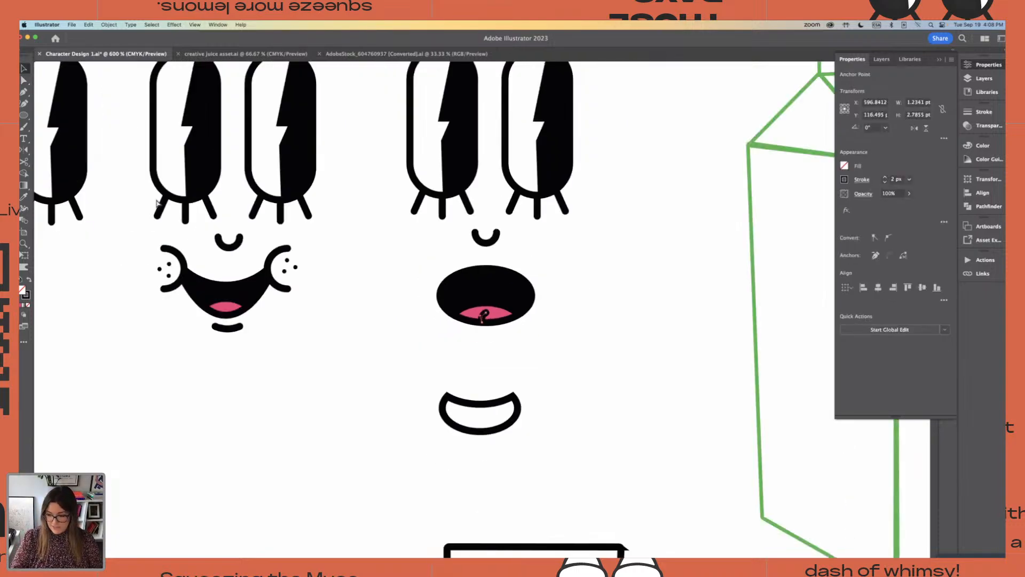
{"action": "key", "text": "super+minus"}
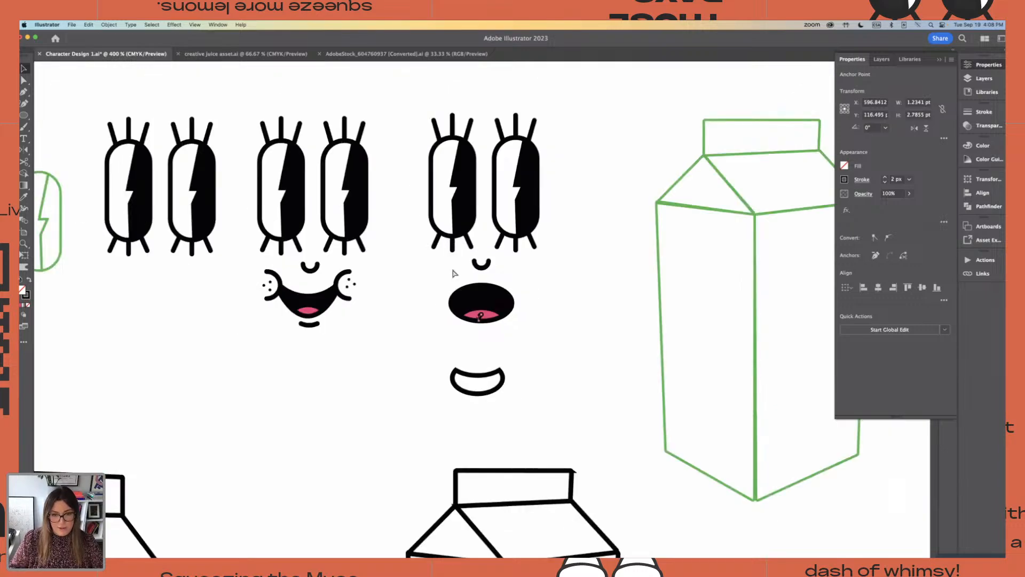
Place a copy of the open mouth with its tongue line above the artboard, beside the spare smiling mouth
{"action": "left_click", "coordinate": [23, 67]}
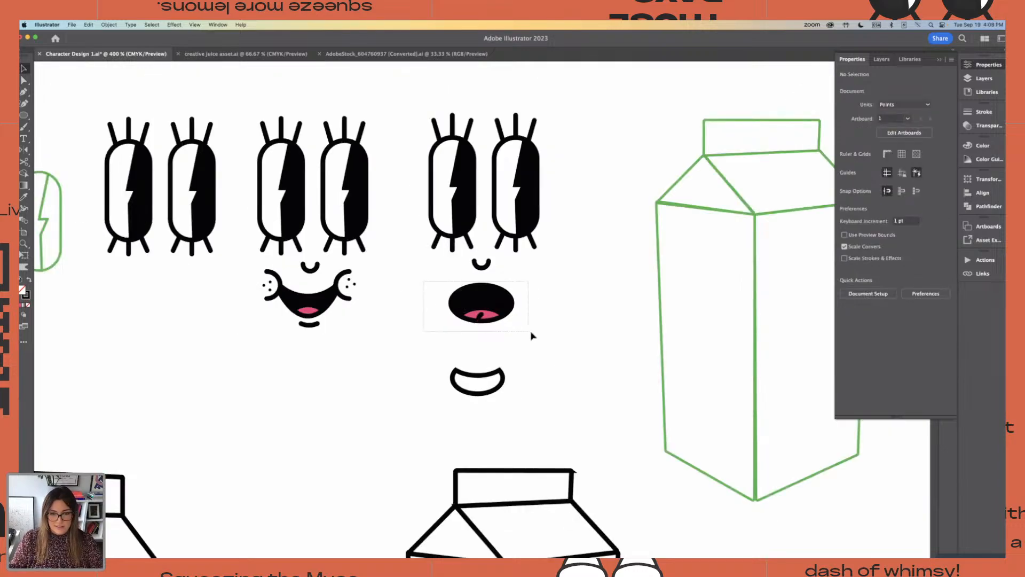
{"action": "scroll", "coordinate": [529, 337], "scroll_direction": "up", "scroll_amount": 3}
{"action": "left_click", "coordinate": [486, 395]}
{"action": "left_click_drag", "start_coordinate": [489, 399], "coordinate": [472, 95]}
{"action": "left_click", "coordinate": [572, 283]}
{"action": "scroll", "coordinate": [572, 280], "scroll_direction": "down", "scroll_amount": 3}
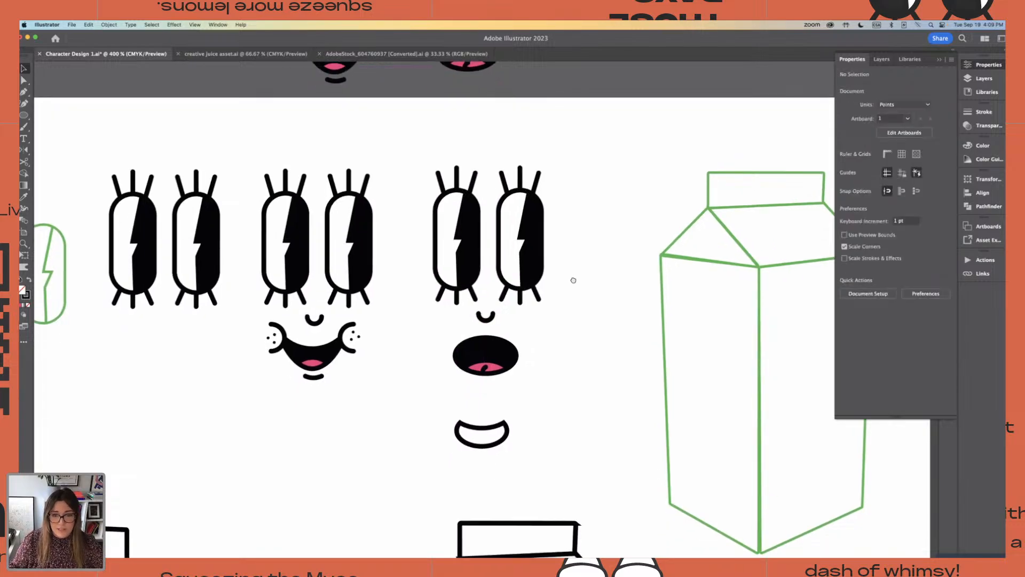
Delete the curved line from the tongue of the open mouth on the duplicated face
{"action": "left_click", "coordinate": [483, 318]}
{"action": "left_click", "coordinate": [573, 319]}
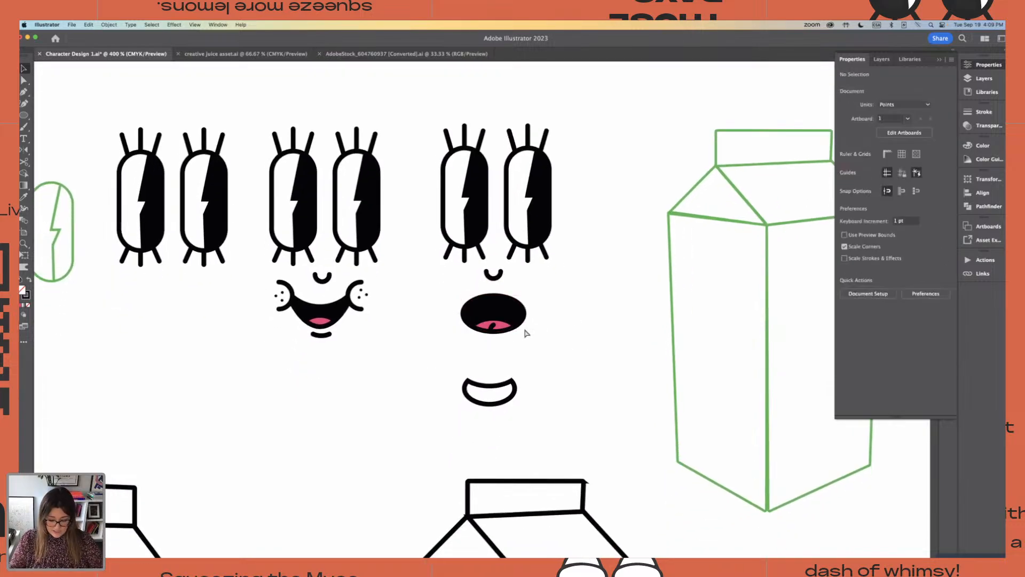
{"action": "scroll", "coordinate": [534, 321], "scroll_direction": "up", "scroll_amount": 2}
{"action": "key", "text": "a"}
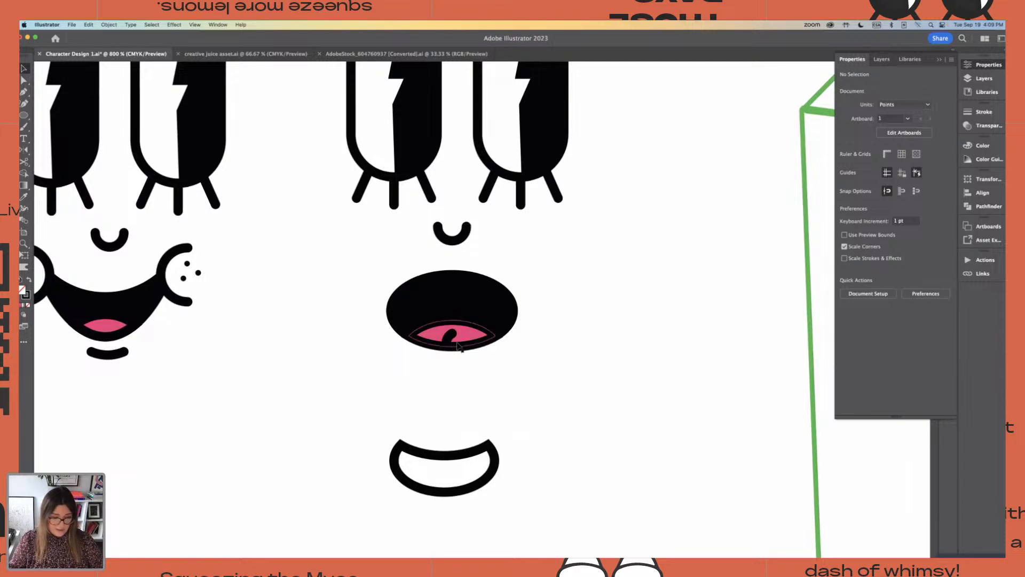
{"action": "left_click", "coordinate": [457, 339]}
{"action": "left_click", "coordinate": [466, 342]}
{"action": "key", "text": "Delete"}
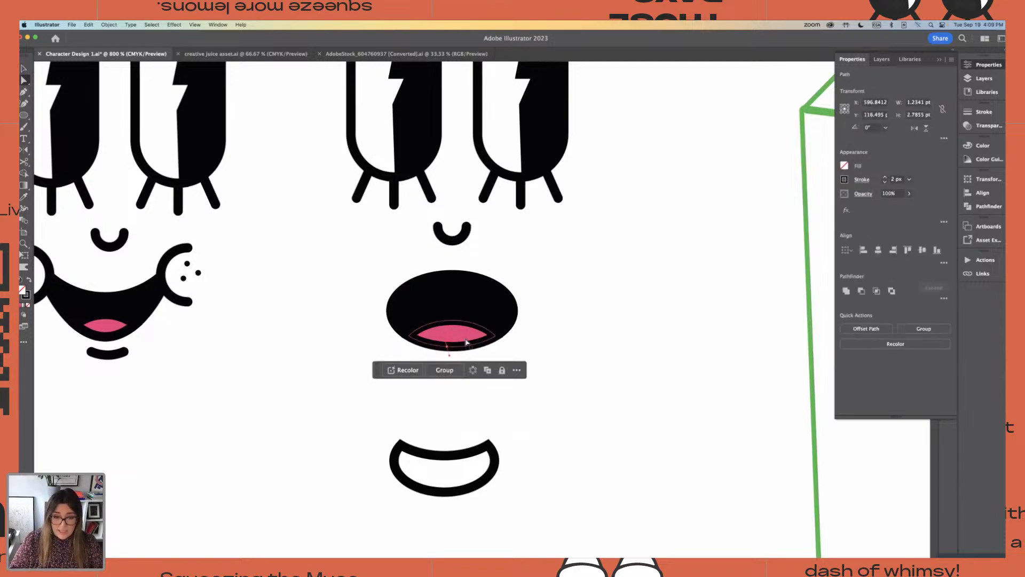
{"action": "left_click", "coordinate": [571, 350]}
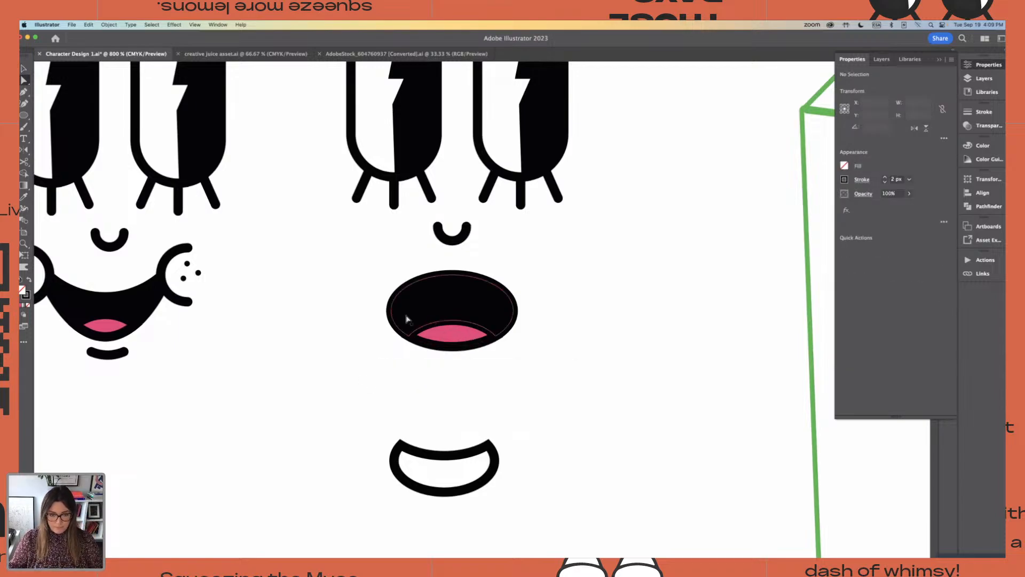
Group the black and pink shapes of the duplicated face's open mouth
{"action": "scroll", "coordinate": [407, 316], "scroll_direction": "down", "scroll_amount": 1}
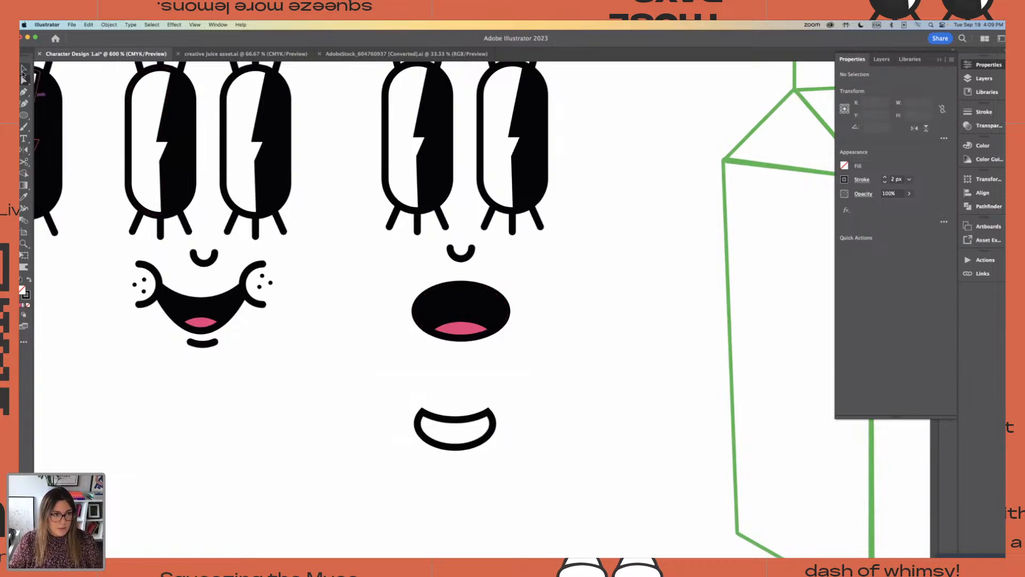
{"action": "key", "text": "v"}
{"action": "left_click_drag", "start_coordinate": [346, 286], "coordinate": [551, 360]}
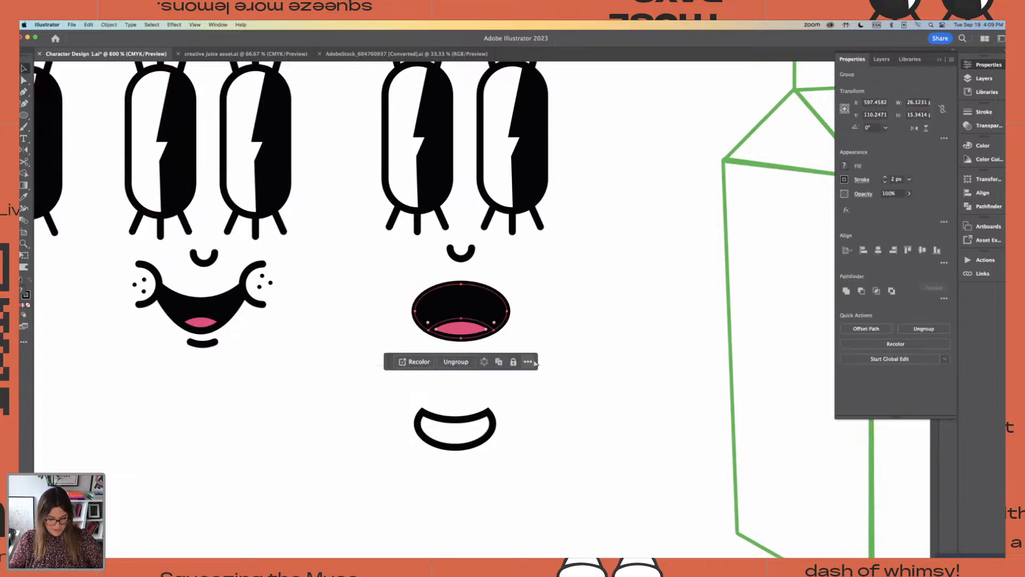
{"action": "scroll", "coordinate": [557, 358], "scroll_direction": "down", "scroll_amount": 1}
{"action": "scroll", "coordinate": [556, 359], "scroll_direction": "down", "scroll_amount": 2}
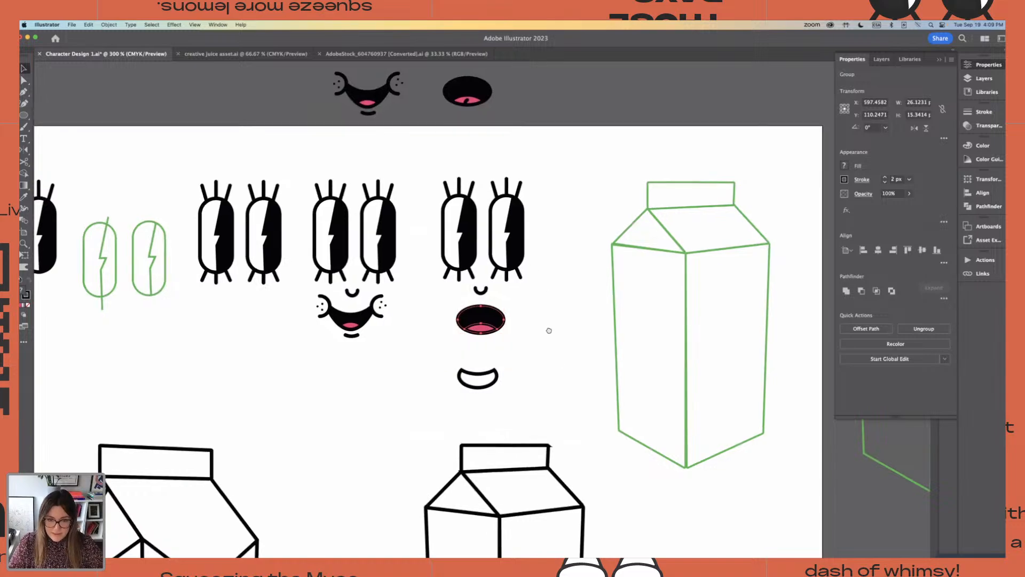
Align the open mouth's horizontal centre with the eyes and nose above it
{"action": "scroll", "coordinate": [545, 327], "scroll_direction": "down", "scroll_amount": 1}
{"action": "left_click_drag", "start_coordinate": [413, 192], "coordinate": [517, 315]}
{"action": "left_click", "coordinate": [516, 315]}
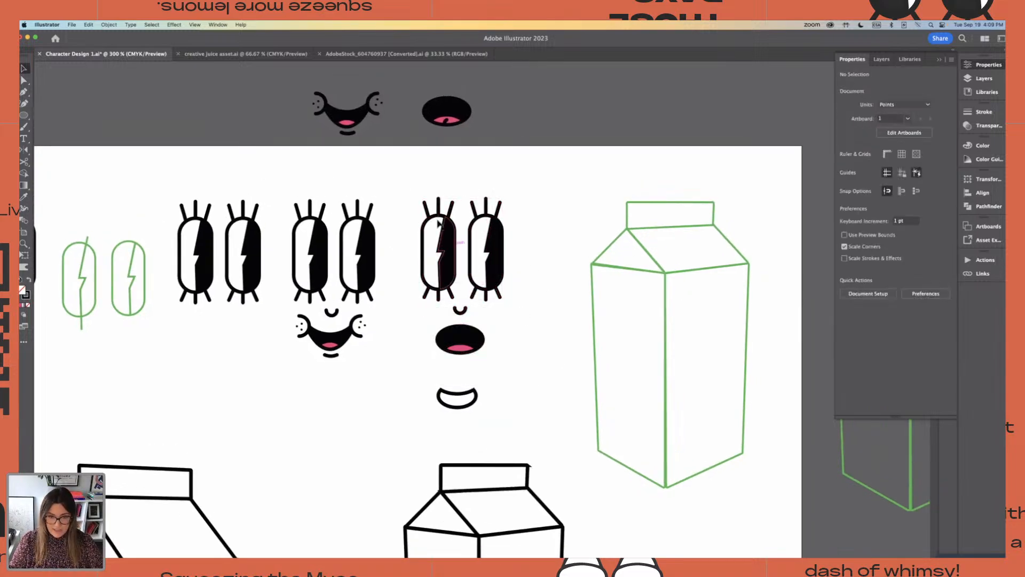
{"action": "left_click_drag", "start_coordinate": [420, 183], "coordinate": [509, 368]}
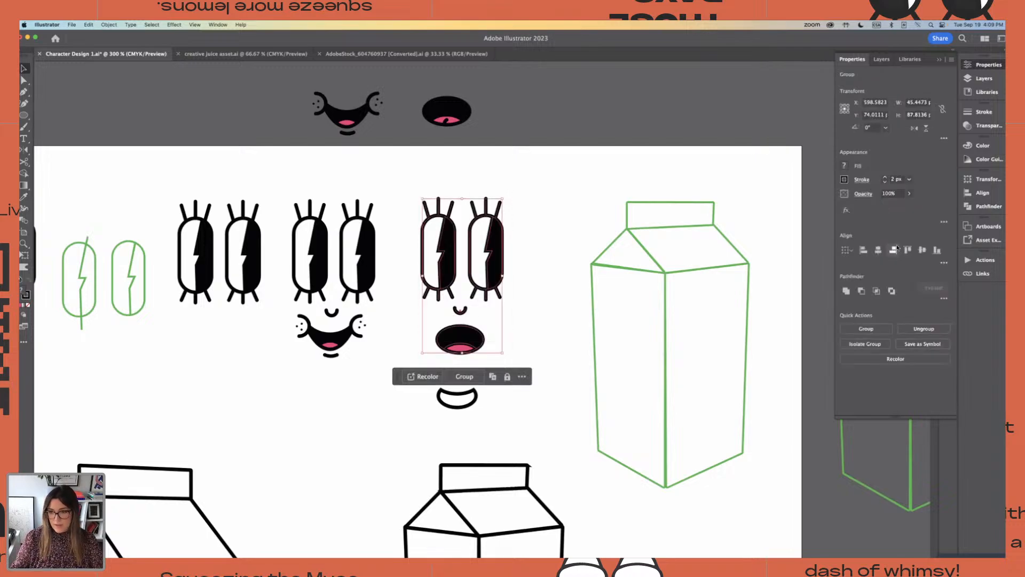
{"action": "left_click", "coordinate": [530, 201]}
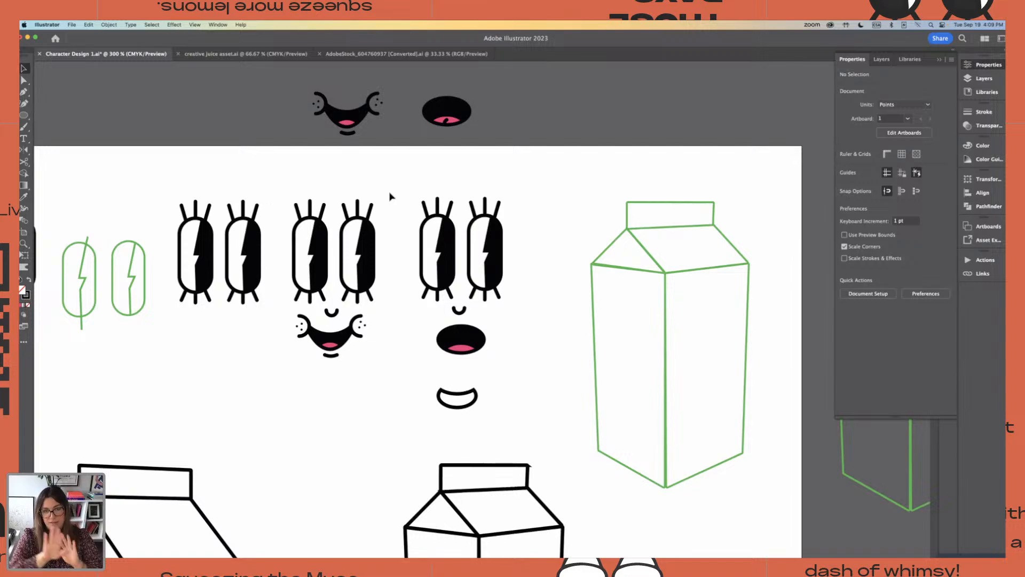
Move the white crescent mouth outline from below the open-mouthed face to just above the green carton on the artboard
{"action": "key", "text": "super+minus"}
{"action": "key", "text": "super+minus"}
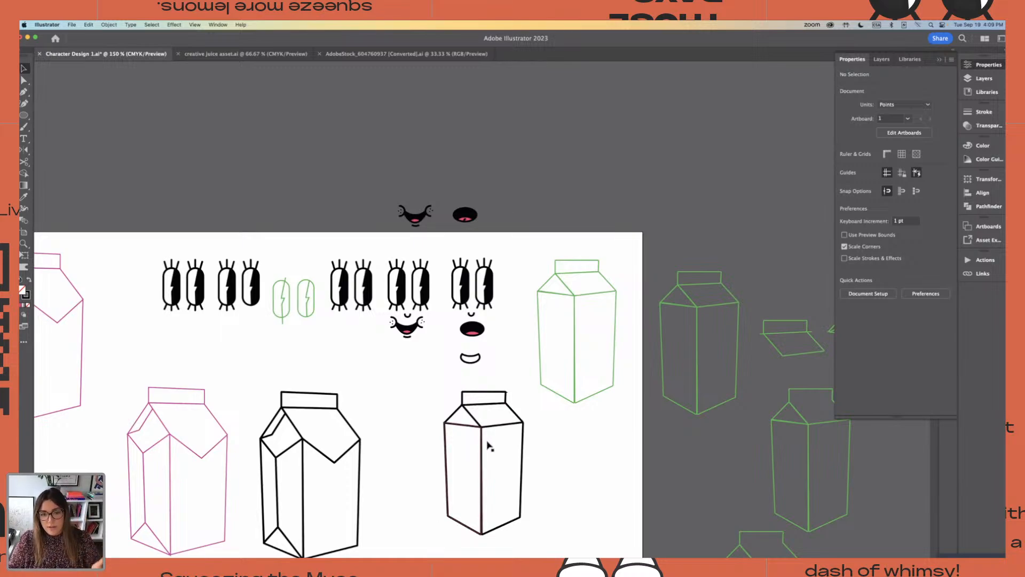
{"action": "left_click_drag", "start_coordinate": [472, 358], "coordinate": [565, 245]}
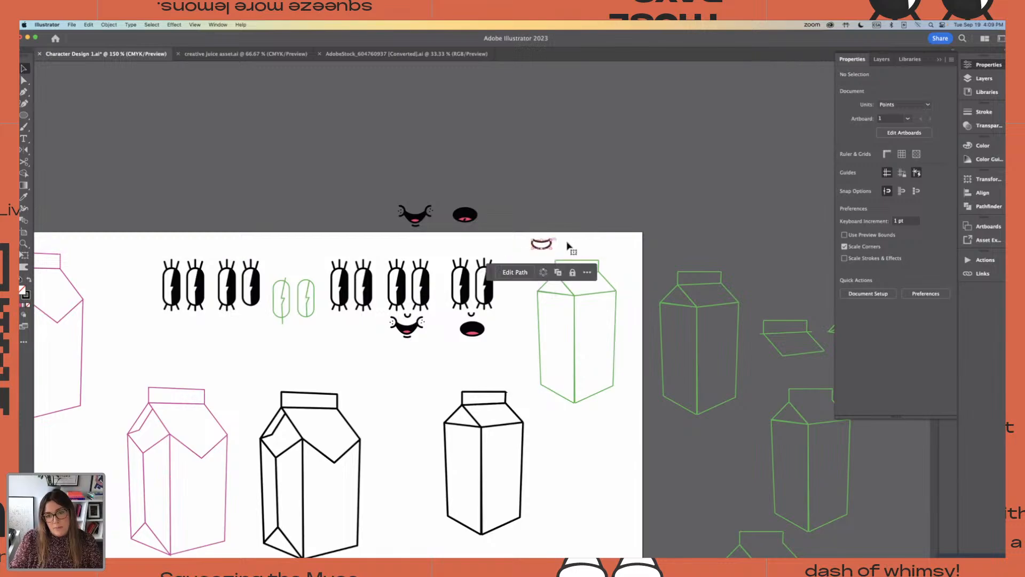
{"action": "left_click", "coordinate": [507, 369]}
{"action": "mouse_move", "coordinate": [519, 369]}
{"action": "left_mouse_down"}
{"action": "mouse_move", "coordinate": [518, 326]}
{"action": "mouse_move", "coordinate": [528, 369]}
{"action": "left_mouse_up"}
{"action": "key", "text": "super+equal"}
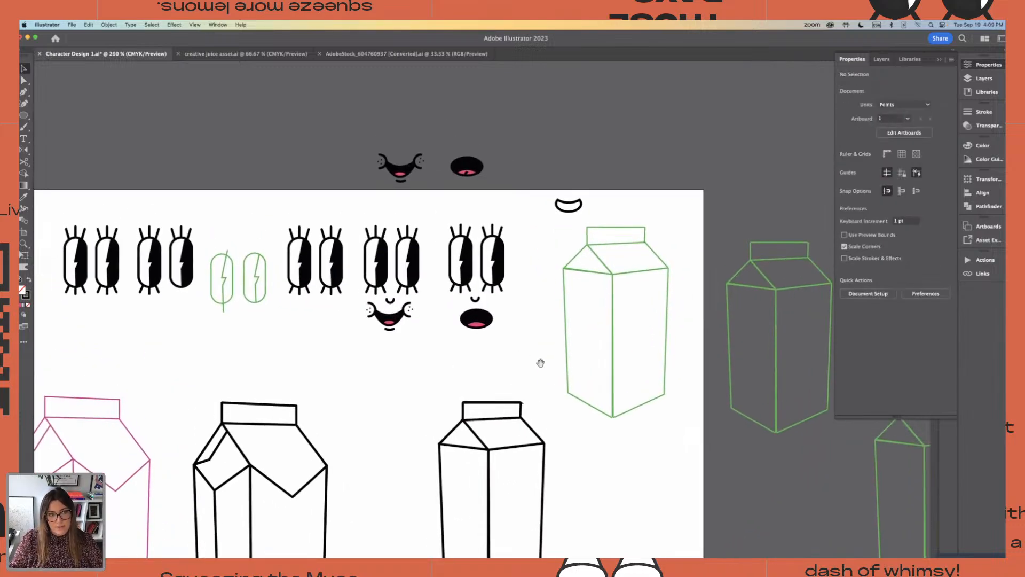
Draw a second, smaller artboard in the empty canvas area above Artboard 1
{"action": "key", "text": "super+minus"}
{"action": "key", "text": "super+minus"}
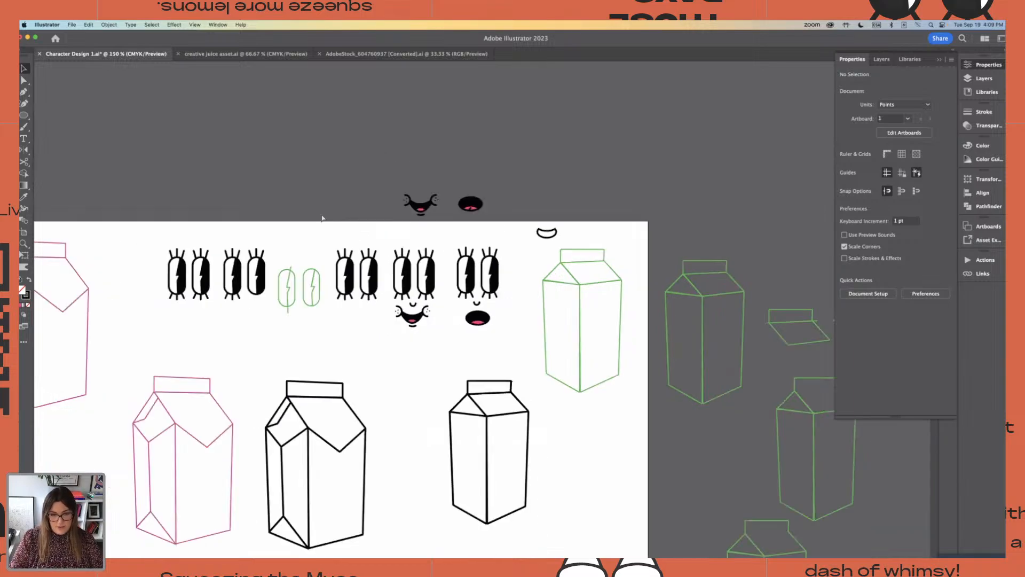
{"action": "left_click", "coordinate": [23, 233]}
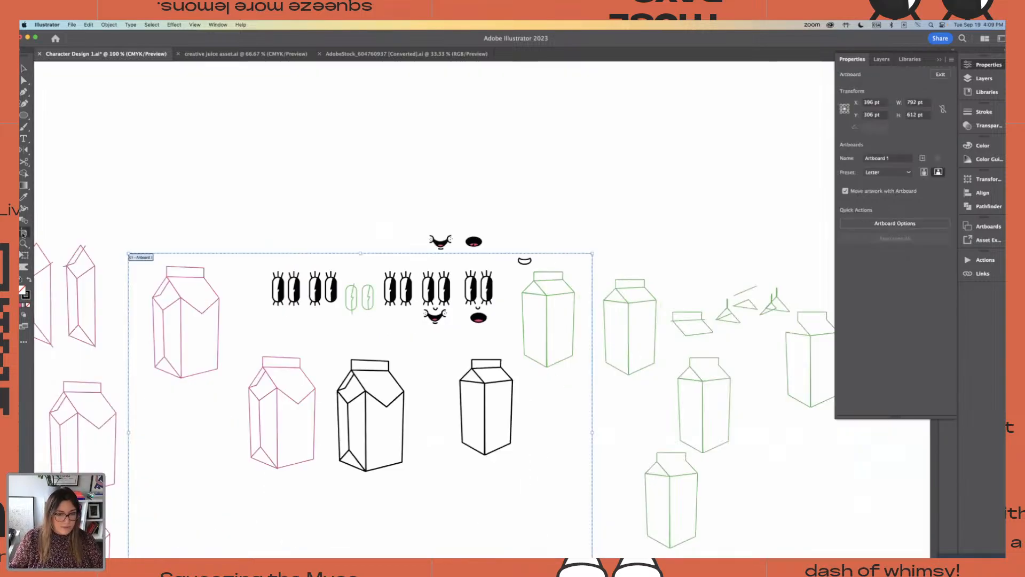
{"action": "key", "text": "super+minus"}
{"action": "key", "text": "super+minus"}
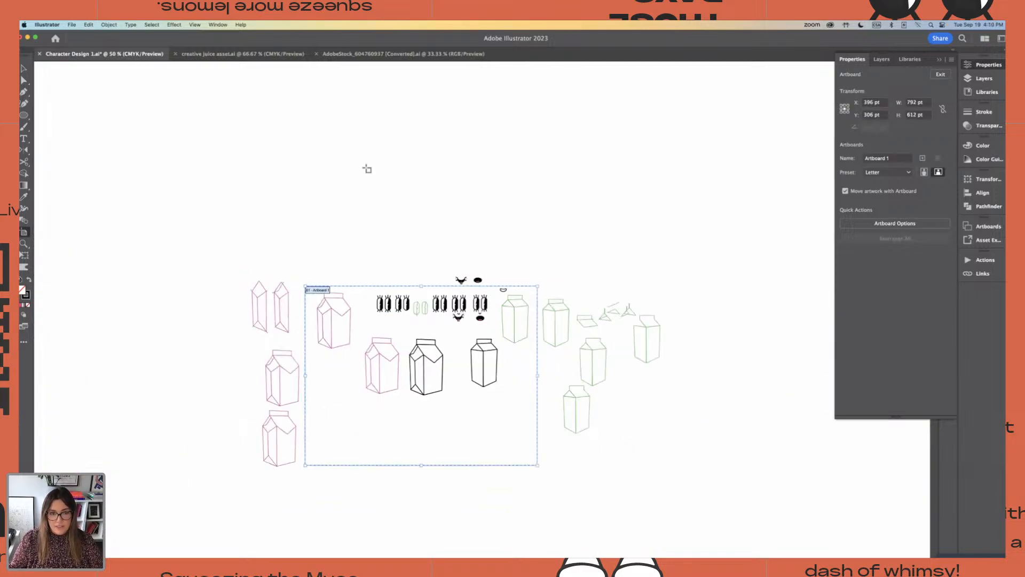
{"action": "left_click_drag", "start_coordinate": [295, 127], "coordinate": [429, 231]}
{"action": "left_click", "coordinate": [23, 68]}
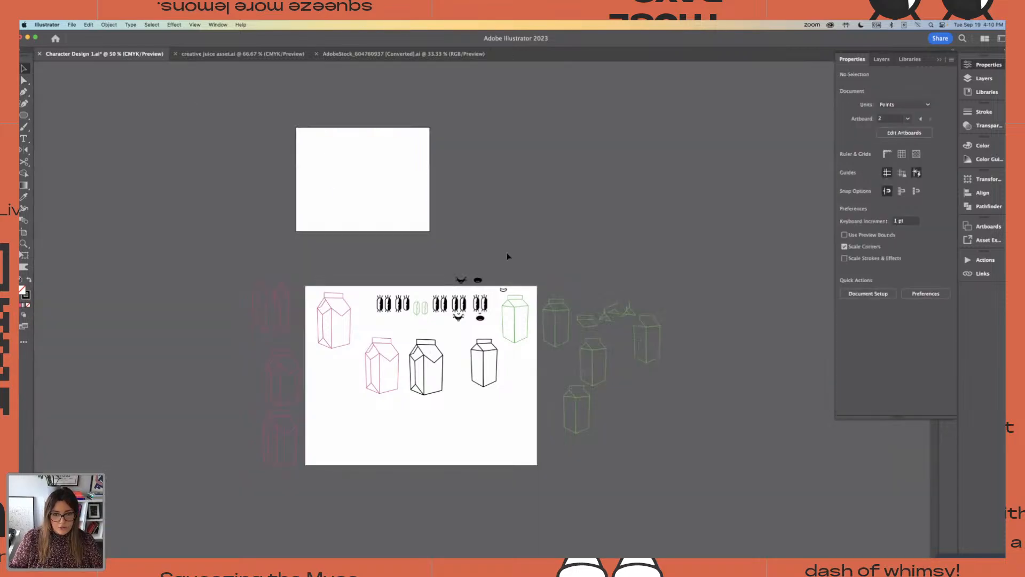
Move the grouped smiling face with lashed eyes onto the new artboard, near its lower edge
{"action": "key", "text": "super+plus"}
{"action": "key", "text": "super+plus"}
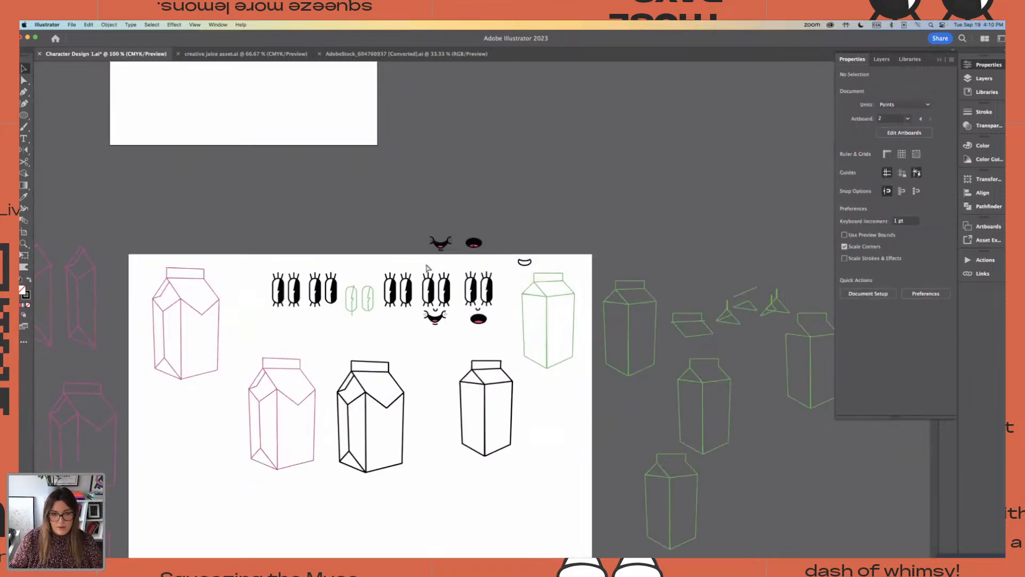
{"action": "left_click", "coordinate": [412, 263]}
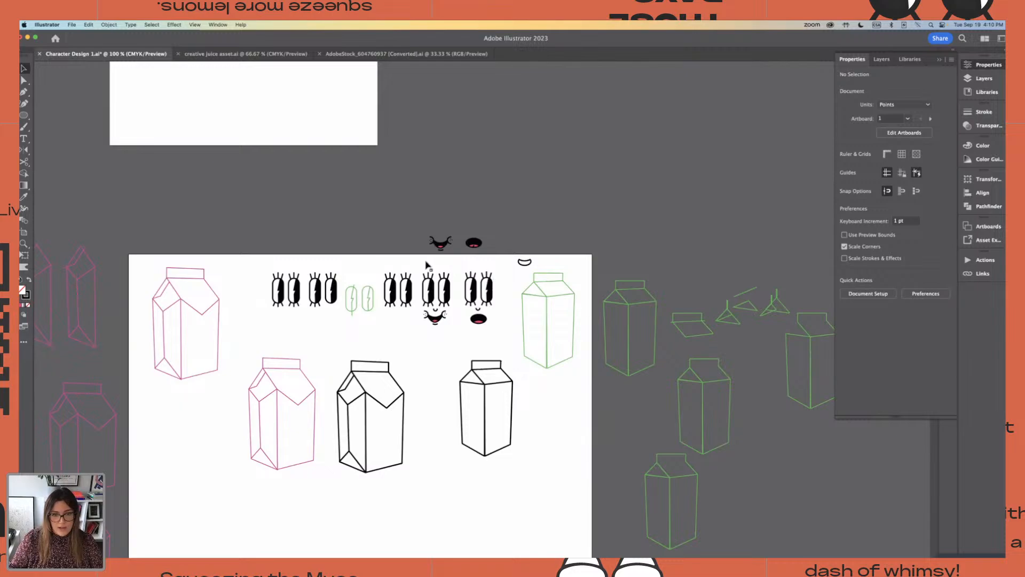
{"action": "left_click", "coordinate": [448, 320]}
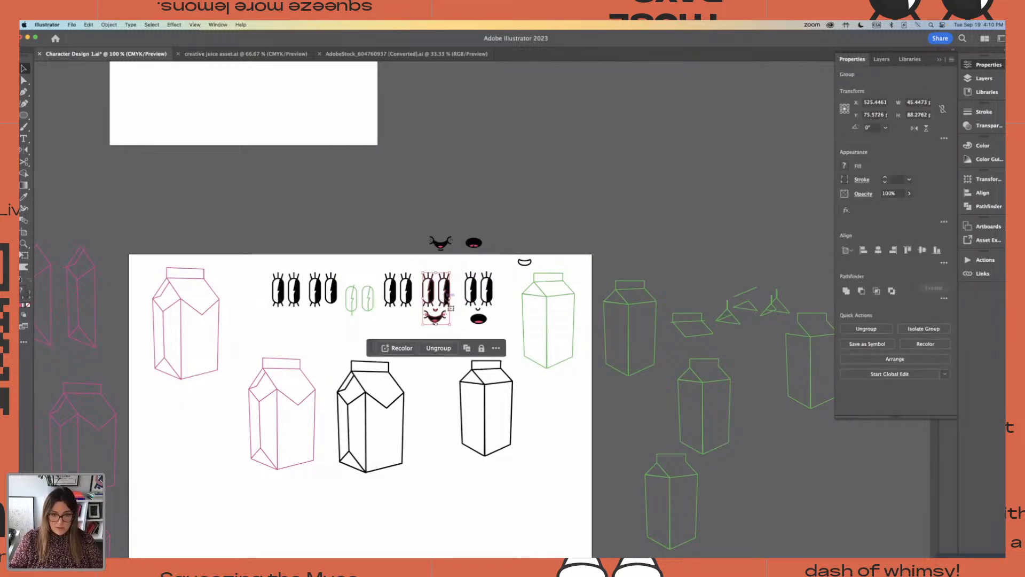
{"action": "left_click_drag", "start_coordinate": [447, 304], "coordinate": [149, 113]}
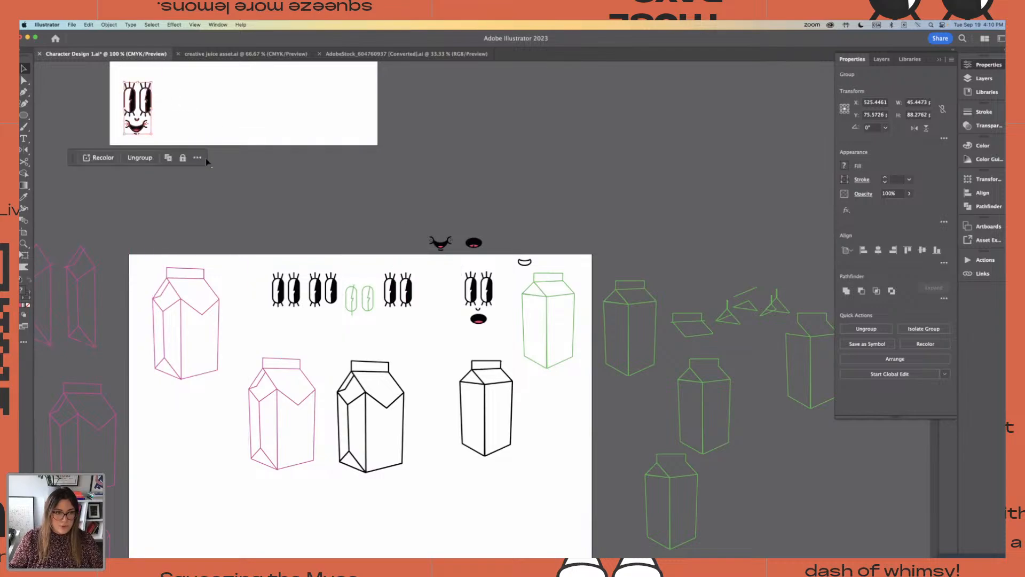
Place a copy of the open-mouthed face on the new artboard beside the smiling face, keeping one on Artboard 1
{"action": "left_click_drag", "start_coordinate": [454, 269], "coordinate": [460, 339]}
{"action": "scroll", "coordinate": [502, 342], "scroll_direction": "up", "scroll_amount": 2}
{"action": "scroll", "coordinate": [572, 371], "scroll_direction": "down", "scroll_amount": 3}
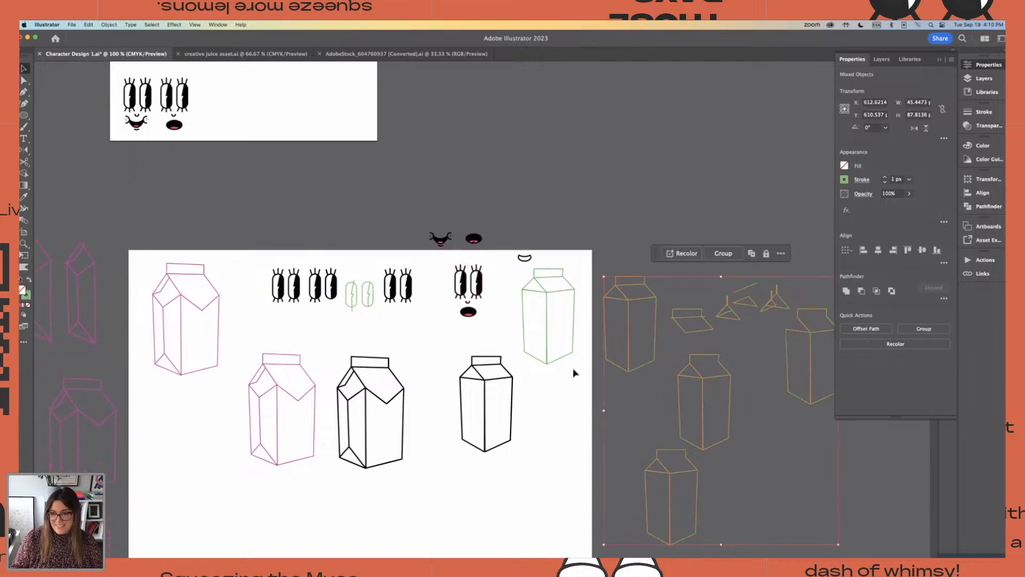
{"action": "left_click", "coordinate": [499, 326]}
Ungroup the lashed eyes of the open-mouthed face on Artboard 1
{"action": "scroll", "coordinate": [498, 330], "scroll_direction": "up", "scroll_amount": 2}
{"action": "scroll", "coordinate": [498, 330], "scroll_direction": "up", "scroll_amount": 2}
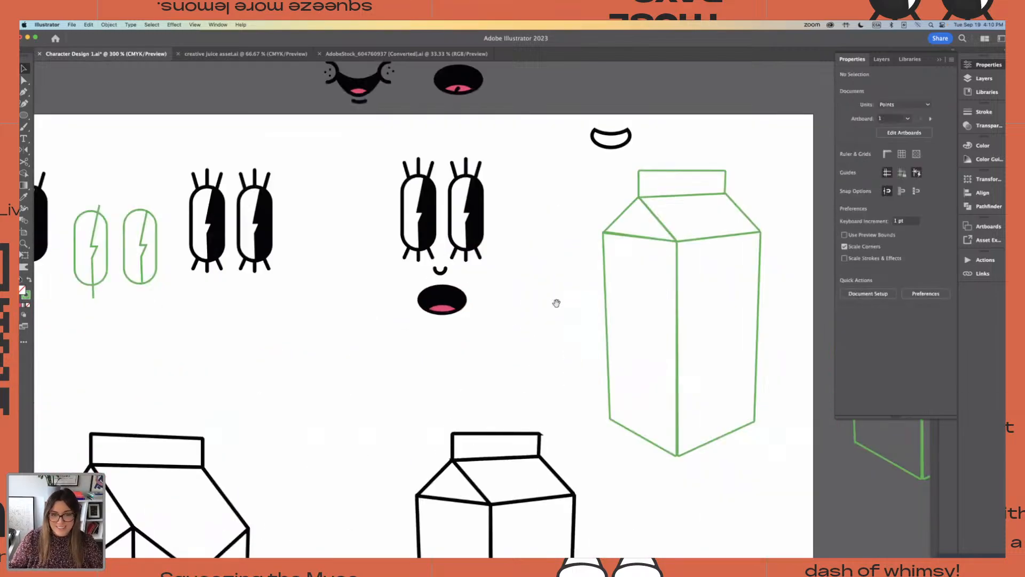
{"action": "scroll", "coordinate": [519, 299], "scroll_direction": "up", "scroll_amount": 2}
{"action": "left_click_drag", "start_coordinate": [355, 203], "coordinate": [567, 384]}
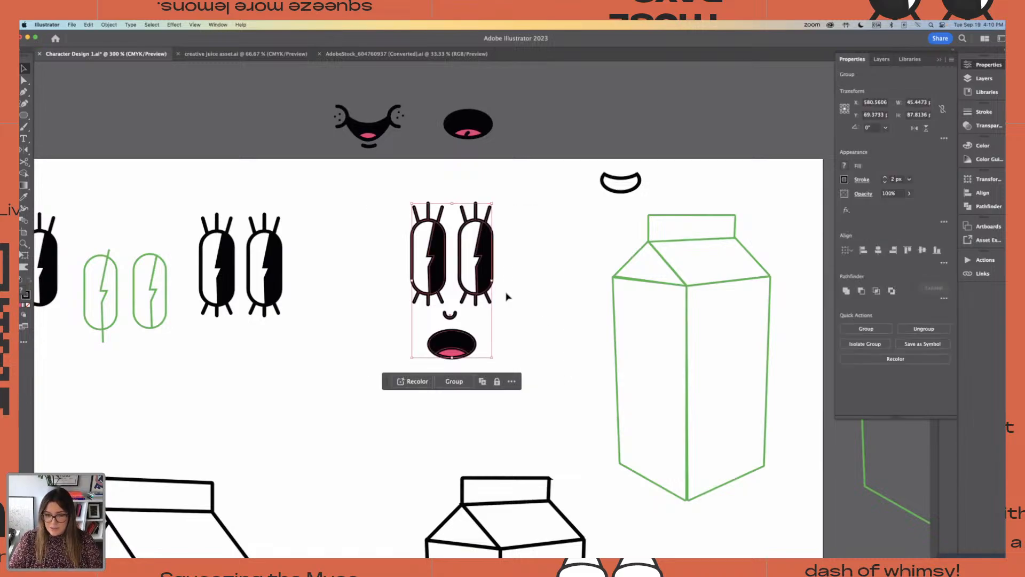
{"action": "left_click", "coordinate": [524, 289]}
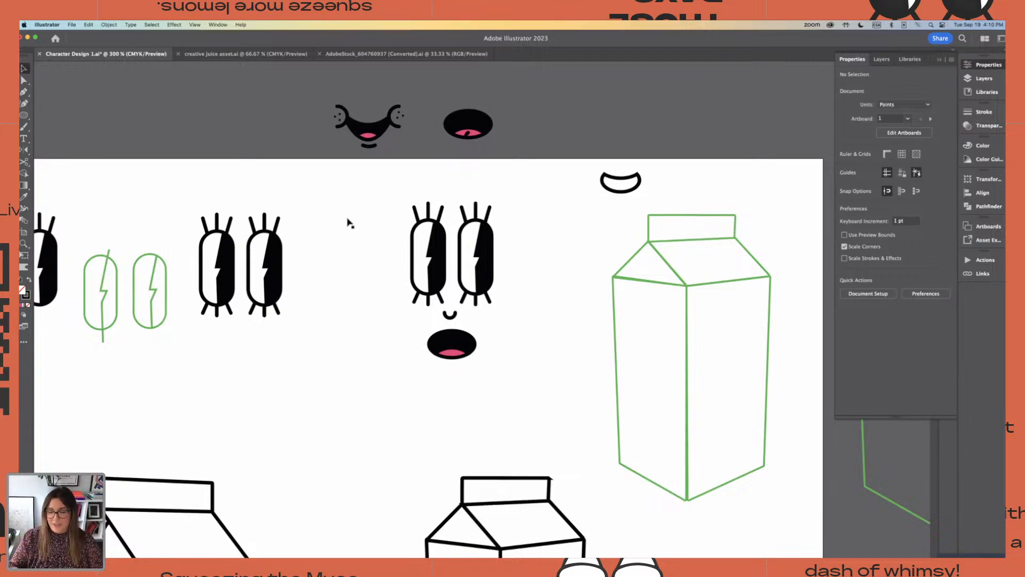
{"action": "key", "text": "super+minus"}
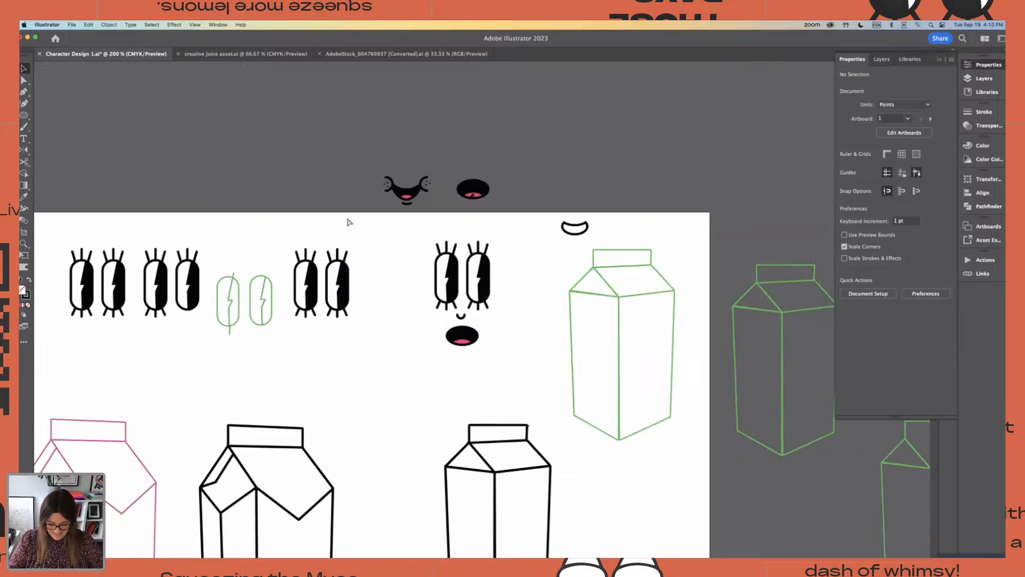
{"action": "key", "text": "super+equal"}
{"action": "key", "text": "super+equal"}
{"action": "scroll", "coordinate": [587, 289], "scroll_direction": "up", "scroll_amount": 2}
{"action": "left_click_drag", "start_coordinate": [543, 291], "coordinate": [545, 280]}
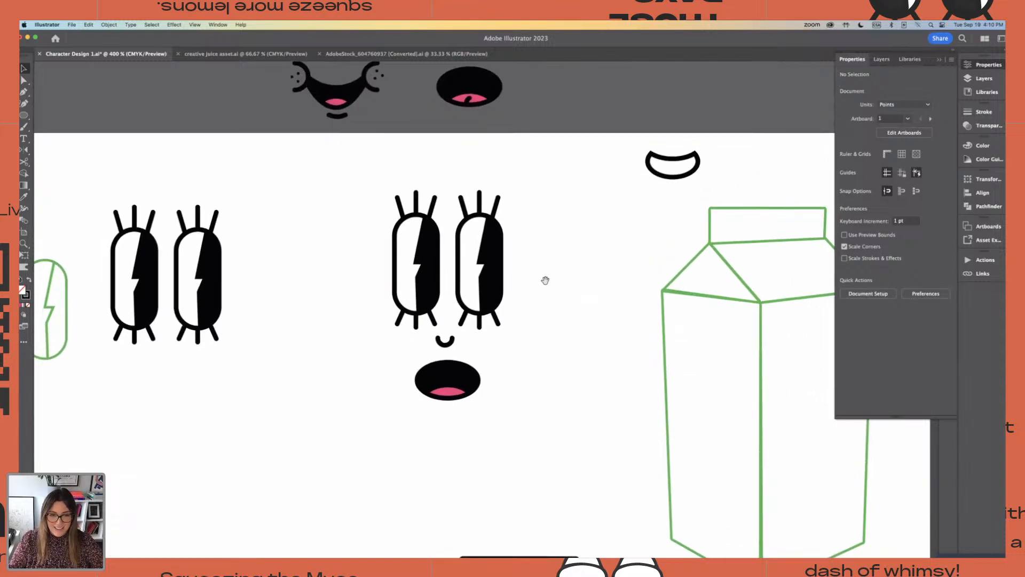
{"action": "mouse_move", "coordinate": [349, 189]}
{"action": "left_mouse_down"}
{"action": "mouse_move", "coordinate": [452, 242]}
{"action": "mouse_move", "coordinate": [353, 199]}
{"action": "left_mouse_up"}
{"action": "left_click", "coordinate": [415, 200]}
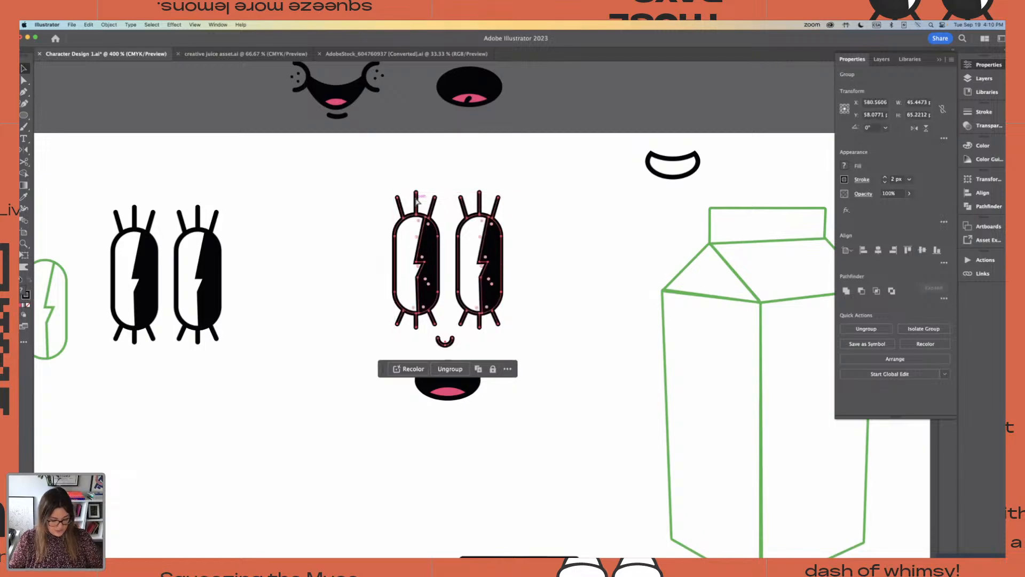
{"action": "left_click", "coordinate": [542, 205]}
{"action": "left_click_drag", "start_coordinate": [359, 181], "coordinate": [488, 201]}
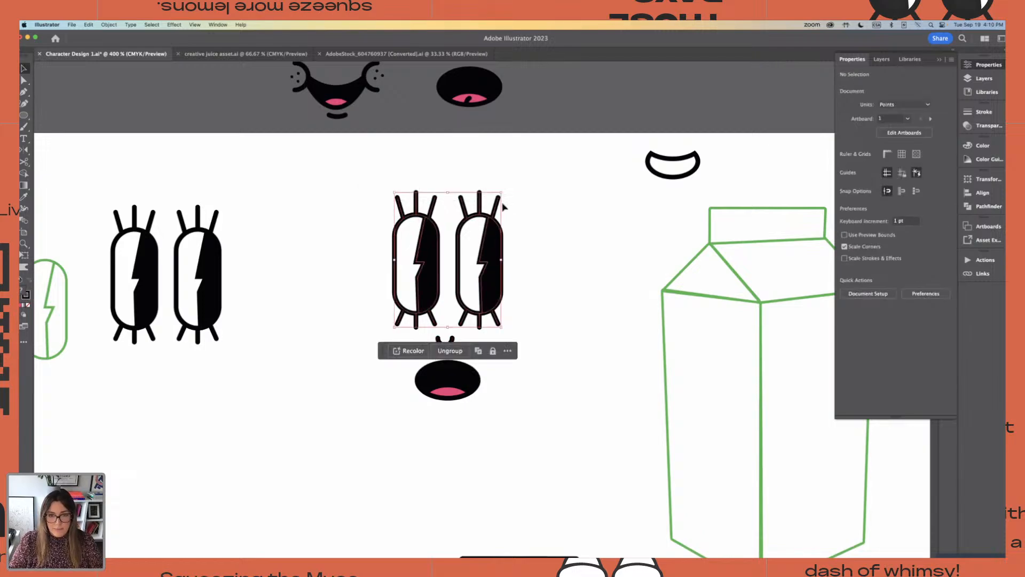
{"action": "key", "text": "shift+super+g"}
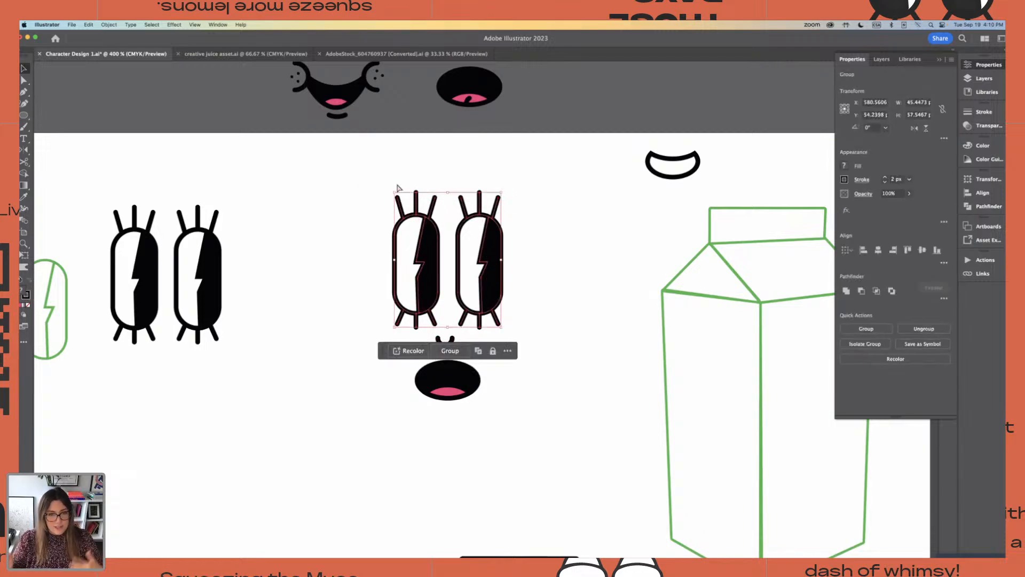
Move the six upper lashes off the open-mouthed face's eyes into the empty space between that face and the neighbouring lashed eyes
{"action": "left_click", "coordinate": [577, 187]}
{"action": "left_click_drag", "start_coordinate": [338, 172], "coordinate": [506, 203]}
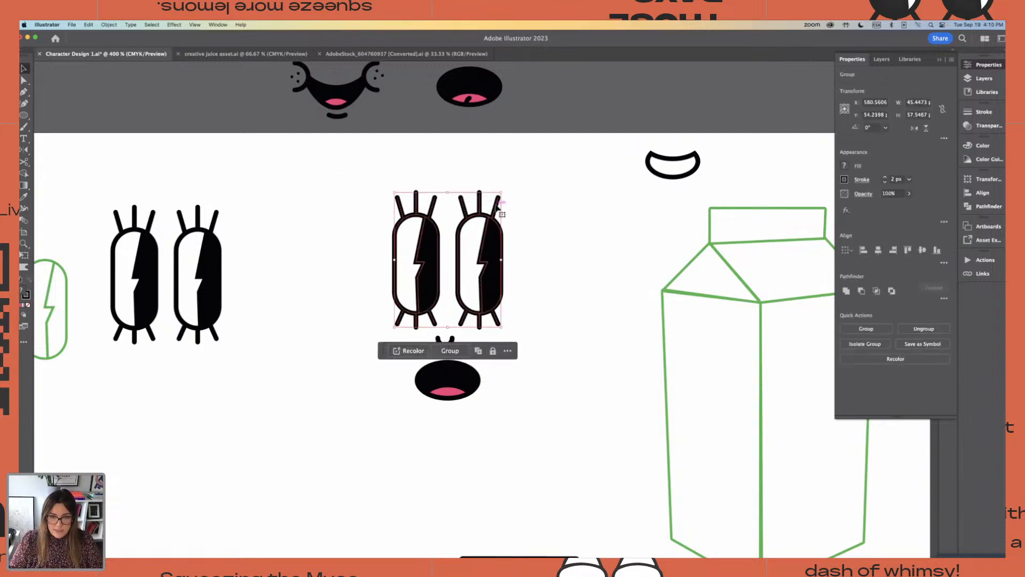
{"action": "left_click", "coordinate": [565, 183]}
{"action": "mouse_move", "coordinate": [356, 183]}
{"action": "left_mouse_down"}
{"action": "mouse_move", "coordinate": [507, 204]}
{"action": "mouse_move", "coordinate": [477, 190]}
{"action": "mouse_move", "coordinate": [346, 181]}
{"action": "left_mouse_up"}
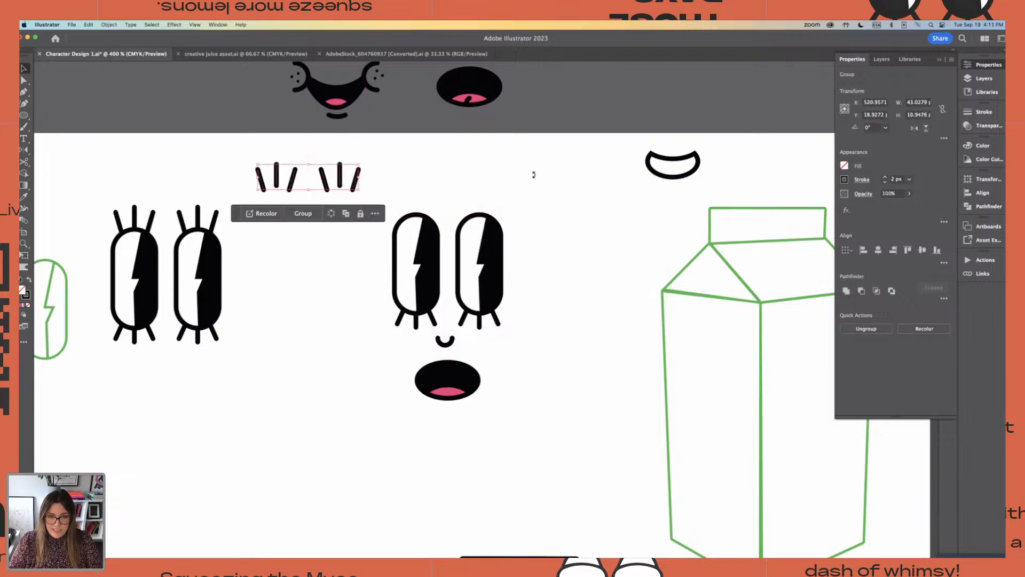
{"action": "left_click", "coordinate": [532, 183]}
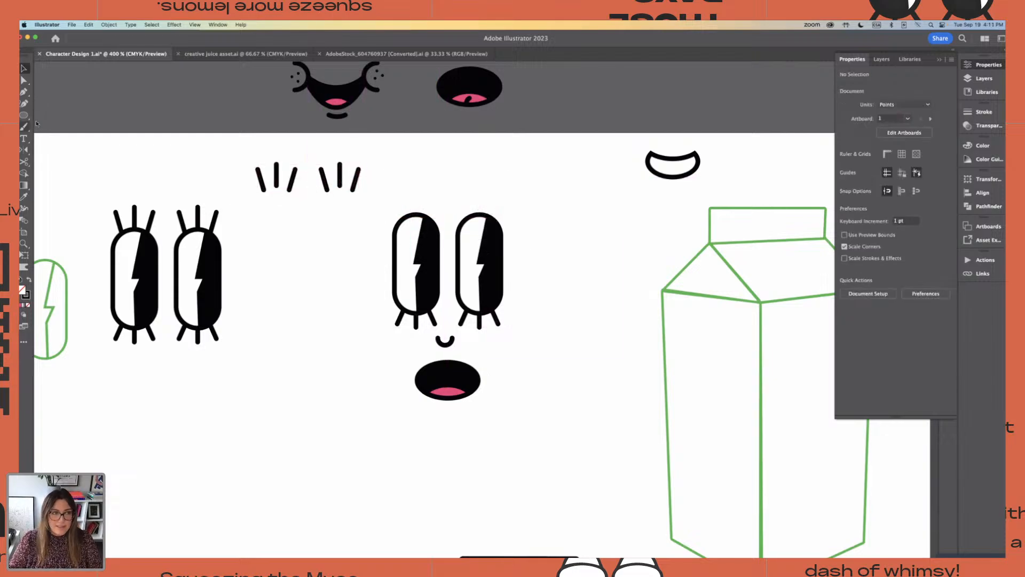
Draw a horizontal line about 27 pt long across the upper part of the face's right-hand eye, extending past its outer edge
{"action": "left_click_drag", "start_coordinate": [24, 115], "coordinate": [80, 161]}
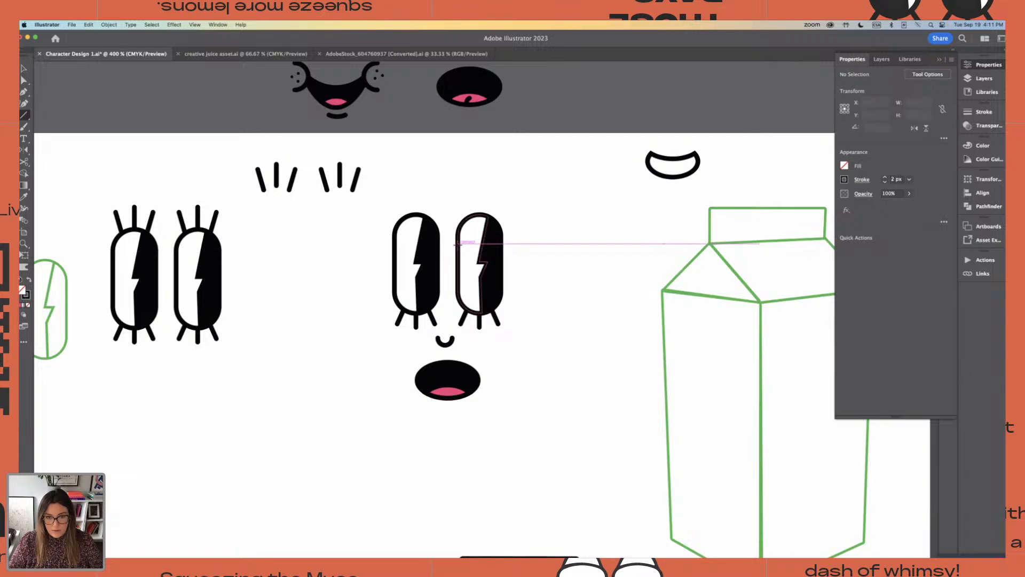
{"action": "left_click_drag", "start_coordinate": [457, 244], "coordinate": [523, 245]}
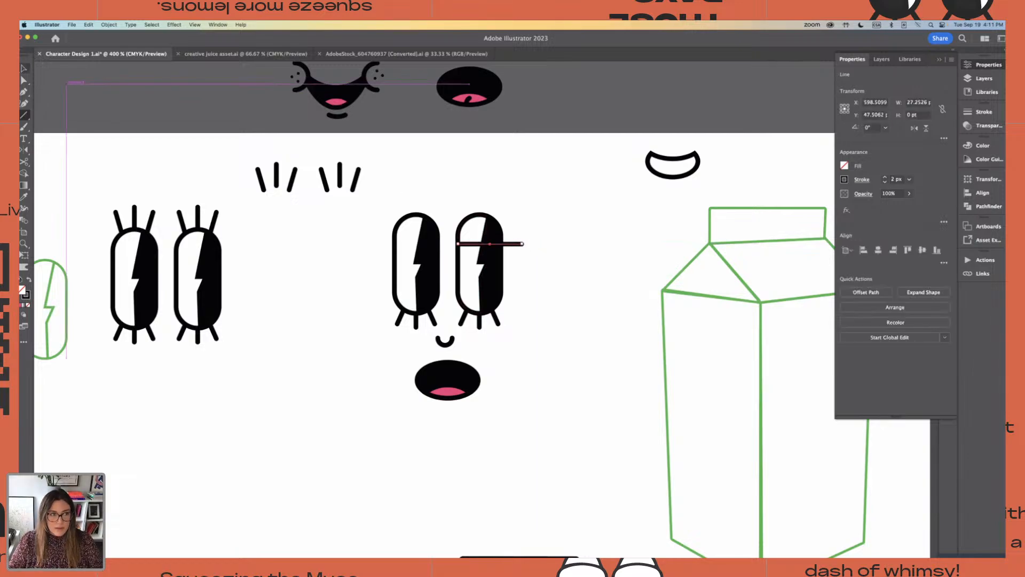
{"action": "key", "text": "v"}
{"action": "left_click", "coordinate": [458, 196]}
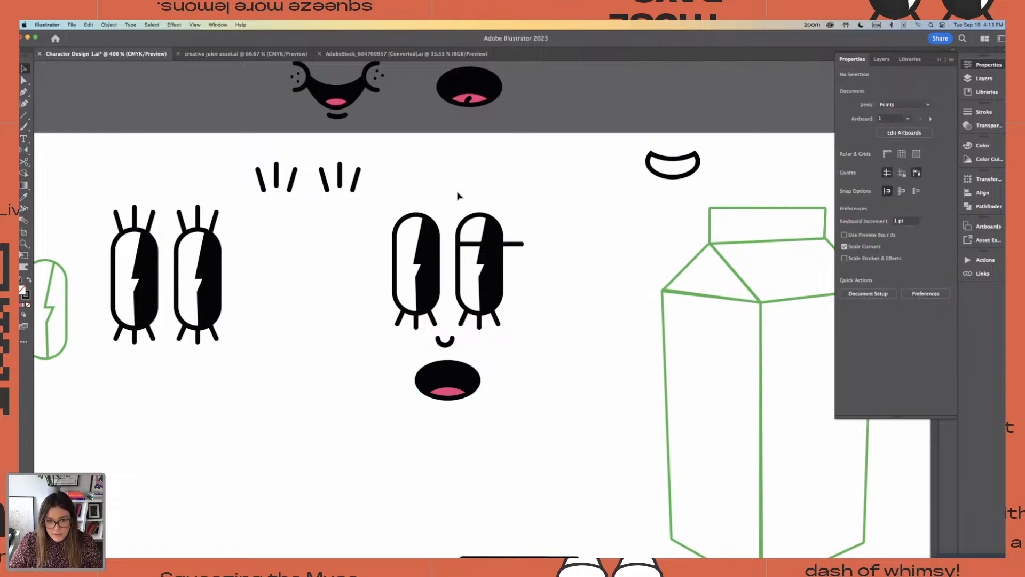
Duplicate the lined eye without its lower lashes into the empty space between the face and the green carton
{"action": "left_click_drag", "start_coordinate": [456, 180], "coordinate": [511, 248]}
{"action": "left_click_drag", "start_coordinate": [492, 283], "coordinate": [597, 260]}
{"action": "left_click", "coordinate": [574, 184]}
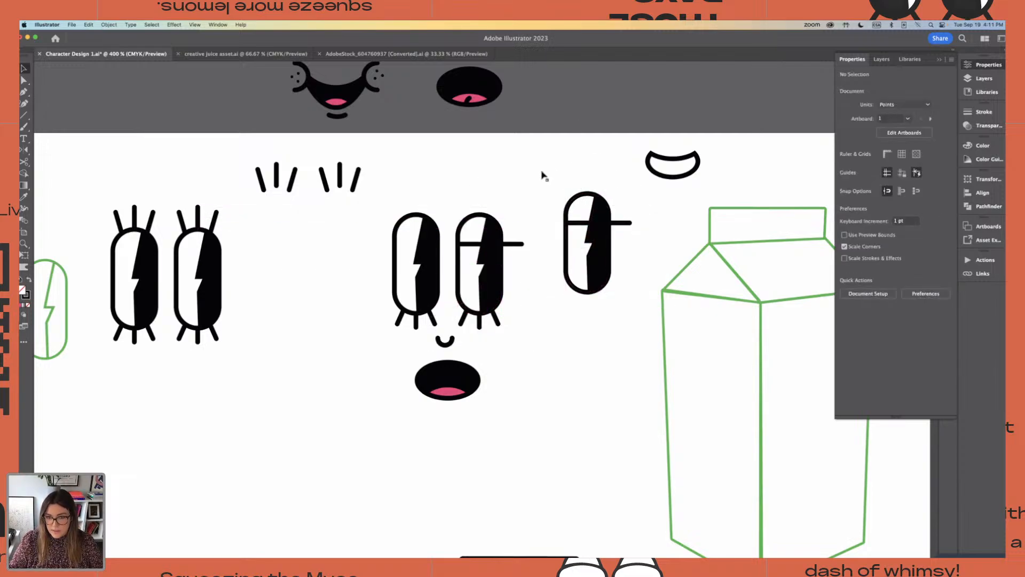
Divide the copied eye along its horizontal line with the Pathfinder Divide operation
{"action": "left_click_drag", "start_coordinate": [540, 171], "coordinate": [629, 323]}
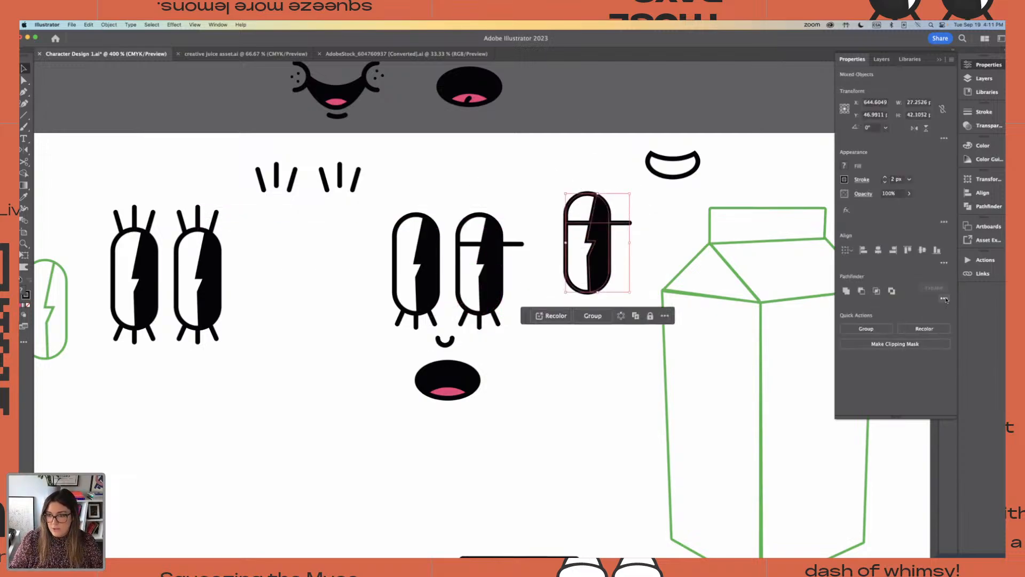
{"action": "left_click", "coordinate": [944, 298]}
{"action": "left_click", "coordinate": [842, 350]}
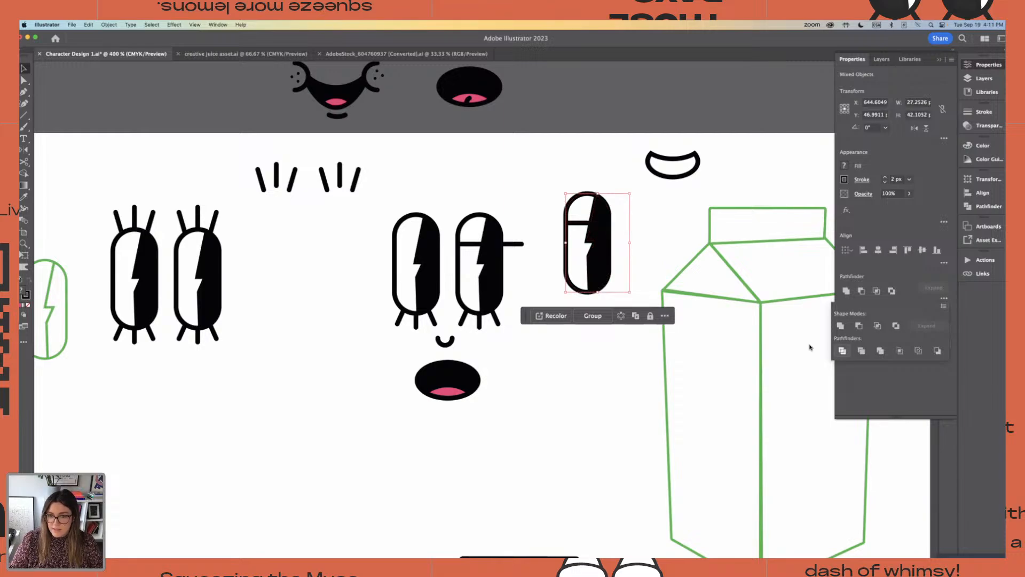
{"action": "left_click", "coordinate": [644, 203]}
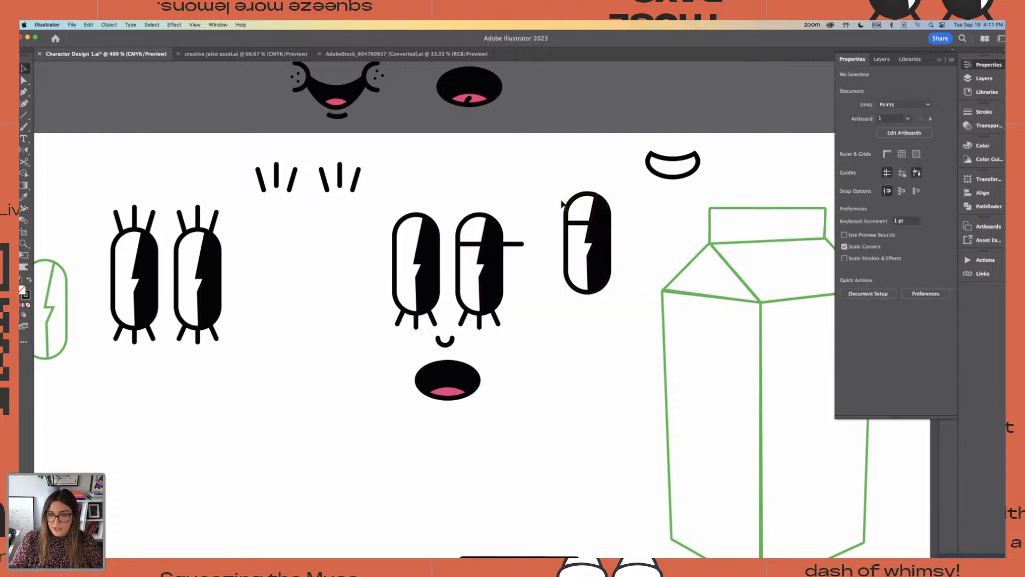
Merge the two pieces above the copied eye's dividing line into one white eyelid with the Shape Builder tool
{"action": "left_click", "coordinate": [23, 175]}
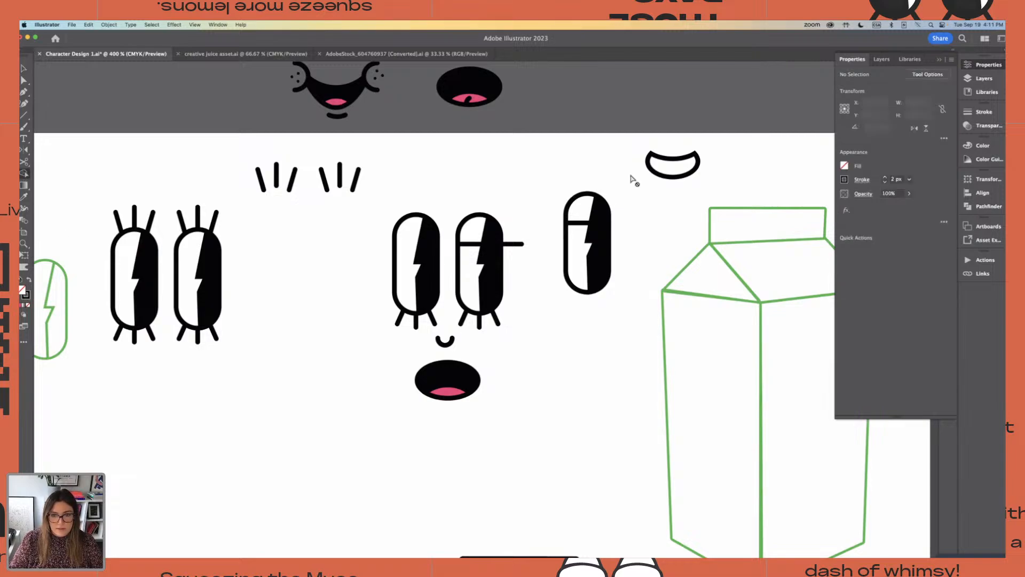
{"action": "left_click_drag", "start_coordinate": [543, 168], "coordinate": [601, 296]}
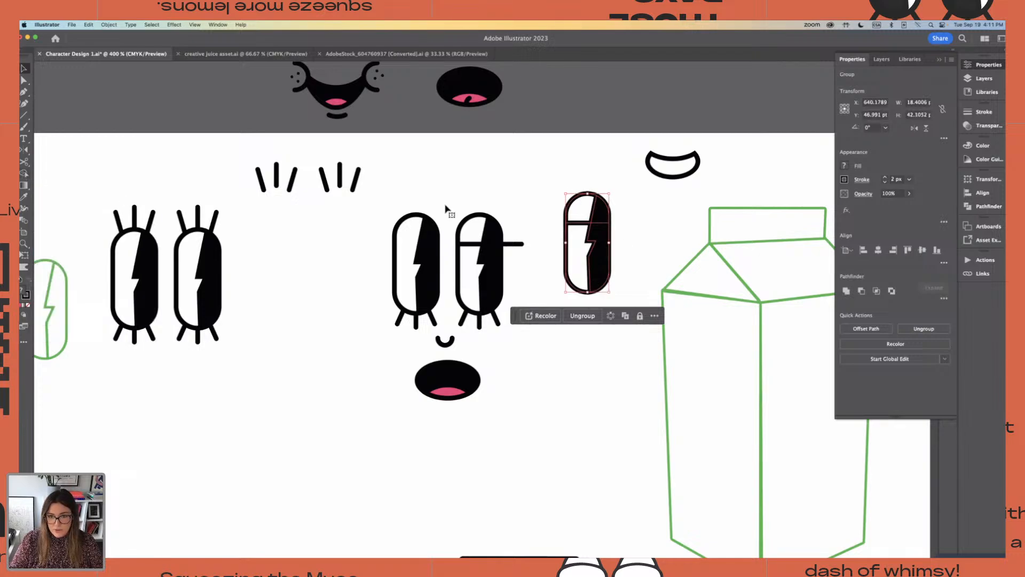
{"action": "left_click", "coordinate": [27, 170]}
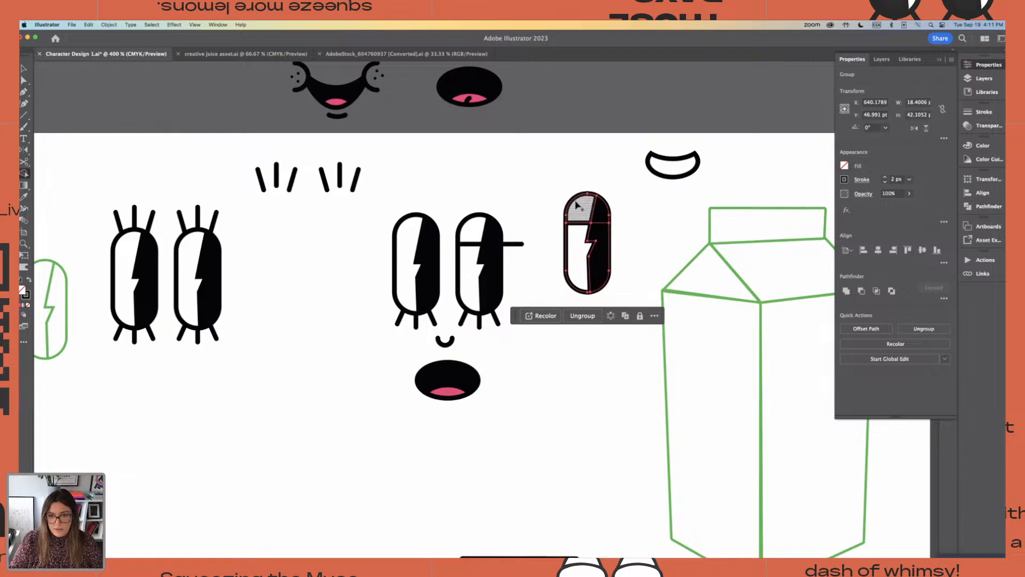
{"action": "left_click", "coordinate": [598, 212]}
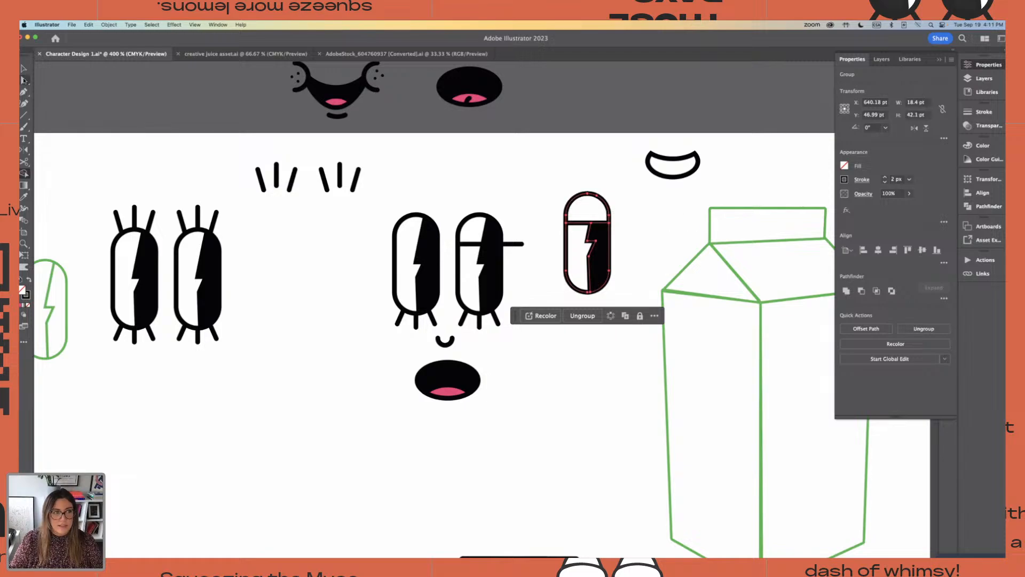
{"action": "left_click", "coordinate": [23, 69]}
{"action": "left_click", "coordinate": [659, 212]}
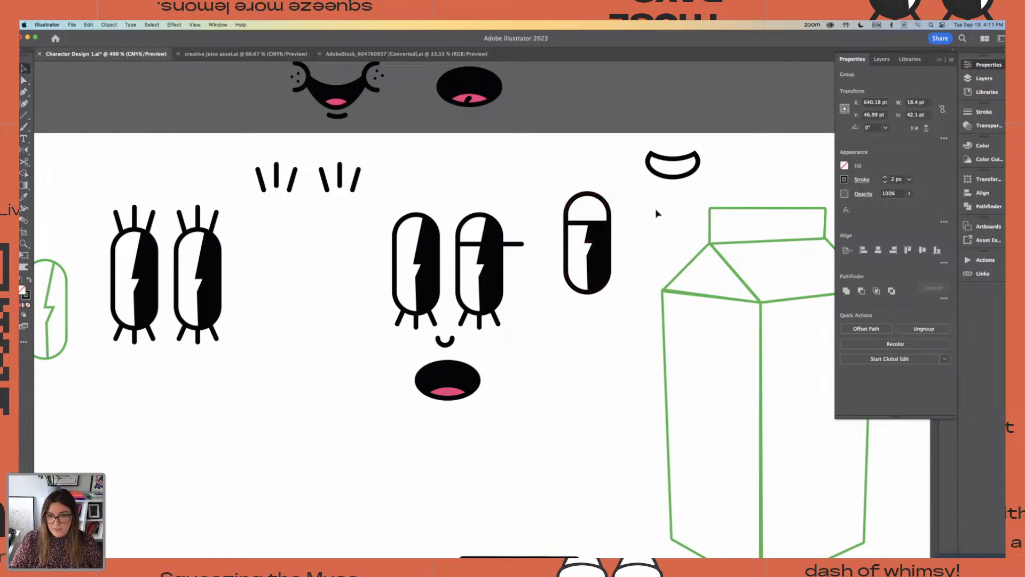
Copy the horizontal line from the original eye onto the copied eye's lid edge, extending past its outer side
{"action": "left_click", "coordinate": [519, 245]}
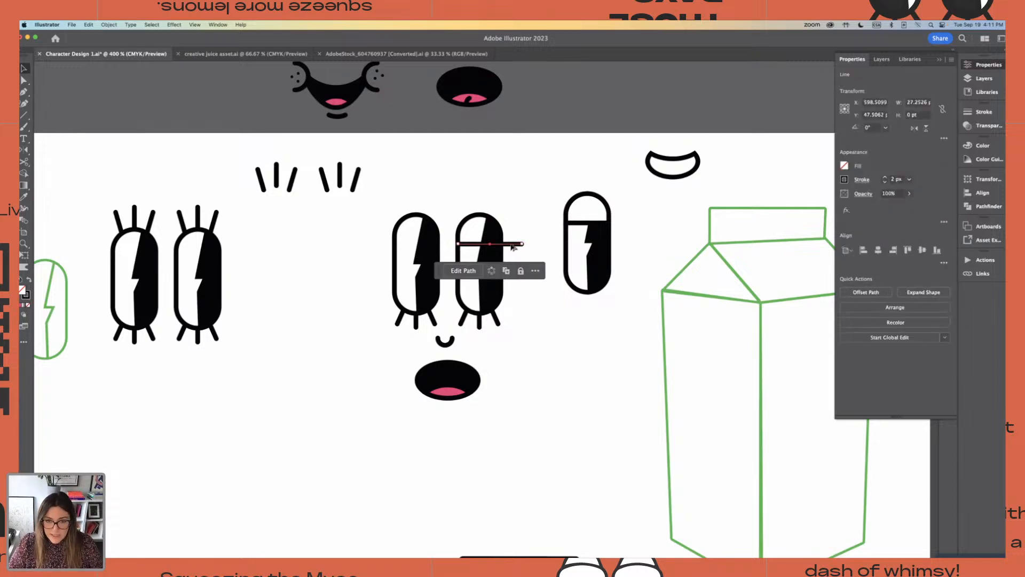
{"action": "left_click_drag", "start_coordinate": [512, 246], "coordinate": [623, 225]}
{"action": "left_click", "coordinate": [652, 260]}
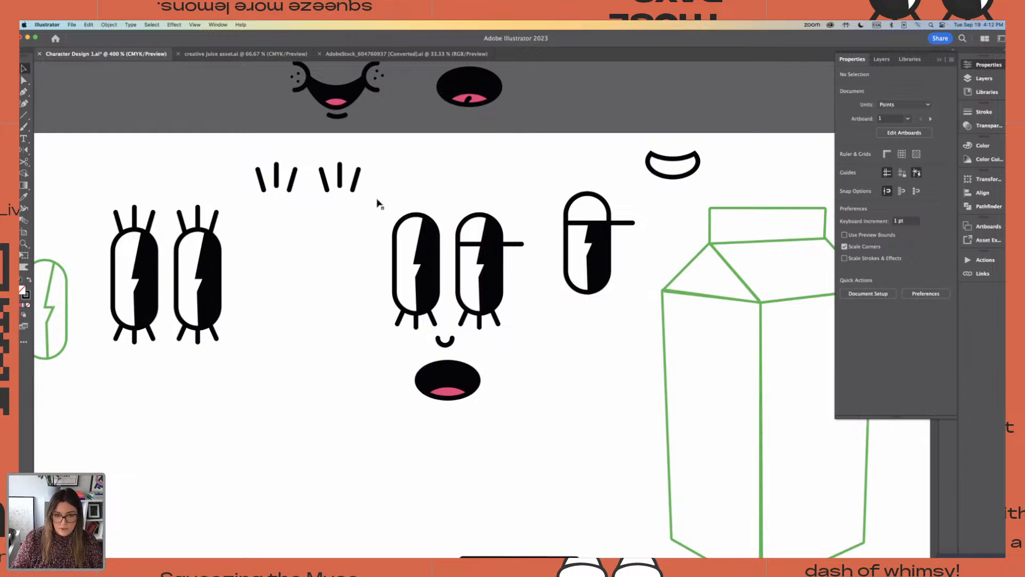
Move the original pair of eyes above the artboard and duplicate the half-lidded eye with its line directly to its left
{"action": "left_click_drag", "start_coordinate": [377, 199], "coordinate": [627, 159]}
{"action": "left_click", "coordinate": [485, 274]}
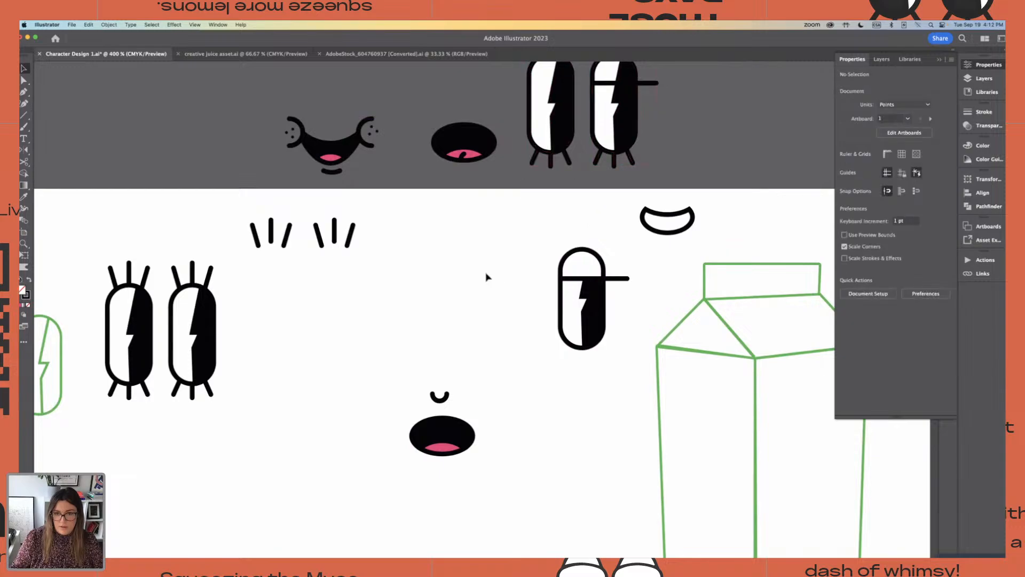
{"action": "left_click_drag", "start_coordinate": [626, 361], "coordinate": [626, 361]}
{"action": "left_click_drag", "start_coordinate": [596, 315], "coordinate": [538, 316], "text": "alt"}
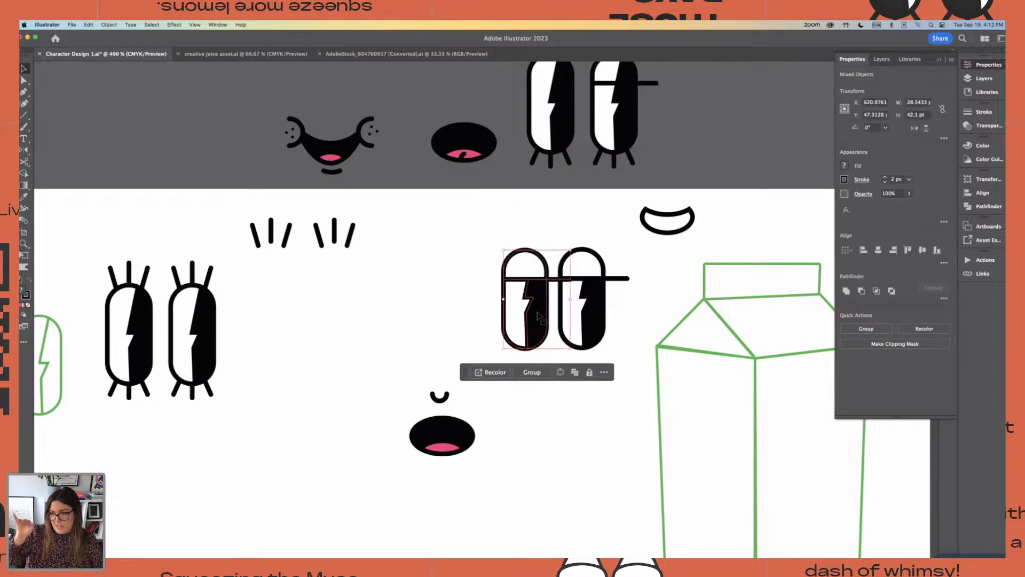
{"action": "left_click", "coordinate": [429, 275]}
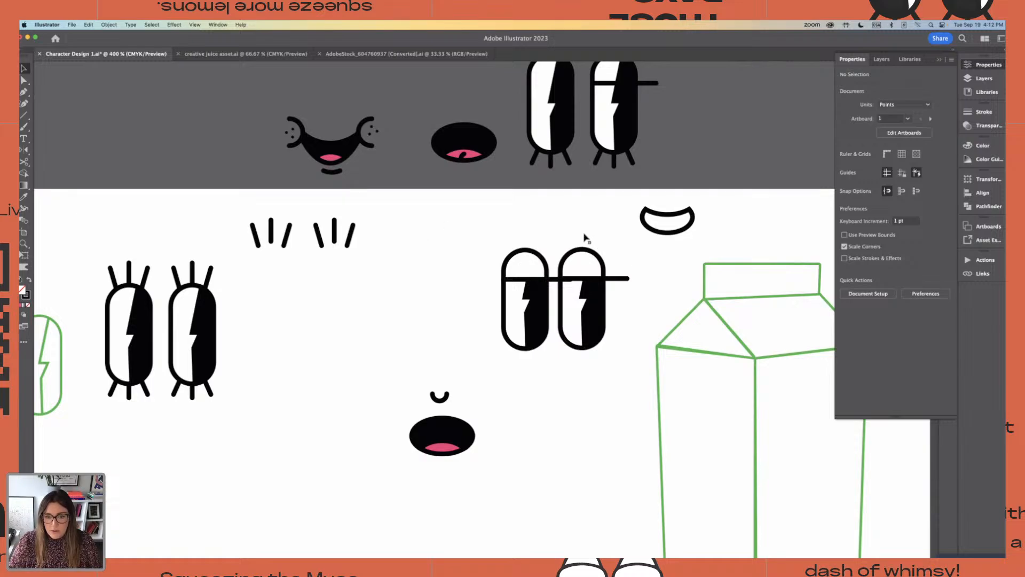
Shift the left half-lidded eye's line outward so it extends past the outer side, and group that eye with its line
{"action": "left_click_drag", "start_coordinate": [585, 238], "coordinate": [630, 389]}
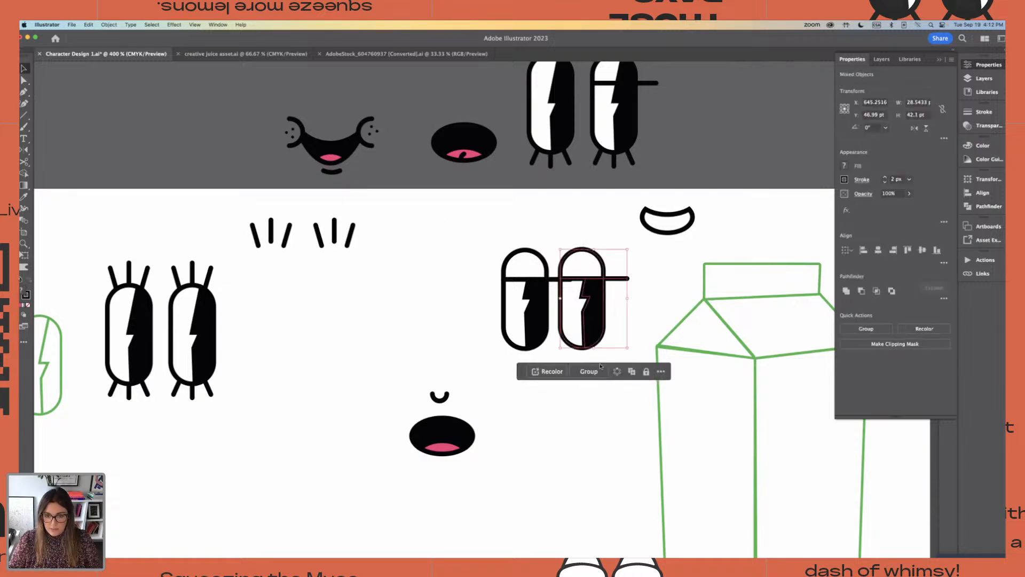
{"action": "left_click", "coordinate": [460, 348]}
{"action": "left_click_drag", "start_coordinate": [557, 280], "coordinate": [529, 282]}
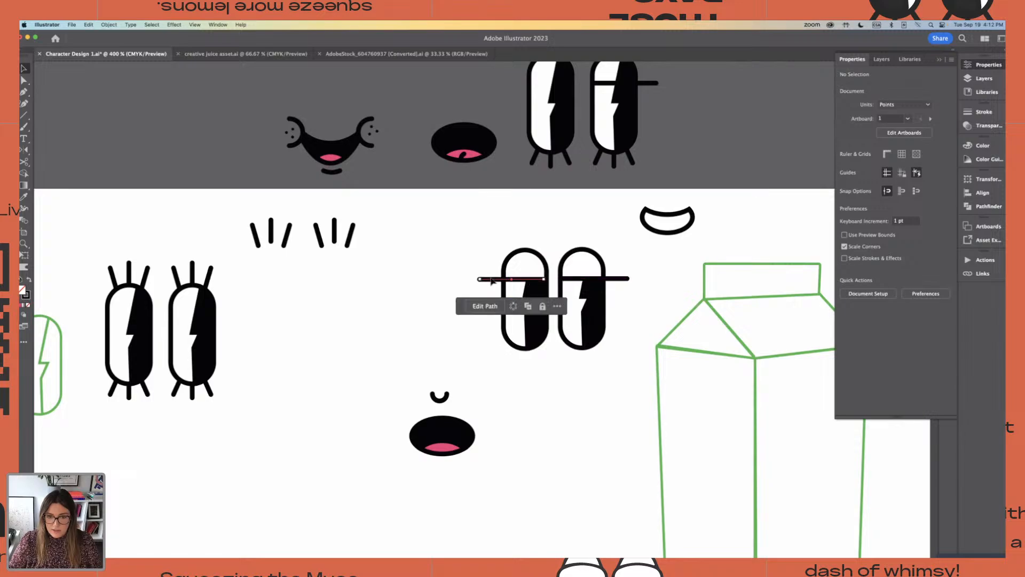
{"action": "mouse_move", "coordinate": [474, 225]}
{"action": "left_mouse_down"}
{"action": "mouse_move", "coordinate": [533, 360]}
{"action": "mouse_move", "coordinate": [546, 363]}
{"action": "left_mouse_up"}
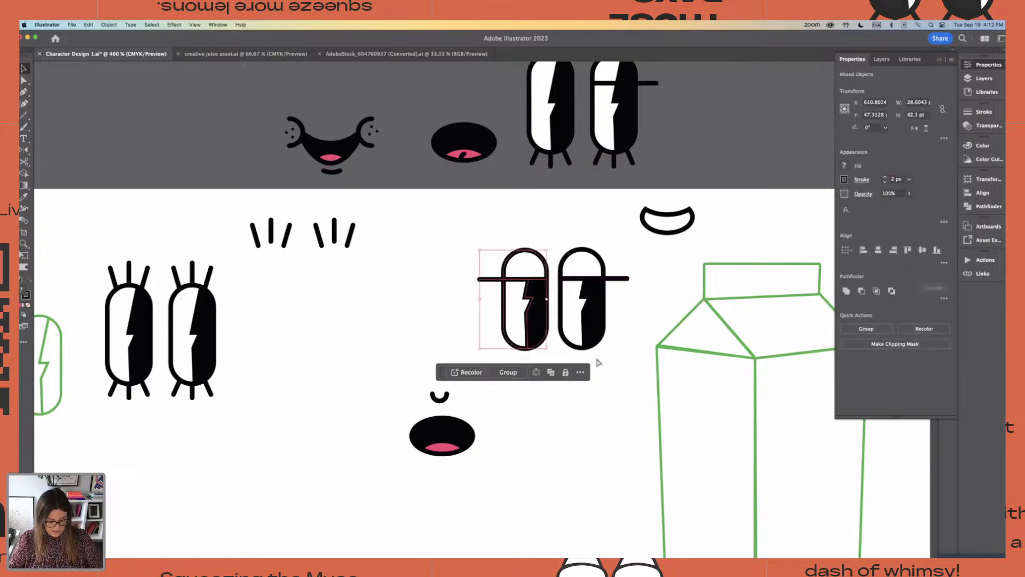
{"action": "key", "text": "super+g"}
Position the pair of half-lidded eyes above the nose and open mouth, leaving a small gap over the nose
{"action": "left_click_drag", "start_coordinate": [489, 244], "coordinate": [635, 378]}
{"action": "left_click_drag", "start_coordinate": [567, 330], "coordinate": [478, 341]}
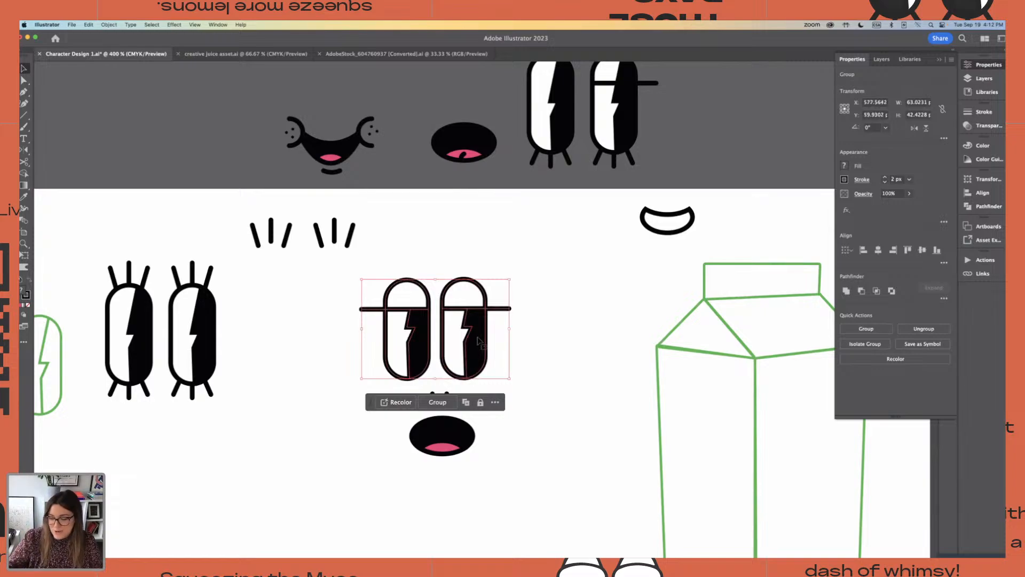
{"action": "left_click", "coordinate": [583, 299]}
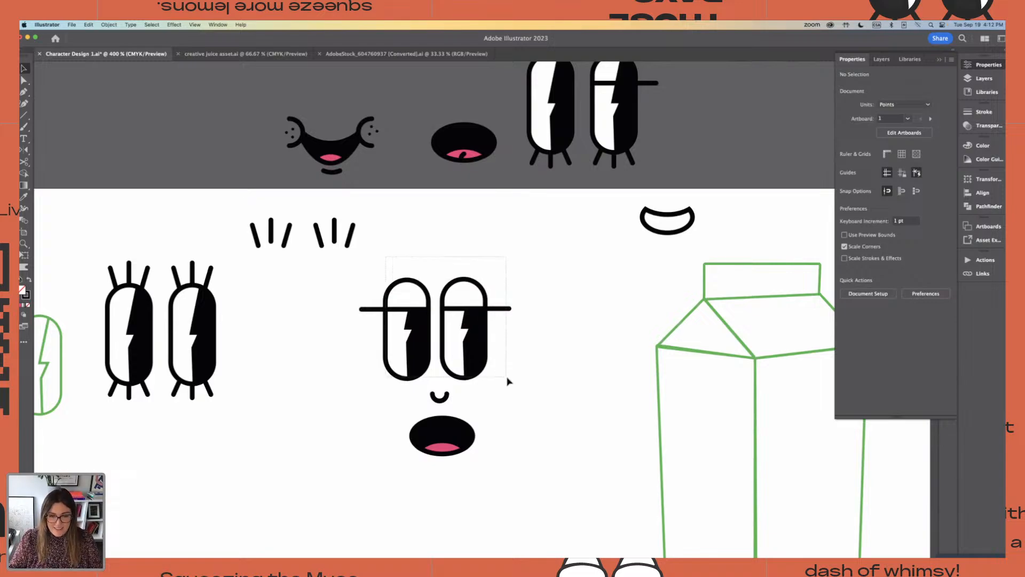
{"action": "left_click_drag", "start_coordinate": [507, 378], "coordinate": [477, 336]}
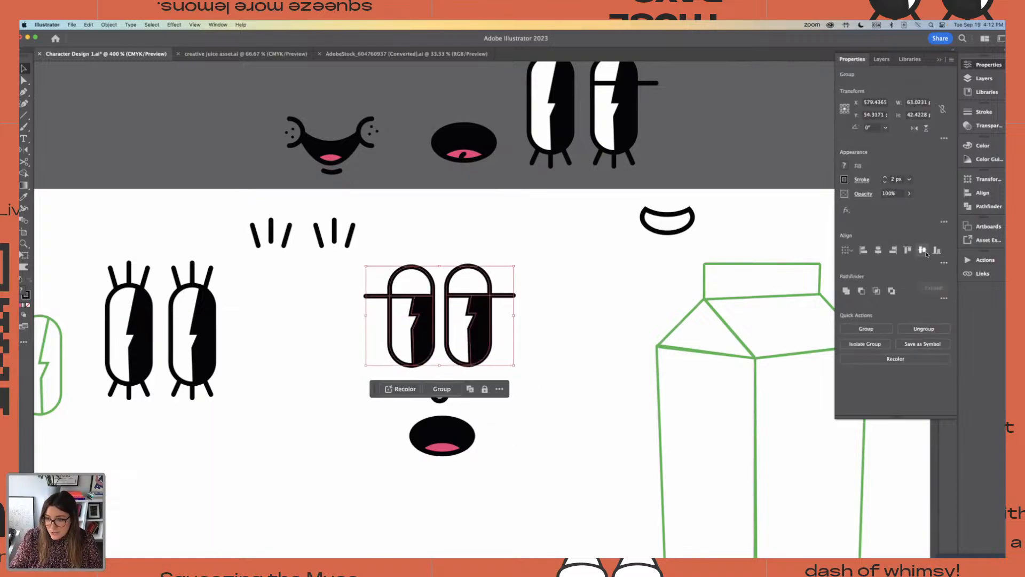
{"action": "left_click", "coordinate": [564, 288]}
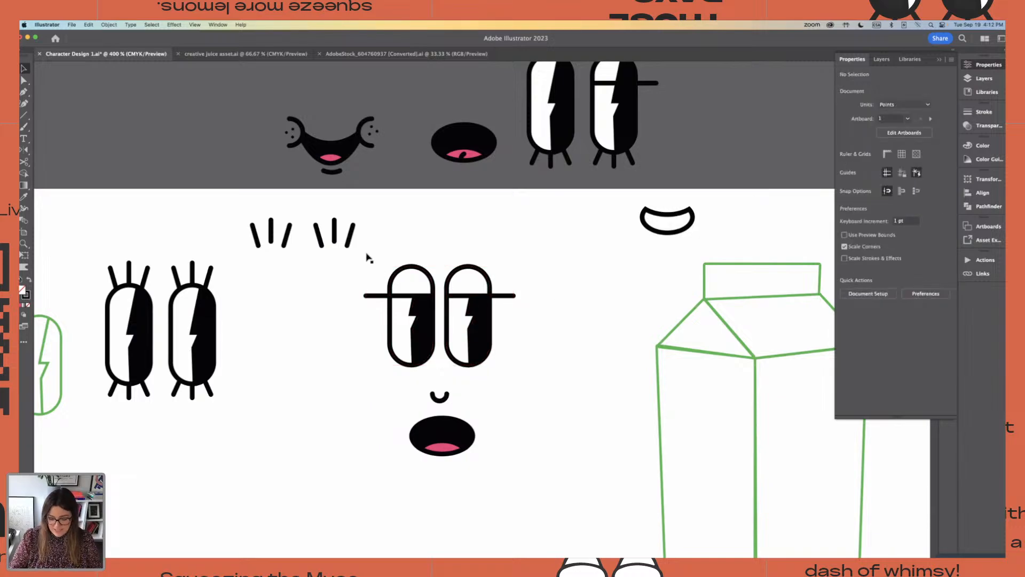
Move the pair of half-lidded eyes slightly down, closer to the nose
{"action": "key", "text": "super+minus"}
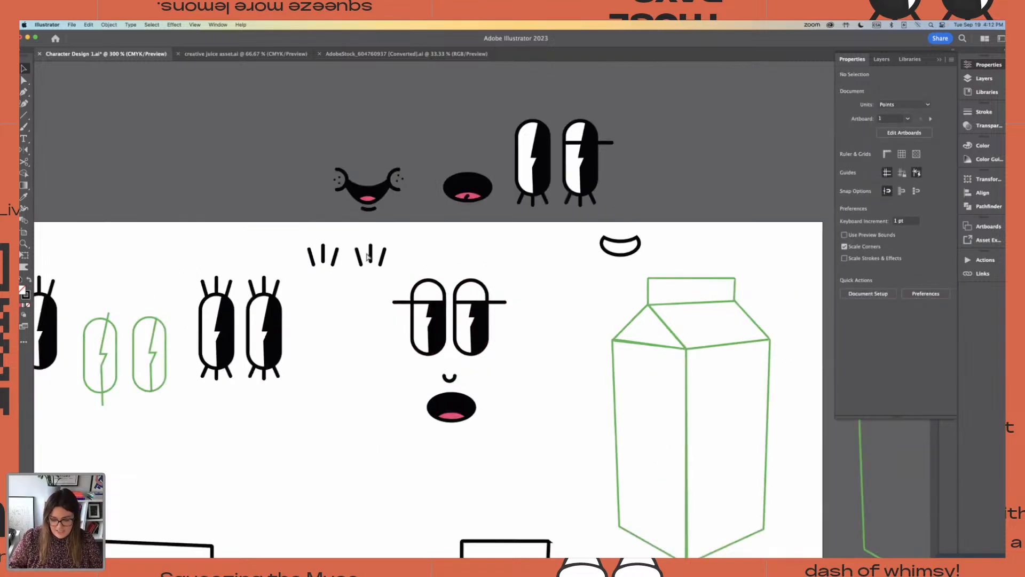
{"action": "key", "text": "super+equal"}
{"action": "key", "text": "super+equal"}
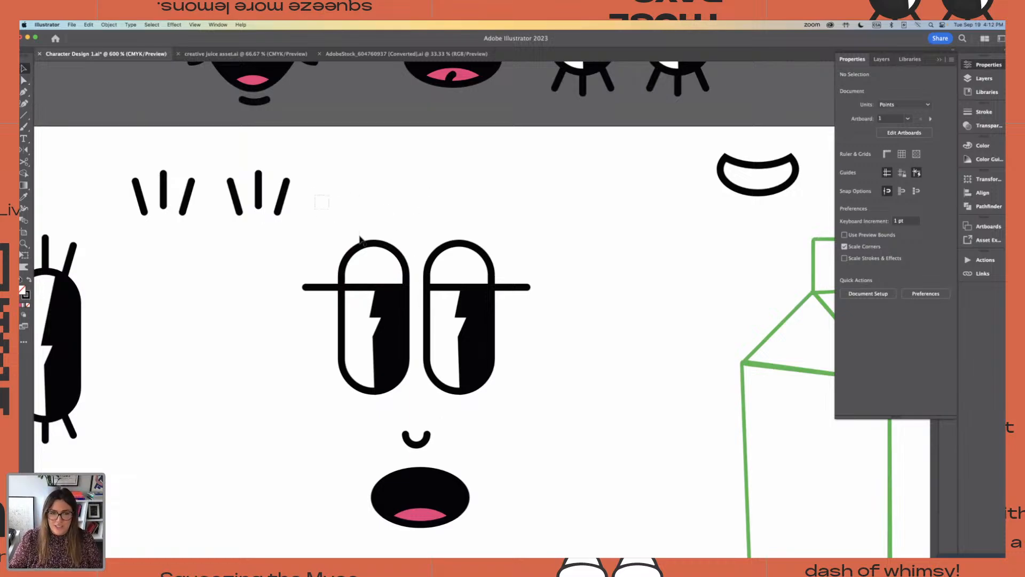
{"action": "left_click_drag", "start_coordinate": [479, 350], "coordinate": [480, 365]}
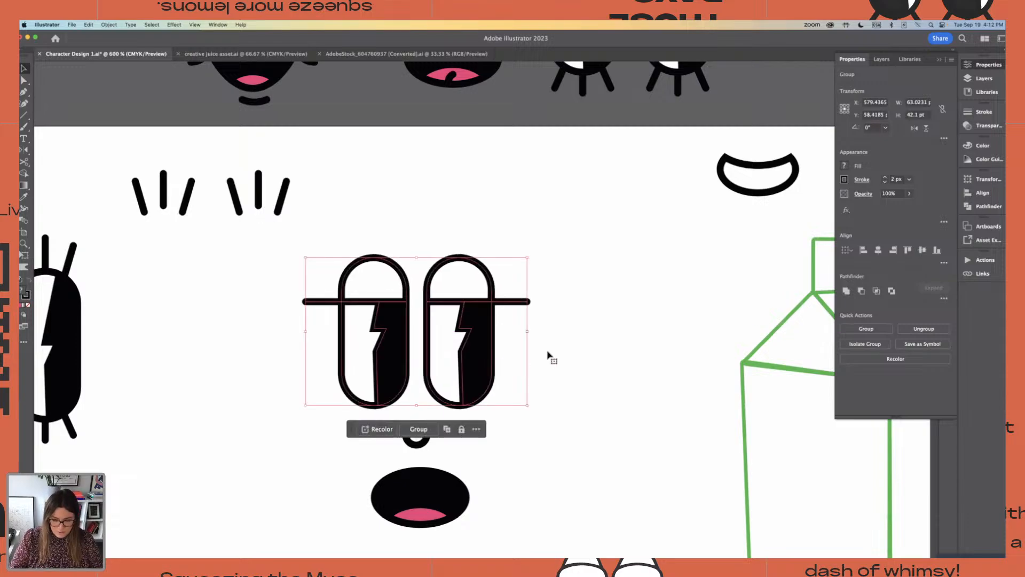
{"action": "key", "text": "a"}
{"action": "key", "text": "v"}
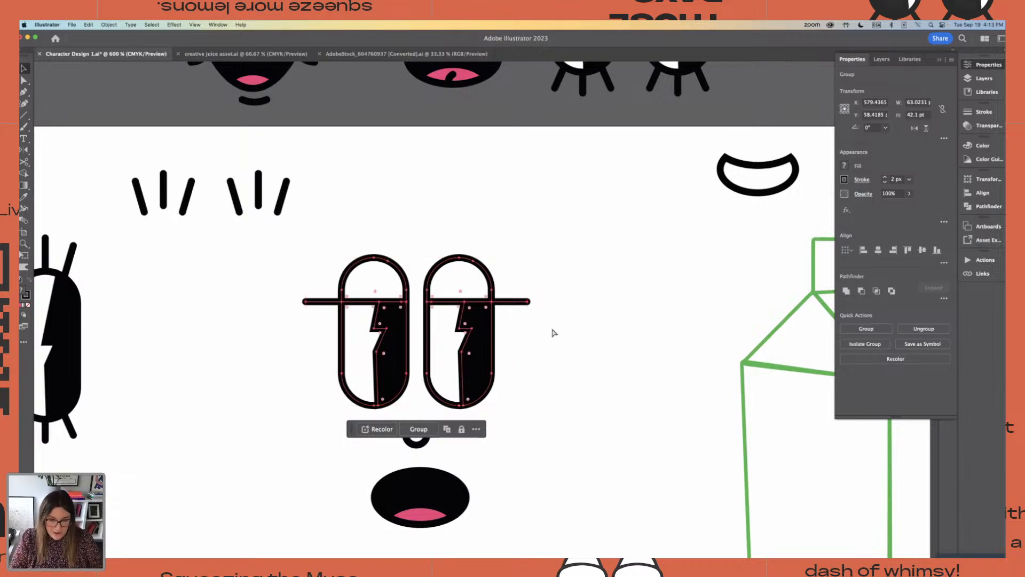
{"action": "key", "text": "super+minus"}
{"action": "left_click", "coordinate": [522, 251]}
{"action": "scroll", "coordinate": [522, 250], "scroll_direction": "down", "scroll_amount": 3}
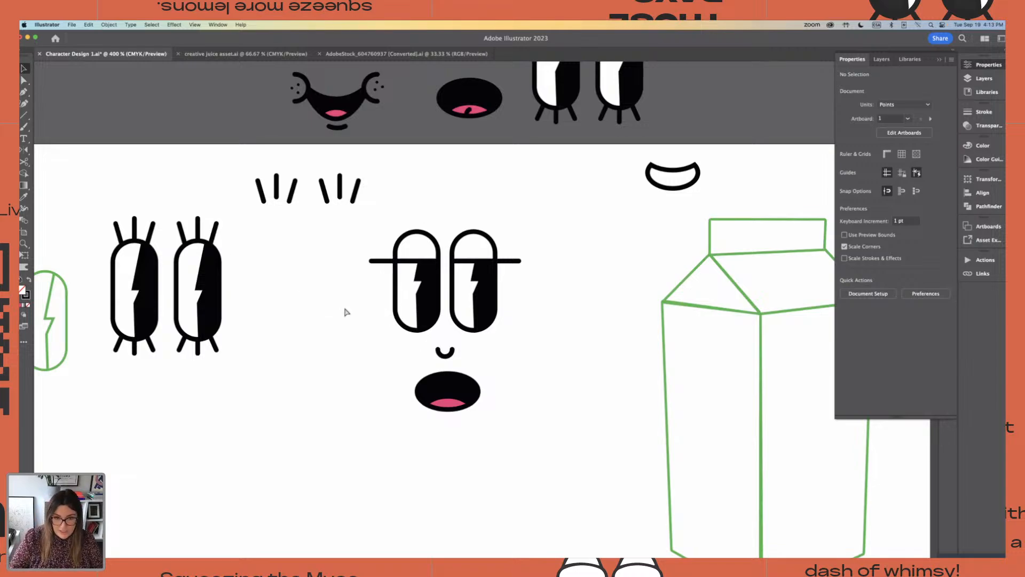
Delete the open mouth with the pink tongue beneath the nose of the half-lidded face
{"action": "key", "text": "super+plus"}
{"action": "key", "text": "super+plus"}
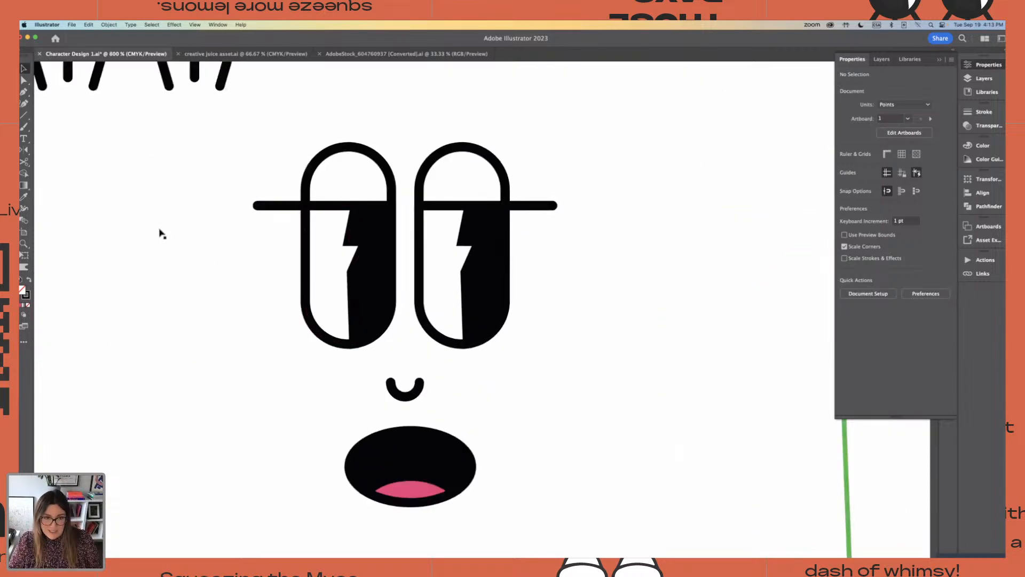
{"action": "scroll", "coordinate": [252, 264], "scroll_direction": "left", "scroll_amount": 5}
{"action": "scroll", "coordinate": [252, 263], "scroll_direction": "up", "scroll_amount": 3}
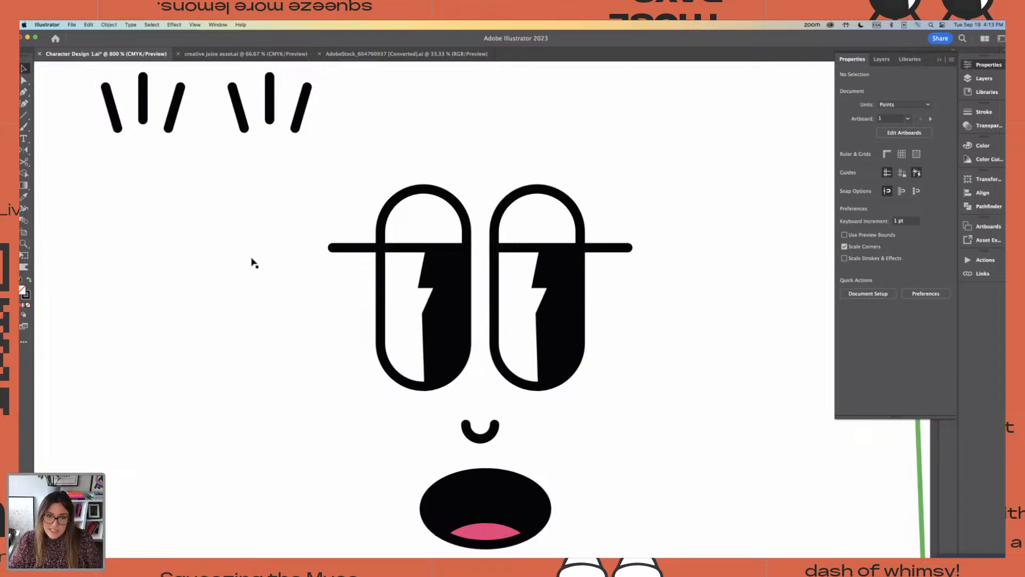
{"action": "scroll", "coordinate": [251, 264], "scroll_direction": "down", "scroll_amount": 2}
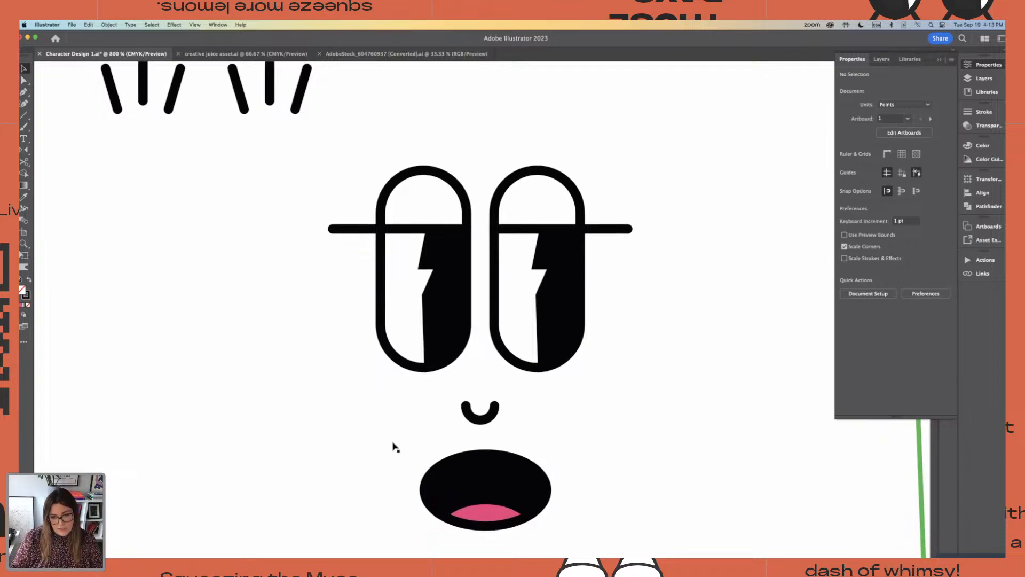
{"action": "left_click_drag", "start_coordinate": [396, 446], "coordinate": [570, 496]}
{"action": "key", "text": "Delete"}
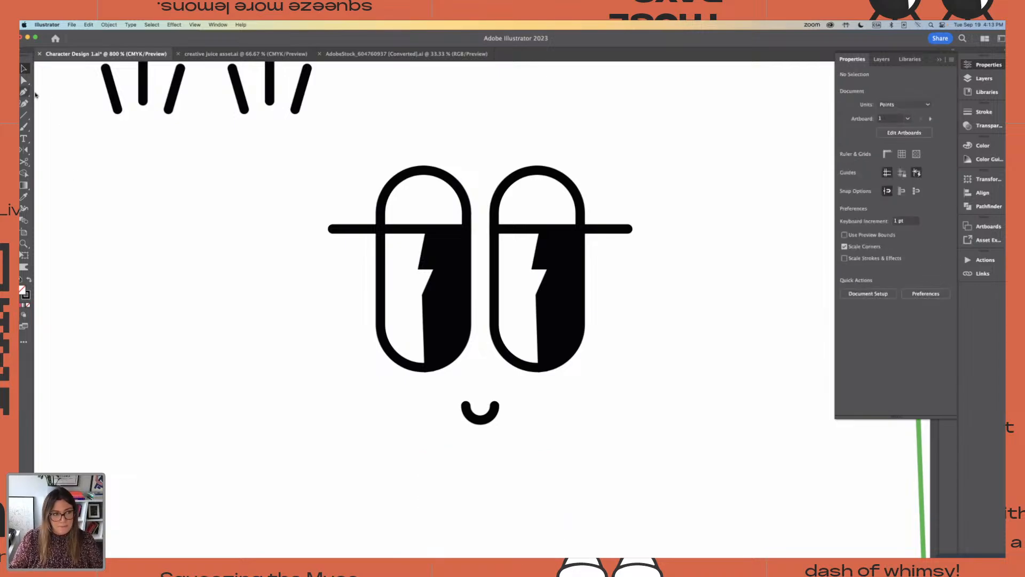
Draw an unfilled circle about 21 pt in diameter below the nose and shift it left so its right edge sits under the nose
{"action": "left_click_drag", "start_coordinate": [24, 115], "coordinate": [69, 130]}
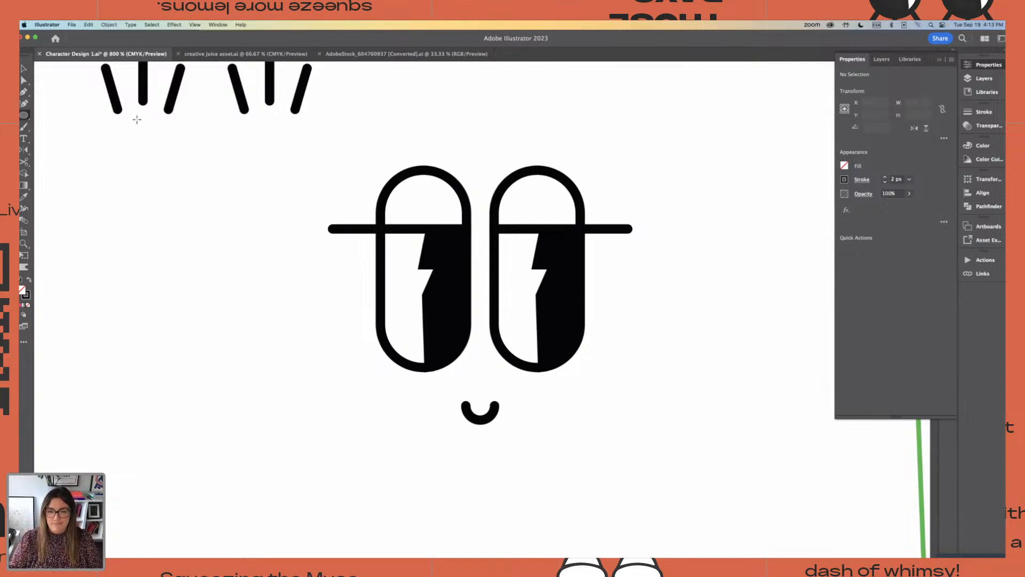
{"action": "scroll", "coordinate": [480, 349], "scroll_direction": "down", "scroll_amount": 4}
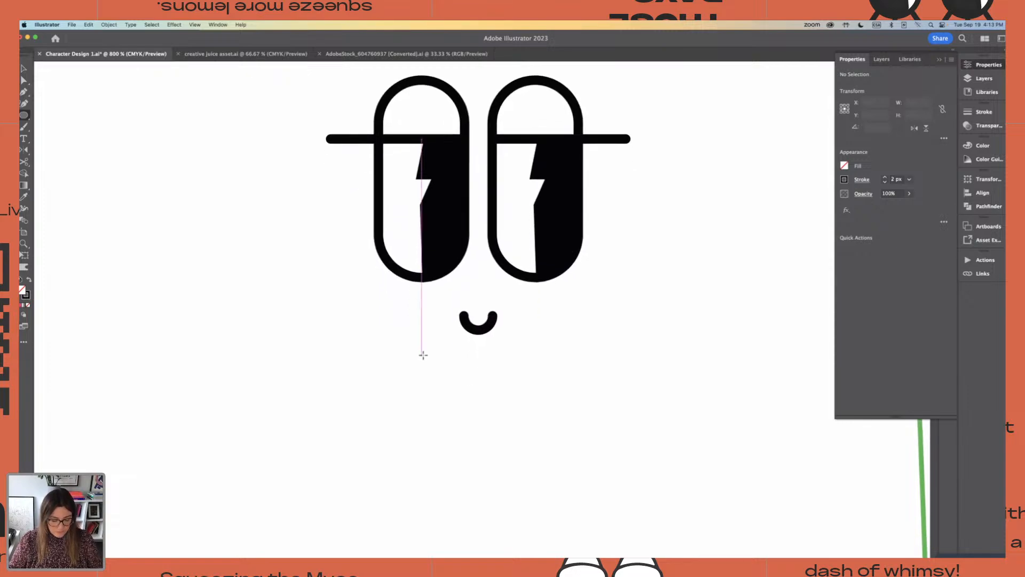
{"action": "left_click_drag", "start_coordinate": [425, 340], "coordinate": [531, 446]}
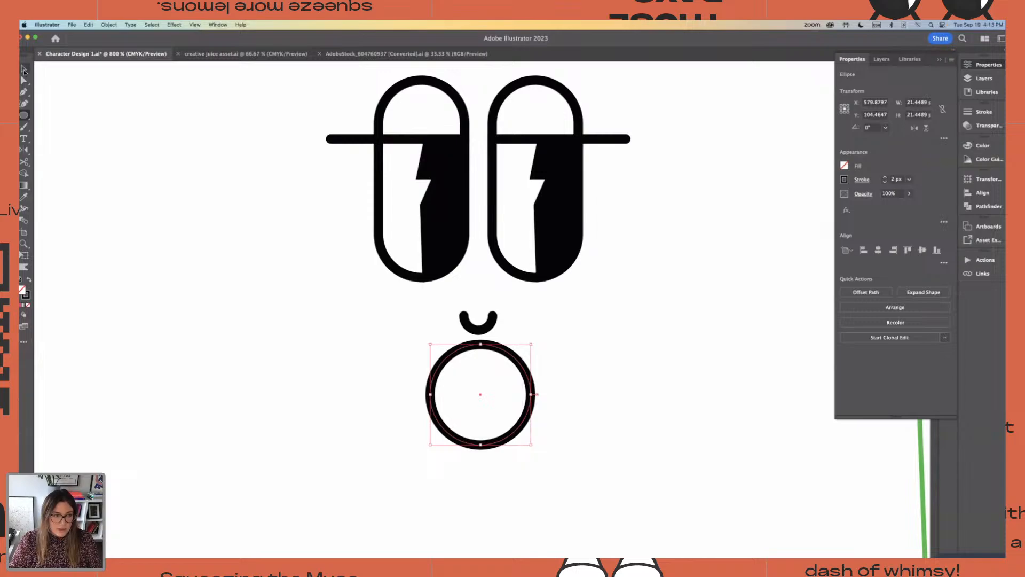
{"action": "left_click", "coordinate": [23, 68]}
{"action": "left_click_drag", "start_coordinate": [537, 382], "coordinate": [486, 375]}
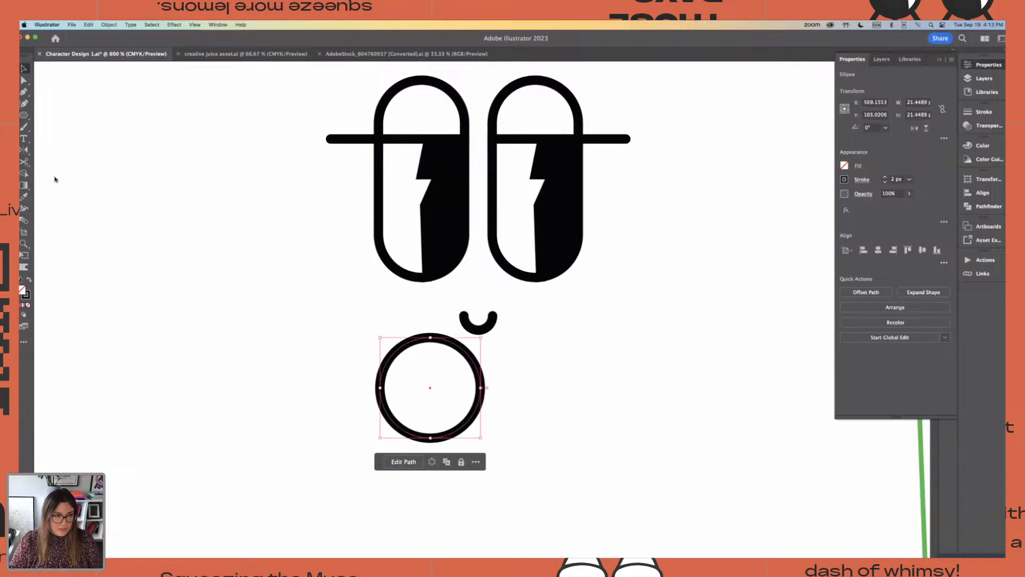
Cut the circle at its left and right anchor points with the Scissors tool and move the upper half away to the left
{"action": "left_click", "coordinate": [24, 162]}
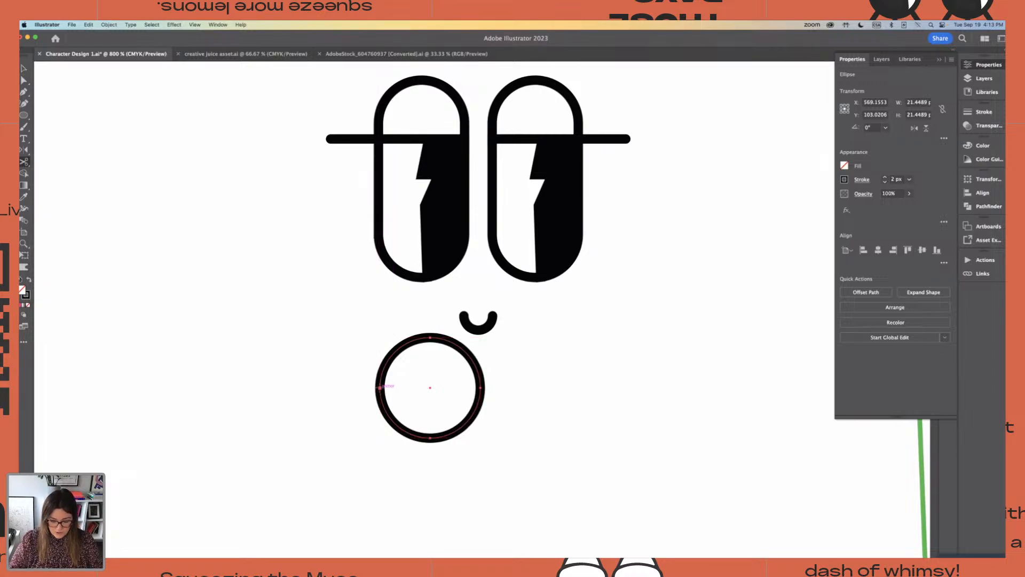
{"action": "key", "text": "super+equal"}
{"action": "left_click", "coordinate": [408, 316]}
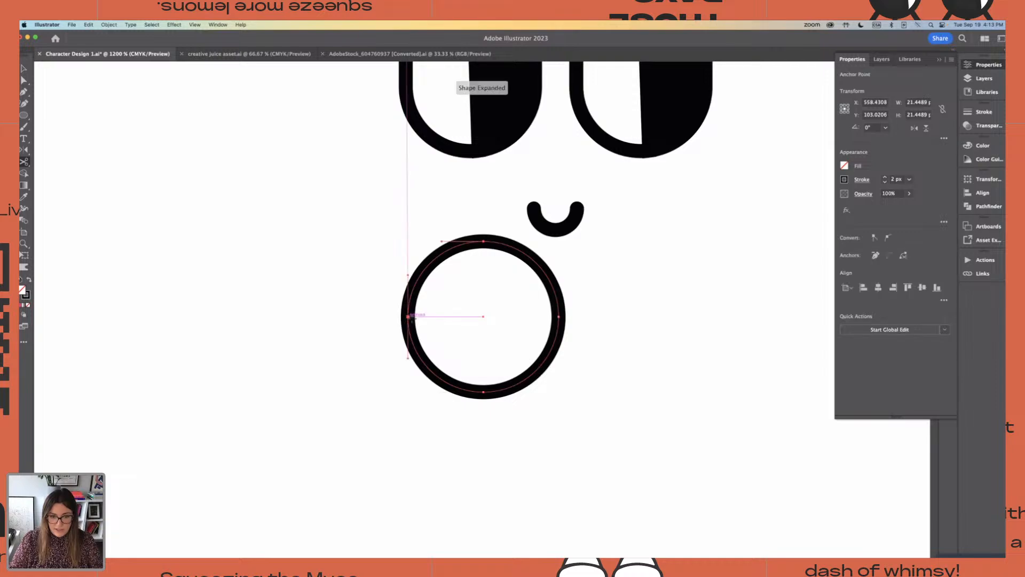
{"action": "left_click", "coordinate": [558, 316]}
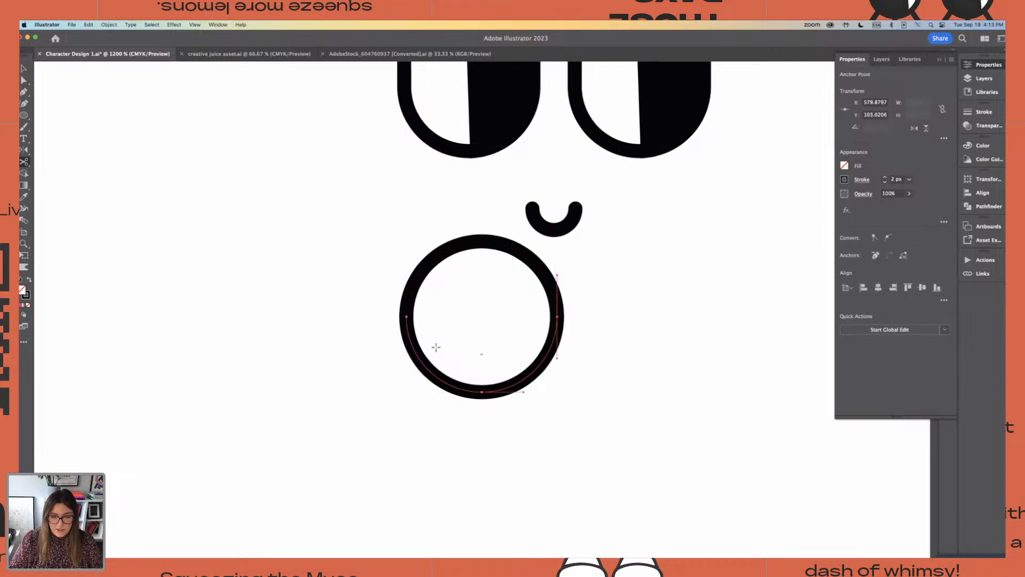
{"action": "scroll", "coordinate": [435, 348], "scroll_direction": "left", "scroll_amount": 1}
{"action": "left_click", "coordinate": [25, 70]}
{"action": "left_click_drag", "start_coordinate": [531, 253], "coordinate": [369, 213]}
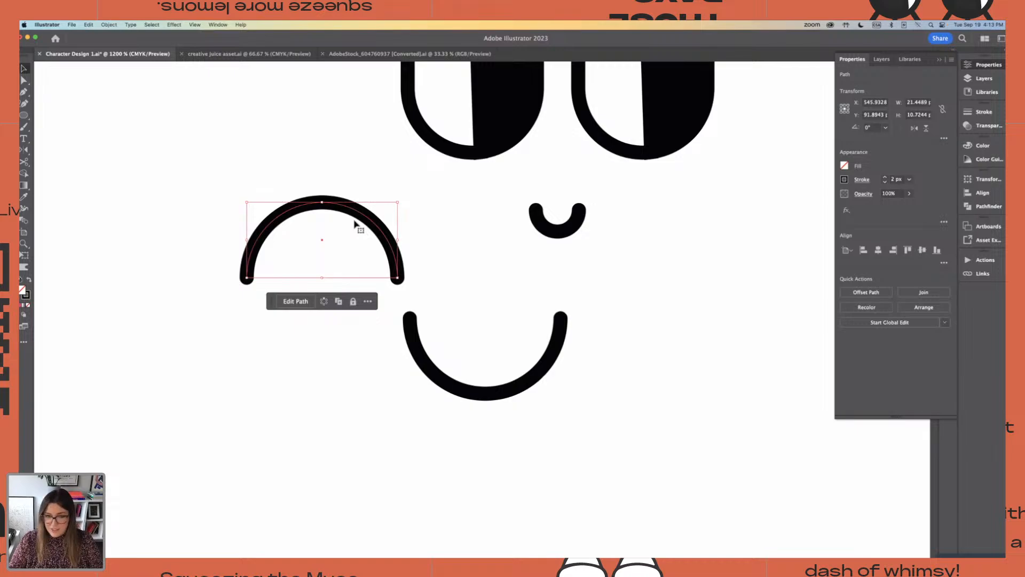
Shrink the upper half-circle to about 17 pt wide and set it end to end with the lower half, which moves down and right
{"action": "left_click_drag", "start_coordinate": [396, 203], "coordinate": [363, 219]}
{"action": "left_click_drag", "start_coordinate": [539, 384], "coordinate": [665, 441]}
{"action": "left_click_drag", "start_coordinate": [377, 260], "coordinate": [541, 319]}
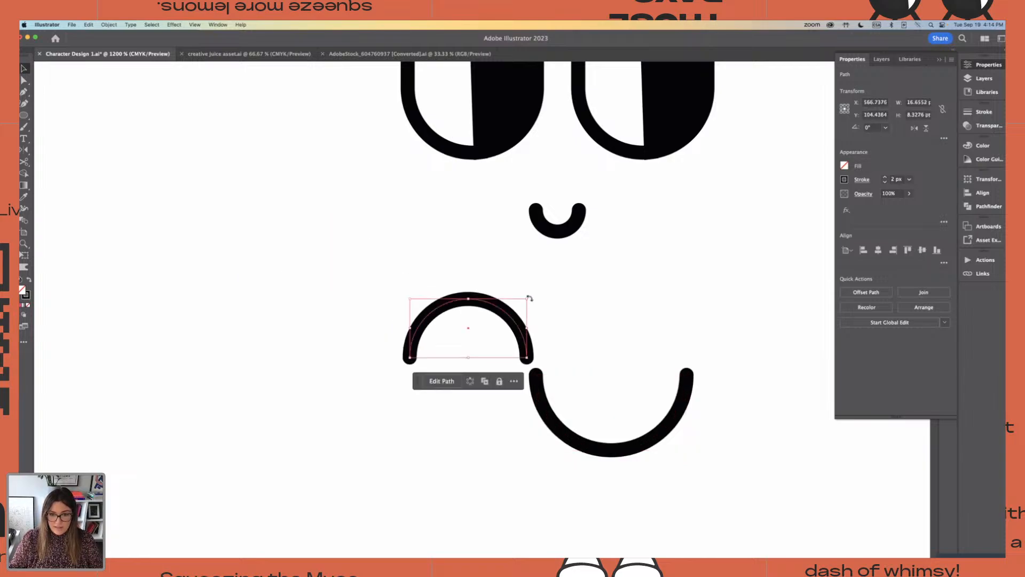
{"action": "left_click", "coordinate": [577, 380]}
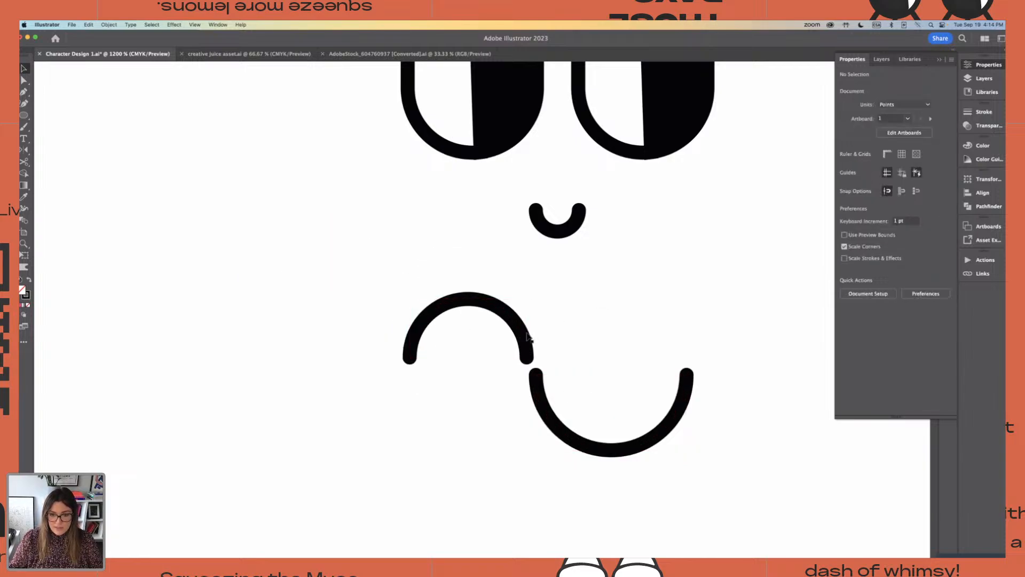
Move the small upper arc off to the left of the face and center the larger lower arc beneath the nose as a smile
{"action": "left_click_drag", "start_coordinate": [528, 332], "coordinate": [347, 393]}
{"action": "scroll", "coordinate": [510, 302], "scroll_direction": "down", "scroll_amount": 3}
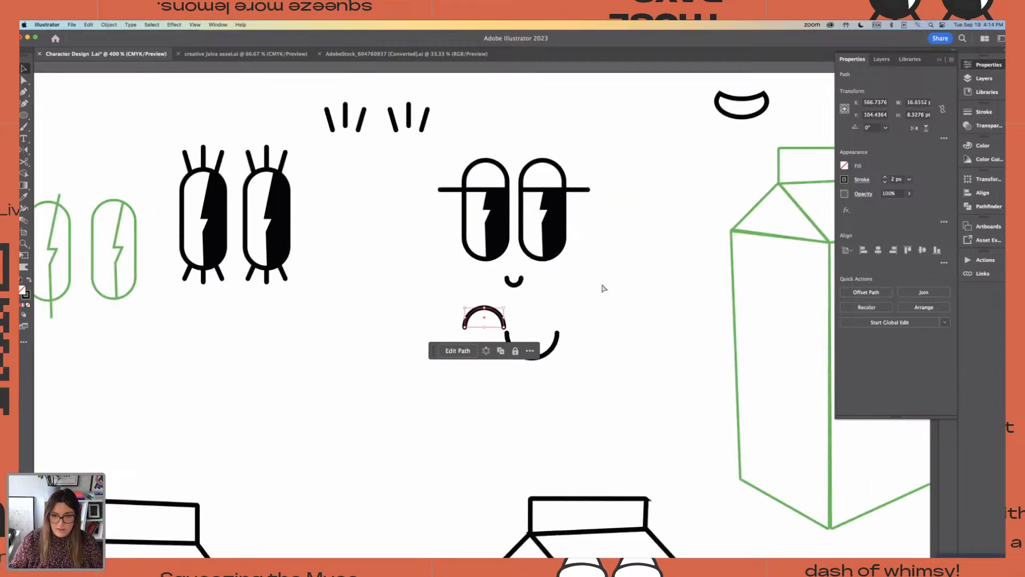
{"action": "left_click", "coordinate": [624, 294]}
{"action": "left_click_drag", "start_coordinate": [497, 311], "coordinate": [418, 275]}
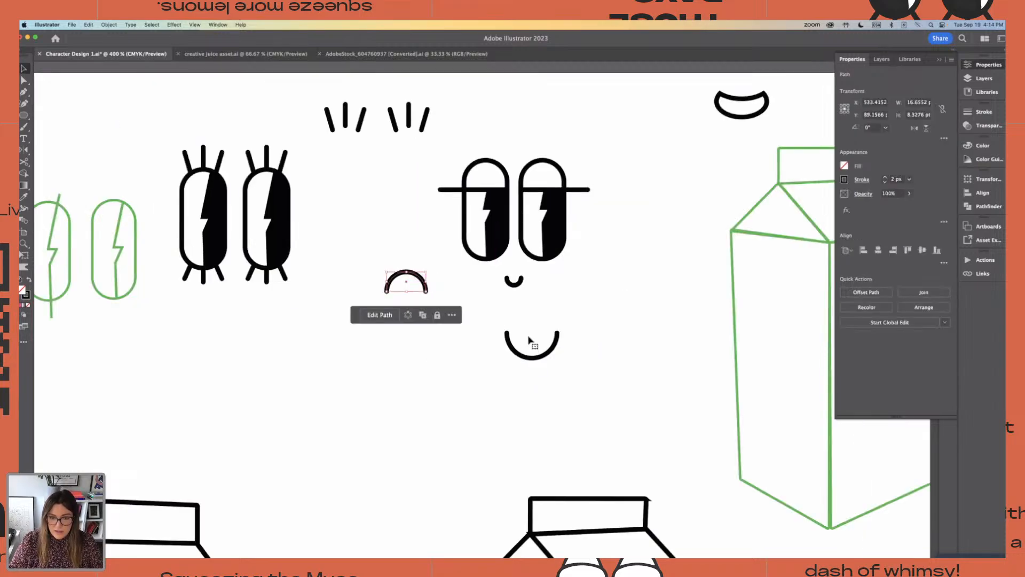
{"action": "left_click_drag", "start_coordinate": [554, 355], "coordinate": [536, 313]}
{"action": "left_click", "coordinate": [610, 349]}
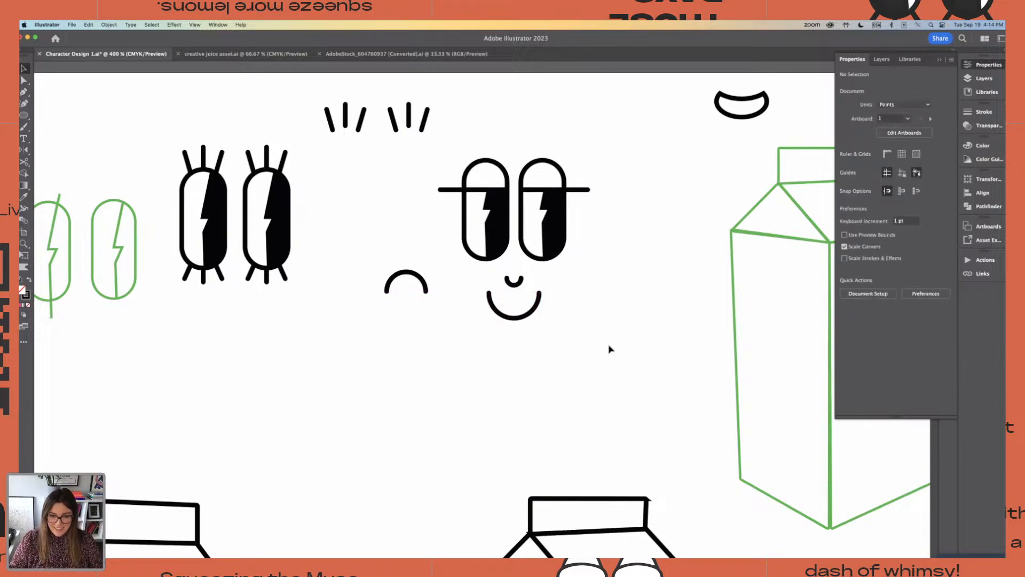
Place a copy of the half-lidded face with nose and smile on the other artboard, to the right of the two lashed faces
{"action": "key", "text": "super+minus"}
{"action": "key", "text": "super+minus"}
{"action": "left_click_drag", "start_coordinate": [475, 227], "coordinate": [536, 339]}
{"action": "key", "text": "super+minus"}
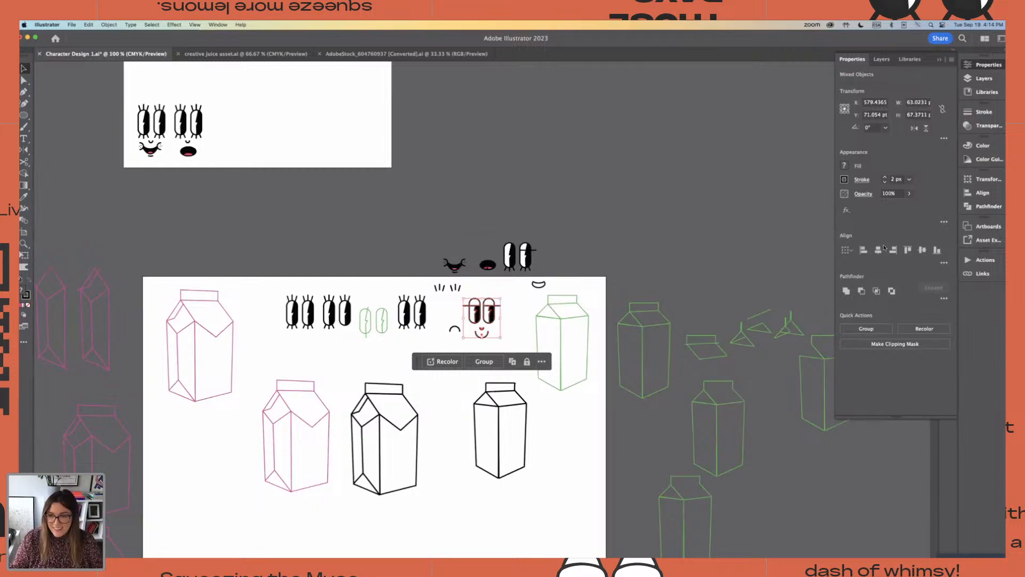
{"action": "key", "text": "super+z"}
{"action": "left_click", "coordinate": [510, 319]}
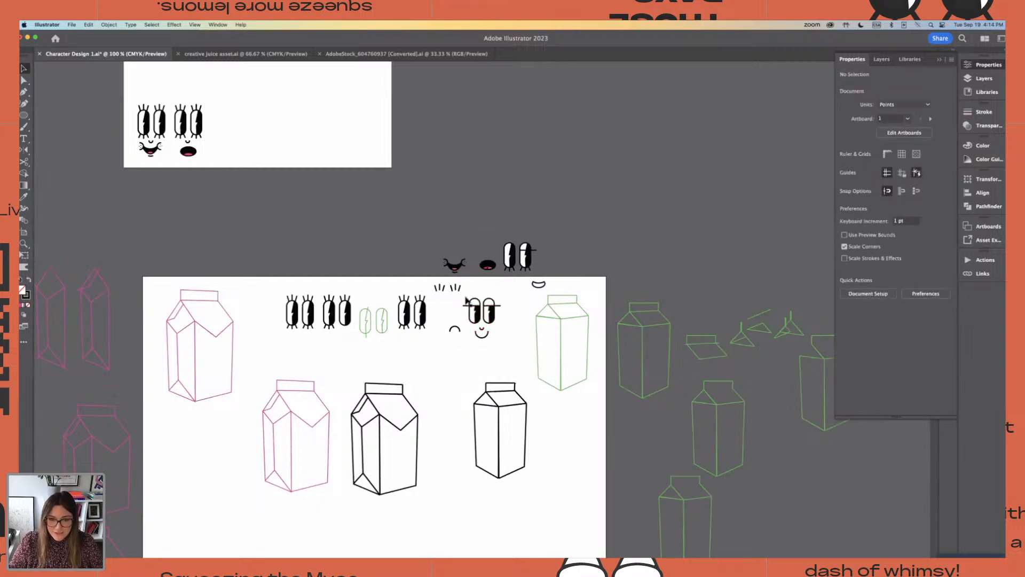
{"action": "left_click_drag", "start_coordinate": [462, 293], "coordinate": [480, 324]}
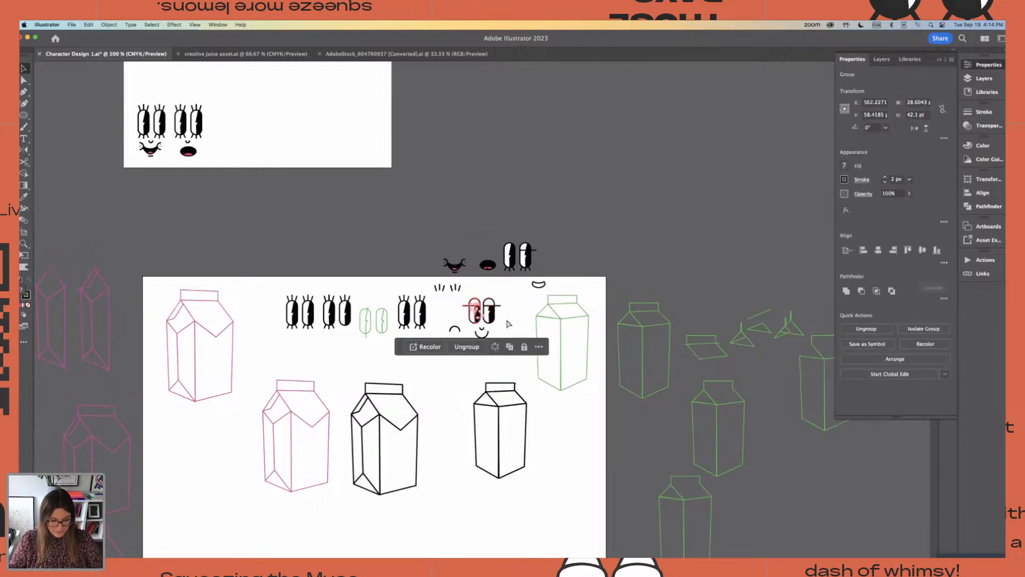
{"action": "left_click", "coordinate": [517, 297]}
{"action": "left_click", "coordinate": [496, 323]}
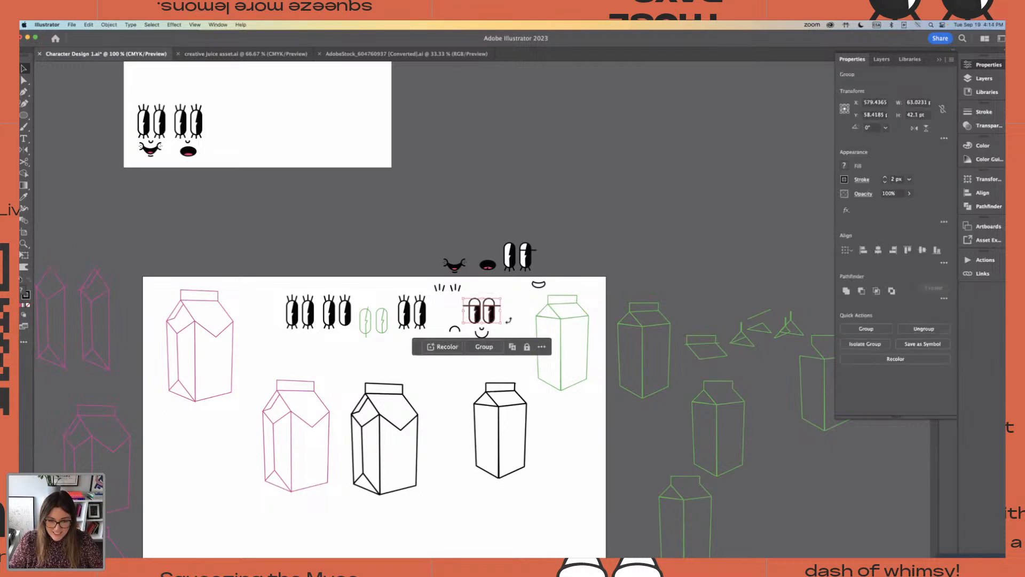
{"action": "left_click", "coordinate": [469, 294]}
{"action": "left_click_drag", "start_coordinate": [469, 294], "coordinate": [498, 338]}
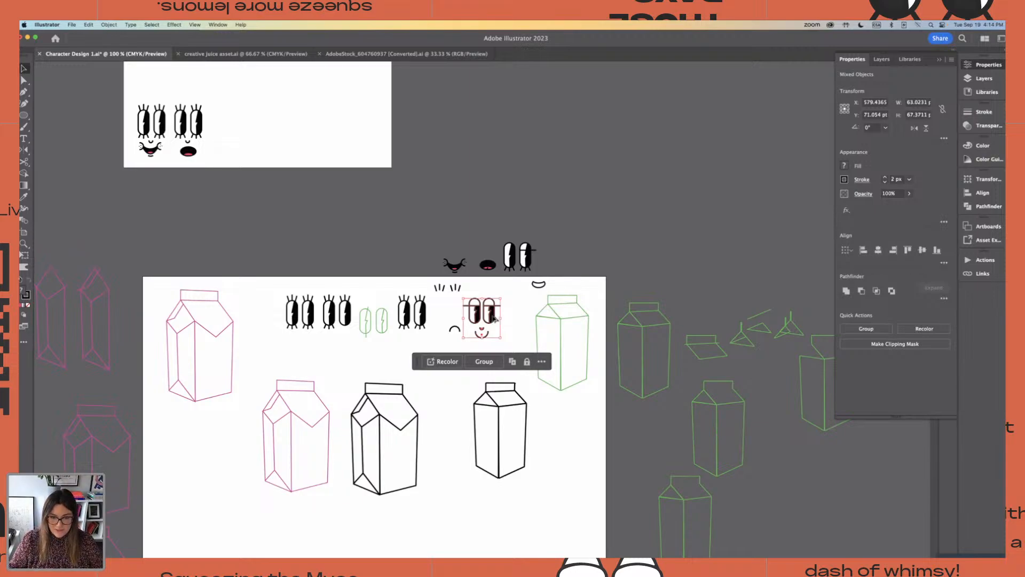
{"action": "left_click_drag", "start_coordinate": [497, 321], "coordinate": [241, 134]}
{"action": "left_click", "coordinate": [290, 139]}
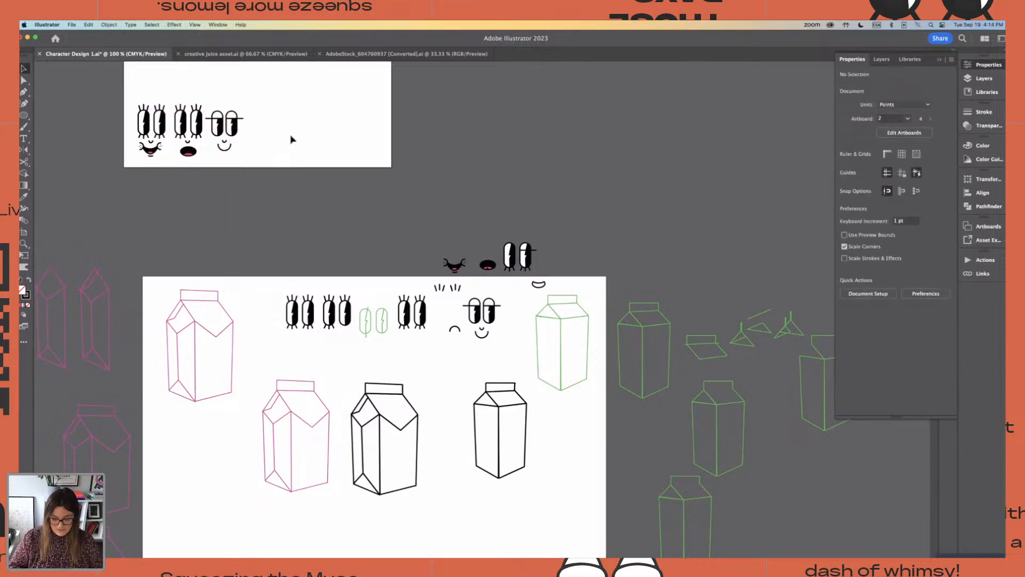
Shrink and flatten the original face's smile, tilt it about 31° and position it below the nose as a smirk rising to the right
{"action": "key", "text": "super+equal"}
{"action": "key", "text": "super+equal"}
{"action": "left_click", "coordinate": [528, 299]}
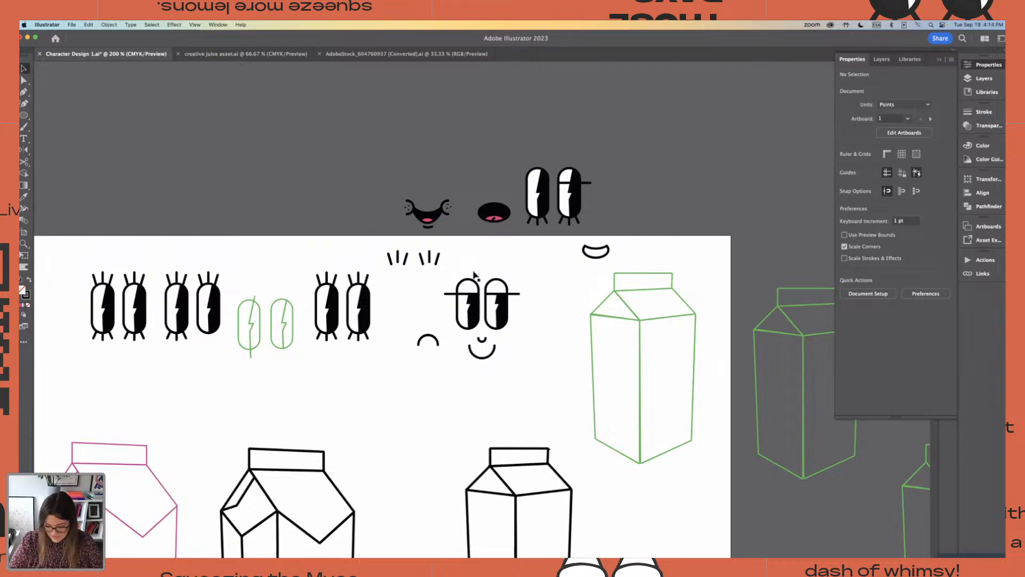
{"action": "key", "text": "super+equal"}
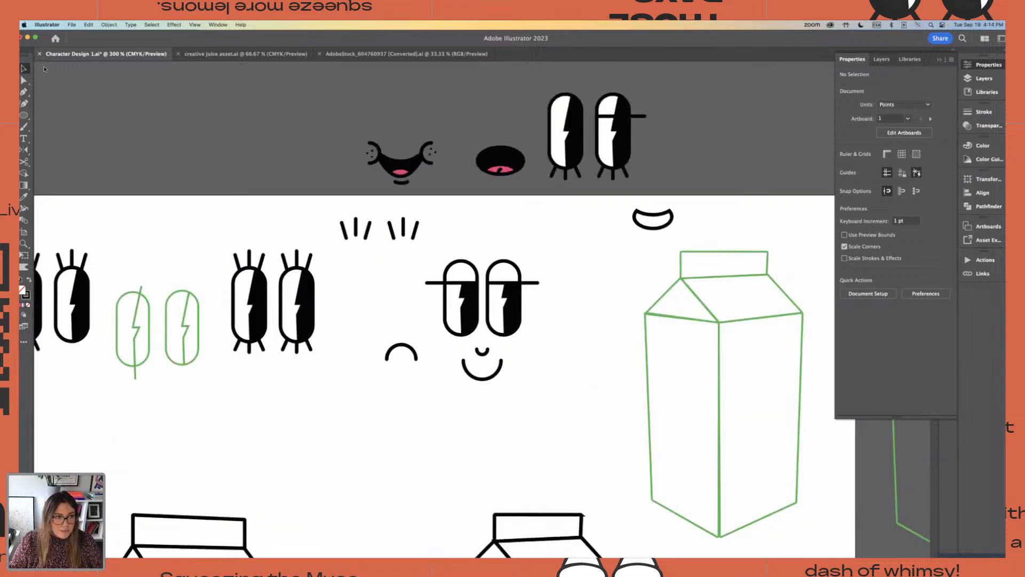
{"action": "left_click_drag", "start_coordinate": [490, 380], "coordinate": [522, 385]}
{"action": "left_click", "coordinate": [536, 365]}
{"action": "left_click", "coordinate": [517, 396]}
{"action": "mouse_move", "coordinate": [519, 380]}
{"action": "left_mouse_down"}
{"action": "mouse_move", "coordinate": [485, 407]}
{"action": "mouse_move", "coordinate": [509, 398]}
{"action": "mouse_move", "coordinate": [500, 372]}
{"action": "left_mouse_up"}
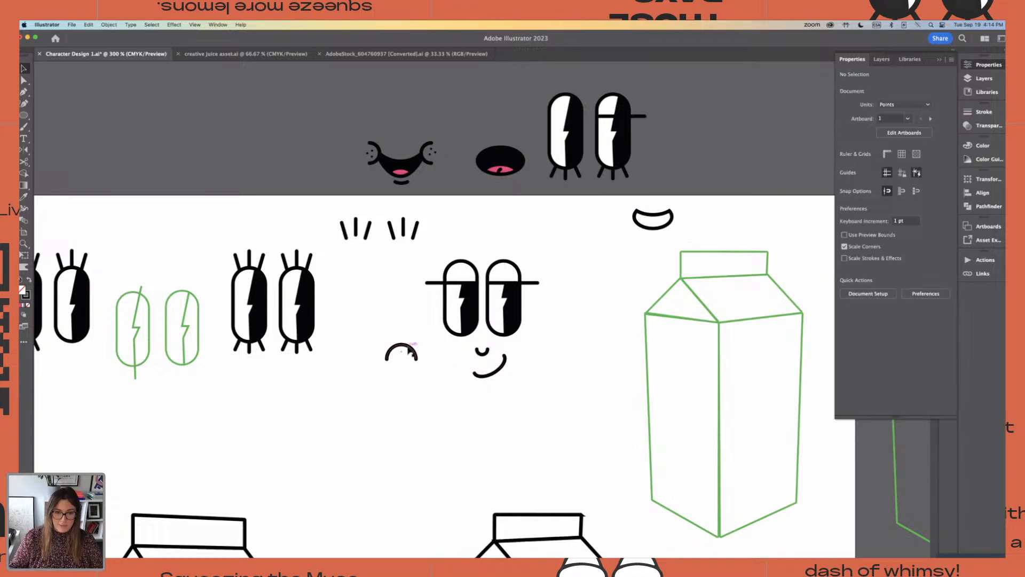
Move the spare arc farther from the face and place a smaller copy of the smirk line just beneath the smirk's raised end
{"action": "left_click_drag", "start_coordinate": [411, 350], "coordinate": [339, 402]}
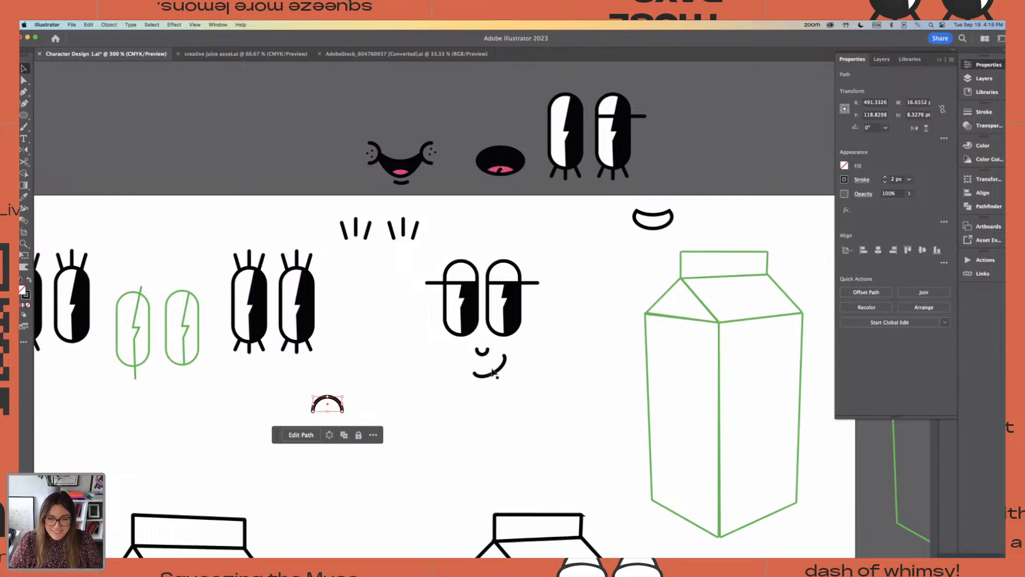
{"action": "left_click_drag", "start_coordinate": [500, 373], "coordinate": [508, 385]}
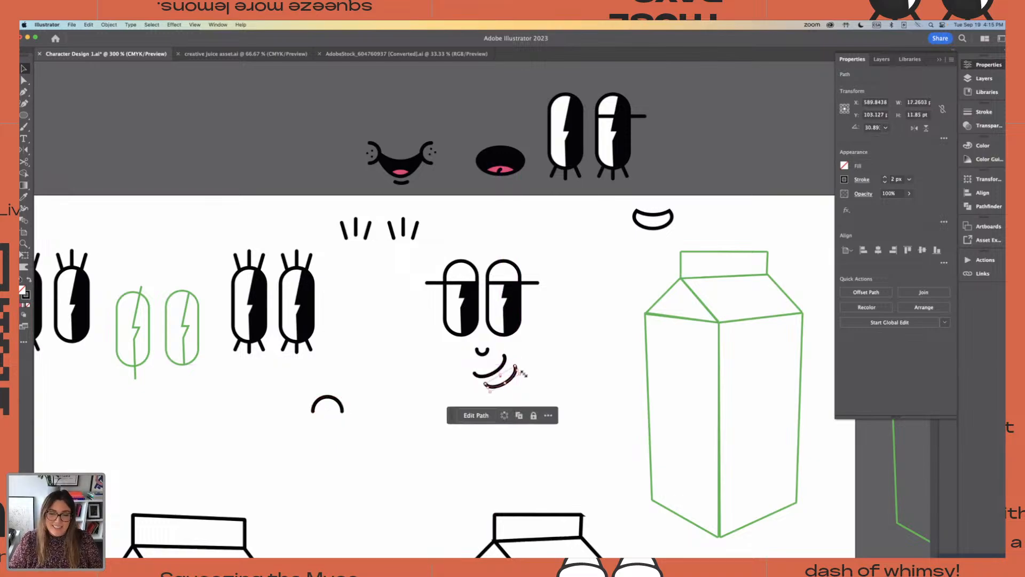
{"action": "left_click_drag", "start_coordinate": [516, 363], "coordinate": [502, 383]}
{"action": "left_click", "coordinate": [581, 380]}
{"action": "left_click", "coordinate": [568, 380]}
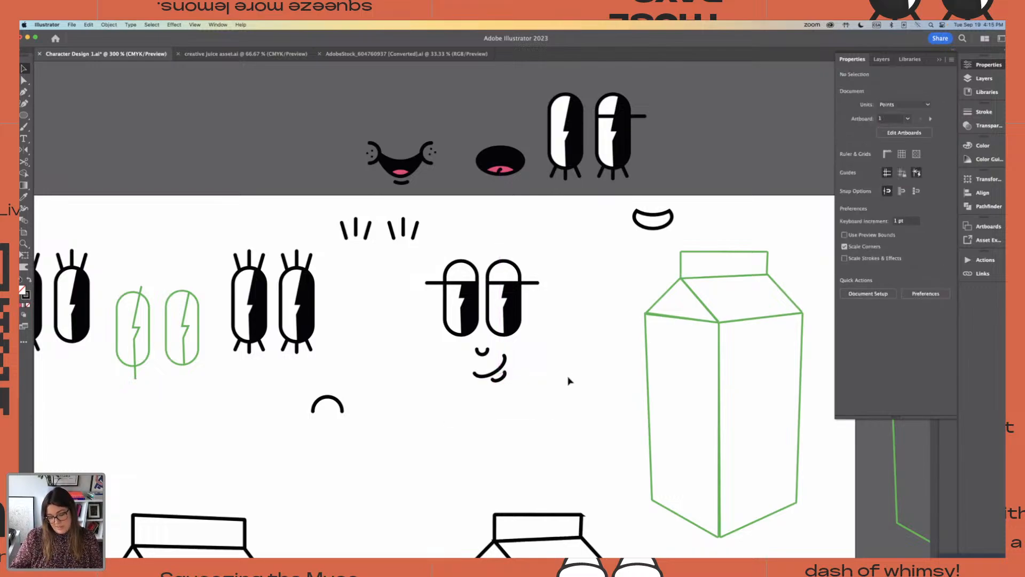
{"action": "key", "text": "super+equal"}
{"action": "key", "text": "super+equal"}
{"action": "key", "text": "super+equal"}
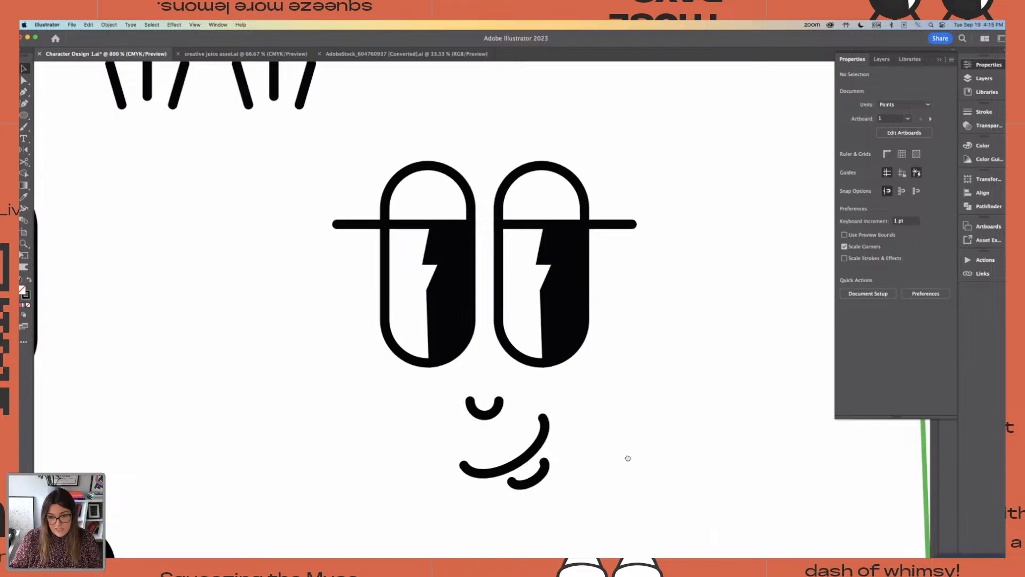
Adjust the short accent line's size and position beneath the smirk's raised end
{"action": "left_click_drag", "start_coordinate": [627, 459], "coordinate": [561, 378]}
{"action": "left_click", "coordinate": [473, 397]}
{"action": "left_click_drag", "start_coordinate": [480, 382], "coordinate": [472, 400]}
{"action": "left_click", "coordinate": [513, 394]}
{"action": "left_click", "coordinate": [473, 395]}
{"action": "left_click", "coordinate": [562, 400]}
{"action": "key", "text": "super+minus"}
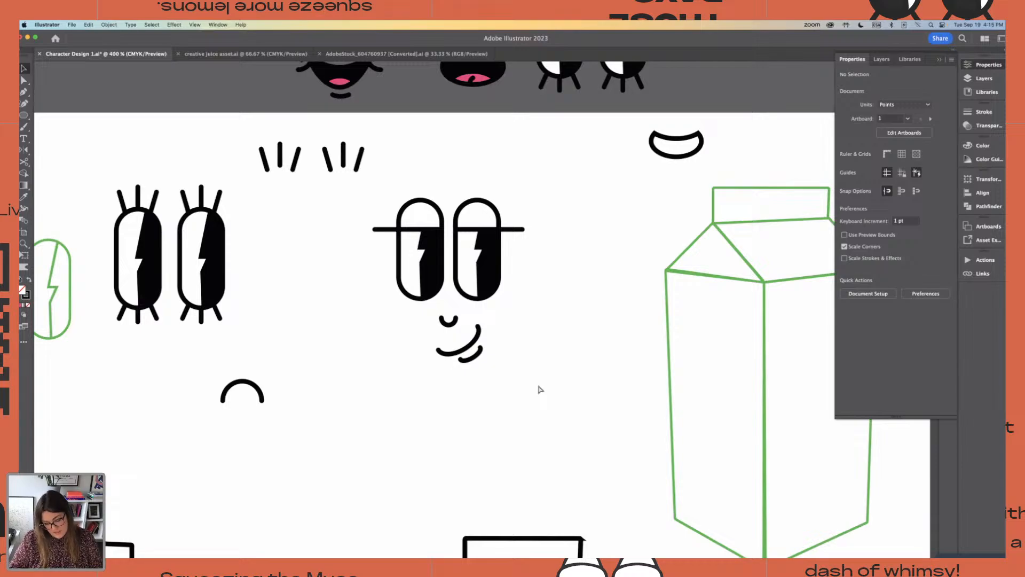
Shift the upper end point of the accent line beneath the smirk slightly outward to the right
{"action": "key", "text": "super+plus"}
{"action": "key", "text": "super+plus"}
{"action": "key", "text": "super+plus"}
{"action": "key", "text": "a"}
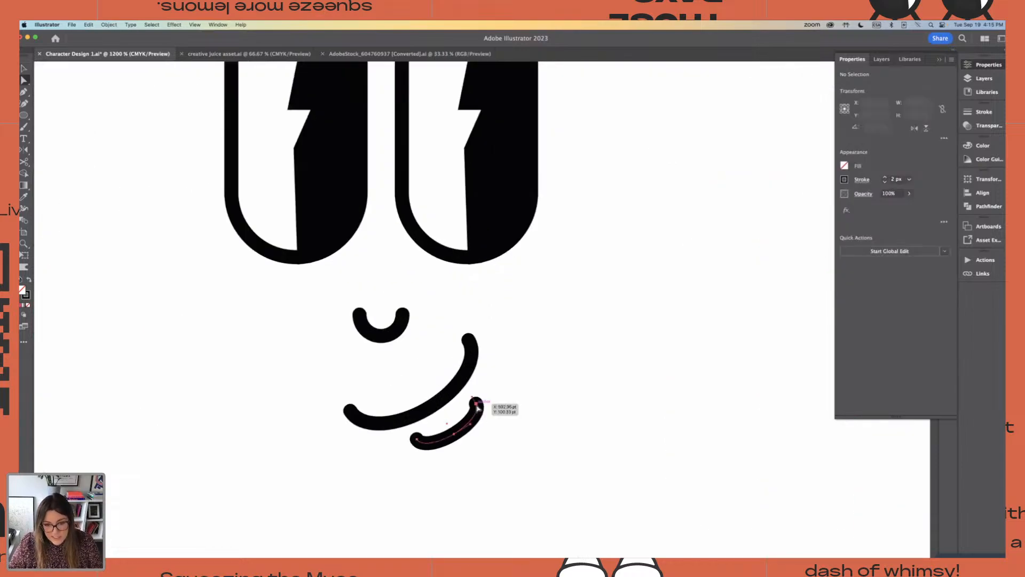
{"action": "left_click_drag", "start_coordinate": [477, 404], "coordinate": [482, 404]}
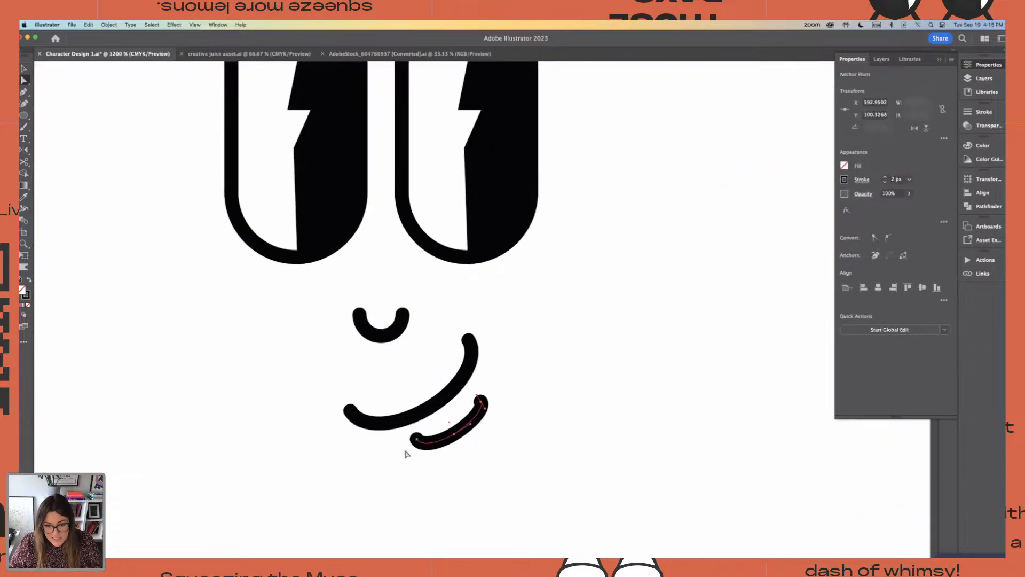
{"action": "left_click", "coordinate": [24, 69]}
{"action": "left_click", "coordinate": [600, 430]}
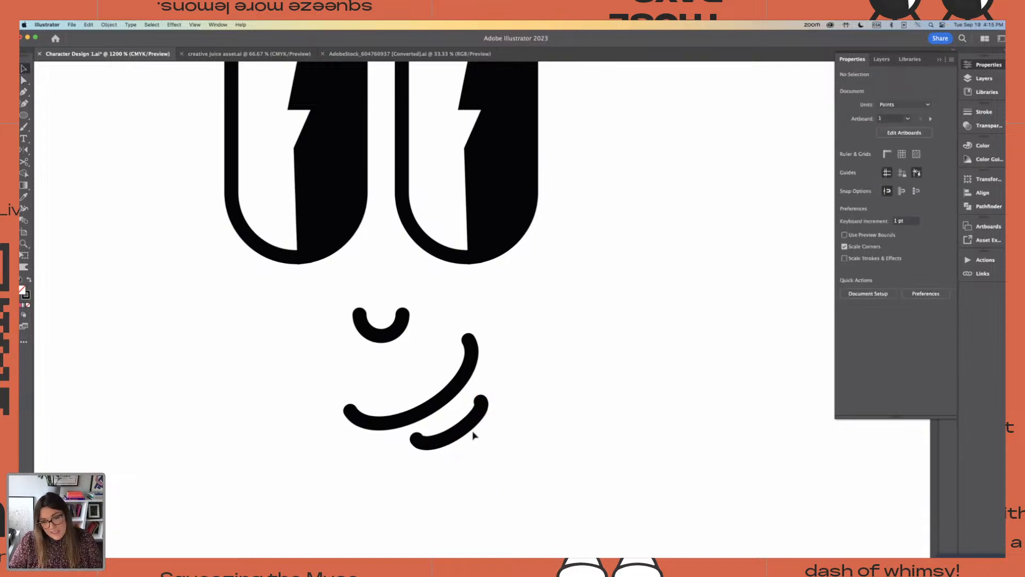
Move the whole accent line slightly down and to the left, following the smirk's curve
{"action": "left_click", "coordinate": [467, 428]}
{"action": "left_click_drag", "start_coordinate": [466, 426], "coordinate": [460, 431]}
{"action": "left_click", "coordinate": [530, 435]}
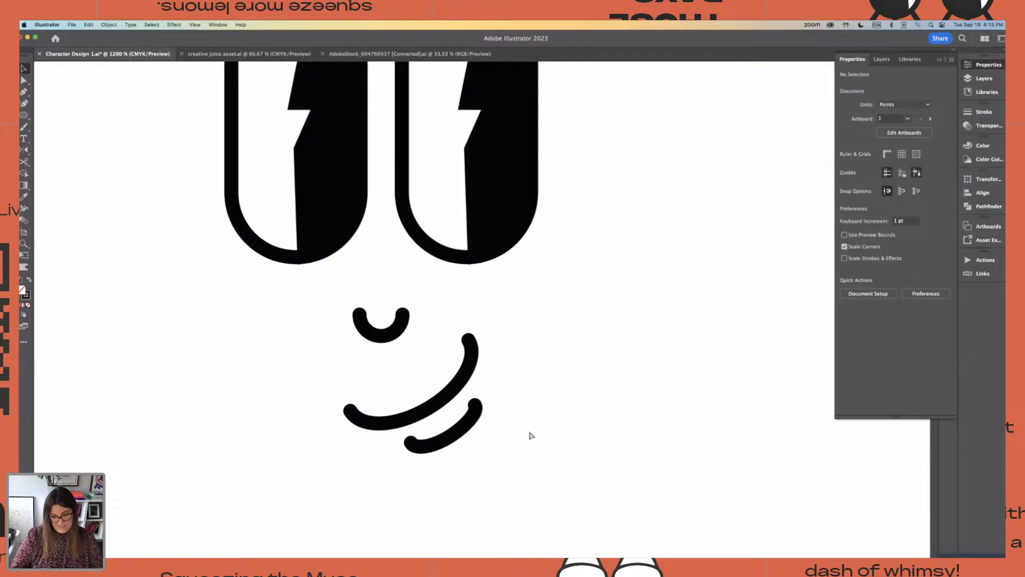
{"action": "key", "text": "super+minus"}
{"action": "key", "text": "super+minus"}
{"action": "key", "text": "super+minus"}
{"action": "key", "text": "super+minus"}
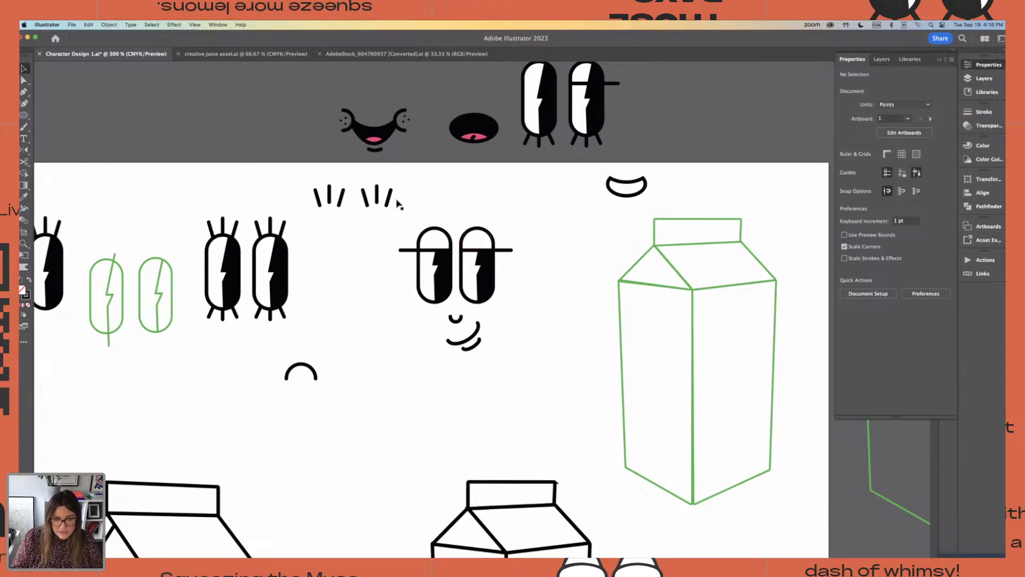
Draw a short curved lash with the Pen tool, rising outward from the right eye's outer edge at the lid line
{"action": "left_click", "coordinate": [24, 94]}
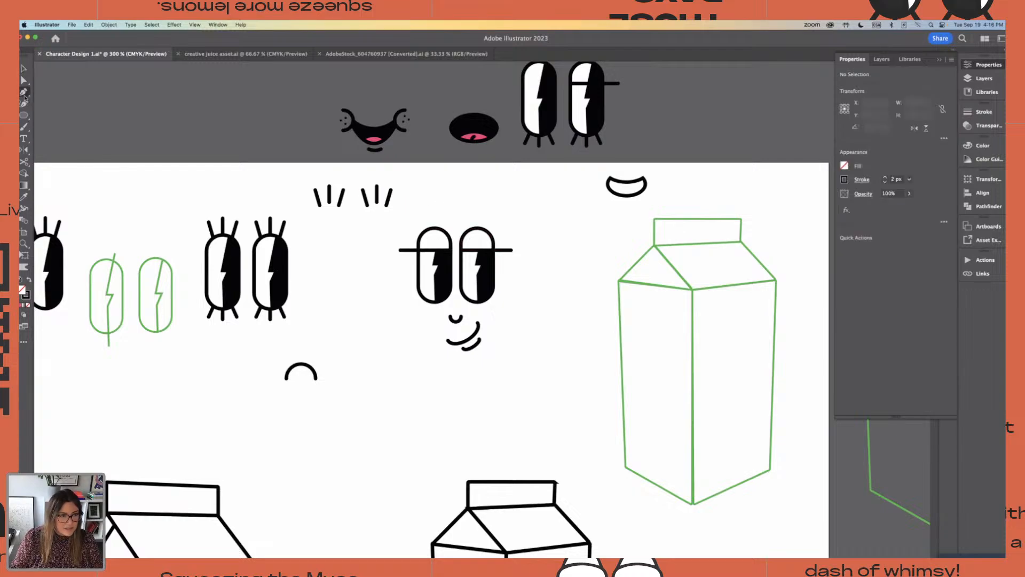
{"action": "key", "text": "super+equal"}
{"action": "key", "text": "super+equal"}
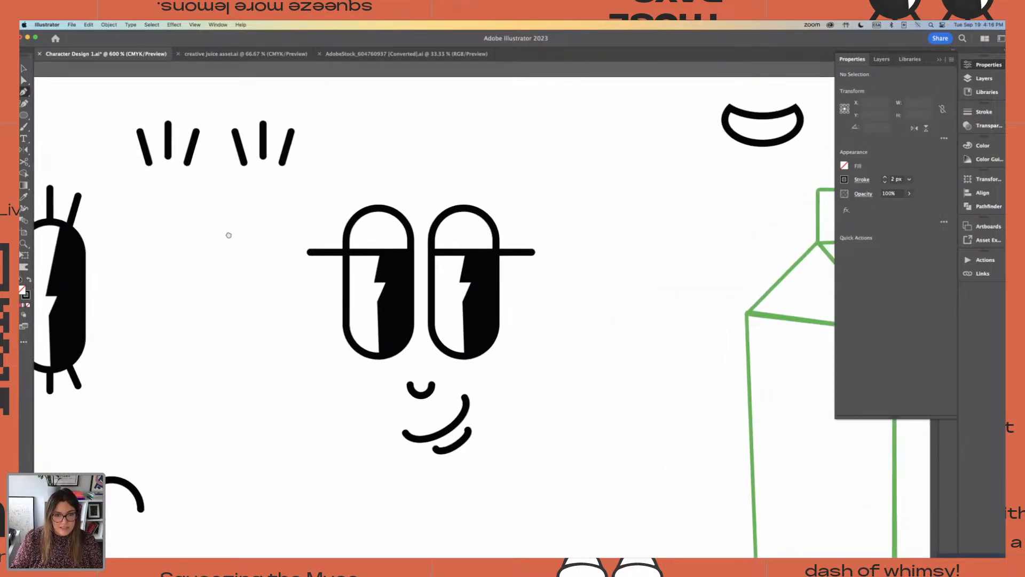
{"action": "left_click", "coordinate": [492, 252]}
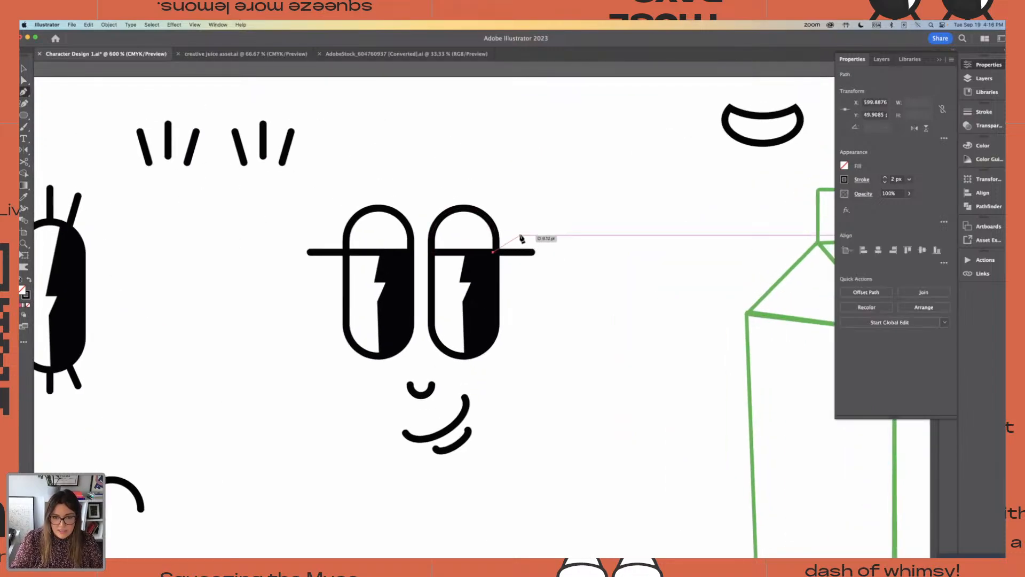
{"action": "left_click_drag", "start_coordinate": [522, 242], "coordinate": [530, 220]}
{"action": "key", "text": "v"}
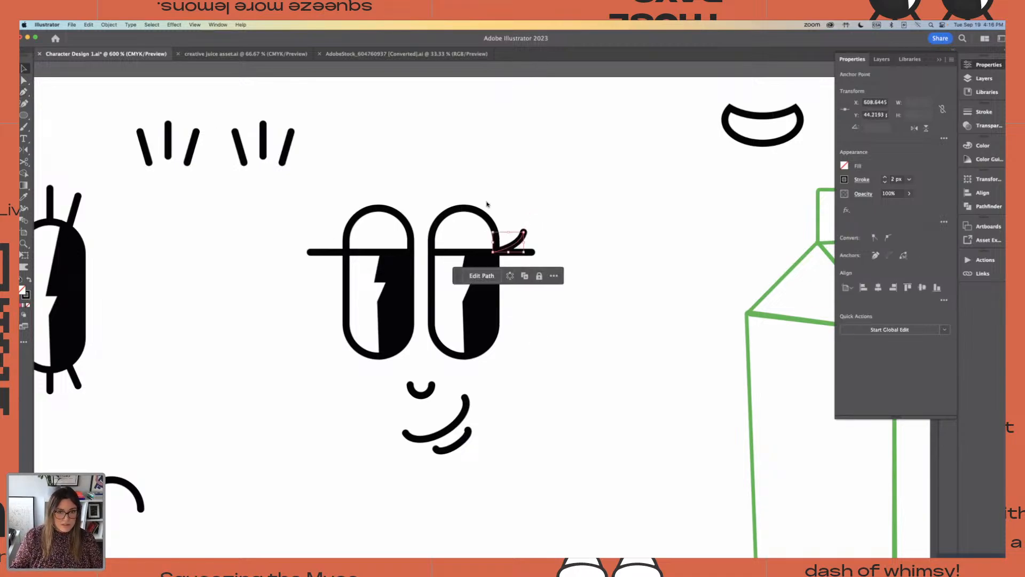
{"action": "left_click", "coordinate": [522, 192]}
{"action": "key", "text": "super+minus"}
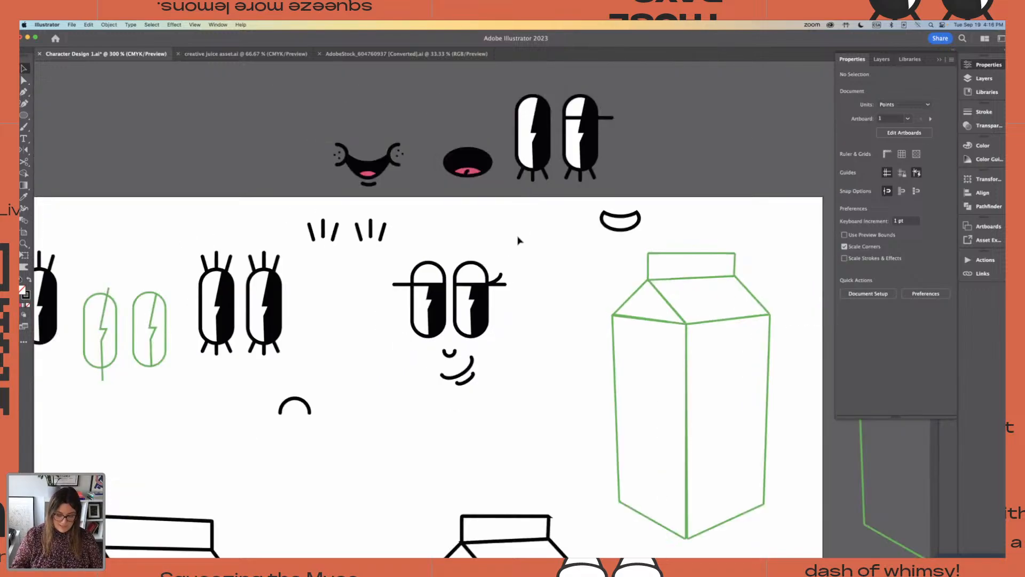
{"action": "key", "text": "super+equal"}
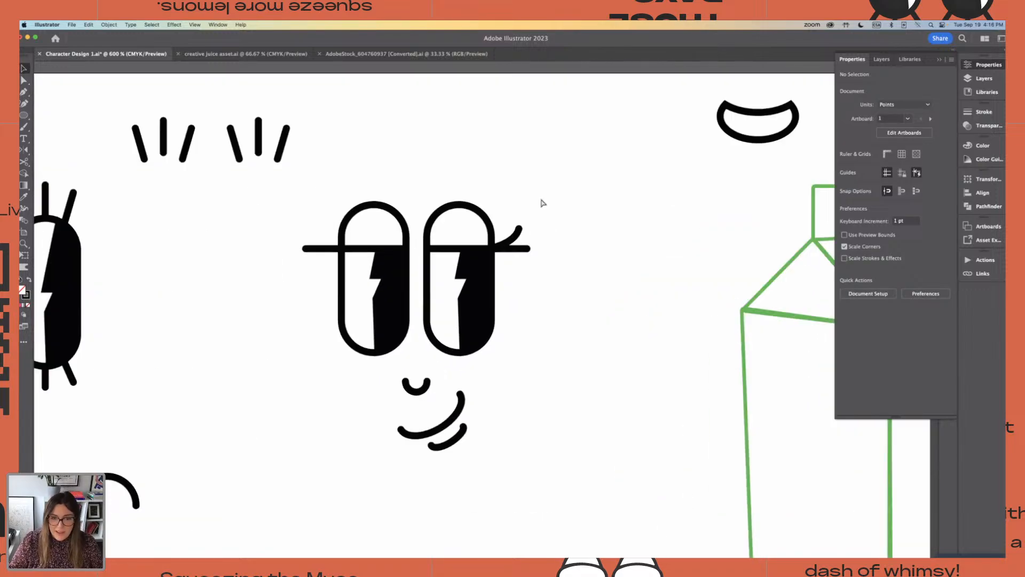
Duplicate the curved lash, reflect the copy horizontally and place it at the left eye's outer edge on the lid line
{"action": "left_click", "coordinate": [518, 240]}
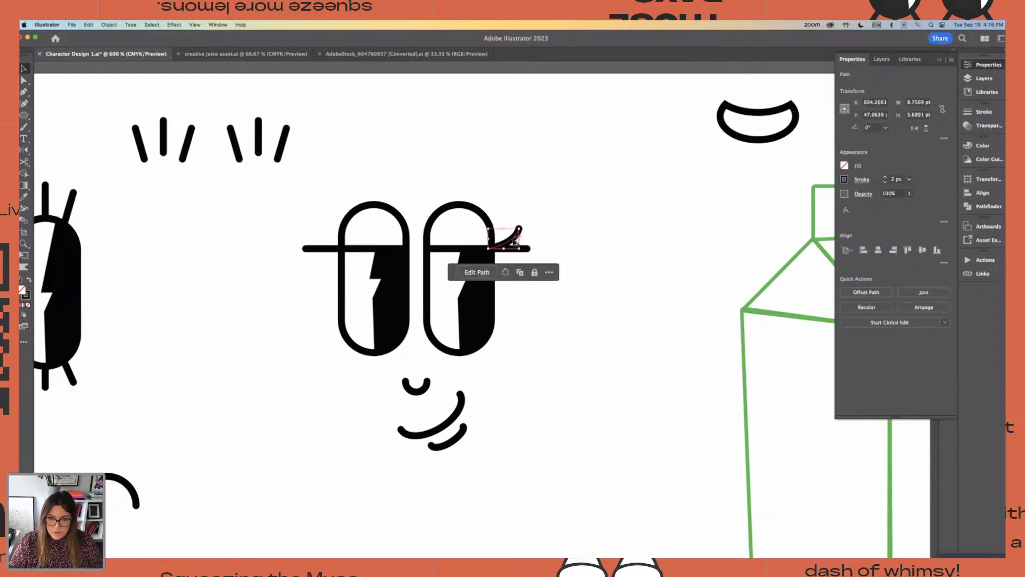
{"action": "left_click_drag", "start_coordinate": [515, 242], "coordinate": [538, 173]}
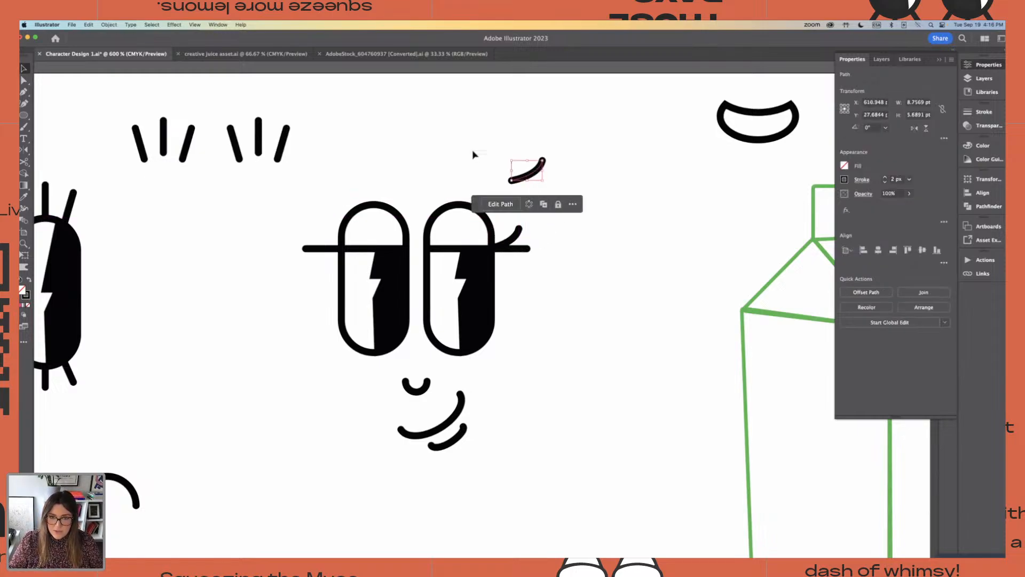
{"action": "left_click", "coordinate": [109, 25]}
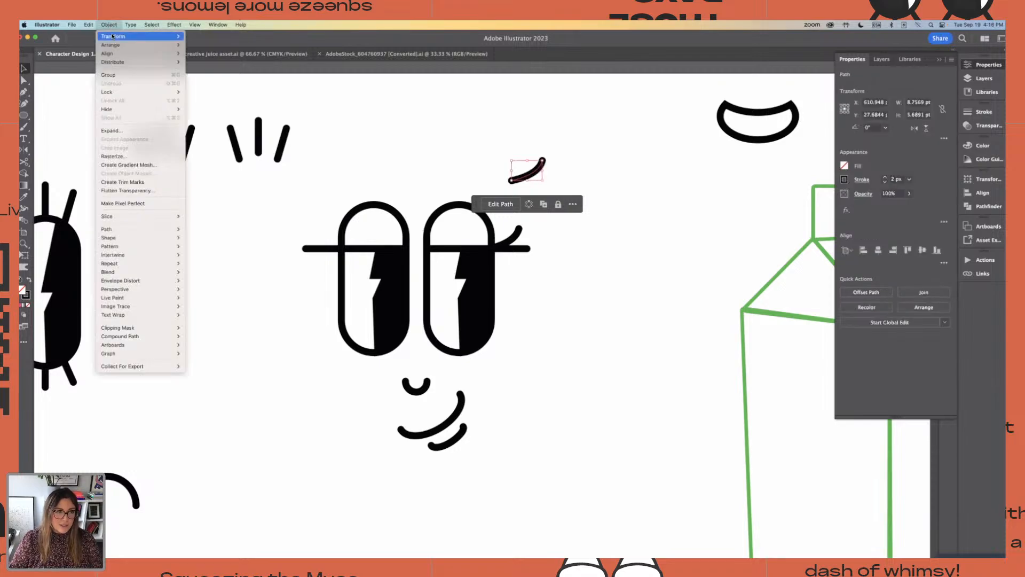
{"action": "mouse_move", "coordinate": [138, 36]}
{"action": "left_click", "coordinate": [217, 67]}
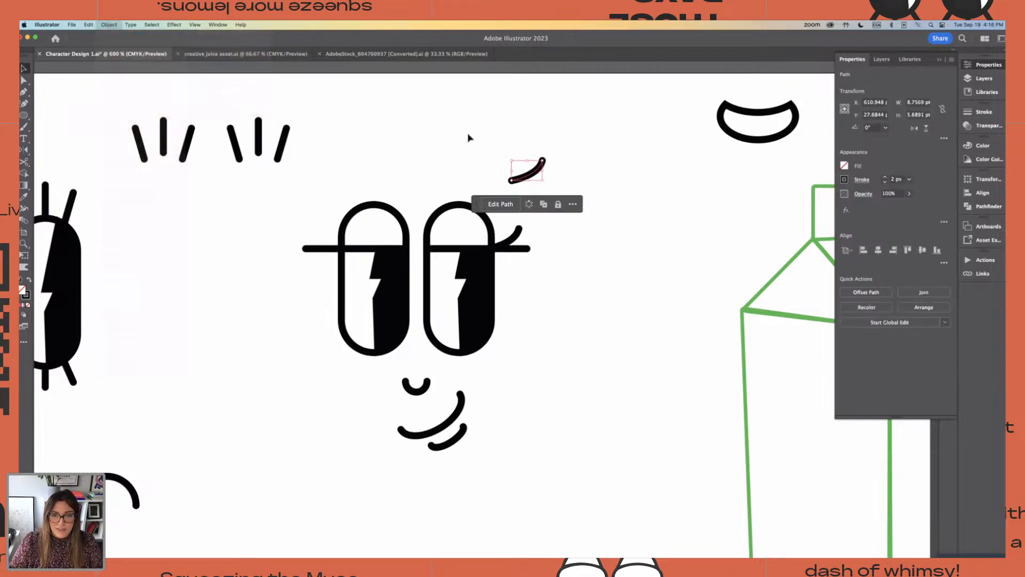
{"action": "left_click", "coordinate": [745, 486]}
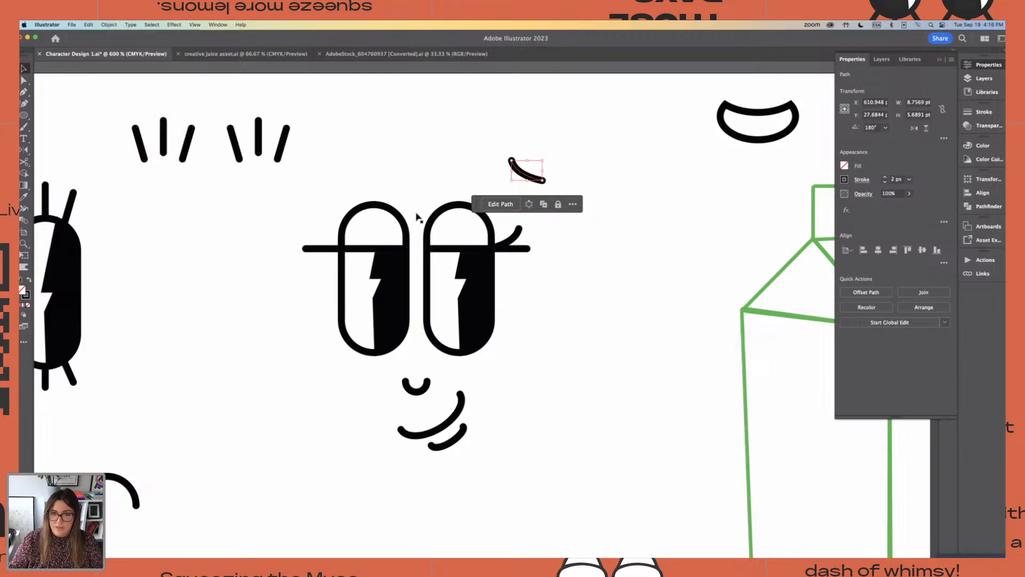
{"action": "left_click", "coordinate": [497, 140]}
{"action": "left_click_drag", "start_coordinate": [543, 180], "coordinate": [328, 246]}
{"action": "left_click", "coordinate": [385, 174]}
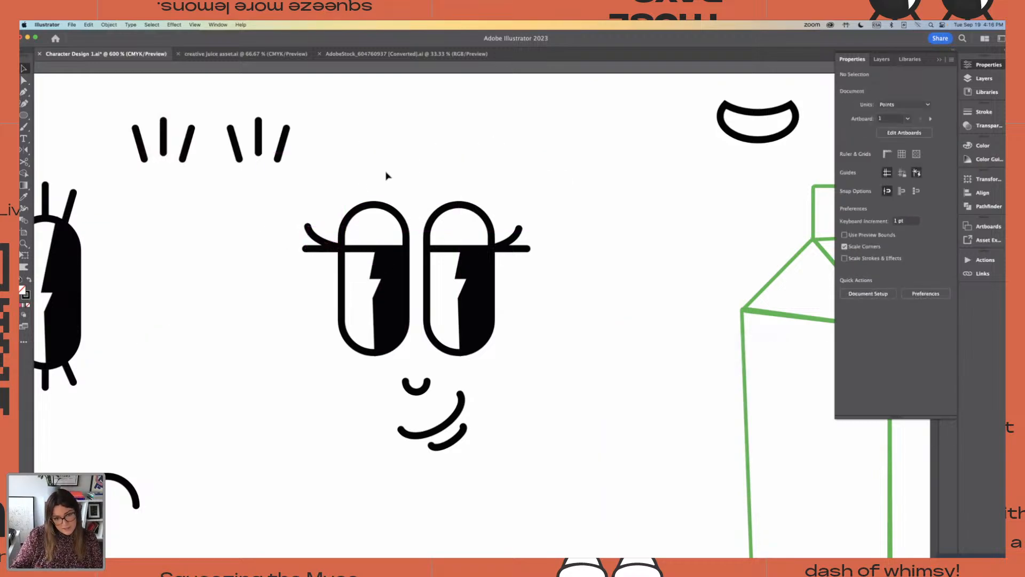
Place a copy of the half-lidded smirking face with lashes on the other artboard, to the right of the smiling half-lidded face
{"action": "key", "text": "super+minus"}
{"action": "key", "text": "super+minus"}
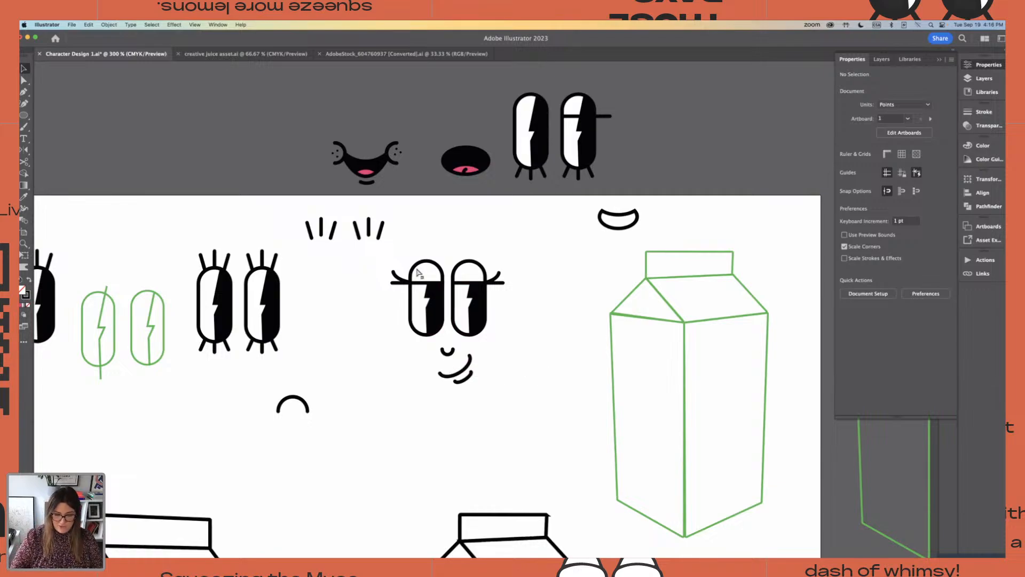
{"action": "key", "text": "super+minus"}
{"action": "key", "text": "super+minus"}
{"action": "left_click_drag", "start_coordinate": [433, 293], "coordinate": [487, 360]}
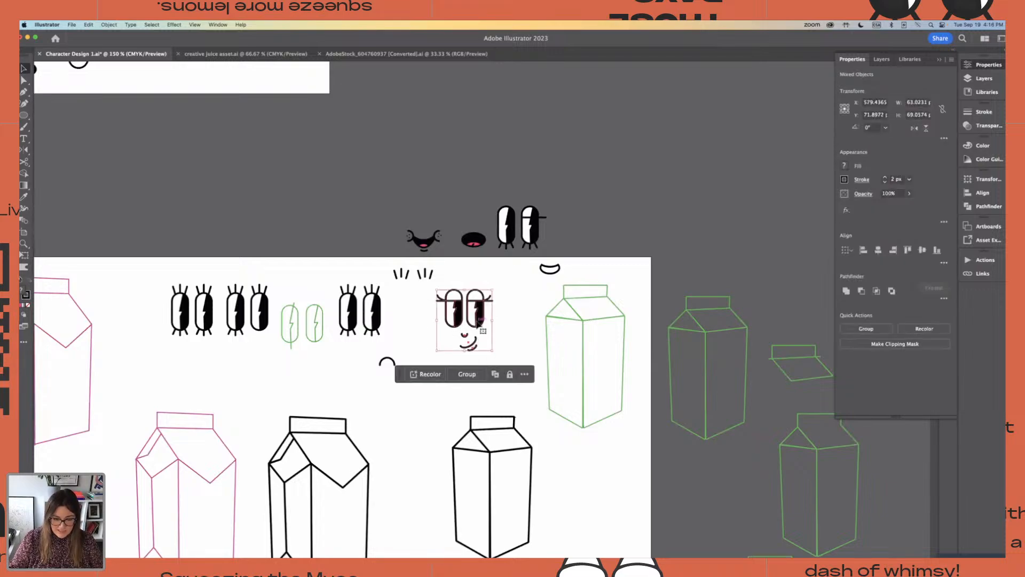
{"action": "left_click_drag", "start_coordinate": [476, 322], "coordinate": [219, 180]}
{"action": "left_click", "coordinate": [243, 77]}
{"action": "scroll", "coordinate": [278, 136], "scroll_direction": "up", "scroll_amount": 3}
{"action": "left_click_drag", "start_coordinate": [196, 142], "coordinate": [191, 134]}
{"action": "left_click", "coordinate": [271, 137]}
{"action": "left_click_drag", "start_coordinate": [194, 80], "coordinate": [357, 155]}
Move the original smirking face slightly left and down, closer to the lashed eyes
{"action": "key", "text": "super+="}
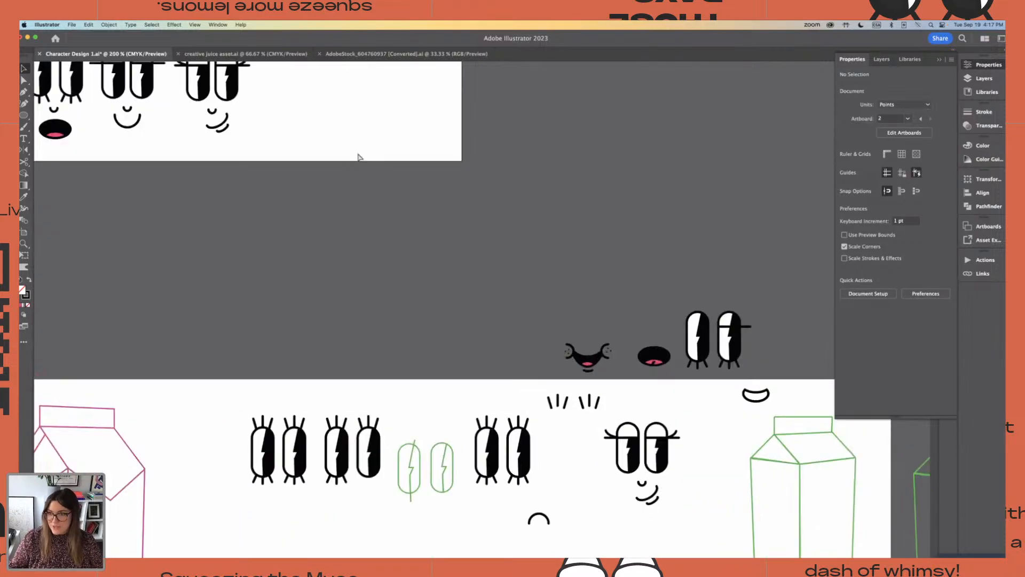
{"action": "left_click_drag", "start_coordinate": [522, 361], "coordinate": [395, 272]}
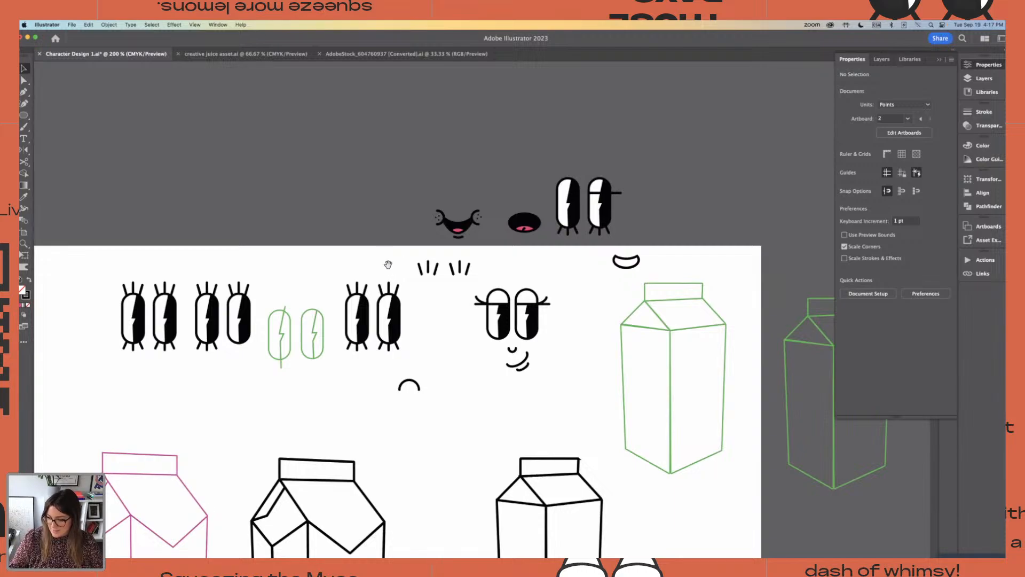
{"action": "scroll", "coordinate": [560, 421], "scroll_direction": "down", "scroll_amount": 3}
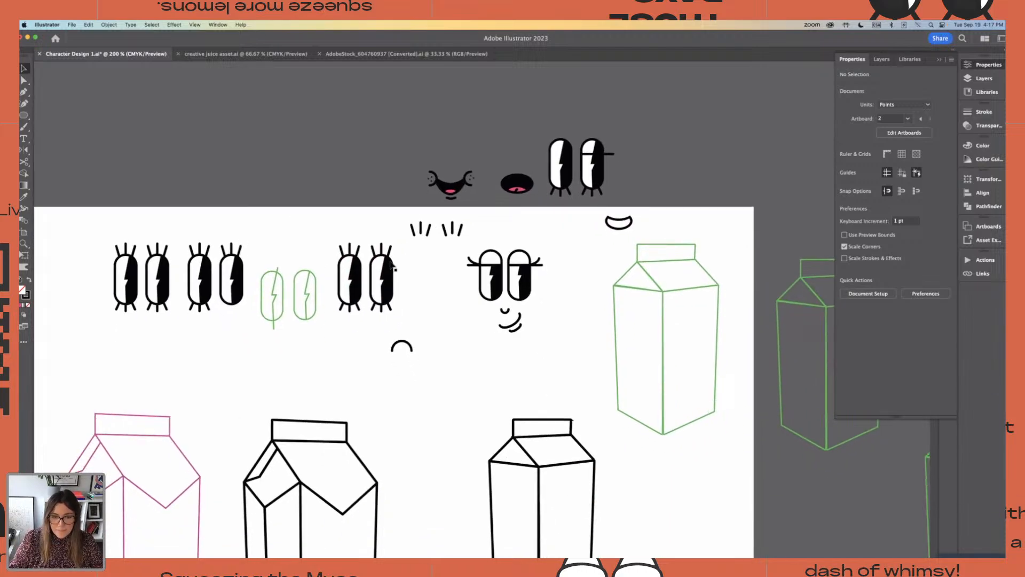
{"action": "left_click_drag", "start_coordinate": [443, 339], "coordinate": [507, 297]}
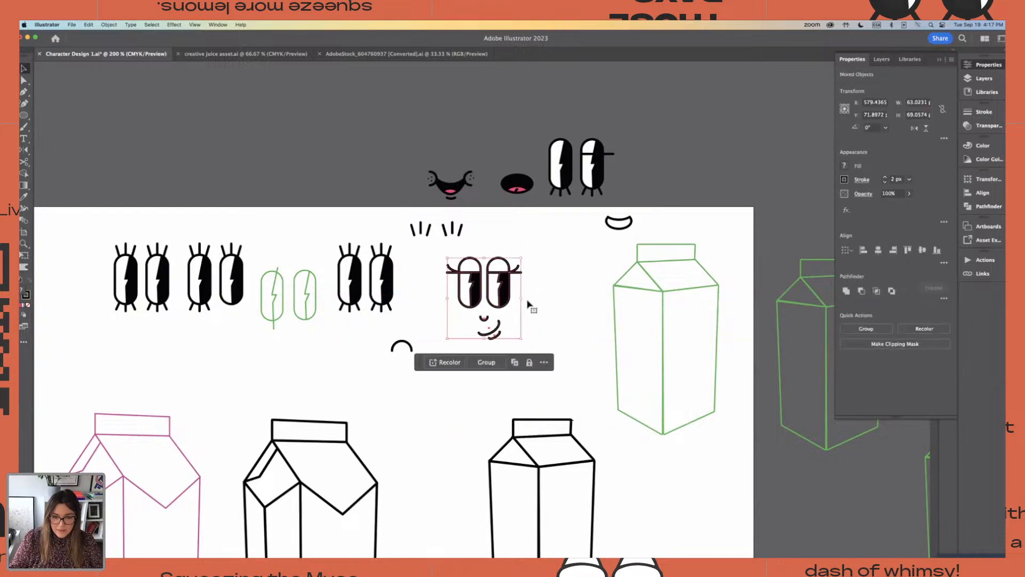
{"action": "key", "text": "super+equal"}
Try to draw a short curved line with the Pen tool between the nose and the smirk's raised end
{"action": "key", "text": "super+equal"}
{"action": "scroll", "coordinate": [588, 331], "scroll_direction": "down", "scroll_amount": 3}
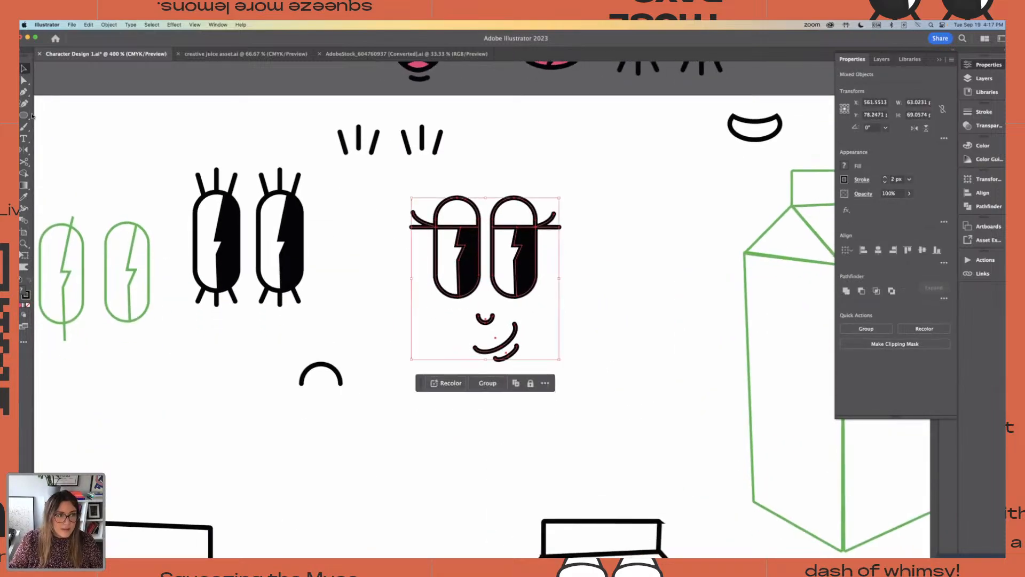
{"action": "key", "text": "p"}
{"action": "key", "text": "super+equal"}
{"action": "key", "text": "super+equal"}
{"action": "key", "text": "super+equal"}
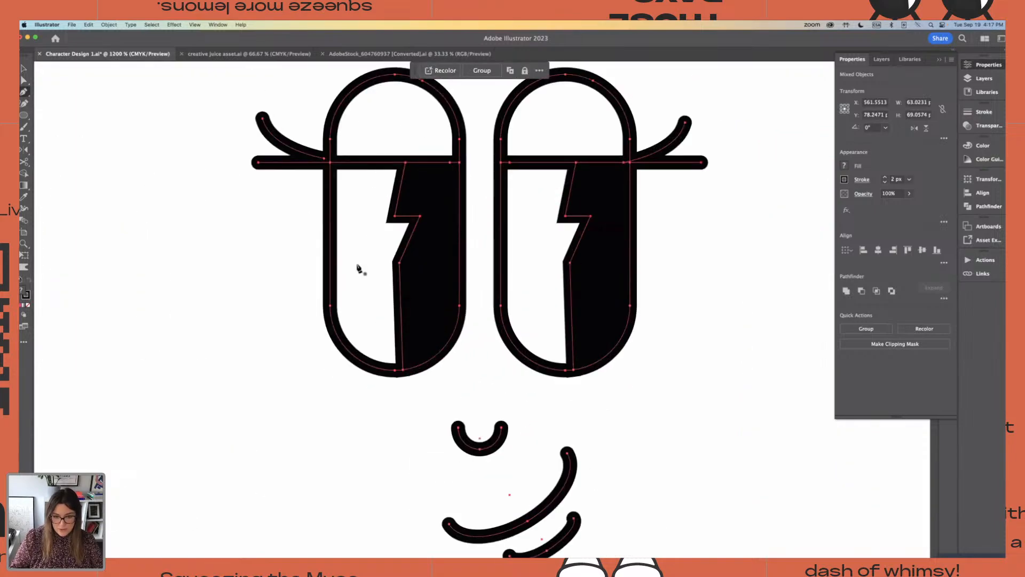
{"action": "scroll", "coordinate": [403, 442], "scroll_direction": "down", "scroll_amount": 3}
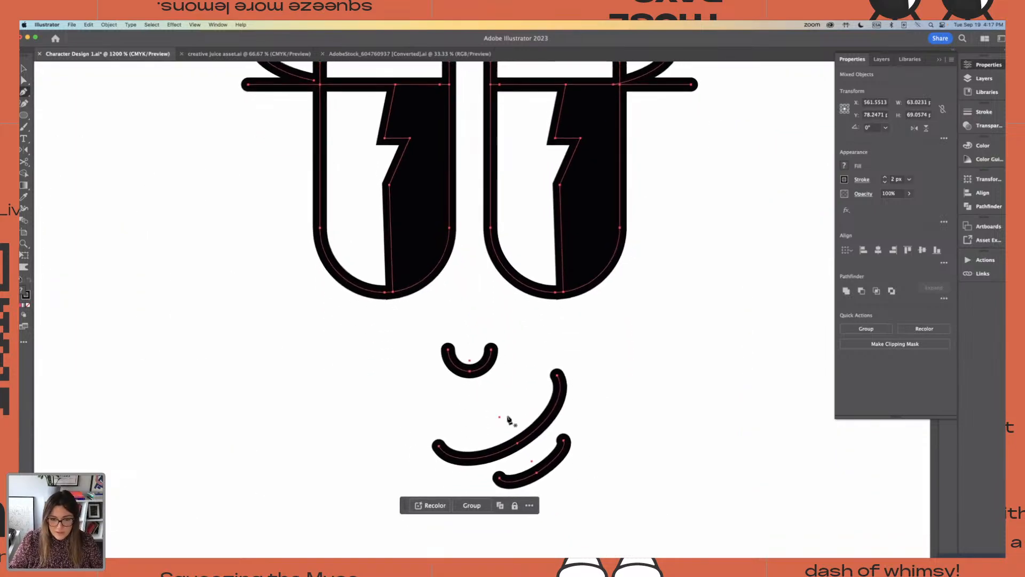
{"action": "left_click", "coordinate": [534, 398]}
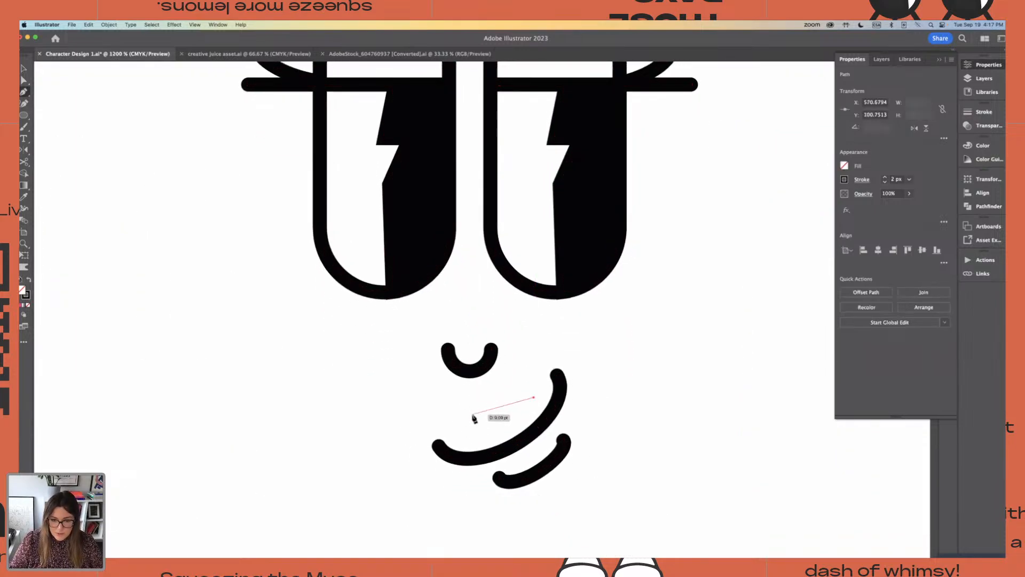
{"action": "left_click", "coordinate": [502, 406]}
{"action": "left_click", "coordinate": [492, 408]}
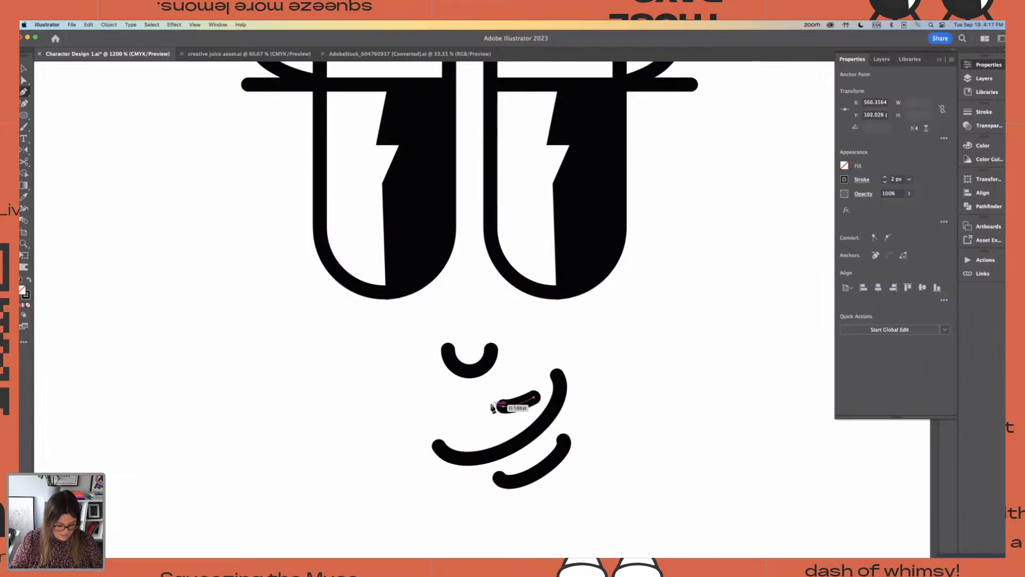
{"action": "key", "text": "super+minus"}
{"action": "key", "text": "super+minus"}
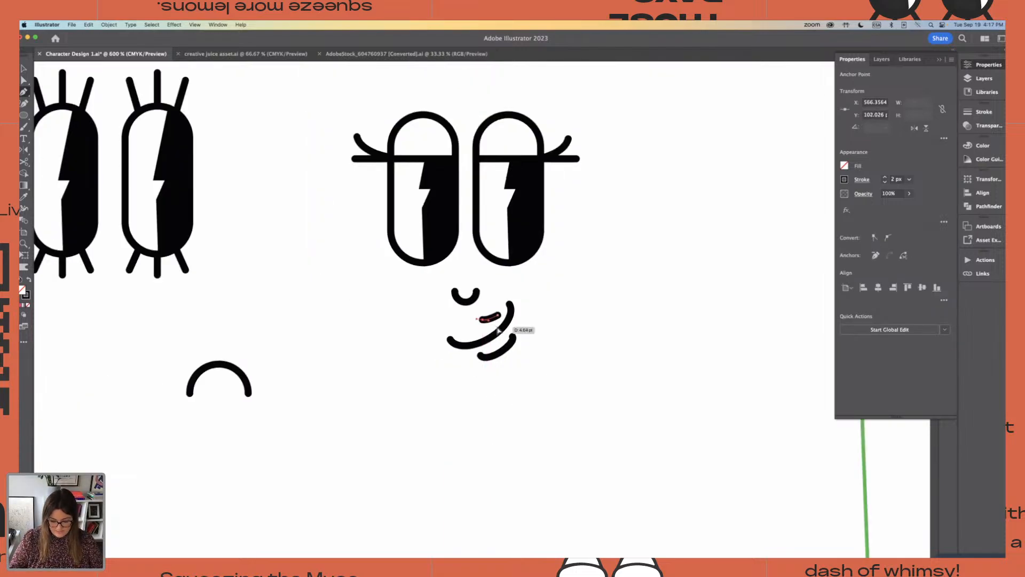
{"action": "key", "text": "super+equal"}
{"action": "key", "text": "super+equal"}
{"action": "key", "text": "super+equal"}
{"action": "key", "text": "super+z"}
{"action": "key", "text": "super+a"}
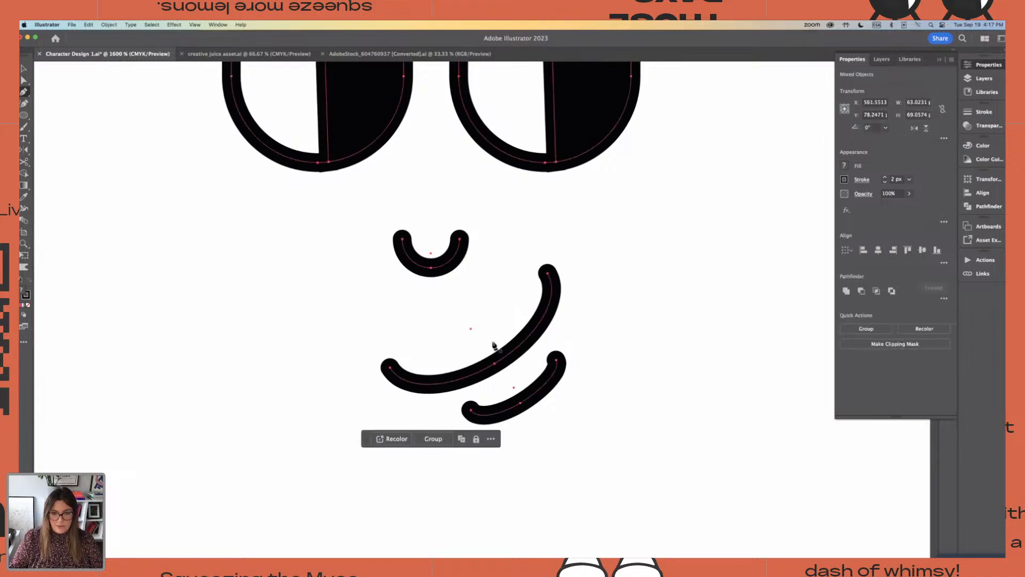
{"action": "key", "text": "v"}
{"action": "left_click", "coordinate": [118, 181]}
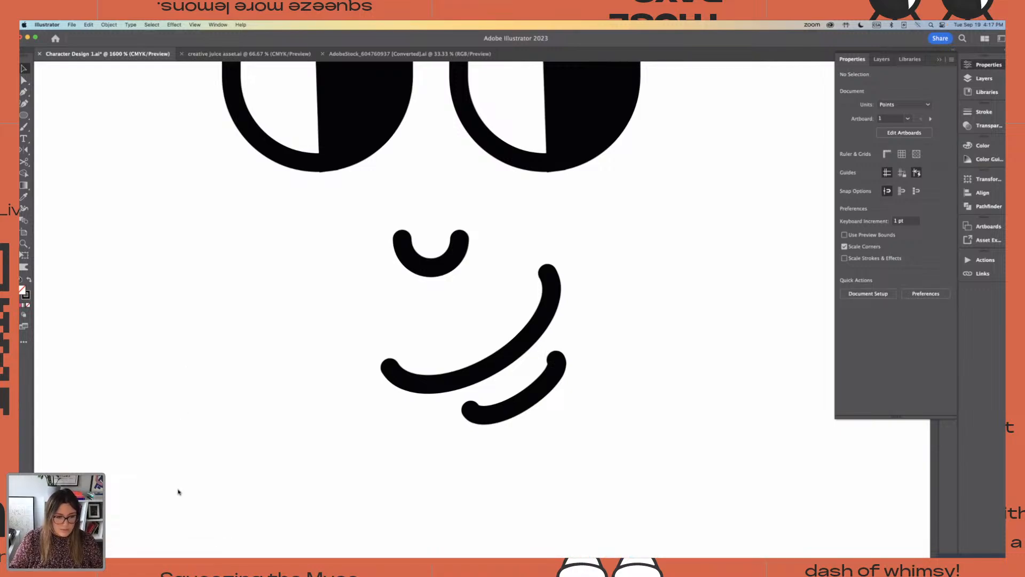
Switch to Adobe Stock in Chrome and search for "retro mascot faces"
{"action": "left_click", "coordinate": [189, 567]}
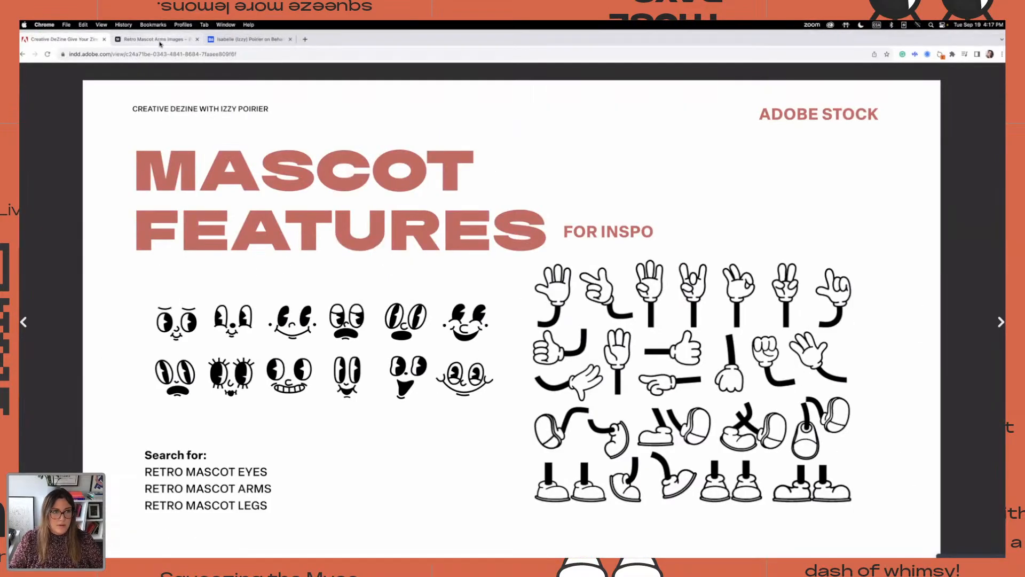
{"action": "left_click", "coordinate": [161, 41]}
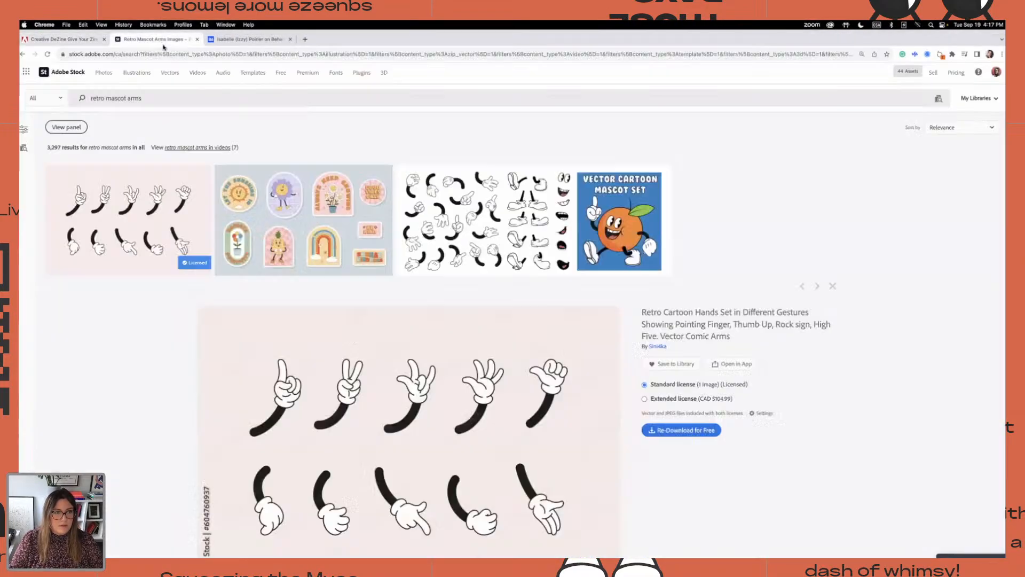
{"action": "scroll", "coordinate": [196, 95], "scroll_direction": "down", "scroll_amount": 3}
{"action": "left_click", "coordinate": [196, 95]}
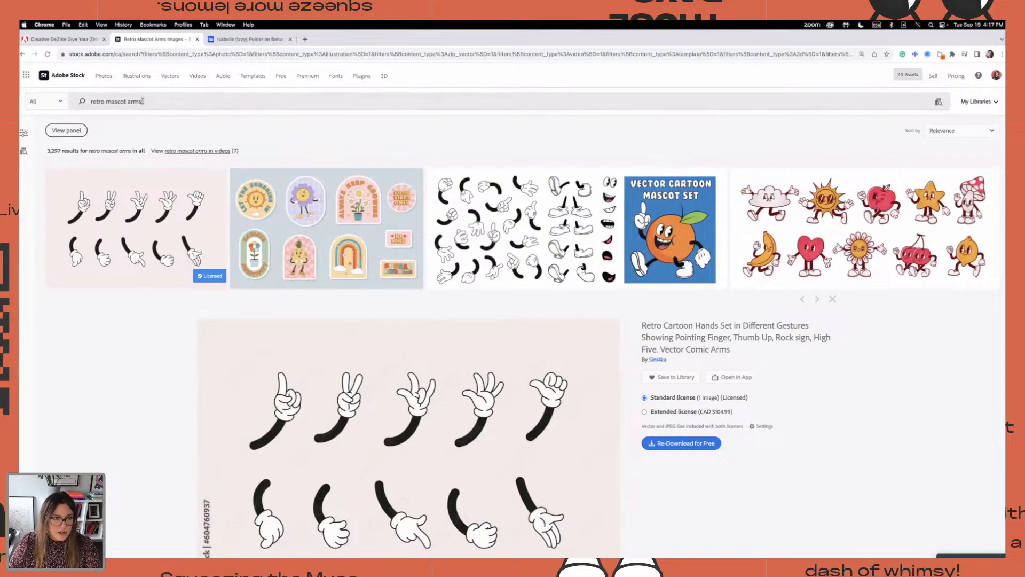
{"action": "left_click_drag", "start_coordinate": [143, 102], "coordinate": [131, 102]}
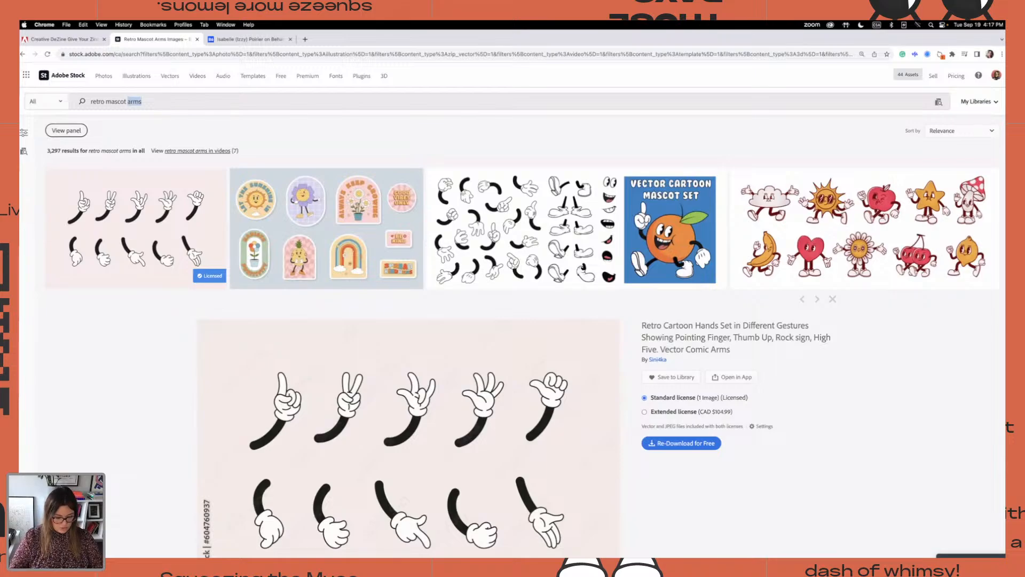
{"action": "type", "text": "face"}
{"action": "key", "text": "Return"}
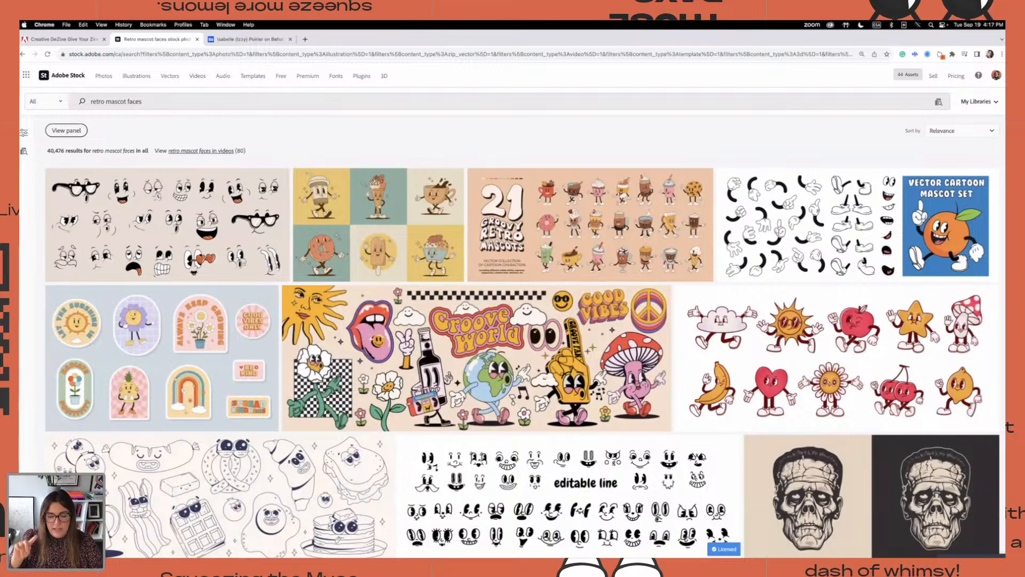
Browse the retro mascot face results and preview two sets of black-and-white vintage cartoon faces
{"action": "scroll", "coordinate": [364, 231], "scroll_direction": "down", "scroll_amount": 5}
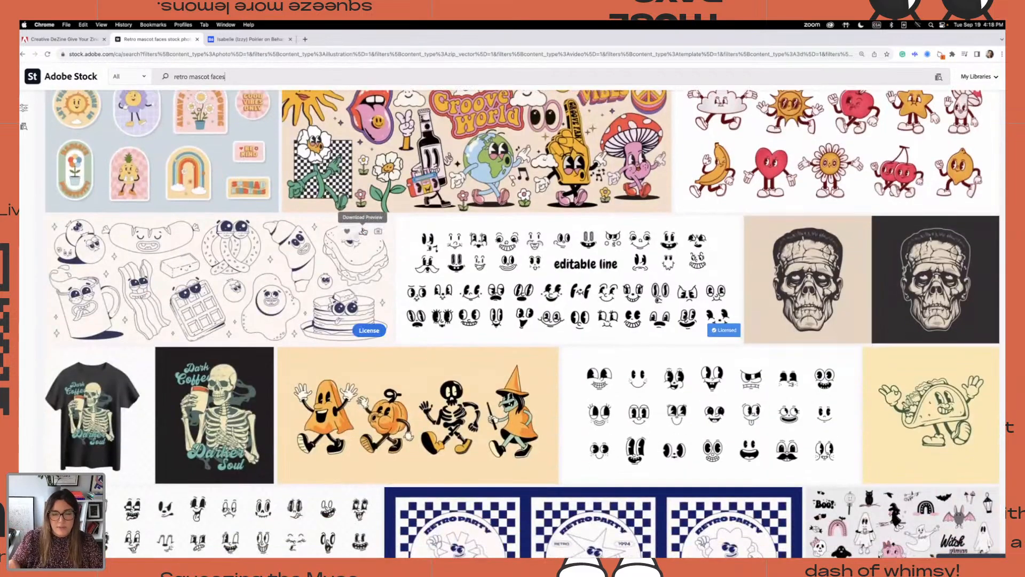
{"action": "scroll", "coordinate": [413, 236], "scroll_direction": "down", "scroll_amount": 5}
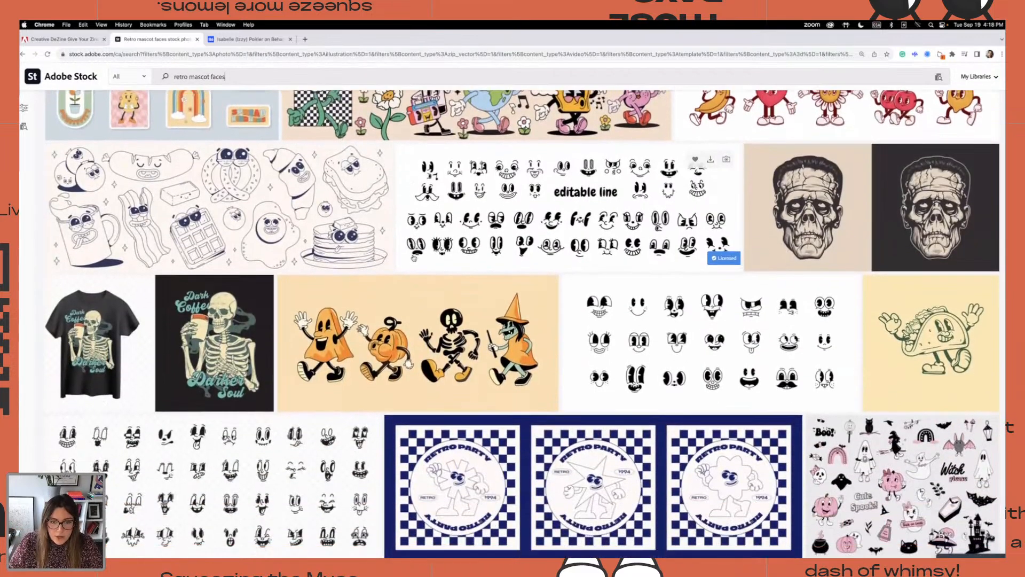
{"action": "scroll", "coordinate": [413, 258], "scroll_direction": "down", "scroll_amount": 1}
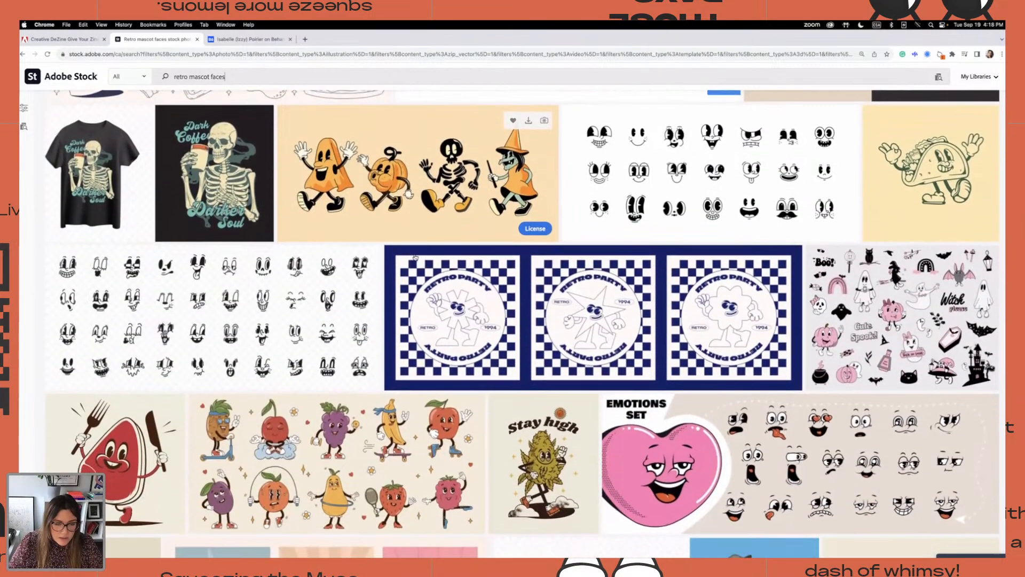
{"action": "left_click", "coordinate": [332, 291]}
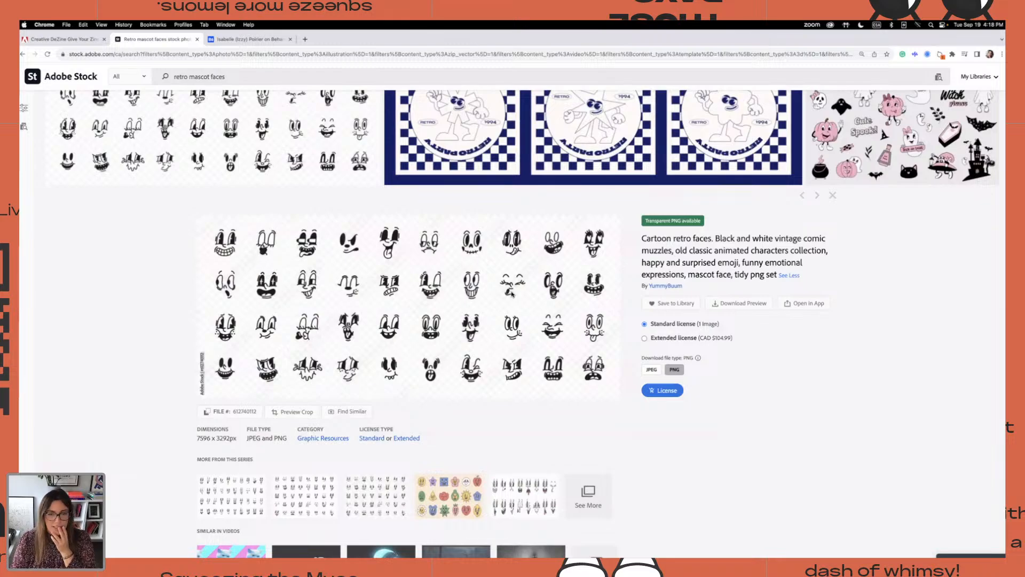
{"action": "scroll", "coordinate": [558, 289], "scroll_direction": "up", "scroll_amount": 3}
{"action": "scroll", "coordinate": [553, 284], "scroll_direction": "up", "scroll_amount": 3}
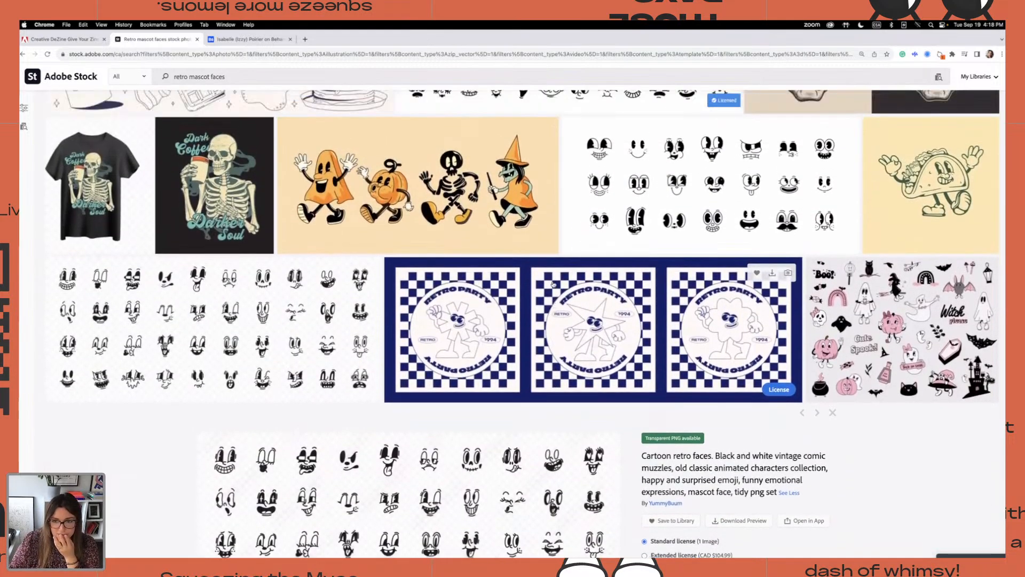
{"action": "left_click", "coordinate": [682, 244]}
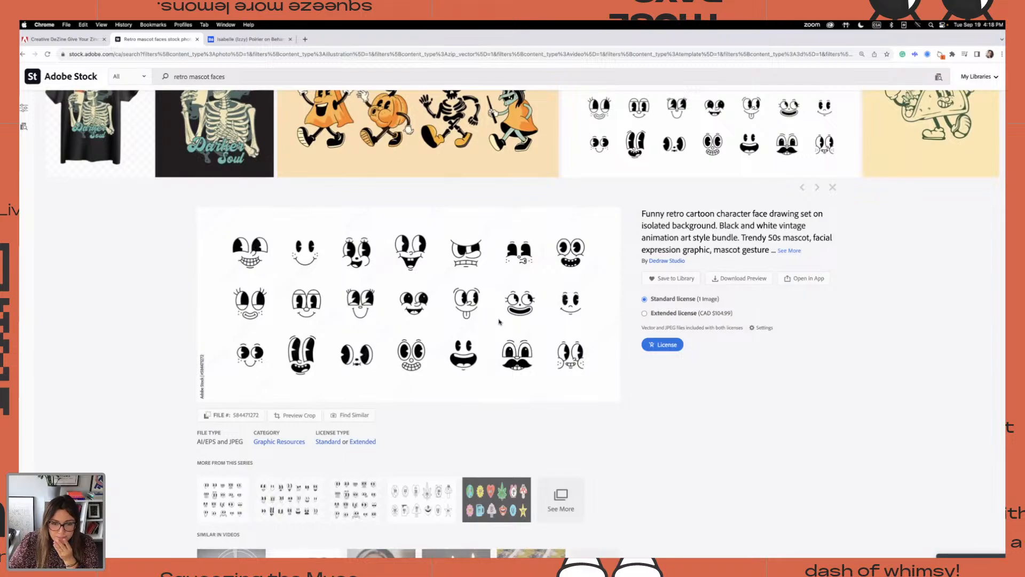
{"action": "scroll", "coordinate": [499, 321], "scroll_direction": "up", "scroll_amount": 7}
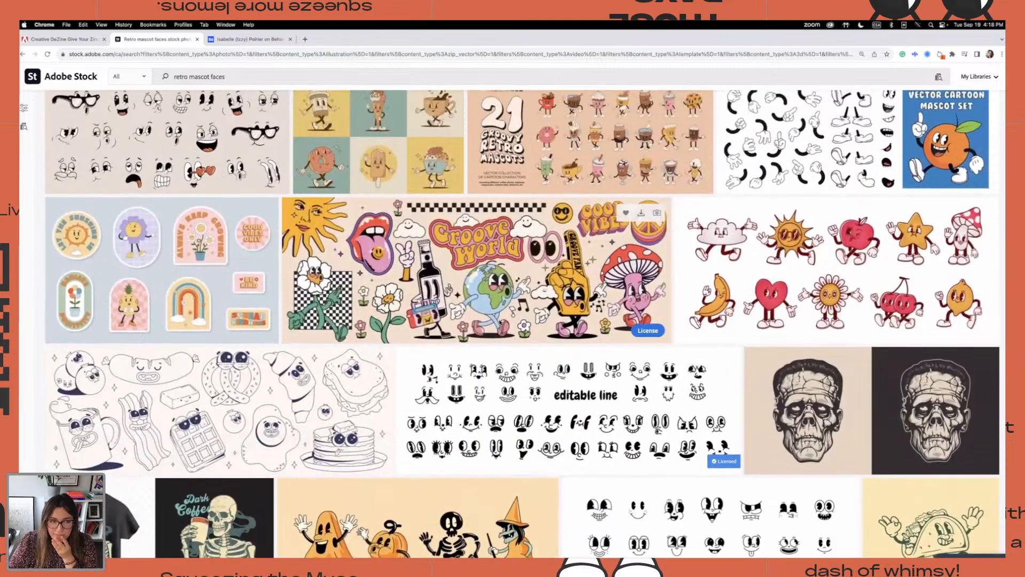
{"action": "scroll", "coordinate": [500, 323], "scroll_direction": "up", "scroll_amount": 2}
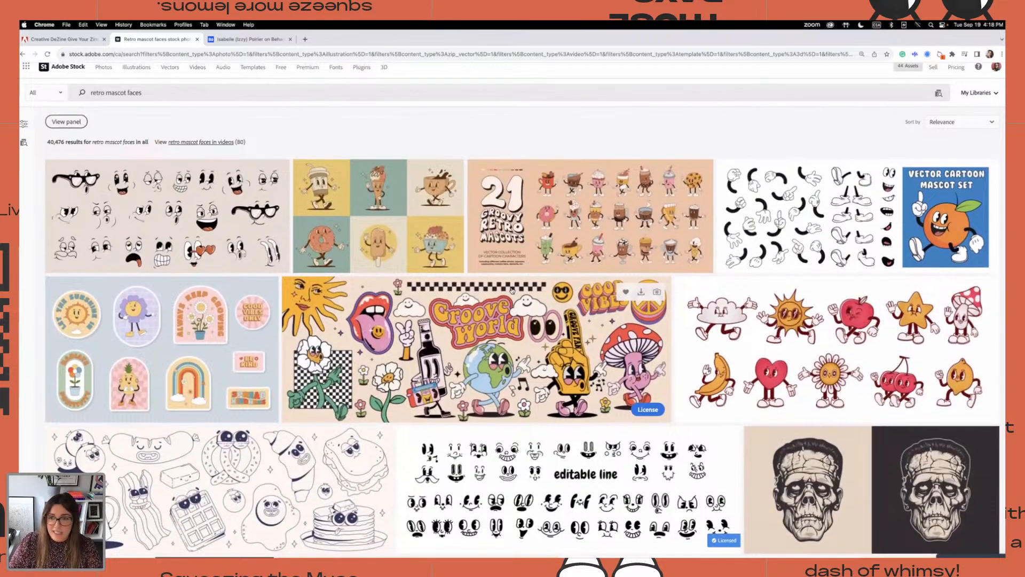
Look further down the stock results for another retro face set with expressive eyes and mouths
{"action": "scroll", "coordinate": [511, 289], "scroll_direction": "down", "scroll_amount": 7}
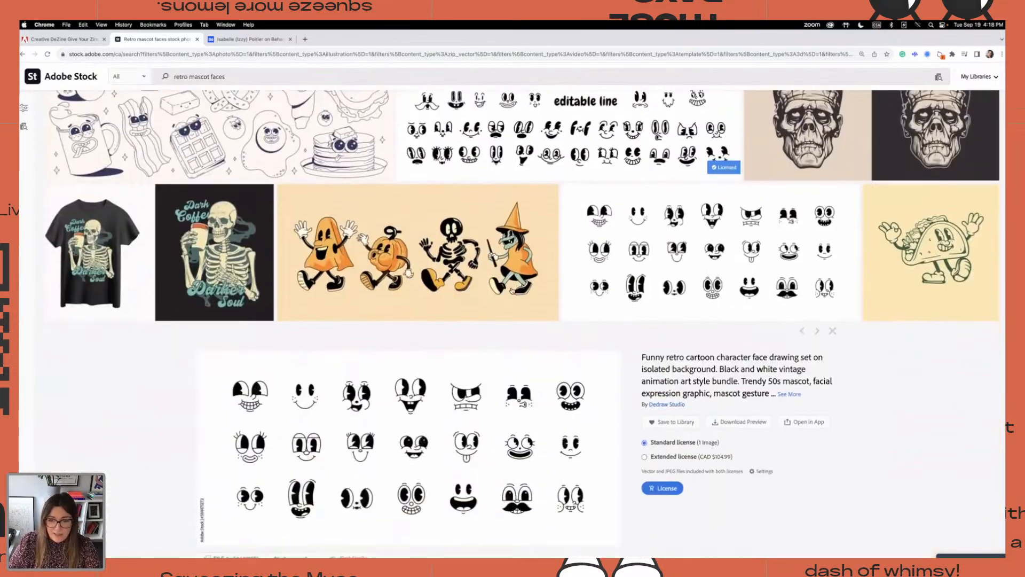
{"action": "scroll", "coordinate": [511, 290], "scroll_direction": "down", "scroll_amount": 10}
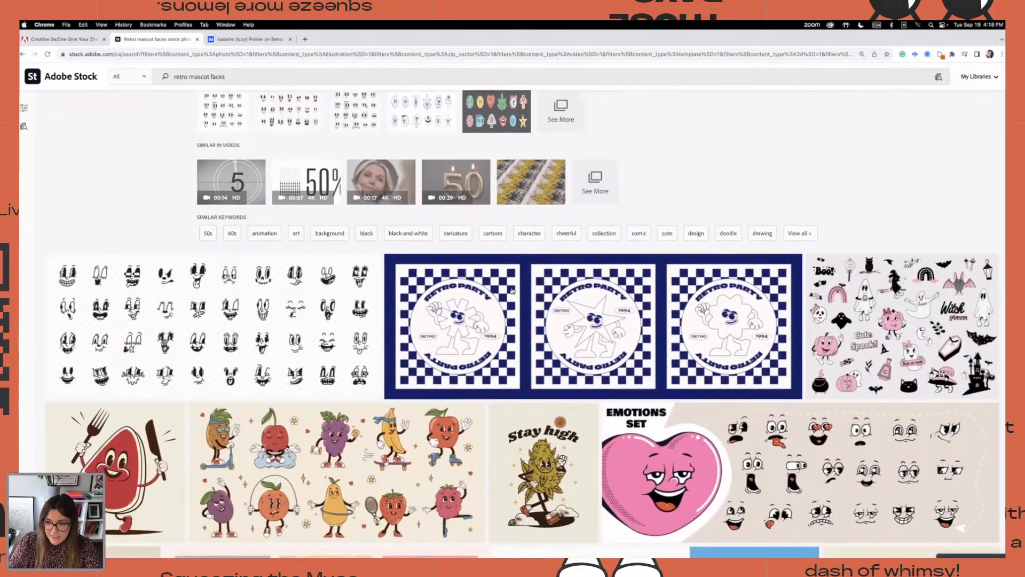
{"action": "scroll", "coordinate": [511, 290], "scroll_direction": "down", "scroll_amount": 6}
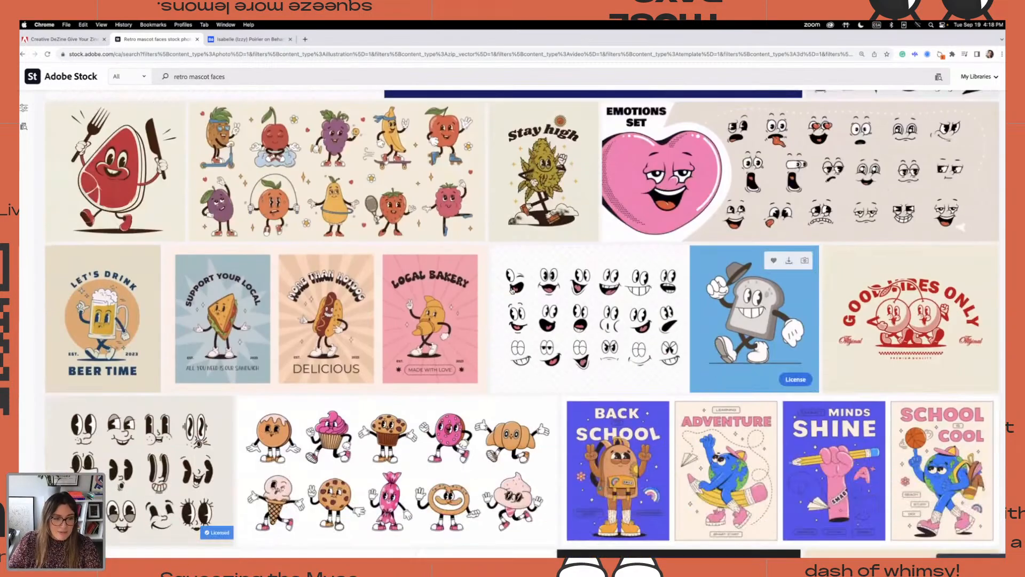
{"action": "scroll", "coordinate": [511, 290], "scroll_direction": "down", "scroll_amount": 1}
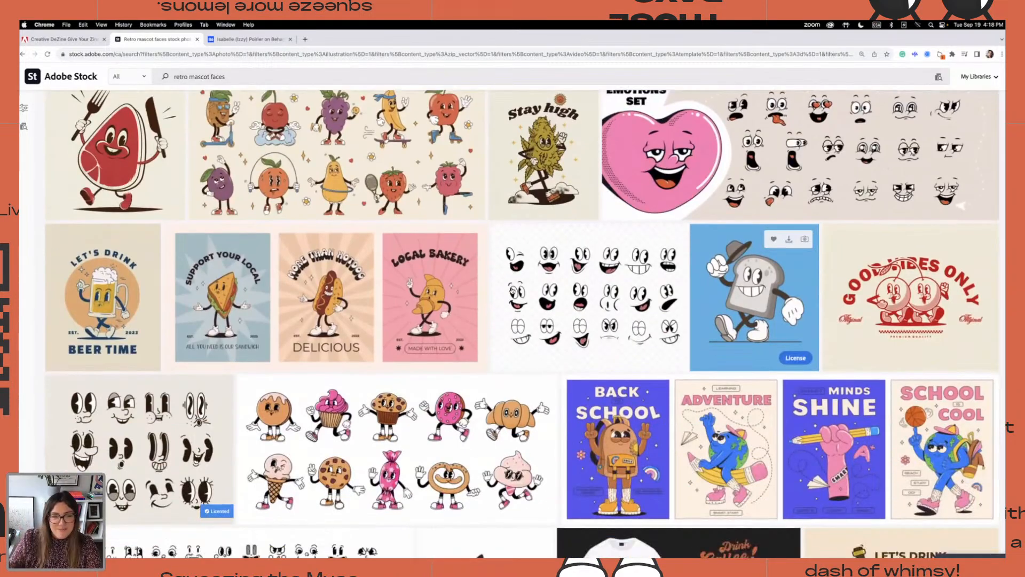
{"action": "scroll", "coordinate": [524, 321], "scroll_direction": "down", "scroll_amount": 7}
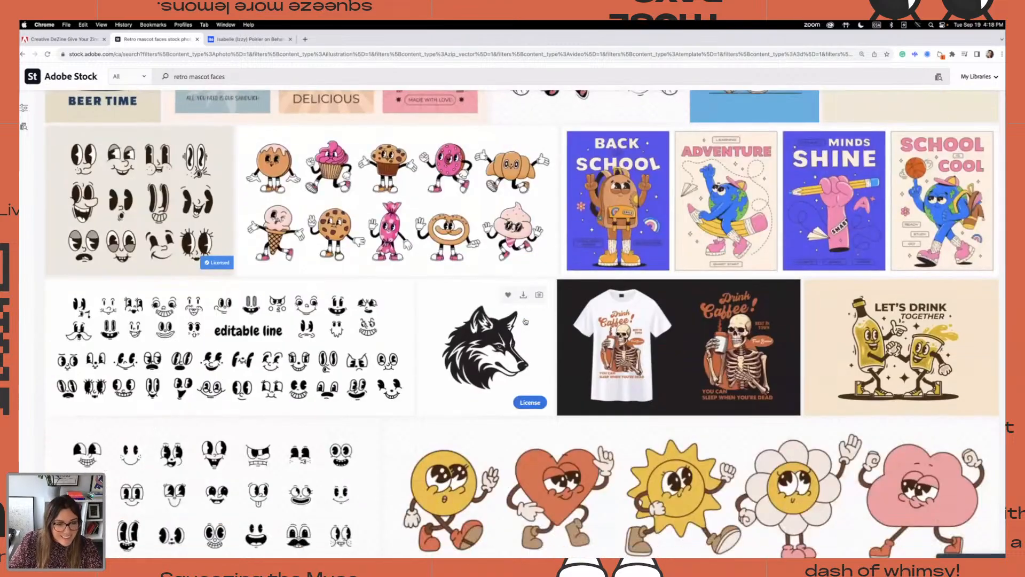
{"action": "scroll", "coordinate": [525, 321], "scroll_direction": "down", "scroll_amount": 3}
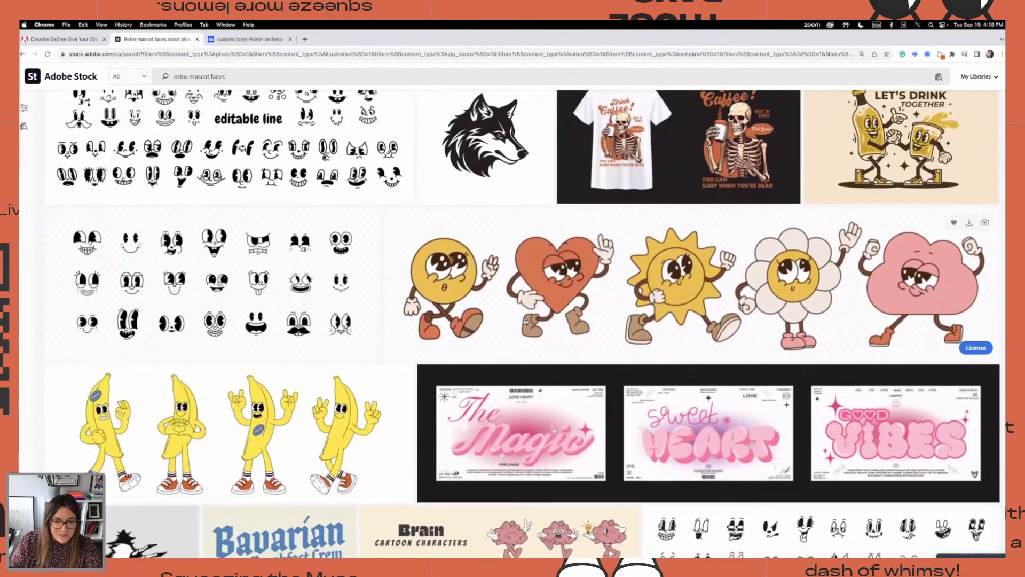
{"action": "scroll", "coordinate": [525, 321], "scroll_direction": "down", "scroll_amount": 3}
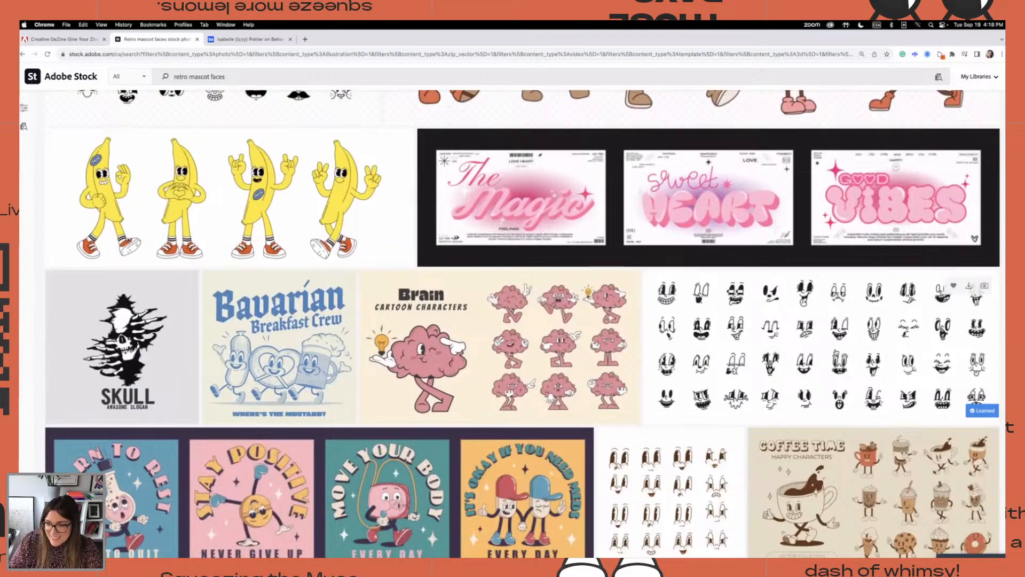
{"action": "scroll", "coordinate": [831, 349], "scroll_direction": "down", "scroll_amount": 4}
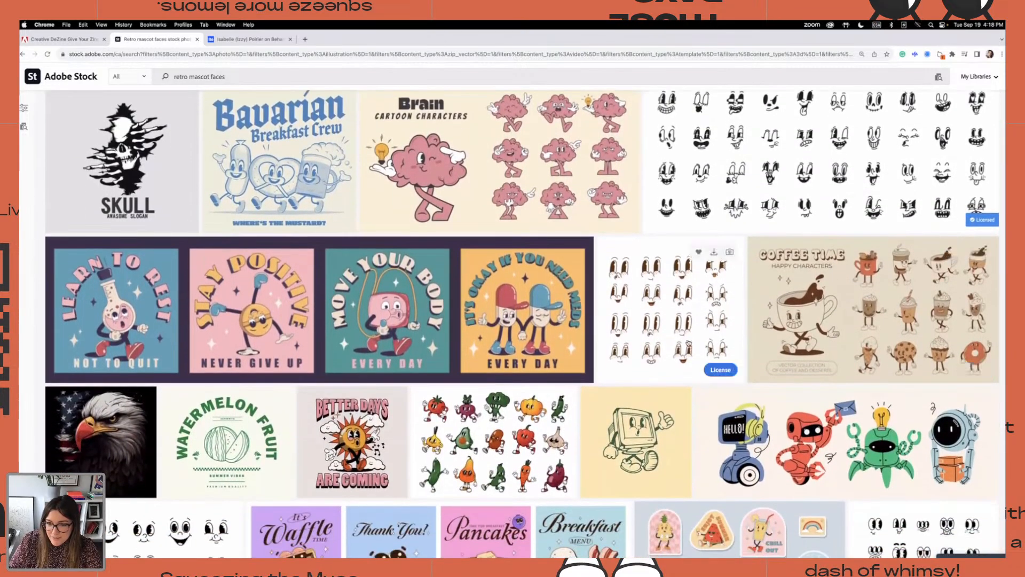
License the brown retro cartoon faces set with tall eyes and freckled cheeks, and download it as Vector (AI/EPS/SVG)
{"action": "left_click", "coordinate": [689, 343]}
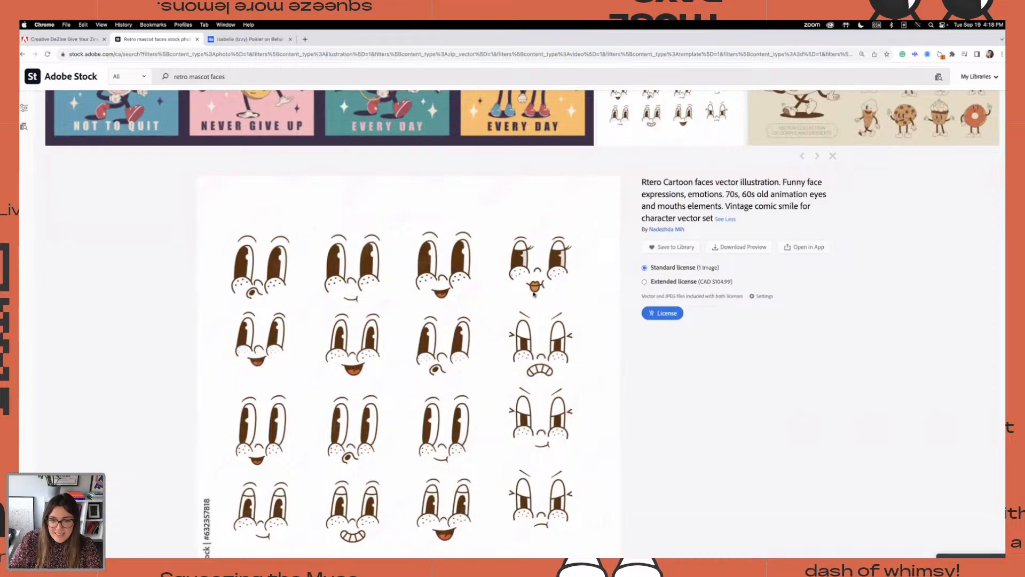
{"action": "scroll", "coordinate": [534, 293], "scroll_direction": "down", "scroll_amount": 1}
{"action": "left_click", "coordinate": [662, 274]}
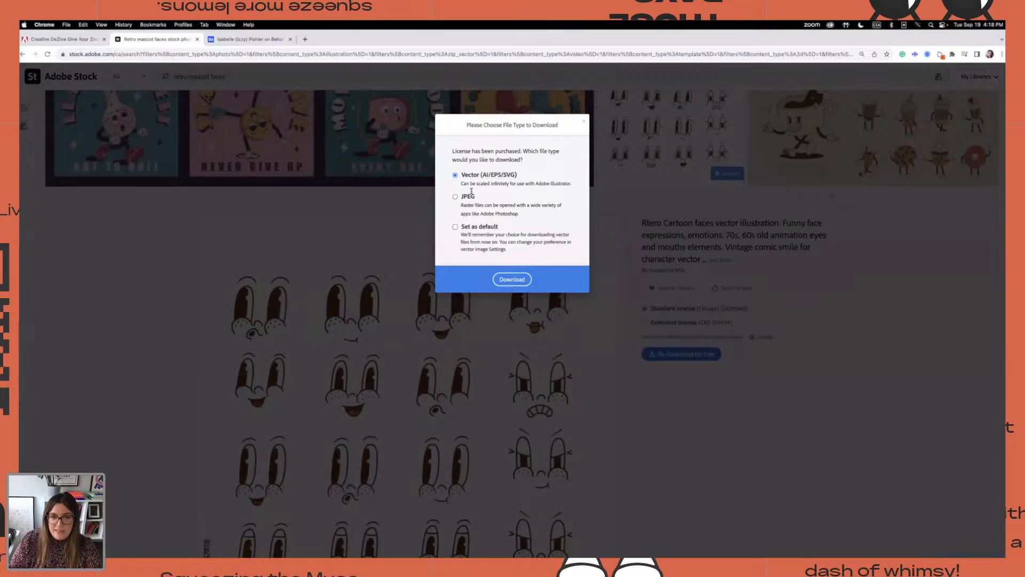
{"action": "left_click", "coordinate": [513, 285]}
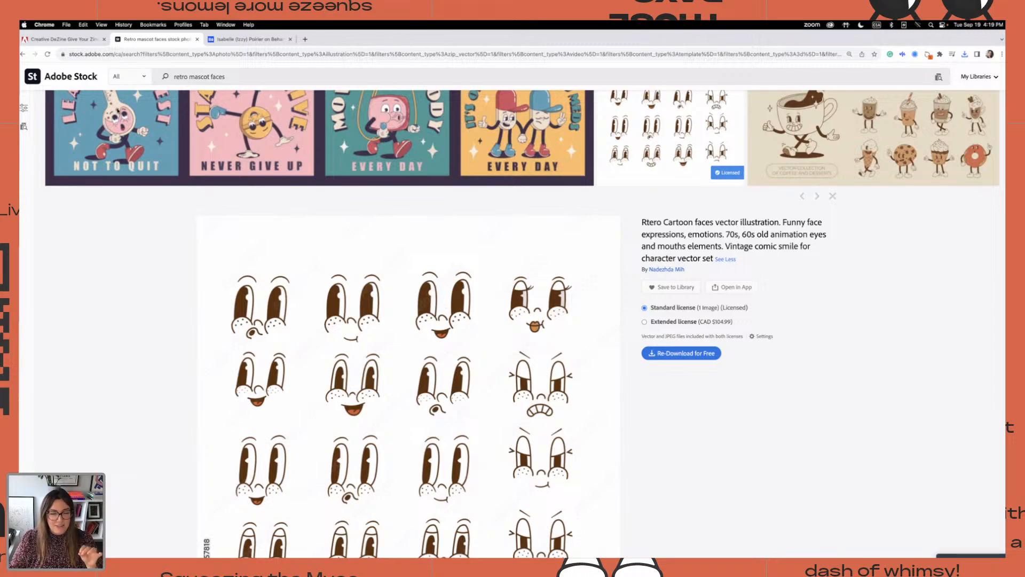
Switch back to Illustrator and view the whole half-lidded lashed face with its nose and smirk in Character Design 1
{"action": "mouse_move", "coordinate": [724, 556]}
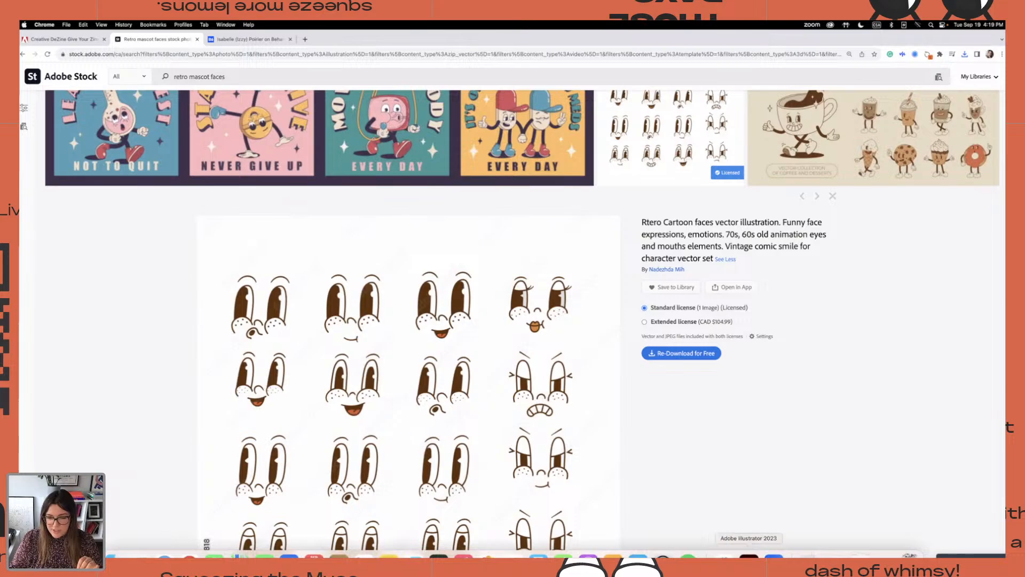
{"action": "left_click", "coordinate": [749, 557]}
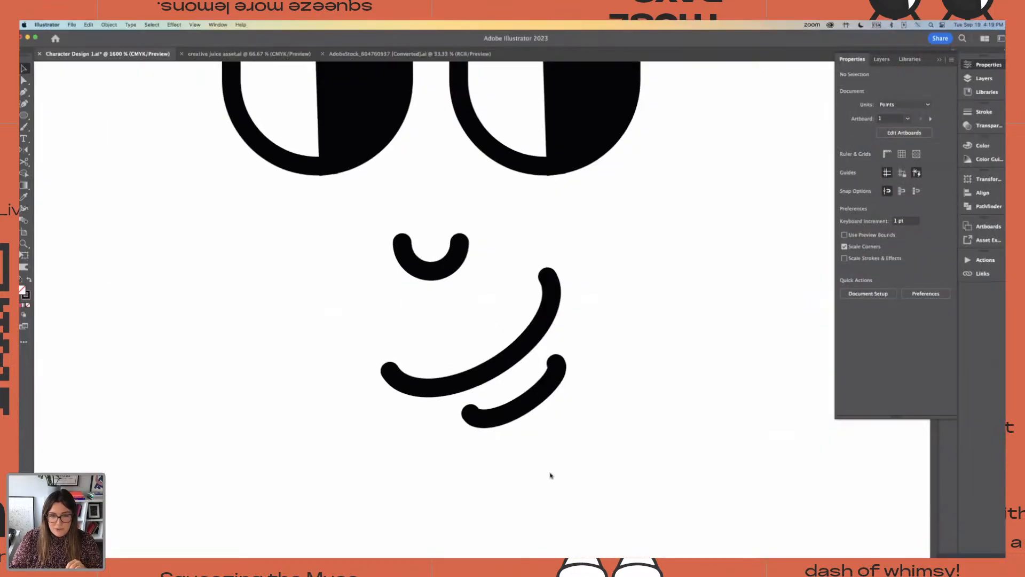
{"action": "key", "text": "super+z"}
{"action": "key", "text": "super+minus"}
{"action": "key", "text": "super+minus"}
{"action": "key", "text": "super+minus"}
{"action": "key", "text": "super+minus"}
{"action": "left_click_drag", "start_coordinate": [554, 475], "coordinate": [551, 473]}
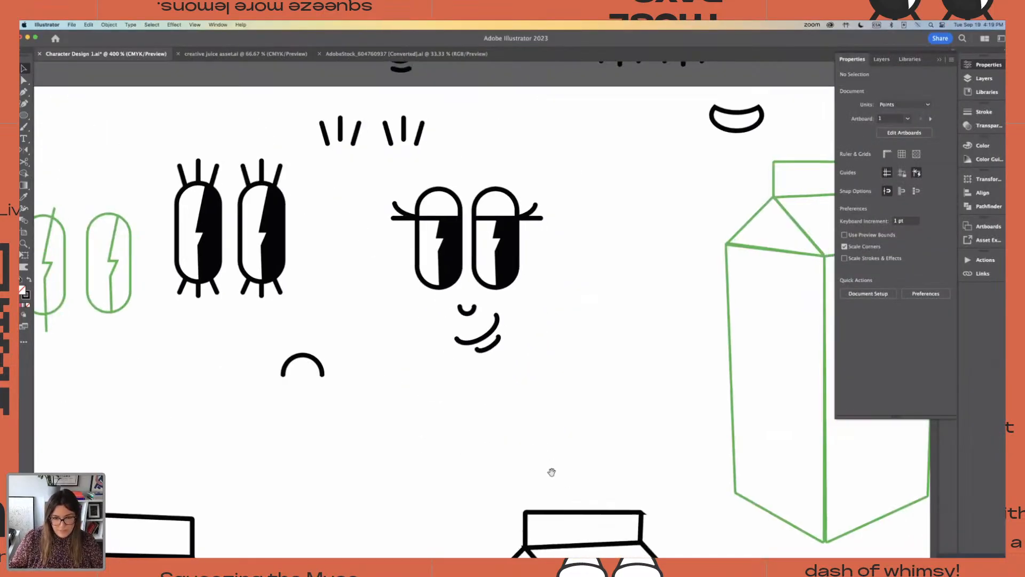
{"action": "mouse_move", "coordinate": [565, 378]}
{"action": "left_mouse_down"}
{"action": "mouse_move", "coordinate": [554, 417]}
{"action": "mouse_move", "coordinate": [524, 373]}
{"action": "left_mouse_up"}
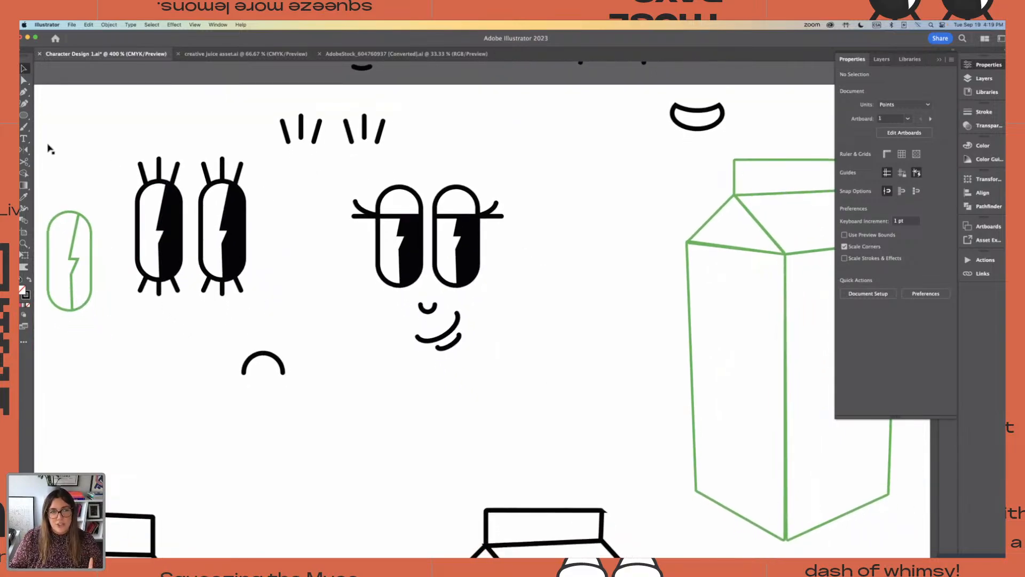
Open the downloaded AdobeStock_632357818 vector file from Downloads, declining to retain the 9-slice scaling option for symbols
{"action": "left_click", "coordinate": [70, 25]}
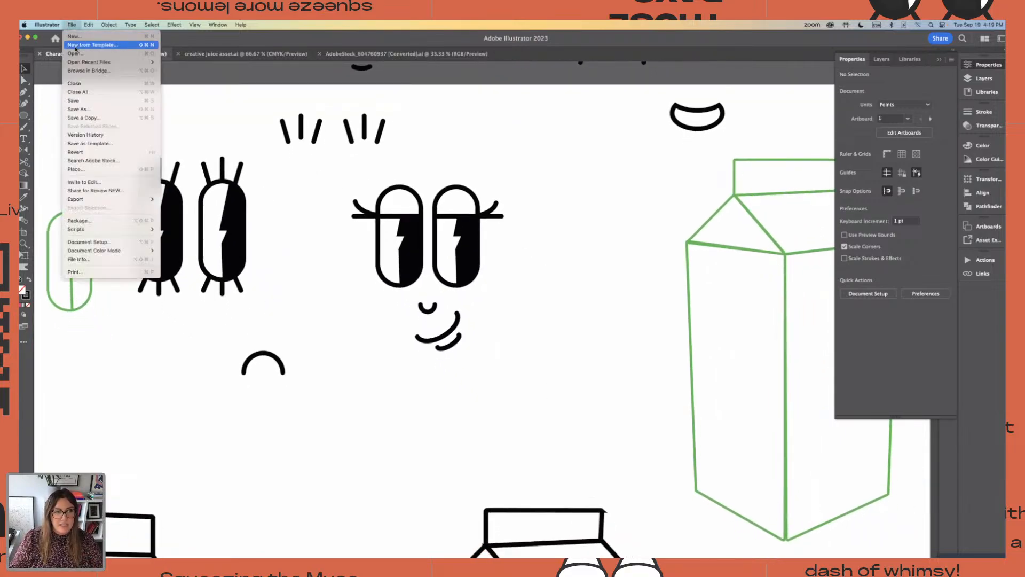
{"action": "left_click", "coordinate": [74, 54]}
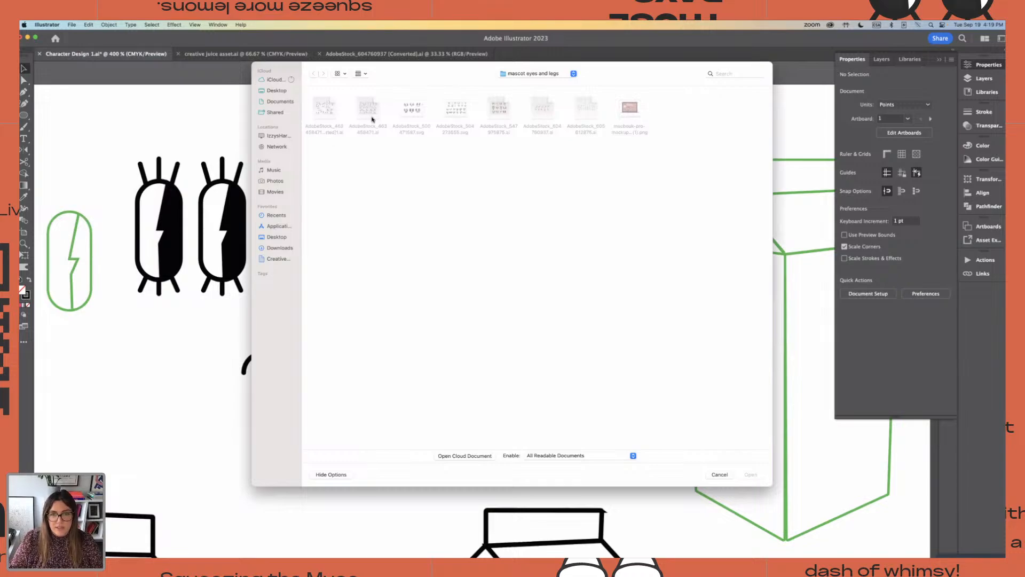
{"action": "left_click", "coordinate": [278, 247]}
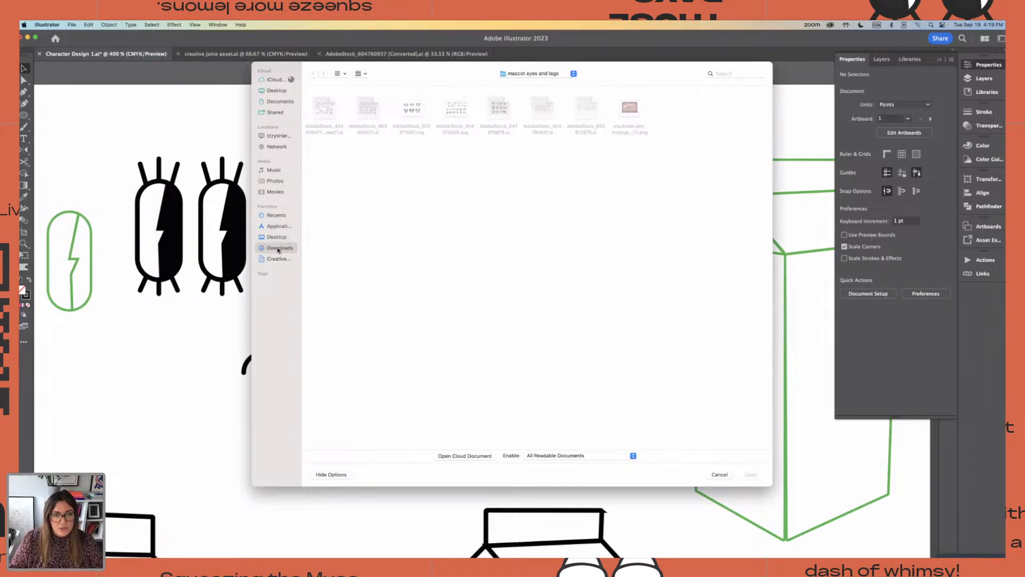
{"action": "left_click", "coordinate": [341, 74]}
{"action": "left_click", "coordinate": [348, 96]}
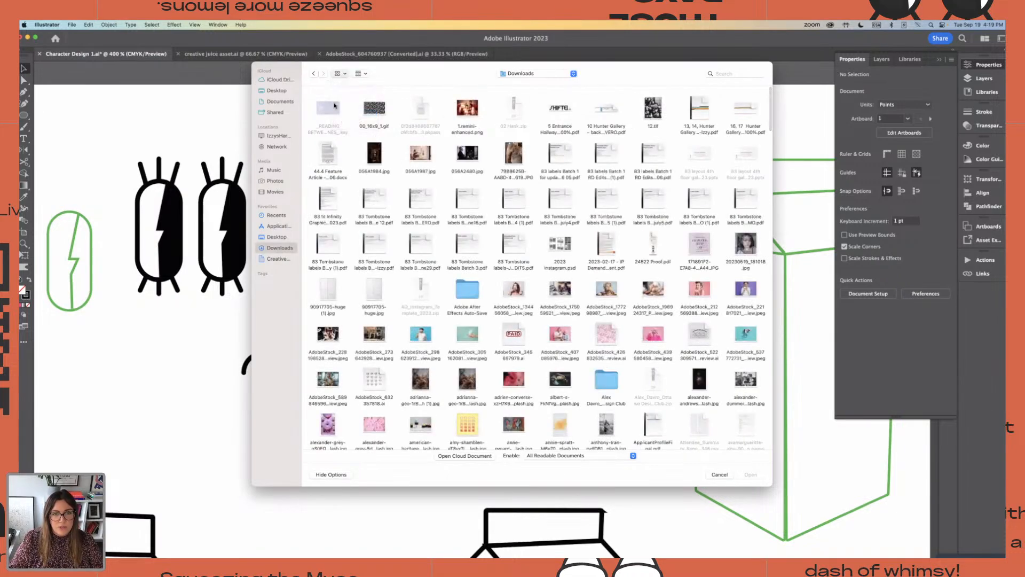
{"action": "left_click", "coordinate": [350, 102]}
{"action": "double_click", "coordinate": [350, 103]}
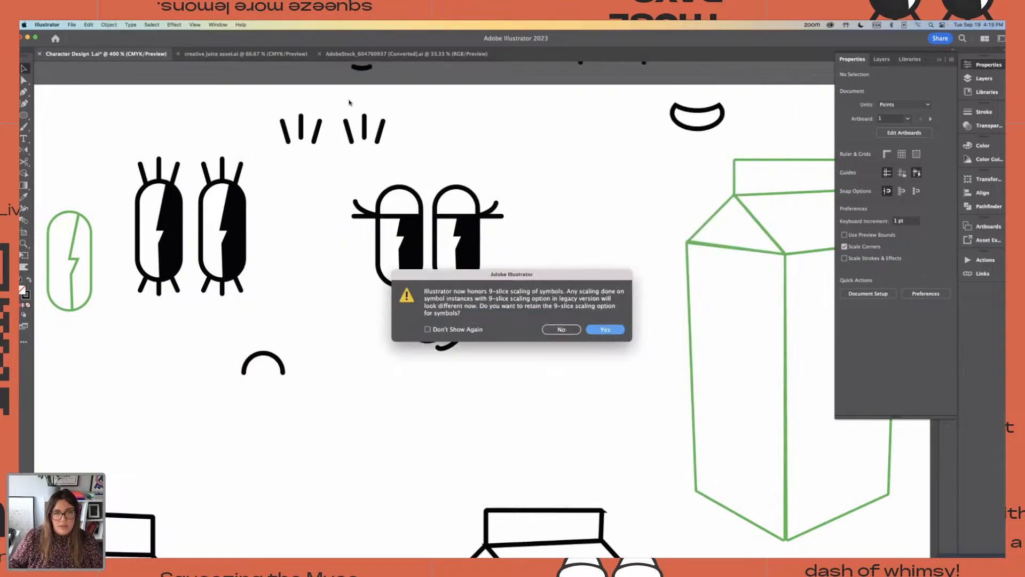
{"action": "left_click", "coordinate": [557, 330]}
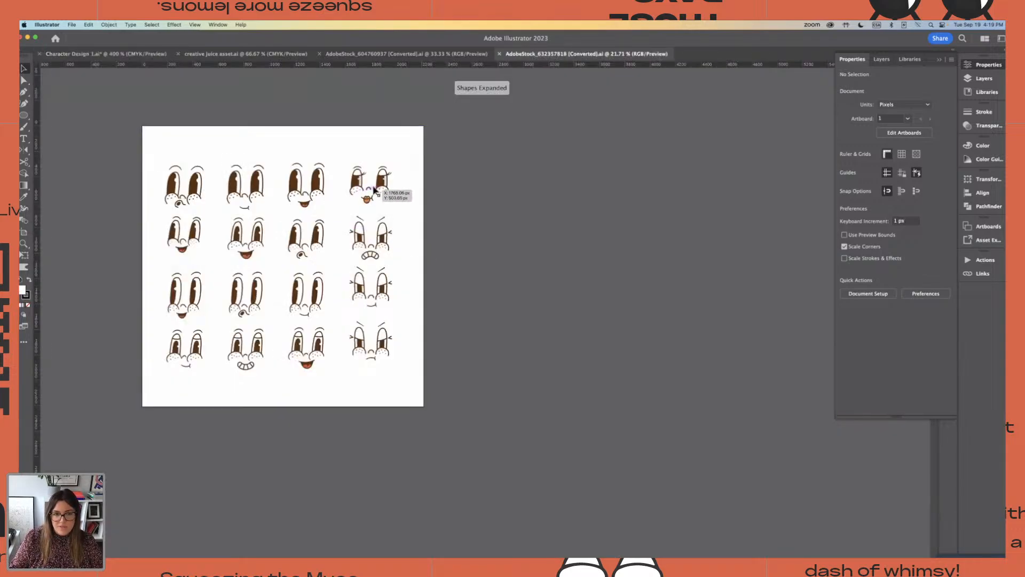
Scale the lashed face with the orange lips in the first row down to about 307 × 273 pt
{"action": "left_click", "coordinate": [373, 190]}
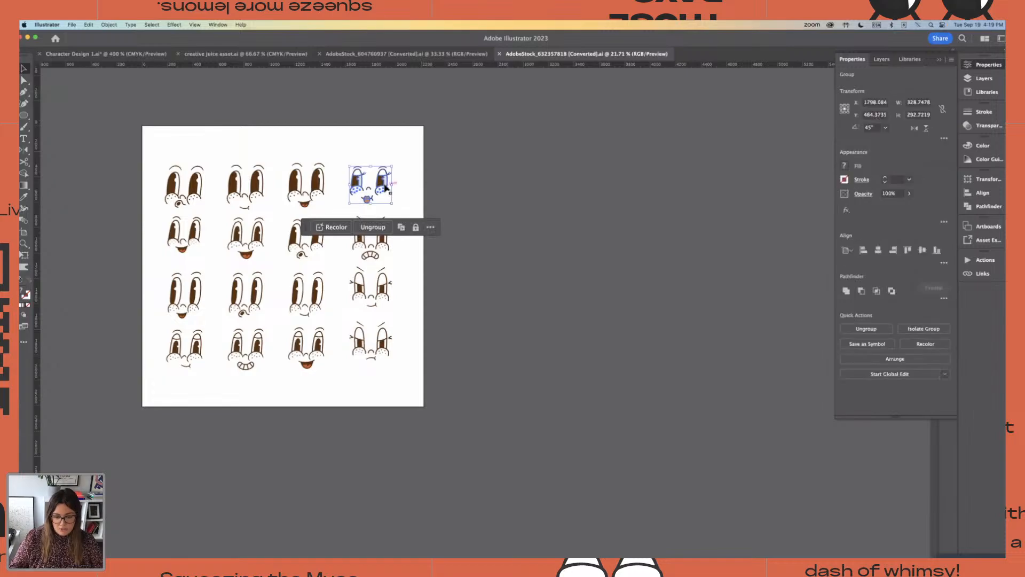
{"action": "key", "text": "super+equal"}
{"action": "key", "text": "super+equal"}
{"action": "key", "text": "super+equal"}
{"action": "key", "text": "super+equal"}
{"action": "key", "text": "super+equal"}
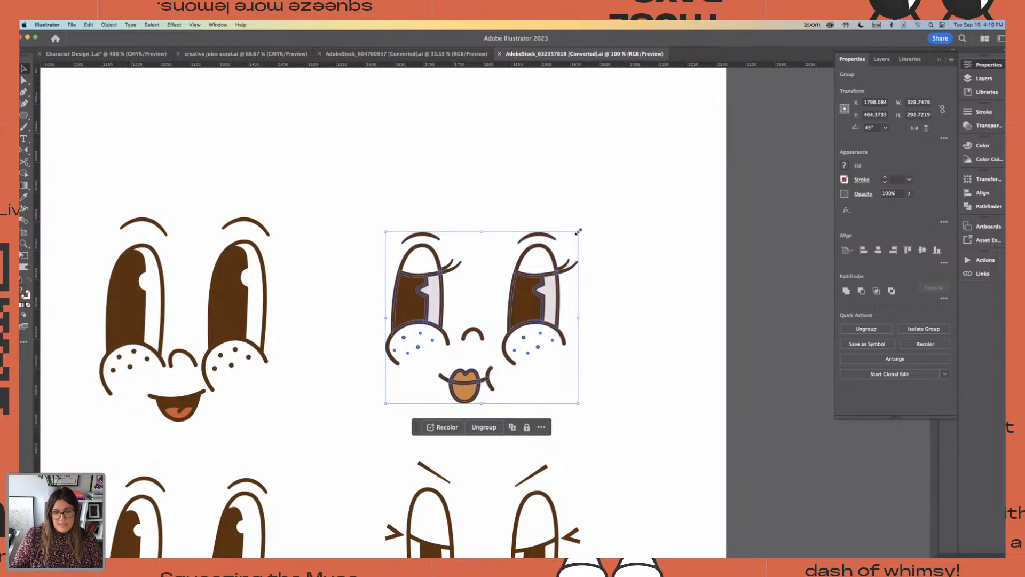
{"action": "left_click_drag", "start_coordinate": [578, 231], "coordinate": [602, 245]}
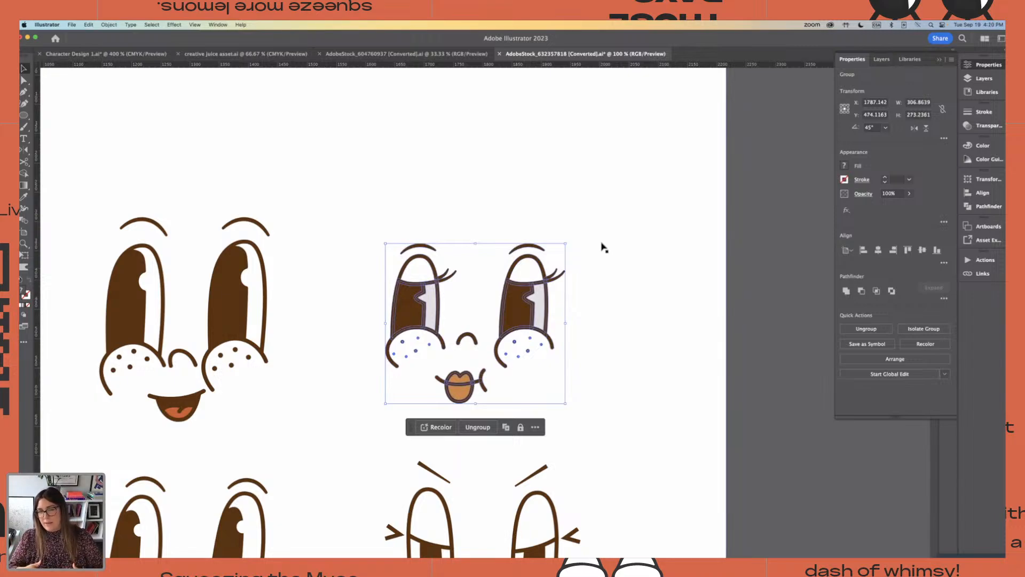
Copy the resized lashed face with orange lips and paste it into the Character Design 1 document
{"action": "key", "text": "super+minus"}
{"action": "key", "text": "super+minus"}
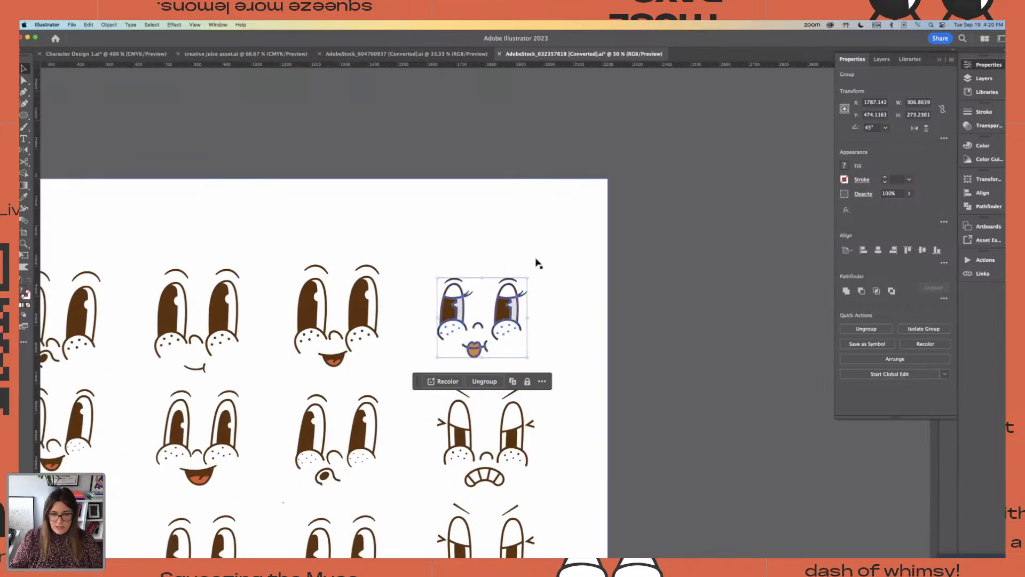
{"action": "left_click", "coordinate": [437, 251]}
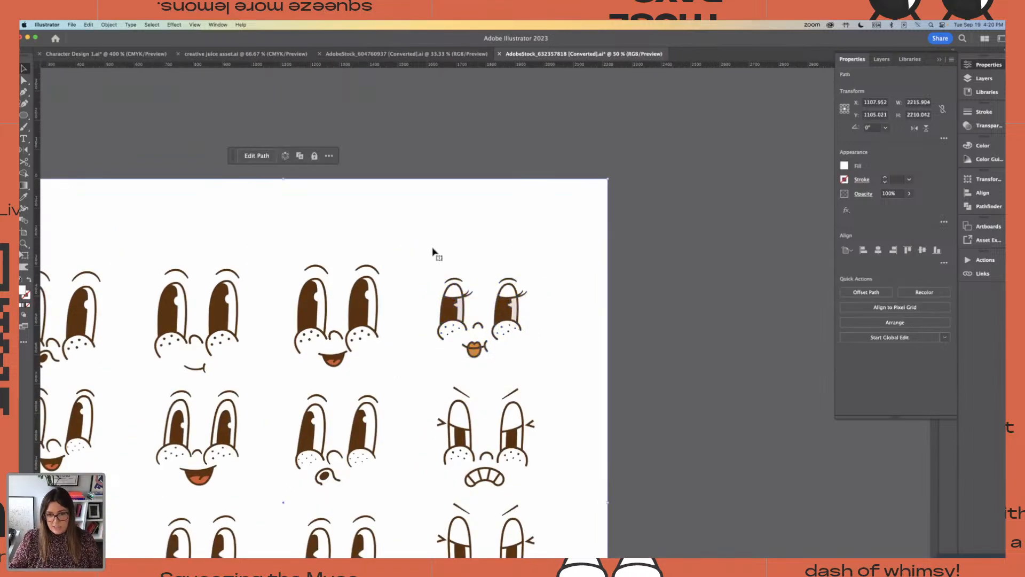
{"action": "left_click", "coordinate": [480, 354]}
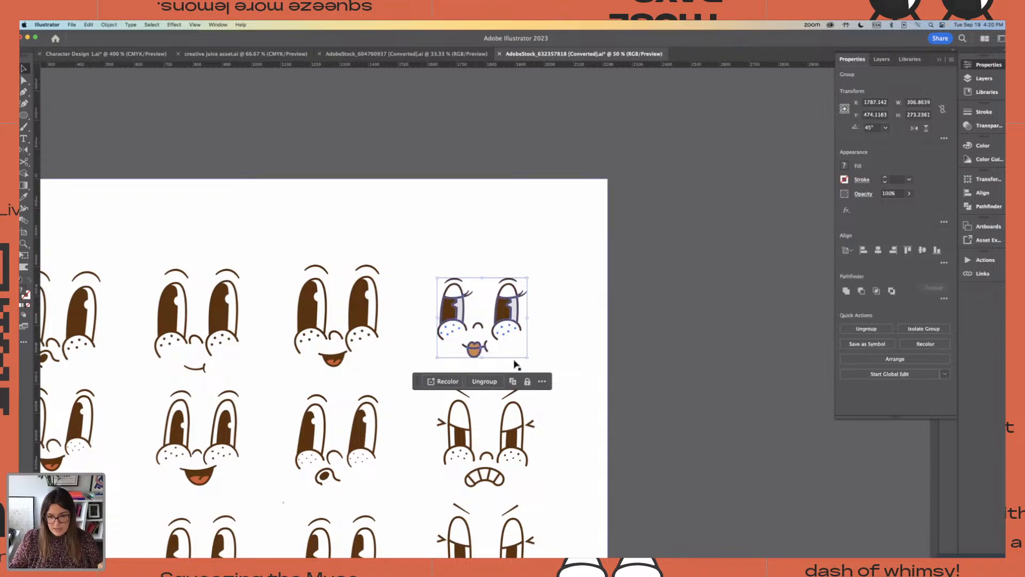
{"action": "left_click", "coordinate": [80, 53]}
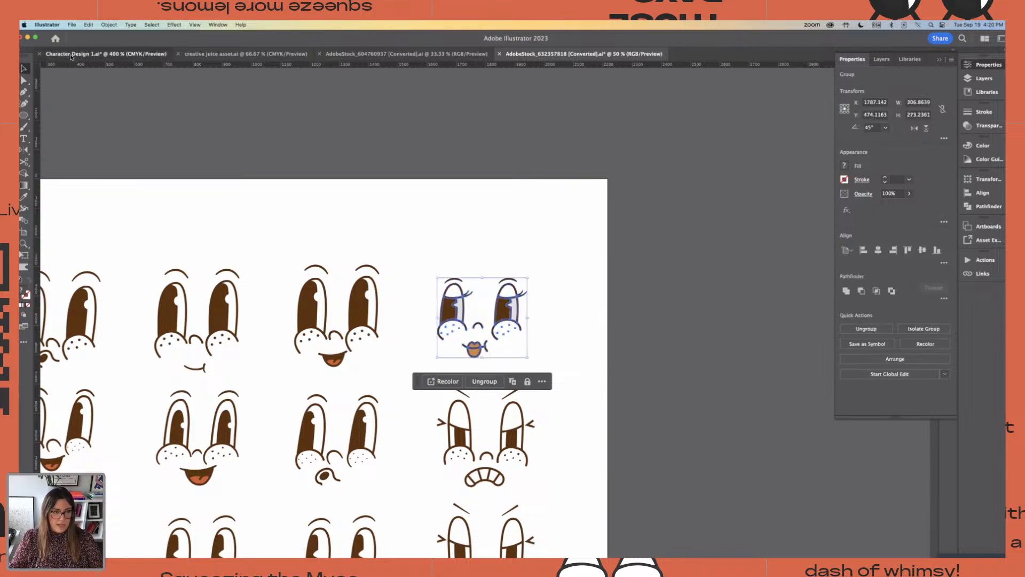
{"action": "key", "text": "super+minus"}
{"action": "key", "text": "super+v"}
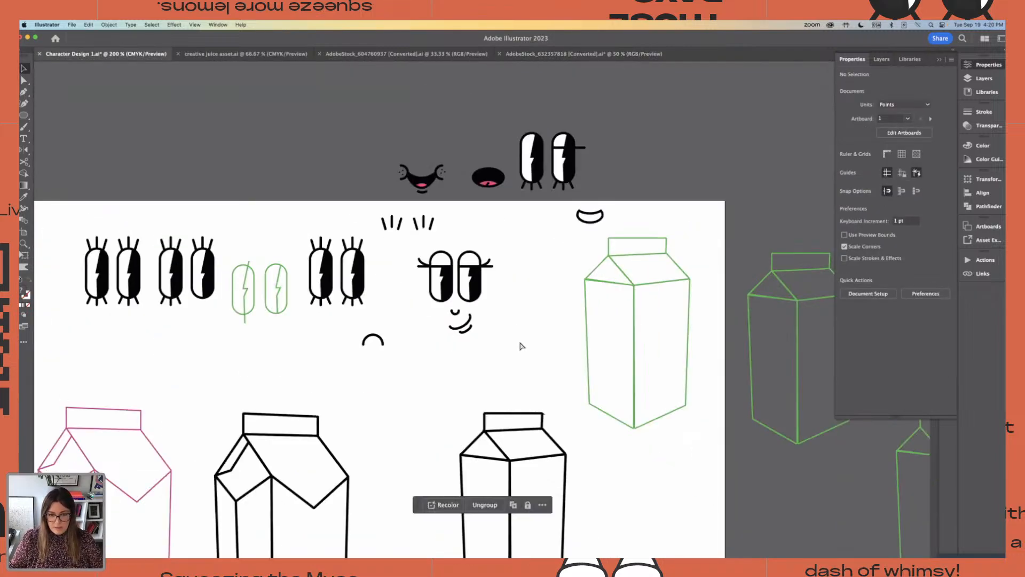
Shrink the pasted brown face proportionally to about 83 × 74 pt
{"action": "key", "text": "super+minus"}
{"action": "key", "text": "super+minus"}
{"action": "key", "text": "super+minus"}
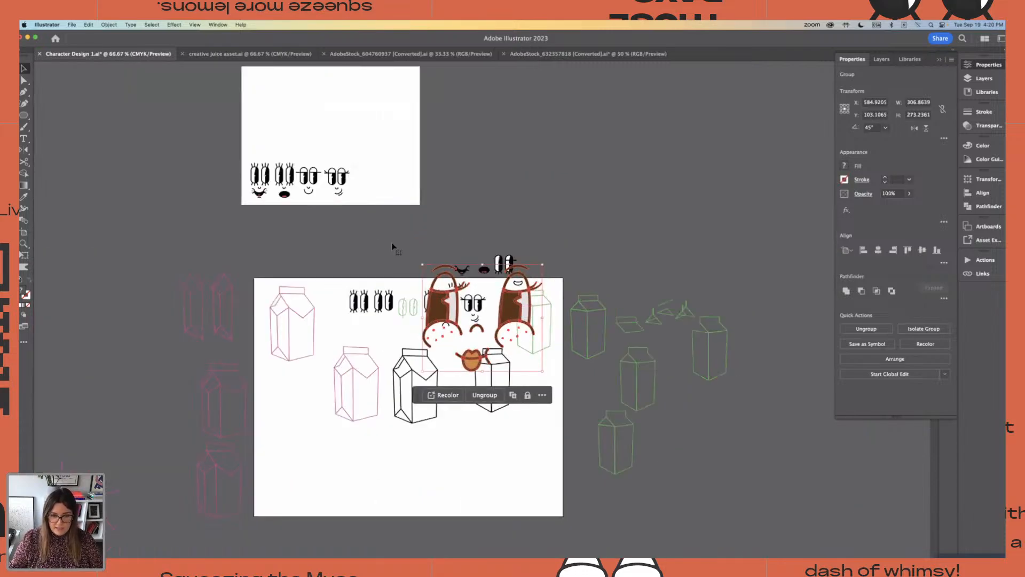
{"action": "left_click_drag", "start_coordinate": [422, 264], "coordinate": [474, 350]}
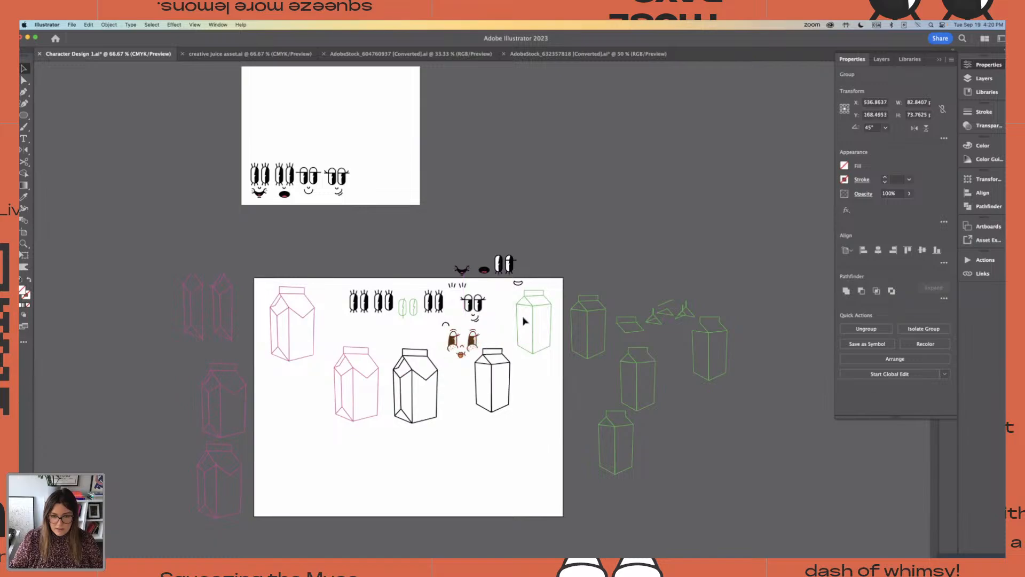
Move the green outlined milk carton off the main artboard onto the empty canvas above it
{"action": "left_click", "coordinate": [527, 305]}
{"action": "left_click", "coordinate": [526, 304]}
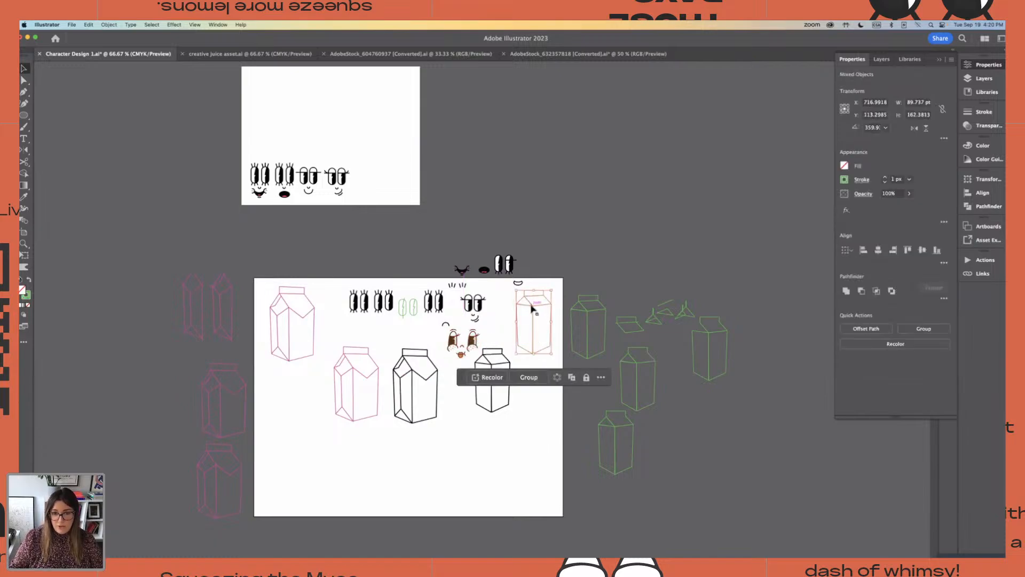
{"action": "left_click_drag", "start_coordinate": [534, 308], "coordinate": [553, 199]}
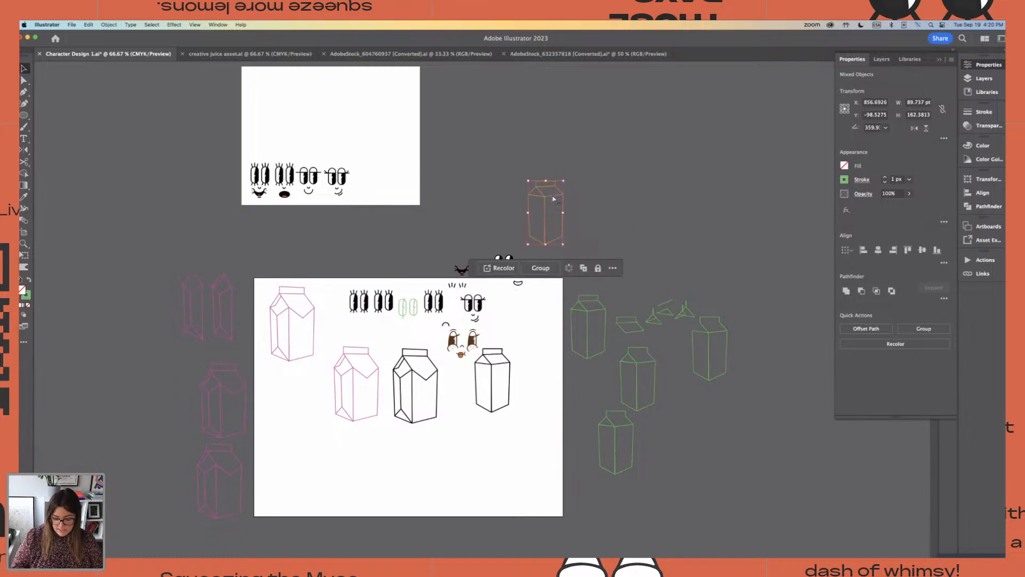
Move the small black arc aside and place the brown face in the cleared space beside the half-lidded lashed face
{"action": "key", "text": "super+equal"}
{"action": "key", "text": "super+equal"}
{"action": "key", "text": "super+equal"}
{"action": "scroll", "coordinate": [288, 458], "scroll_direction": "down", "scroll_amount": 10}
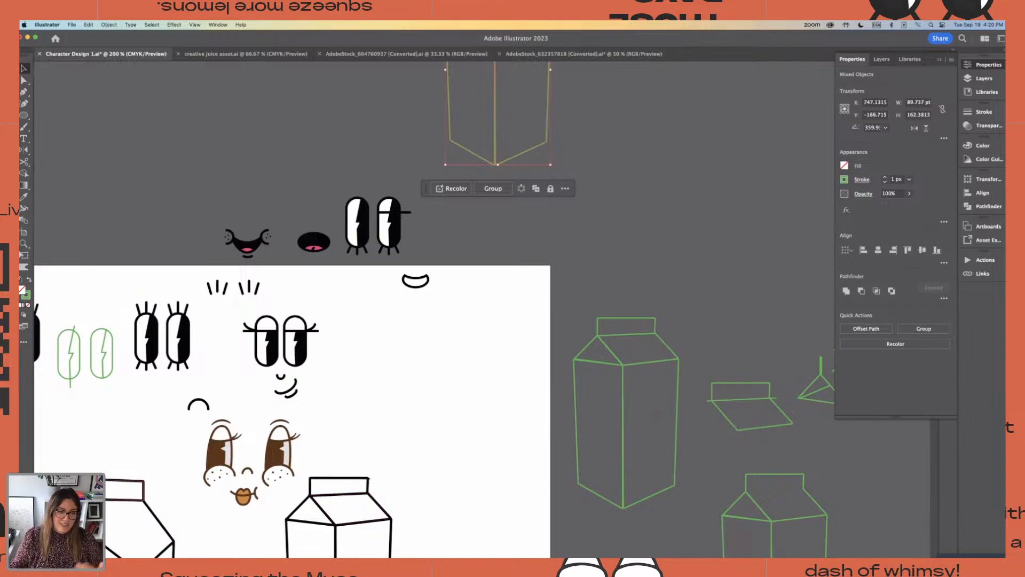
{"action": "left_click_drag", "start_coordinate": [206, 404], "coordinate": [159, 399]}
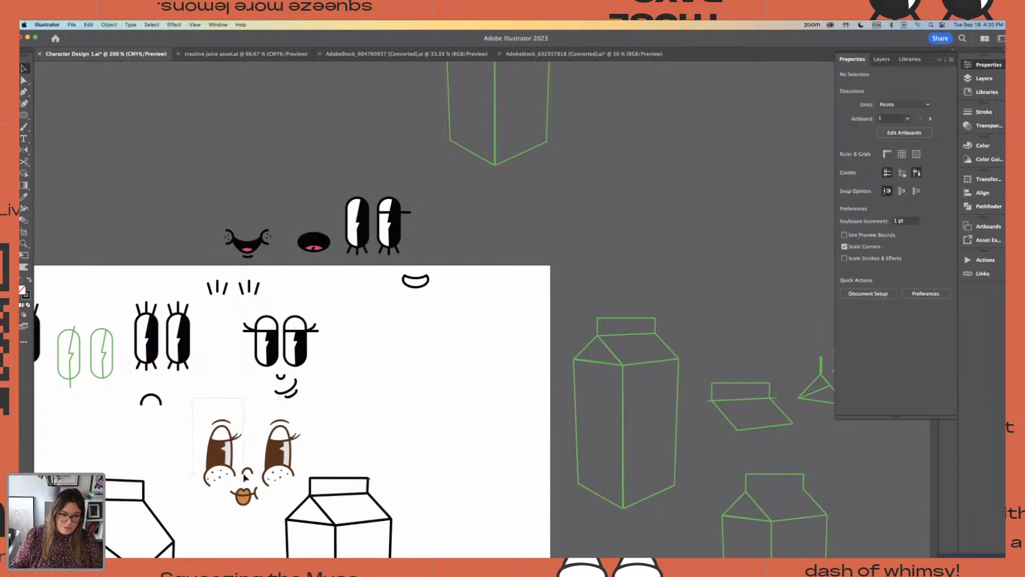
{"action": "left_click", "coordinate": [282, 469]}
{"action": "left_click_drag", "start_coordinate": [282, 469], "coordinate": [459, 395]}
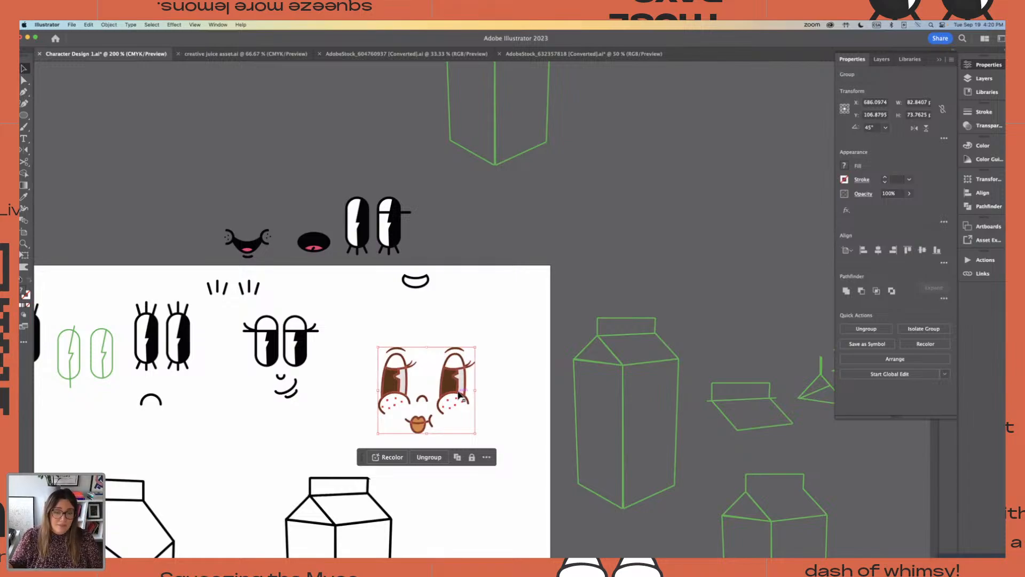
Ungroup the brown face and move its lips and mouth line away from the eyes, to the empty area beside the face
{"action": "key", "text": "super+equal"}
{"action": "key", "text": "super+equal"}
{"action": "key", "text": "super+equal"}
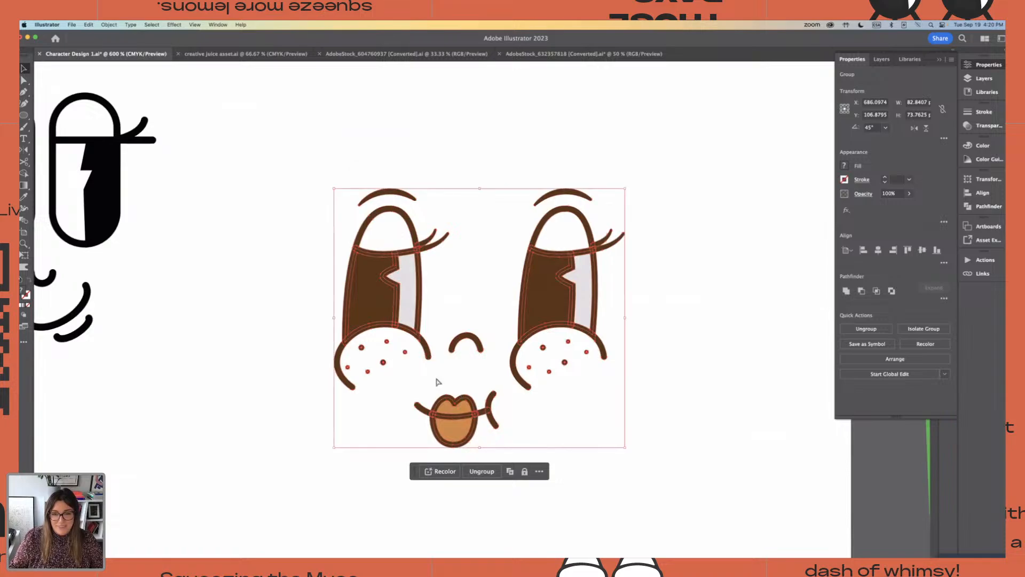
{"action": "left_click", "coordinate": [276, 300]}
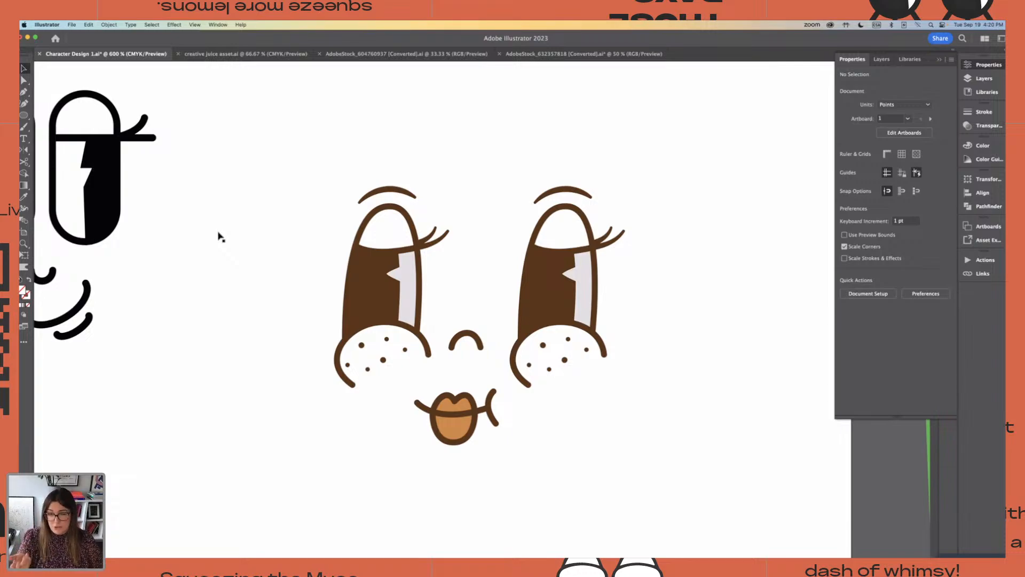
{"action": "scroll", "coordinate": [251, 267], "scroll_direction": "down", "scroll_amount": 5}
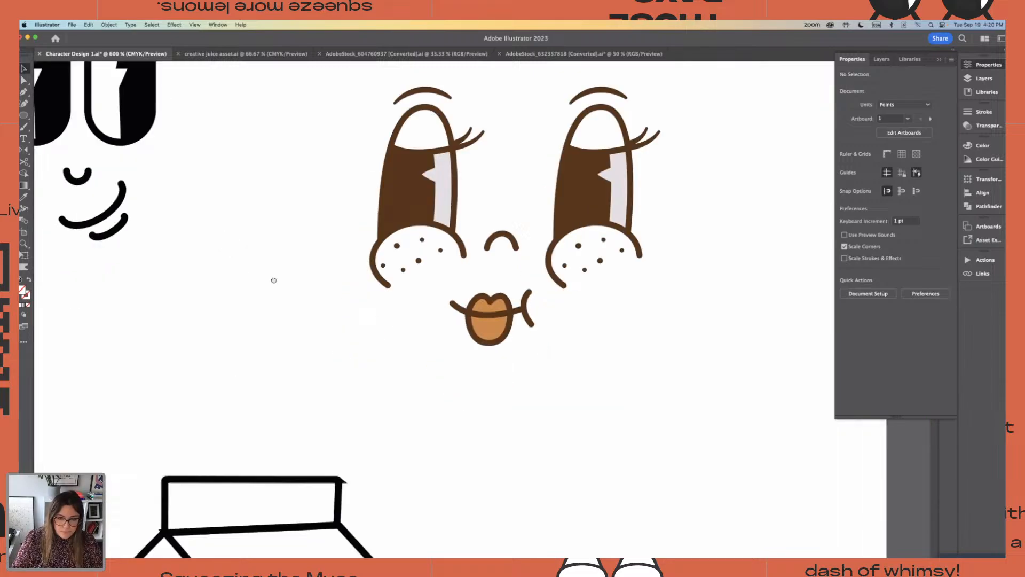
{"action": "left_click", "coordinate": [487, 310]}
{"action": "key", "text": "super+shift+g"}
{"action": "left_click", "coordinate": [438, 319]}
{"action": "left_click_drag", "start_coordinate": [434, 303], "coordinate": [546, 343]}
{"action": "left_click_drag", "start_coordinate": [528, 309], "coordinate": [287, 314]}
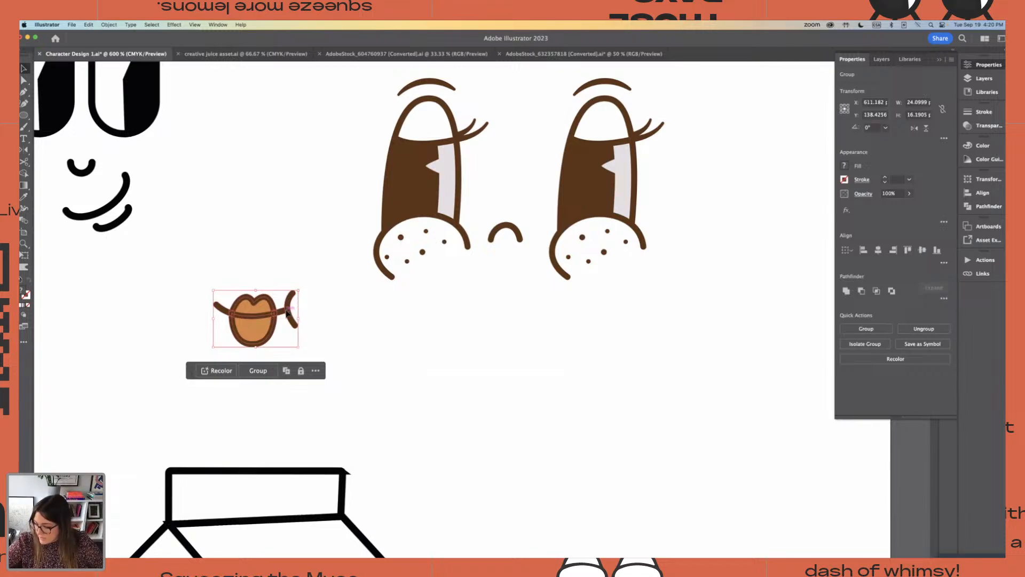
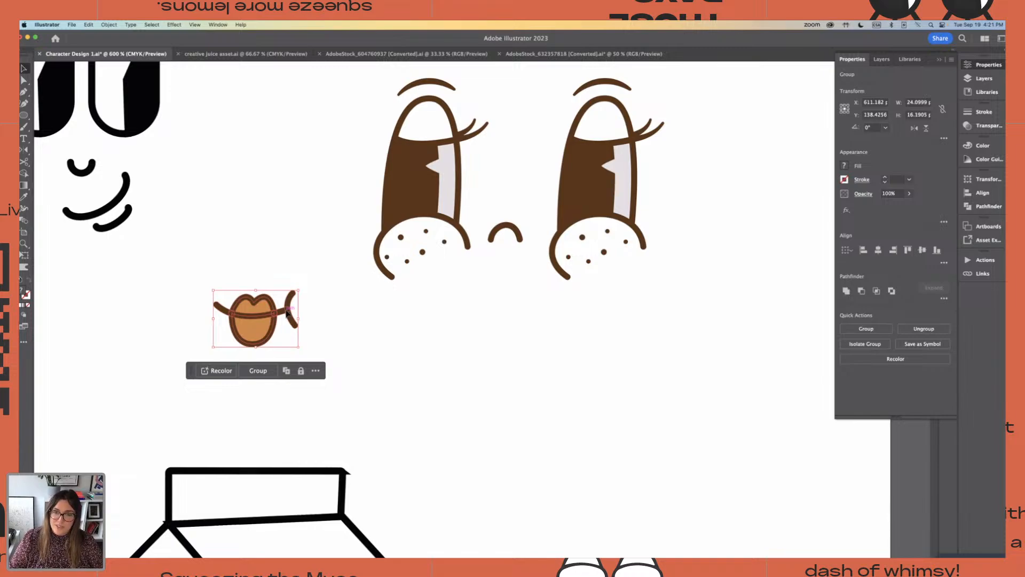
{"action": "left_click", "coordinate": [231, 254]}
{"action": "left_click_drag", "start_coordinate": [181, 256], "coordinate": [310, 282]}
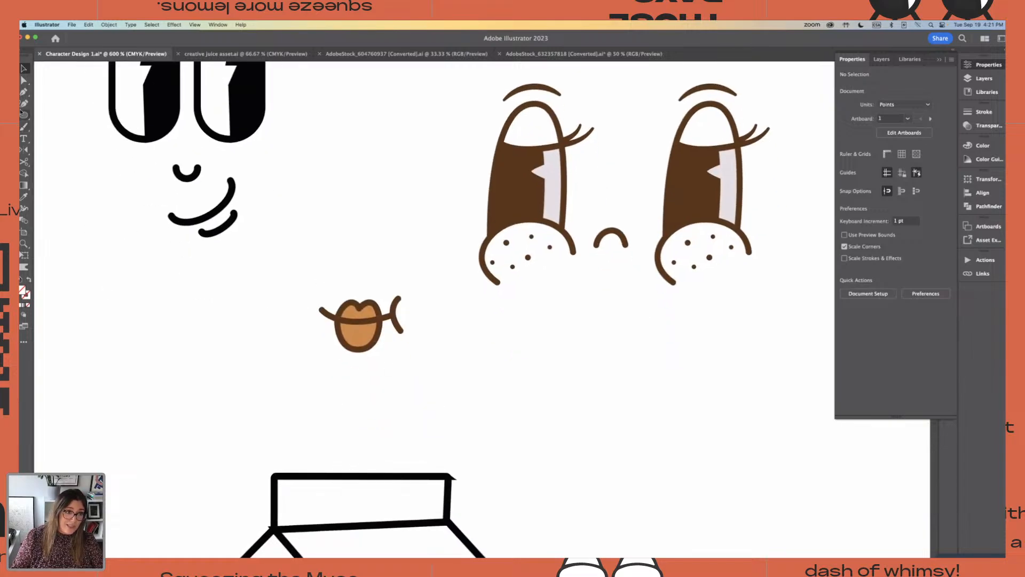
{"action": "left_click", "coordinate": [23, 94]}
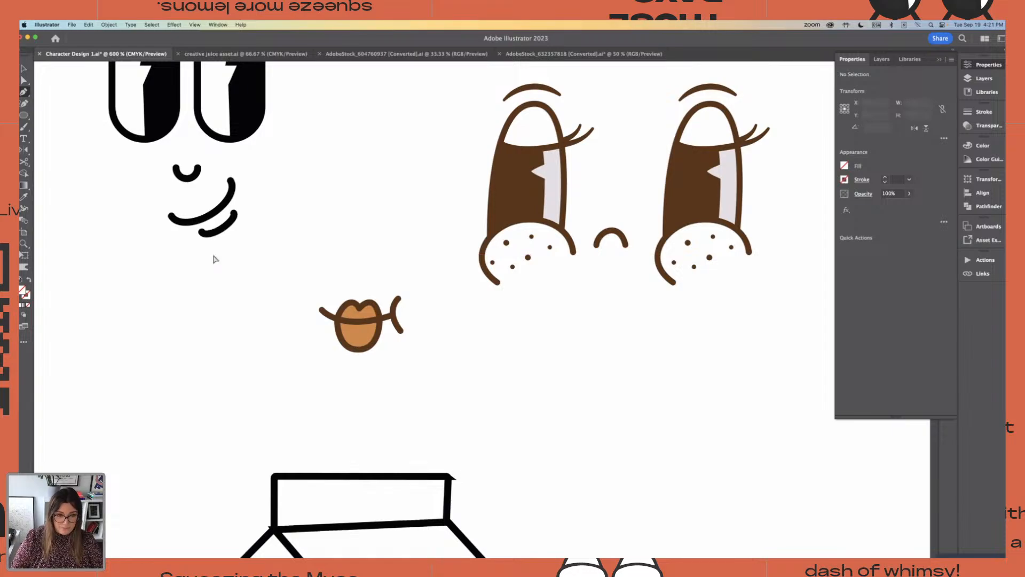
{"action": "key", "text": "v"}
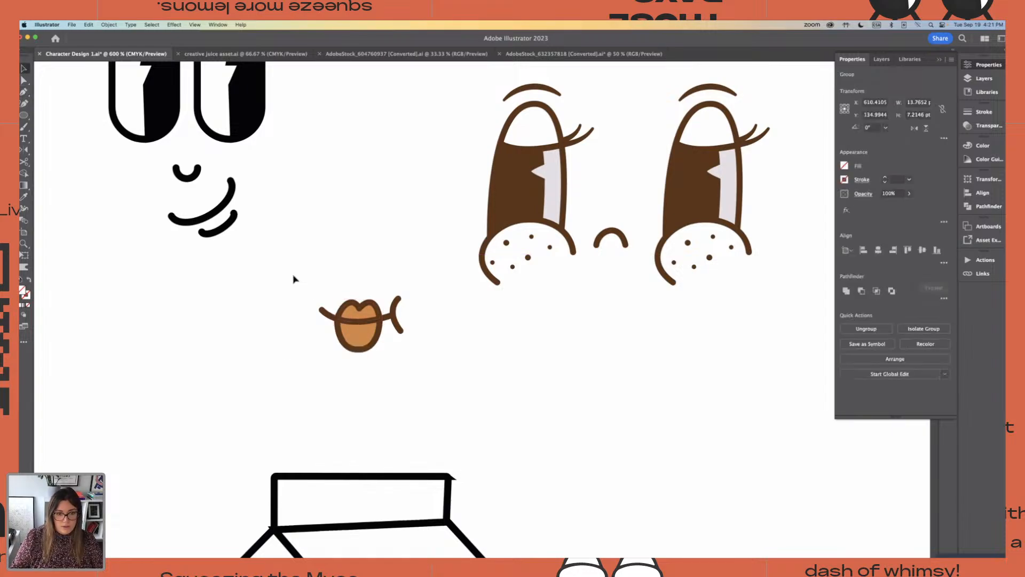
{"action": "left_click_drag", "start_coordinate": [293, 277], "coordinate": [442, 376]}
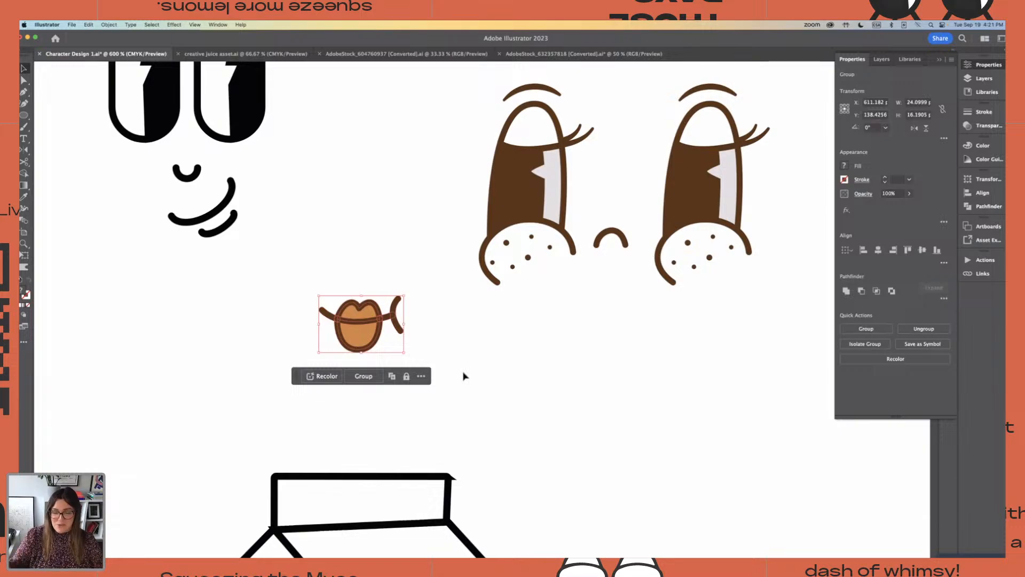
{"action": "left_click", "coordinate": [510, 393]}
Trace the brown mouth line across the lips with the Pen tool as one curved path ending at the small cheek arc
{"action": "key", "text": "super+equal"}
{"action": "key", "text": "super+equal"}
{"action": "key", "text": "super+equal"}
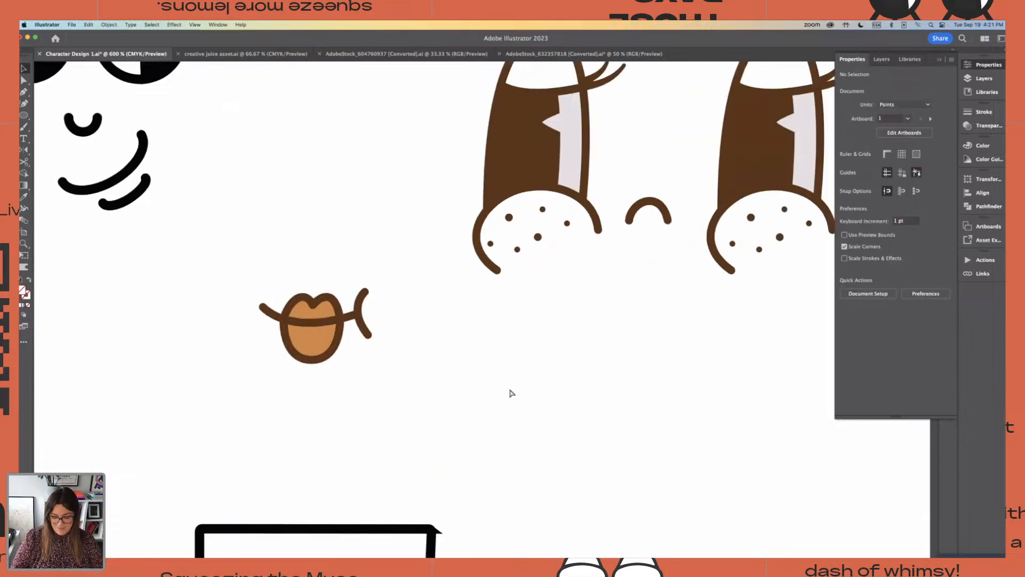
{"action": "scroll", "coordinate": [492, 384], "scroll_direction": "left", "scroll_amount": 5}
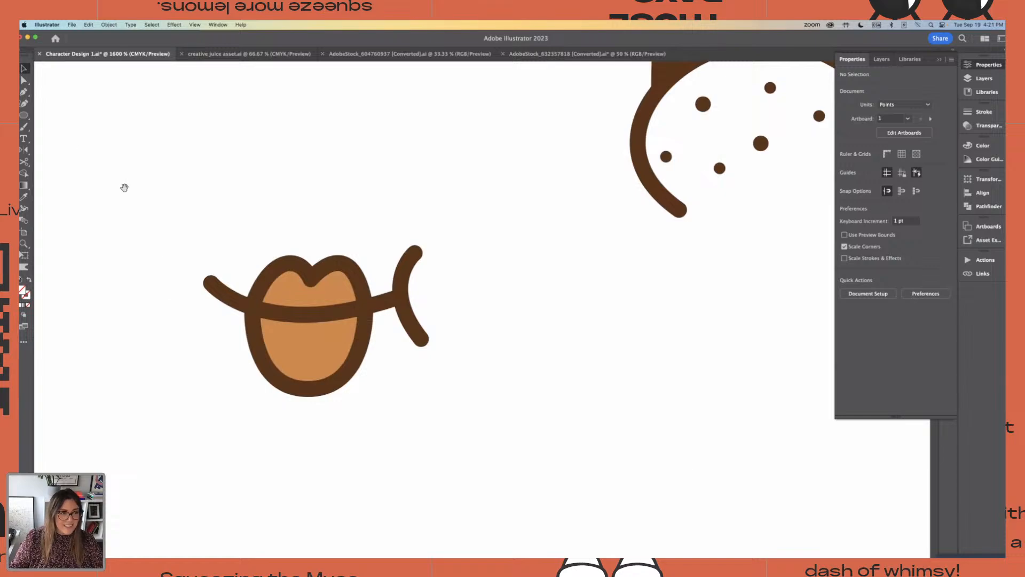
{"action": "left_click", "coordinate": [25, 92]}
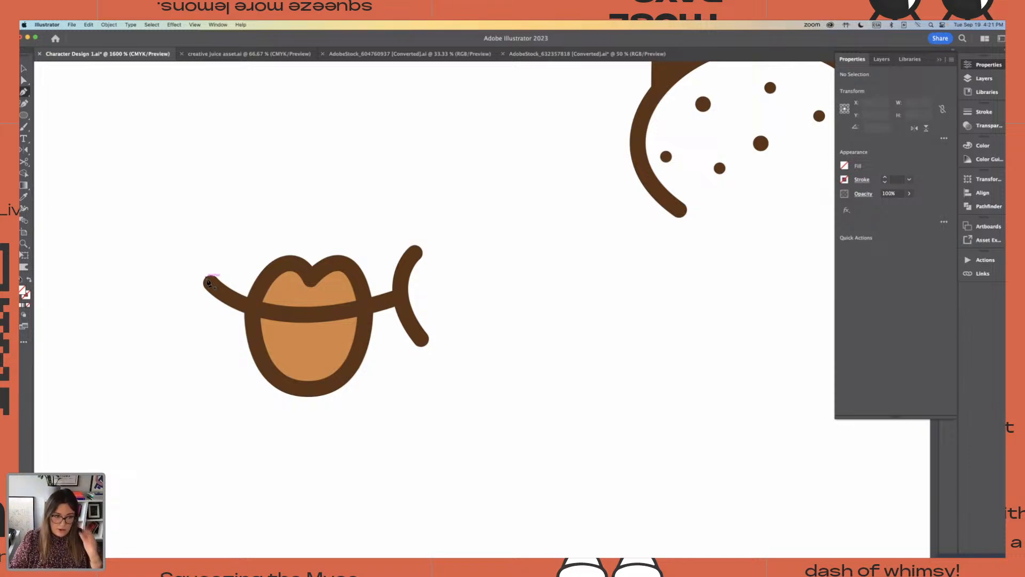
{"action": "left_click", "coordinate": [204, 278]}
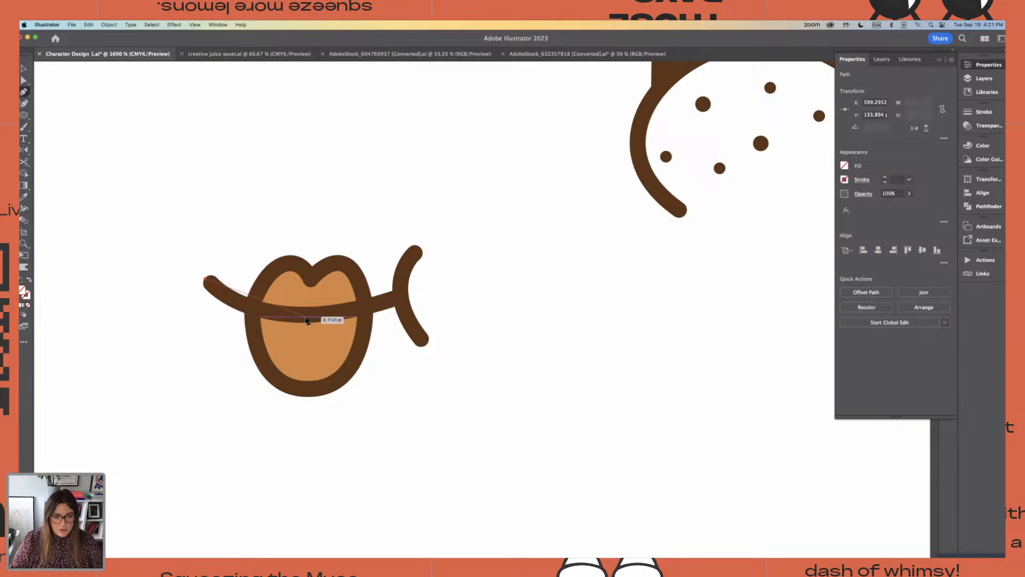
{"action": "left_click_drag", "start_coordinate": [305, 315], "coordinate": [370, 313]}
{"action": "left_click", "coordinate": [404, 297]}
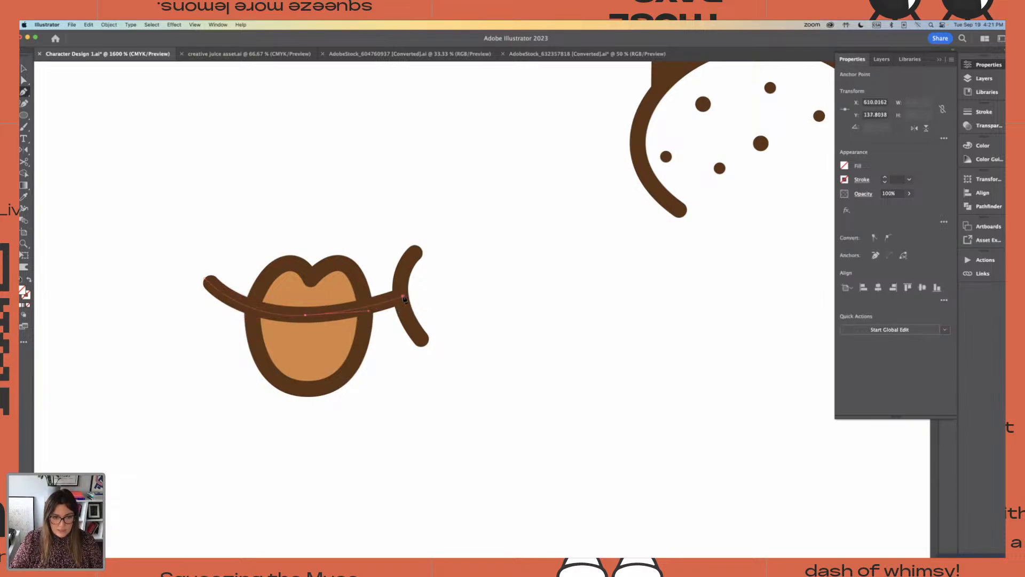
Give the traced mouth line the black 2 px stroke sampled from the smile of the neighbouring black face
{"action": "key", "text": "super+minus"}
{"action": "key", "text": "super+minus"}
{"action": "key", "text": "super+minus"}
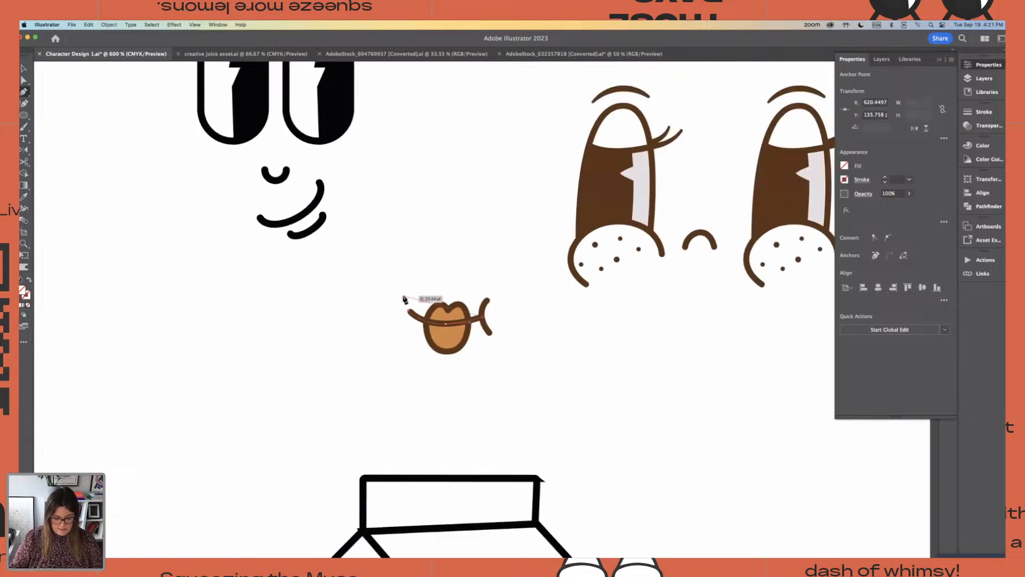
{"action": "key", "text": "i"}
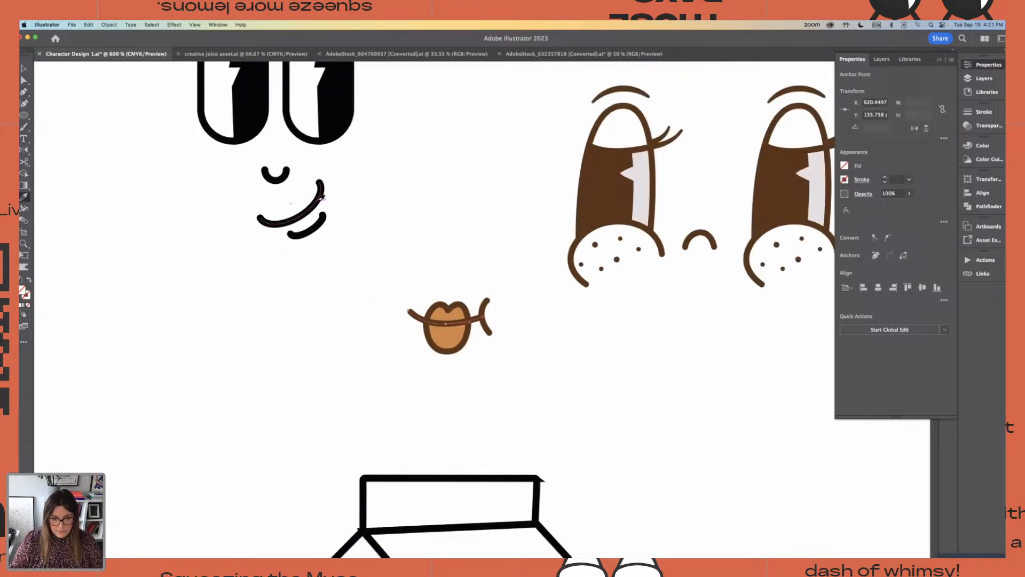
{"action": "left_click", "coordinate": [319, 199]}
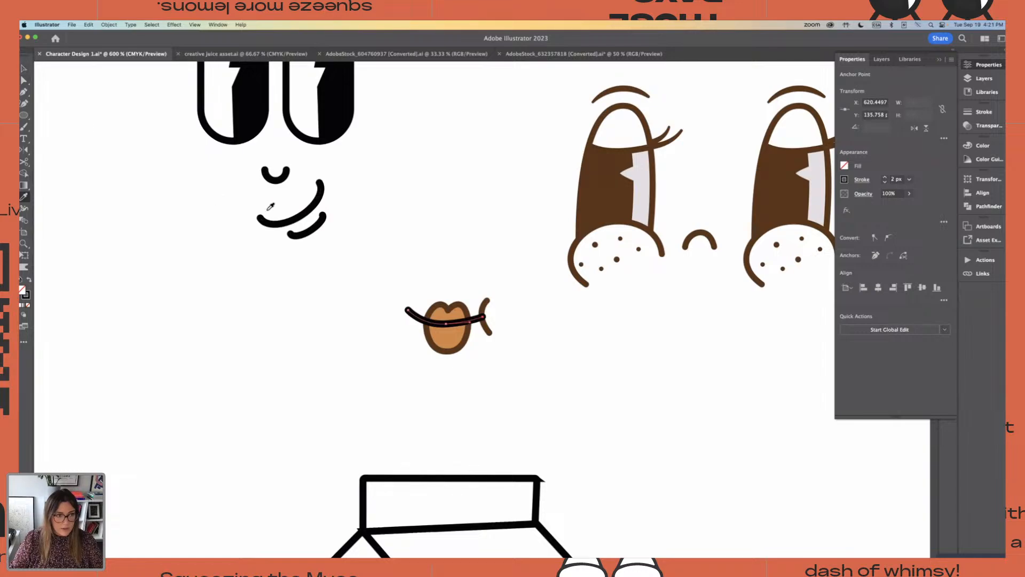
{"action": "left_click", "coordinate": [23, 69]}
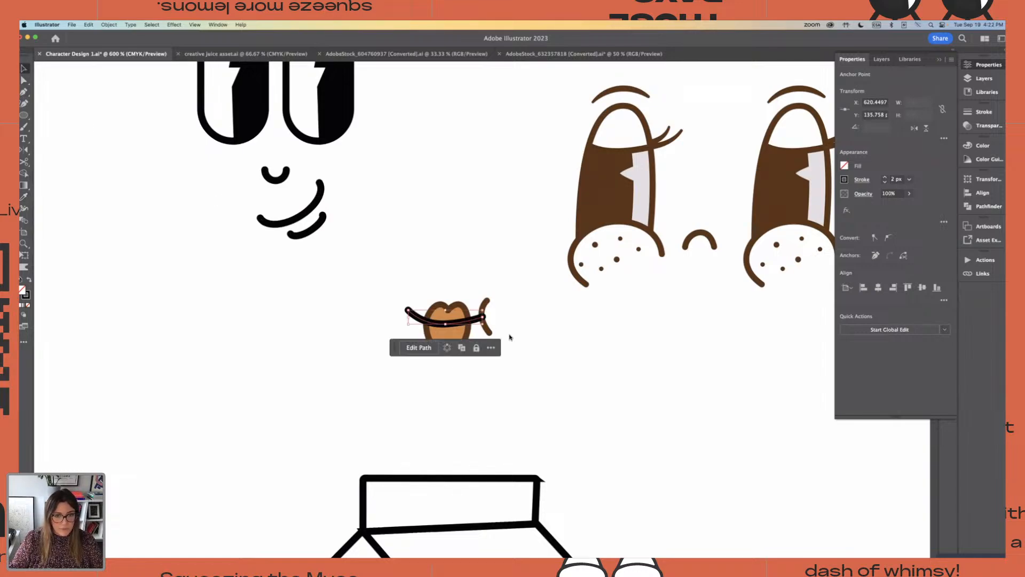
{"action": "left_click", "coordinate": [516, 320]}
{"action": "left_click", "coordinate": [479, 323]}
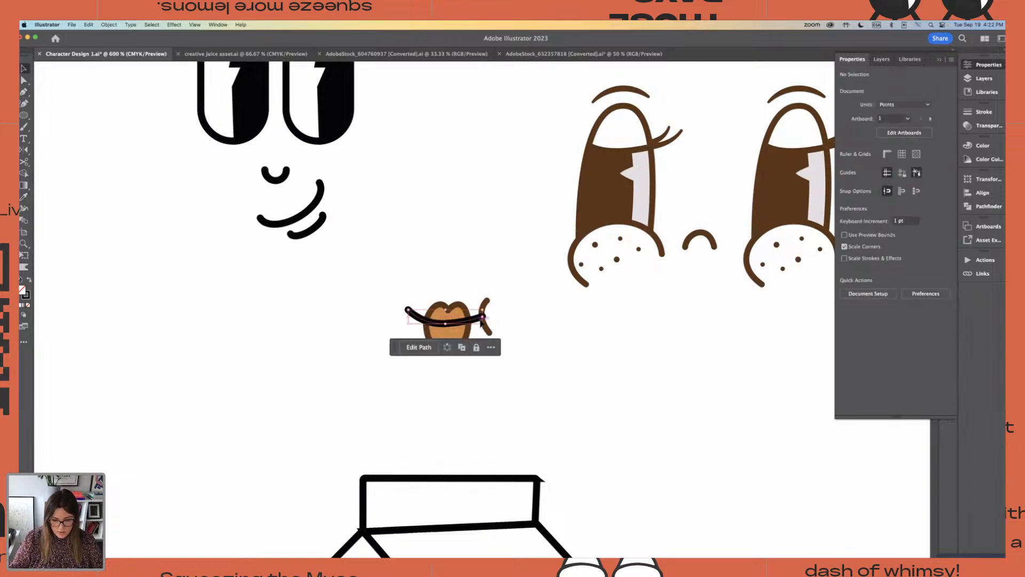
{"action": "key", "text": "super+equal"}
{"action": "key", "text": "super+equal"}
{"action": "key", "text": "a"}
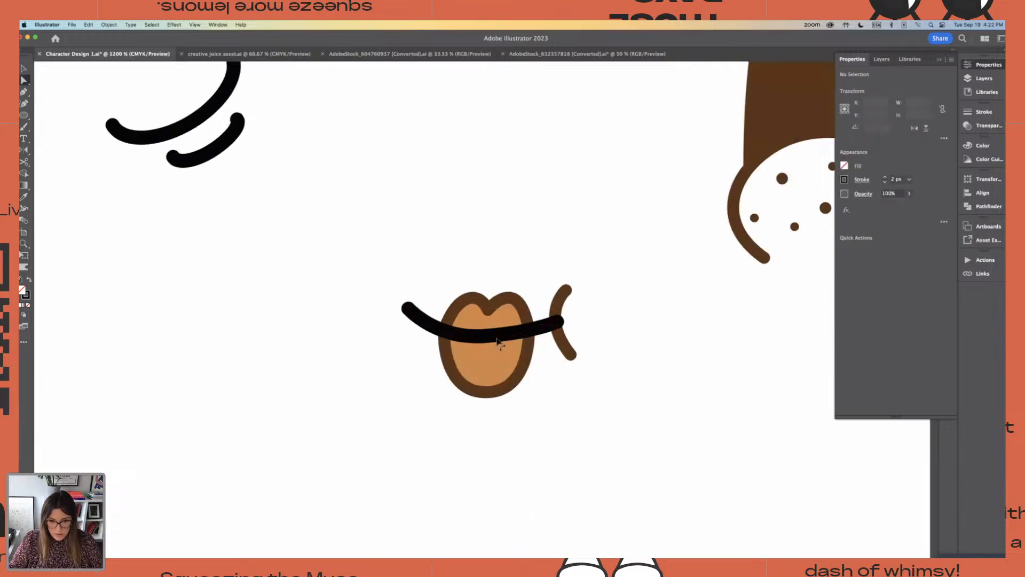
{"action": "left_click", "coordinate": [484, 337]}
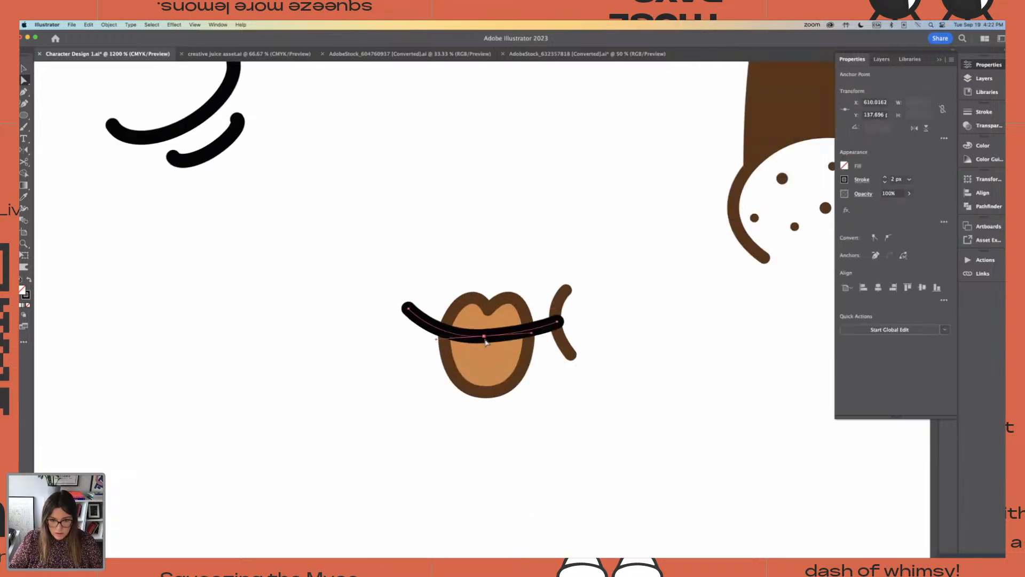
{"action": "left_click", "coordinate": [598, 338]}
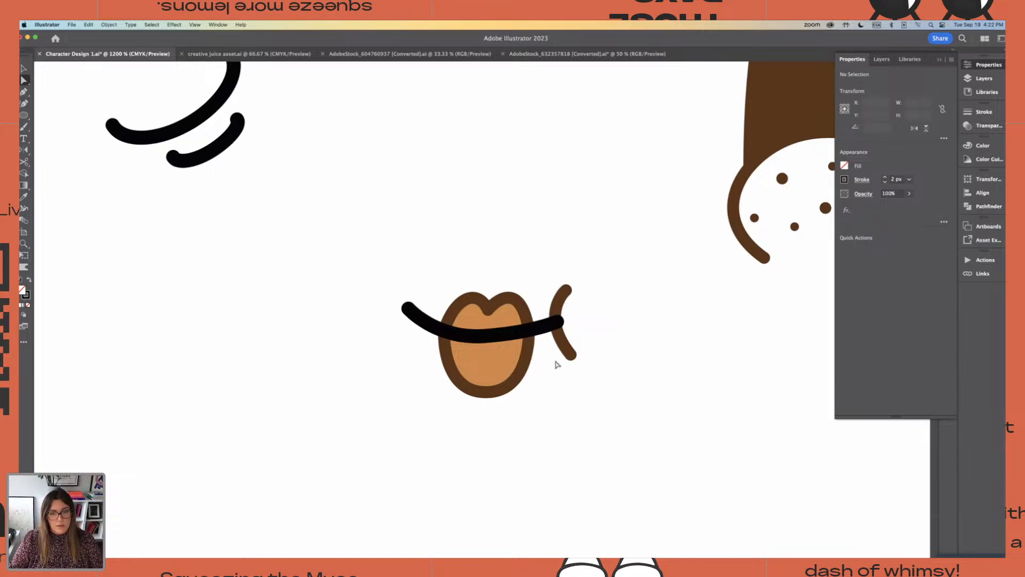
Try the projecting cap on the black mouth line's stroke and return it to the round cap
{"action": "left_click", "coordinate": [527, 333]}
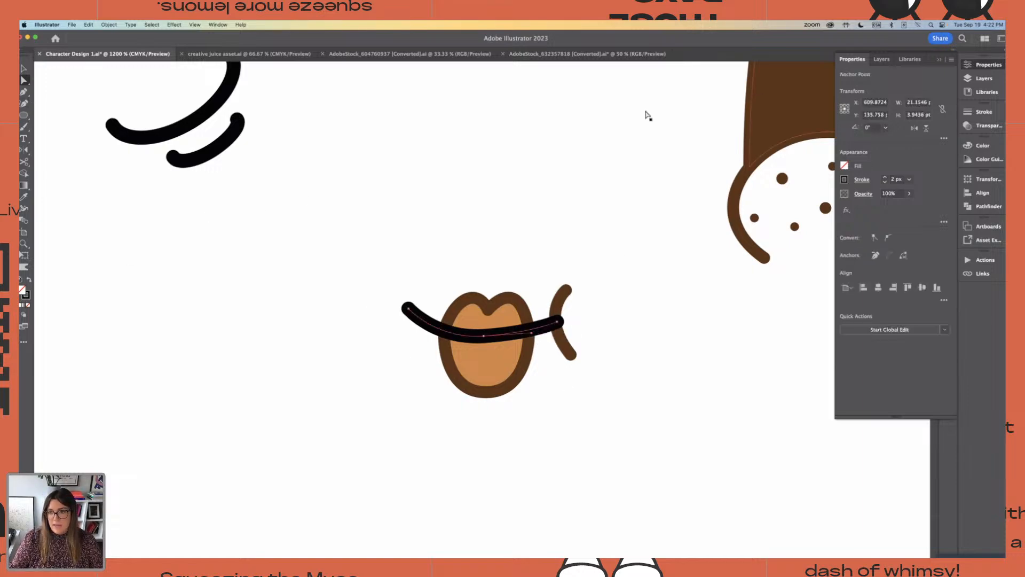
{"action": "left_click", "coordinate": [940, 59]}
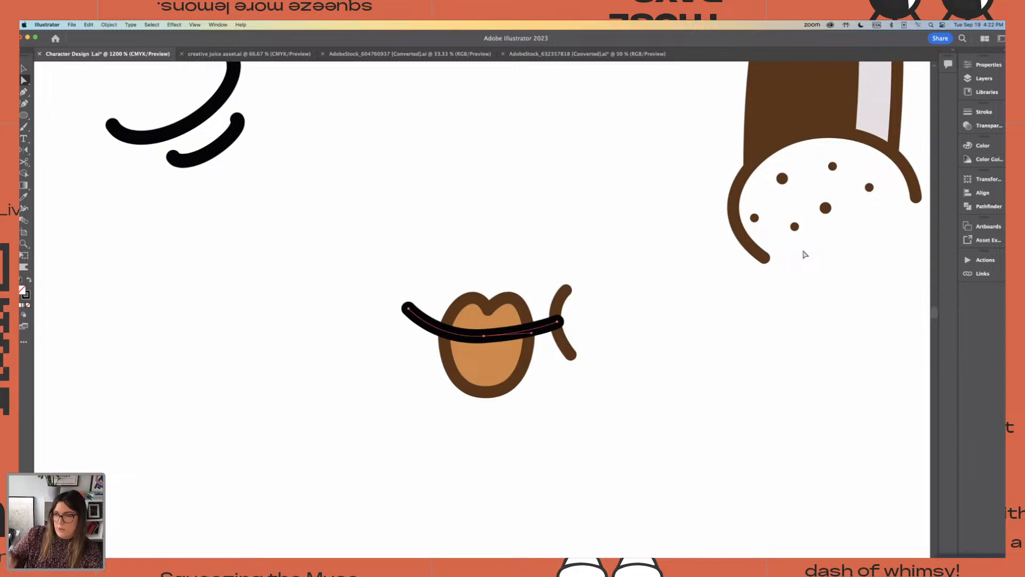
{"action": "left_click", "coordinate": [980, 115]}
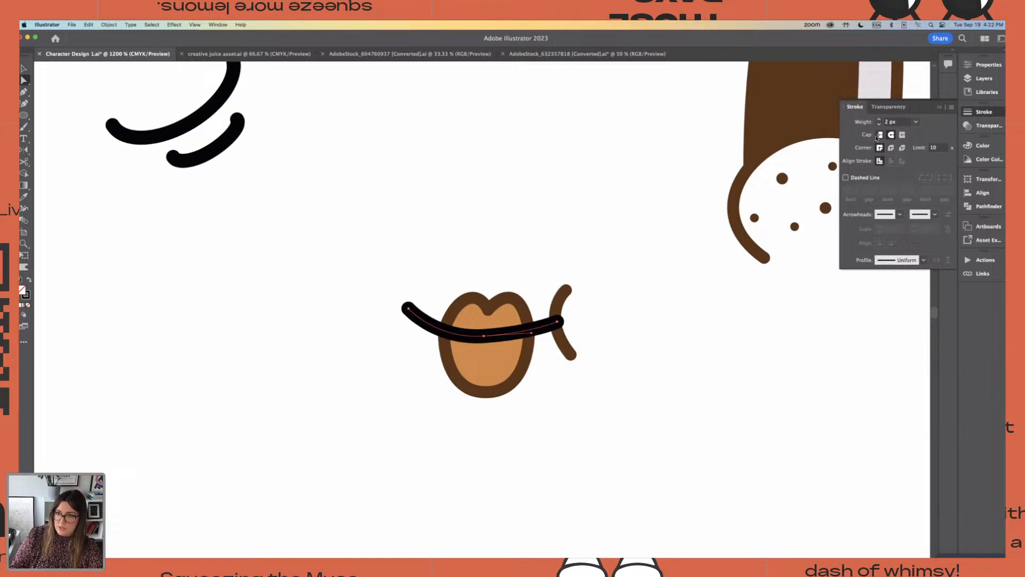
{"action": "left_click", "coordinate": [901, 137]}
{"action": "left_click", "coordinate": [890, 135]}
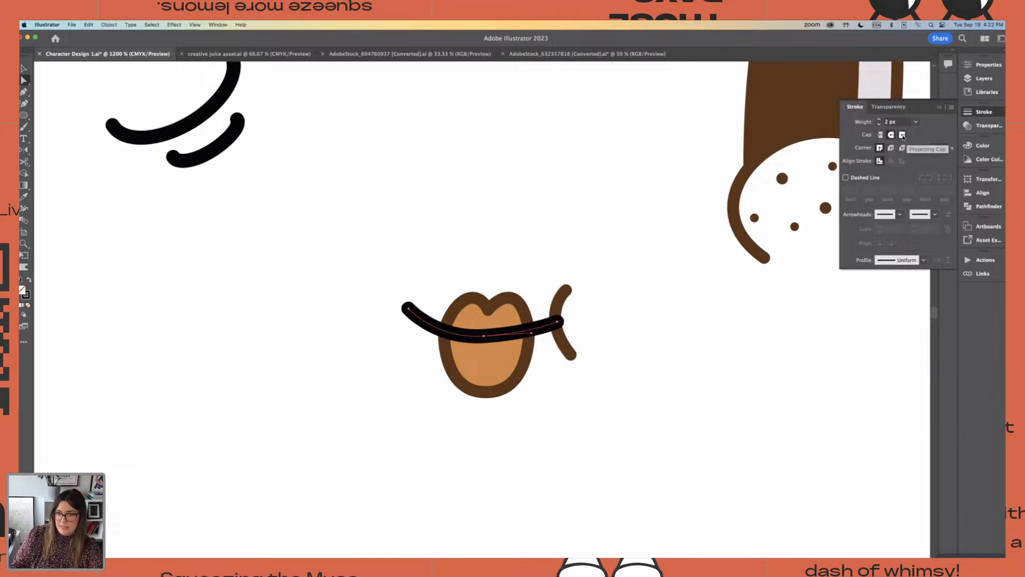
{"action": "left_click", "coordinate": [902, 136]}
{"action": "left_click", "coordinate": [895, 137]}
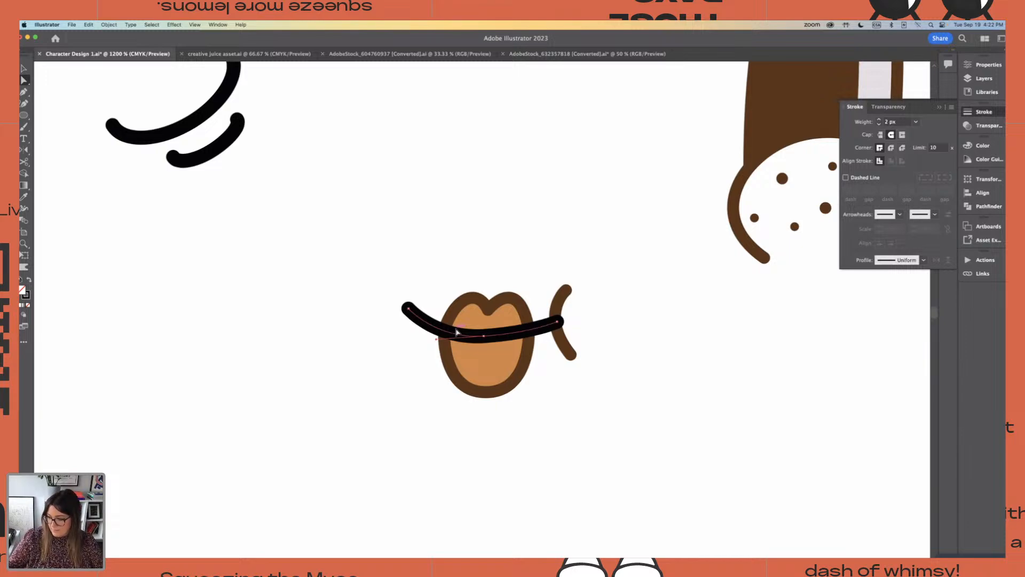
Trace the small brown arc at the end of the mouth with the Pen tool as a curved black stroke
{"action": "left_click", "coordinate": [25, 92]}
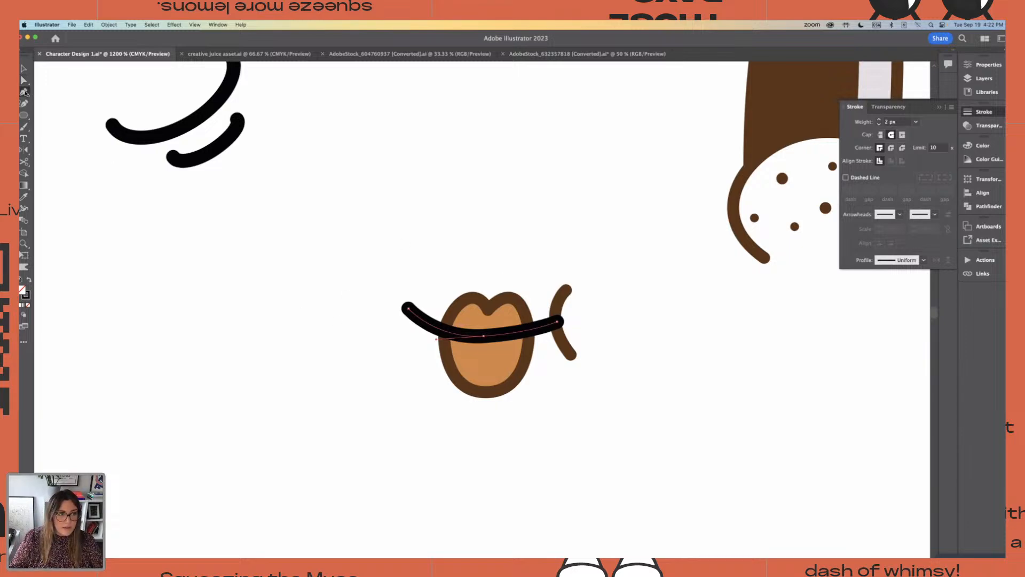
{"action": "left_click", "coordinate": [569, 288]}
{"action": "left_click_drag", "start_coordinate": [571, 356], "coordinate": [605, 394]}
Shift the mouth line's end anchor slightly so it meets the black cheek arc without poking through it
{"action": "left_click", "coordinate": [25, 79]}
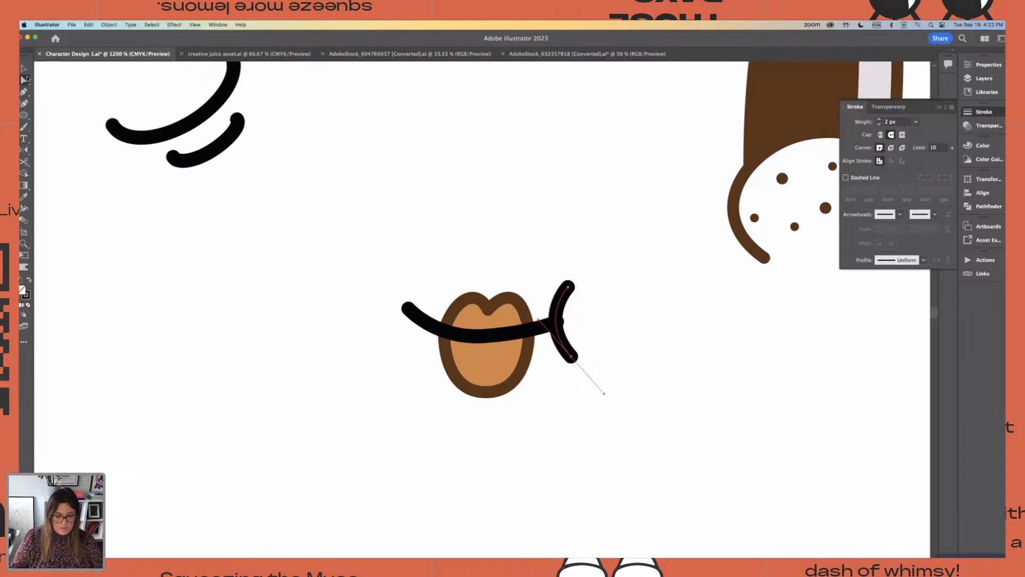
{"action": "key", "text": "super+equal"}
{"action": "key", "text": "super+equal"}
{"action": "left_click", "coordinate": [395, 272]}
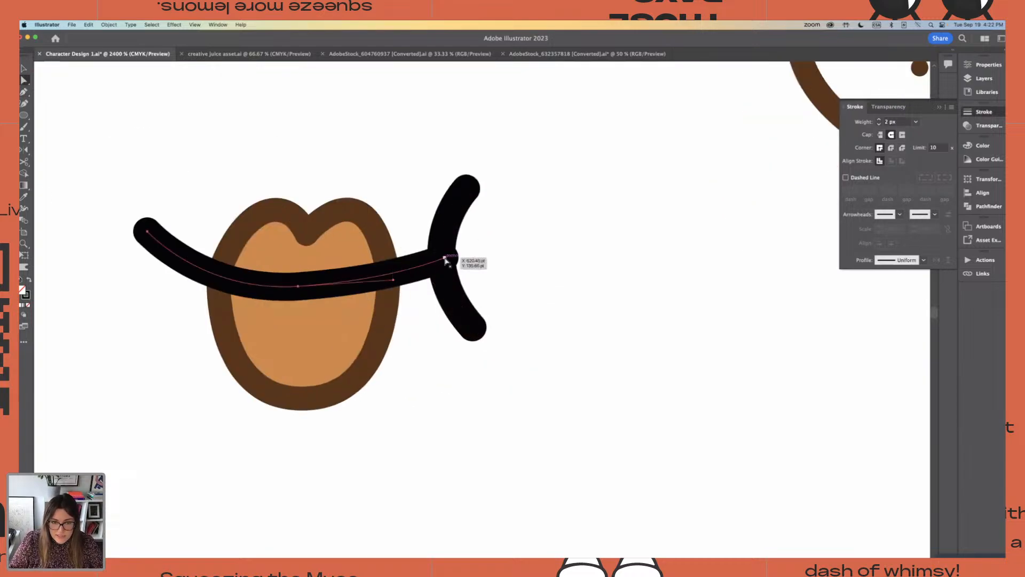
{"action": "left_click_drag", "start_coordinate": [444, 258], "coordinate": [441, 262]}
{"action": "left_click", "coordinate": [231, 208]}
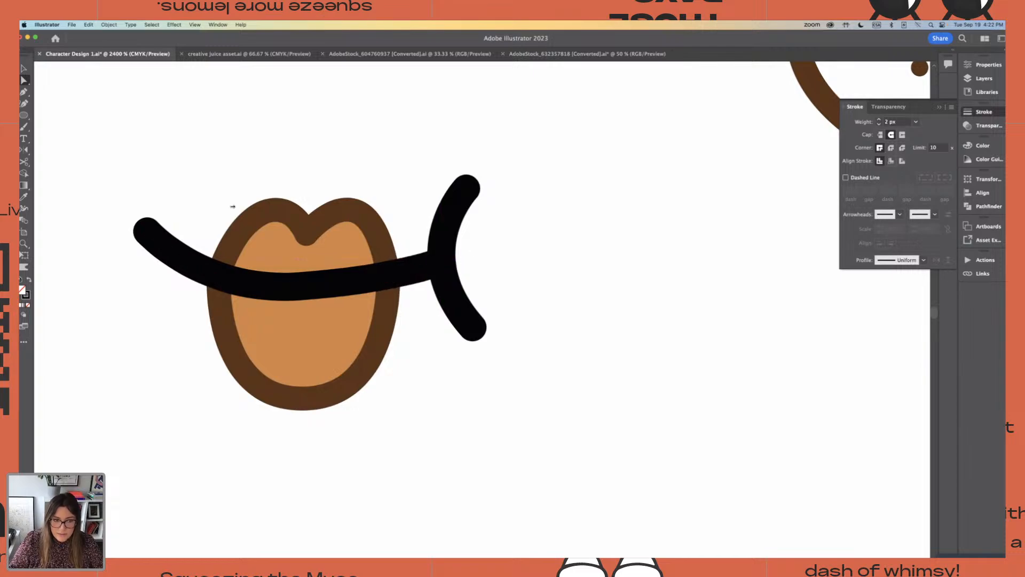
{"action": "left_click", "coordinate": [25, 68]}
{"action": "left_click_drag", "start_coordinate": [120, 118], "coordinate": [556, 334]}
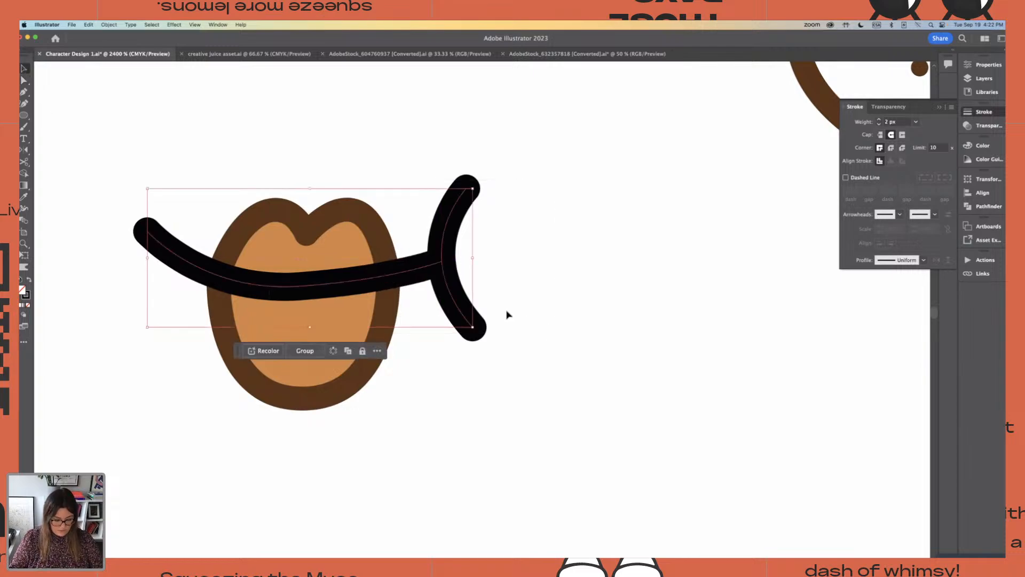
{"action": "key", "text": "super+minus"}
{"action": "left_click", "coordinate": [363, 299]}
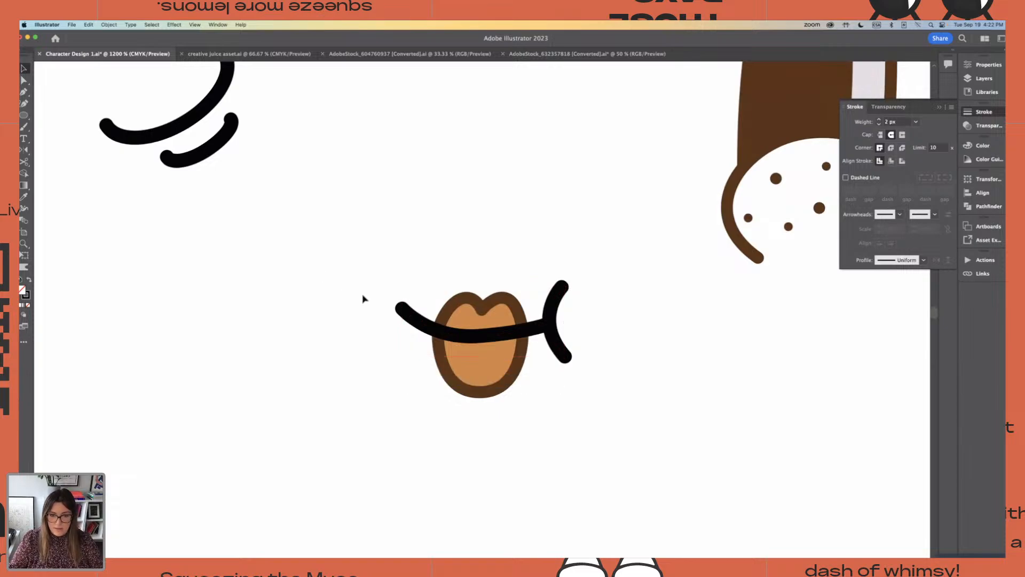
Trace the brown lips with the Pen tool as a closed, straight-edged black outline with six anchors, including the centre dip
{"action": "left_click", "coordinate": [24, 91]}
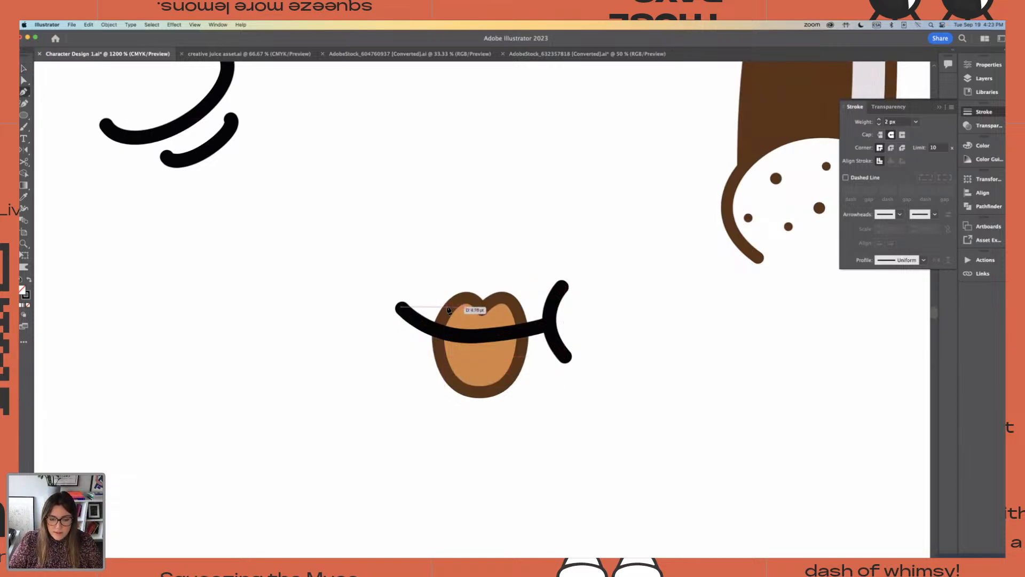
{"action": "left_click", "coordinate": [484, 310]}
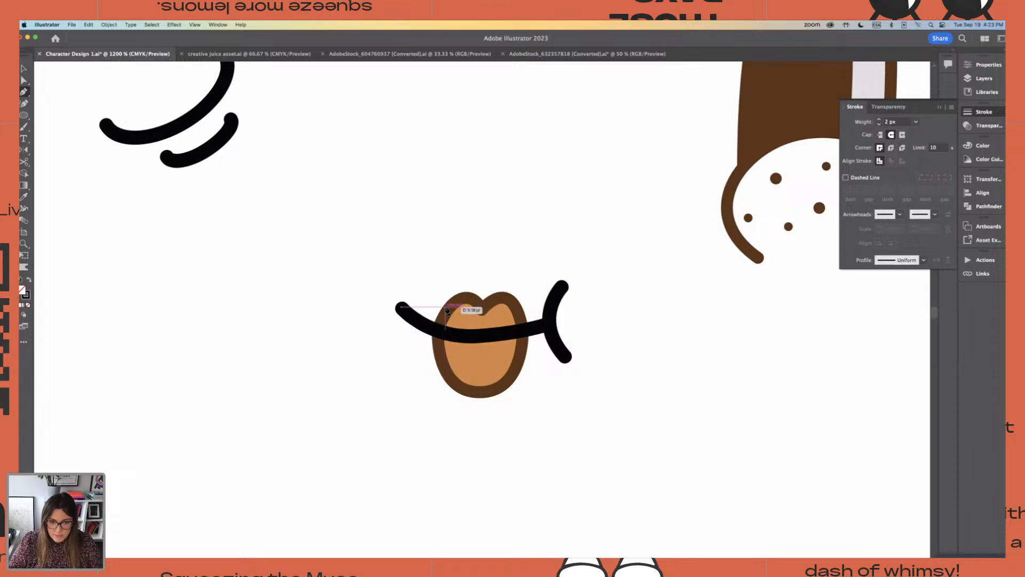
{"action": "left_click", "coordinate": [447, 307]}
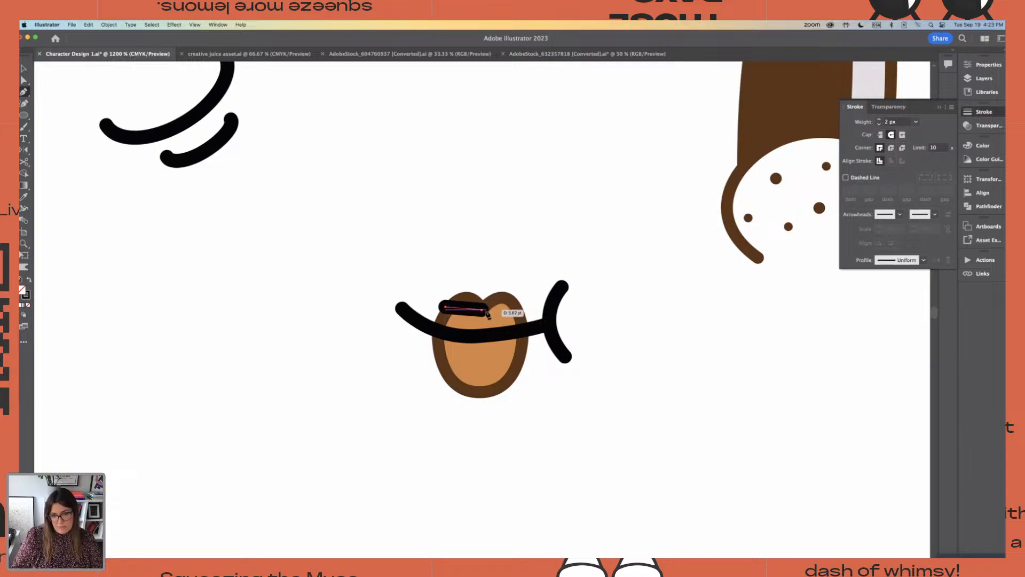
{"action": "left_click", "coordinate": [446, 308]}
{"action": "left_click", "coordinate": [443, 369]}
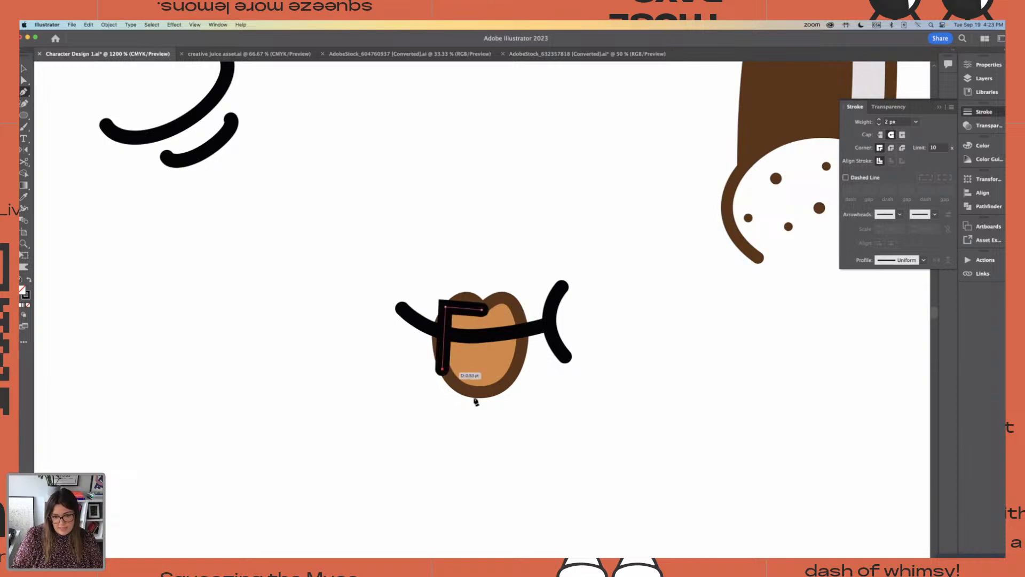
{"action": "left_click", "coordinate": [483, 396]}
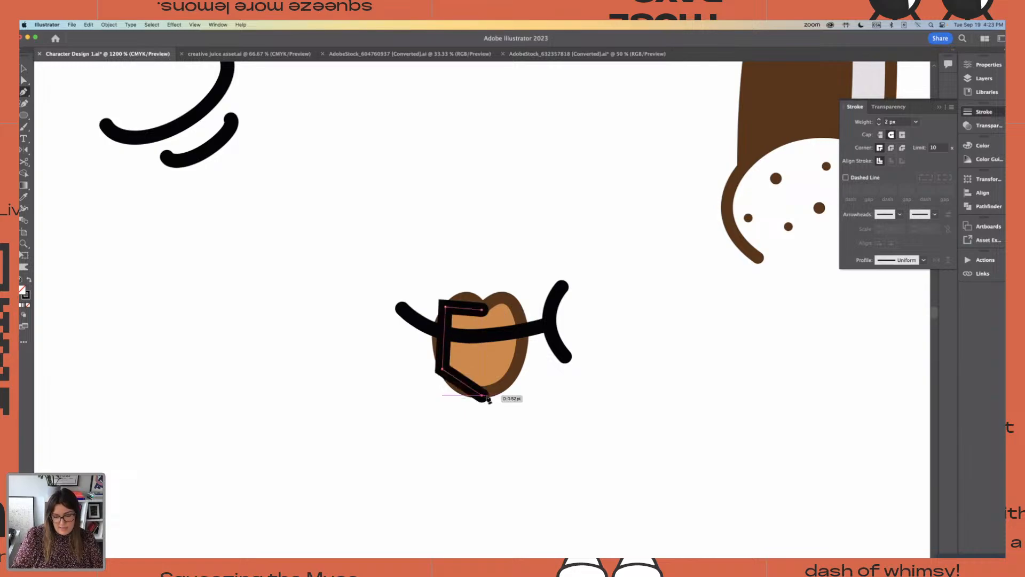
{"action": "left_click", "coordinate": [524, 351]}
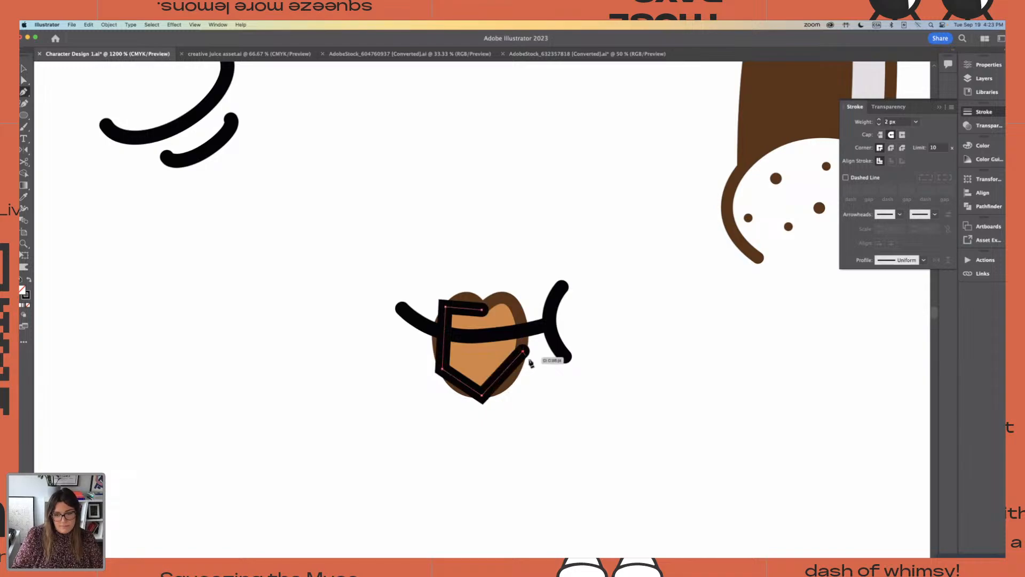
{"action": "left_click", "coordinate": [518, 303]}
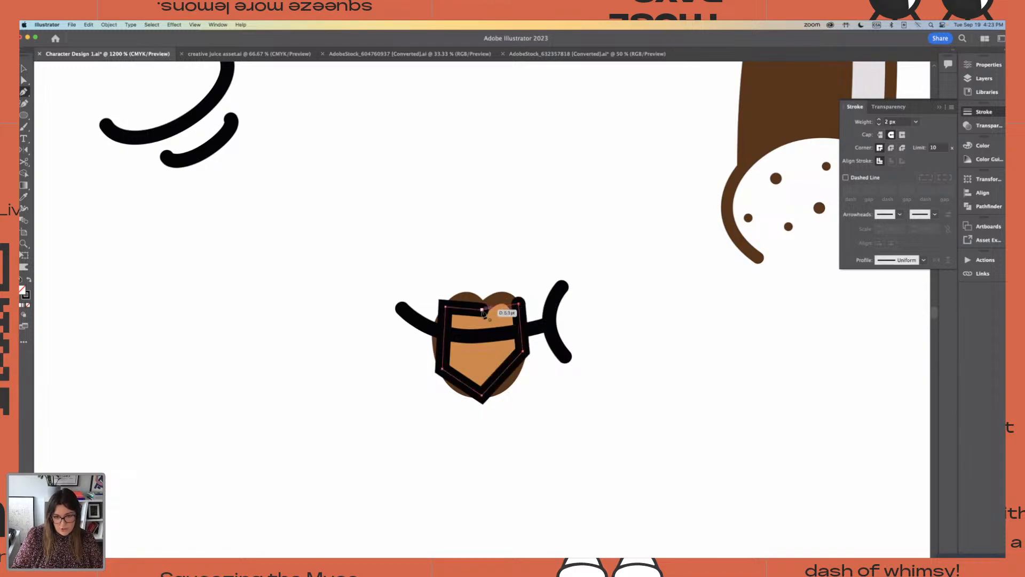
{"action": "key", "text": "ctrl+z"}
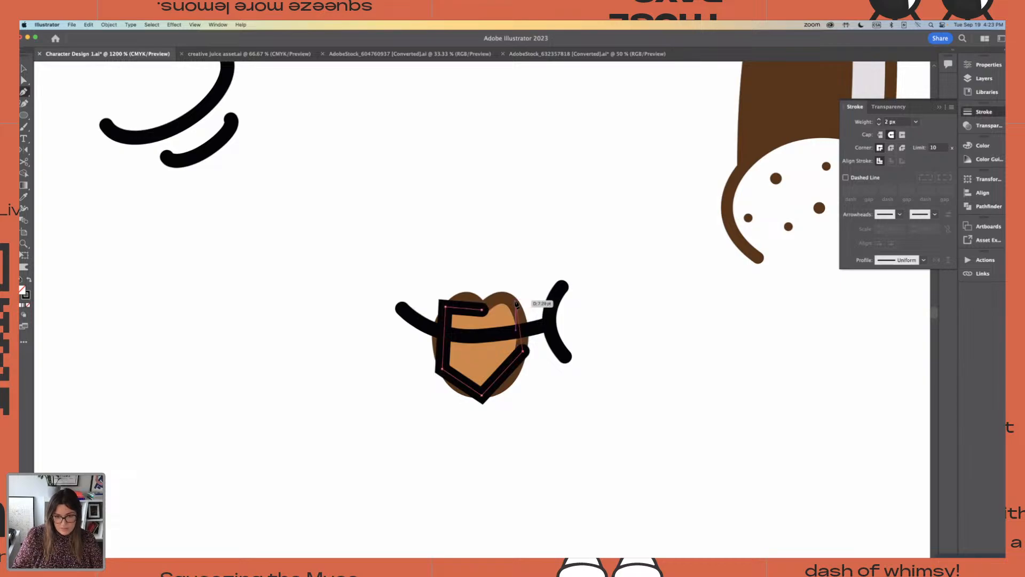
{"action": "left_click", "coordinate": [517, 300]}
{"action": "left_click", "coordinate": [481, 310]}
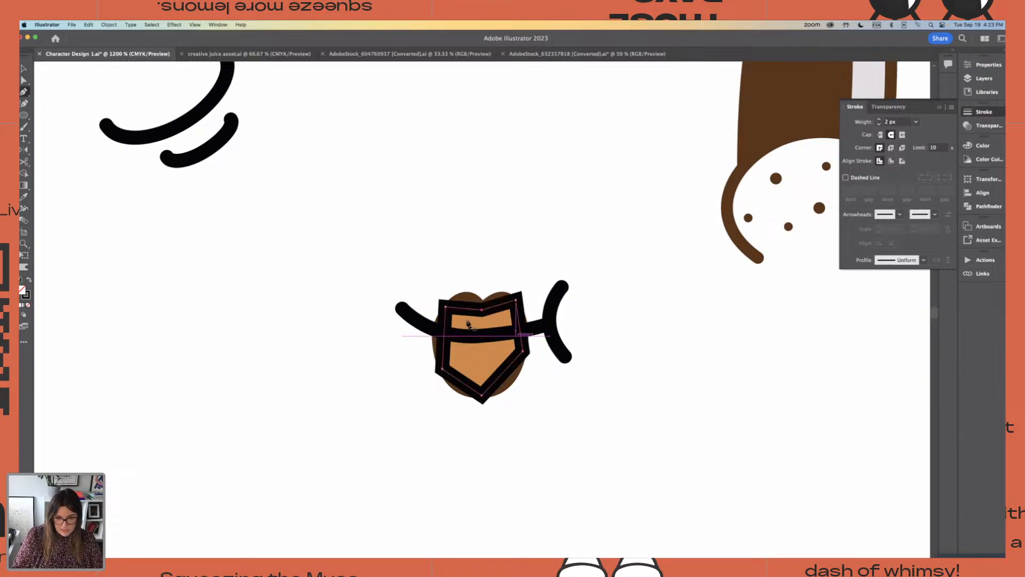
Nudge the outline's upper-left anchor up and bend both upper edges with the Anchor Point tool into the lips' two rounded peaks
{"action": "left_click", "coordinate": [24, 80]}
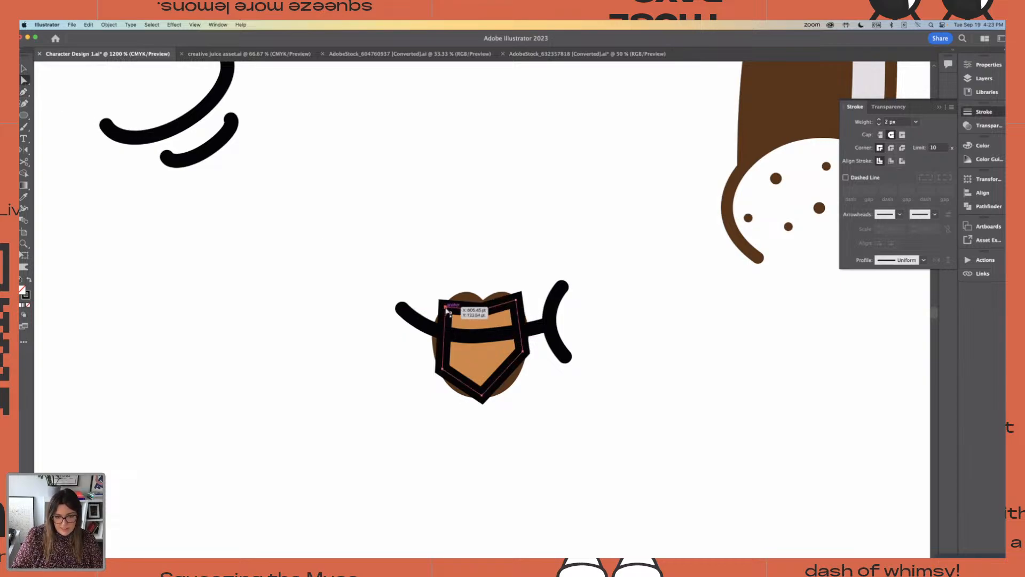
{"action": "left_click_drag", "start_coordinate": [446, 308], "coordinate": [446, 308]}
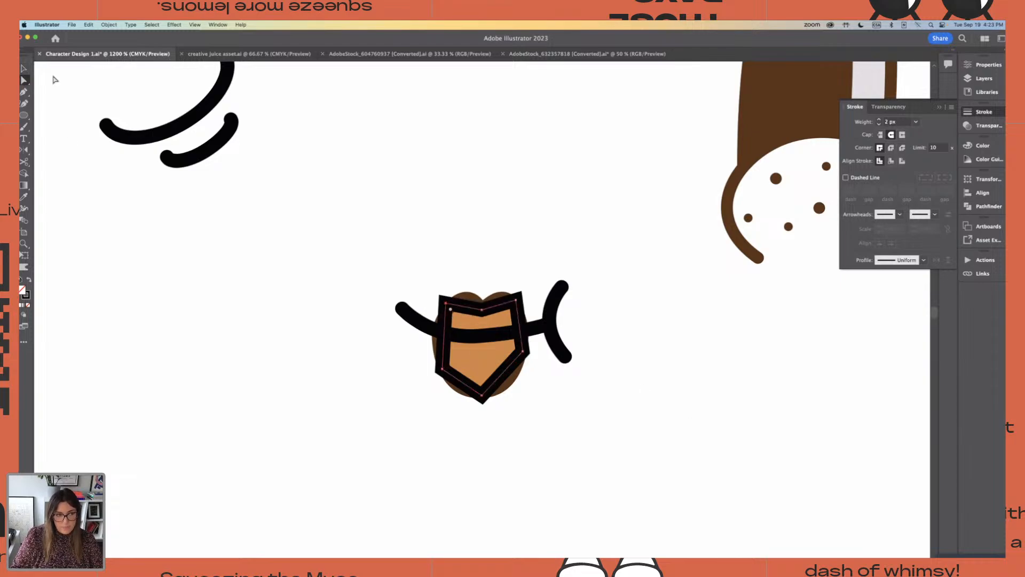
{"action": "left_click", "coordinate": [24, 92]}
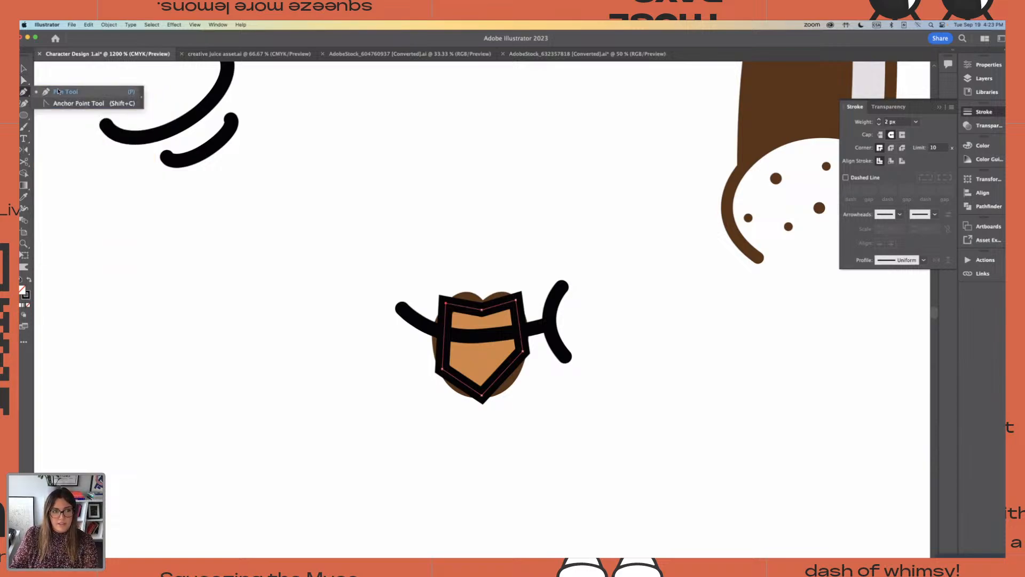
{"action": "left_click", "coordinate": [85, 104]}
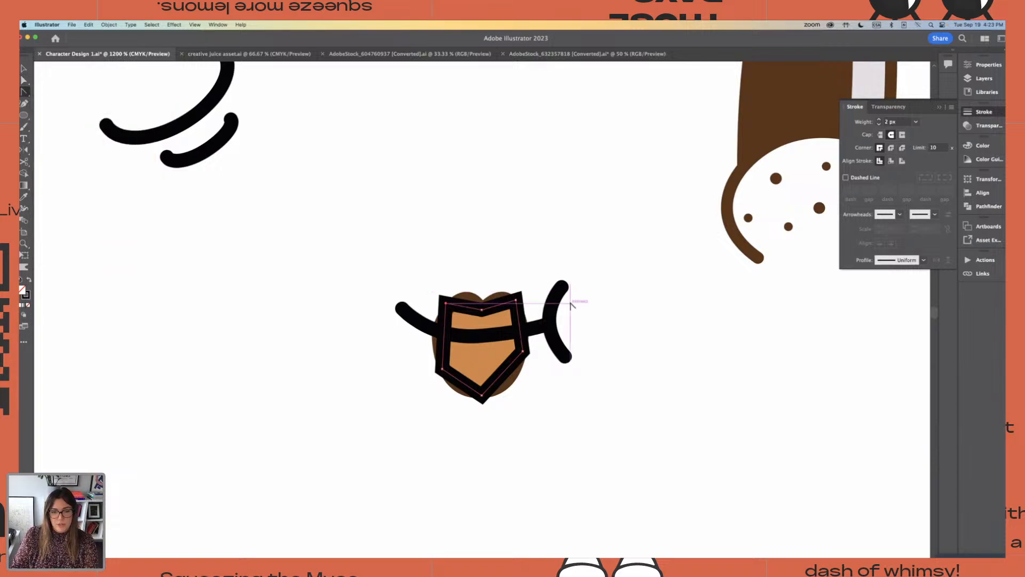
{"action": "key", "text": "super+equal"}
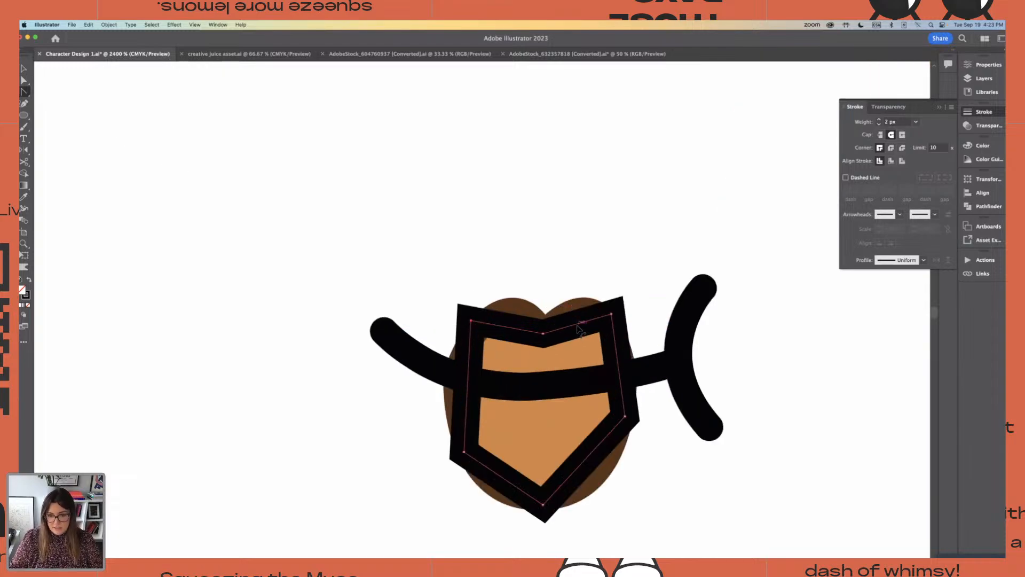
{"action": "left_click_drag", "start_coordinate": [576, 317], "coordinate": [575, 315]}
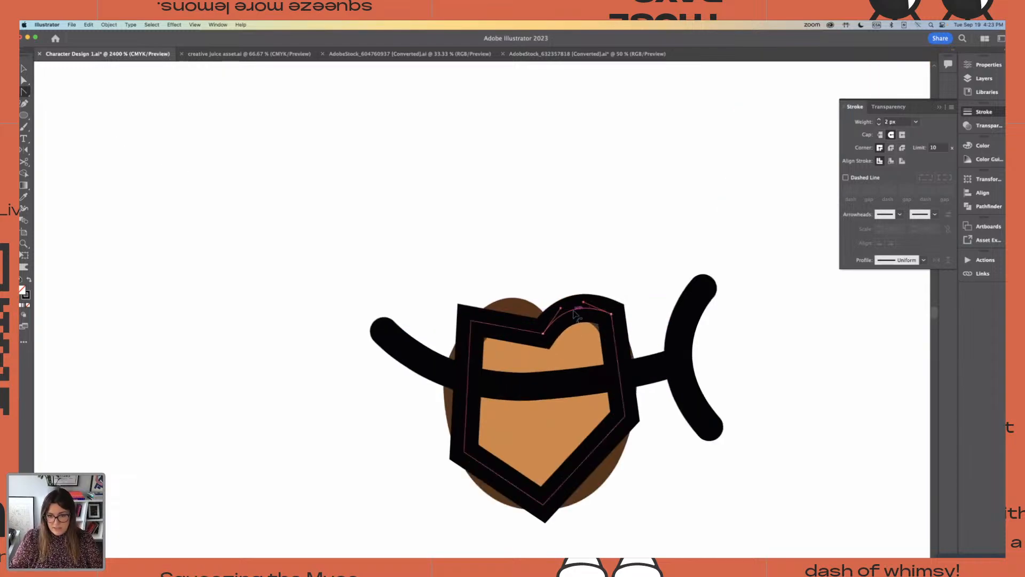
{"action": "left_click_drag", "start_coordinate": [506, 327], "coordinate": [511, 314]}
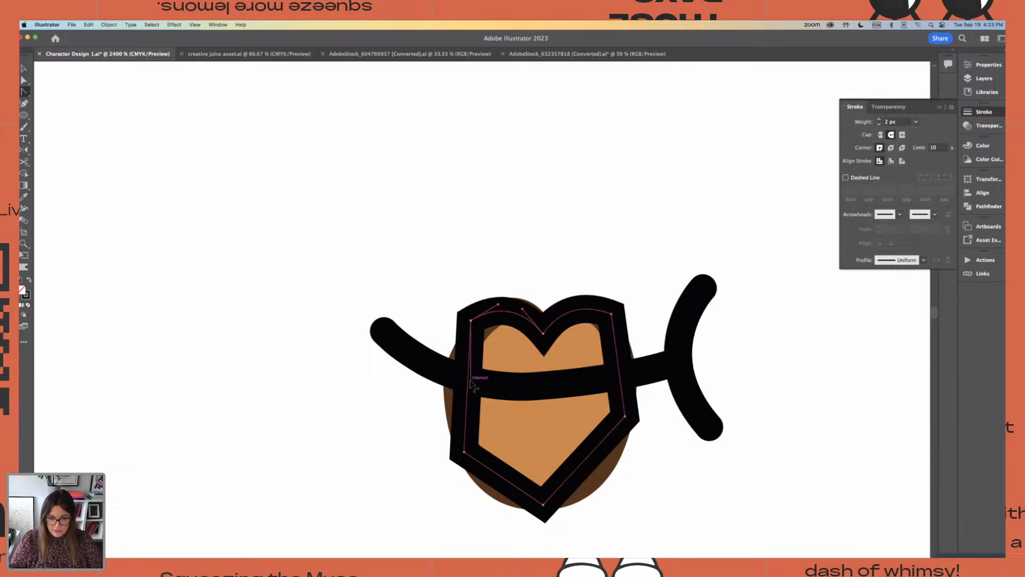
Bend the side and lower edges of the lip outline outward with the Anchor Point tool to follow the brown lips
{"action": "mouse_move", "coordinate": [468, 381]}
{"action": "left_mouse_down"}
{"action": "mouse_move", "coordinate": [413, 382]}
{"action": "mouse_move", "coordinate": [448, 381]}
{"action": "left_mouse_up"}
{"action": "left_click_drag", "start_coordinate": [505, 480], "coordinate": [493, 496]}
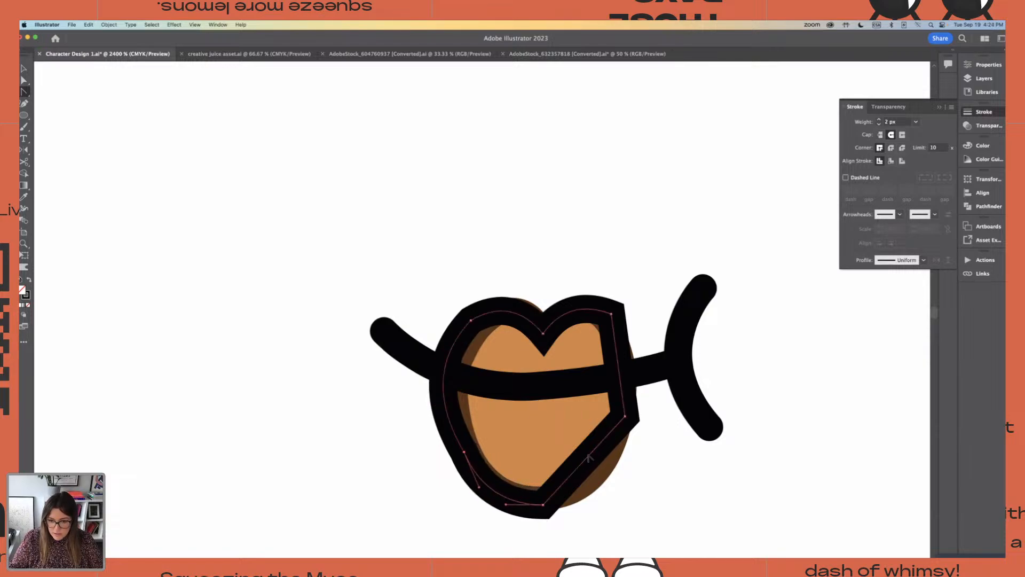
{"action": "left_click_drag", "start_coordinate": [602, 464], "coordinate": [611, 477]}
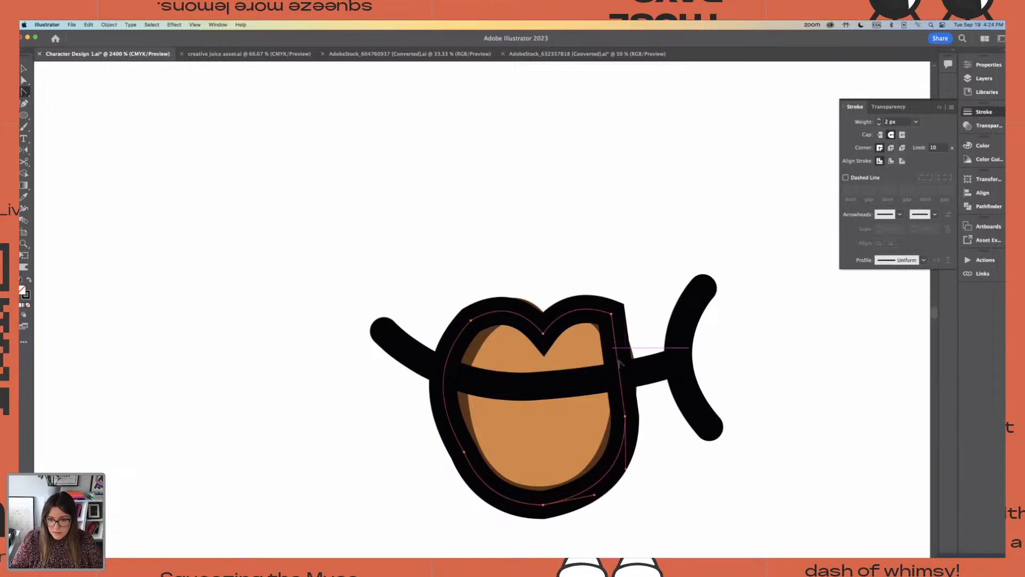
{"action": "left_click_drag", "start_coordinate": [623, 374], "coordinate": [634, 355]}
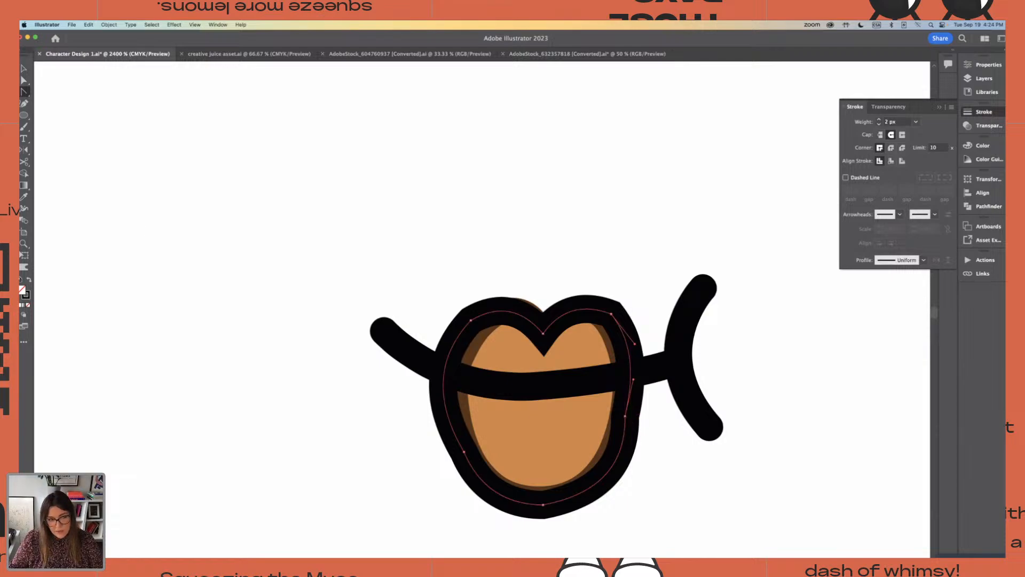
Move the lip outline's lower-right anchor outward and adjust its upper handle to smooth the right side
{"action": "left_click", "coordinate": [24, 81]}
{"action": "left_click", "coordinate": [625, 416]}
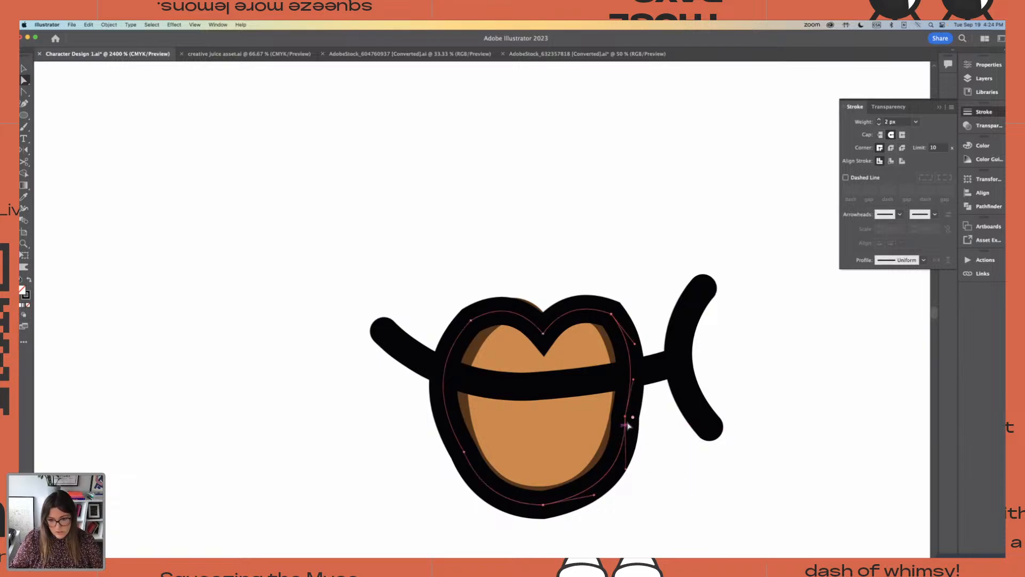
{"action": "left_click_drag", "start_coordinate": [628, 425], "coordinate": [646, 426]}
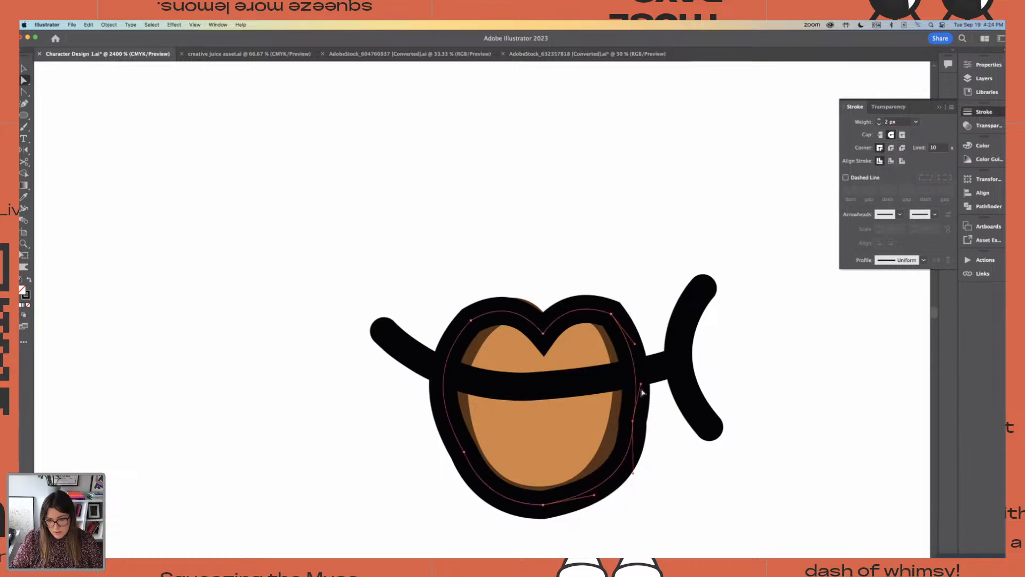
{"action": "left_click_drag", "start_coordinate": [641, 390], "coordinate": [635, 379]}
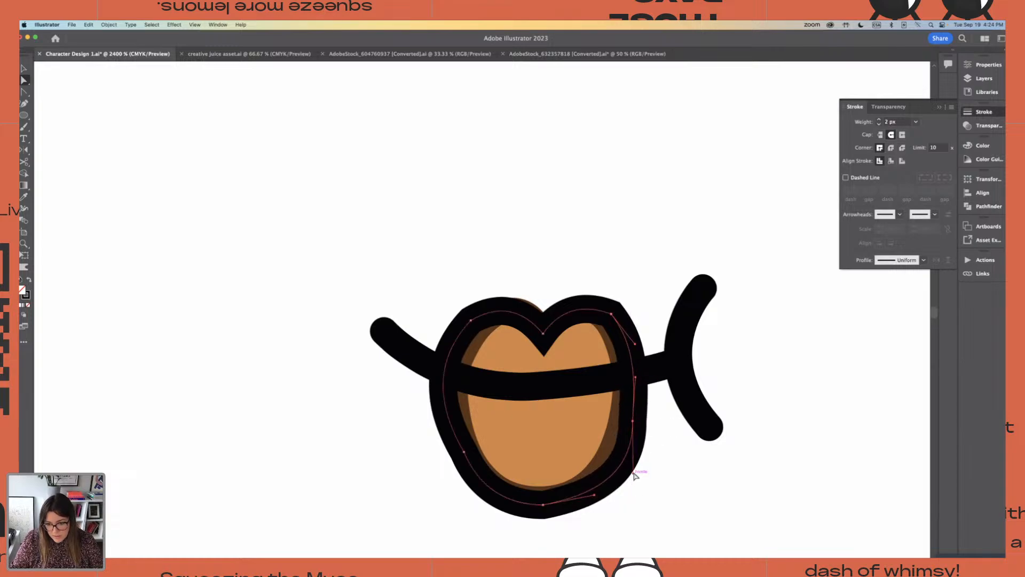
{"action": "left_click", "coordinate": [632, 475]}
{"action": "left_click", "coordinate": [627, 341]}
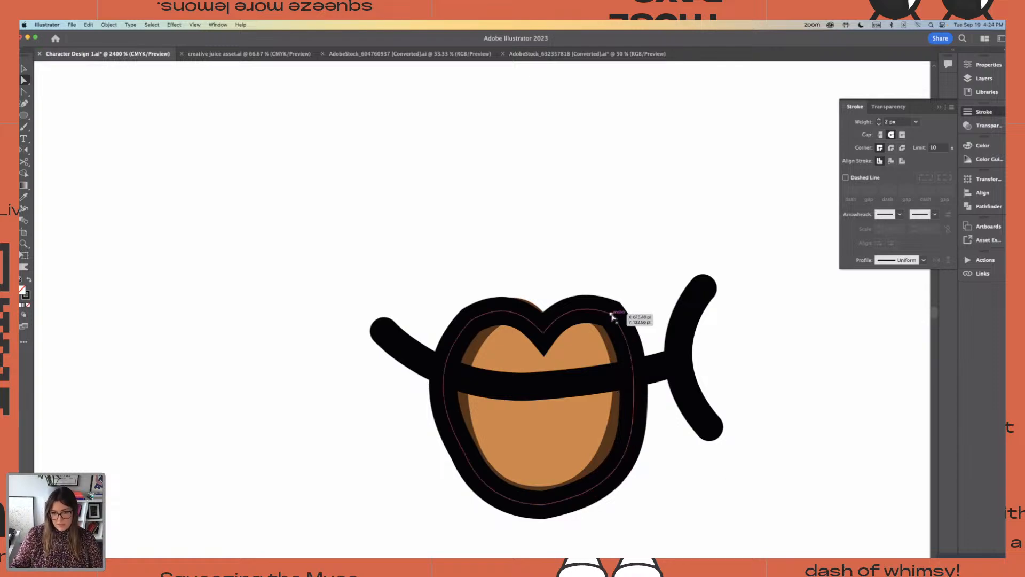
Round the two upper outer corners of the lip outline, giving the right one a radius of about 3.5 pt
{"action": "left_click_drag", "start_coordinate": [598, 368], "coordinate": [587, 382]}
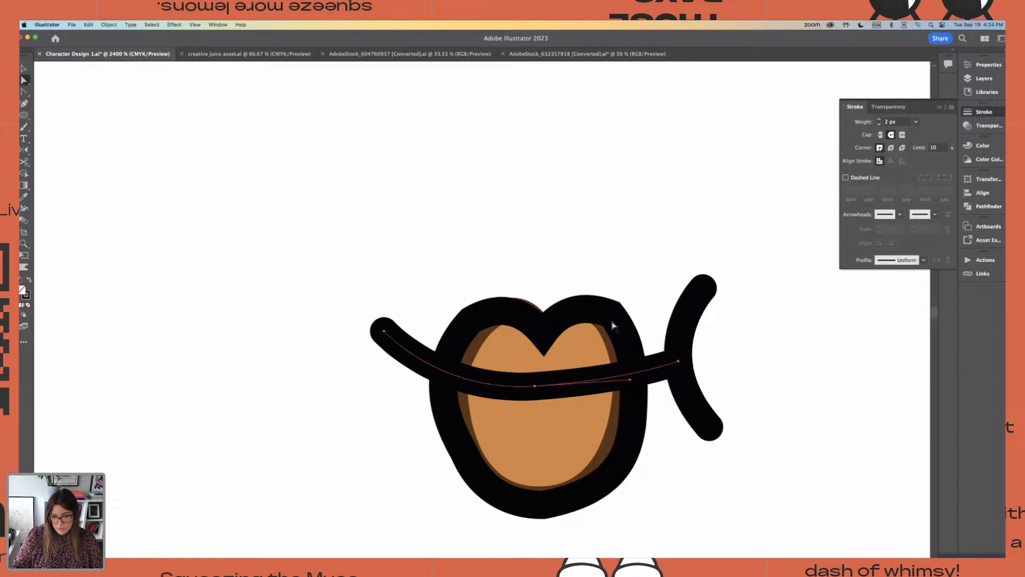
{"action": "left_click", "coordinate": [613, 323]}
{"action": "key", "text": "super+equal"}
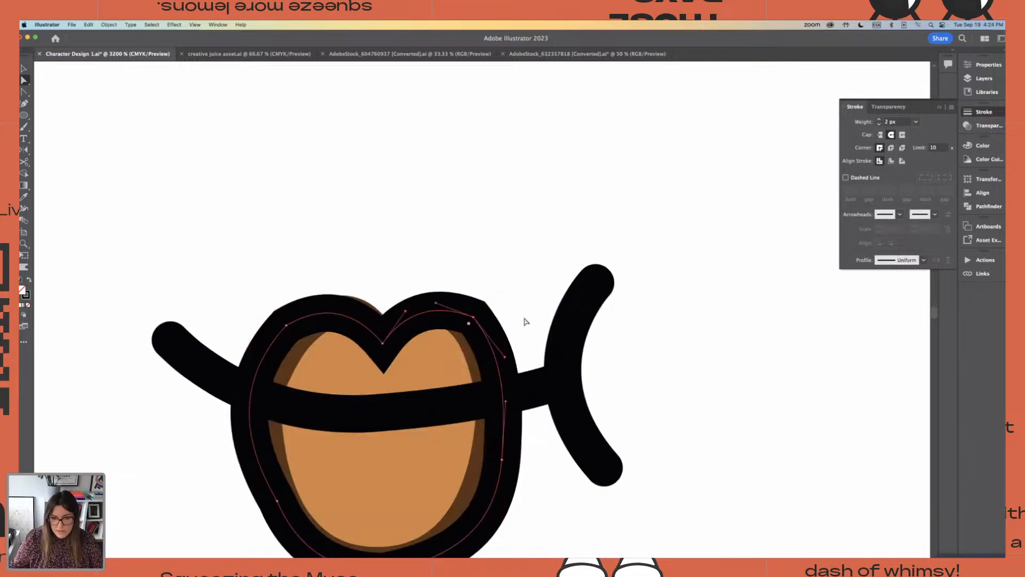
{"action": "left_click_drag", "start_coordinate": [467, 324], "coordinate": [434, 430]}
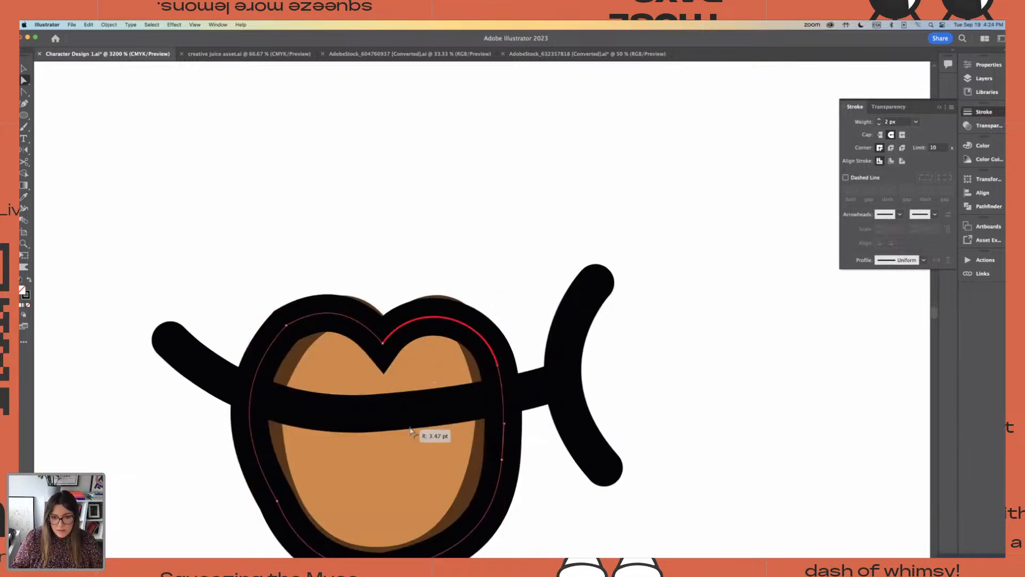
{"action": "left_click", "coordinate": [287, 325]}
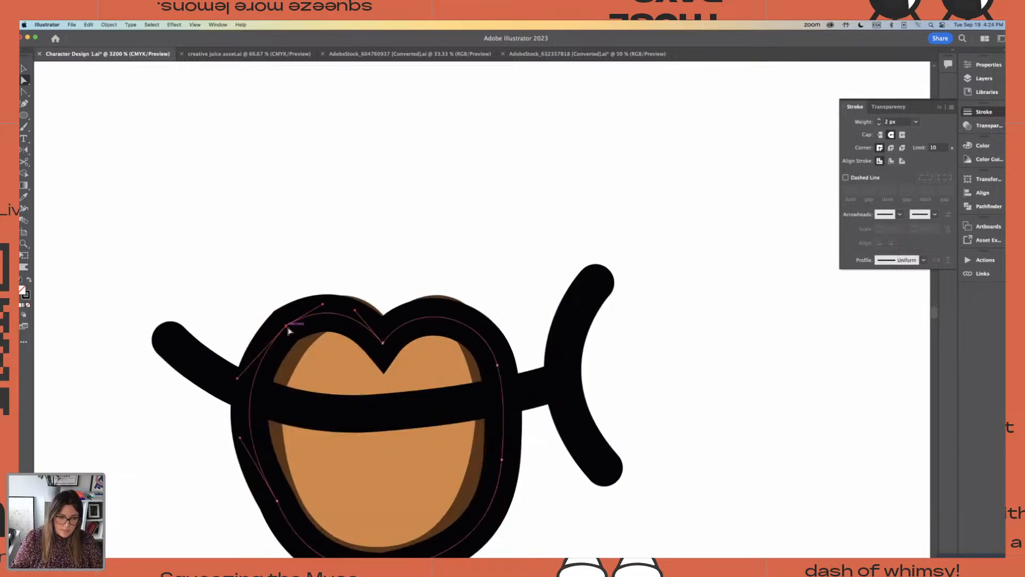
{"action": "left_click_drag", "start_coordinate": [291, 337], "coordinate": [401, 490]}
{"action": "left_click", "coordinate": [308, 220]}
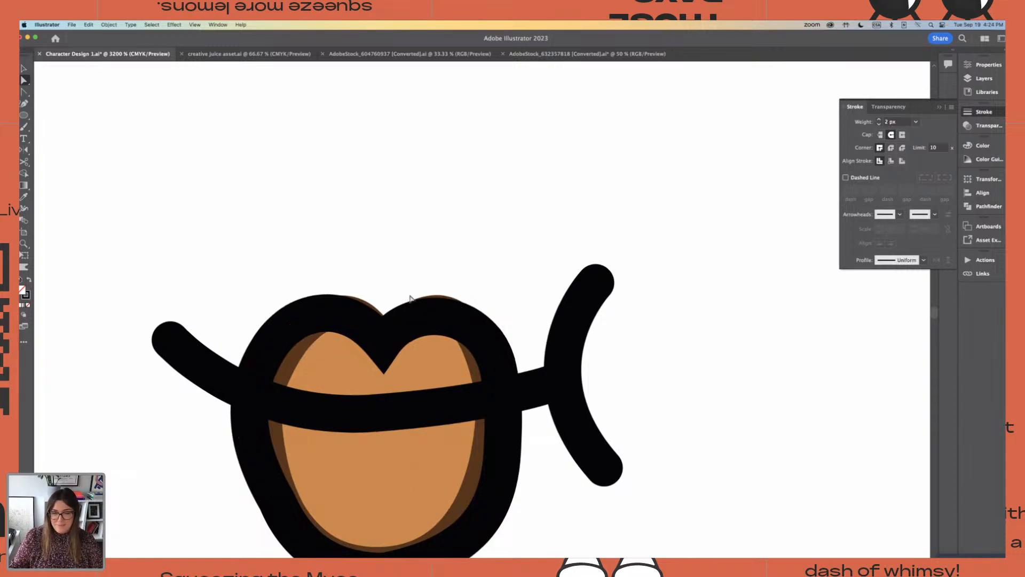
Smooth the lip outline's lower-left curve by adjusting the anchor's upper handle and shifting the anchor slightly outward
{"action": "scroll", "coordinate": [390, 299], "scroll_direction": "down", "scroll_amount": 4}
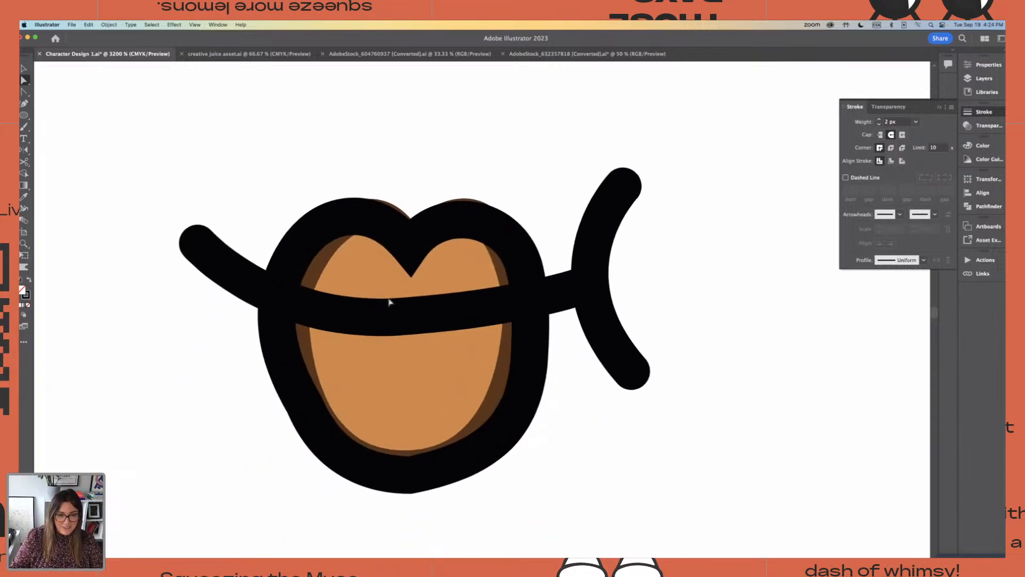
{"action": "left_click", "coordinate": [304, 392]}
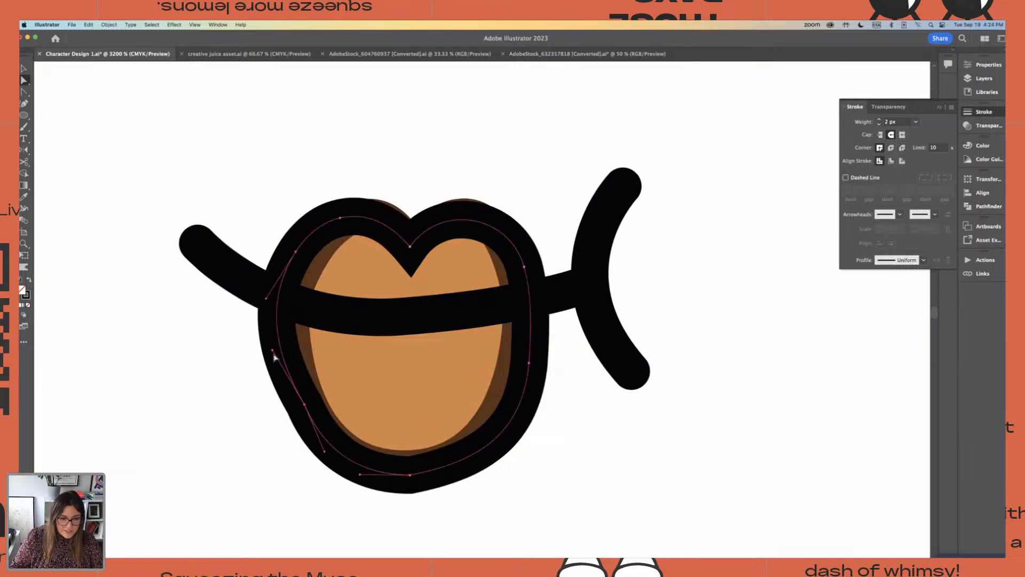
{"action": "left_click_drag", "start_coordinate": [273, 351], "coordinate": [281, 357]}
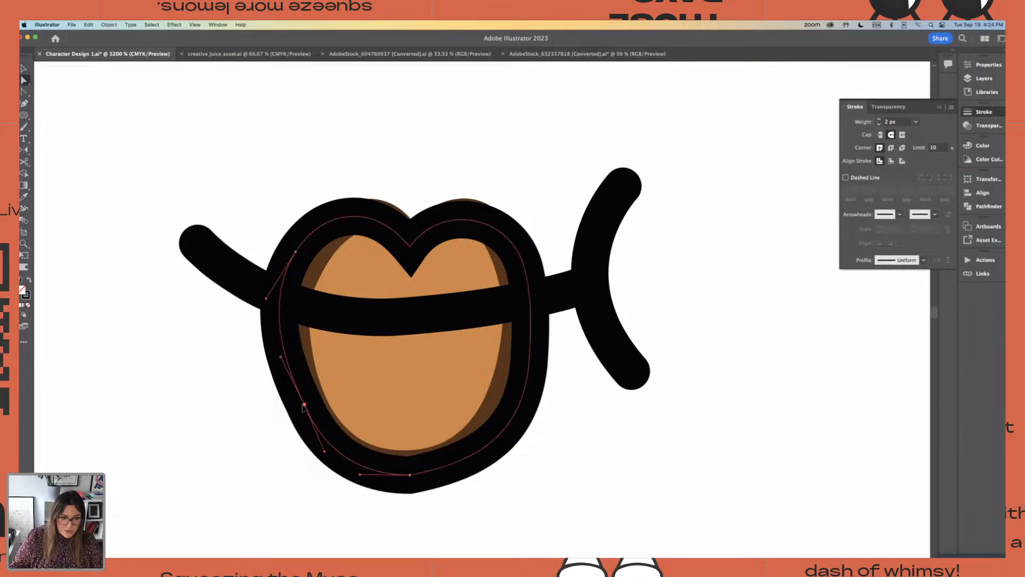
{"action": "left_click_drag", "start_coordinate": [305, 405], "coordinate": [300, 408]}
Round the pointed bottom corner of the lip outline and deselect the path
{"action": "left_click", "coordinate": [410, 475]}
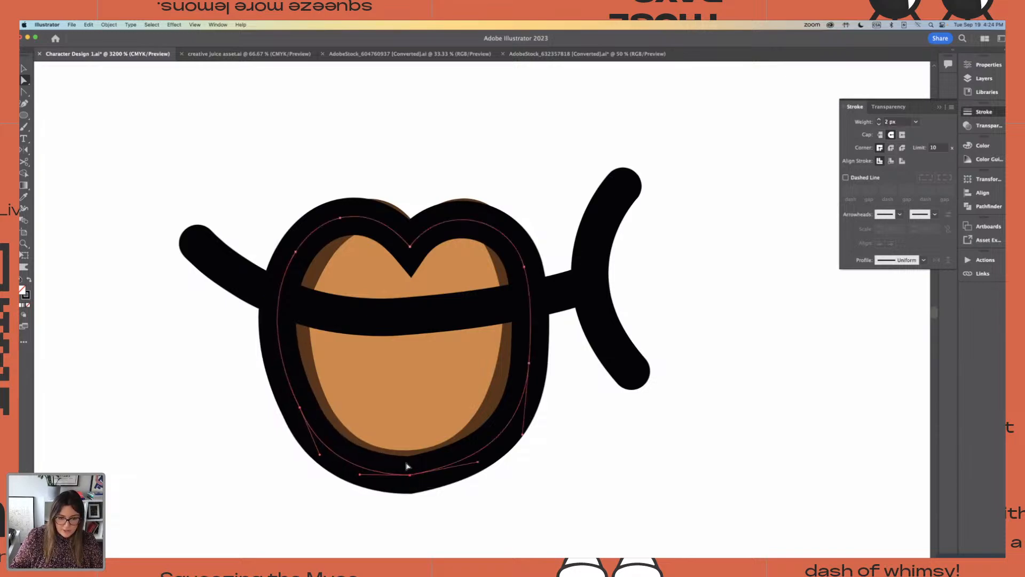
{"action": "left_click_drag", "start_coordinate": [407, 465], "coordinate": [233, 287]}
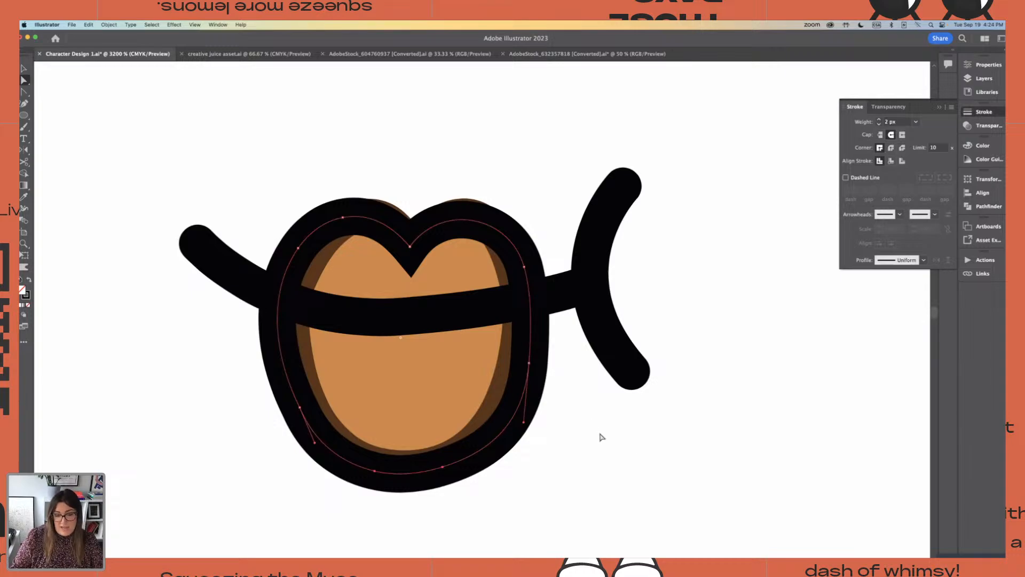
{"action": "left_click", "coordinate": [652, 459]}
{"action": "key", "text": "v"}
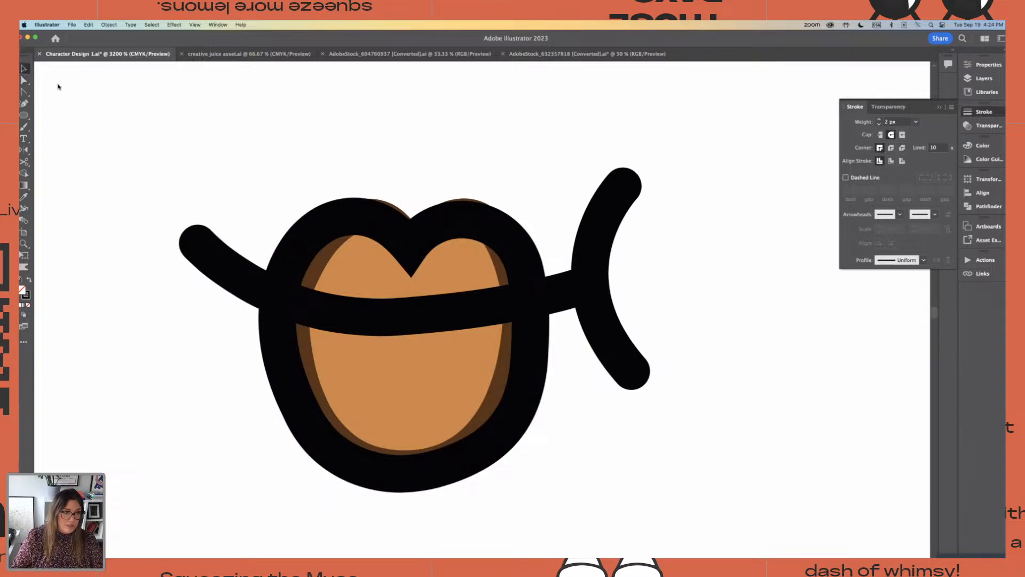
{"action": "key", "text": "super+minus"}
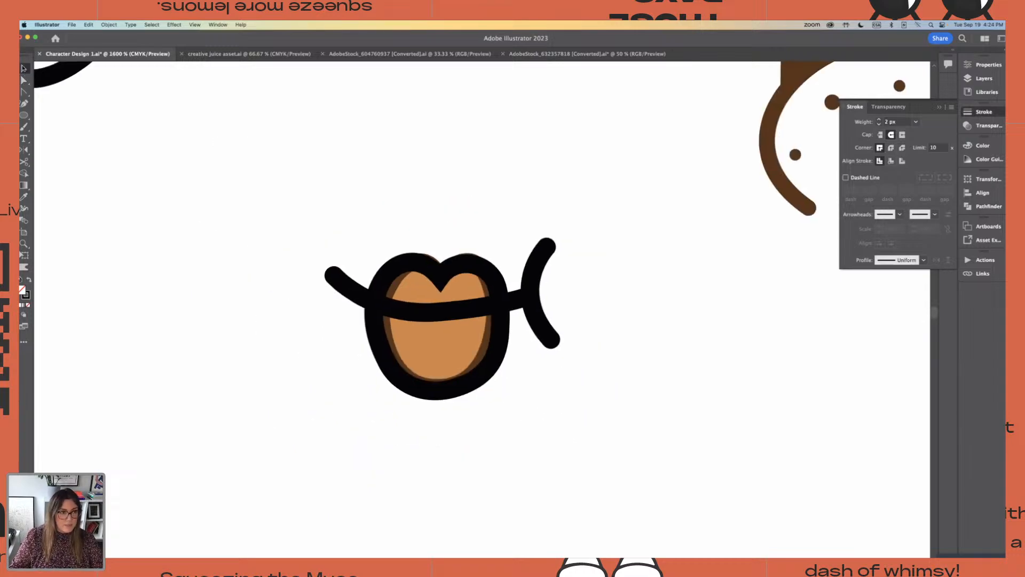
Duplicate the black lip strokes beside the orange reference lips, leaving the original over the reference
{"action": "left_click_drag", "start_coordinate": [357, 229], "coordinate": [588, 375]}
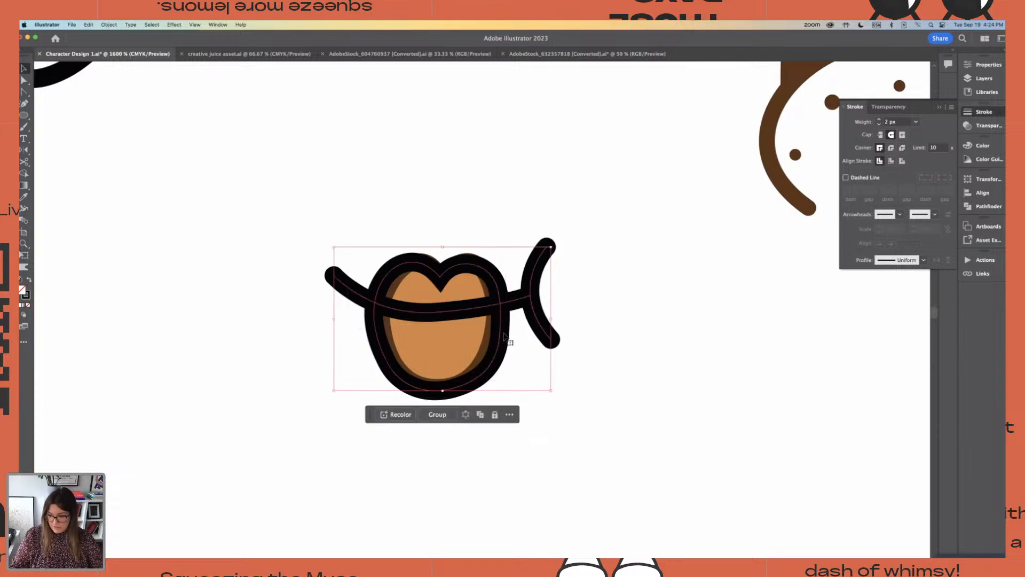
{"action": "left_click_drag", "start_coordinate": [501, 320], "coordinate": [205, 315]}
{"action": "left_click", "coordinate": [256, 214]}
{"action": "left_click_drag", "start_coordinate": [304, 206], "coordinate": [416, 216]}
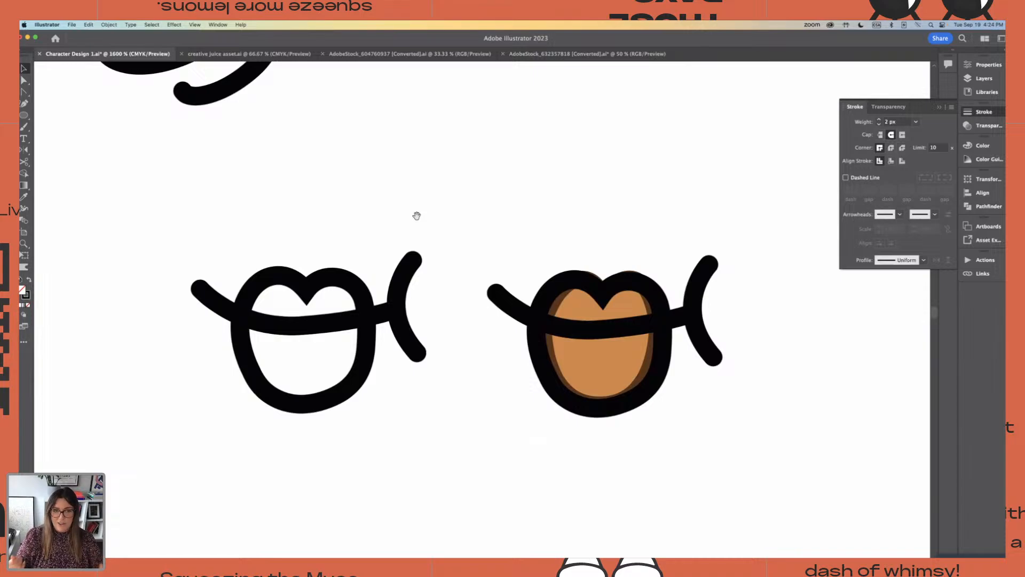
Fill the copied lip outline with the pink sampled from the open mouth's tongue using the Eyedropper
{"action": "key", "text": "super+minus"}
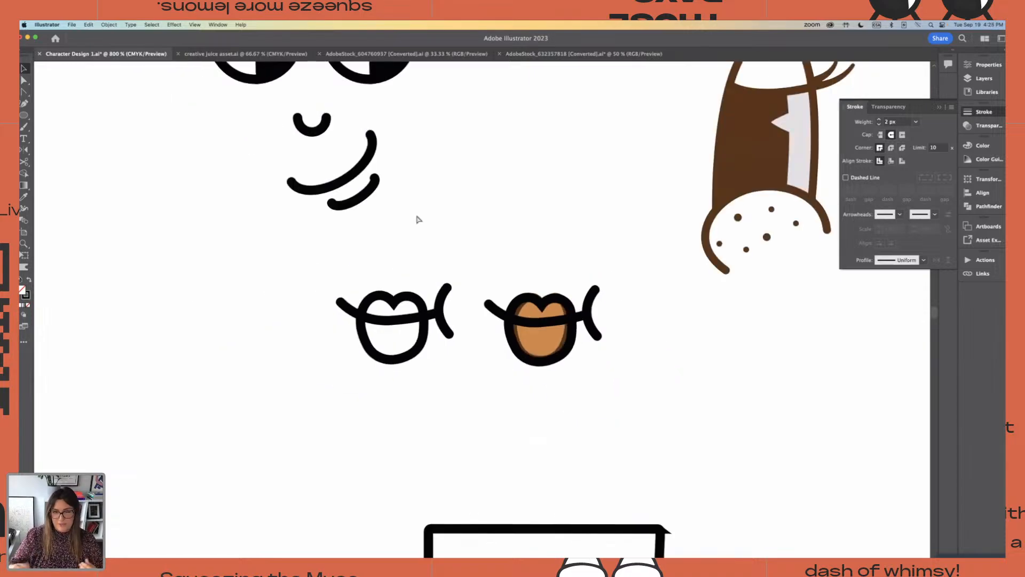
{"action": "key", "text": "super+minus"}
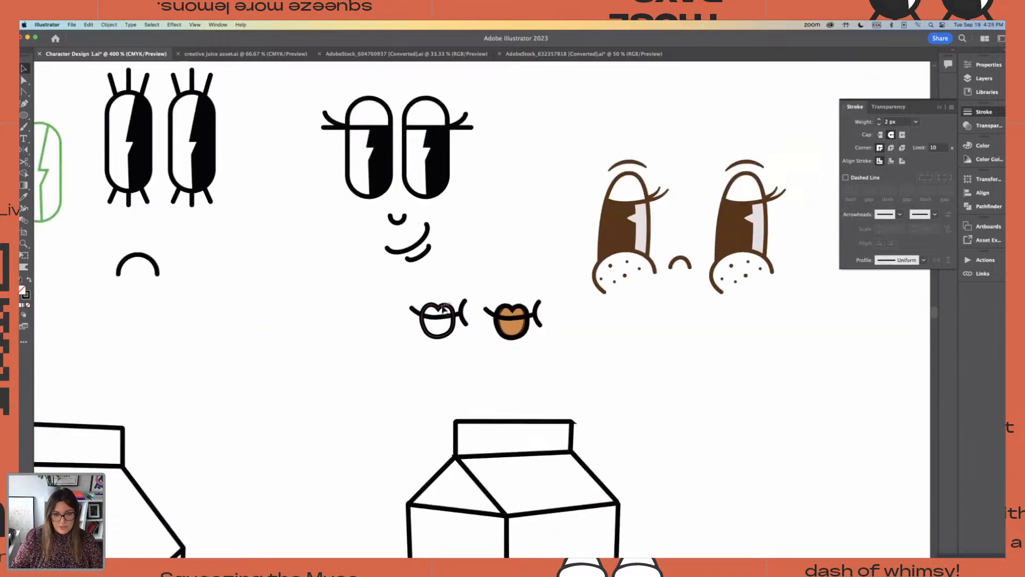
{"action": "left_click", "coordinate": [437, 338]}
{"action": "key", "text": "super+minus"}
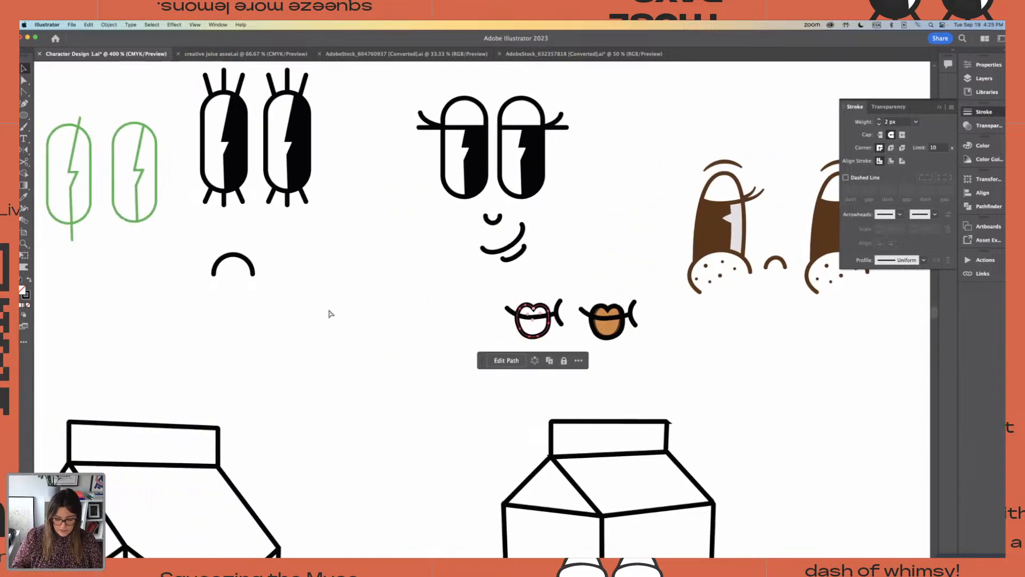
{"action": "left_click_drag", "start_coordinate": [242, 314], "coordinate": [299, 350]}
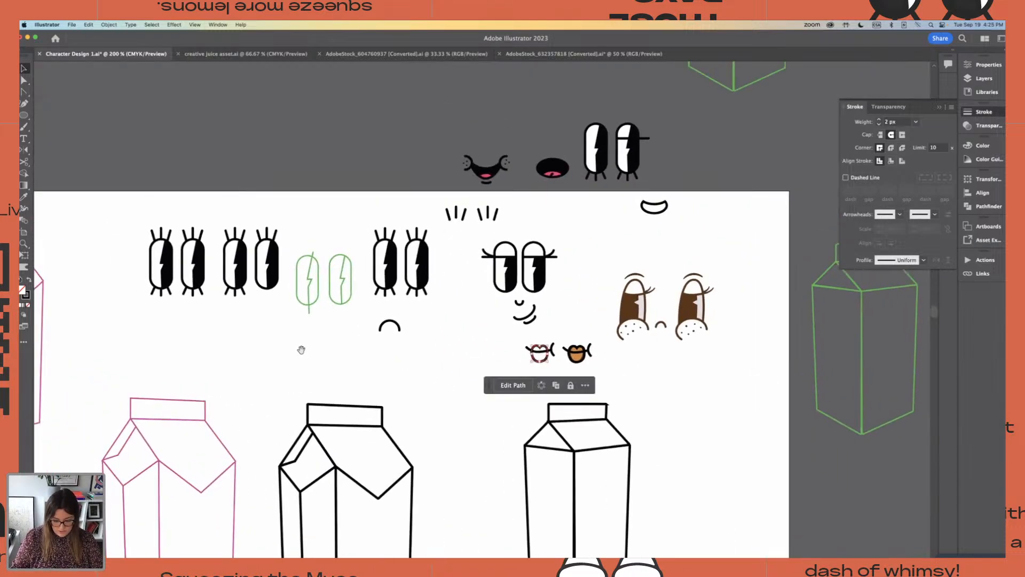
{"action": "key", "text": "i"}
{"action": "left_click", "coordinate": [551, 174]}
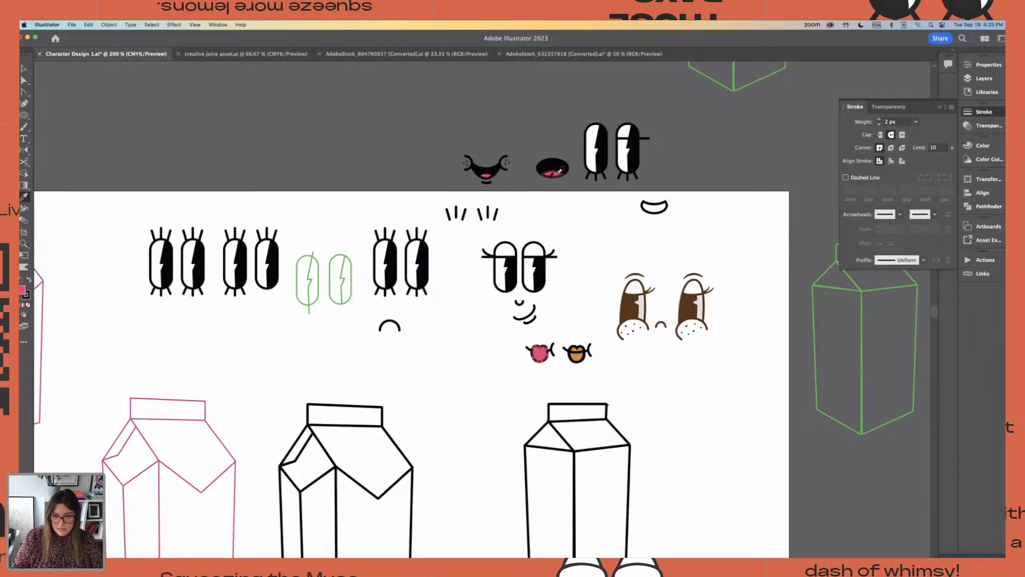
Send the pink-filled lip shape to the back, behind its mouth line, and deselect it
{"action": "left_click", "coordinate": [23, 66]}
{"action": "left_click", "coordinate": [109, 25]}
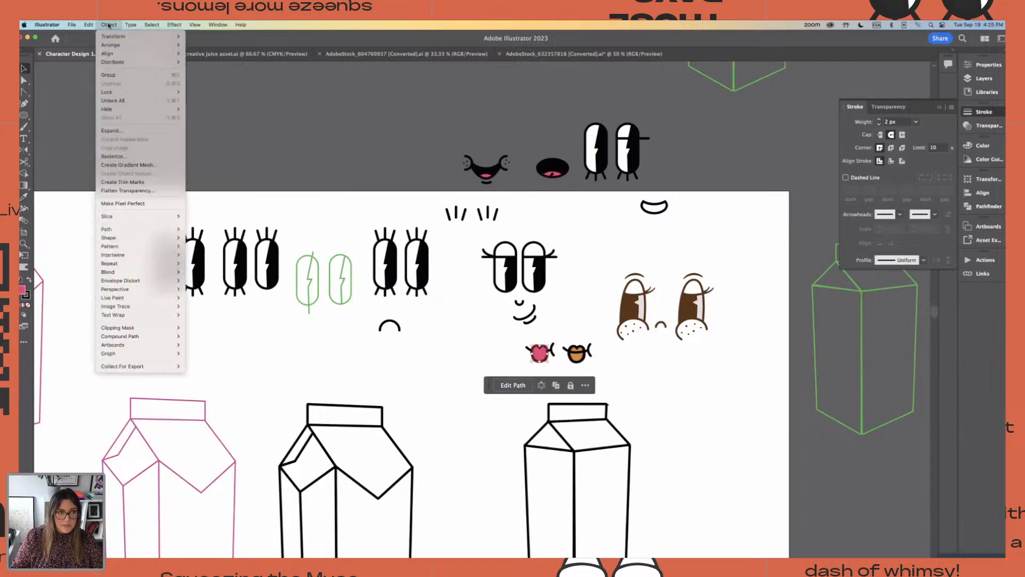
{"action": "mouse_move", "coordinate": [133, 45]}
{"action": "left_click", "coordinate": [208, 71]}
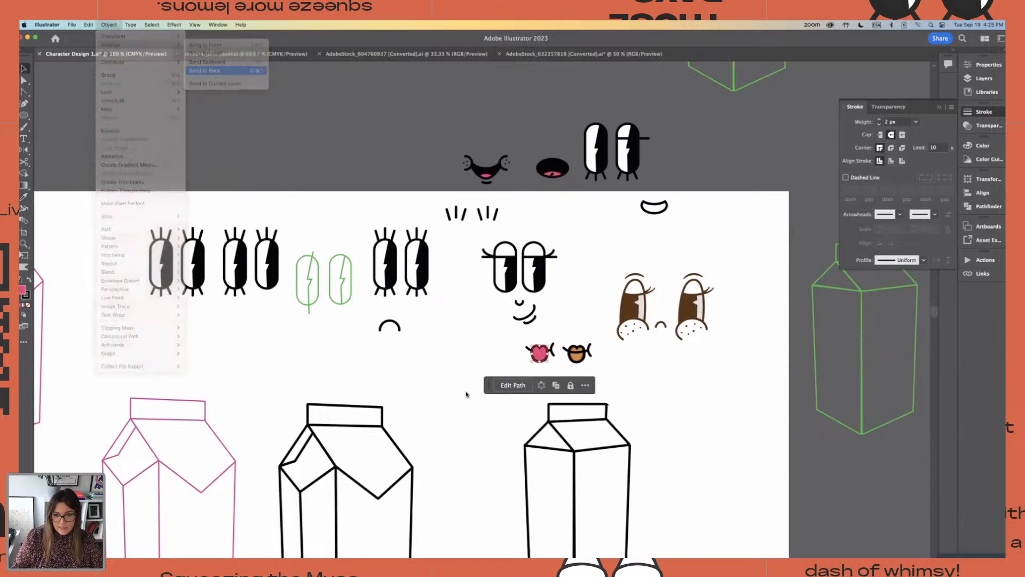
{"action": "left_click", "coordinate": [463, 359]}
Lower the middle anchor of the pink lips' mouth line slightly to deepen its curve
{"action": "key", "text": "super+equal"}
{"action": "key", "text": "super+equal"}
{"action": "key", "text": "super+equal"}
{"action": "key", "text": "super+equal"}
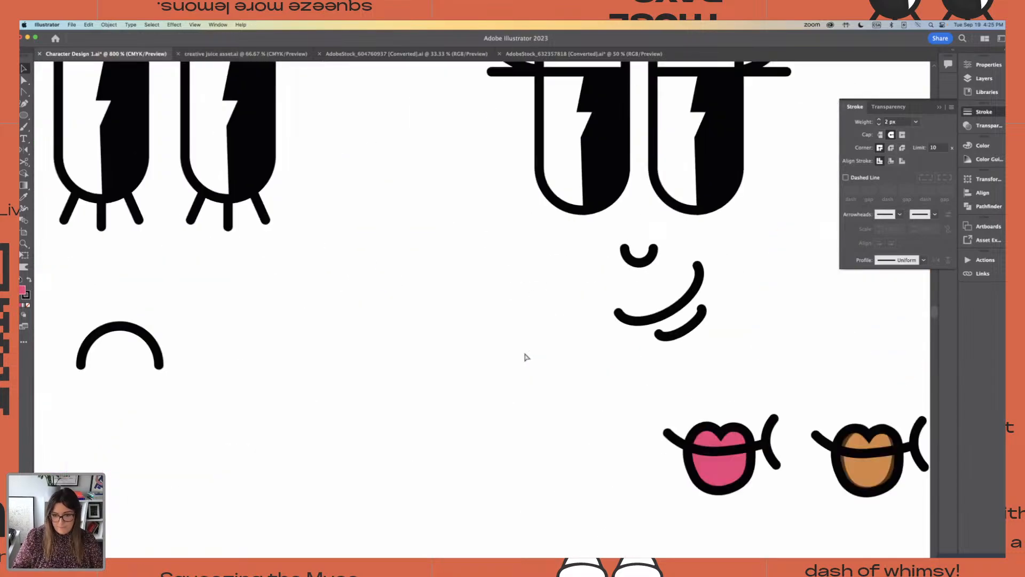
{"action": "left_click_drag", "start_coordinate": [575, 406], "coordinate": [453, 364]}
{"action": "key", "text": "a"}
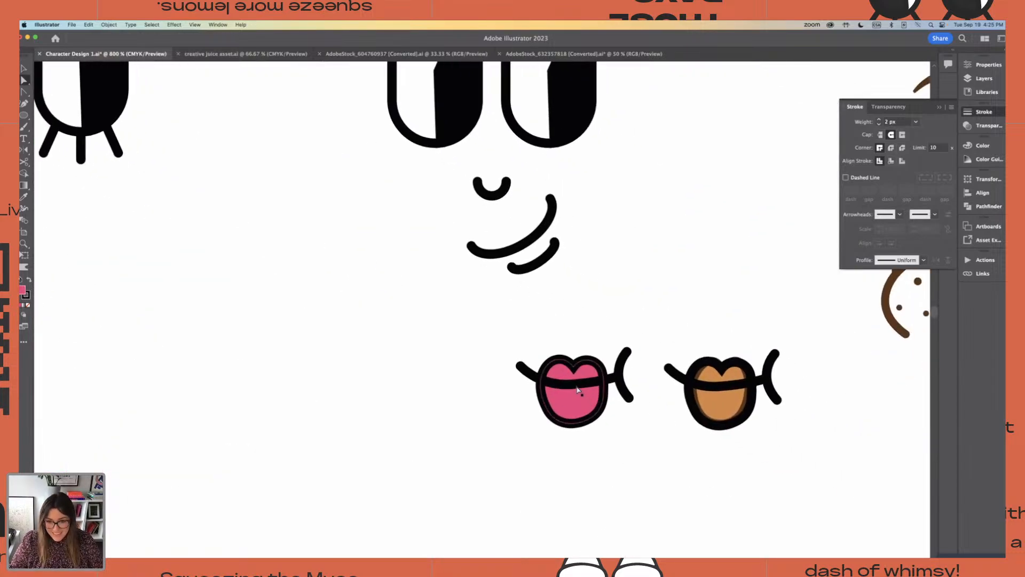
{"action": "left_click", "coordinate": [572, 384]}
{"action": "left_click_drag", "start_coordinate": [573, 388], "coordinate": [572, 392]}
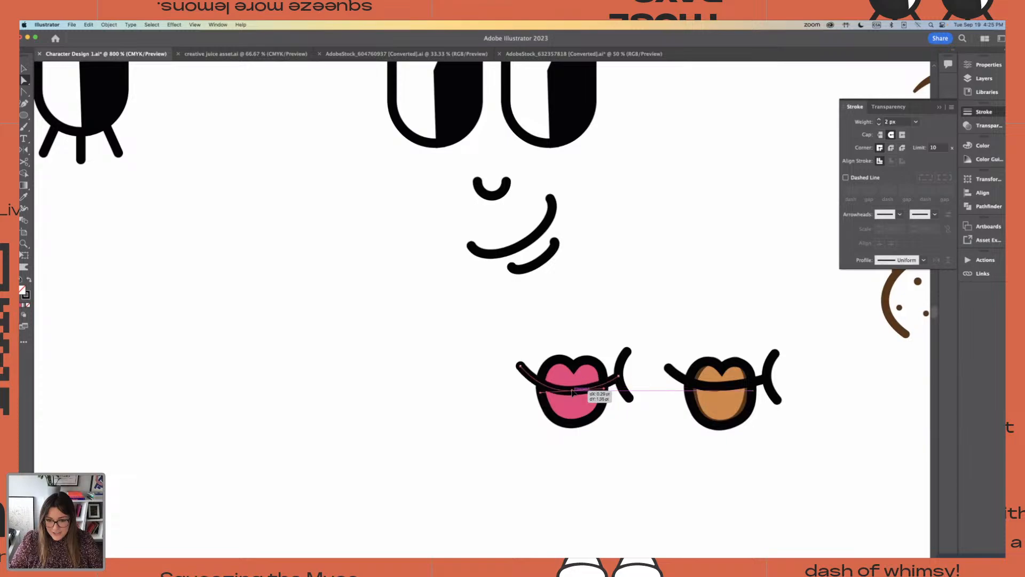
{"action": "left_click", "coordinate": [472, 327]}
Group all strokes of the pink lips, including the side creases, and deselect them
{"action": "key", "text": "v"}
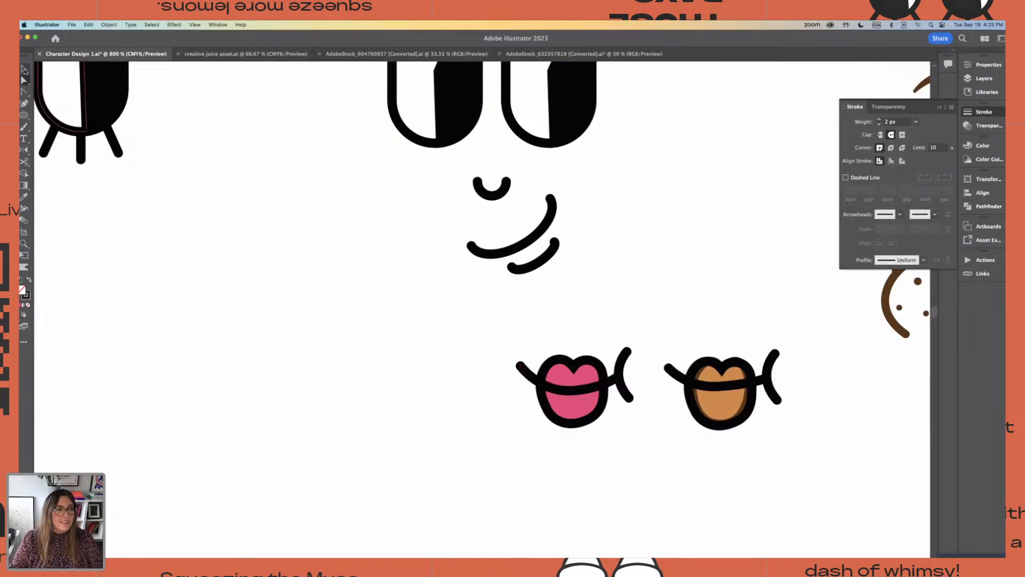
{"action": "left_click_drag", "start_coordinate": [438, 324], "coordinate": [634, 435]}
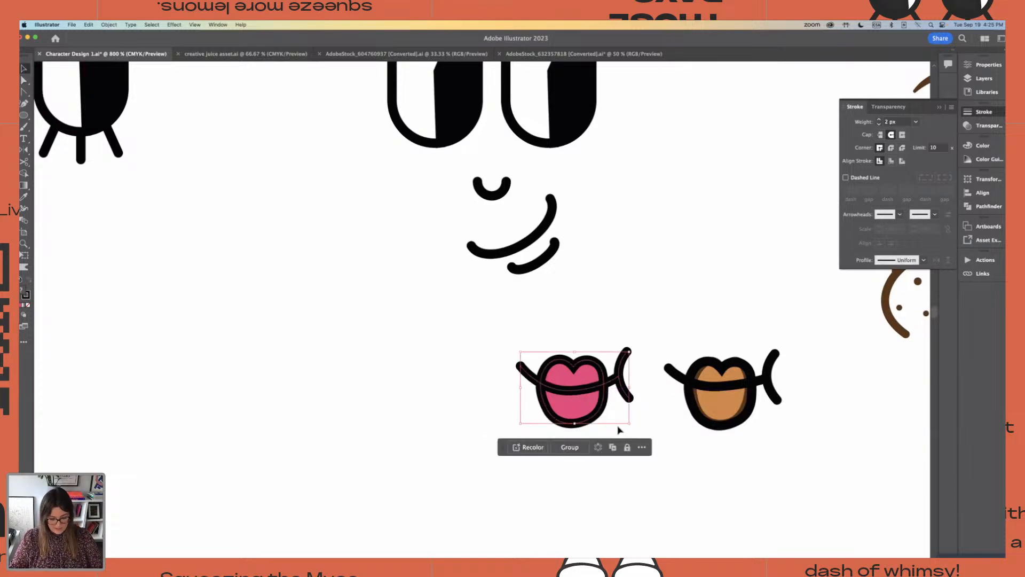
{"action": "key", "text": "a"}
{"action": "left_click", "coordinate": [514, 312]}
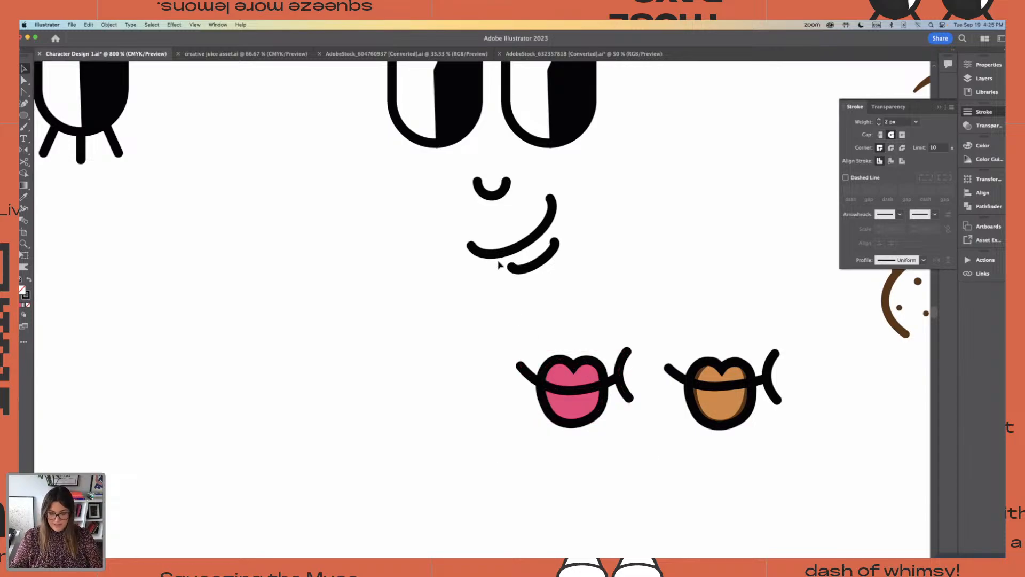
{"action": "key", "text": "super+minus"}
{"action": "key", "text": "super+minus"}
{"action": "key", "text": "super+minus"}
{"action": "key", "text": "super+minus"}
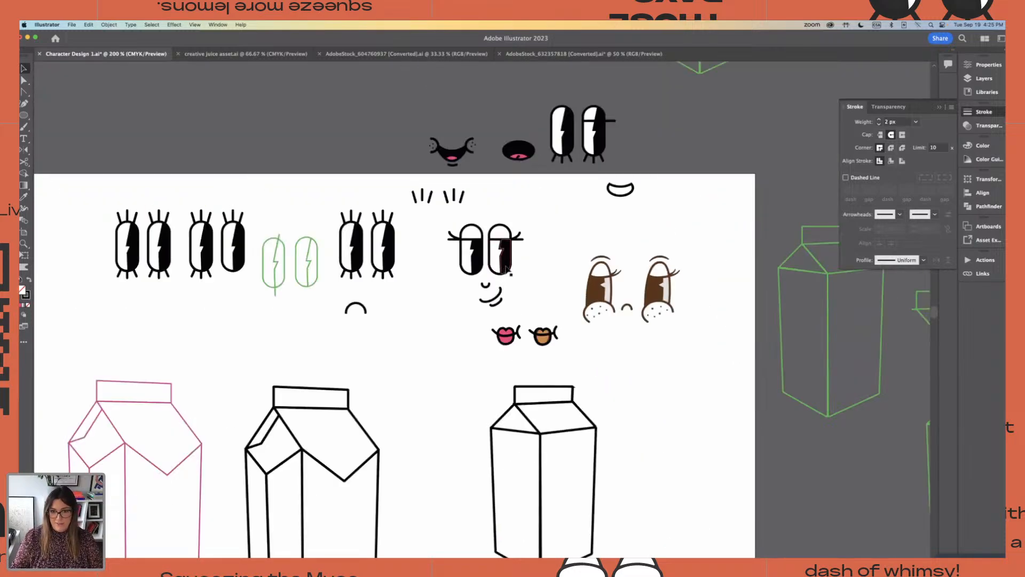
{"action": "left_click", "coordinate": [506, 268]}
{"action": "left_click_drag", "start_coordinate": [506, 268], "coordinate": [448, 377]}
{"action": "key", "text": "super+z"}
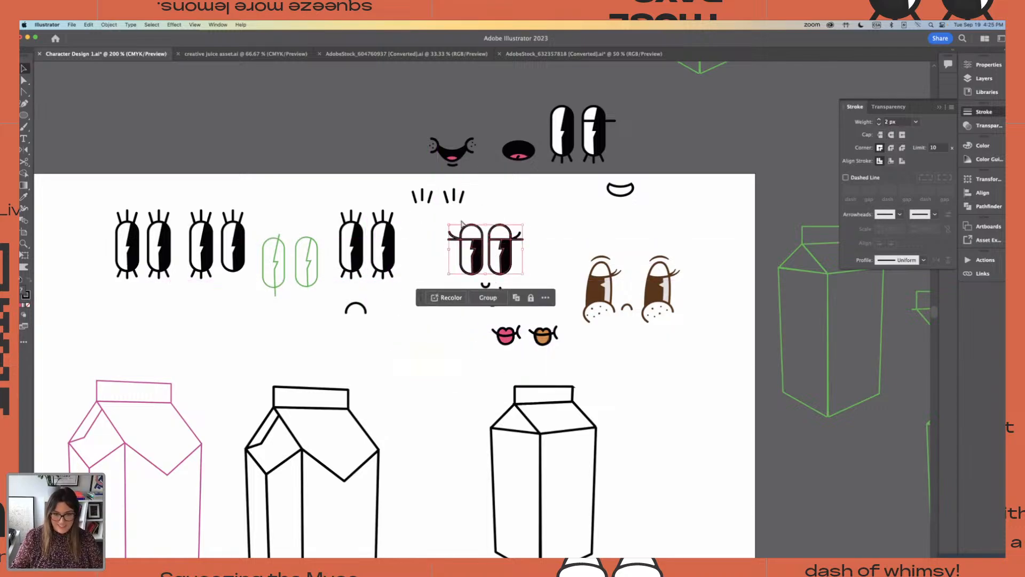
Try duplicating the smirking face's eyes and nose below it and moving the pink lips under the copied nose
{"action": "left_click", "coordinate": [417, 215]}
{"action": "left_click", "coordinate": [499, 286]}
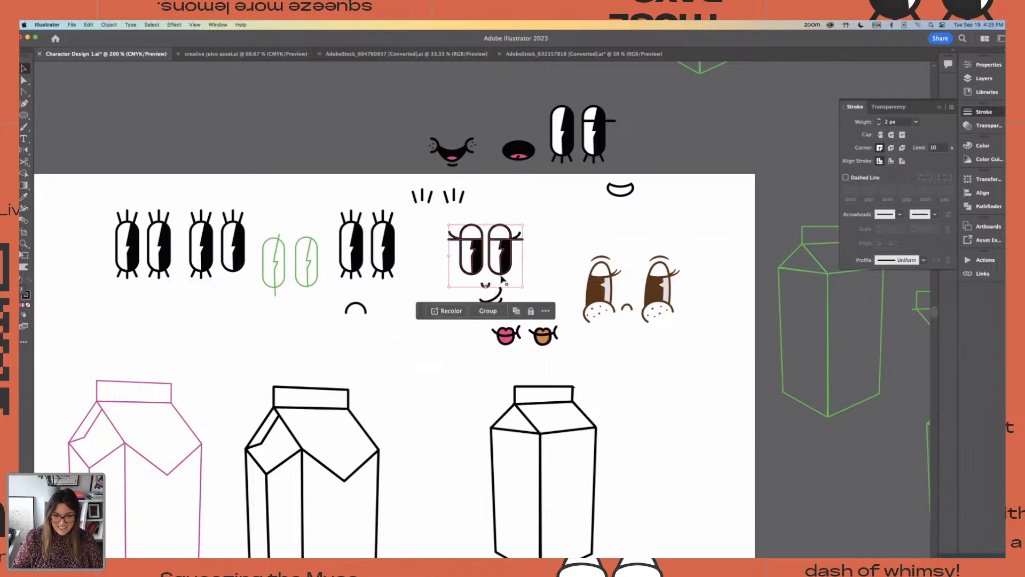
{"action": "left_click_drag", "start_coordinate": [507, 267], "coordinate": [456, 358]}
{"action": "left_click", "coordinate": [513, 353]}
{"action": "left_click", "coordinate": [506, 336]}
{"action": "left_click_drag", "start_coordinate": [506, 337], "coordinate": [441, 397]}
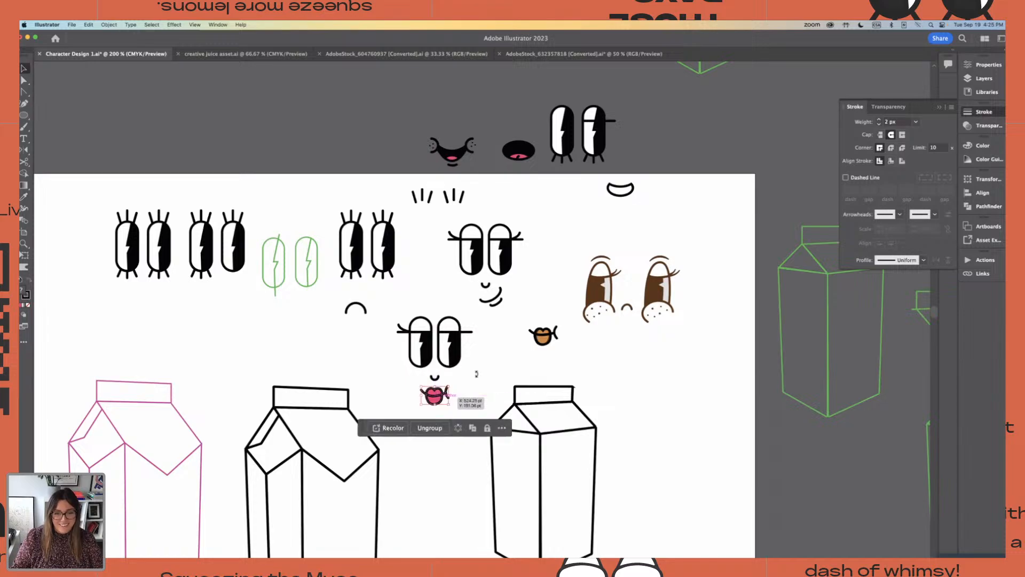
{"action": "left_click", "coordinate": [486, 380]}
{"action": "scroll", "coordinate": [486, 380], "scroll_direction": "down", "scroll_amount": 1}
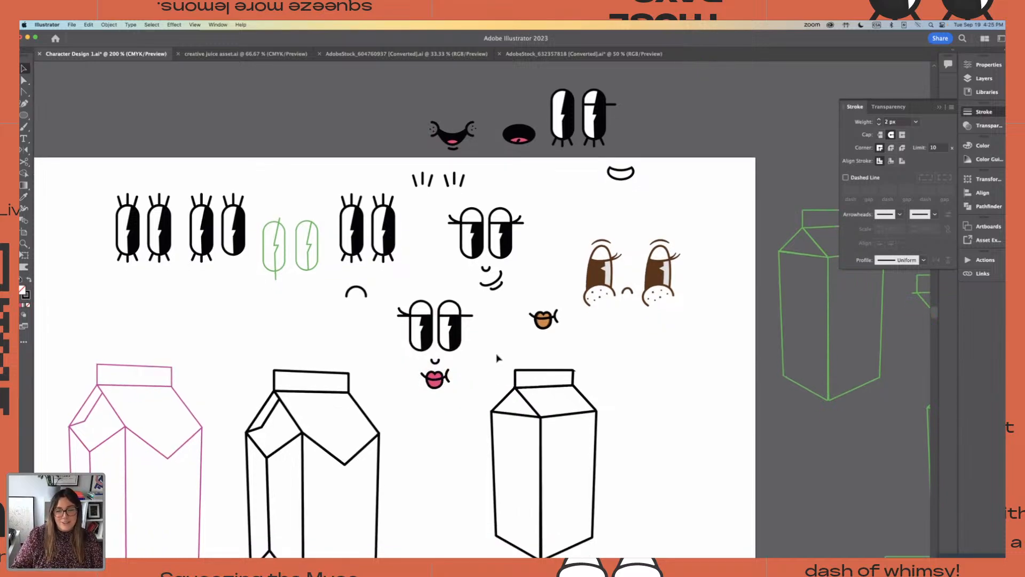
Undo the pink lips' move and the duplication of the eyes and nose
{"action": "key", "text": "super+z"}
{"action": "left_click", "coordinate": [439, 243]}
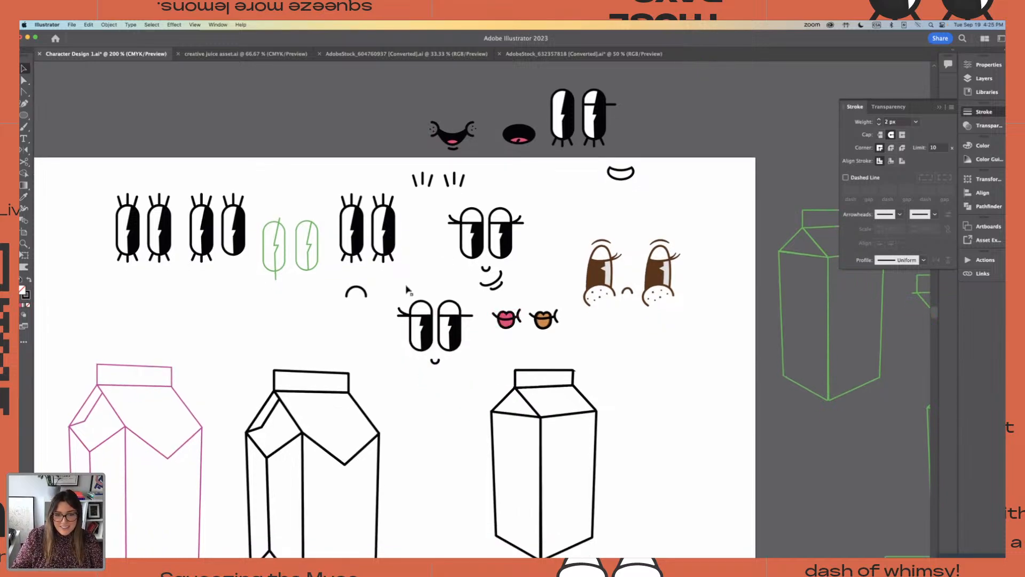
{"action": "key", "text": "super+z"}
Group the smirking face's half-lidded eyes and place a copy of the eyes and nose below that face
{"action": "left_click", "coordinate": [419, 256]}
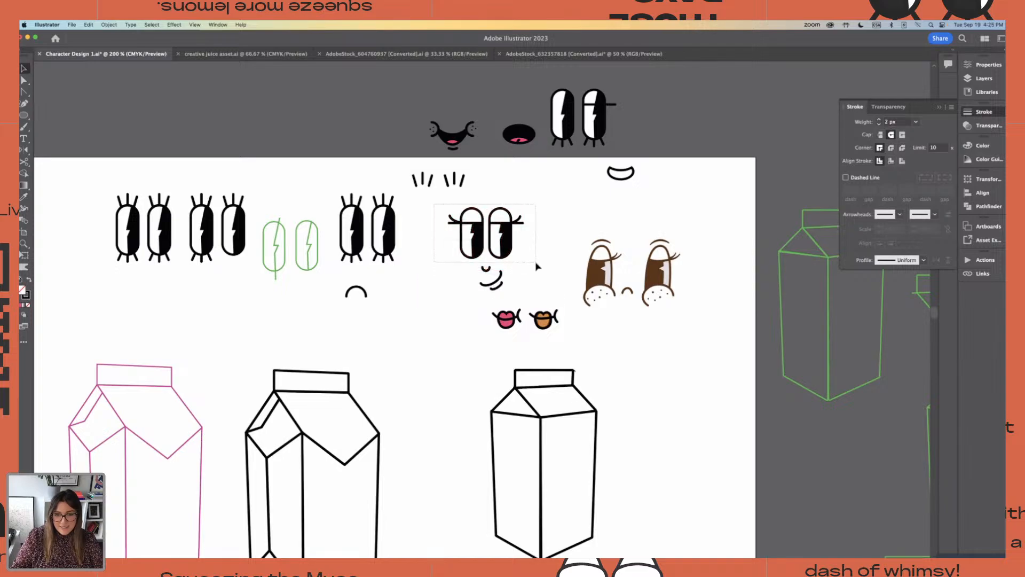
{"action": "left_click", "coordinate": [499, 243]}
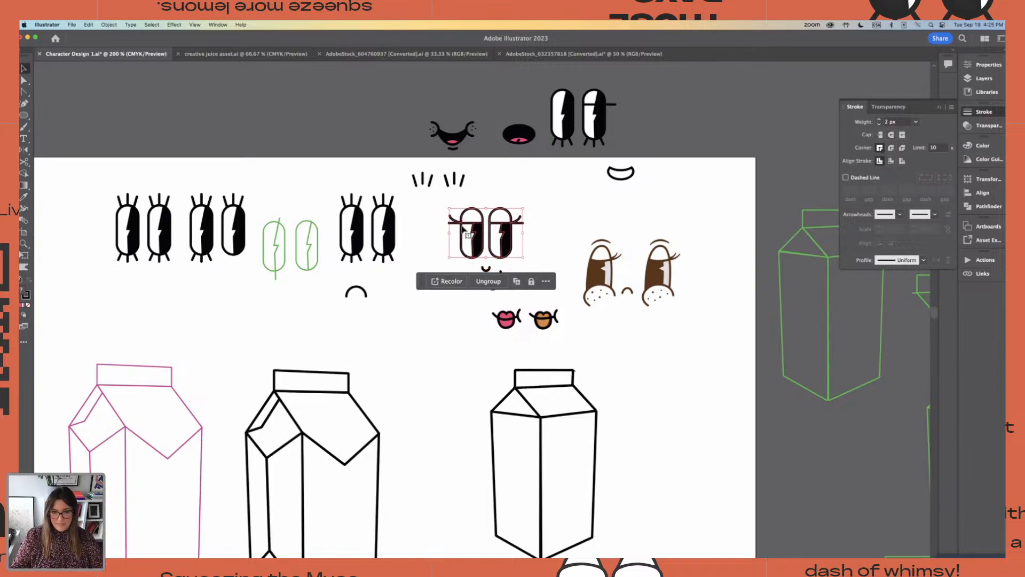
{"action": "left_click", "coordinate": [418, 233]}
{"action": "left_click", "coordinate": [492, 268]}
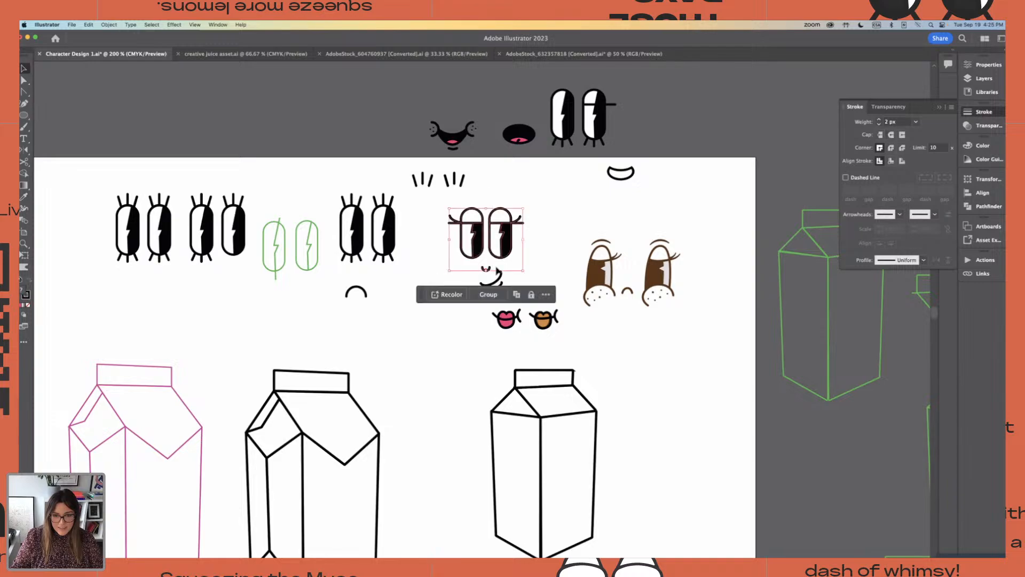
{"action": "left_click_drag", "start_coordinate": [510, 249], "coordinate": [448, 338]}
Move the pink lips beneath the copied nose to complete the new face
{"action": "left_click", "coordinate": [512, 327]}
{"action": "left_click_drag", "start_coordinate": [513, 326], "coordinate": [432, 381]}
{"action": "key", "text": "super+equal"}
{"action": "key", "text": "super+equal"}
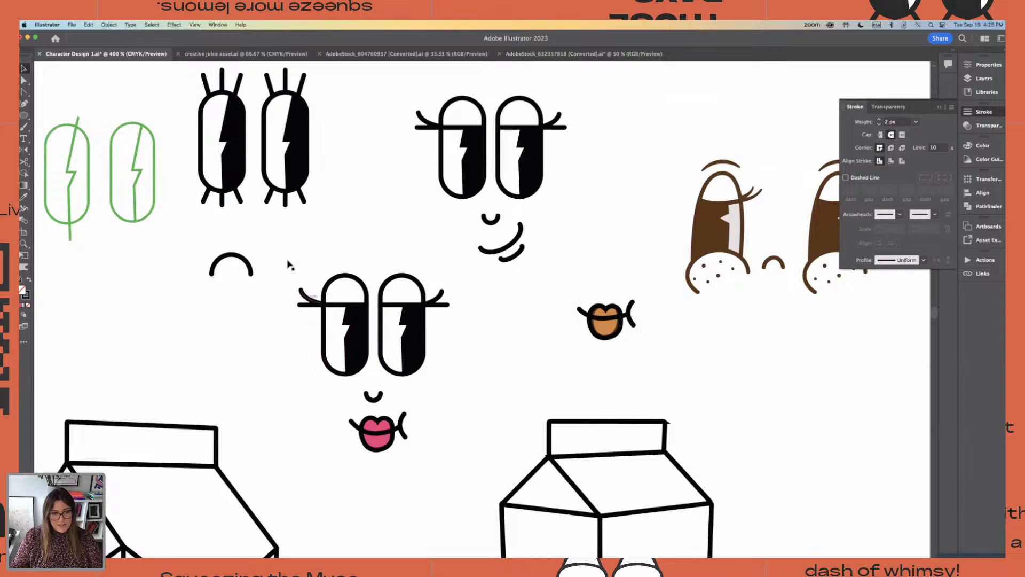
Copy the complete pink-lipped face to the upper artboard, at the end of the row of finished faces
{"action": "left_click_drag", "start_coordinate": [289, 265], "coordinate": [449, 466]}
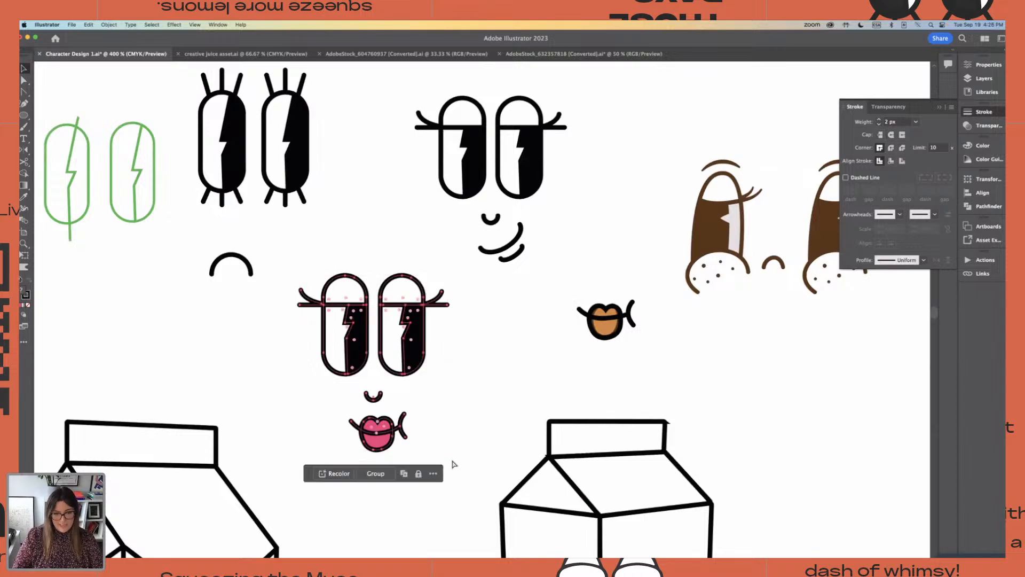
{"action": "key", "text": "super+minus"}
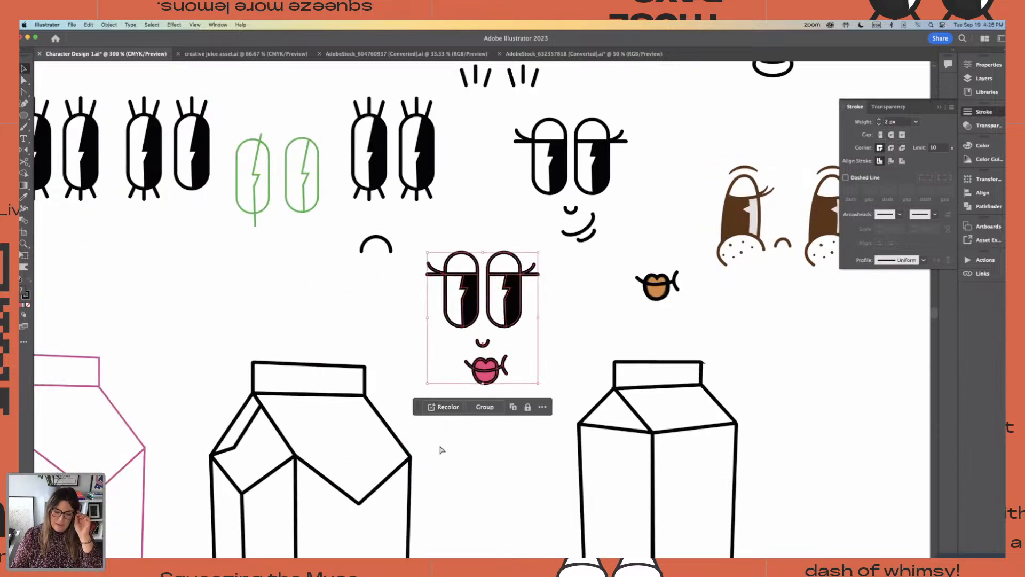
{"action": "key", "text": "super+minus"}
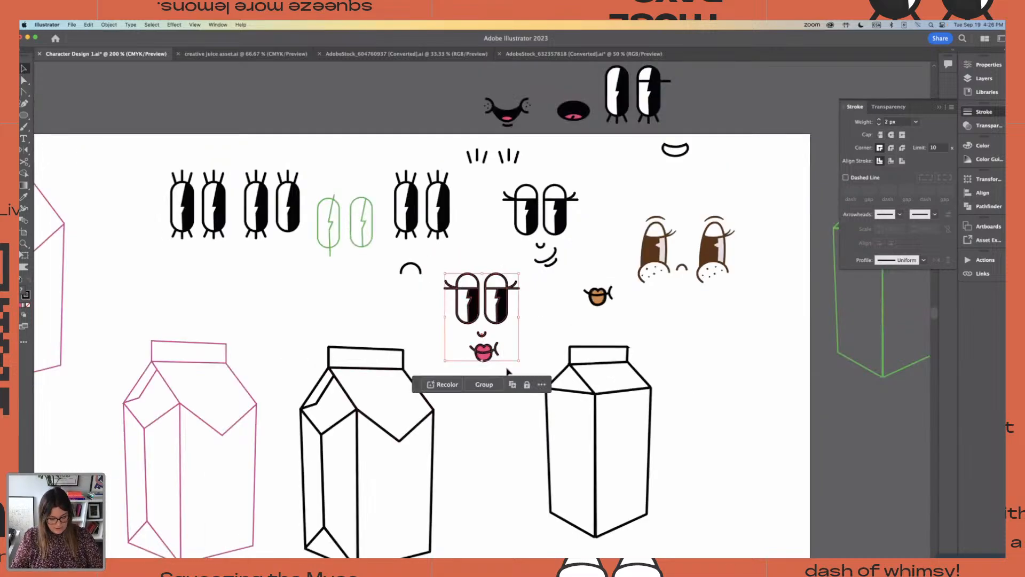
{"action": "key", "text": "super+minus"}
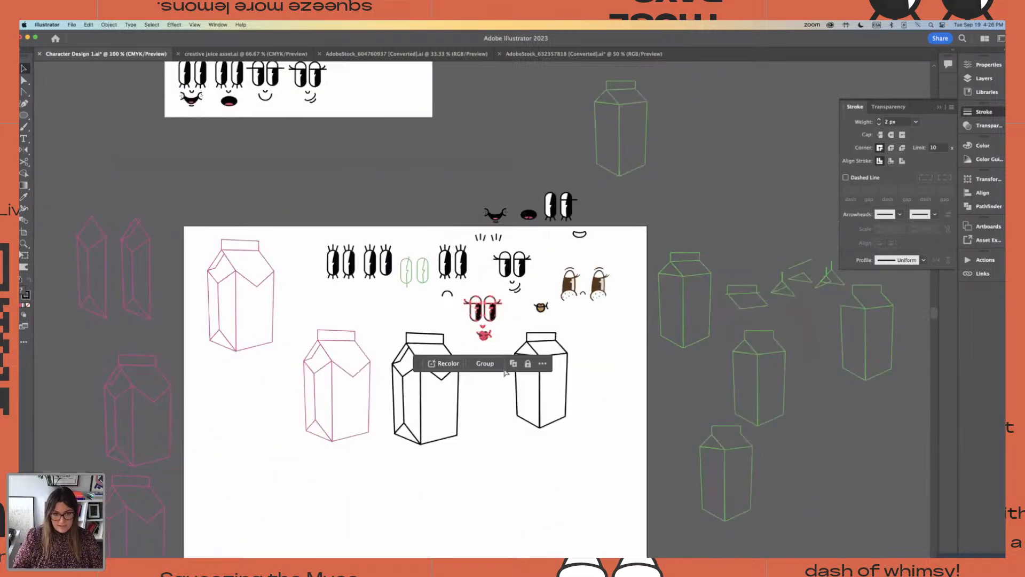
{"action": "scroll", "coordinate": [432, 366], "scroll_direction": "up", "scroll_amount": 3}
{"action": "scroll", "coordinate": [432, 366], "scroll_direction": "up", "scroll_amount": 2}
{"action": "scroll", "coordinate": [432, 366], "scroll_direction": "left", "scroll_amount": 1}
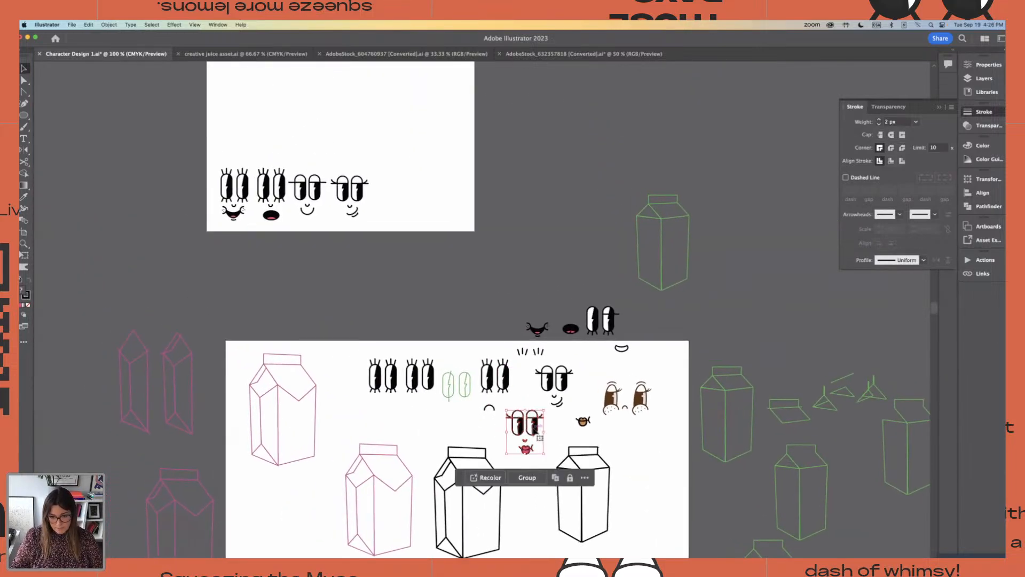
{"action": "left_click_drag", "start_coordinate": [525, 427], "coordinate": [392, 192]}
{"action": "left_click", "coordinate": [444, 198]}
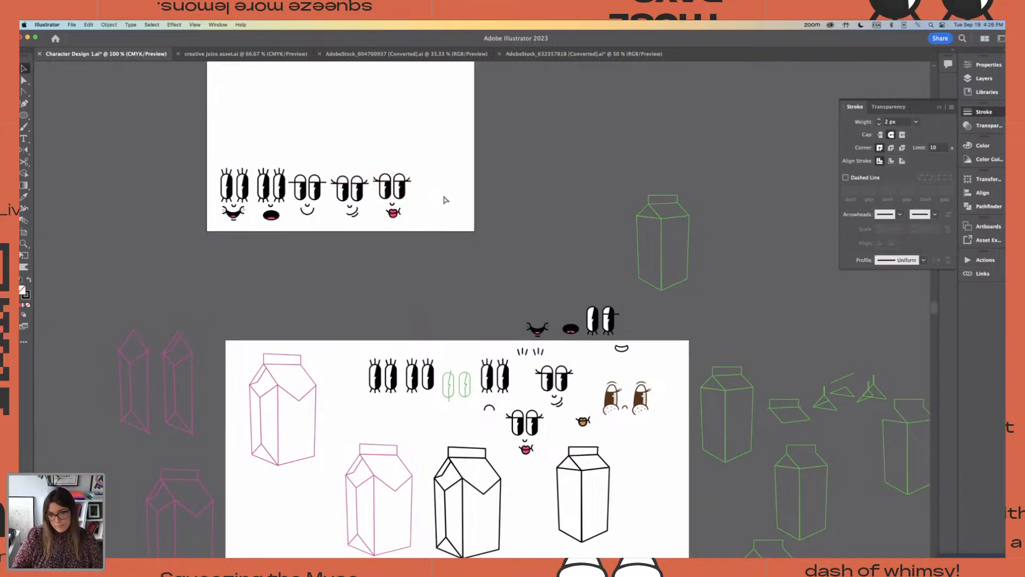
{"action": "key", "text": "super+equal"}
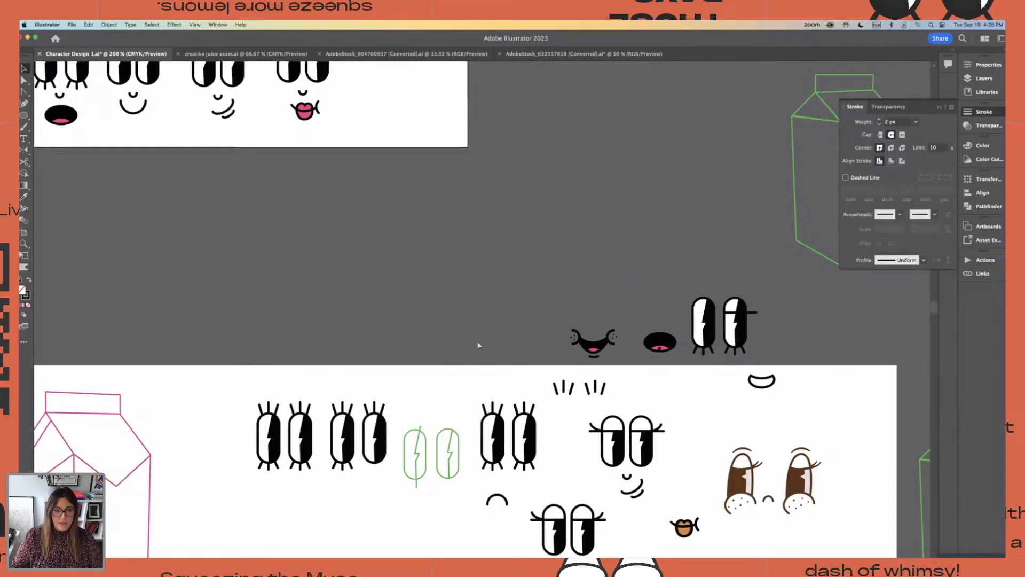
{"action": "scroll", "coordinate": [479, 345], "scroll_direction": "up", "scroll_amount": 3}
{"action": "scroll", "coordinate": [479, 344], "scroll_direction": "down", "scroll_amount": 10}
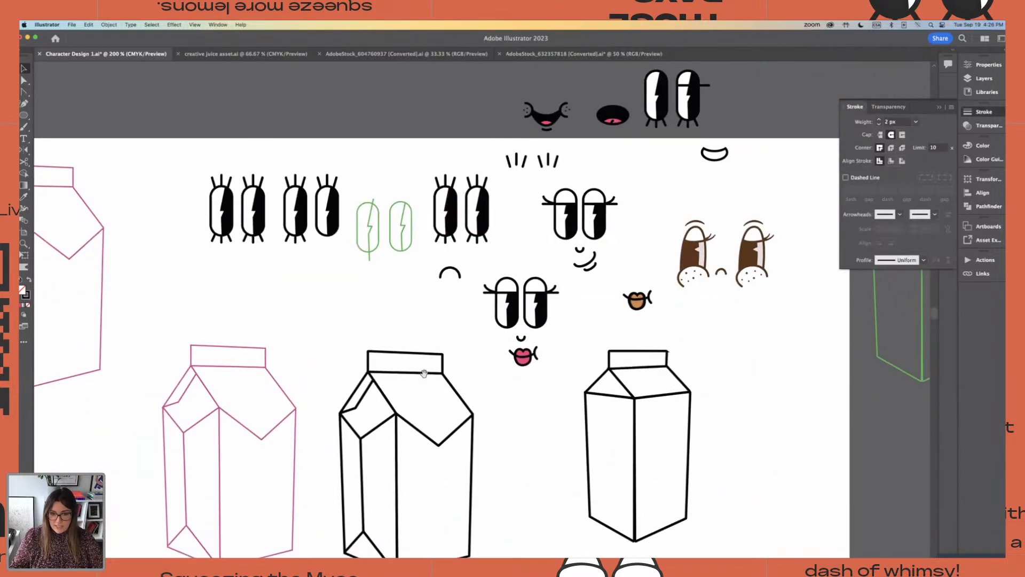
{"action": "key", "text": "super+equal"}
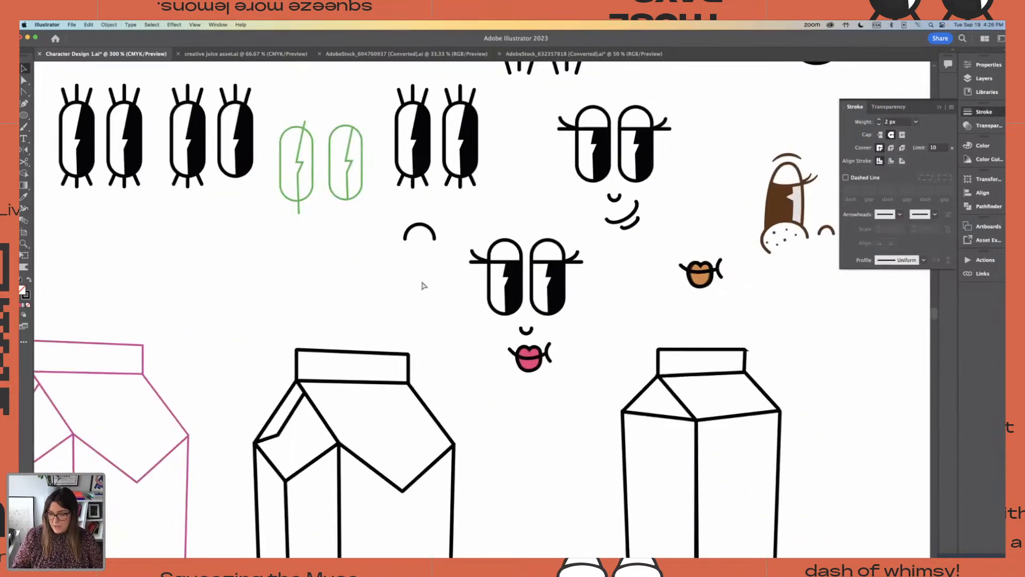
{"action": "scroll", "coordinate": [422, 286], "scroll_direction": "right", "scroll_amount": 1}
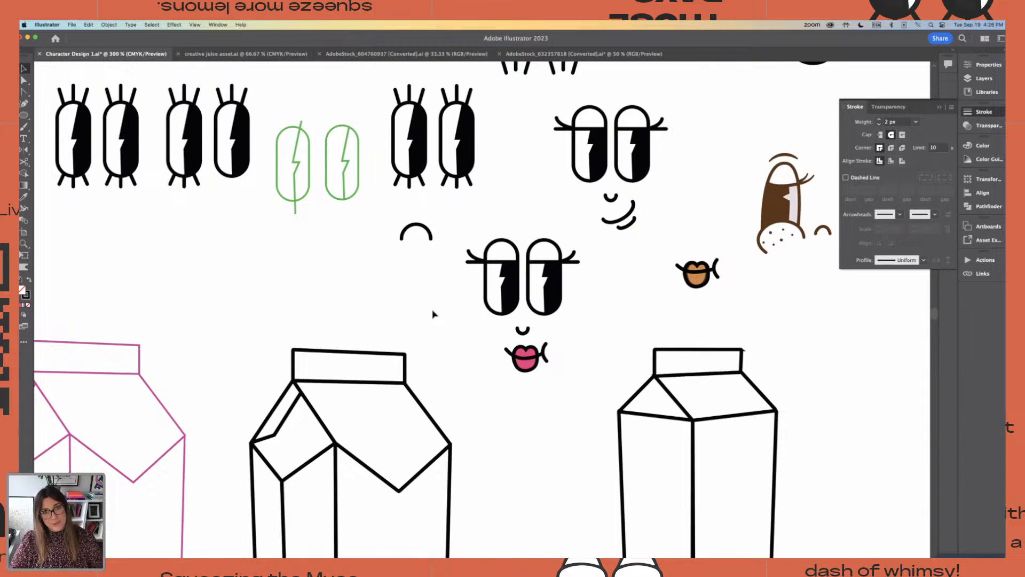
Place a copy of the pink-lipped face in the empty space between the two artboards
{"action": "key", "text": "super+minus"}
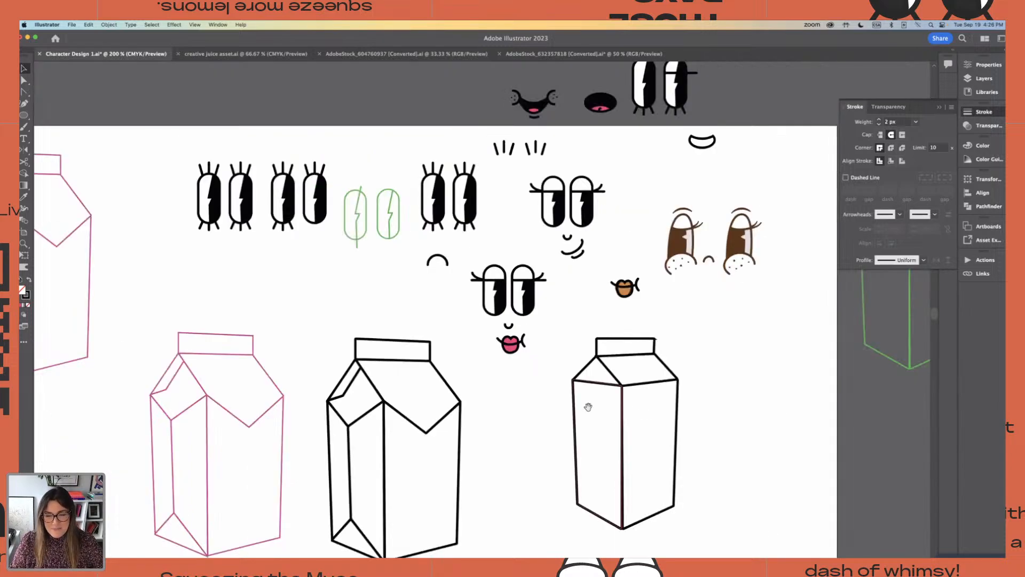
{"action": "left_click_drag", "start_coordinate": [559, 358], "coordinate": [549, 345]}
{"action": "left_click_drag", "start_coordinate": [428, 310], "coordinate": [415, 348]}
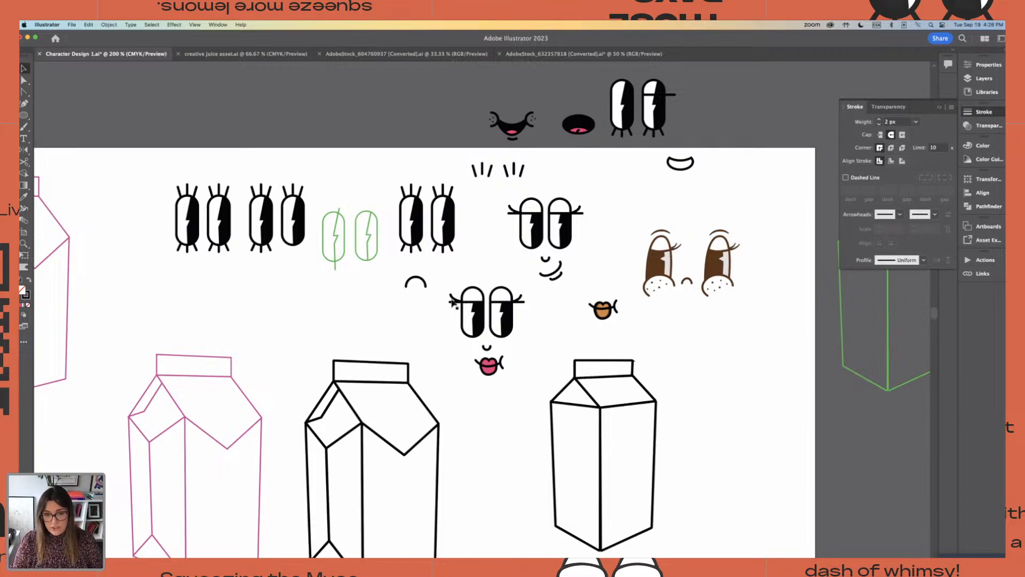
{"action": "left_click_drag", "start_coordinate": [451, 271], "coordinate": [453, 353]}
{"action": "key", "text": "super+1"}
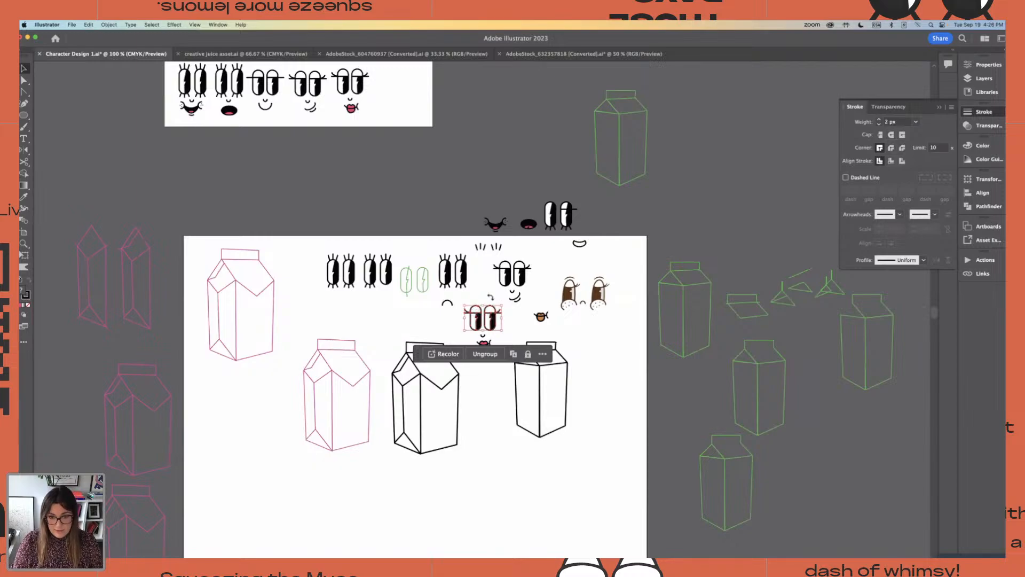
{"action": "left_click", "coordinate": [472, 300]}
{"action": "left_click_drag", "start_coordinate": [469, 296], "coordinate": [414, 168]}
{"action": "left_click", "coordinate": [460, 163]}
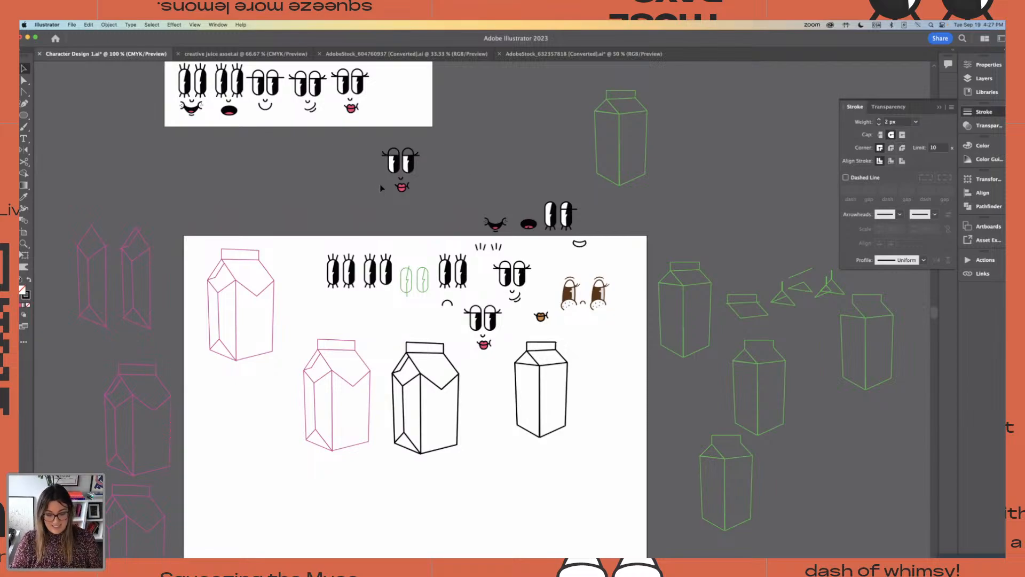
Fill both upper eyelids of the copied pink-lipped face with magenta, R 226, G 48, B 214
{"action": "key", "text": "super+equal"}
{"action": "scroll", "coordinate": [381, 188], "scroll_direction": "up", "scroll_amount": 7}
{"action": "scroll", "coordinate": [381, 188], "scroll_direction": "left", "scroll_amount": 3}
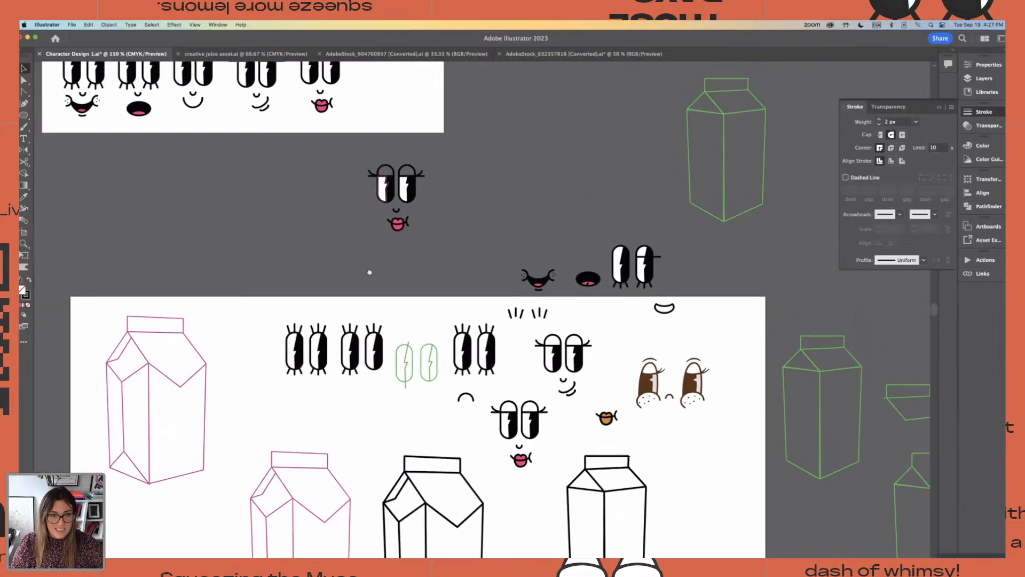
{"action": "key", "text": "a"}
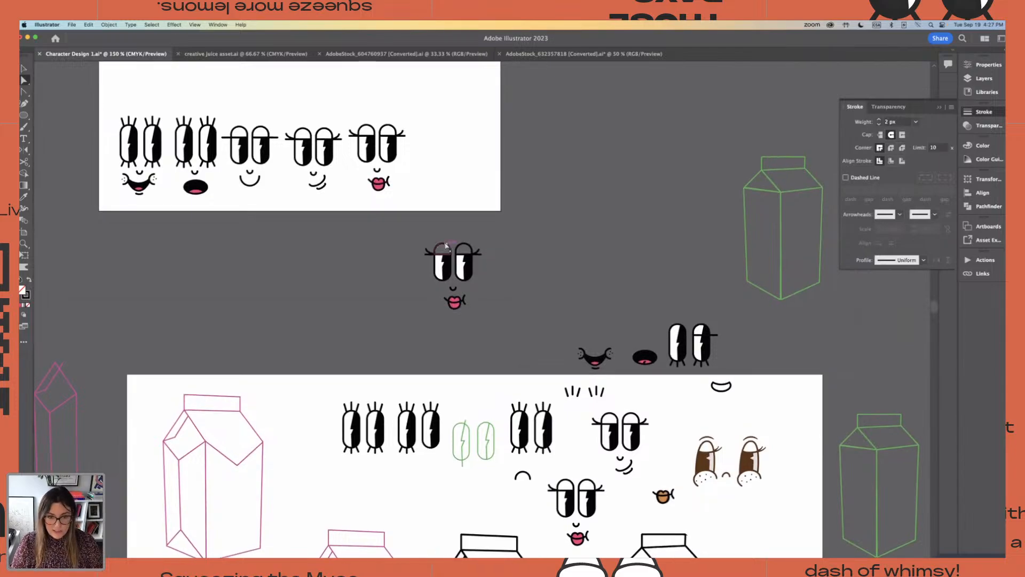
{"action": "left_click", "coordinate": [445, 249]}
{"action": "left_click", "coordinate": [464, 250]}
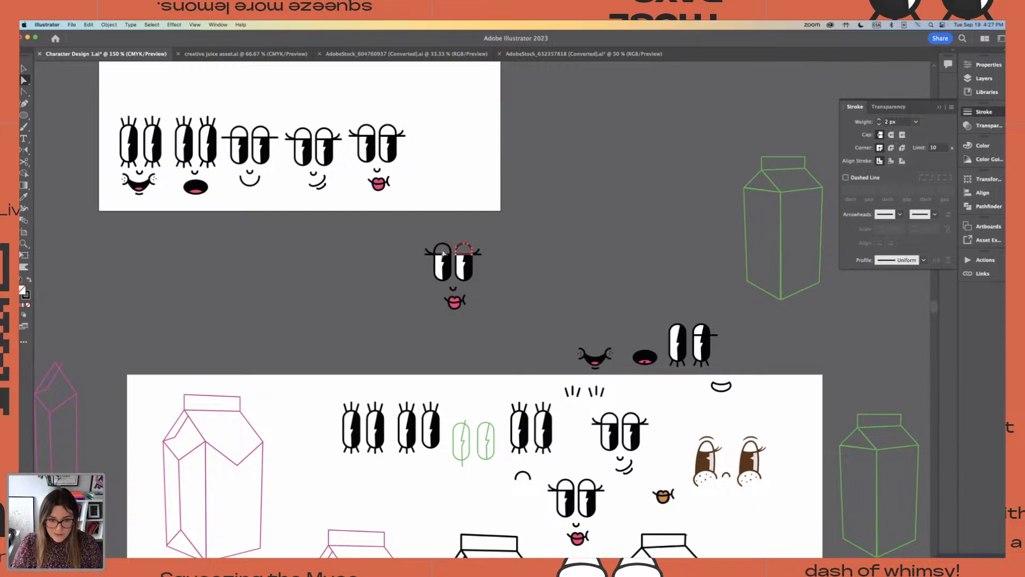
{"action": "left_click", "coordinate": [443, 253], "text": "shift"}
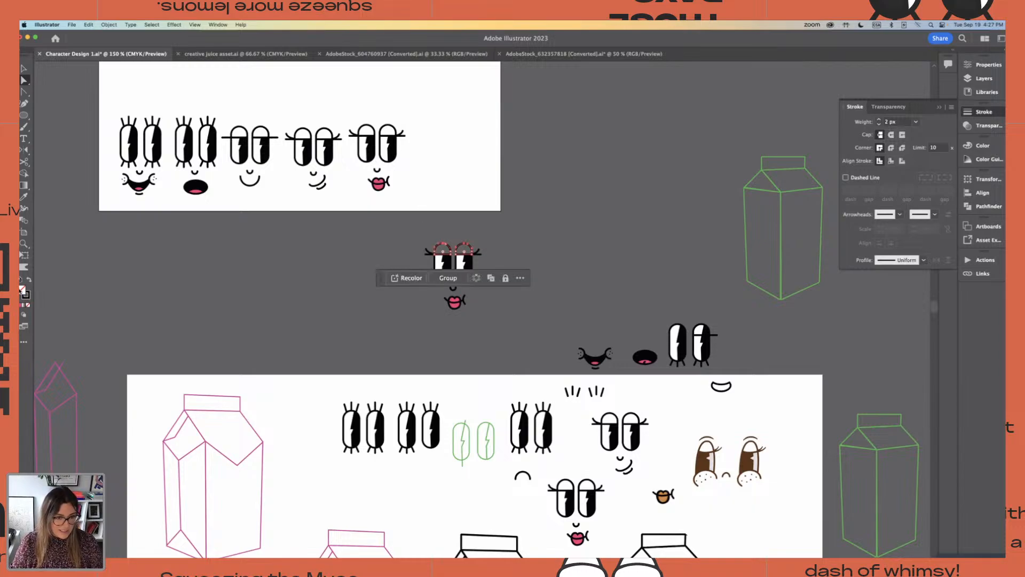
{"action": "double_click", "coordinate": [22, 290]}
{"action": "left_click", "coordinate": [523, 254]}
{"action": "left_click", "coordinate": [481, 247]}
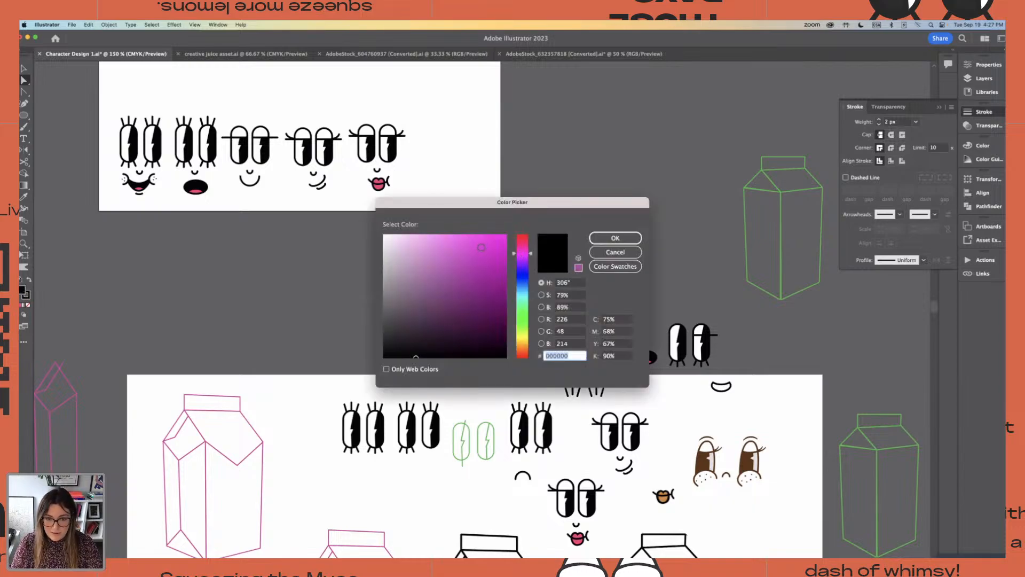
{"action": "left_click", "coordinate": [615, 237]}
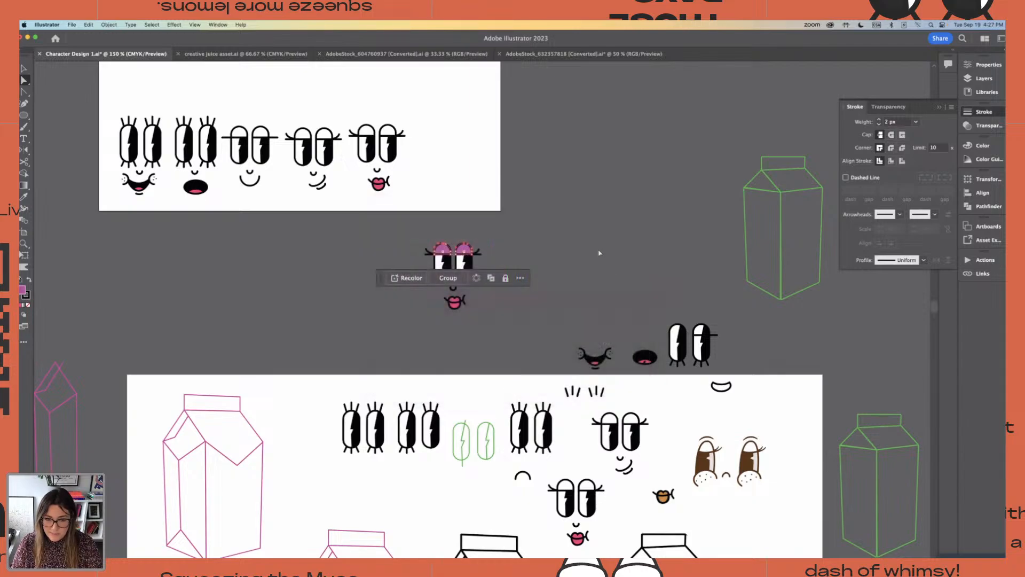
{"action": "left_click", "coordinate": [601, 245]}
Move the face with the coloured eyelids onto the upper artboard, at the end of the row of finished faces
{"action": "left_click", "coordinate": [24, 68]}
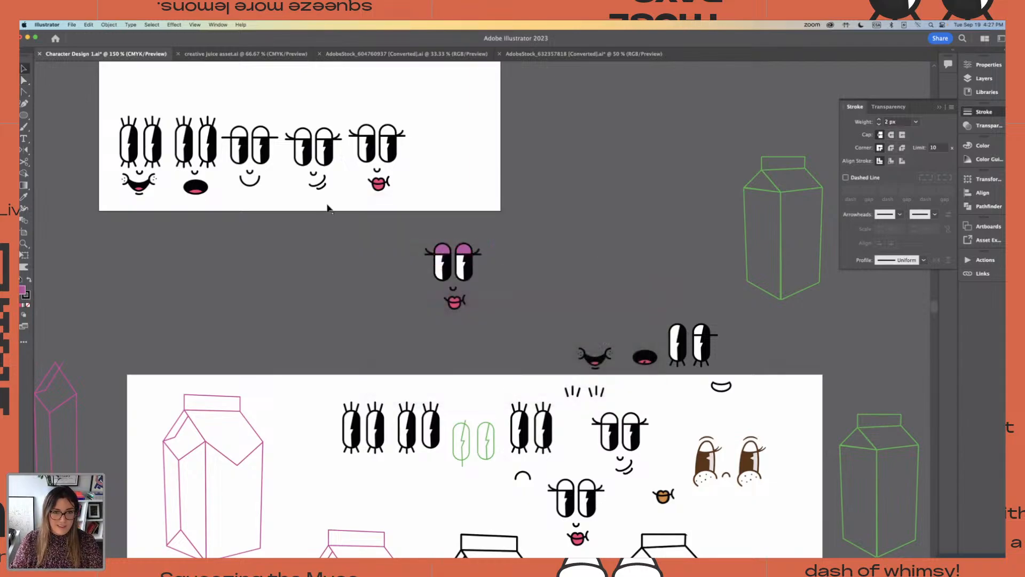
{"action": "left_click", "coordinate": [468, 274]}
{"action": "left_click_drag", "start_coordinate": [469, 274], "coordinate": [459, 158]}
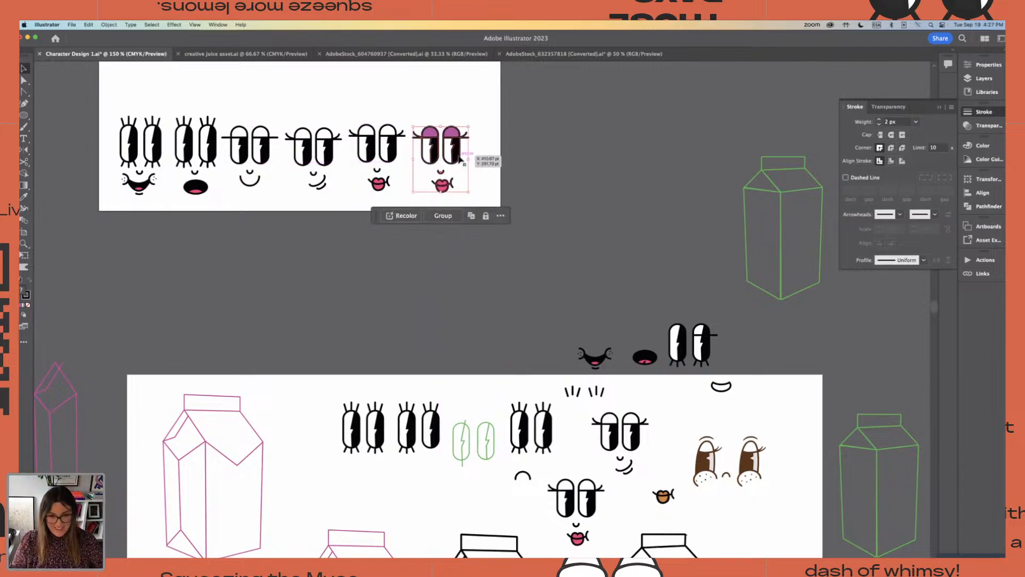
{"action": "left_click", "coordinate": [535, 156]}
Place a copy of the first smiling, freckled face from the finished row in the space below the upper artboard
{"action": "key", "text": "super+minus"}
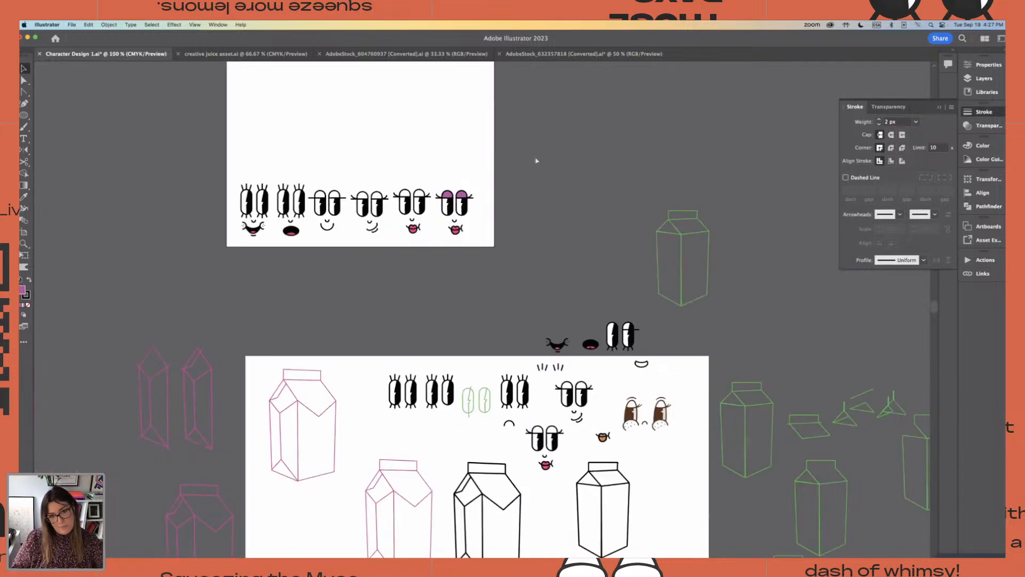
{"action": "left_click_drag", "start_coordinate": [557, 192], "coordinate": [561, 193]}
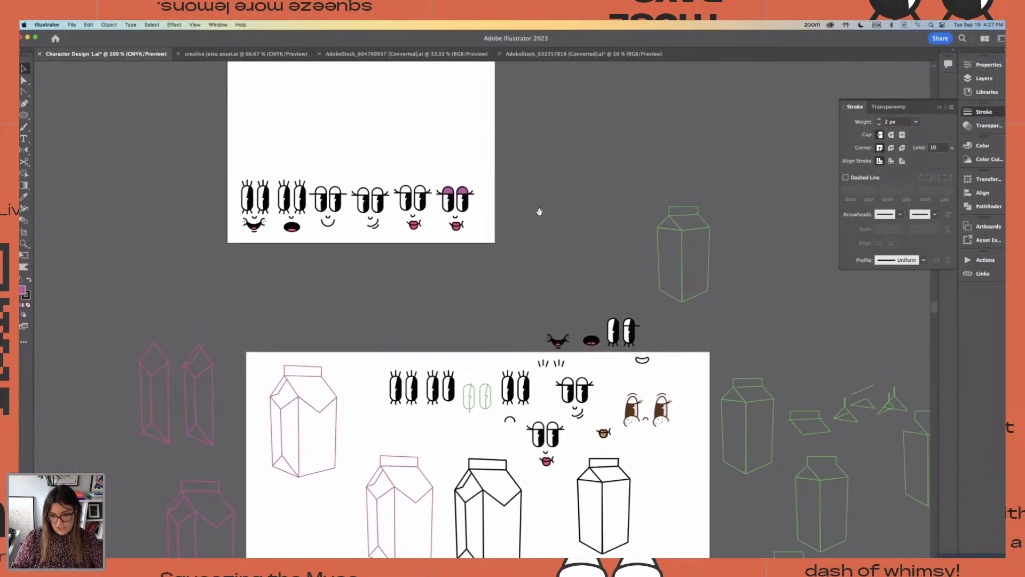
{"action": "key", "text": "super+equal"}
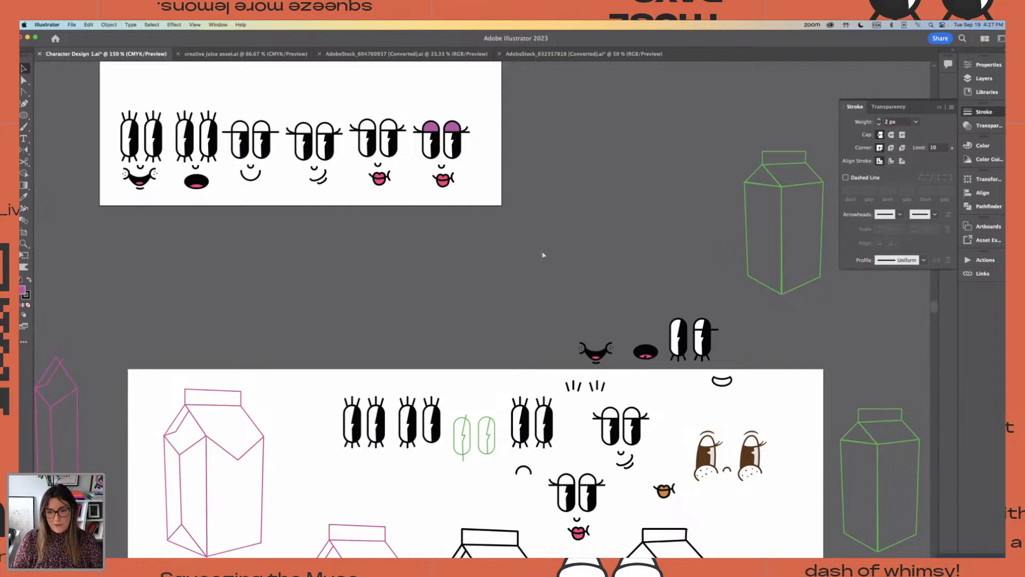
{"action": "scroll", "coordinate": [543, 254], "scroll_direction": "down", "scroll_amount": 5}
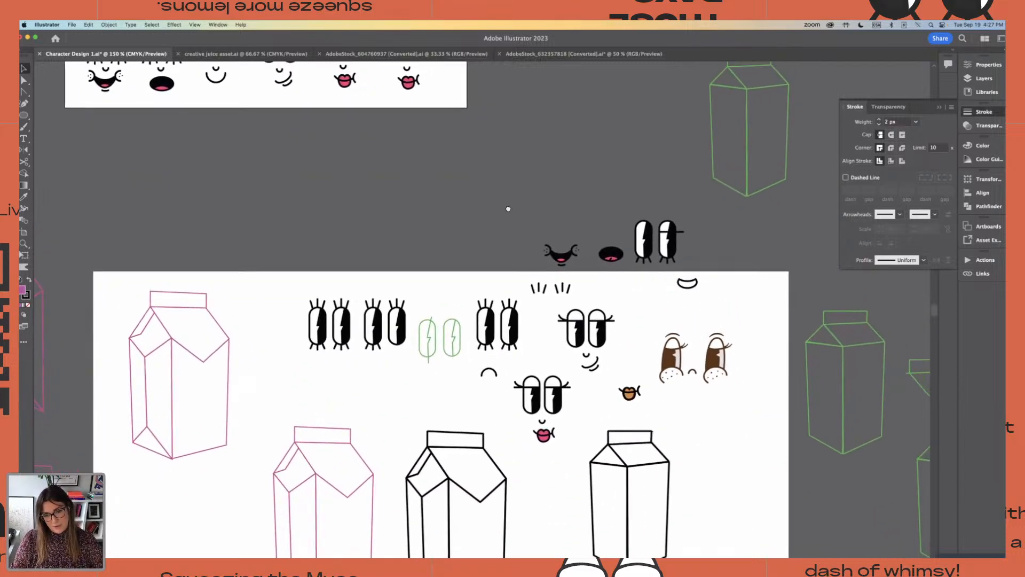
{"action": "scroll", "coordinate": [472, 199], "scroll_direction": "up", "scroll_amount": 3}
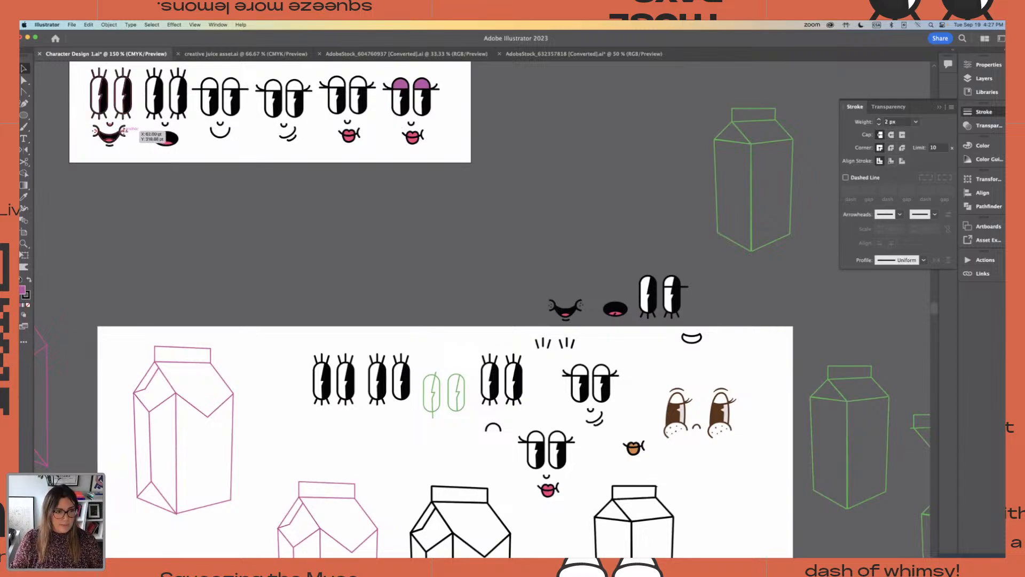
{"action": "left_click", "coordinate": [116, 138]}
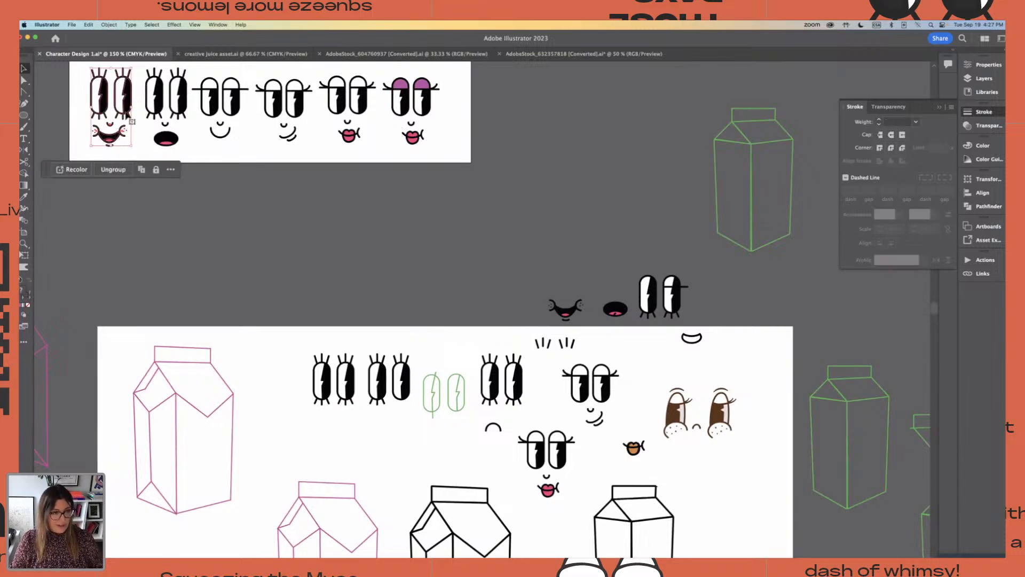
{"action": "left_click", "coordinate": [266, 219]}
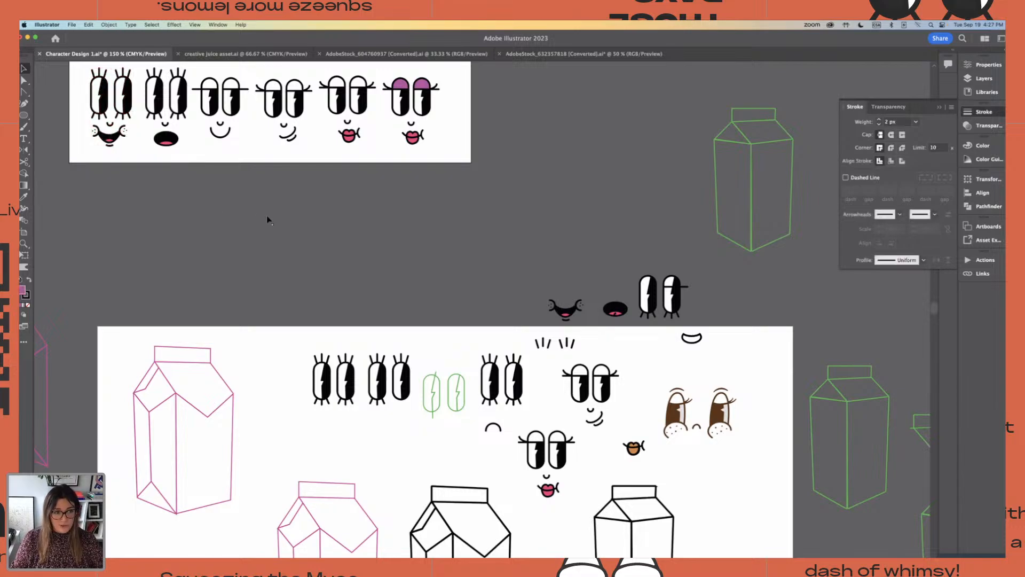
{"action": "left_click", "coordinate": [132, 102]}
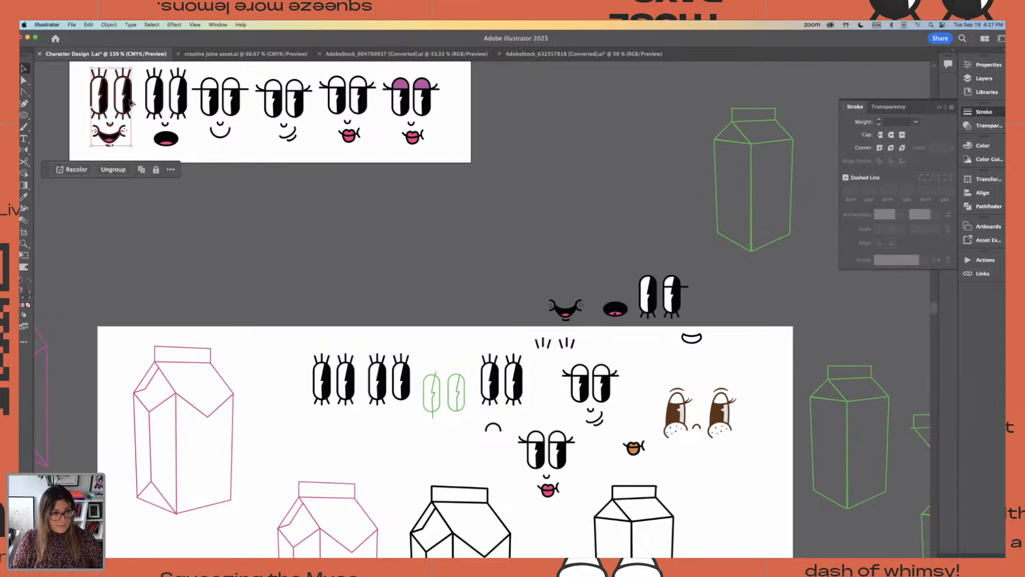
{"action": "left_click_drag", "start_coordinate": [132, 102], "coordinate": [406, 244]}
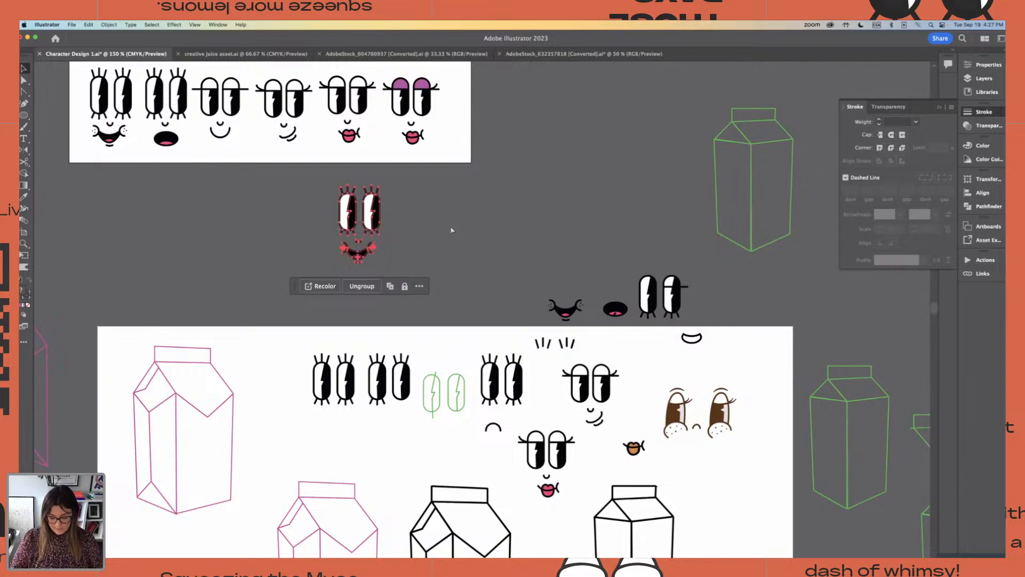
Ungroup the copied smiling face and move its nose and mouth slightly down from the eyes
{"action": "key", "text": "super+equal"}
{"action": "key", "text": "super+equal"}
{"action": "key", "text": "super+equal"}
{"action": "scroll", "coordinate": [452, 231], "scroll_direction": "left", "scroll_amount": 1}
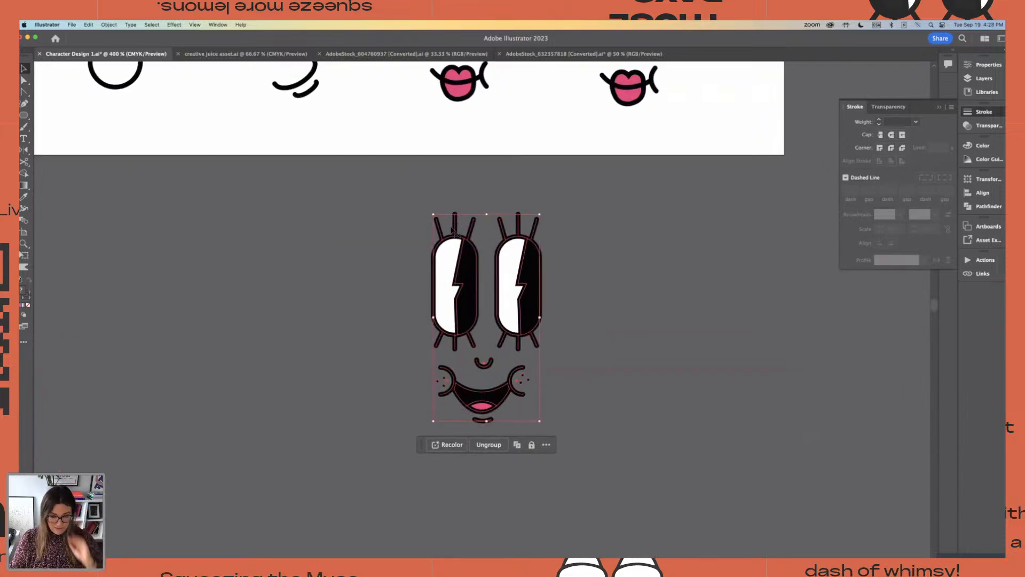
{"action": "key", "text": "super+shift+g"}
{"action": "left_click", "coordinate": [632, 311]}
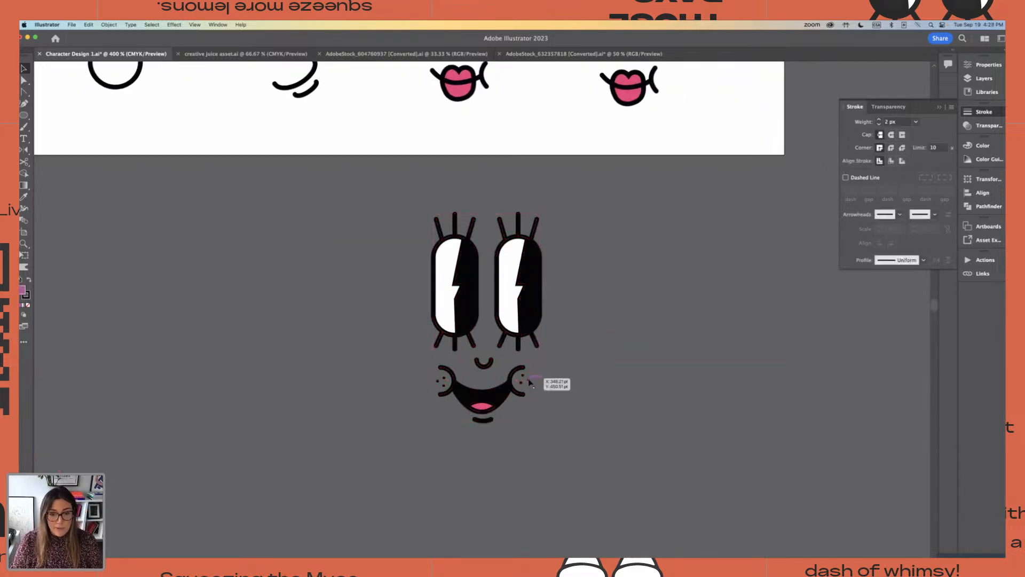
{"action": "left_click_drag", "start_coordinate": [529, 380], "coordinate": [530, 383]}
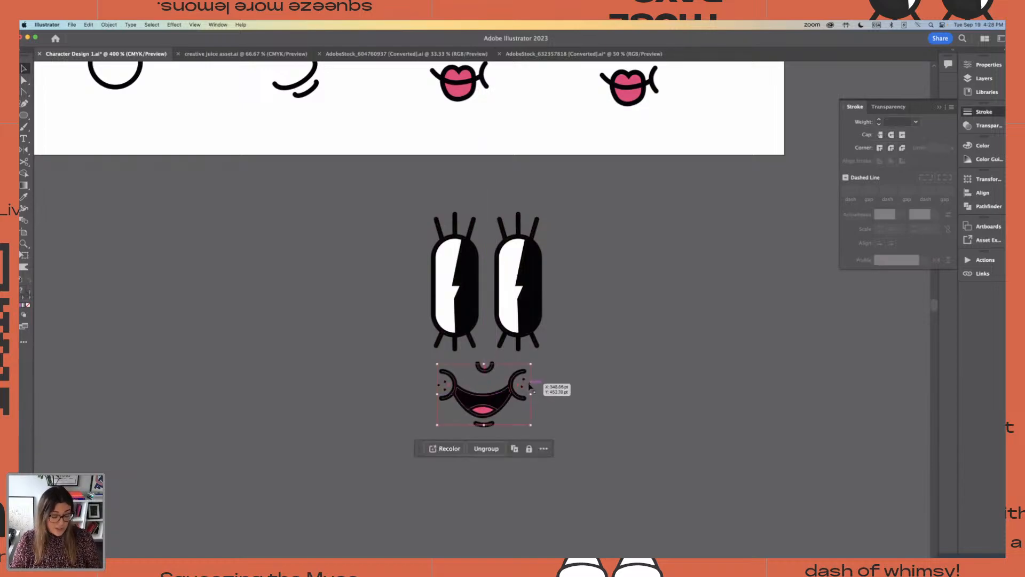
{"action": "left_click", "coordinate": [588, 368]}
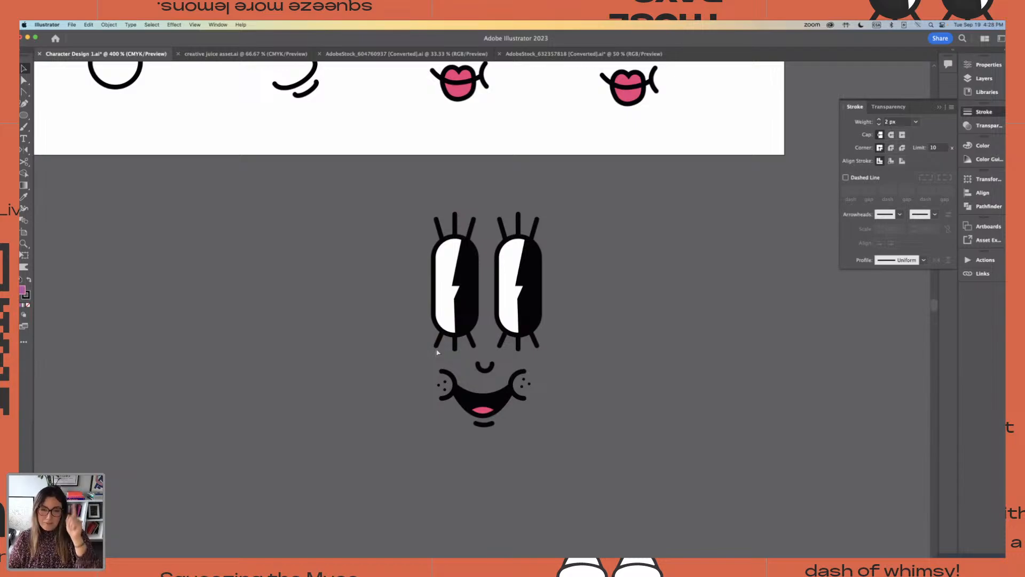
{"action": "left_click_drag", "start_coordinate": [349, 229], "coordinate": [616, 423]}
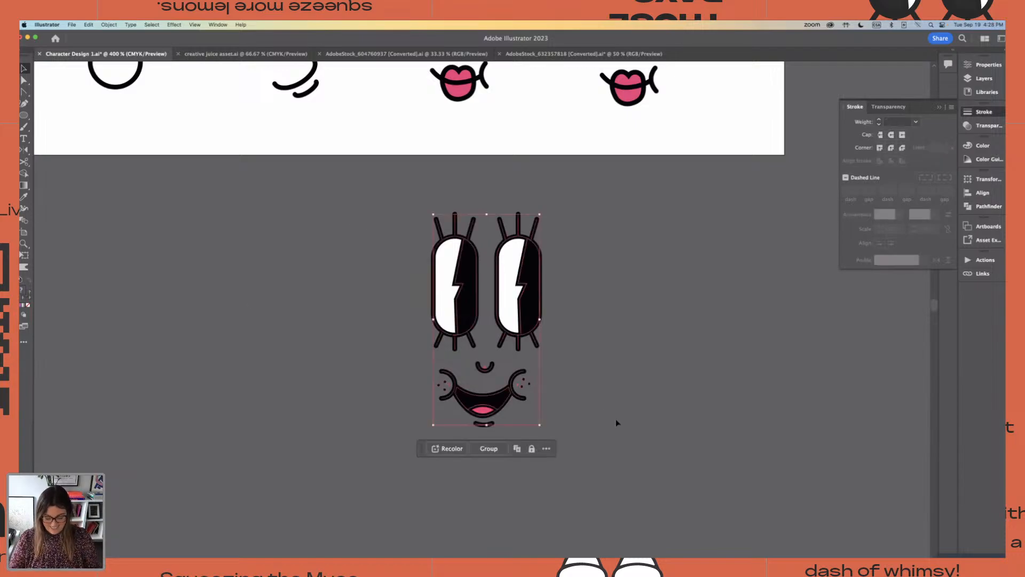
{"action": "key", "text": "super+minus"}
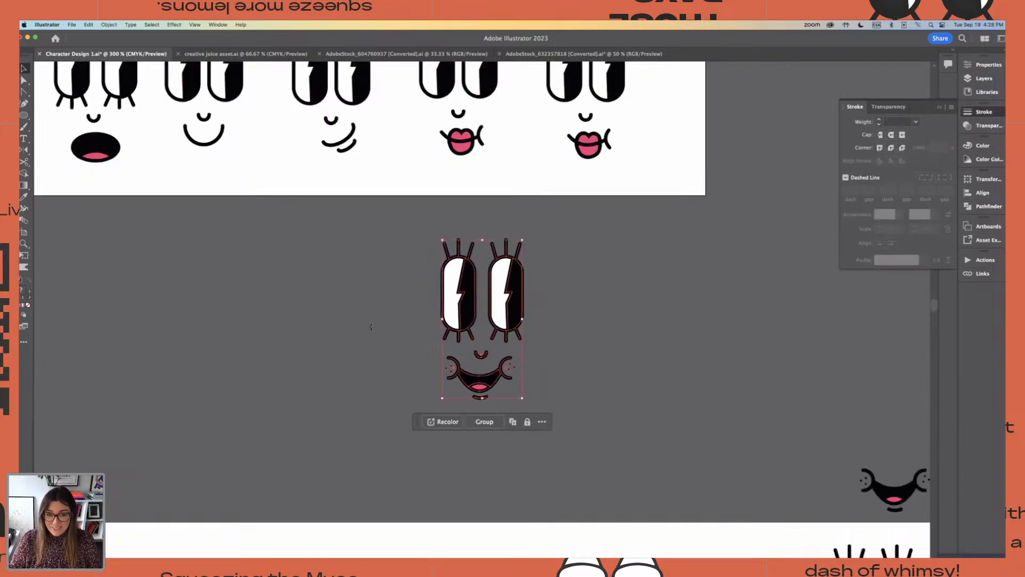
{"action": "left_click", "coordinate": [371, 326]}
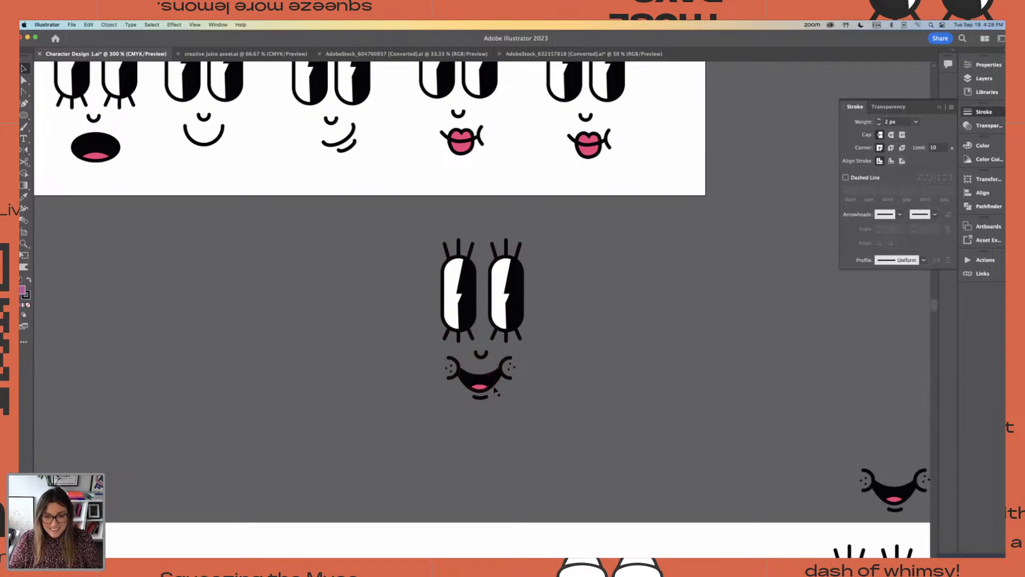
{"action": "left_click", "coordinate": [495, 391]}
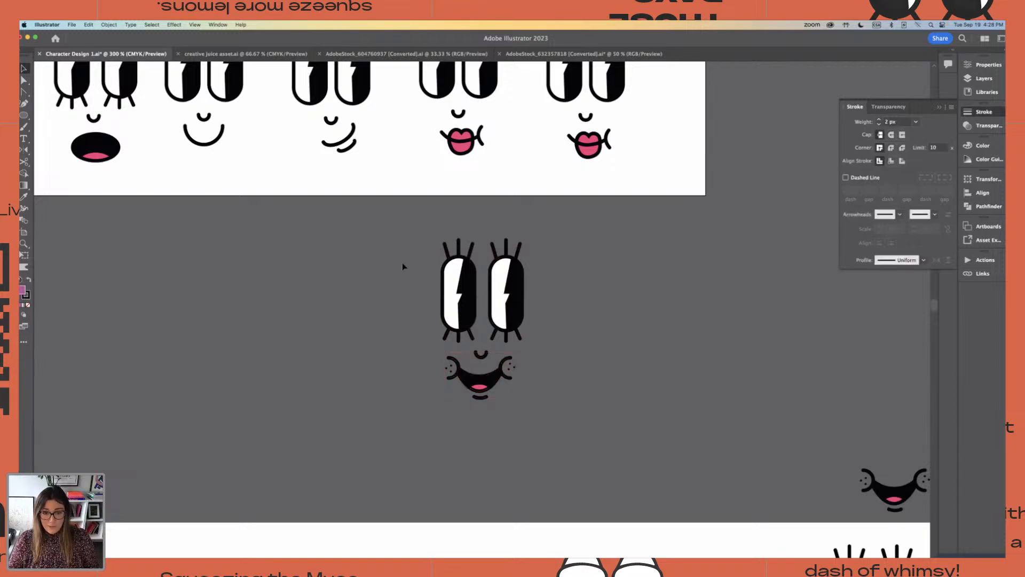
{"action": "left_click", "coordinate": [538, 368]}
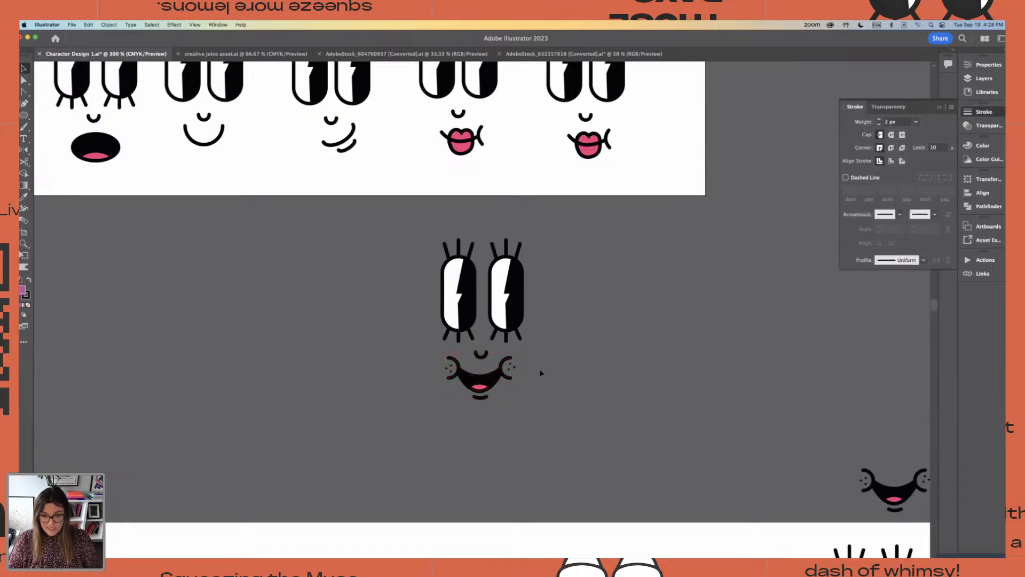
Shift the smiling mouth slightly left and ungroup its lips, cheeks and freckles
{"action": "key", "text": "super+equal"}
{"action": "key", "text": "super+equal"}
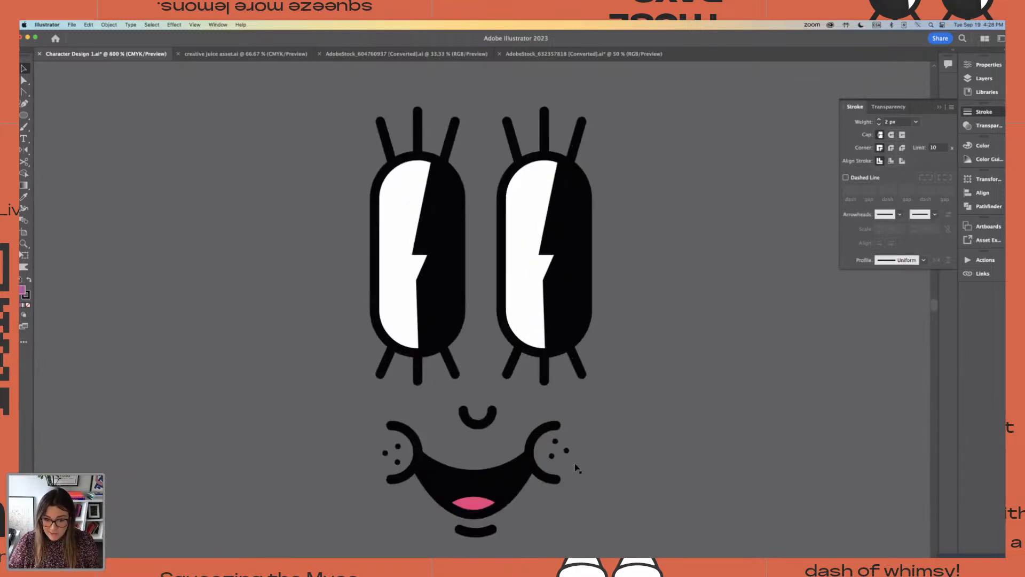
{"action": "left_click", "coordinate": [566, 451]}
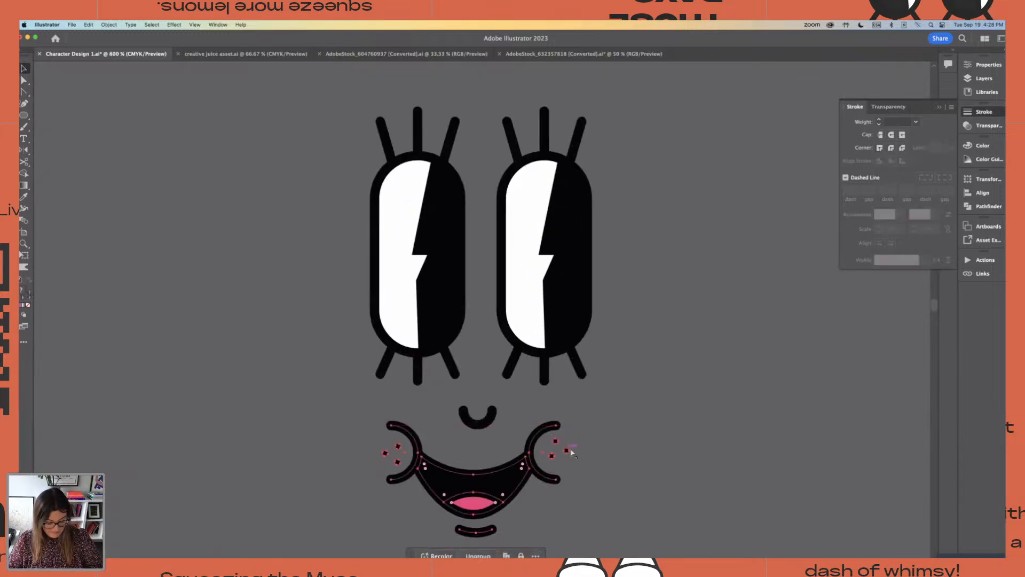
{"action": "left_click", "coordinate": [596, 454]}
{"action": "mouse_move", "coordinate": [567, 452]}
{"action": "left_mouse_down"}
{"action": "mouse_move", "coordinate": [576, 454]}
{"action": "mouse_move", "coordinate": [562, 451]}
{"action": "left_mouse_up"}
{"action": "key", "text": "super+shift+g"}
{"action": "left_click", "coordinate": [592, 458]}
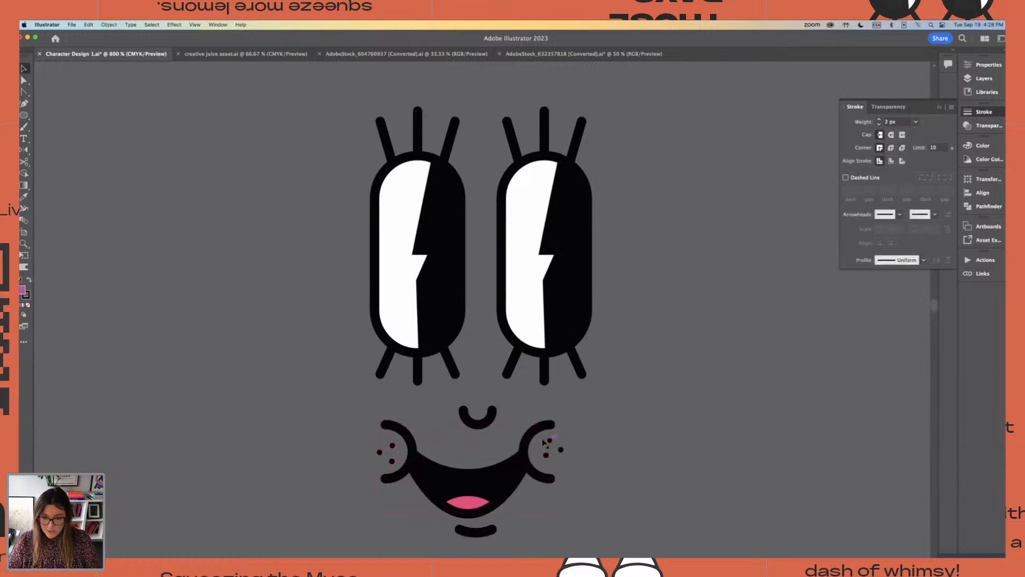
Move the three freckles of the right cheek off the face and place them beside the eyes
{"action": "left_click", "coordinate": [563, 452]}
{"action": "left_click_drag", "start_coordinate": [580, 450], "coordinate": [723, 262]}
{"action": "key", "text": "super+minus"}
{"action": "key", "text": "super+minus"}
{"action": "key", "text": "super+minus"}
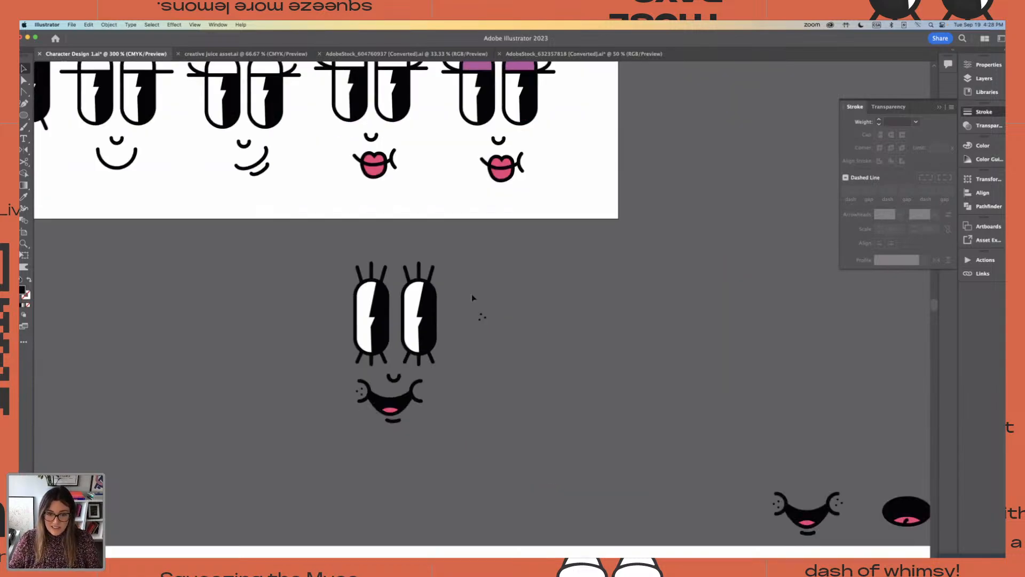
{"action": "key", "text": "super+plus"}
{"action": "key", "text": "super+plus"}
{"action": "left_click_drag", "start_coordinate": [493, 325], "coordinate": [494, 350]}
{"action": "left_click", "coordinate": [458, 288]}
{"action": "left_click", "coordinate": [478, 322]}
{"action": "key", "text": "super+minus"}
{"action": "key", "text": "super+minus"}
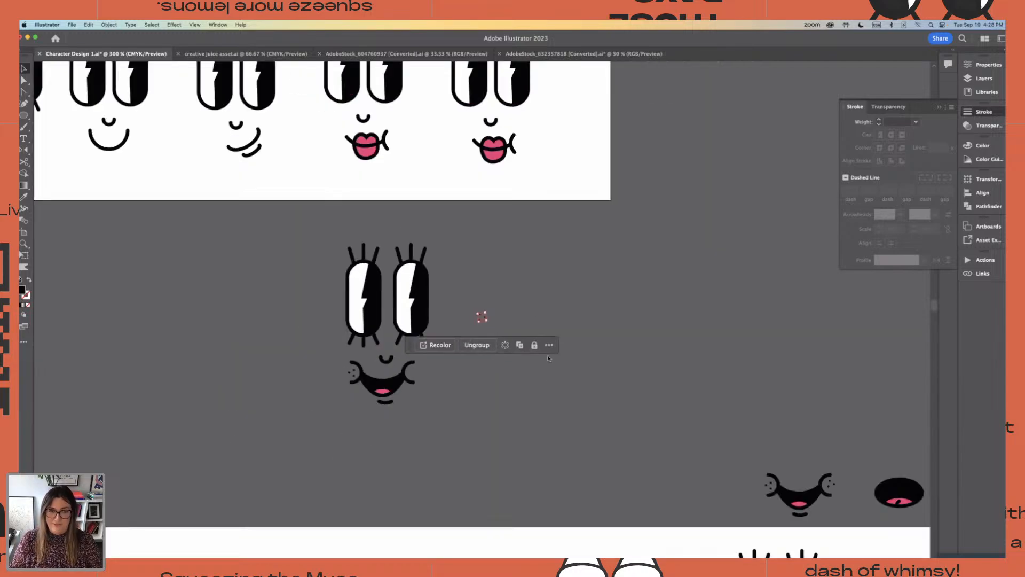
Move the three loose freckles onto the purple-lidded face, just outside the cheek line at the right end of its pink lips
{"action": "left_click_drag", "start_coordinate": [511, 263], "coordinate": [513, 323]}
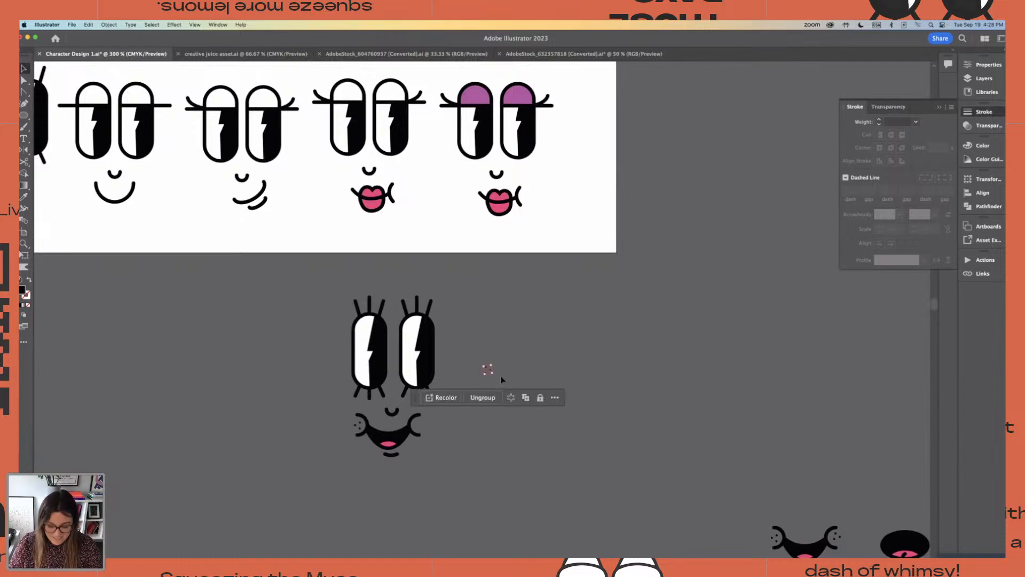
{"action": "key", "text": "super+plus"}
{"action": "key", "text": "super+plus"}
{"action": "key", "text": "super+plus"}
{"action": "key", "text": "super+plus"}
{"action": "scroll", "coordinate": [498, 380], "scroll_direction": "up", "scroll_amount": 5}
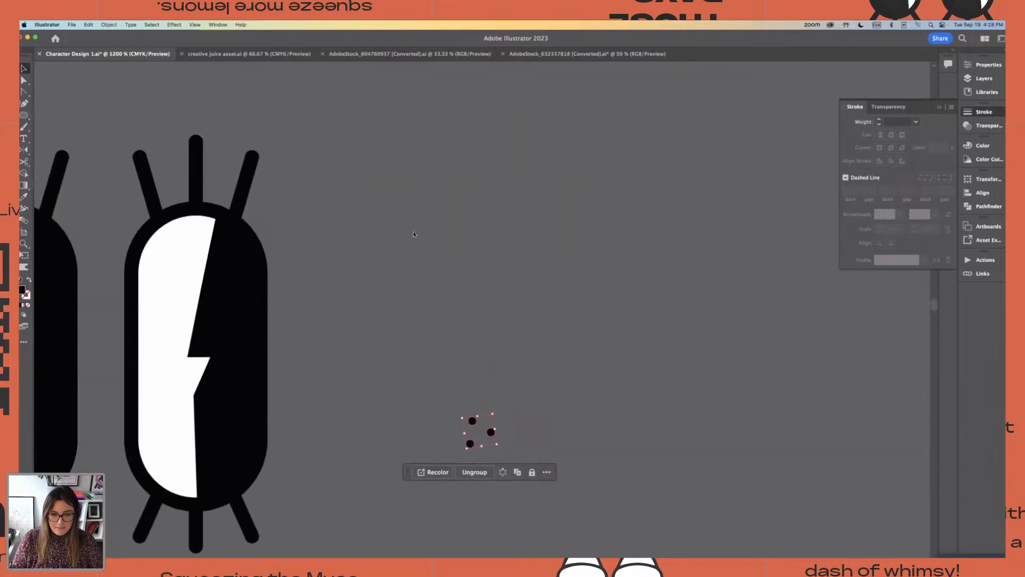
{"action": "left_click_drag", "start_coordinate": [472, 428], "coordinate": [433, 177]}
{"action": "key", "text": "super+minus"}
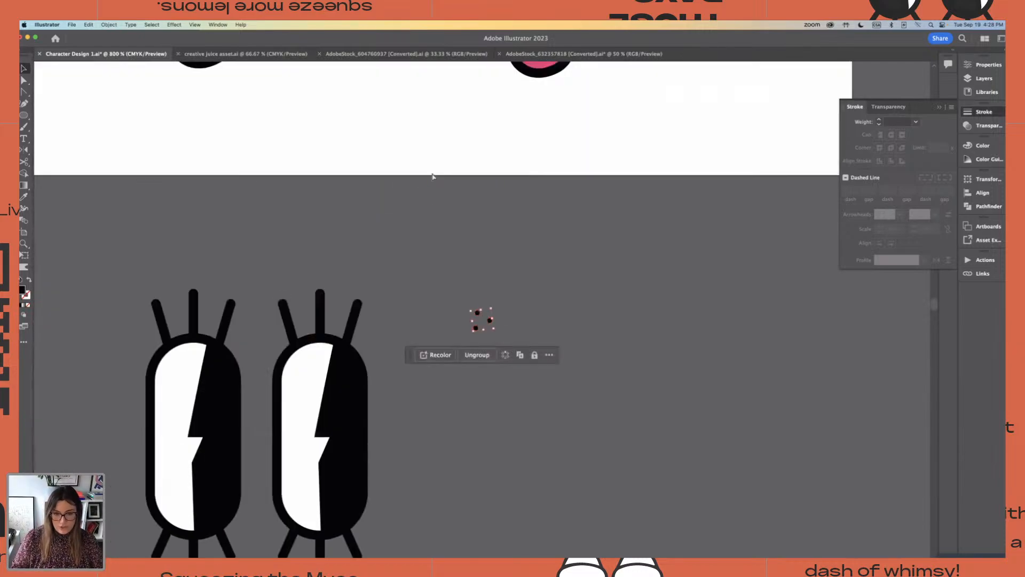
{"action": "left_click", "coordinate": [554, 186]}
{"action": "scroll", "coordinate": [472, 305], "scroll_direction": "up", "scroll_amount": 4}
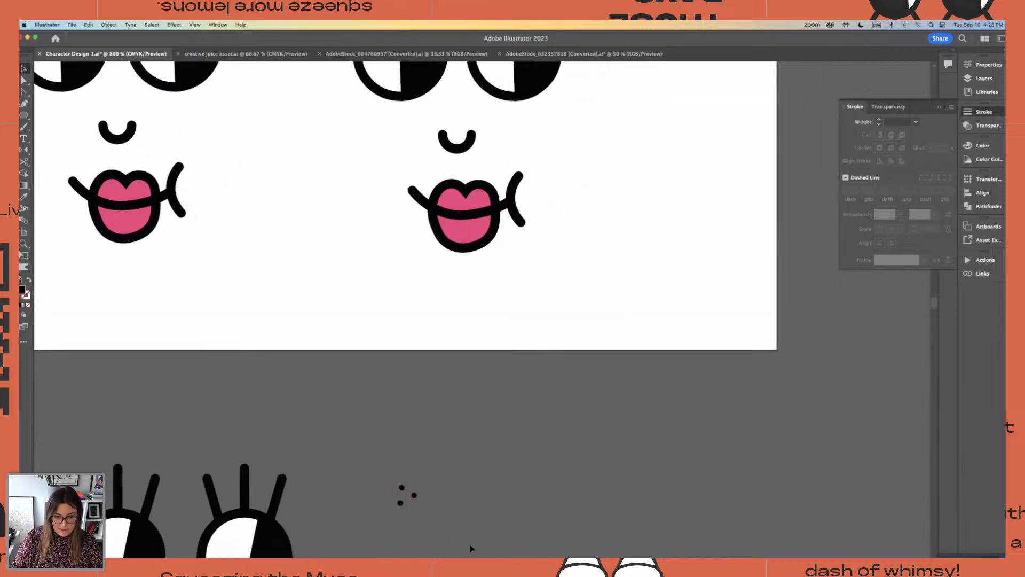
{"action": "left_click_drag", "start_coordinate": [471, 548], "coordinate": [470, 544]}
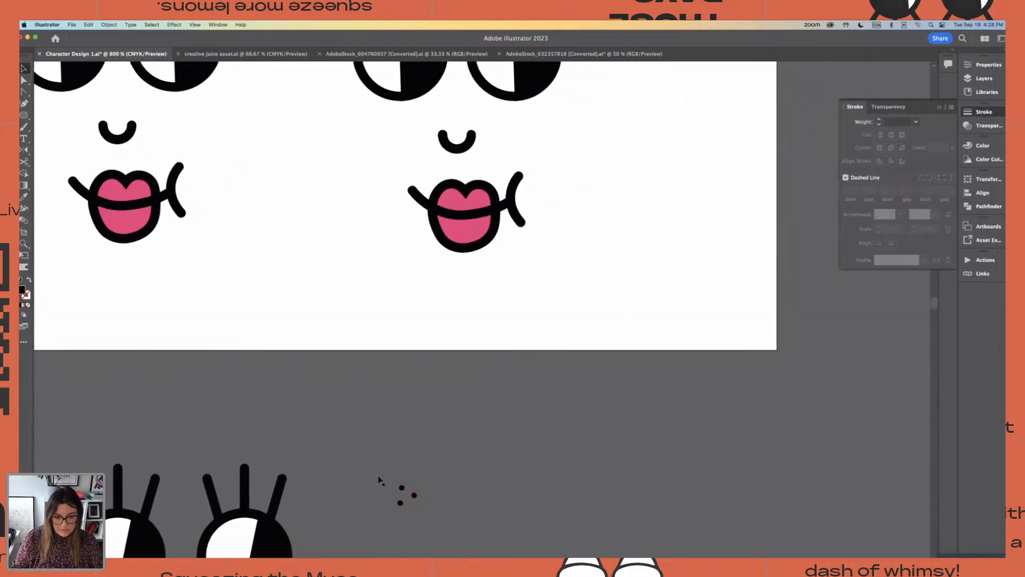
{"action": "left_click_drag", "start_coordinate": [402, 489], "coordinate": [532, 187]}
{"action": "left_click", "coordinate": [597, 197]}
{"action": "key", "text": "super+minus"}
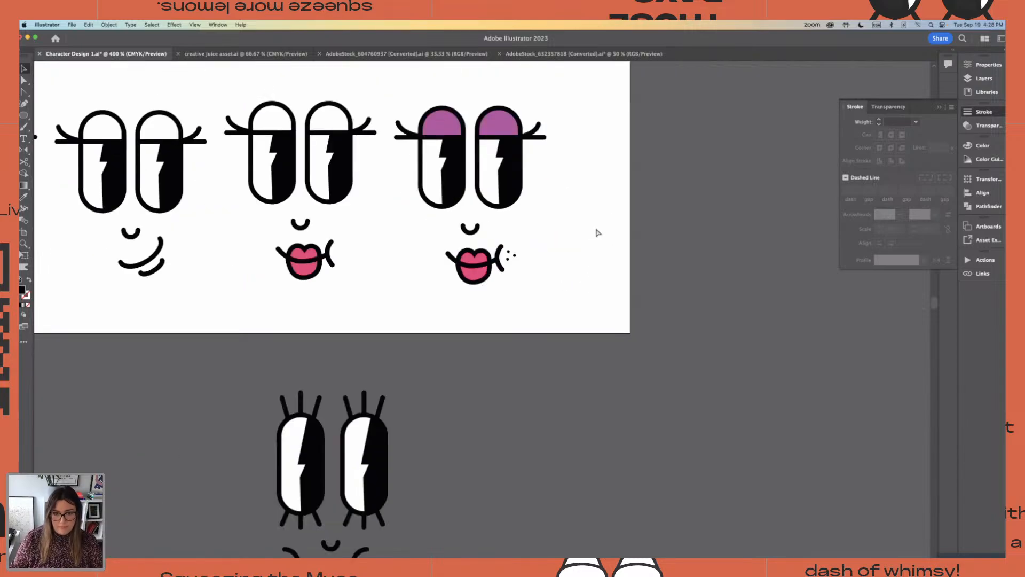
{"action": "left_click_drag", "start_coordinate": [398, 97], "coordinate": [555, 318]}
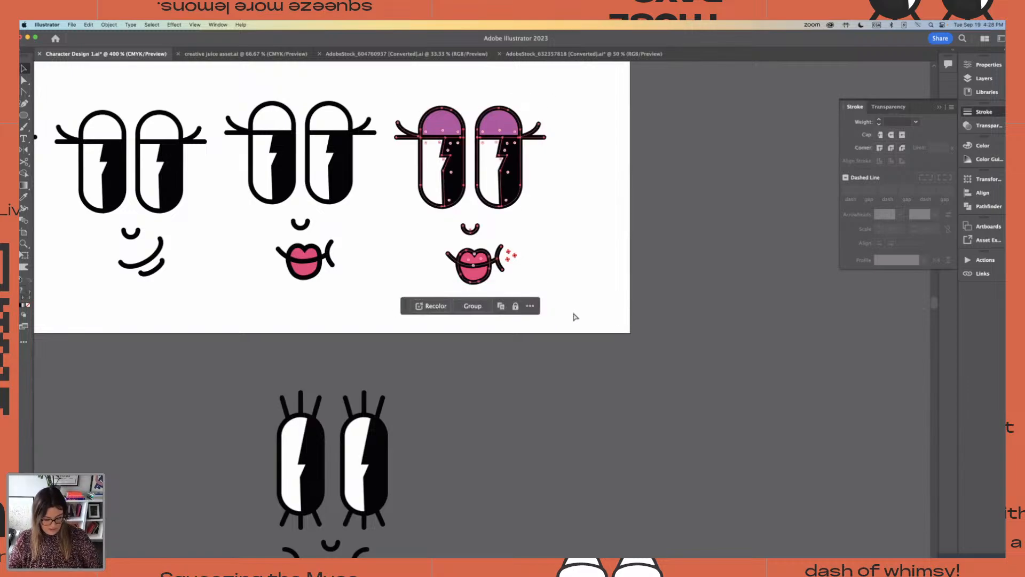
{"action": "key", "text": "super+g"}
{"action": "left_click", "coordinate": [581, 293]}
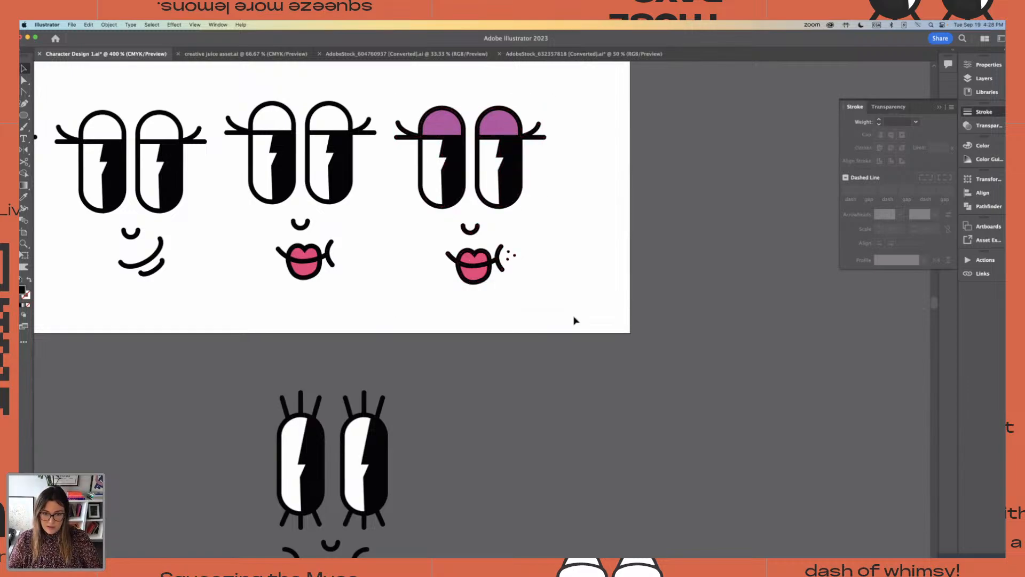
{"action": "scroll", "coordinate": [572, 316], "scroll_direction": "down", "scroll_amount": 3}
{"action": "scroll", "coordinate": [572, 315], "scroll_direction": "up", "scroll_amount": 2}
{"action": "key", "text": "super+z"}
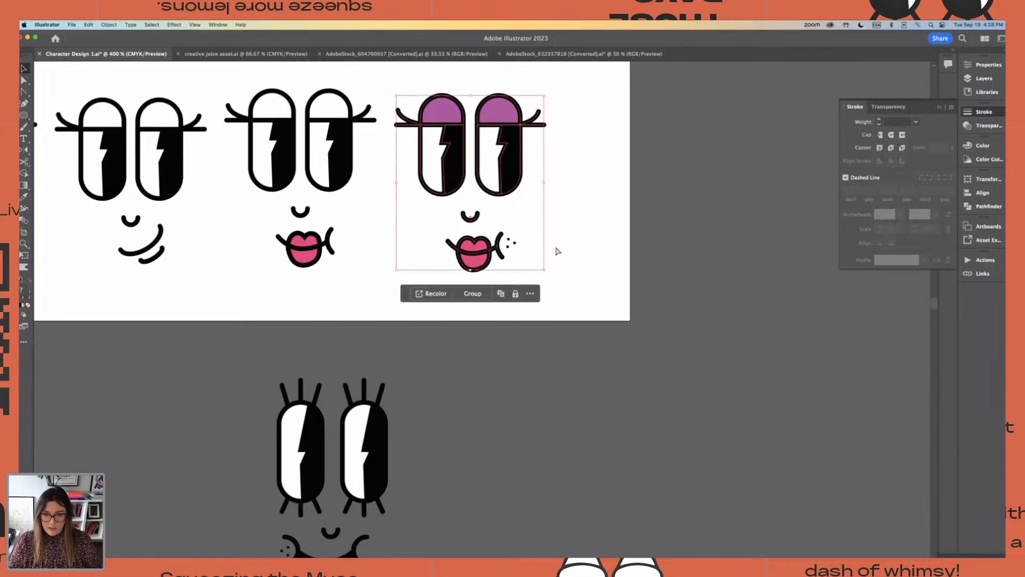
Copy the freckles beside the purple-lidded face's mouth and group that whole face together with its freckles
{"action": "left_click", "coordinate": [557, 251]}
{"action": "left_click", "coordinate": [512, 244]}
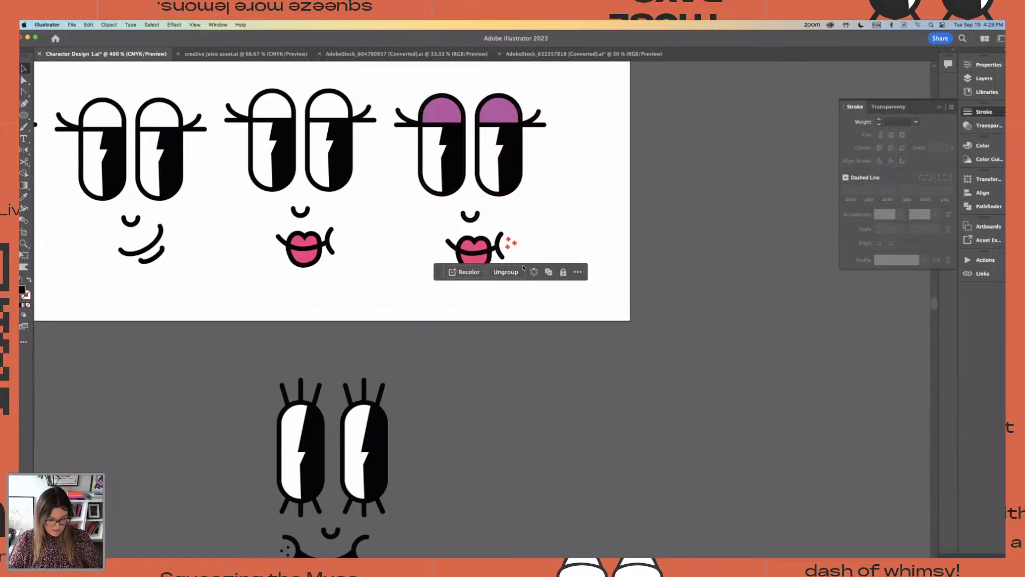
{"action": "left_click", "coordinate": [398, 293]}
{"action": "left_click_drag", "start_coordinate": [402, 94], "coordinate": [557, 281]}
{"action": "key", "text": "super+g"}
{"action": "left_click", "coordinate": [388, 216]}
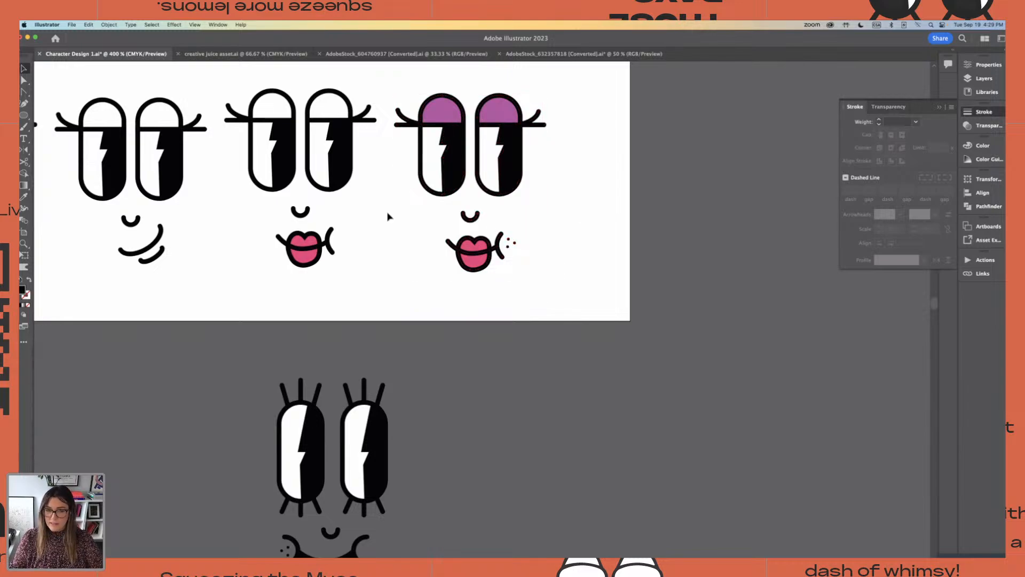
Paste a copy of the freckles and place it beside the right cheek line of the white-lidded face with pink lips
{"action": "key", "text": "super+v"}
{"action": "left_click", "coordinate": [494, 298]}
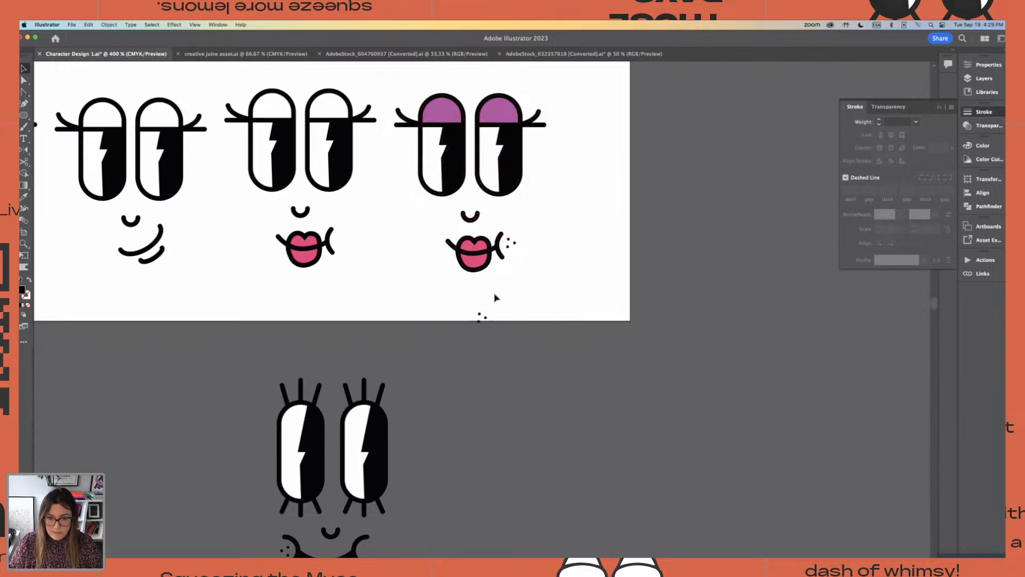
{"action": "left_click", "coordinate": [483, 316]}
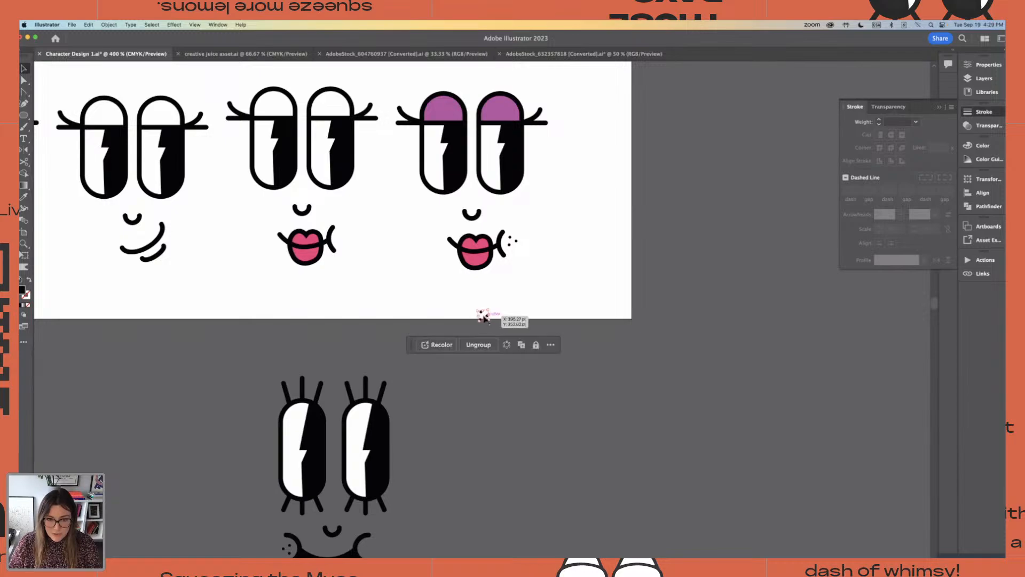
{"action": "key", "text": "super+equal"}
{"action": "key", "text": "super+equal"}
{"action": "left_click_drag", "start_coordinate": [483, 315], "coordinate": [194, 159]}
{"action": "left_click", "coordinate": [270, 179]}
{"action": "key", "text": "super+minus"}
{"action": "key", "text": "super+minus"}
{"action": "key", "text": "super+minus"}
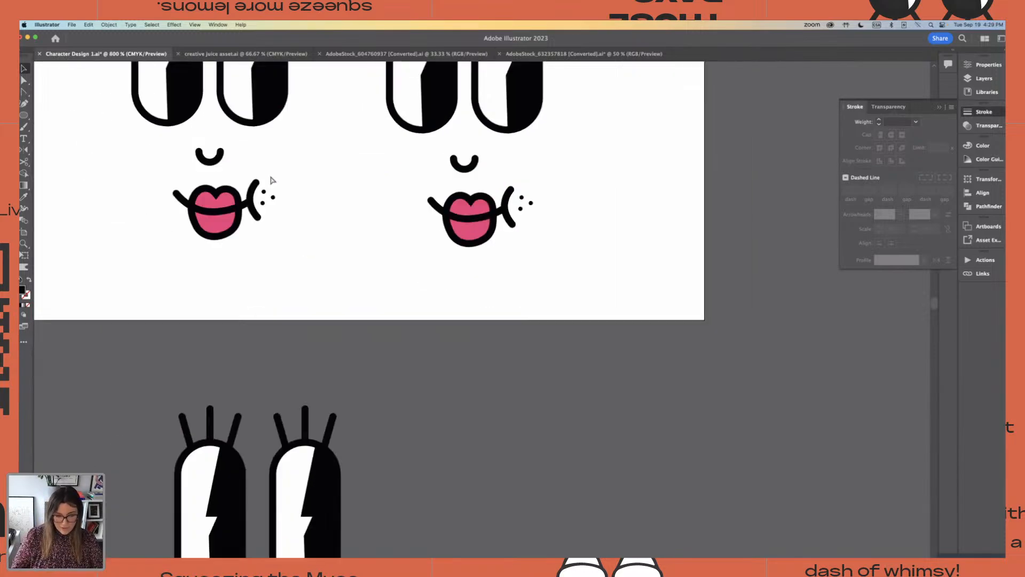
{"action": "left_click_drag", "start_coordinate": [359, 248], "coordinate": [401, 297]}
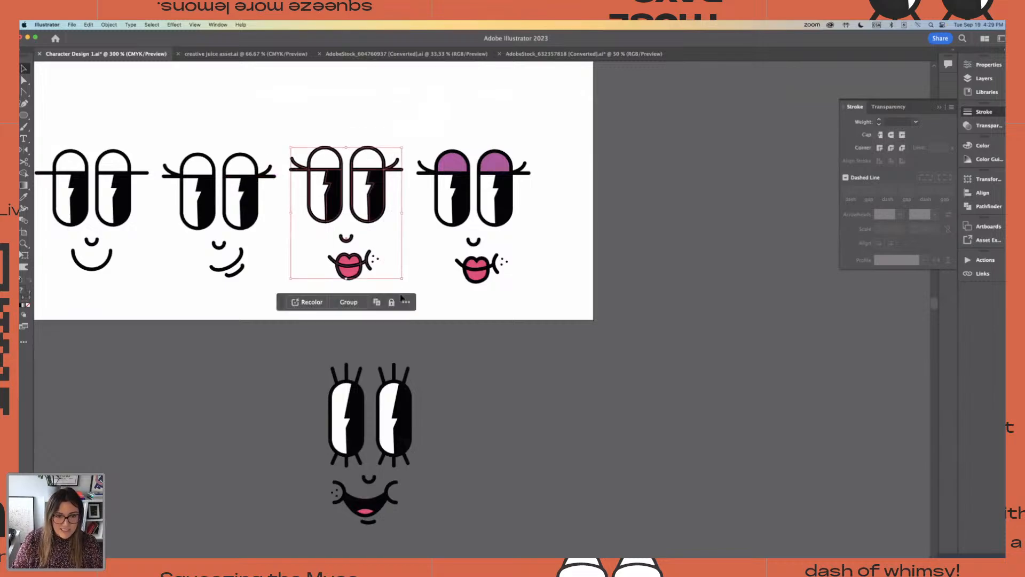
{"action": "left_click", "coordinate": [423, 275]}
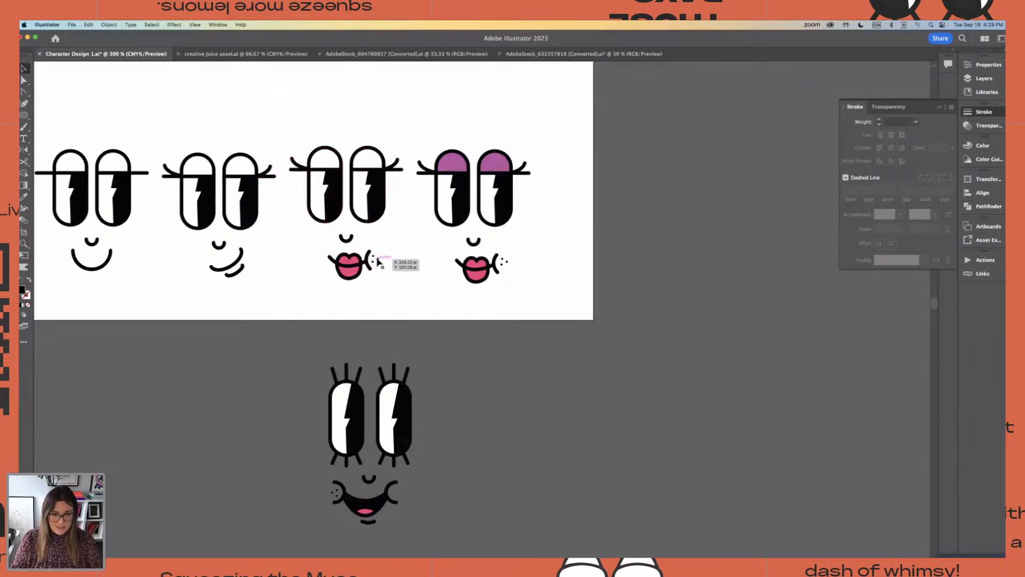
Paste another copy of the freckles and place it at the upper right of the smirking face's mouth
{"action": "key", "text": "super+v"}
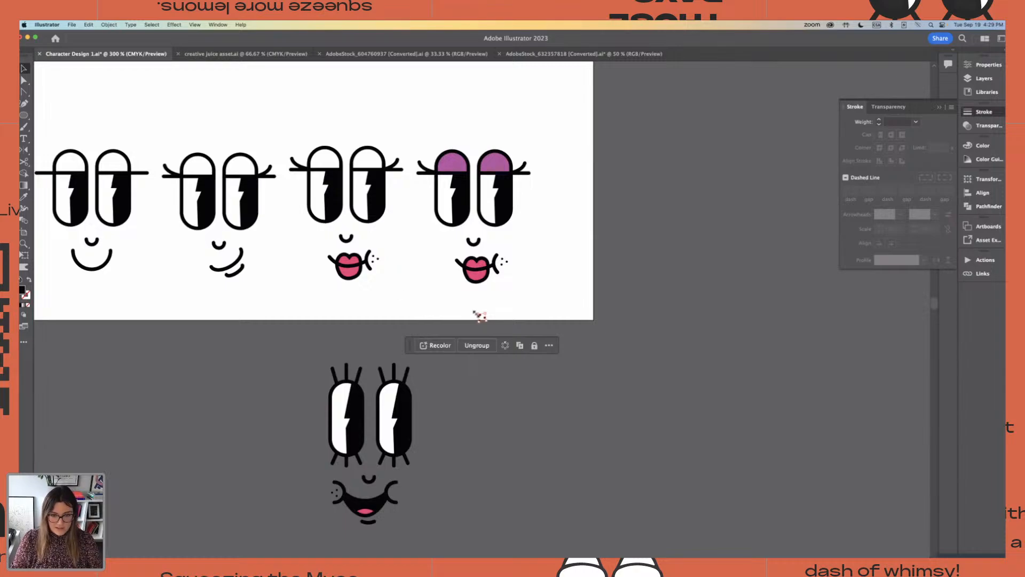
{"action": "key", "text": "super+equal"}
{"action": "key", "text": "super+equal"}
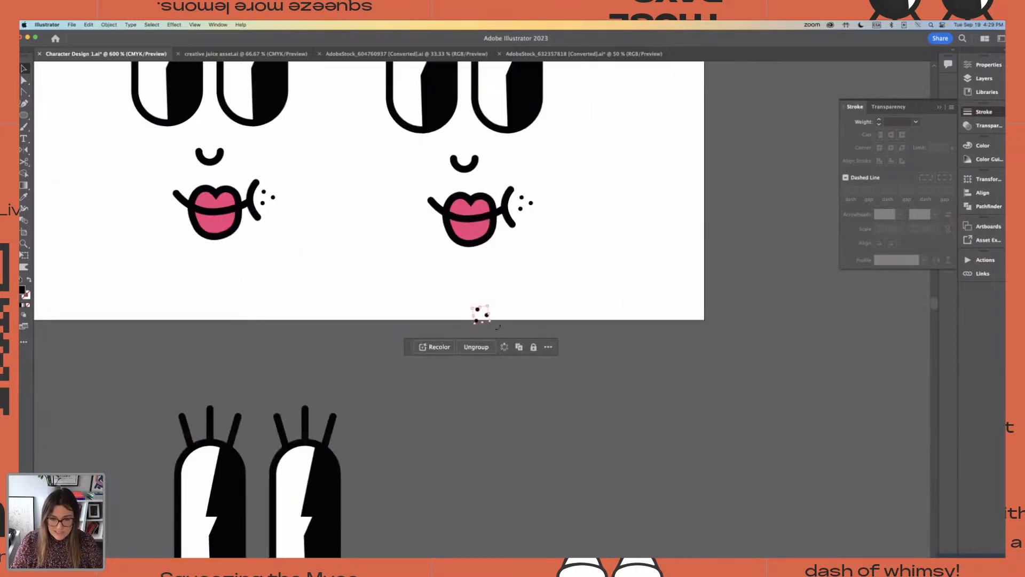
{"action": "key", "text": "super+equal"}
{"action": "left_click_drag", "start_coordinate": [486, 318], "coordinate": [80, 216]}
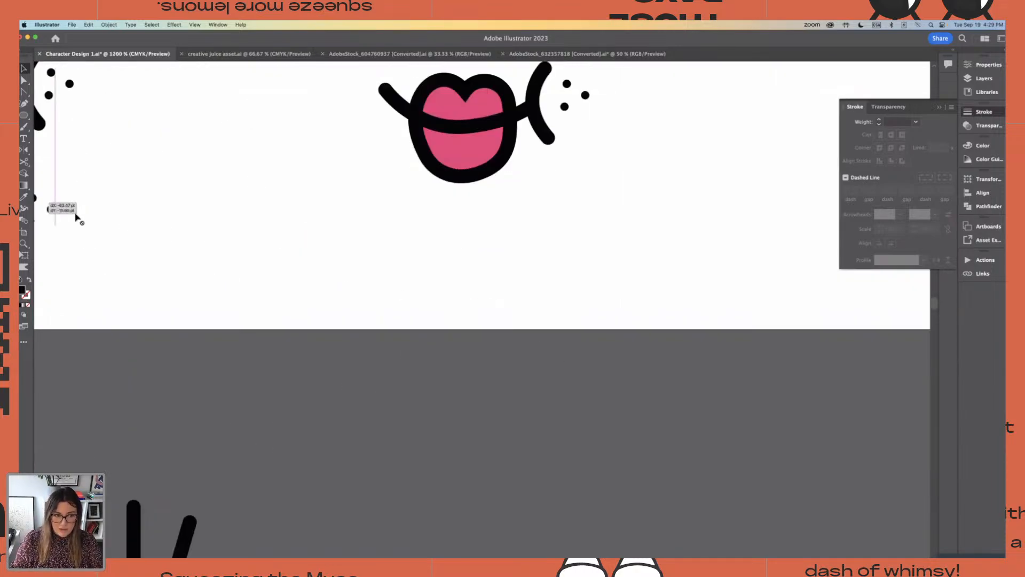
{"action": "key", "text": "super+z"}
{"action": "left_click_drag", "start_coordinate": [299, 249], "coordinate": [641, 330]}
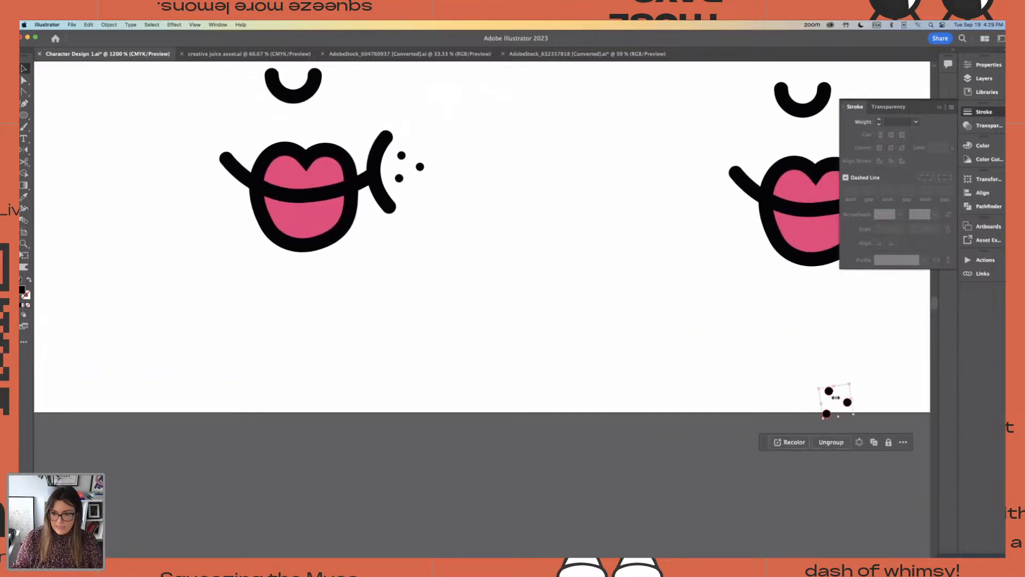
{"action": "left_click_drag", "start_coordinate": [835, 398], "coordinate": [157, 238]}
{"action": "key", "text": "super+minus"}
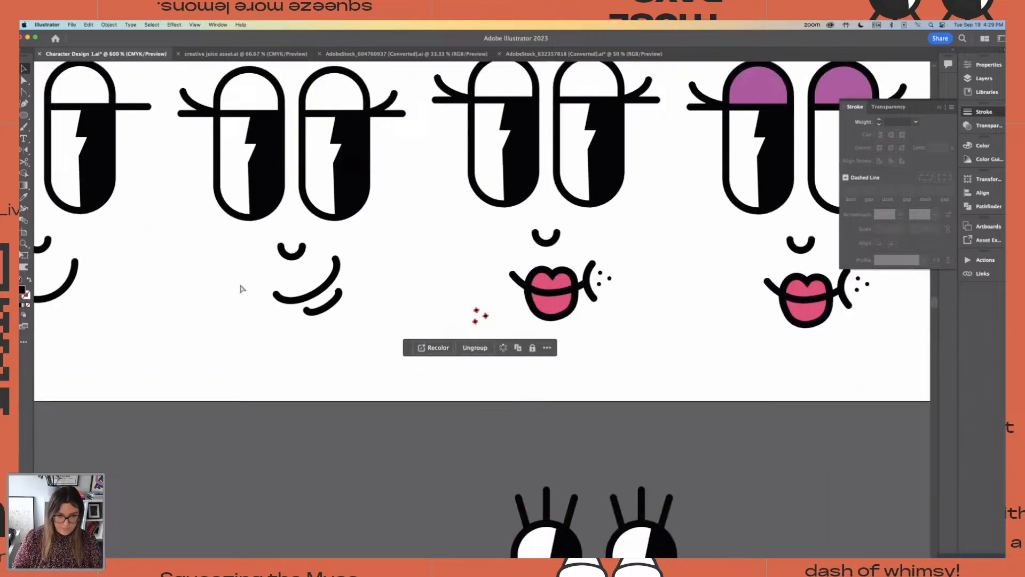
{"action": "left_click_drag", "start_coordinate": [369, 250], "coordinate": [430, 297]}
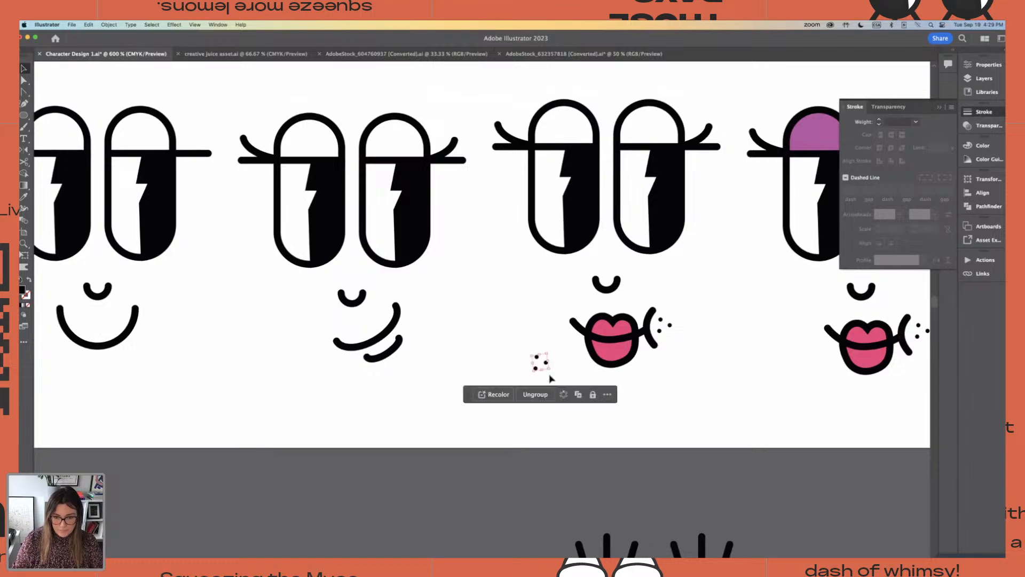
{"action": "left_click_drag", "start_coordinate": [546, 365], "coordinate": [421, 300]}
Paste the freckles once more and place them to the upper right of the simple closed smile on the third face
{"action": "left_click_drag", "start_coordinate": [196, 313], "coordinate": [388, 291]}
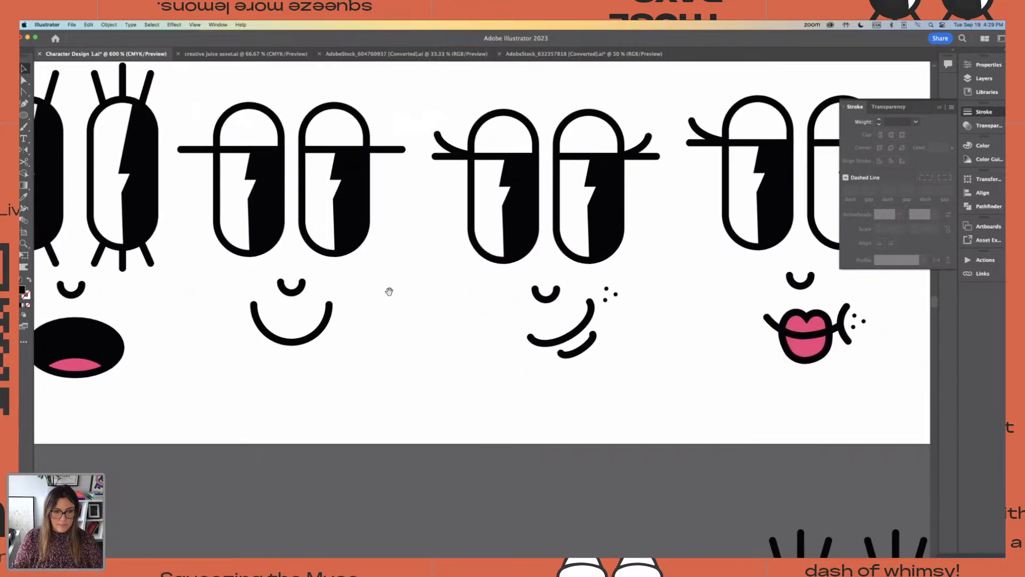
{"action": "key", "text": "super+v"}
{"action": "left_click_drag", "start_coordinate": [477, 314], "coordinate": [361, 292]}
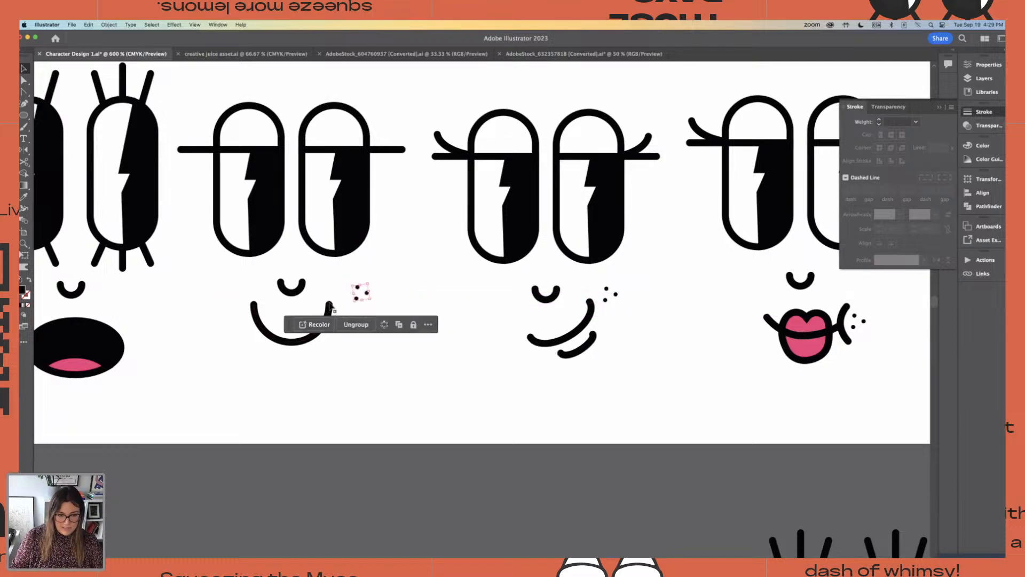
Bring the pair of curved cheek lines from the working face below the artboard to just beneath the third face's smile
{"action": "left_click_drag", "start_coordinate": [421, 450], "coordinate": [335, 358]}
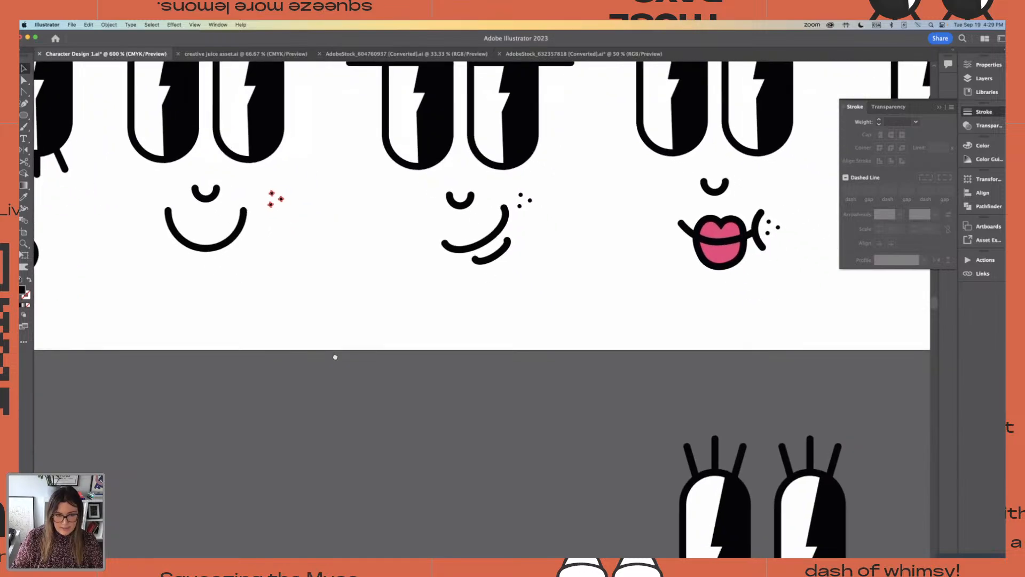
{"action": "key", "text": "super+minus"}
{"action": "key", "text": "super+minus"}
{"action": "key", "text": "super+minus"}
{"action": "key", "text": "super+minus"}
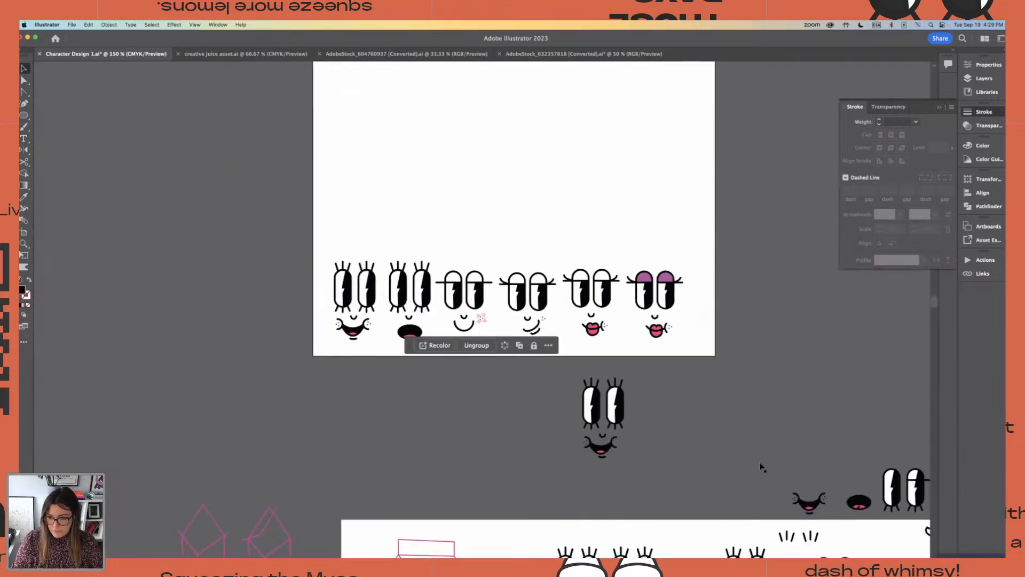
{"action": "left_click", "coordinate": [602, 447]}
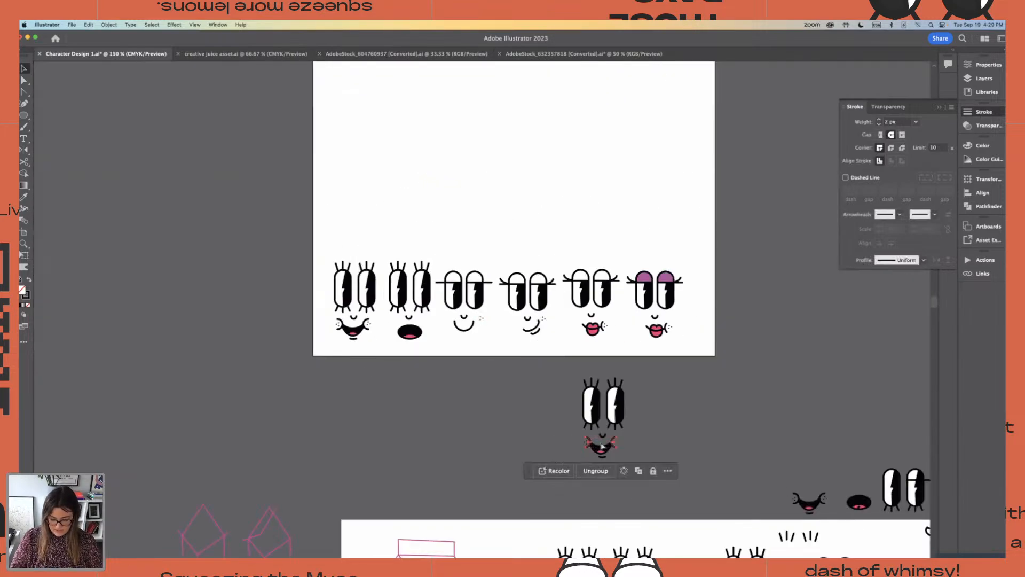
{"action": "key", "text": "super+plus"}
{"action": "key", "text": "super+plus"}
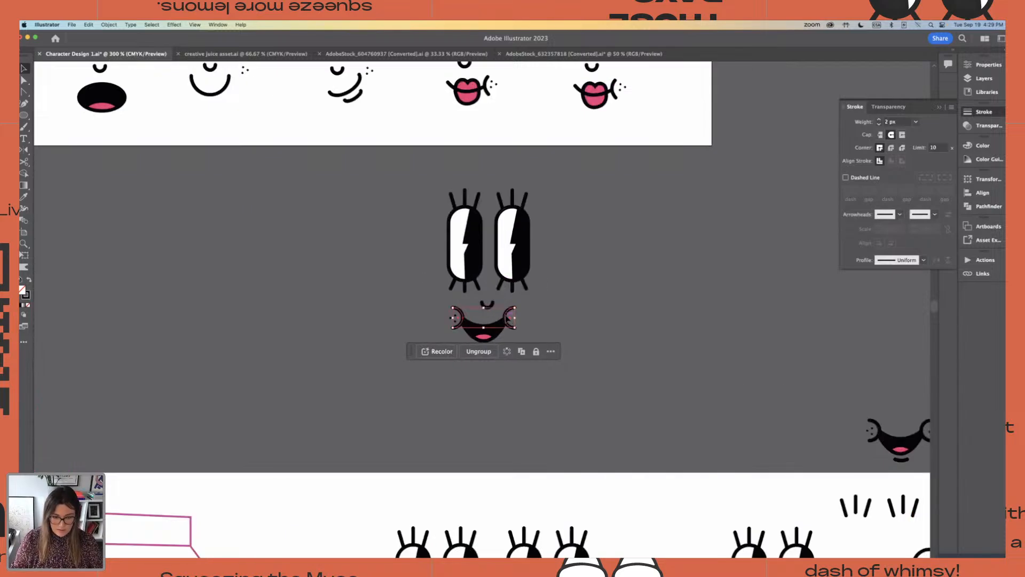
{"action": "left_click_drag", "start_coordinate": [224, 245], "coordinate": [238, 145]}
{"action": "left_click_drag", "start_coordinate": [291, 131], "coordinate": [263, 400]}
{"action": "key", "text": "super+plus"}
{"action": "key", "text": "super+plus"}
{"action": "left_click_drag", "start_coordinate": [462, 387], "coordinate": [455, 398]}
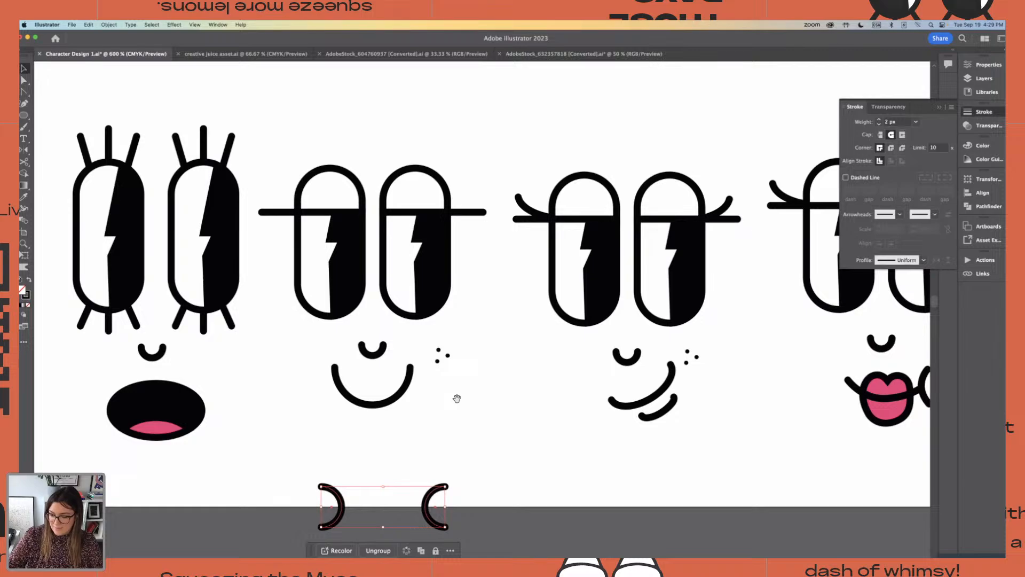
Place the curved cheek lines against both ends of the third face's smile and scale them down slightly
{"action": "left_click", "coordinate": [441, 493]}
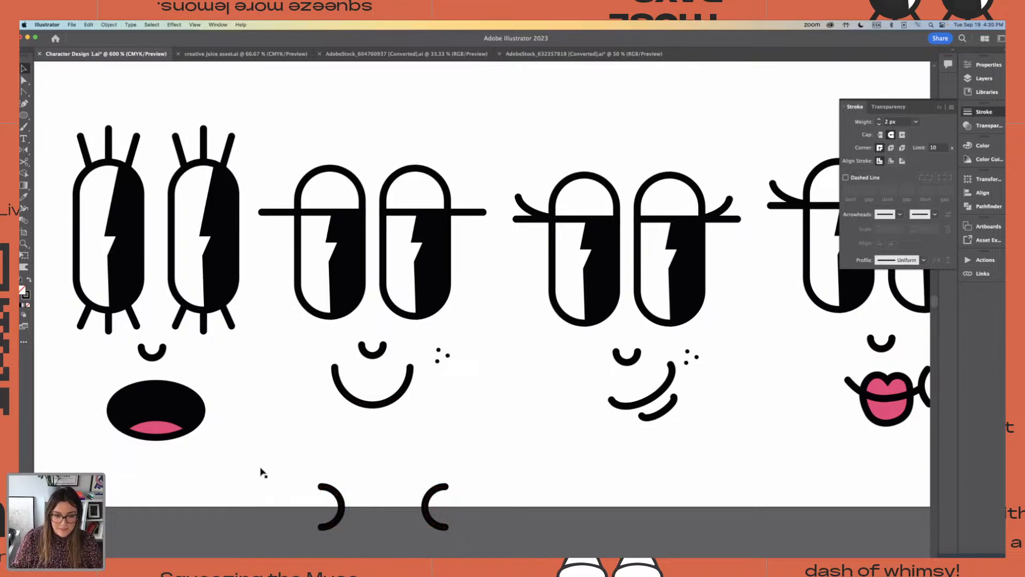
{"action": "left_click_drag", "start_coordinate": [261, 468], "coordinate": [436, 369]}
{"action": "key", "text": "super+equal"}
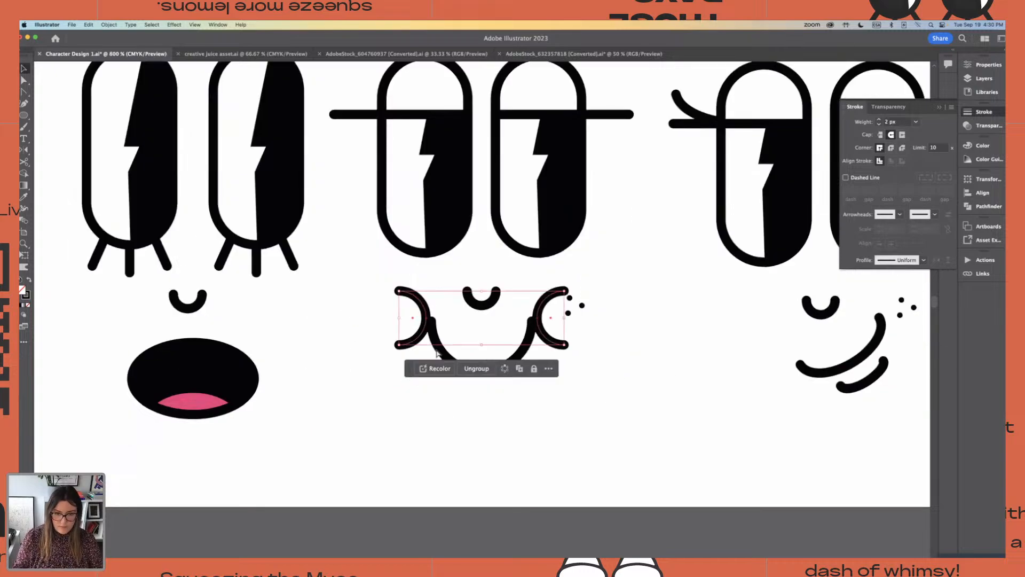
{"action": "left_click_drag", "start_coordinate": [563, 303], "coordinate": [541, 309]}
{"action": "key", "text": "super+equal"}
{"action": "key", "text": "super+equal"}
{"action": "key", "text": "super+equal"}
{"action": "key", "text": "super+equal"}
{"action": "key", "text": "super+equal"}
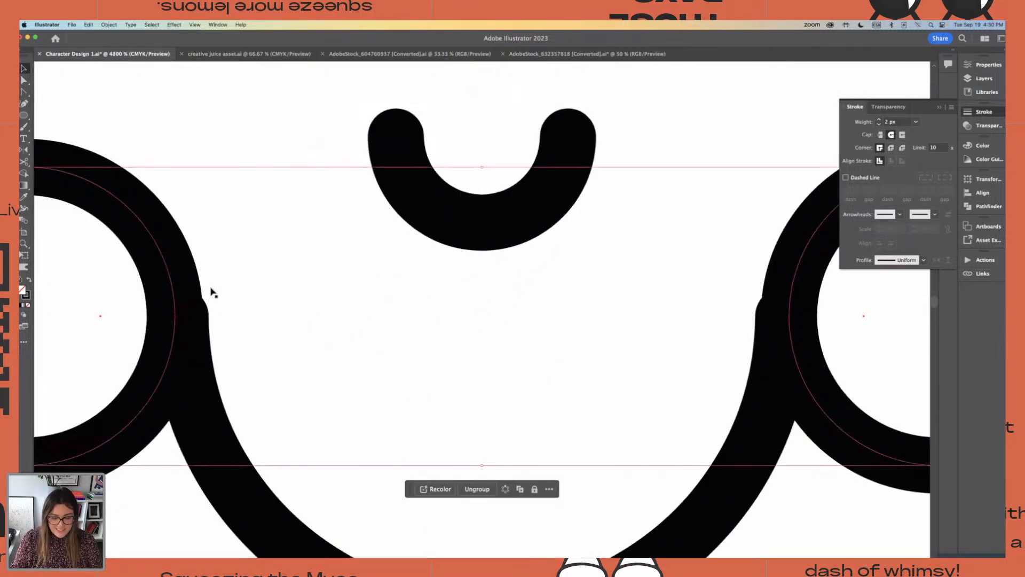
{"action": "key", "text": "super+minus"}
{"action": "key", "text": "super+minus"}
{"action": "left_click", "coordinate": [414, 462]}
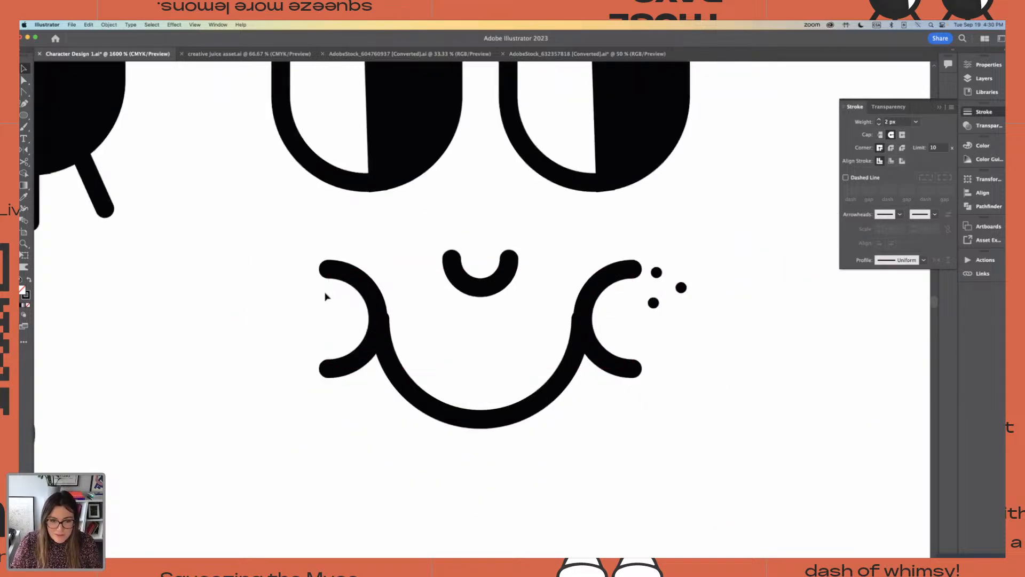
{"action": "left_click", "coordinate": [372, 296]}
{"action": "key", "text": "v"}
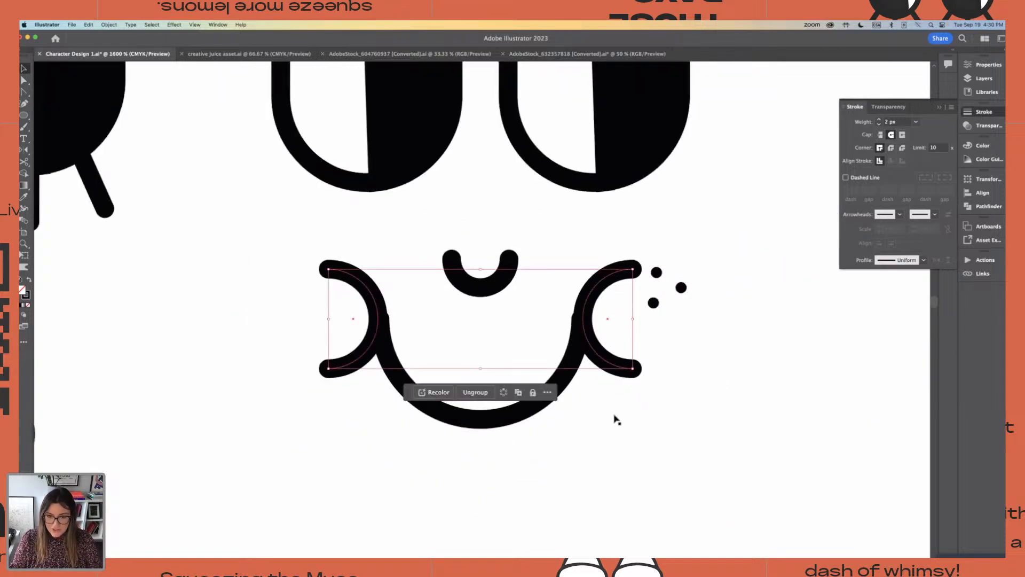
{"action": "key", "text": "super+minus"}
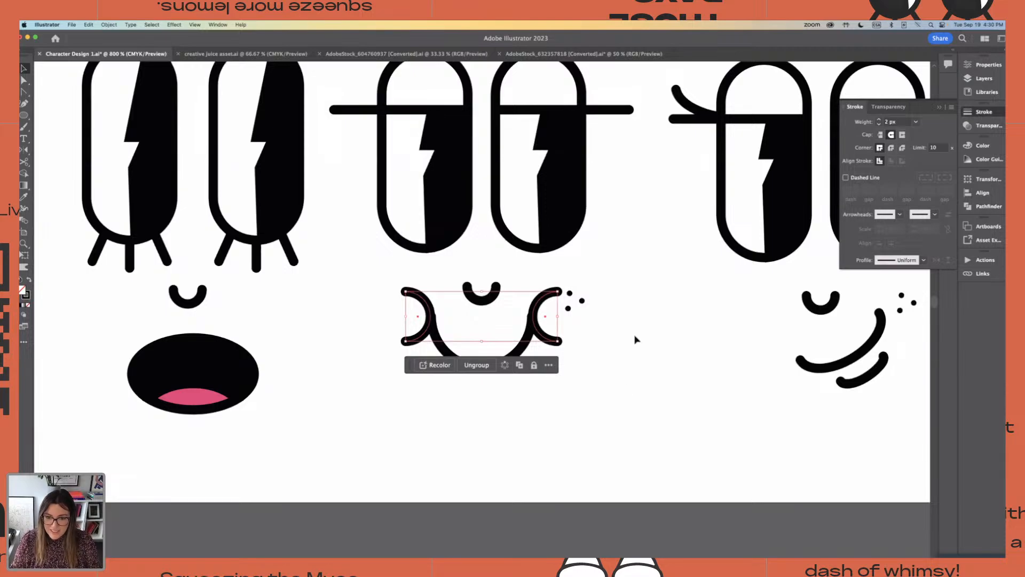
Move the freckles inside the third face's right cheek curve and fine-tune the smile's width so its ends meet both cheek lines
{"action": "left_click", "coordinate": [582, 301]}
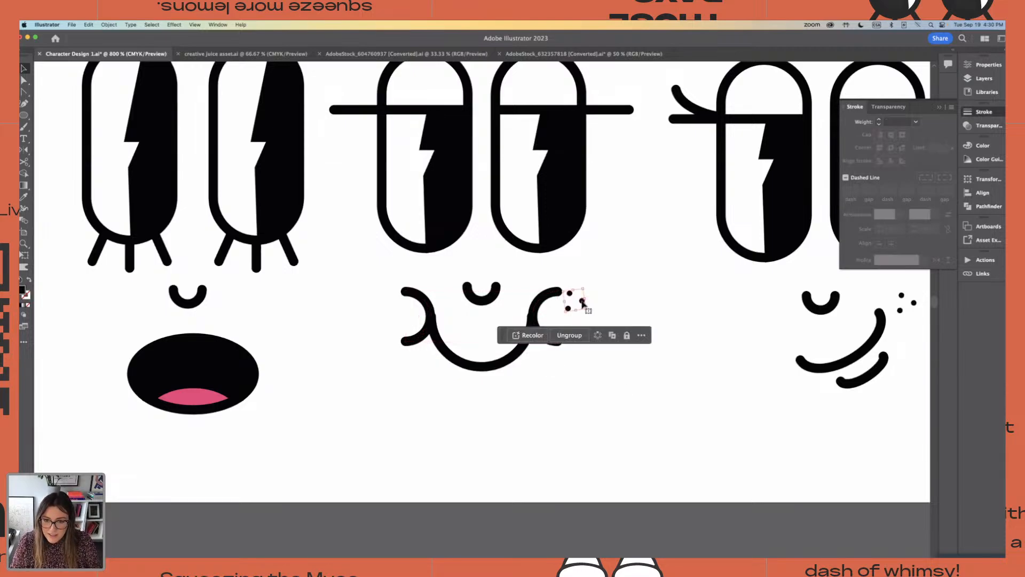
{"action": "left_click_drag", "start_coordinate": [582, 302], "coordinate": [572, 317]}
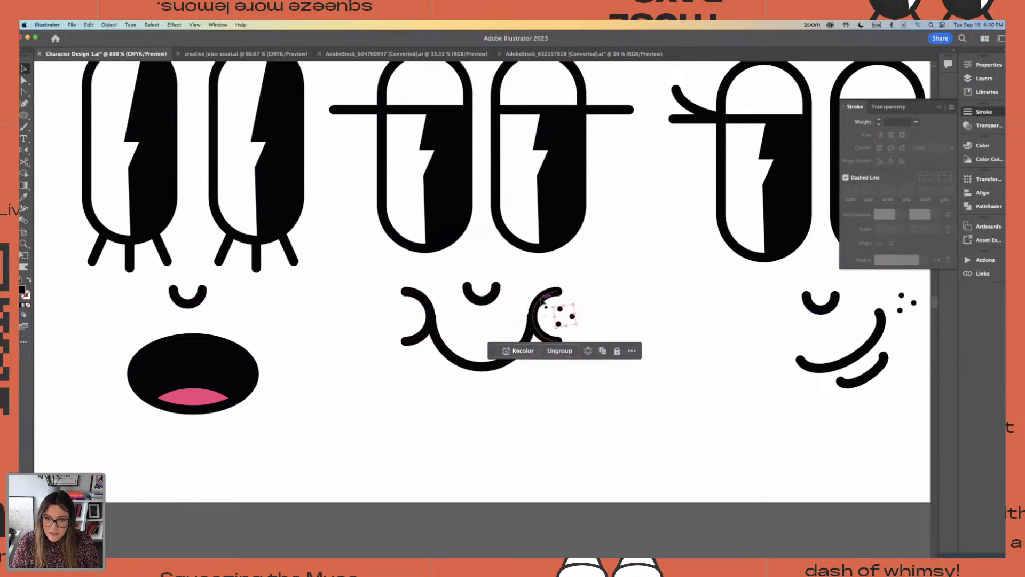
{"action": "left_click", "coordinate": [422, 316]}
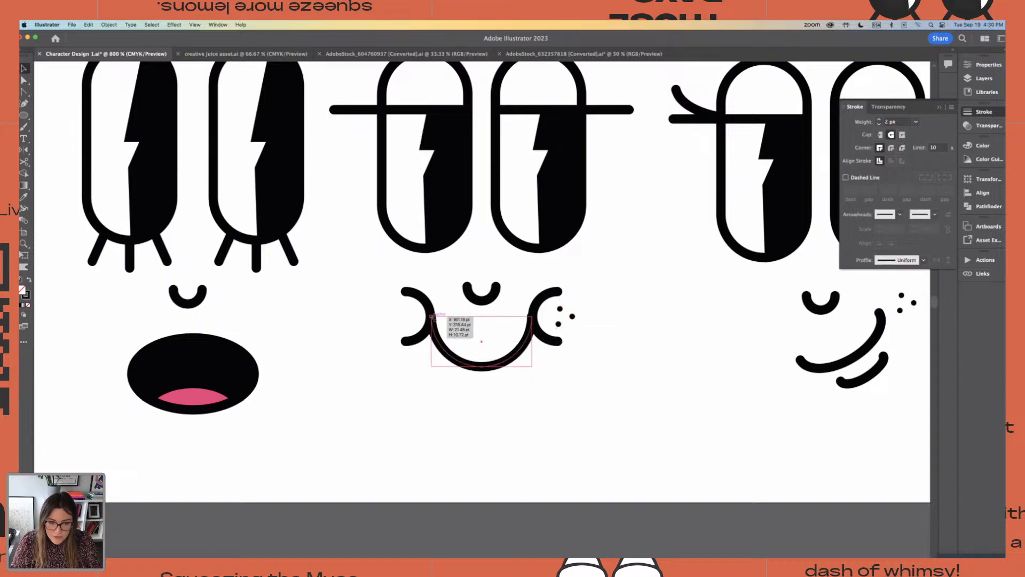
{"action": "key", "text": "super+equal"}
{"action": "key", "text": "super+equal"}
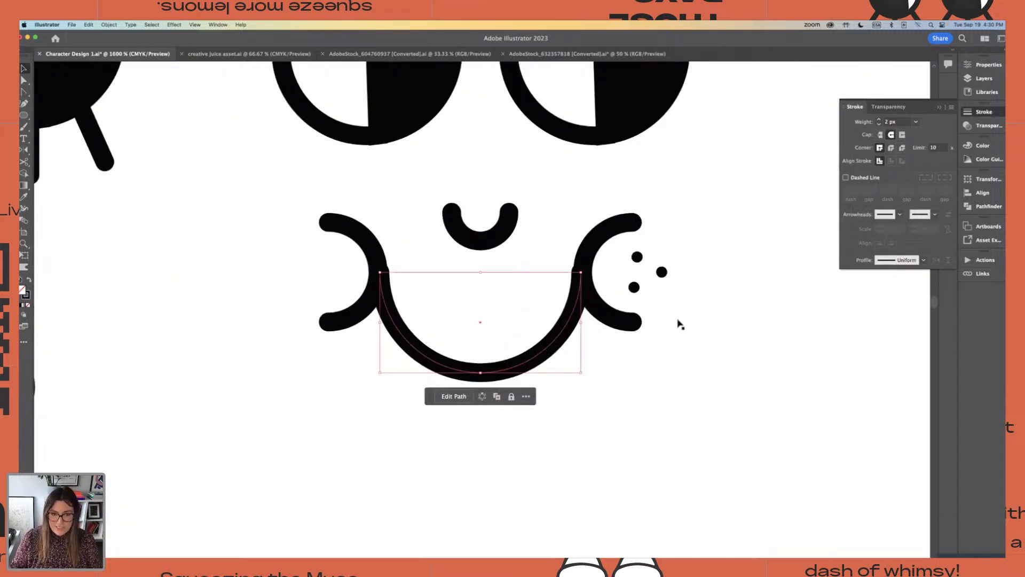
{"action": "left_click_drag", "start_coordinate": [583, 322], "coordinate": [584, 323]}
{"action": "left_click_drag", "start_coordinate": [380, 322], "coordinate": [381, 322]}
{"action": "left_click", "coordinate": [666, 379]}
{"action": "key", "text": "super+minus"}
{"action": "key", "text": "super+minus"}
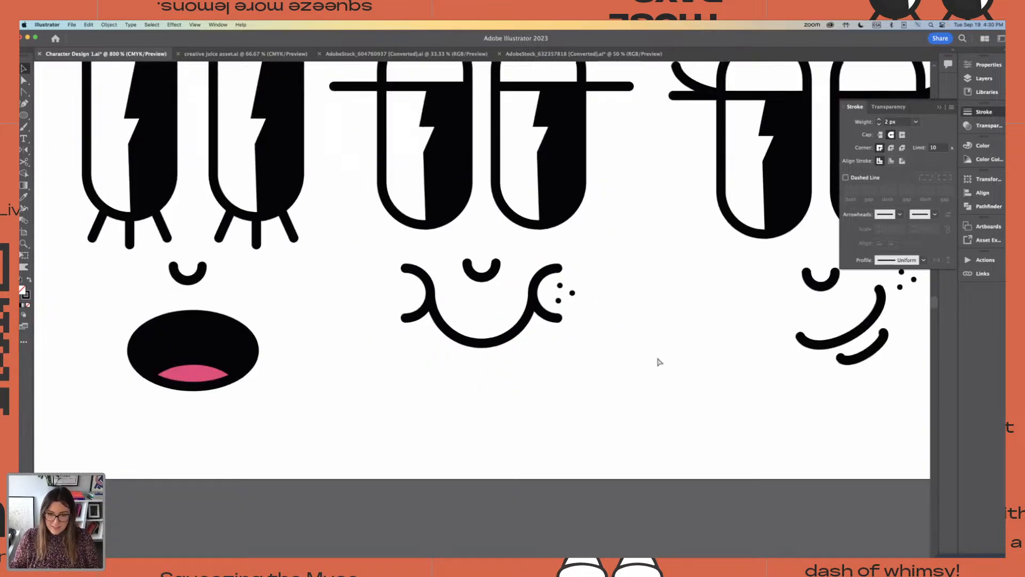
Copy the freckles to the third face's left cheek curve and group them with the nose, smile and cheek lines
{"action": "mouse_move", "coordinate": [574, 297]}
{"action": "left_mouse_down"}
{"action": "mouse_move", "coordinate": [664, 360]}
{"action": "mouse_move", "coordinate": [412, 295]}
{"action": "left_mouse_up"}
{"action": "left_click", "coordinate": [331, 260]}
{"action": "left_click_drag", "start_coordinate": [329, 260], "coordinate": [647, 361]}
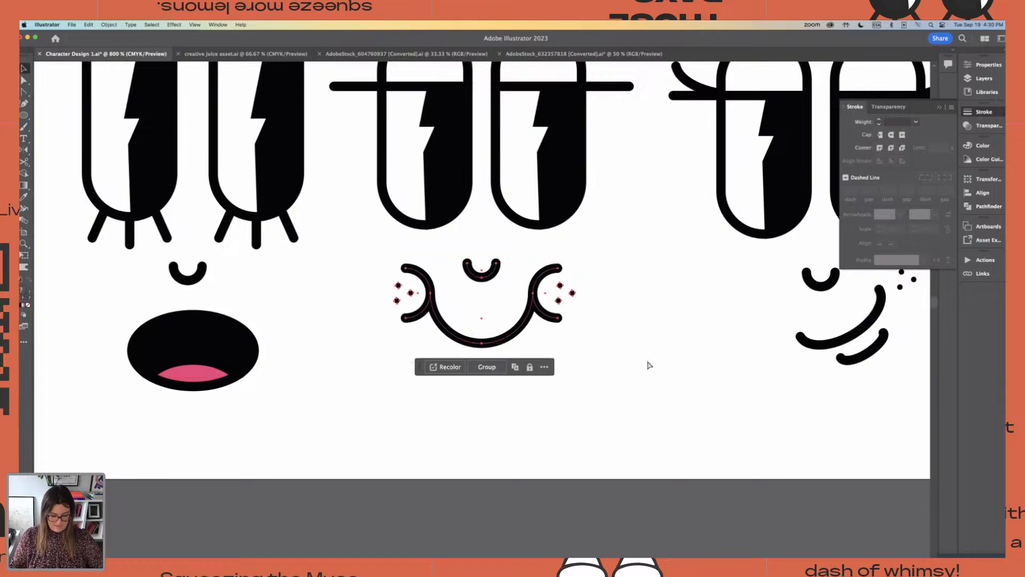
{"action": "key", "text": "super+minus"}
{"action": "key", "text": "super+minus"}
{"action": "key", "text": "super+minus"}
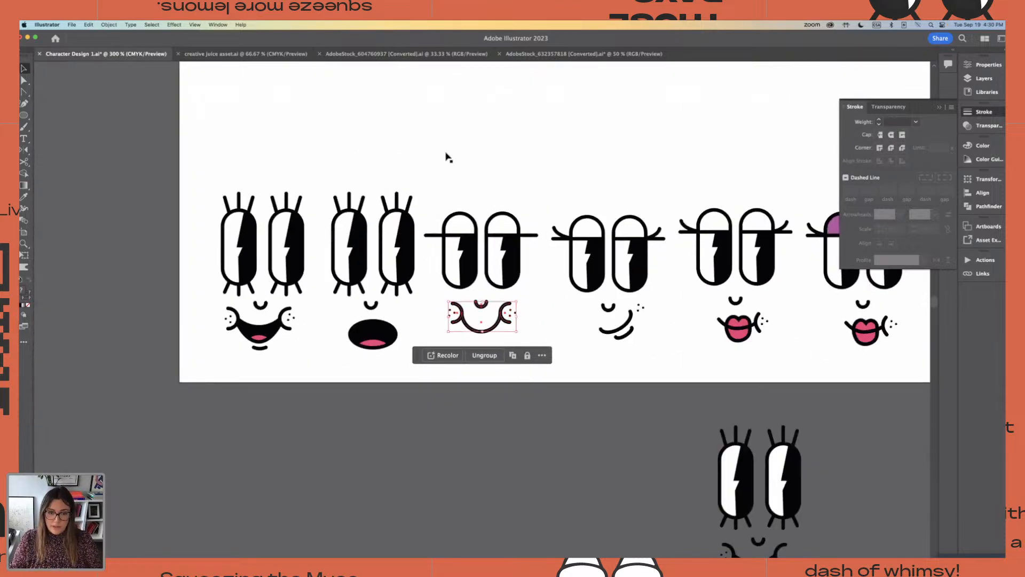
Align the third face's eyes and mouth group on their horizontal centers and group them into one face
{"action": "left_click", "coordinate": [439, 151]}
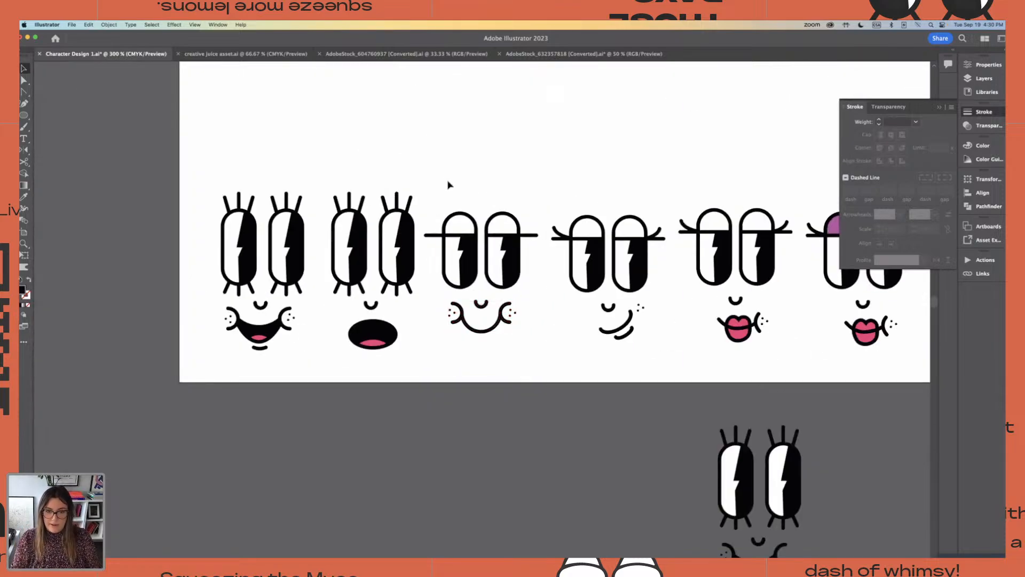
{"action": "mouse_move", "coordinate": [438, 162]}
{"action": "left_mouse_down"}
{"action": "mouse_move", "coordinate": [545, 374]}
{"action": "mouse_move", "coordinate": [531, 373]}
{"action": "left_mouse_up"}
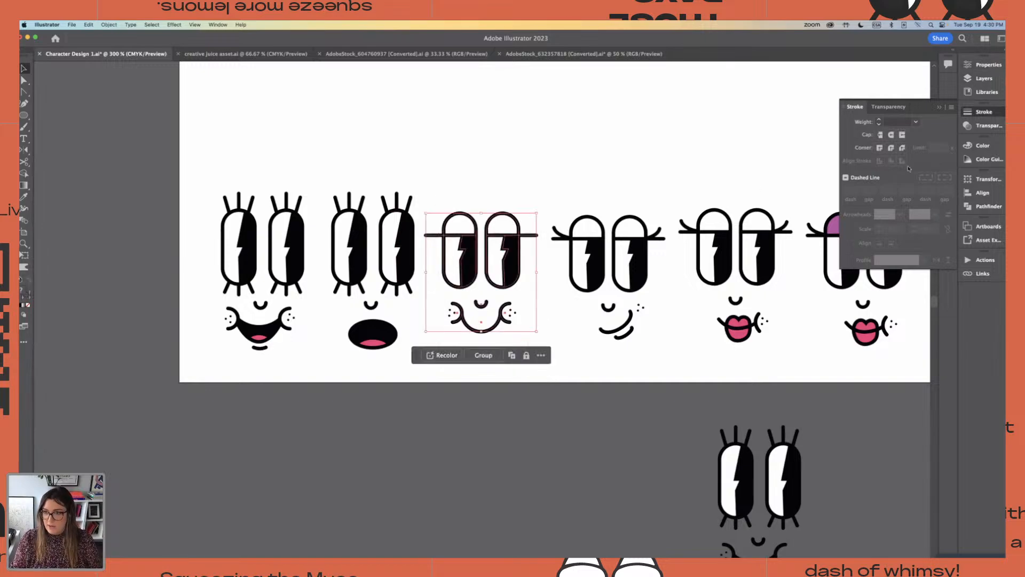
{"action": "left_click", "coordinate": [979, 64]}
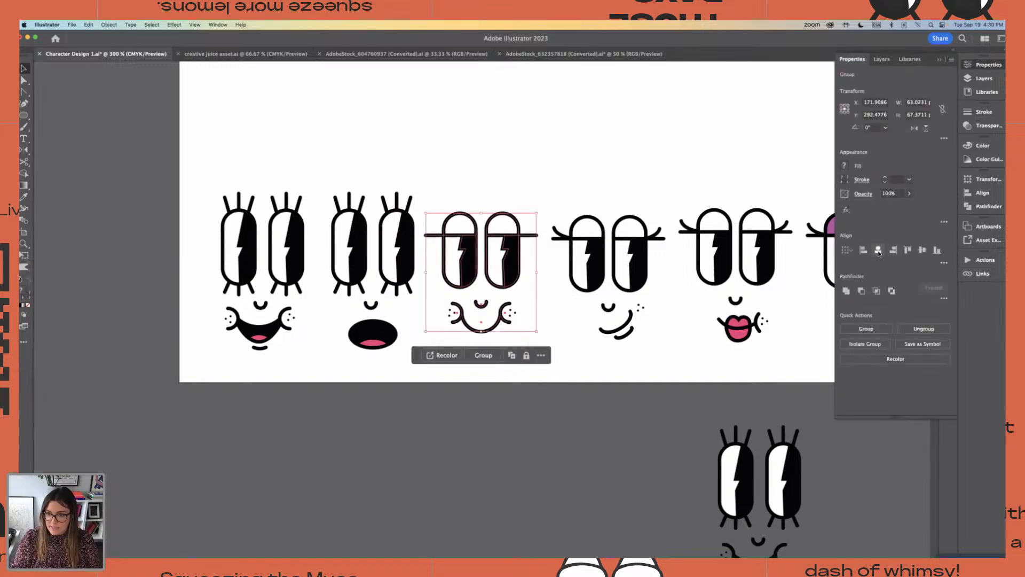
{"action": "left_click_drag", "start_coordinate": [450, 187], "coordinate": [520, 360]}
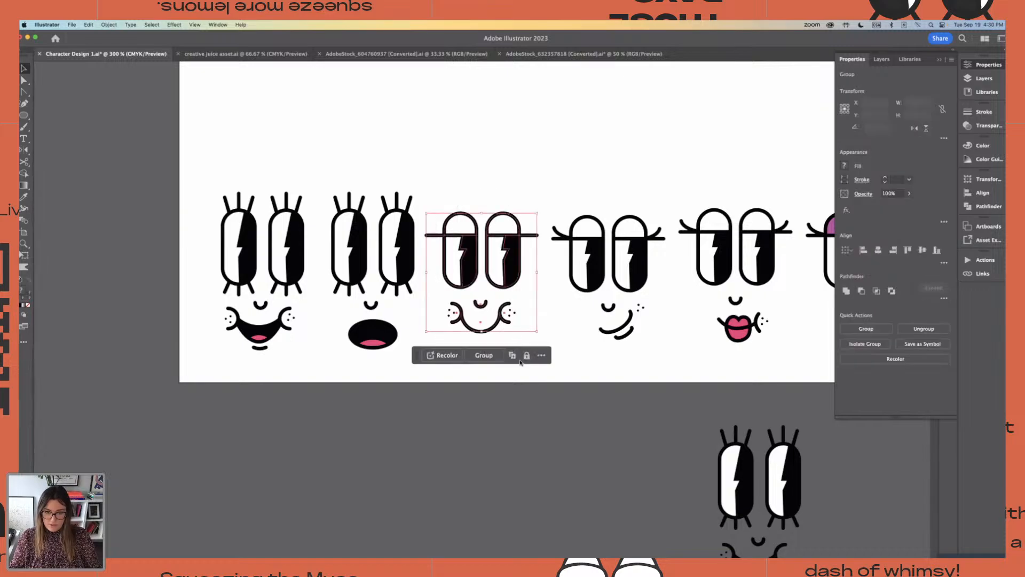
{"action": "key", "text": "super+g"}
{"action": "left_click", "coordinate": [557, 335]}
Review the milk carton drawings on the lower artboard and the first open-mouthed smiling face in the finished row
{"action": "key", "text": "super+minus"}
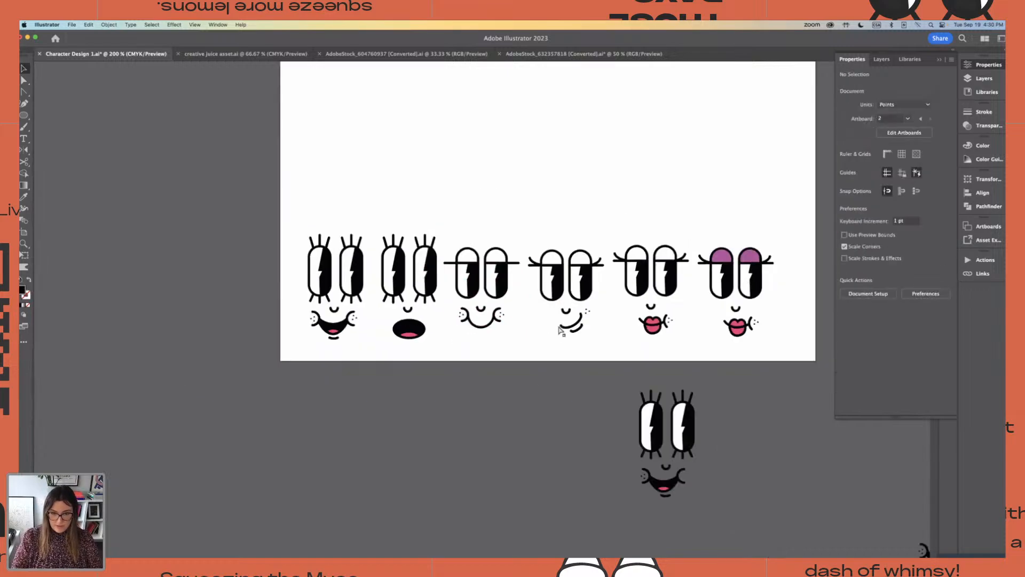
{"action": "key", "text": "super+minus"}
{"action": "left_click_drag", "start_coordinate": [573, 271], "coordinate": [414, 272]}
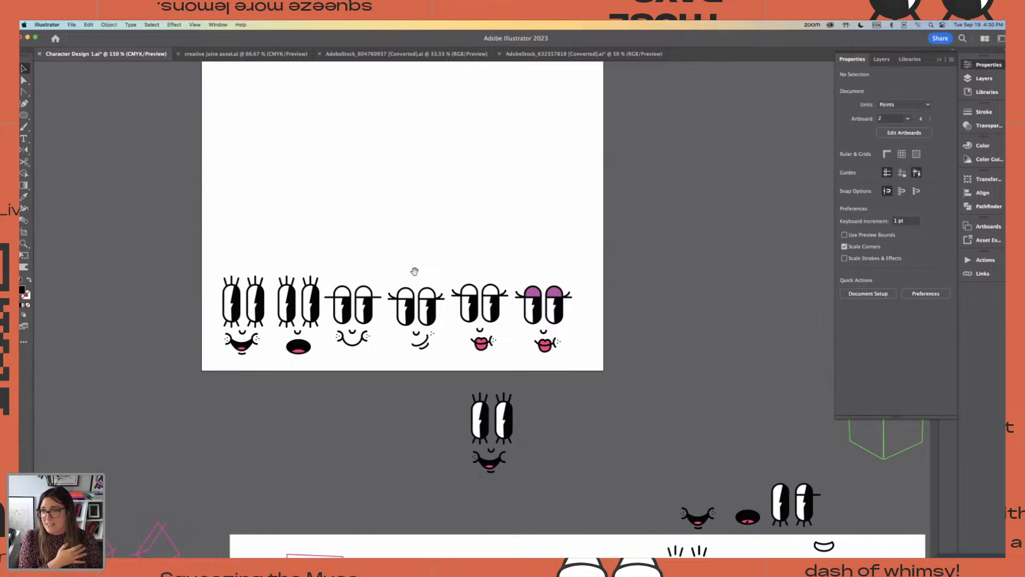
{"action": "left_click_drag", "start_coordinate": [639, 476], "coordinate": [541, 343]}
{"action": "left_click_drag", "start_coordinate": [544, 292], "coordinate": [563, 346]}
{"action": "scroll", "coordinate": [560, 352], "scroll_direction": "down", "scroll_amount": 5}
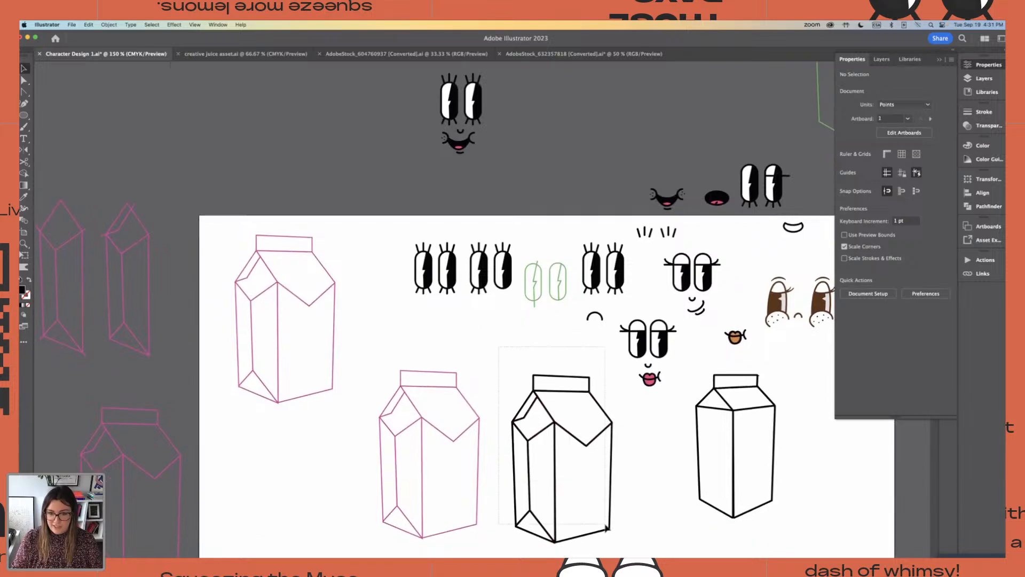
{"action": "left_click", "coordinate": [609, 527]}
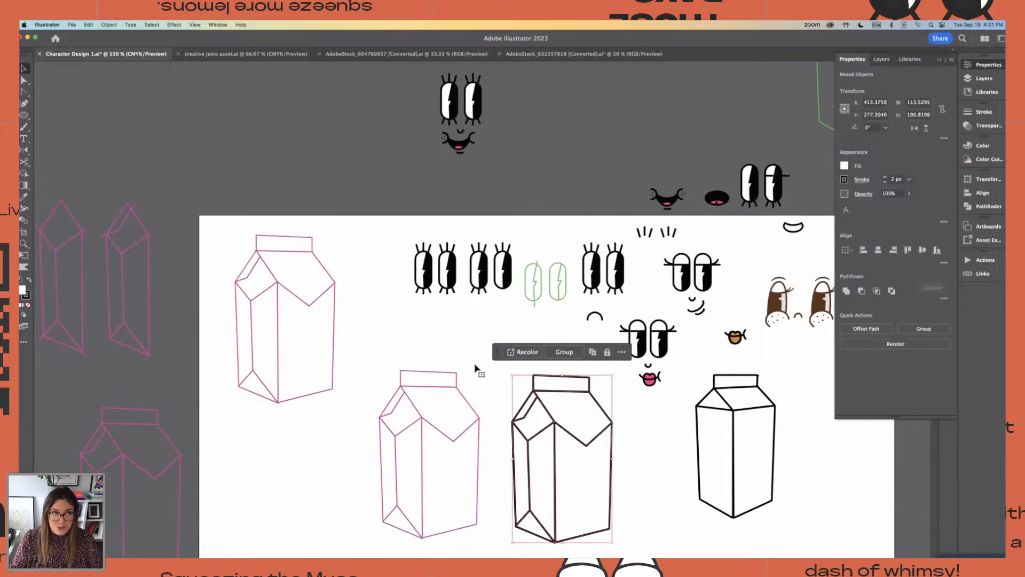
{"action": "key", "text": "super+minus"}
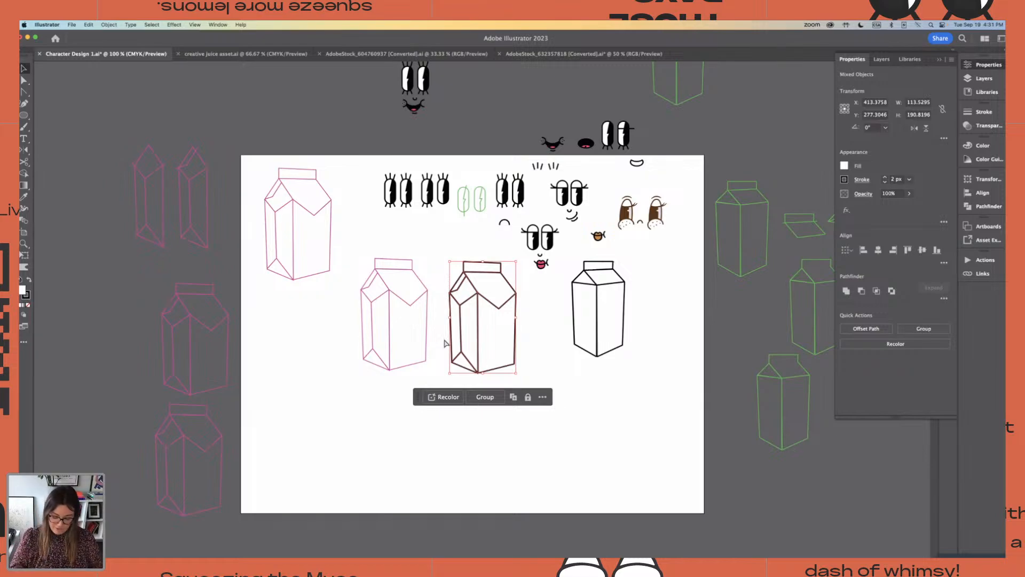
{"action": "left_click", "coordinate": [442, 277]}
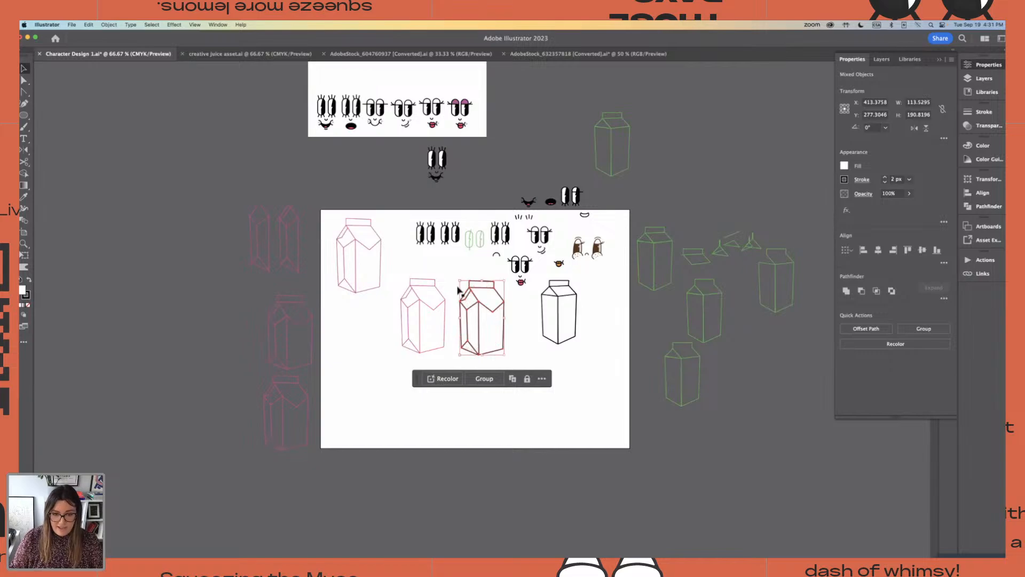
{"action": "key", "text": "super+="}
{"action": "key", "text": "super+="}
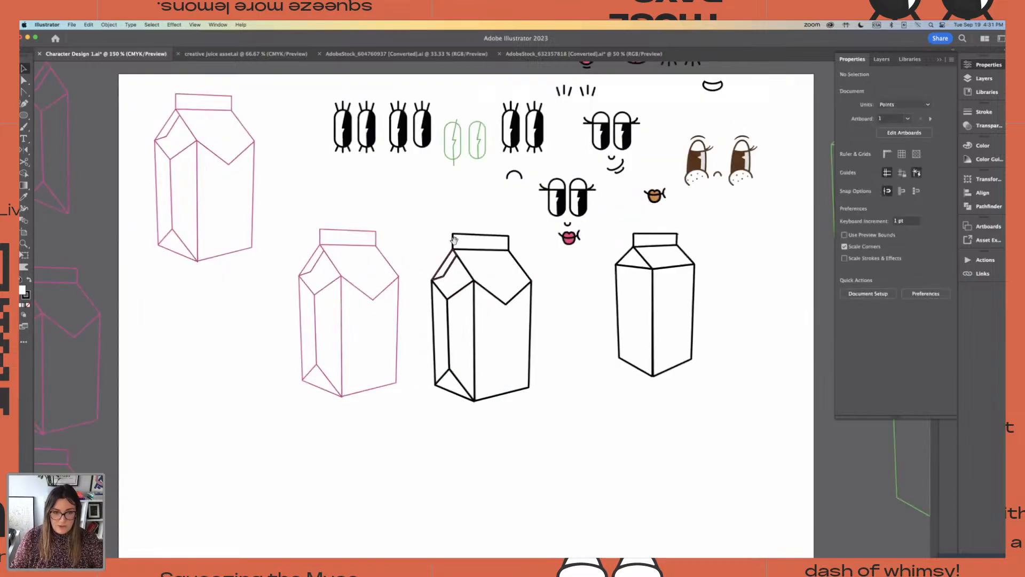
{"action": "left_click_drag", "start_coordinate": [424, 231], "coordinate": [439, 356]}
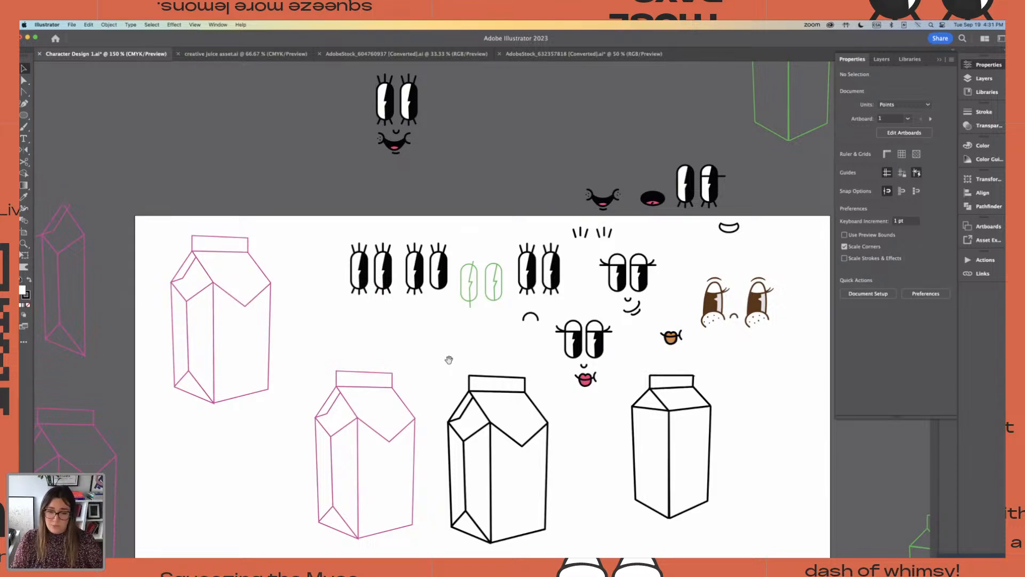
{"action": "left_click_drag", "start_coordinate": [448, 356], "coordinate": [527, 512]}
{"action": "left_click_drag", "start_coordinate": [208, 103], "coordinate": [244, 228]}
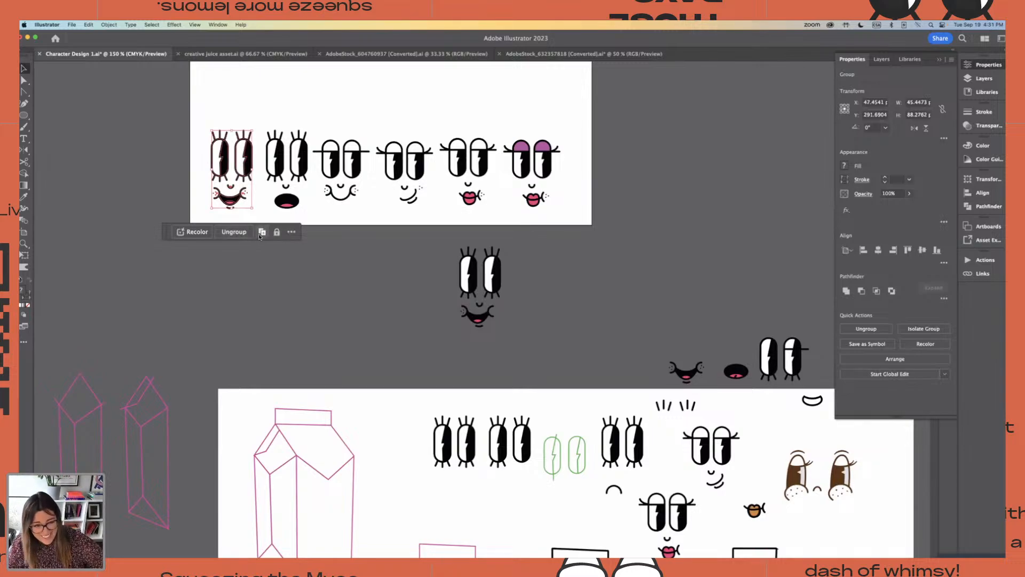
{"action": "left_click_drag", "start_coordinate": [347, 263], "coordinate": [364, 297]}
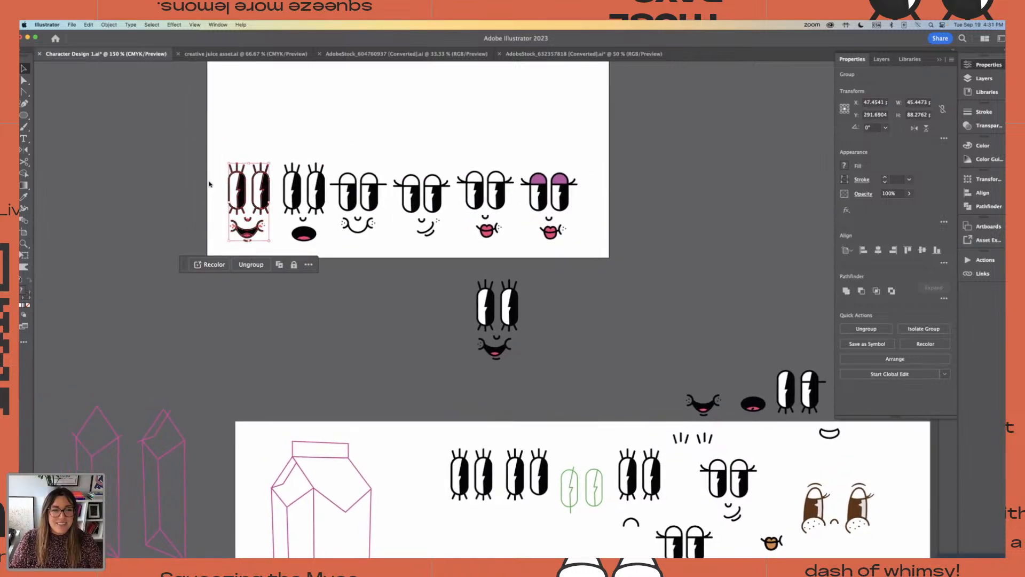
{"action": "left_click", "coordinate": [218, 154]}
{"action": "left_click_drag", "start_coordinate": [218, 156], "coordinate": [272, 261]}
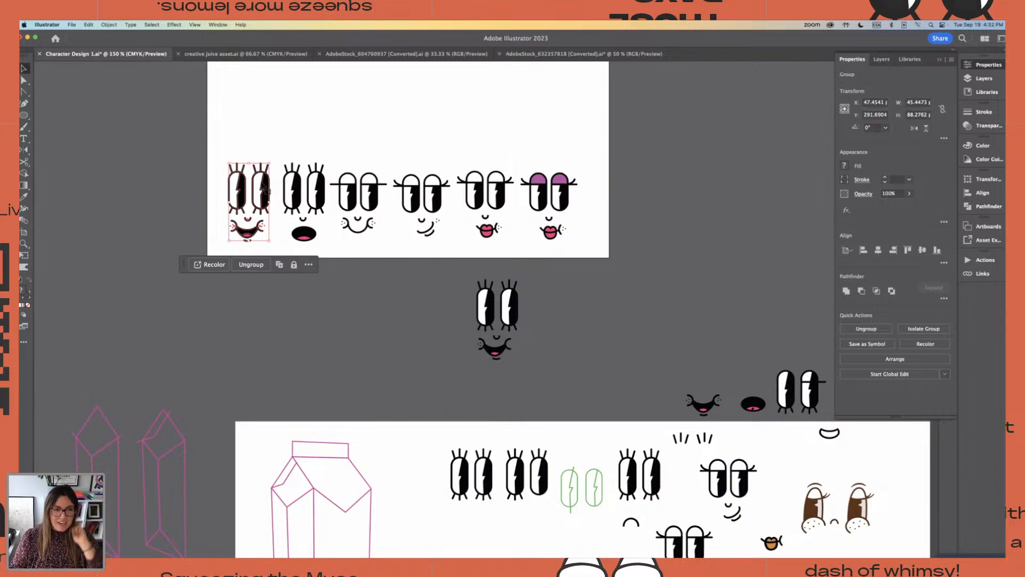
Move the spare eyes, mouths and other face parts off the milk carton artboard onto the empty canvas beyond its upper right corner
{"action": "left_click_drag", "start_coordinate": [382, 384], "coordinate": [299, 148]}
{"action": "scroll", "coordinate": [525, 291], "scroll_direction": "up", "scroll_amount": 4}
{"action": "key", "text": "super+minus"}
{"action": "key", "text": "super+minus"}
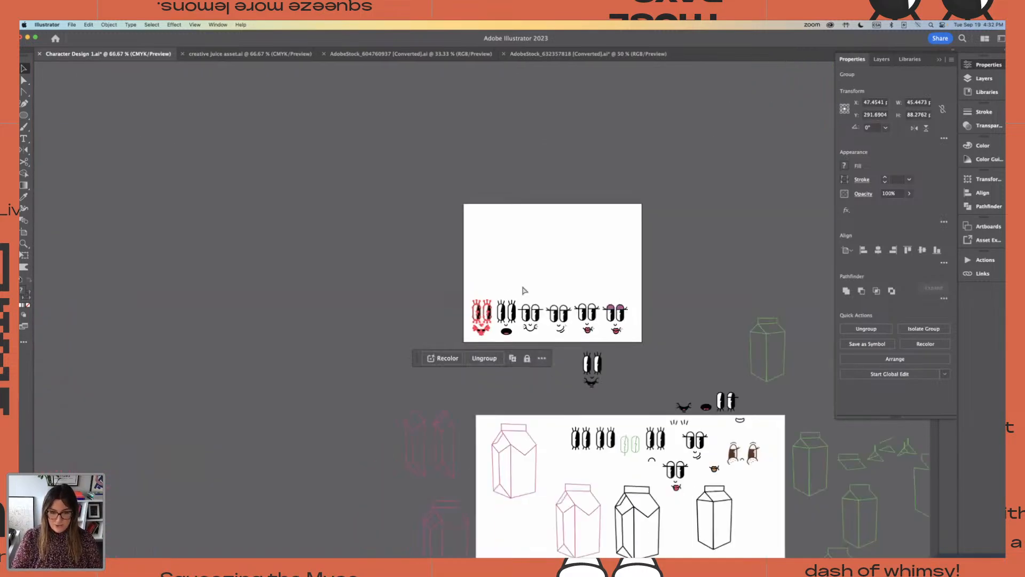
{"action": "left_click_drag", "start_coordinate": [682, 344], "coordinate": [477, 234]}
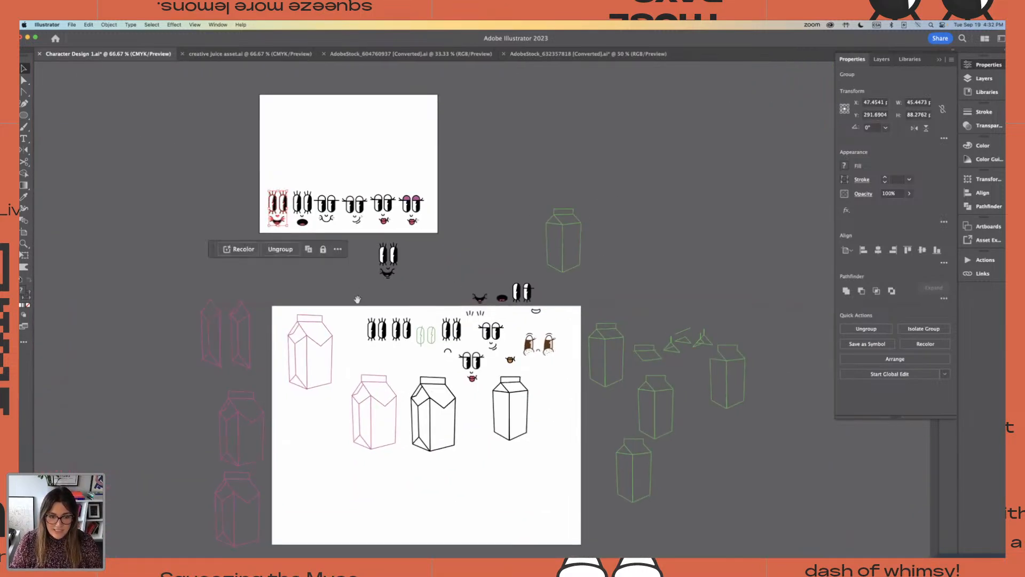
{"action": "left_click_drag", "start_coordinate": [357, 300], "coordinate": [563, 365]}
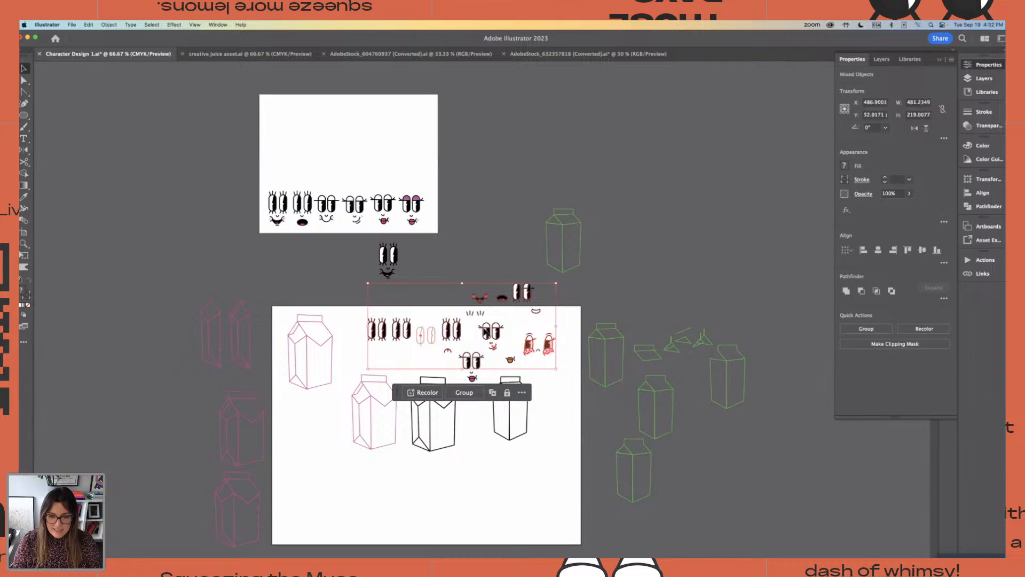
{"action": "left_click_drag", "start_coordinate": [487, 332], "coordinate": [738, 228]}
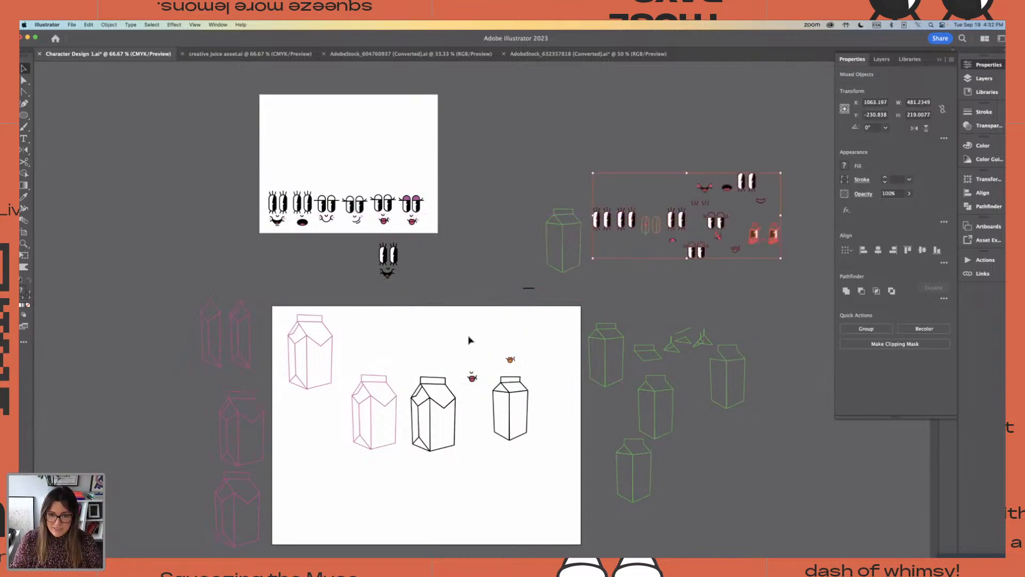
Move the leftover pink lips and nose off the milk carton artboard onto the canvas just above it
{"action": "left_click_drag", "start_coordinate": [452, 371], "coordinate": [481, 396]}
{"action": "key", "text": "super+equal"}
{"action": "key", "text": "super+equal"}
{"action": "key", "text": "super+equal"}
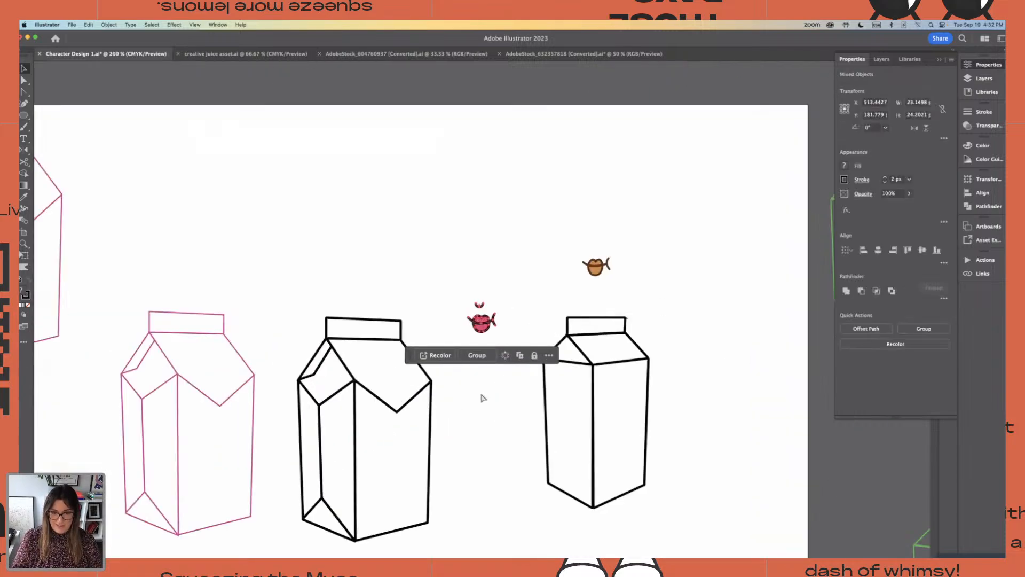
{"action": "left_click_drag", "start_coordinate": [465, 244], "coordinate": [599, 110]}
{"action": "left_click_drag", "start_coordinate": [668, 163], "coordinate": [685, 296]}
{"action": "left_click_drag", "start_coordinate": [609, 251], "coordinate": [581, 195]}
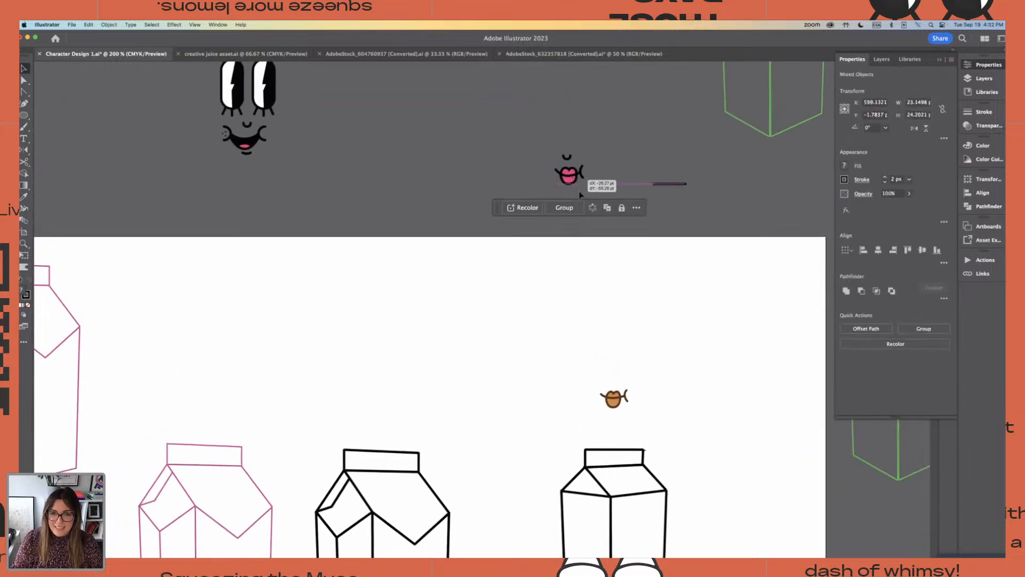
Unlock all objects and delete the orange lips above the black four-sided carton
{"action": "left_click", "coordinate": [624, 401]}
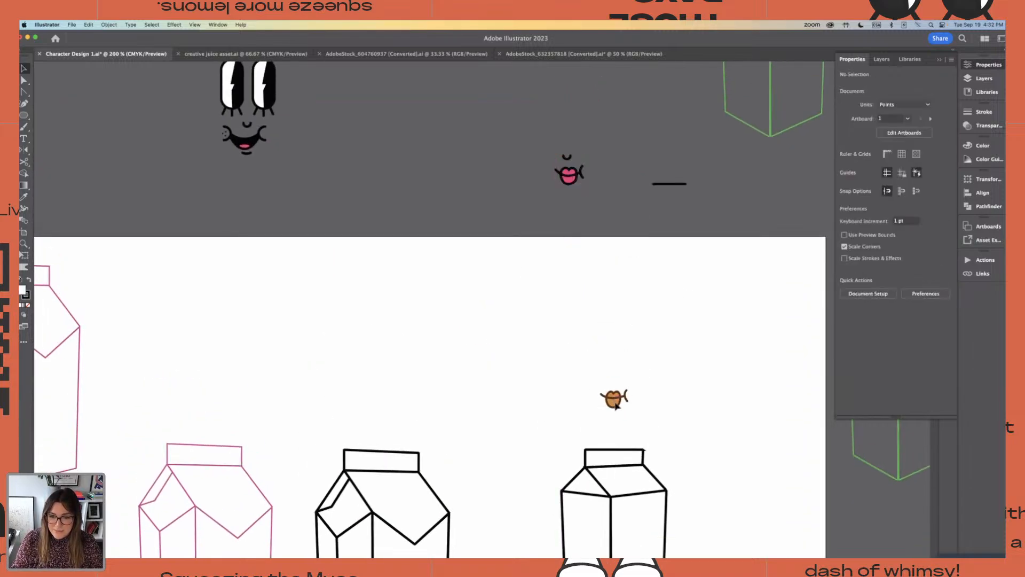
{"action": "left_click", "coordinate": [112, 25]}
{"action": "left_click", "coordinate": [120, 102]}
{"action": "left_click_drag", "start_coordinate": [538, 352], "coordinate": [666, 421]}
{"action": "key", "text": "Delete"}
{"action": "key", "text": "super+minus"}
{"action": "key", "text": "super+minus"}
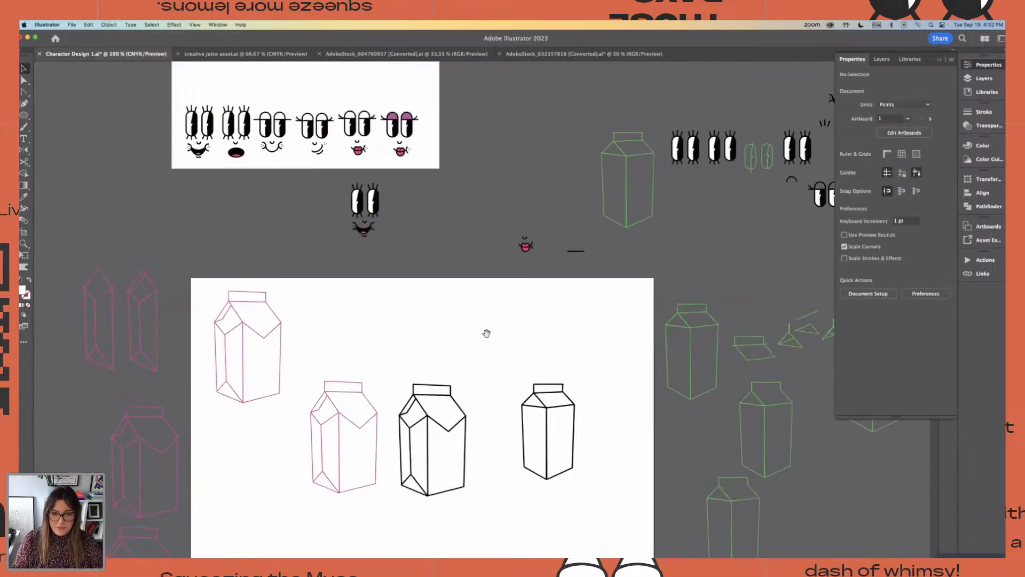
Place a copy of the first open-mouthed smiling face on the front panel of the black-outlined carton with the pointed flap
{"action": "left_click_drag", "start_coordinate": [486, 333], "coordinate": [498, 306]}
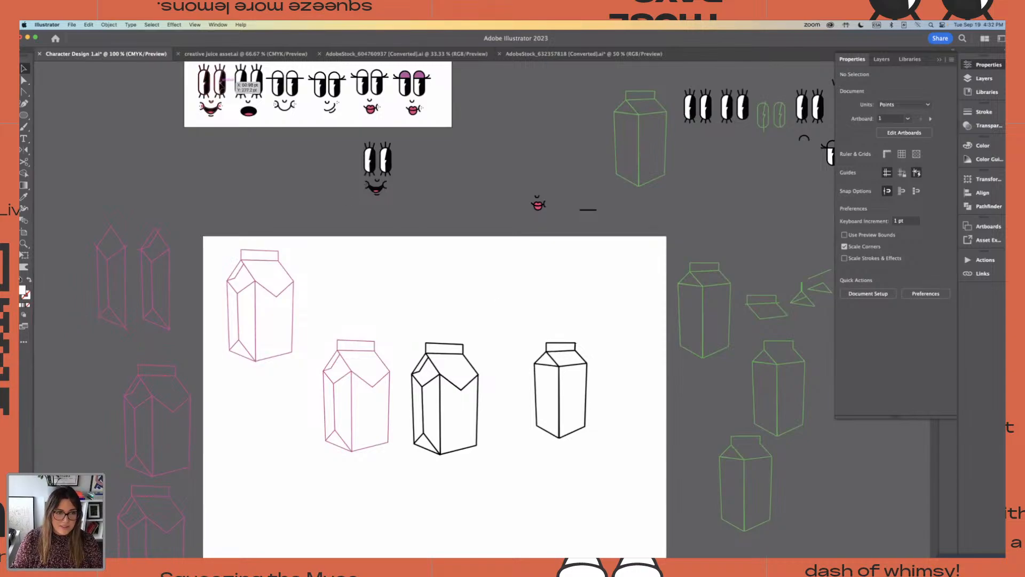
{"action": "left_click_drag", "start_coordinate": [223, 81], "coordinate": [472, 420]}
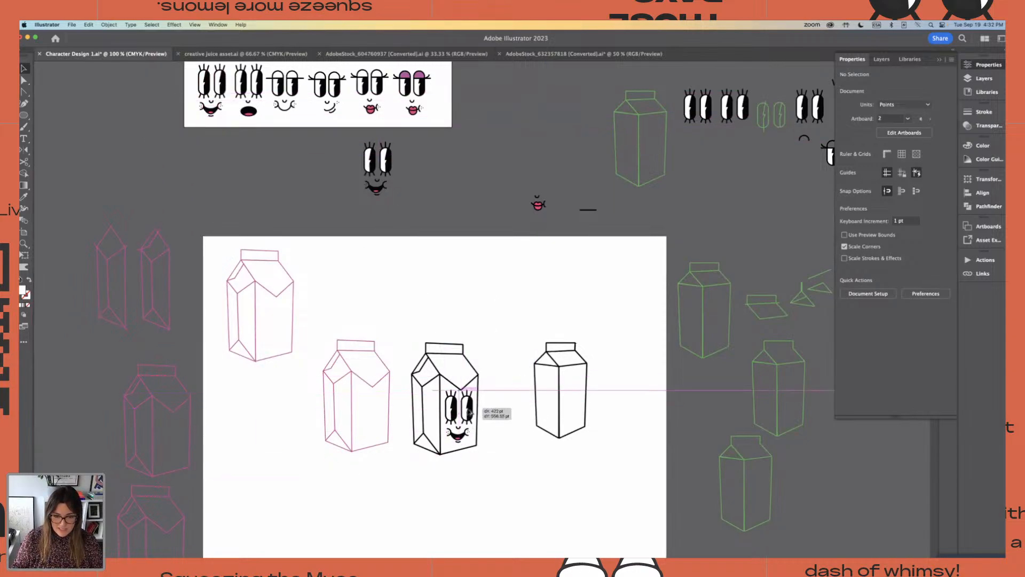
{"action": "left_click", "coordinate": [505, 331]}
{"action": "key", "text": "super+equal"}
{"action": "key", "text": "super+equal"}
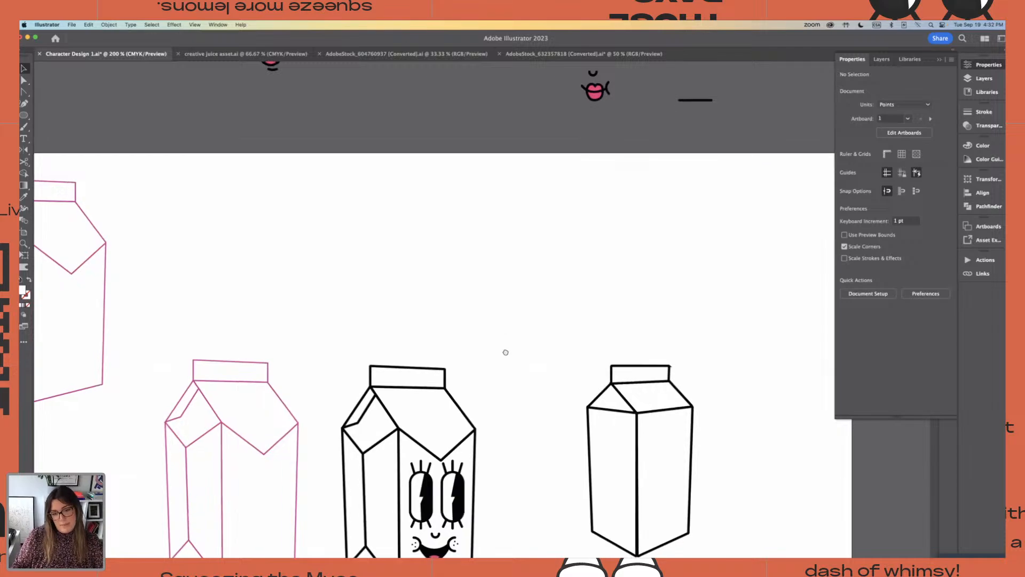
{"action": "left_click_drag", "start_coordinate": [503, 372], "coordinate": [521, 262]}
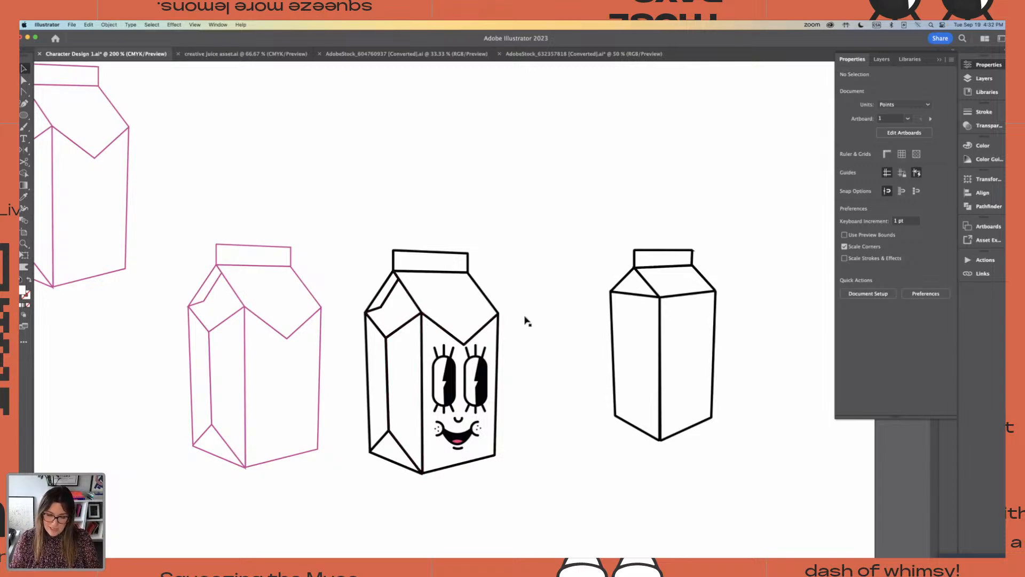
{"action": "scroll", "coordinate": [448, 271], "scroll_direction": "right", "scroll_amount": 1}
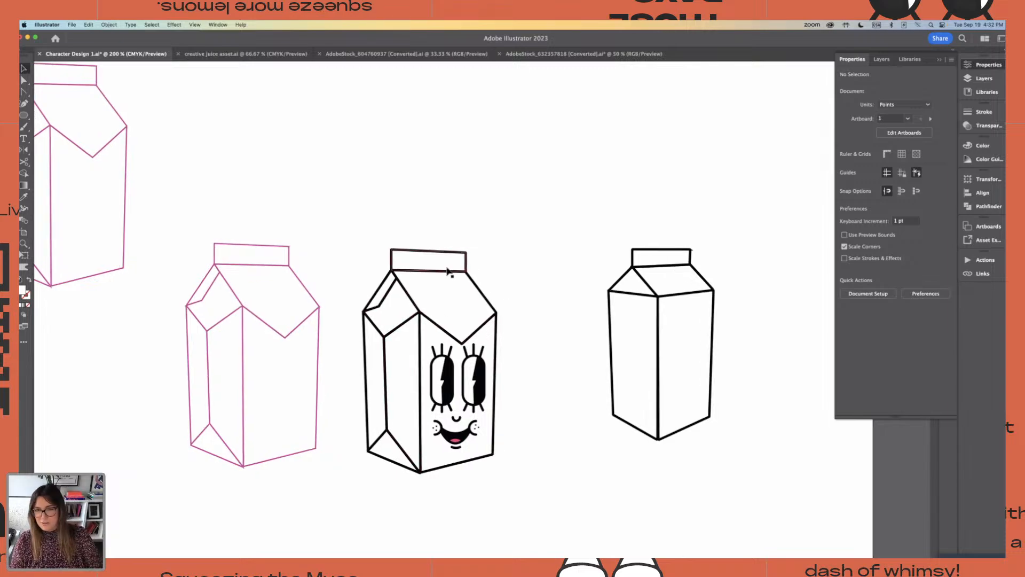
Free-distort the smiling face so its corners meet the side edges and slanted bottom edge of the pointed-flap carton's front panel
{"action": "left_click", "coordinate": [483, 402]}
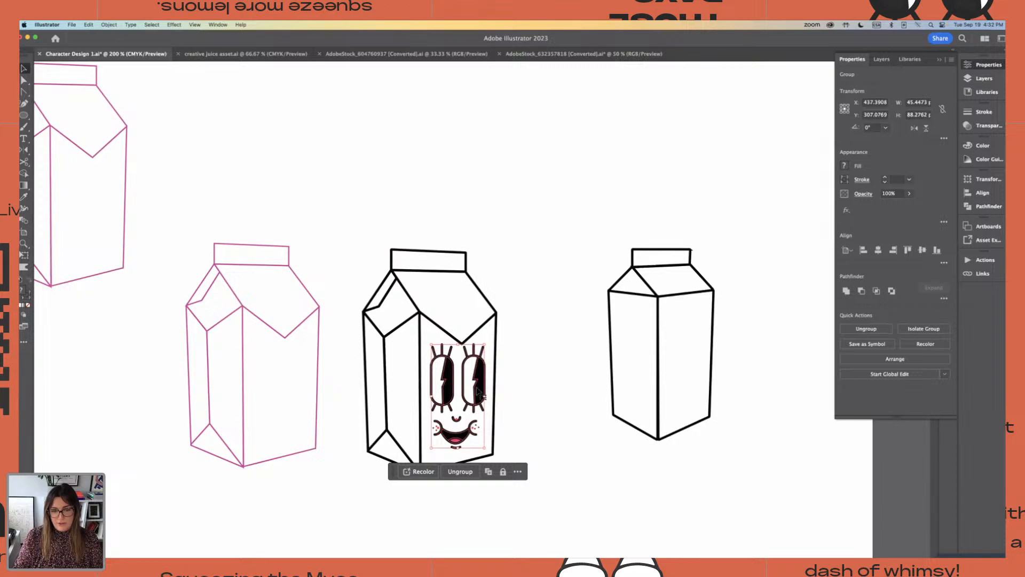
{"action": "left_click", "coordinate": [25, 257]}
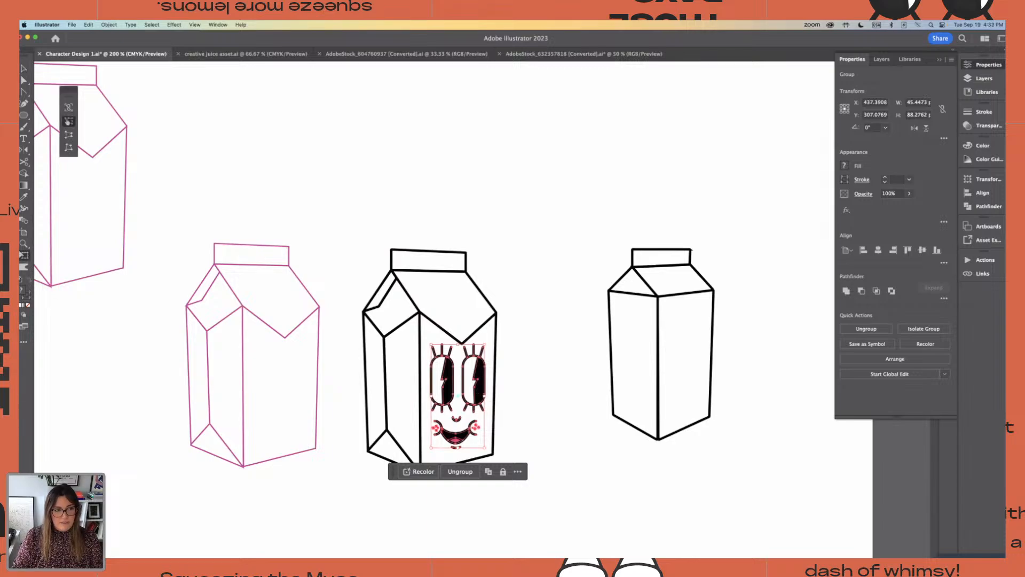
{"action": "left_click", "coordinate": [72, 150]}
{"action": "key", "text": "super+equal"}
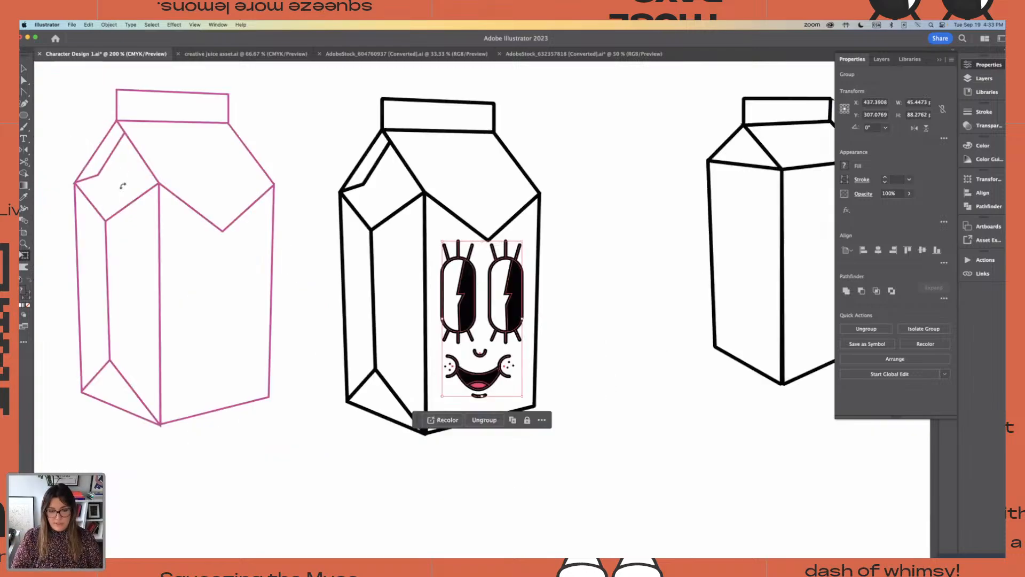
{"action": "mouse_move", "coordinate": [442, 242]}
{"action": "left_mouse_down"}
{"action": "mouse_move", "coordinate": [344, 224]}
{"action": "mouse_move", "coordinate": [549, 226]}
{"action": "mouse_move", "coordinate": [430, 225]}
{"action": "mouse_move", "coordinate": [425, 240]}
{"action": "left_mouse_up"}
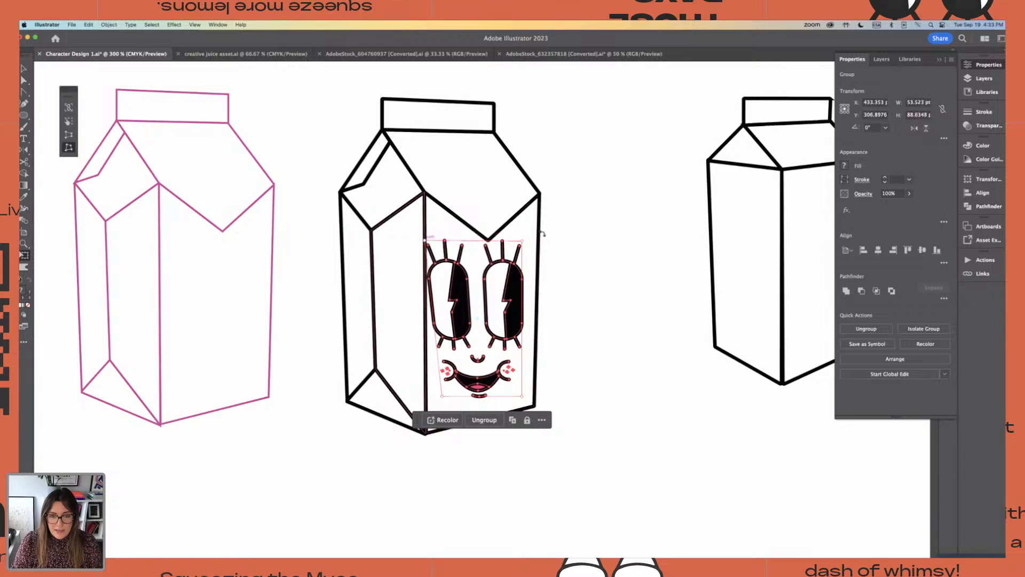
{"action": "left_click_drag", "start_coordinate": [524, 244], "coordinate": [544, 245]}
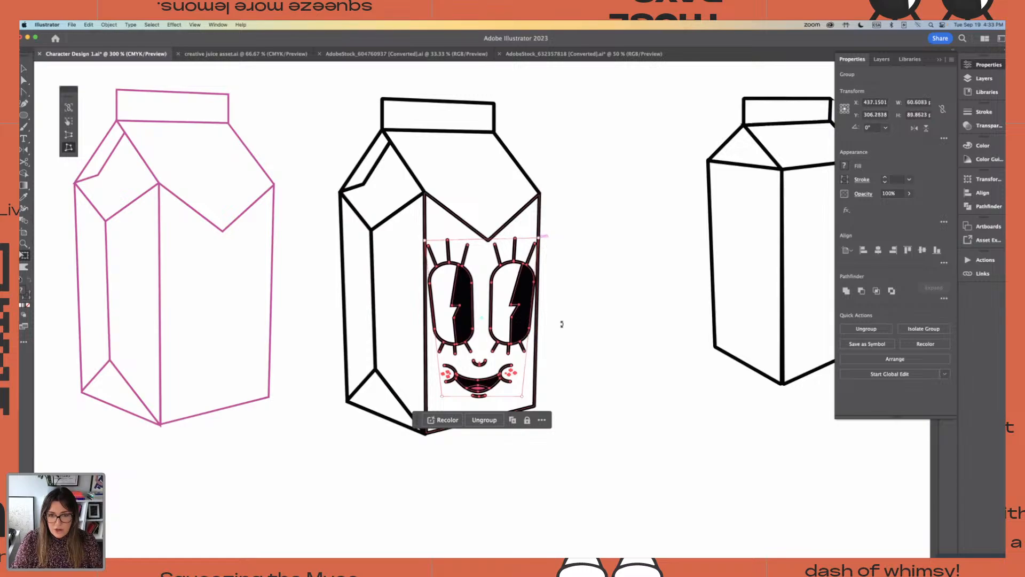
{"action": "left_click_drag", "start_coordinate": [522, 398], "coordinate": [540, 404]}
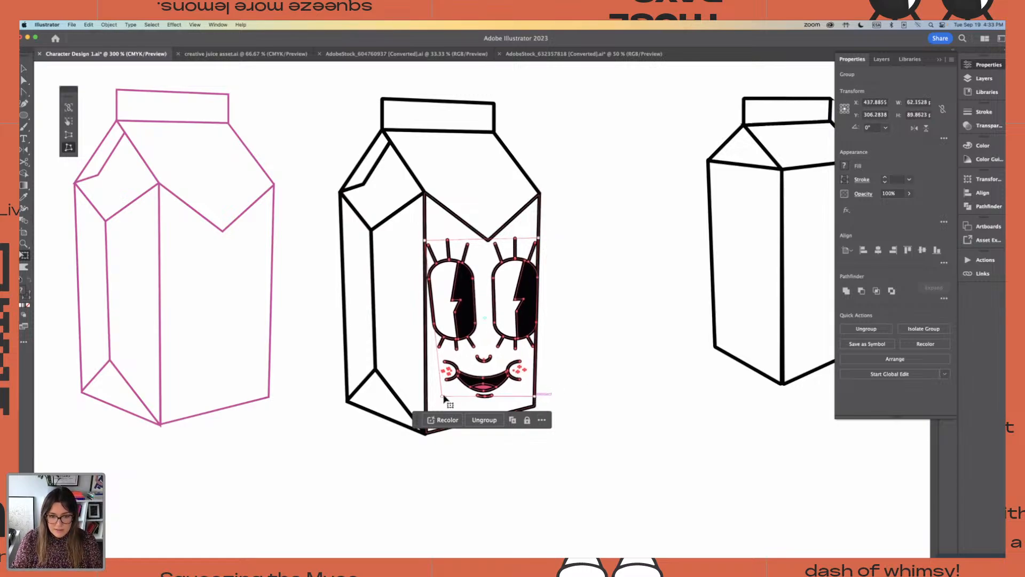
{"action": "scroll", "coordinate": [482, 391], "scroll_direction": "down", "scroll_amount": 3}
{"action": "left_click_drag", "start_coordinate": [535, 359], "coordinate": [535, 368]}
{"action": "scroll", "coordinate": [553, 364], "scroll_direction": "down", "scroll_amount": 1}
{"action": "scroll", "coordinate": [553, 364], "scroll_direction": "down", "scroll_amount": 2}
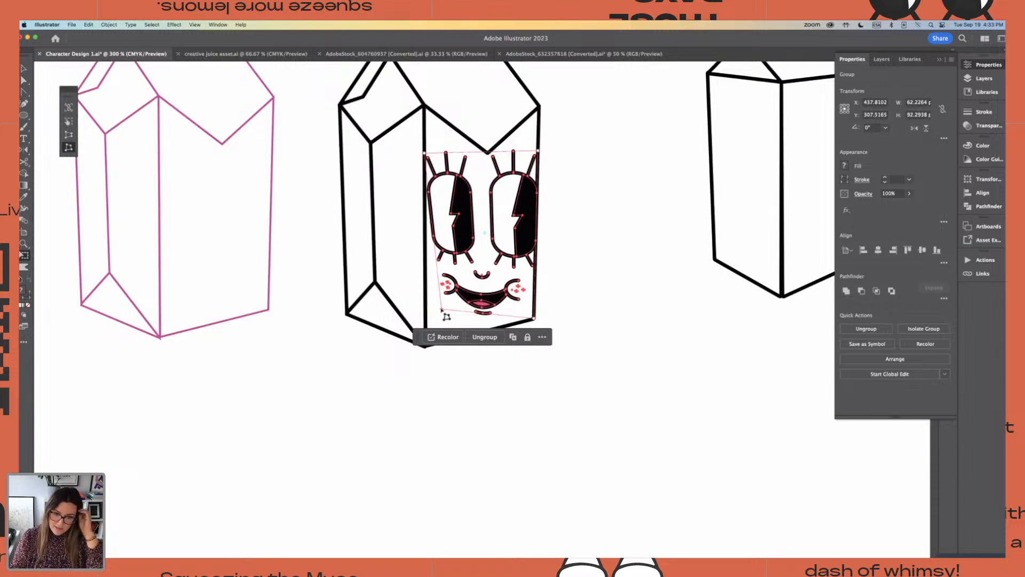
{"action": "left_click_drag", "start_coordinate": [441, 308], "coordinate": [425, 346]}
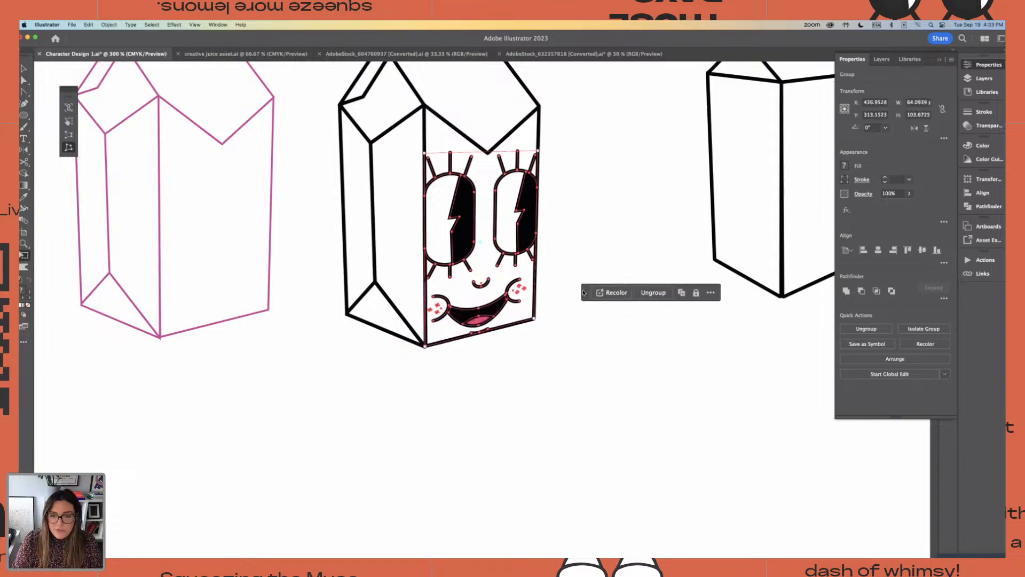
Free-distort the face's two upper corners up to the top corners of the front panel beside the pointed flap
{"action": "scroll", "coordinate": [522, 350], "scroll_direction": "up", "scroll_amount": 3}
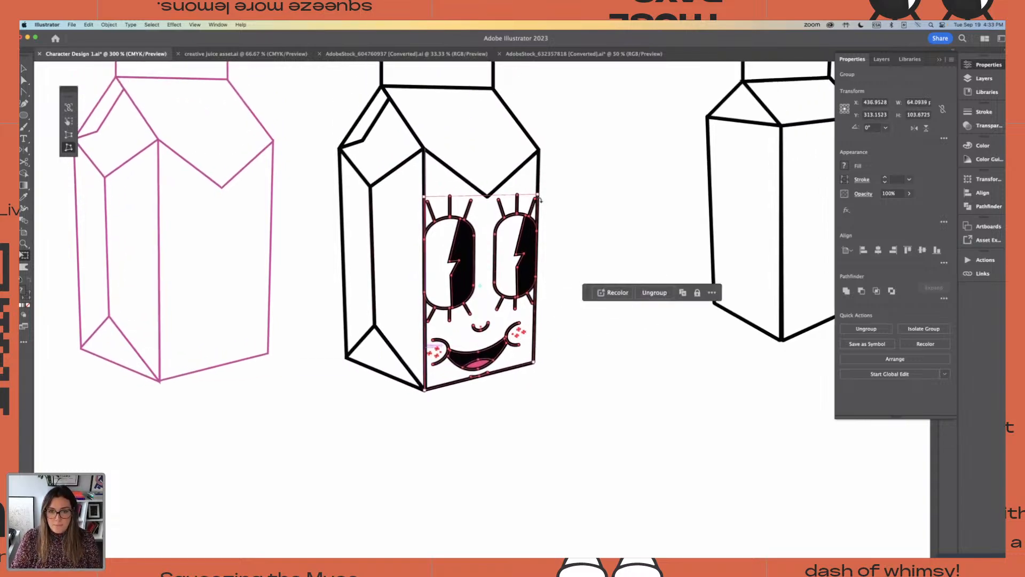
{"action": "left_click_drag", "start_coordinate": [539, 200], "coordinate": [540, 170]}
{"action": "key", "text": "super+minus"}
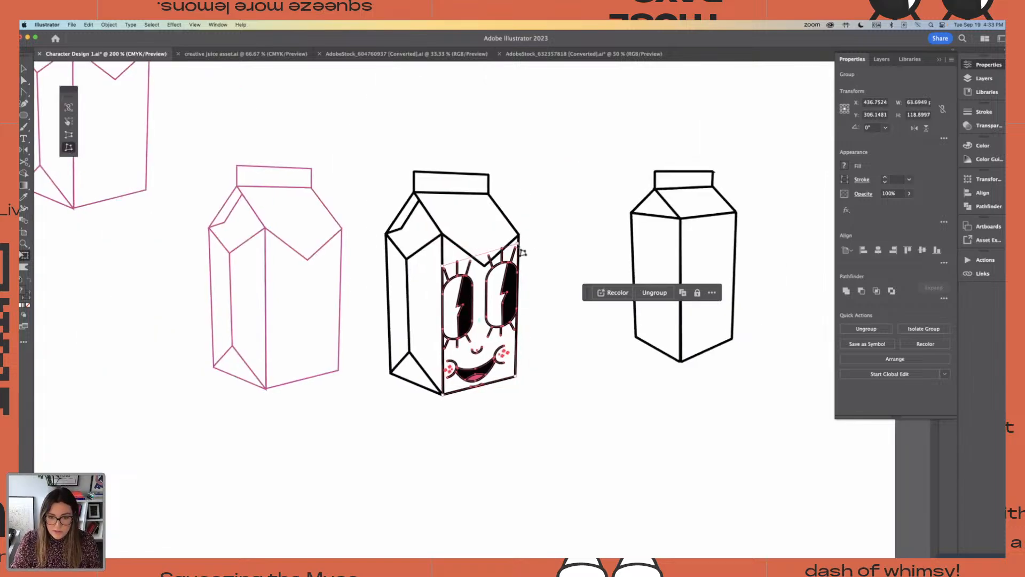
{"action": "left_click_drag", "start_coordinate": [522, 252], "coordinate": [526, 237]}
{"action": "left_click_drag", "start_coordinate": [445, 267], "coordinate": [443, 234]}
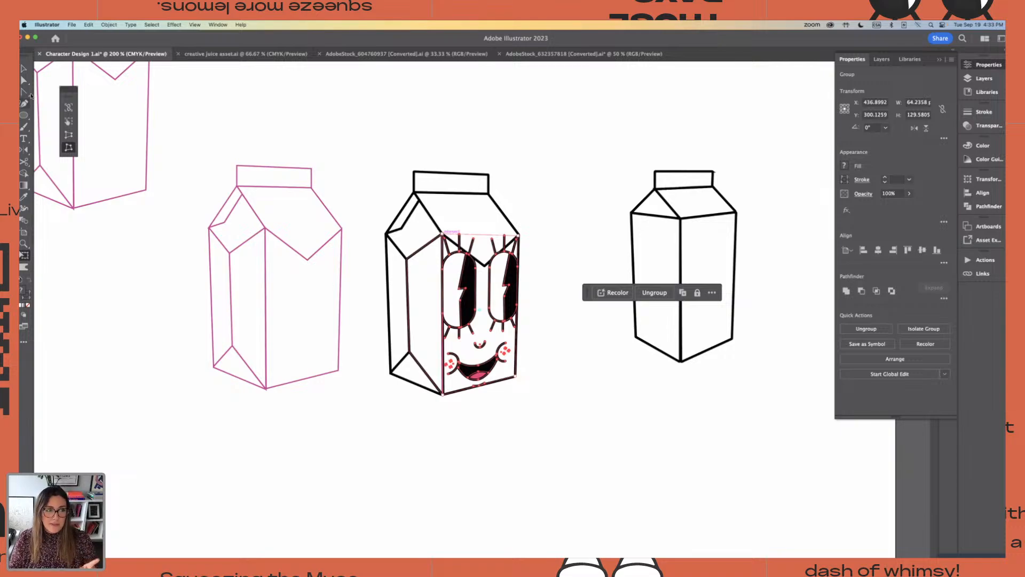
{"action": "left_click", "coordinate": [23, 67]}
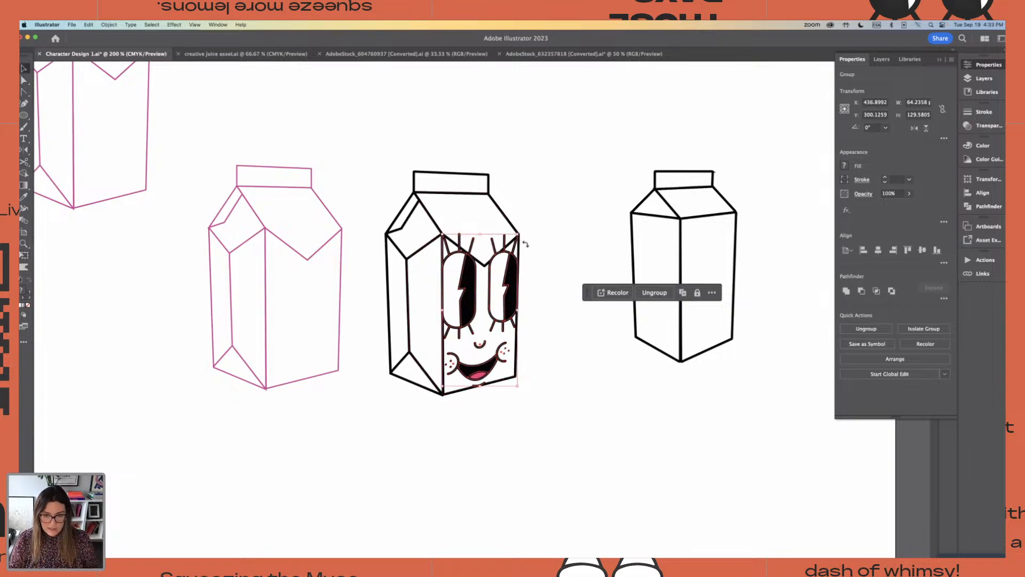
Scale the distorted face down to about 41 by 82 pt and centre it below the flap on the front panel
{"action": "left_click_drag", "start_coordinate": [517, 235], "coordinate": [497, 276]}
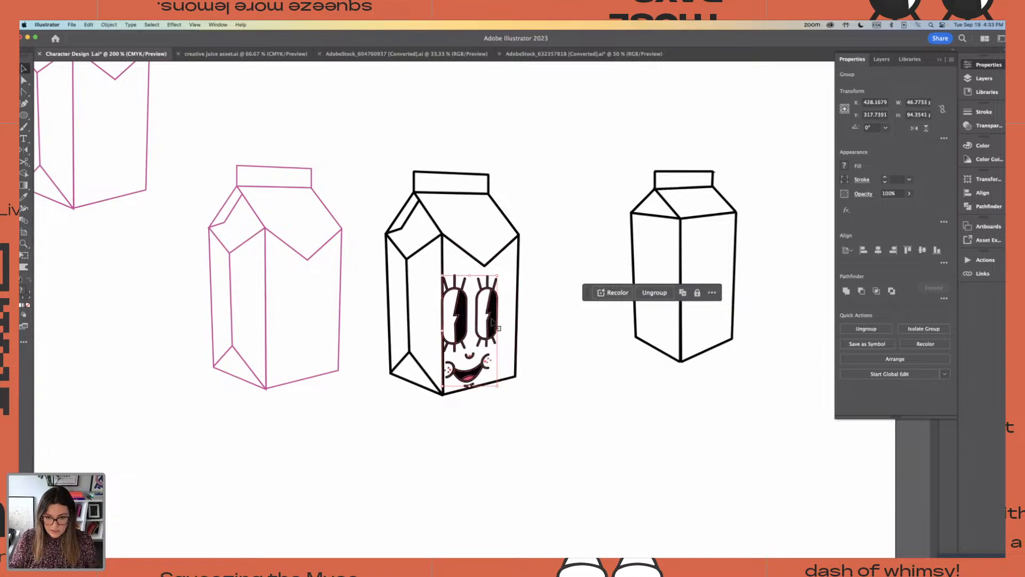
{"action": "left_click_drag", "start_coordinate": [492, 321], "coordinate": [506, 312]}
{"action": "left_click_drag", "start_coordinate": [511, 267], "coordinate": [502, 276]}
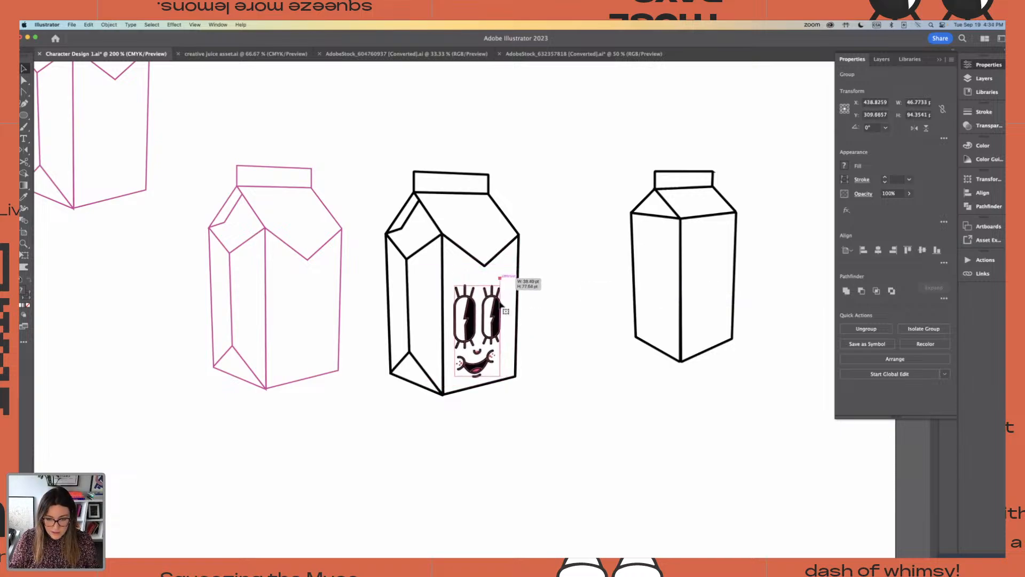
{"action": "left_click_drag", "start_coordinate": [494, 315], "coordinate": [500, 301]}
{"action": "left_click_drag", "start_coordinate": [457, 359], "coordinate": [455, 364]}
{"action": "left_click", "coordinate": [544, 251]}
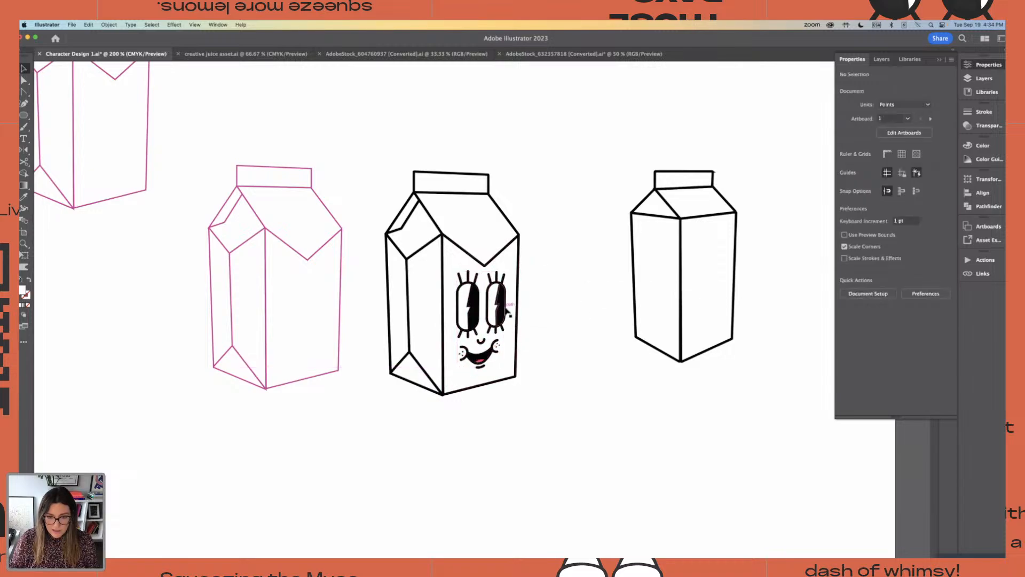
{"action": "left_click_drag", "start_coordinate": [505, 300], "coordinate": [507, 302]}
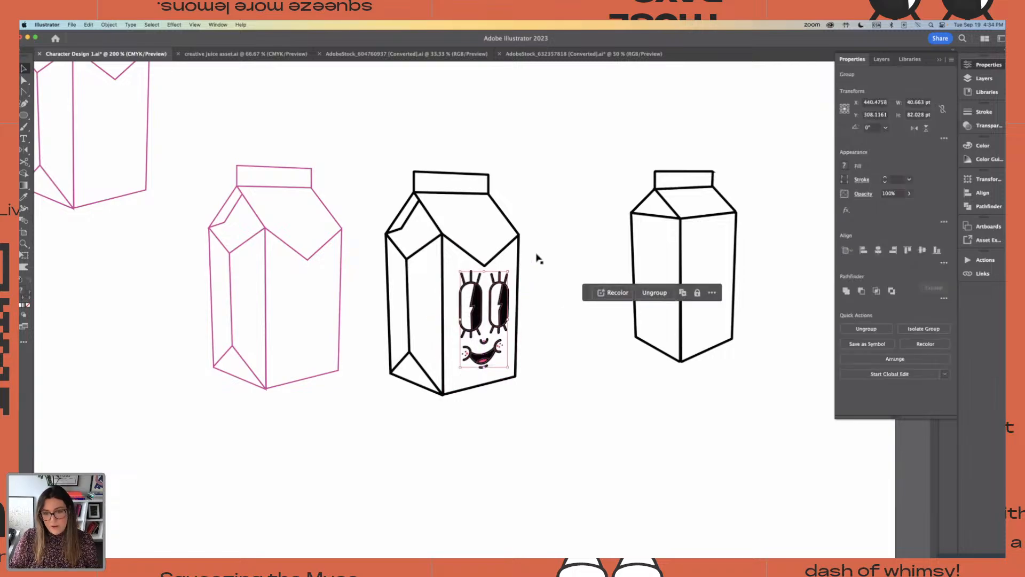
{"action": "left_click", "coordinate": [538, 251]}
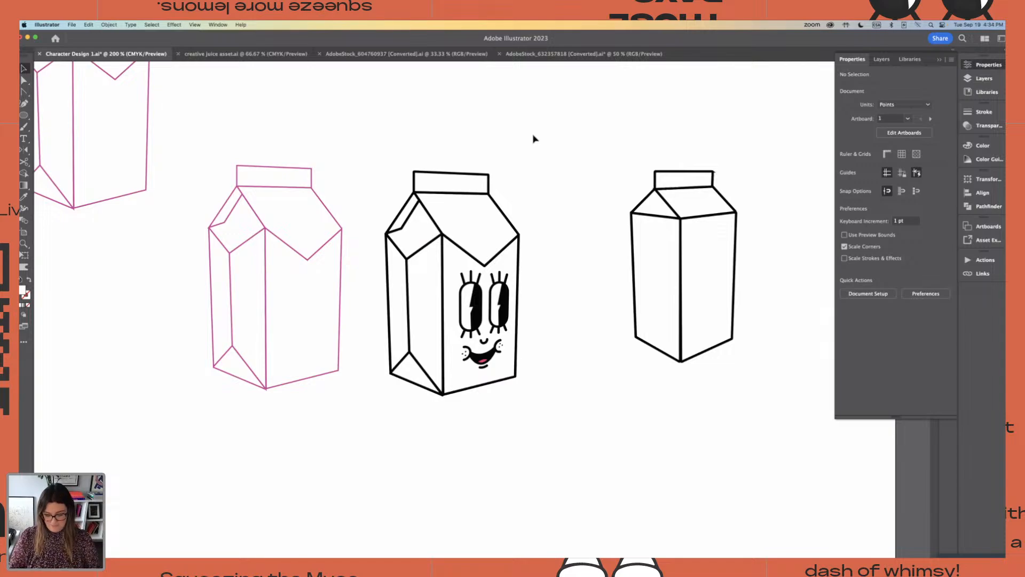
Move the black four-sided carton up and closer to the carton with the smiling face
{"action": "key", "text": "super+minus"}
{"action": "key", "text": "super+minus"}
{"action": "key", "text": "super+minus"}
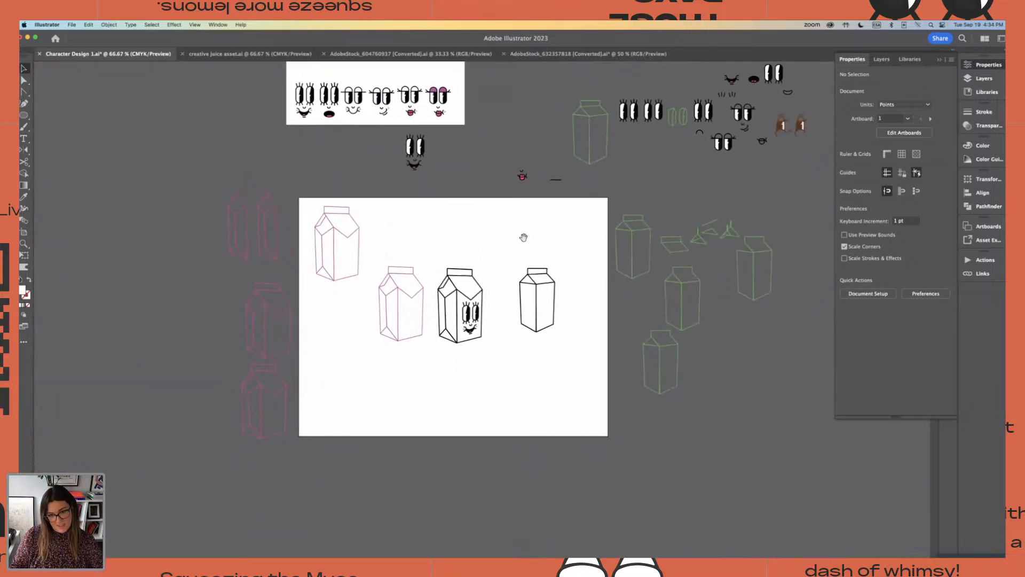
{"action": "left_click_drag", "start_coordinate": [522, 244], "coordinate": [560, 340]}
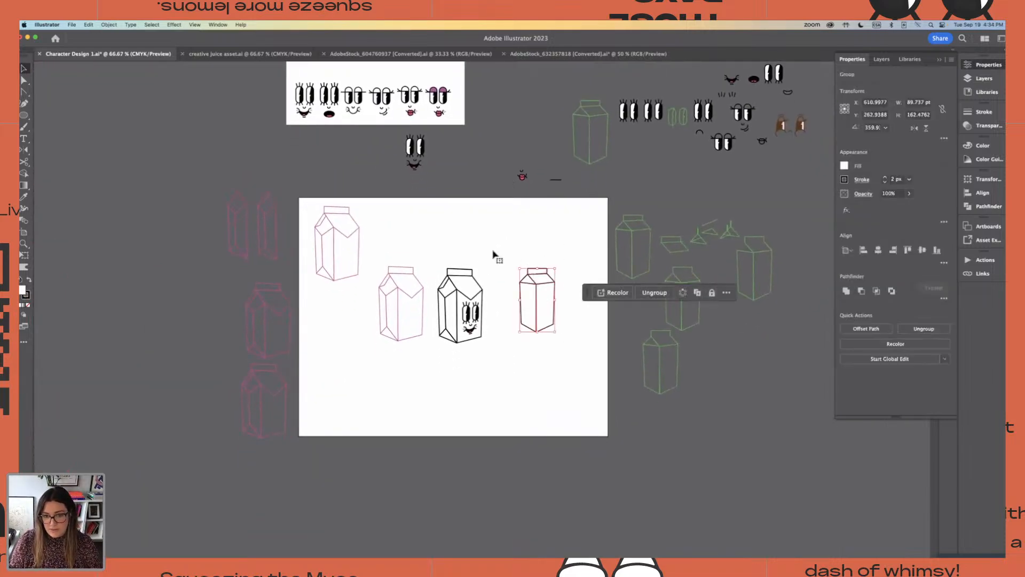
{"action": "left_click", "coordinate": [512, 230]}
{"action": "key", "text": "super+equal"}
{"action": "key", "text": "super+equal"}
{"action": "key", "text": "super+equal"}
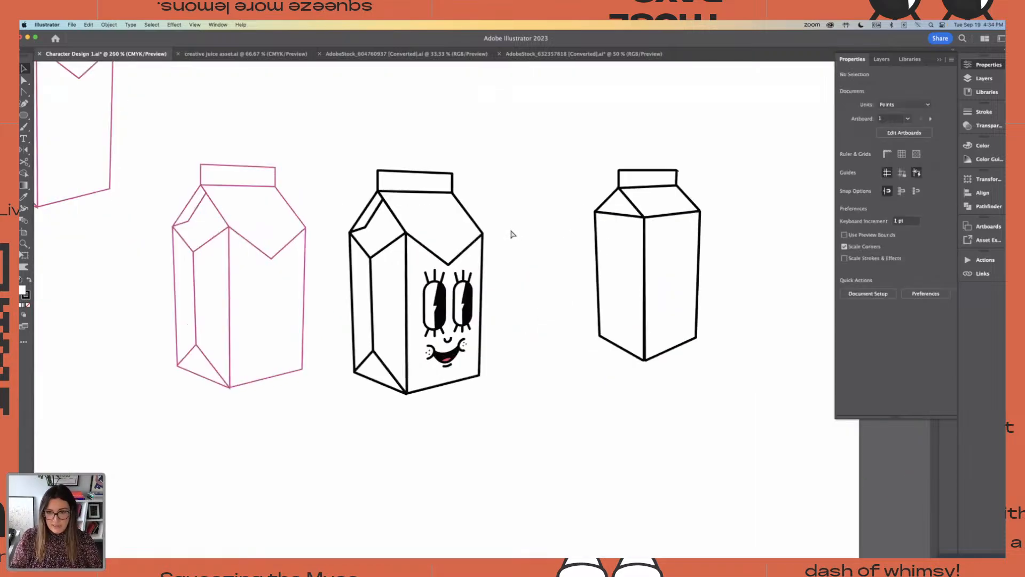
{"action": "scroll", "coordinate": [508, 219], "scroll_direction": "right", "scroll_amount": 3}
{"action": "left_click", "coordinate": [581, 374]}
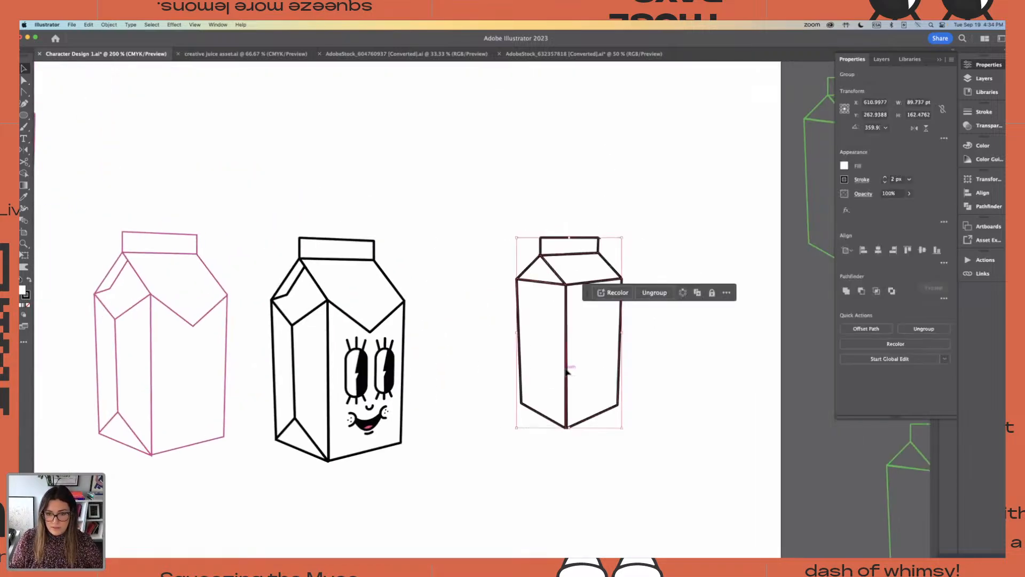
{"action": "left_click_drag", "start_coordinate": [567, 361], "coordinate": [521, 274]}
{"action": "left_click_drag", "start_coordinate": [587, 188], "coordinate": [662, 356]}
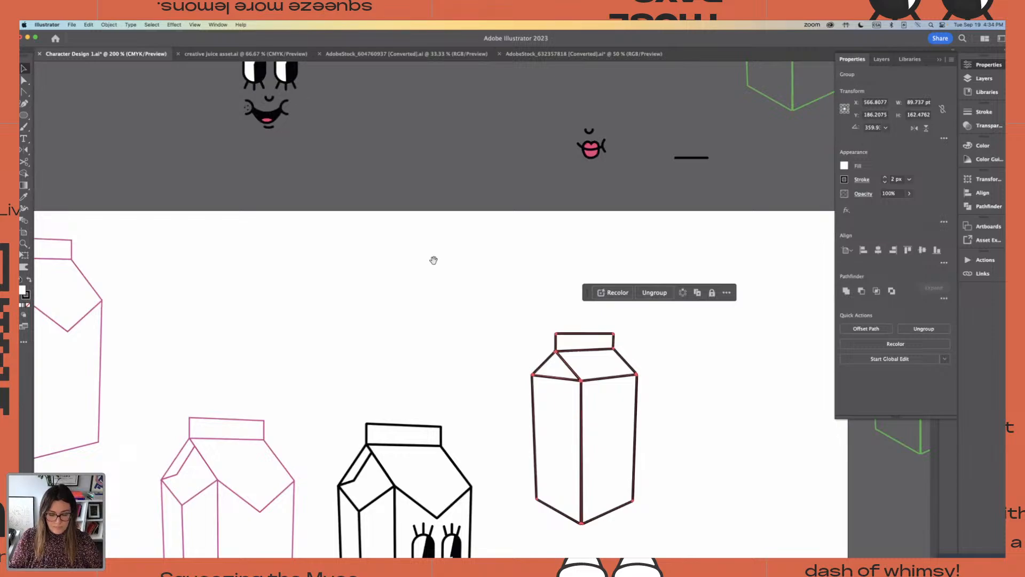
Place a copy of the third face, with half-closed eyes and a closed smile, beside the four-sided carton
{"action": "key", "text": "super+minus"}
{"action": "key", "text": "super+minus"}
{"action": "scroll", "coordinate": [430, 262], "scroll_direction": "up", "scroll_amount": 3}
{"action": "scroll", "coordinate": [429, 262], "scroll_direction": "left", "scroll_amount": 2}
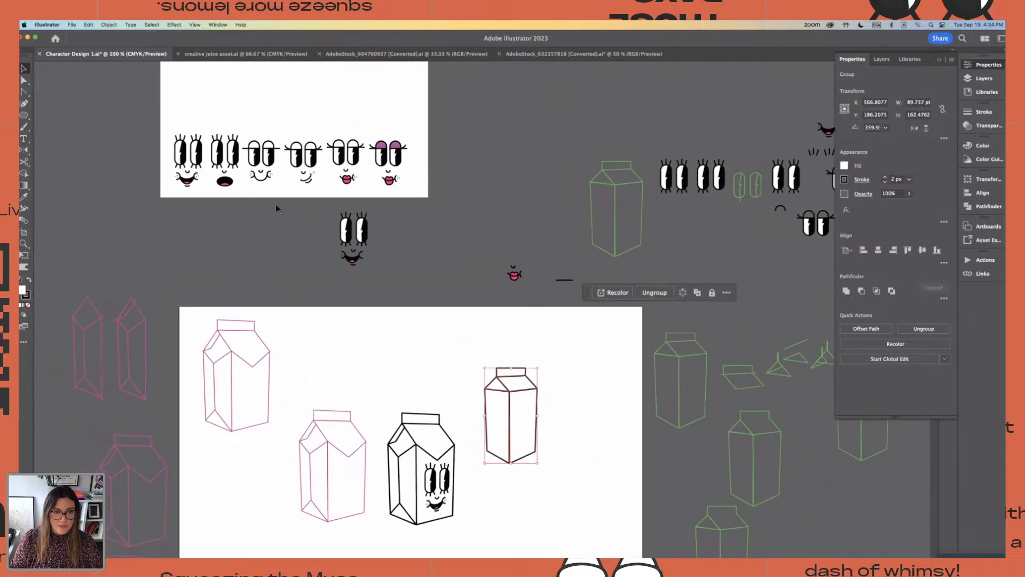
{"action": "left_click", "coordinate": [271, 168]}
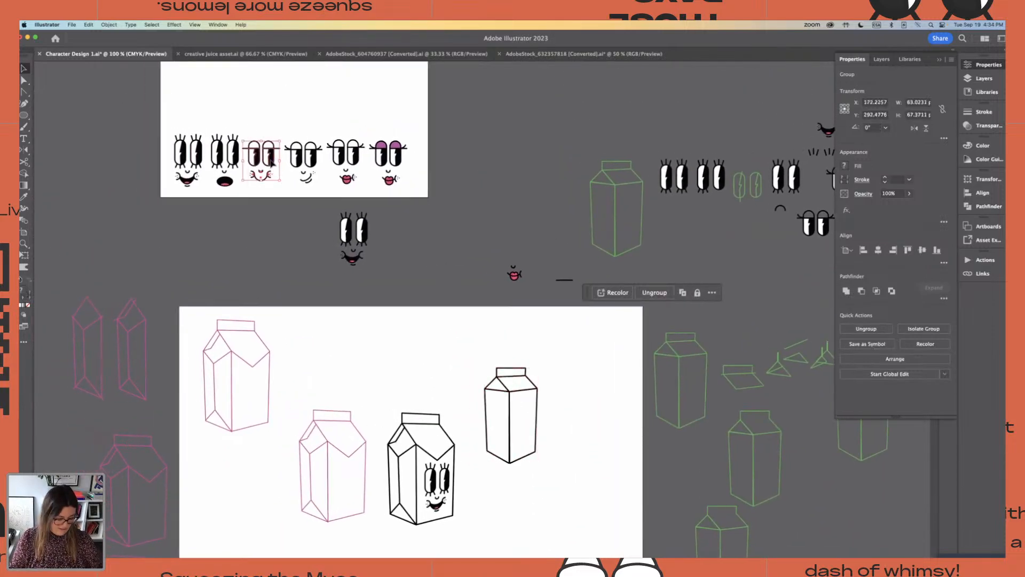
{"action": "left_click_drag", "start_coordinate": [274, 170], "coordinate": [590, 427]}
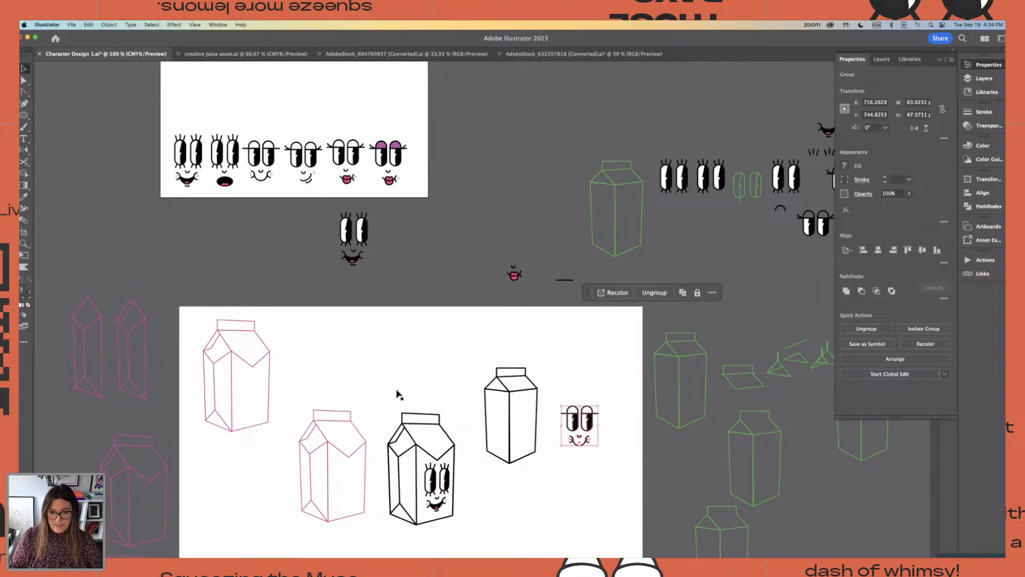
Move the pointed-flap carton together with its face up level with the four-sided carton
{"action": "left_click_drag", "start_coordinate": [397, 390], "coordinate": [442, 436]}
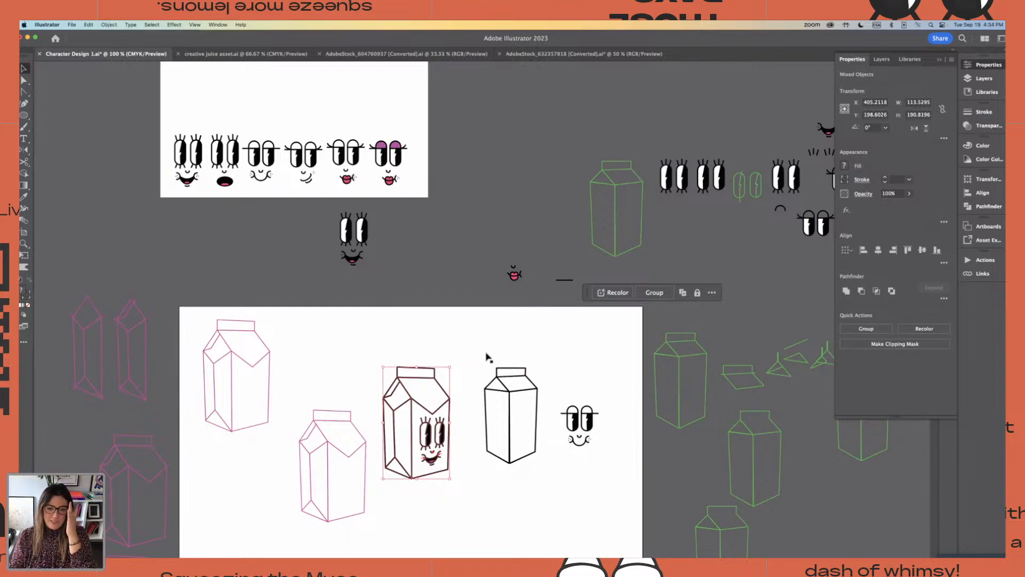
{"action": "left_click", "coordinate": [539, 446]}
{"action": "left_click", "coordinate": [556, 381]}
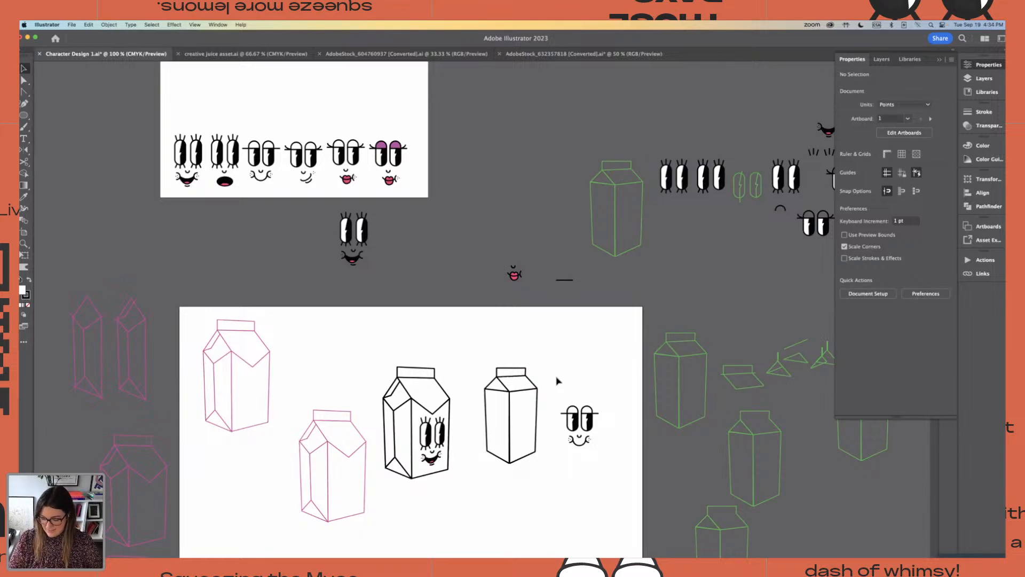
Move the half-closed-eyes face onto the right-hand panel of the four-sided carton
{"action": "key", "text": "super+equal"}
{"action": "key", "text": "super+equal"}
{"action": "left_click_drag", "start_coordinate": [632, 484], "coordinate": [607, 465]}
{"action": "left_click_drag", "start_coordinate": [567, 401], "coordinate": [559, 398]}
{"action": "left_click_drag", "start_coordinate": [483, 401], "coordinate": [484, 401]}
Free-distort the half-closed-eyes face so its four corners match the corners of the four-sided carton's right-hand panel
{"action": "left_click", "coordinate": [24, 256]}
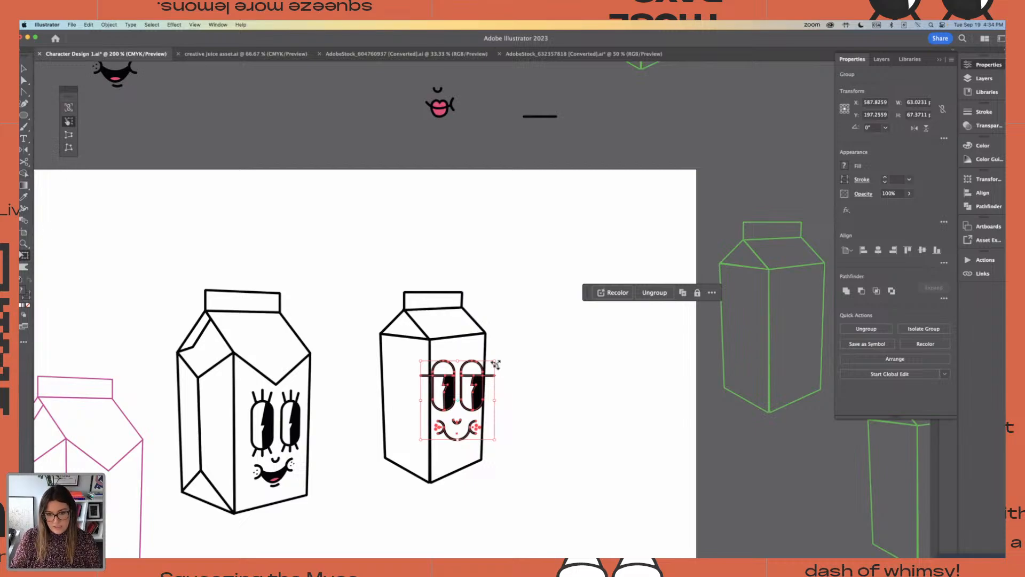
{"action": "left_click_drag", "start_coordinate": [496, 365], "coordinate": [518, 346]}
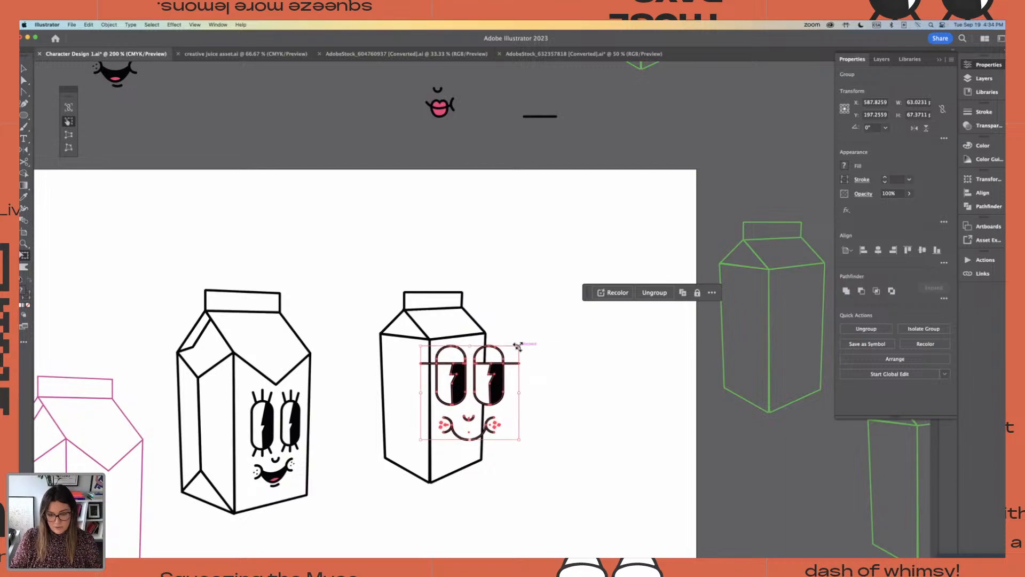
{"action": "key", "text": "super+z"}
{"action": "left_click", "coordinate": [73, 149]}
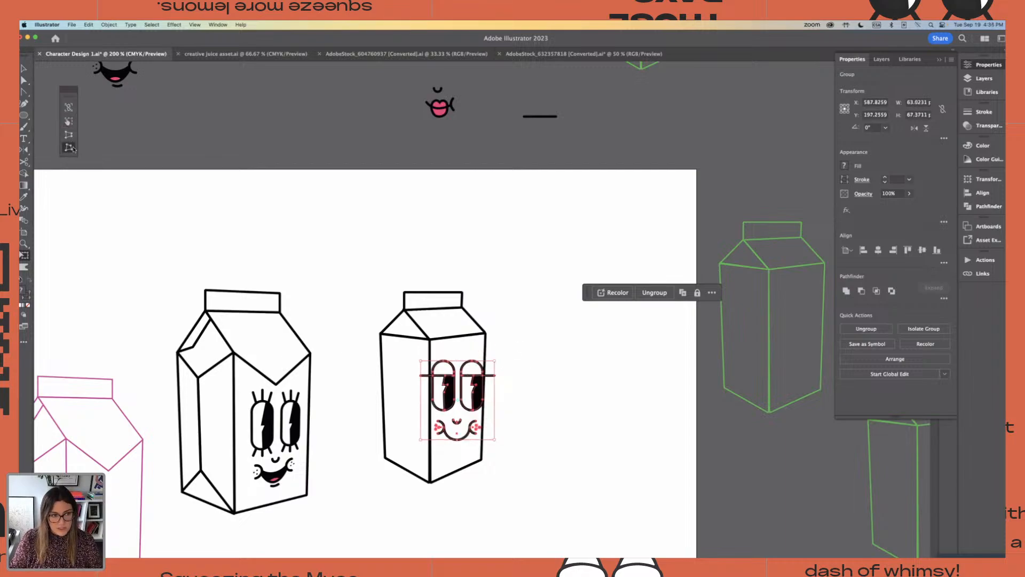
{"action": "key", "text": "super+equal"}
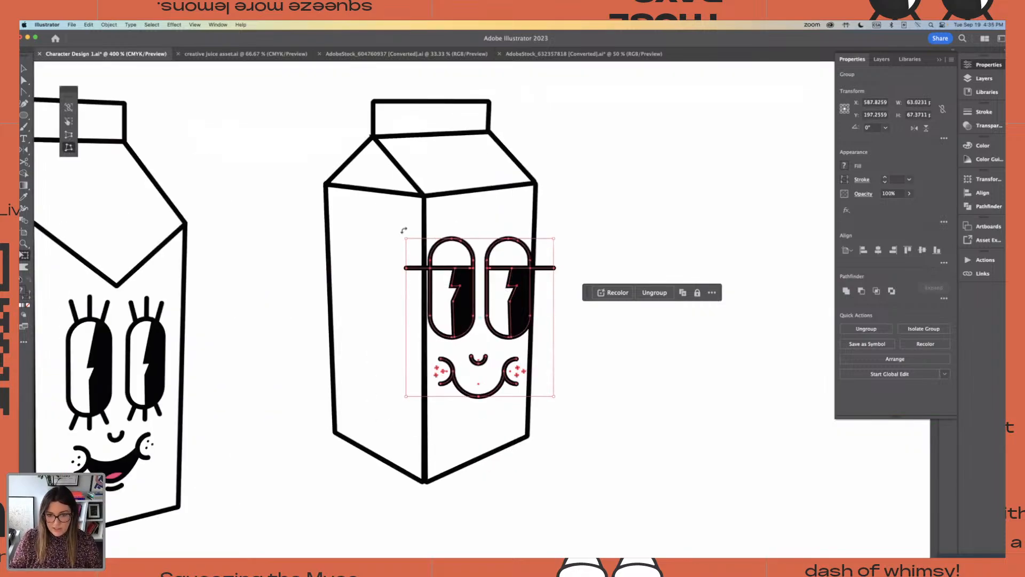
{"action": "left_click_drag", "start_coordinate": [553, 239], "coordinate": [537, 185]}
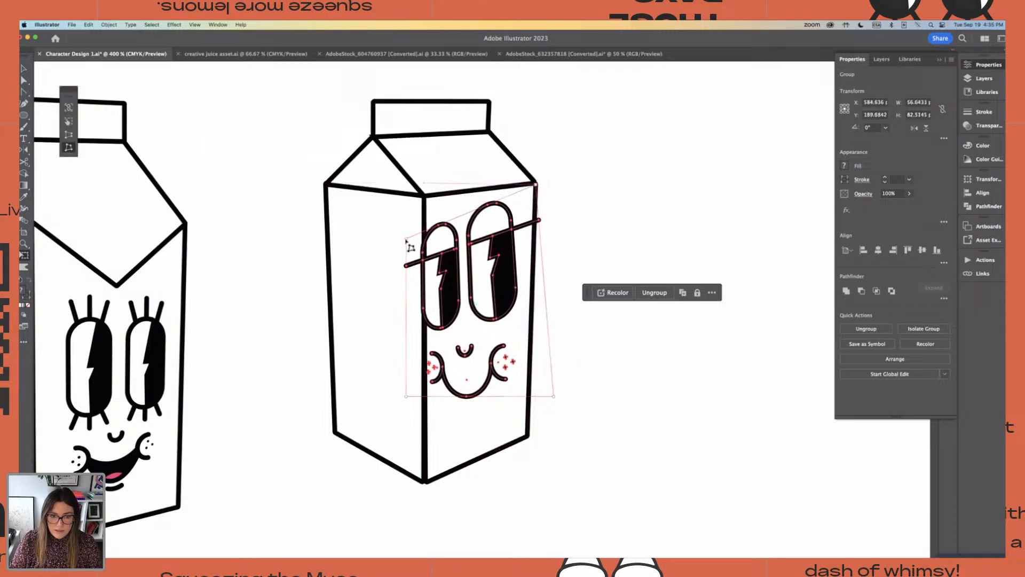
{"action": "left_click_drag", "start_coordinate": [406, 240], "coordinate": [425, 195]}
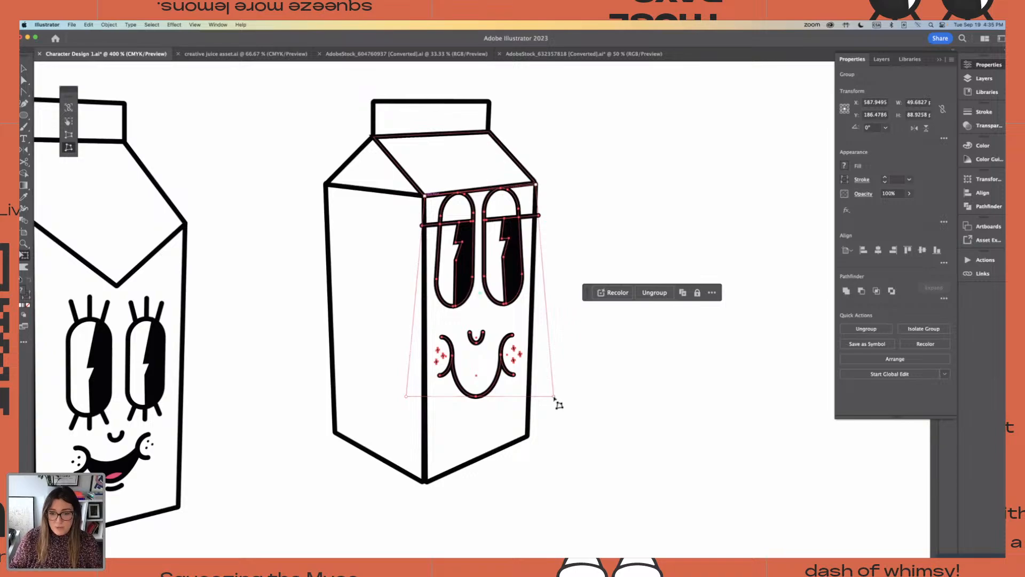
{"action": "left_click_drag", "start_coordinate": [556, 400], "coordinate": [530, 436]}
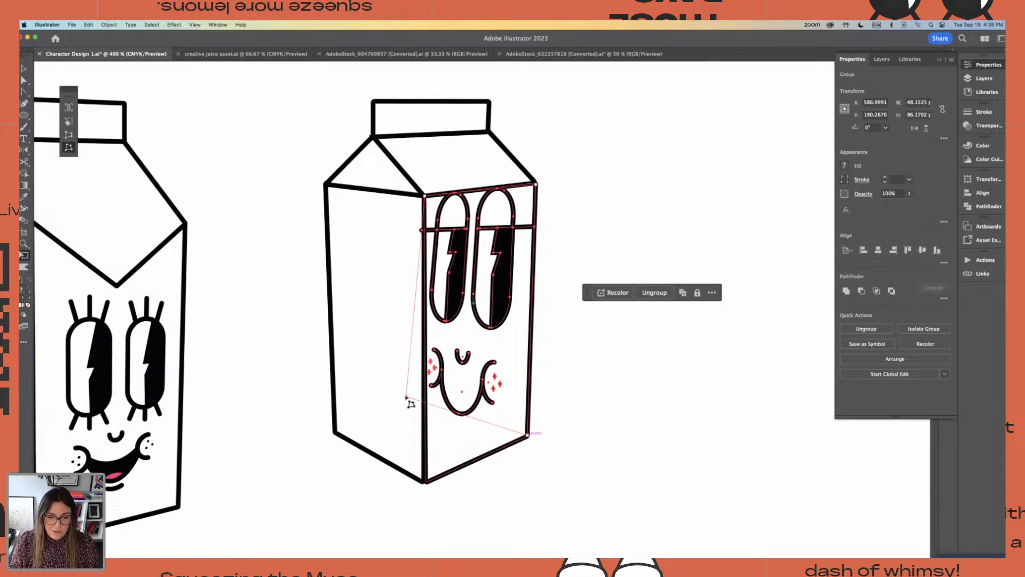
{"action": "left_click_drag", "start_coordinate": [407, 397], "coordinate": [430, 490]}
{"action": "key", "text": "v"}
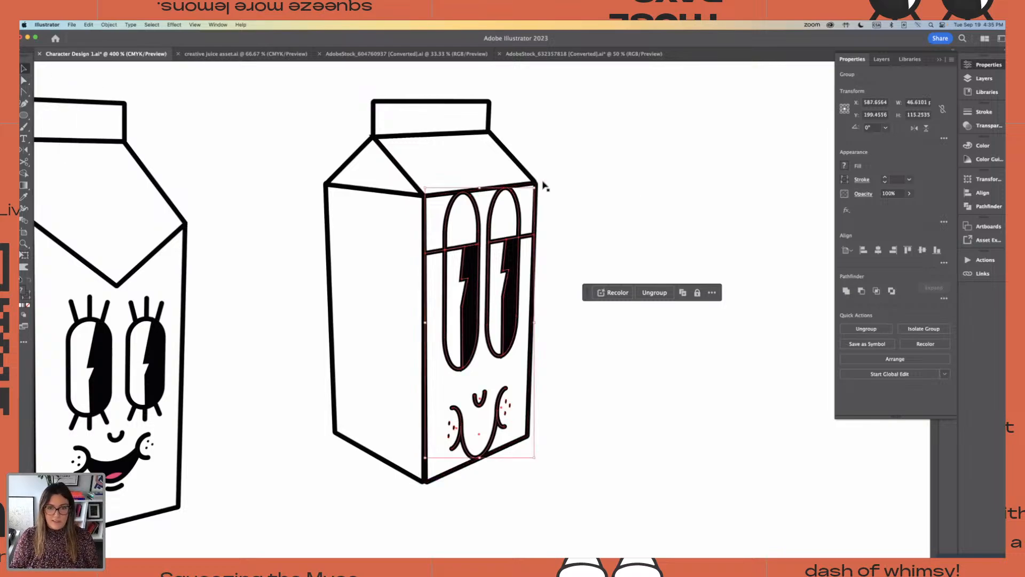
Scale the half-closed-eyes face down so it fits well inside the four-sided carton's right-hand panel and move it towards the panel's middle
{"action": "left_click_drag", "start_coordinate": [533, 188], "coordinate": [510, 246]}
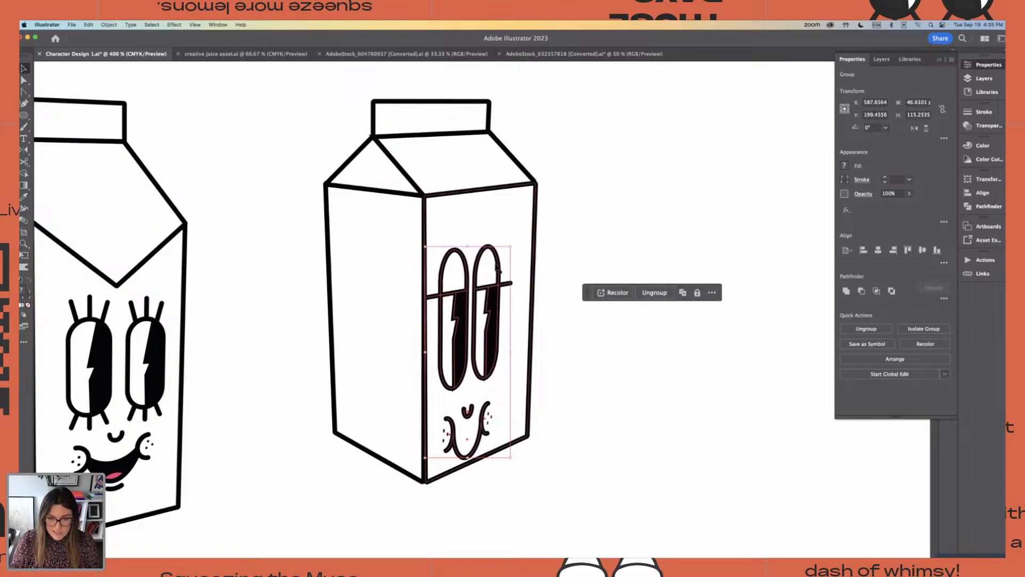
{"action": "left_click", "coordinate": [540, 255]}
{"action": "left_click", "coordinate": [508, 267]}
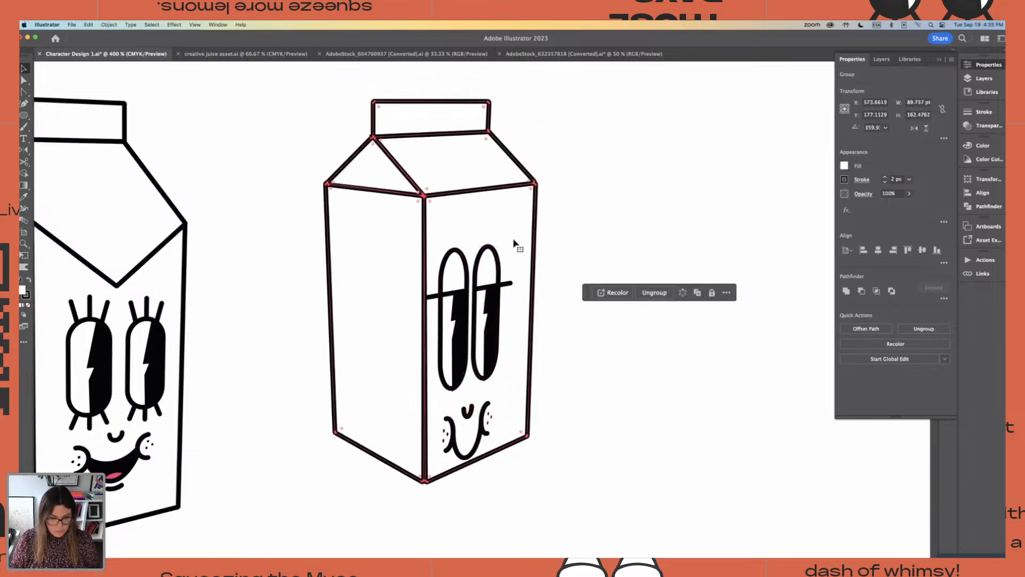
{"action": "left_click", "coordinate": [577, 231]}
{"action": "left_click", "coordinate": [497, 312]}
{"action": "left_click_drag", "start_coordinate": [497, 311], "coordinate": [511, 287]}
Shorten the half-closed-eyes face, widen it slightly and centre it on the four-sided carton's right-hand panel
{"action": "left_click_drag", "start_coordinate": [480, 219], "coordinate": [478, 270]}
{"action": "left_click_drag", "start_coordinate": [505, 318], "coordinate": [505, 302]}
{"action": "left_click_drag", "start_coordinate": [437, 330], "coordinate": [430, 330]}
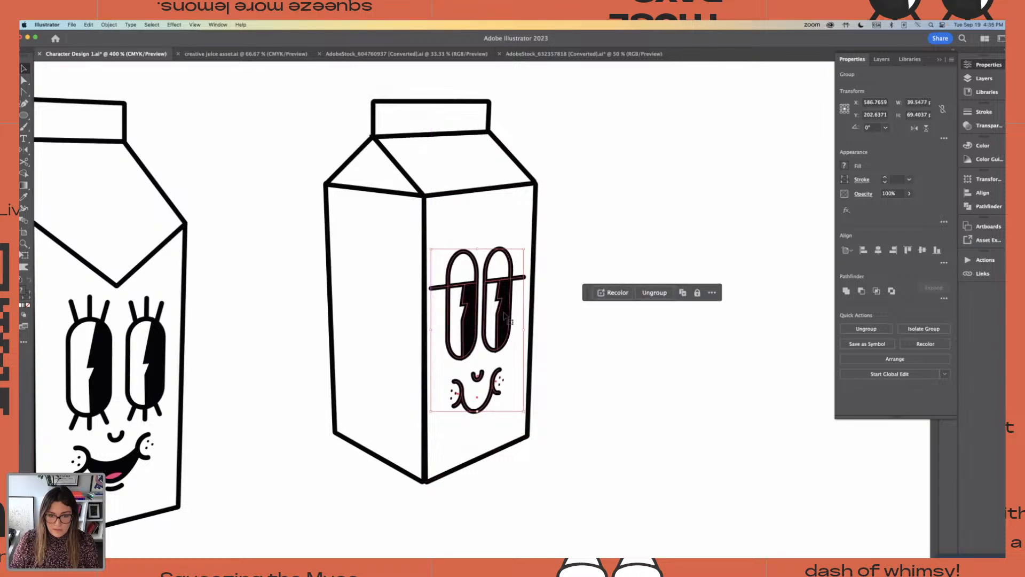
{"action": "left_click_drag", "start_coordinate": [504, 316], "coordinate": [505, 317]}
{"action": "left_click", "coordinate": [583, 234]}
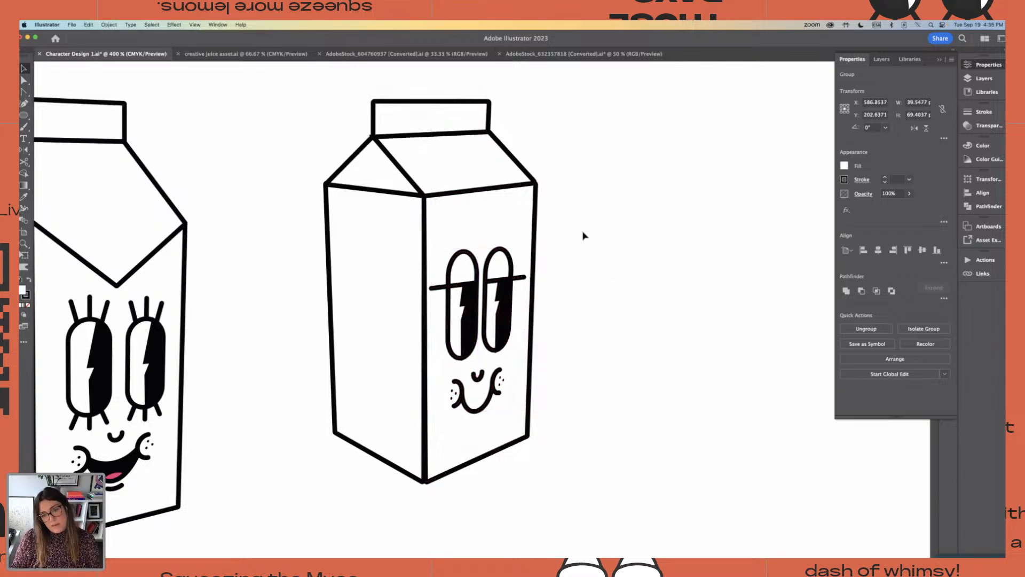
Move the pointed-flap carton with its face down below the level of the four-sided carton and group the two
{"action": "key", "text": "super+minus"}
{"action": "key", "text": "super+minus"}
{"action": "key", "text": "super+minus"}
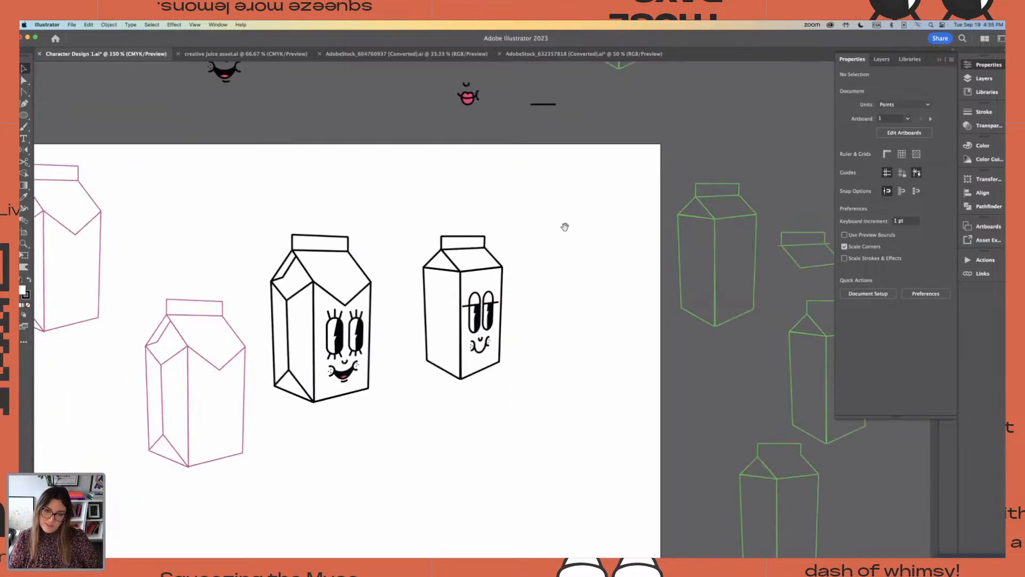
{"action": "left_click_drag", "start_coordinate": [445, 217], "coordinate": [571, 395]}
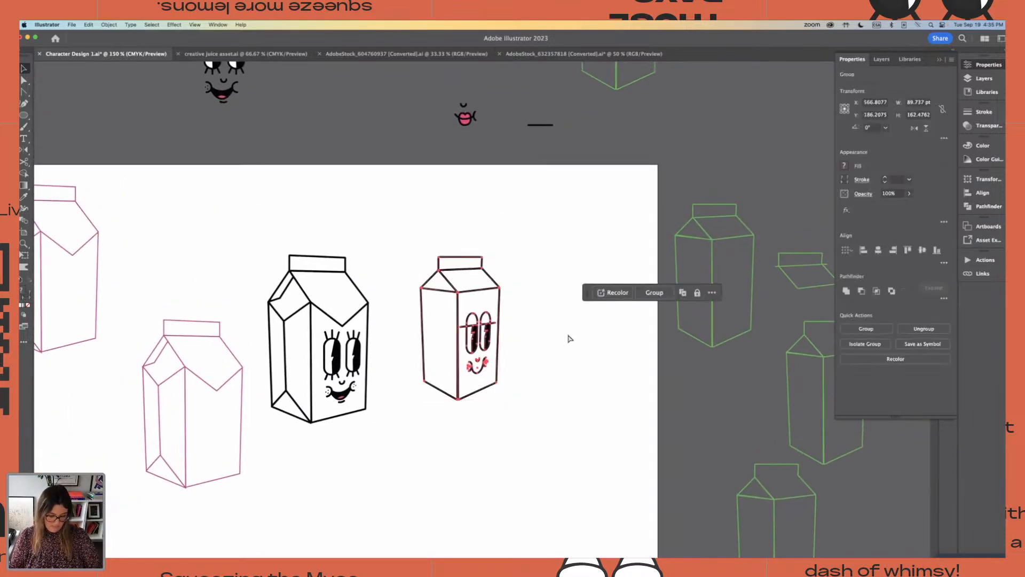
{"action": "left_click", "coordinate": [526, 336]}
{"action": "left_click_drag", "start_coordinate": [254, 207], "coordinate": [389, 439]}
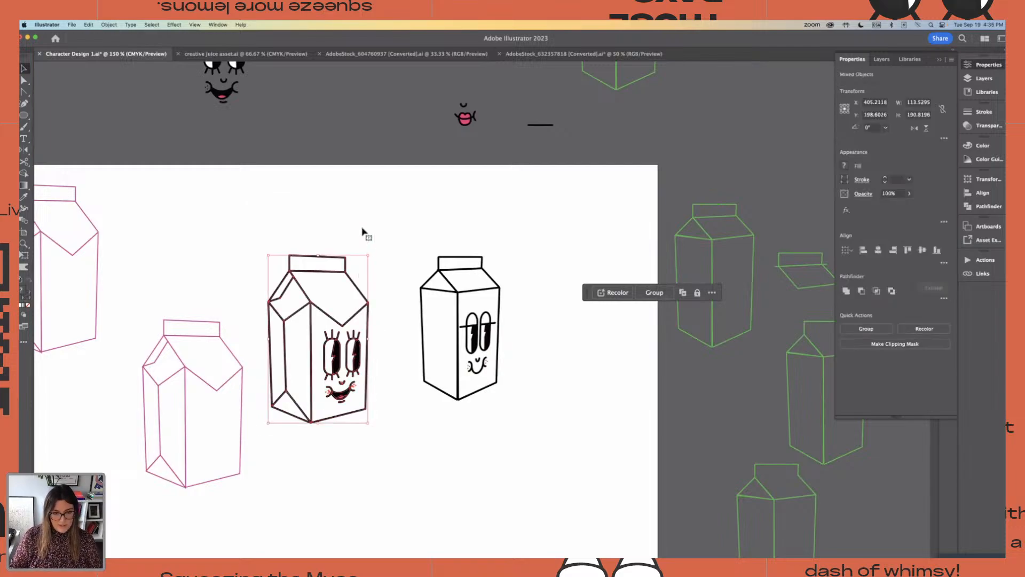
{"action": "left_click_drag", "start_coordinate": [354, 355], "coordinate": [373, 439]}
{"action": "key", "text": "super+g"}
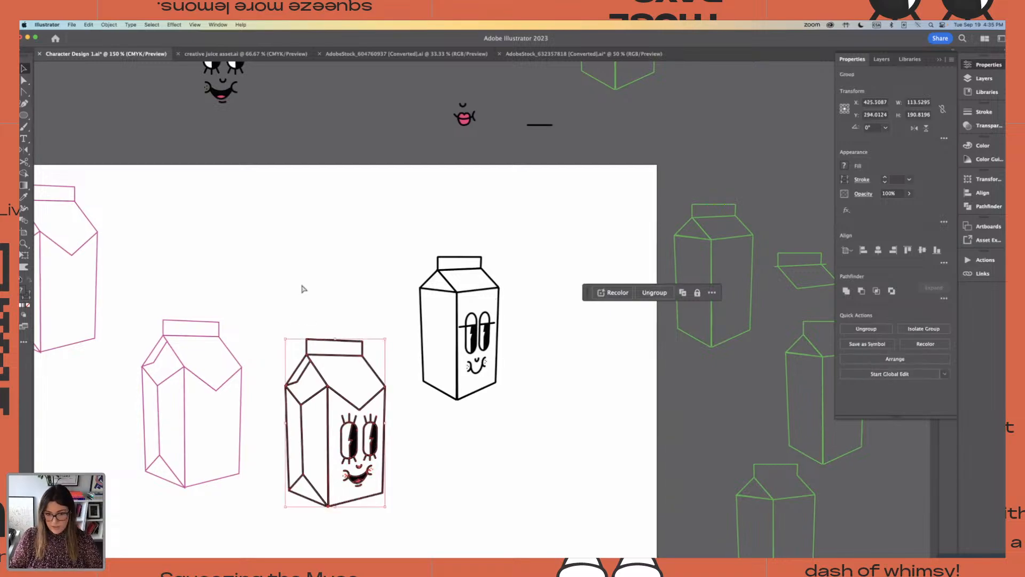
{"action": "left_click", "coordinate": [331, 297]}
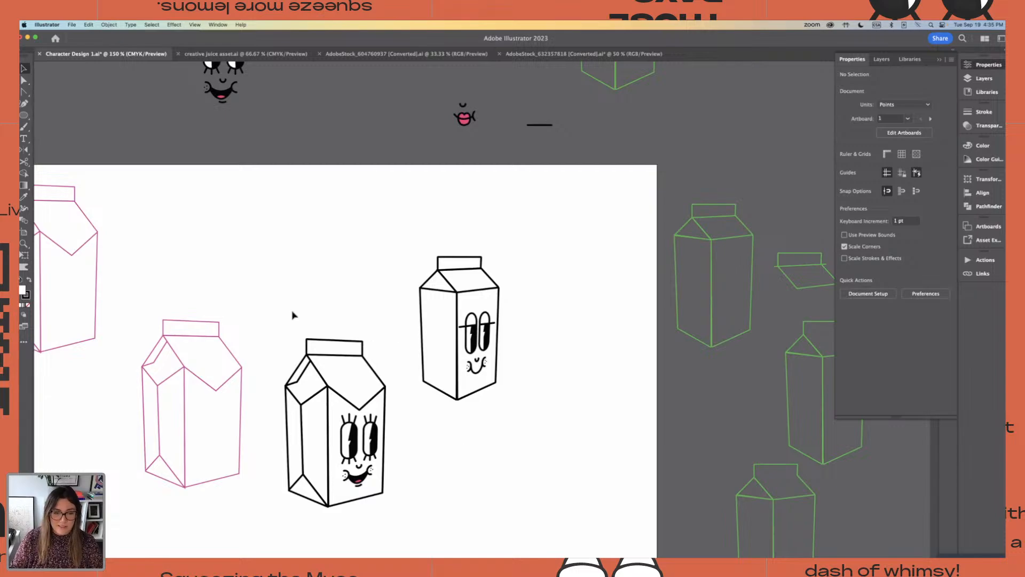
Nudge the grouped pointed-flap carton and face slightly up and to the left
{"action": "left_click_drag", "start_coordinate": [295, 340], "coordinate": [374, 534]}
{"action": "left_click_drag", "start_coordinate": [445, 529], "coordinate": [466, 451]}
{"action": "key", "text": "super+equal"}
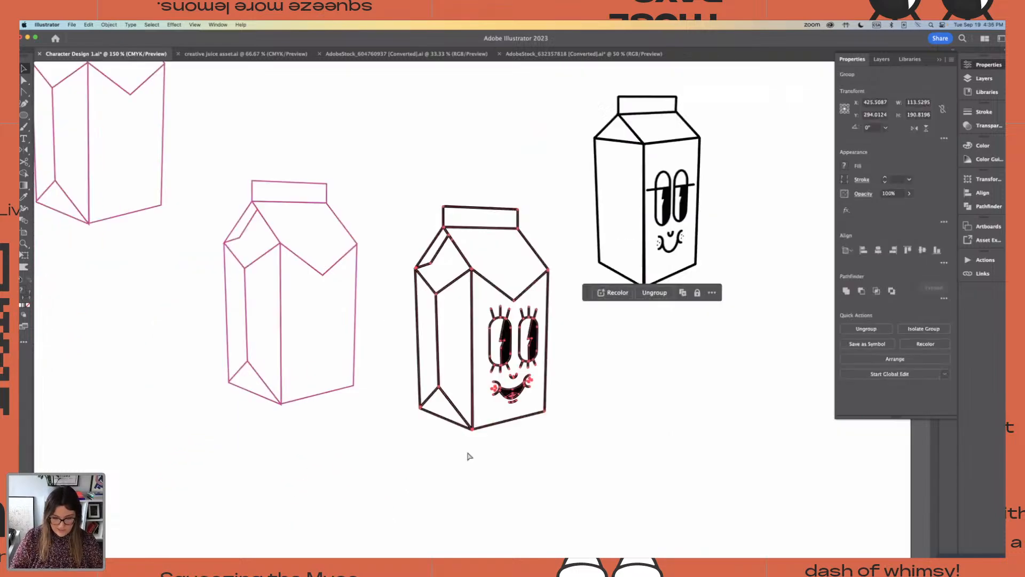
{"action": "left_click", "coordinate": [639, 352]}
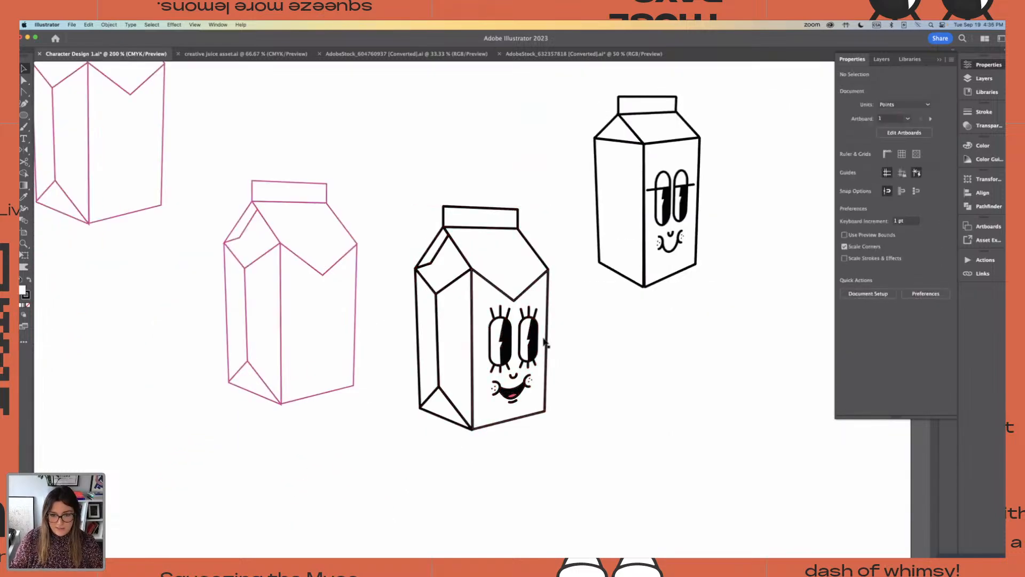
{"action": "left_click_drag", "start_coordinate": [534, 346], "coordinate": [527, 340]}
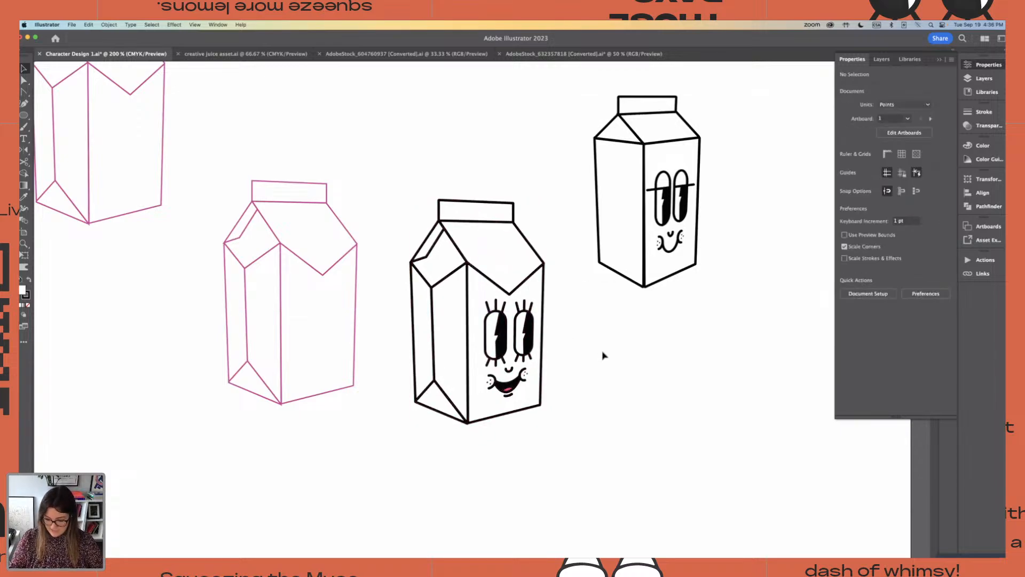
Move the pink outline carton beside the pointed-flap character higher on the artboard and slightly to the left
{"action": "left_click_drag", "start_coordinate": [221, 155], "coordinate": [316, 454]}
{"action": "left_click_drag", "start_coordinate": [306, 269], "coordinate": [283, 201]}
{"action": "left_click", "coordinate": [302, 347]}
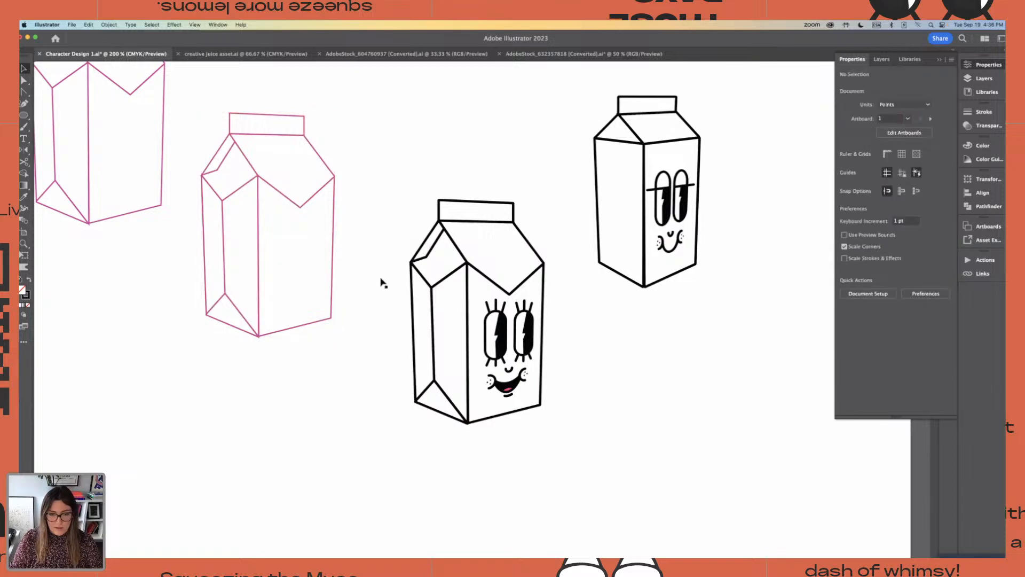
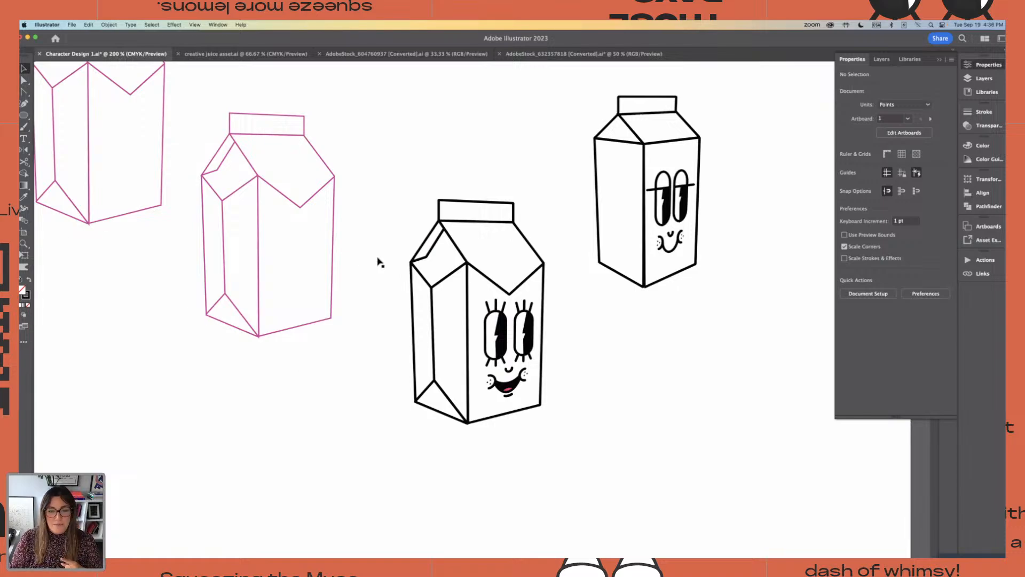
Examine the panels and face of the pointed-flap carton up close, then alongside the other cartons
{"action": "left_click_drag", "start_coordinate": [389, 168], "coordinate": [553, 463]}
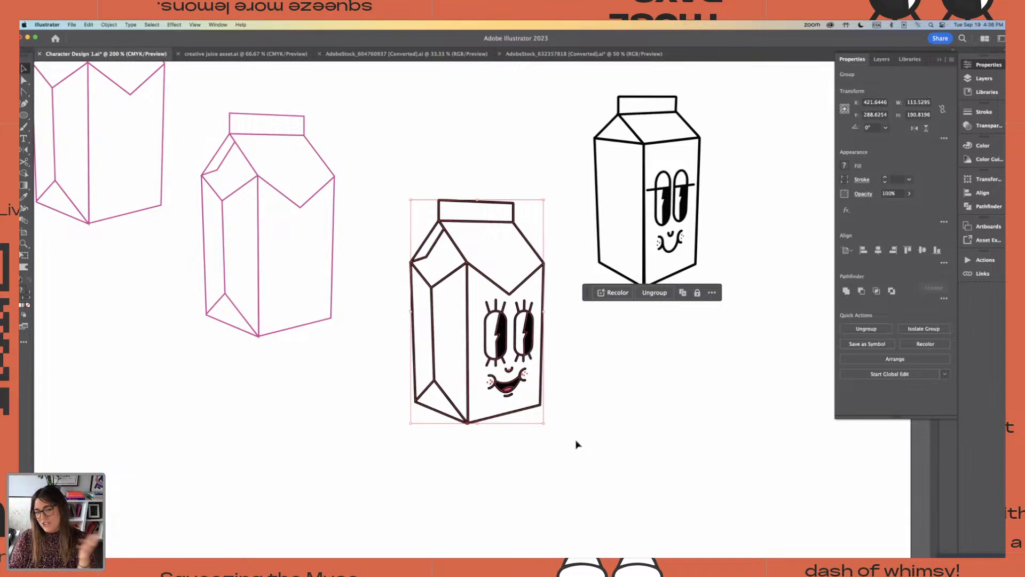
{"action": "left_click", "coordinate": [355, 396]}
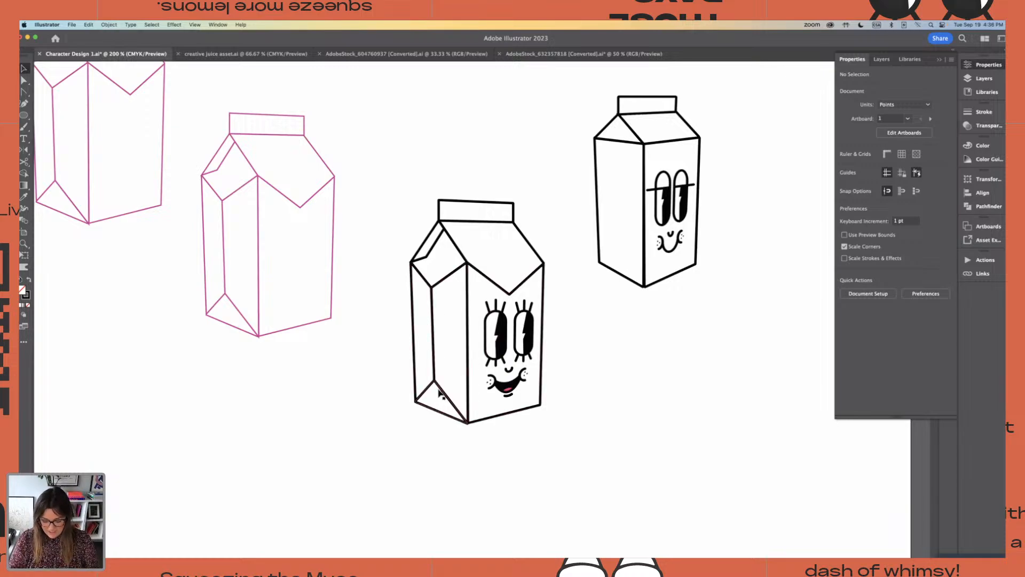
{"action": "key", "text": "super+plus"}
{"action": "key", "text": "super+plus"}
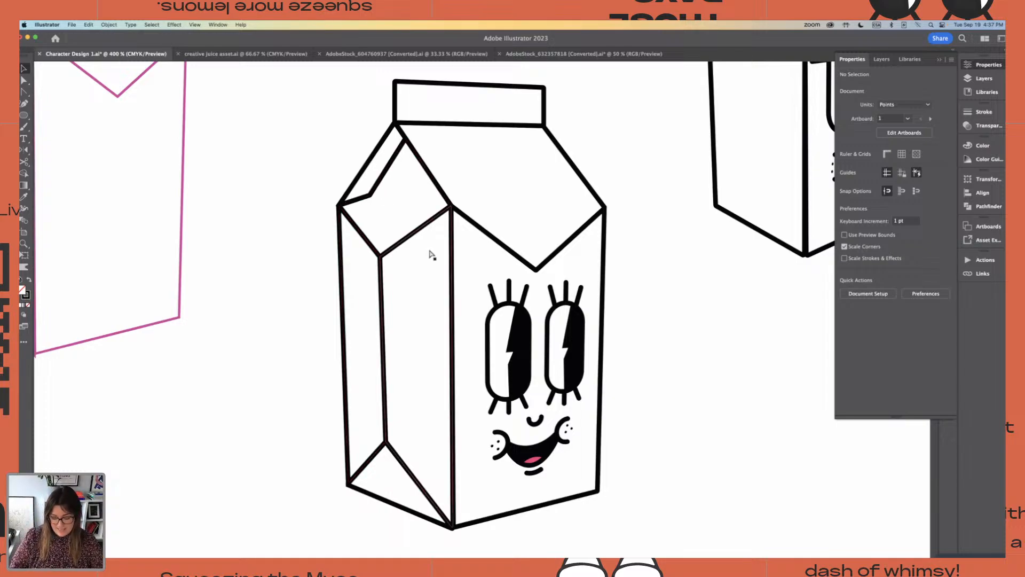
{"action": "key", "text": "super+minus"}
{"action": "key", "text": "super+minus"}
{"action": "left_click_drag", "start_coordinate": [399, 208], "coordinate": [429, 246]}
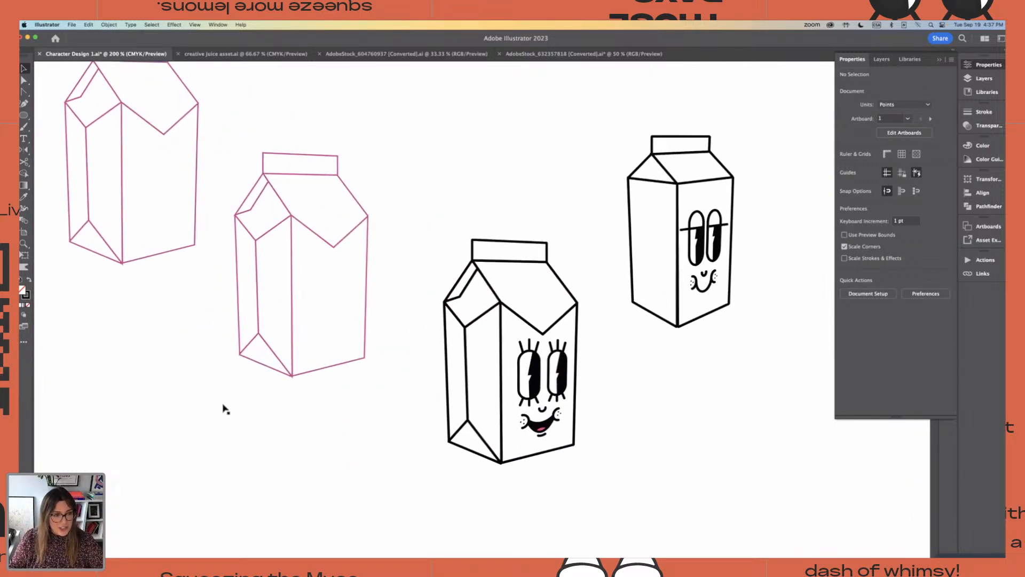
{"action": "scroll", "coordinate": [62, 324], "scroll_direction": "down", "scroll_amount": 1}
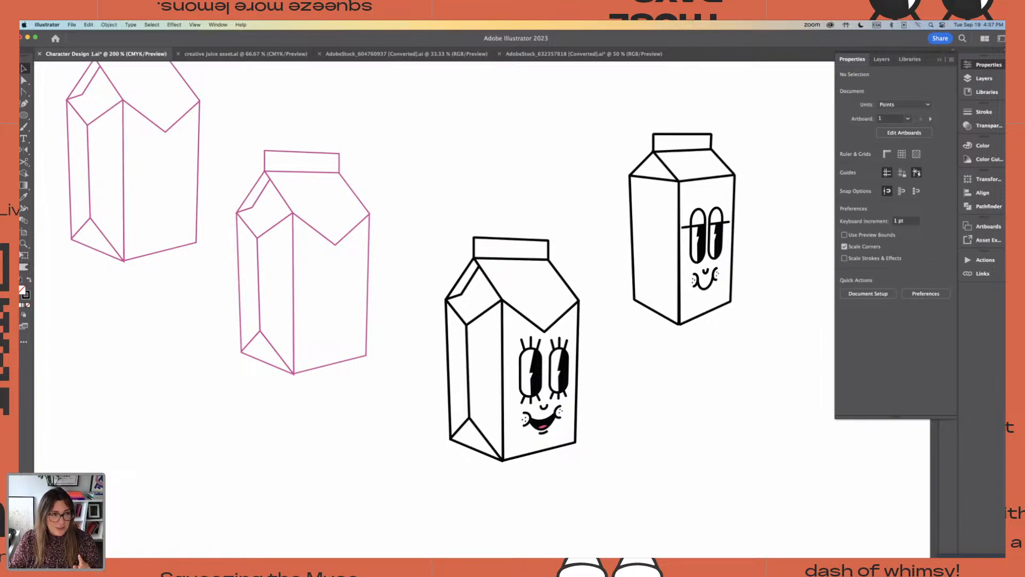
Draw a square about 30 pt wide below the outline cartons and duplicate it downward into a column of four
{"action": "left_click_drag", "start_coordinate": [23, 115], "coordinate": [70, 116]}
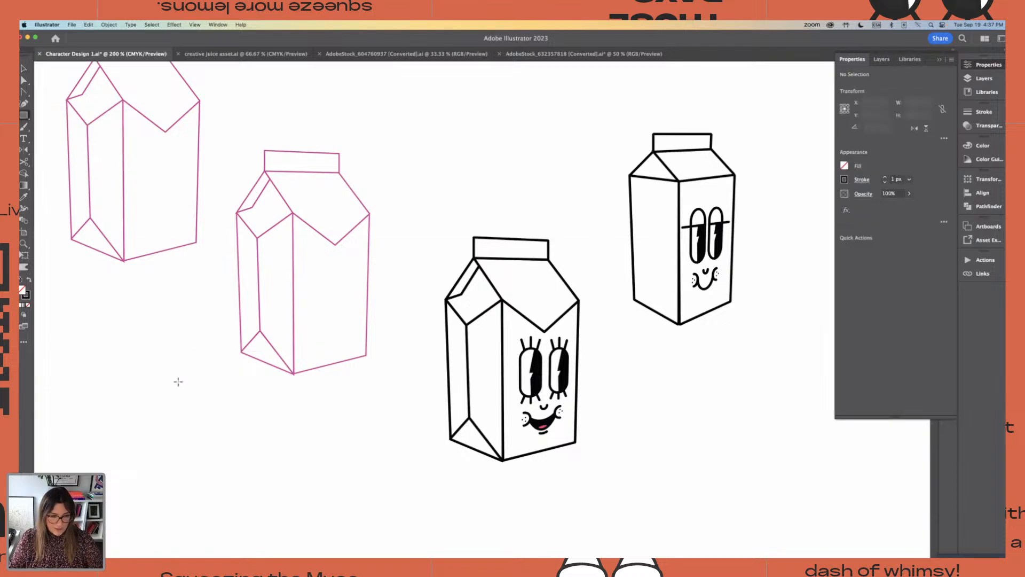
{"action": "mouse_move", "coordinate": [136, 338]}
{"action": "left_mouse_down"}
{"action": "mouse_move", "coordinate": [173, 374]}
{"action": "mouse_move", "coordinate": [216, 357]}
{"action": "mouse_move", "coordinate": [170, 385]}
{"action": "mouse_move", "coordinate": [170, 445]}
{"action": "left_mouse_up"}
{"action": "left_click", "coordinate": [23, 69]}
{"action": "left_click", "coordinate": [206, 309]}
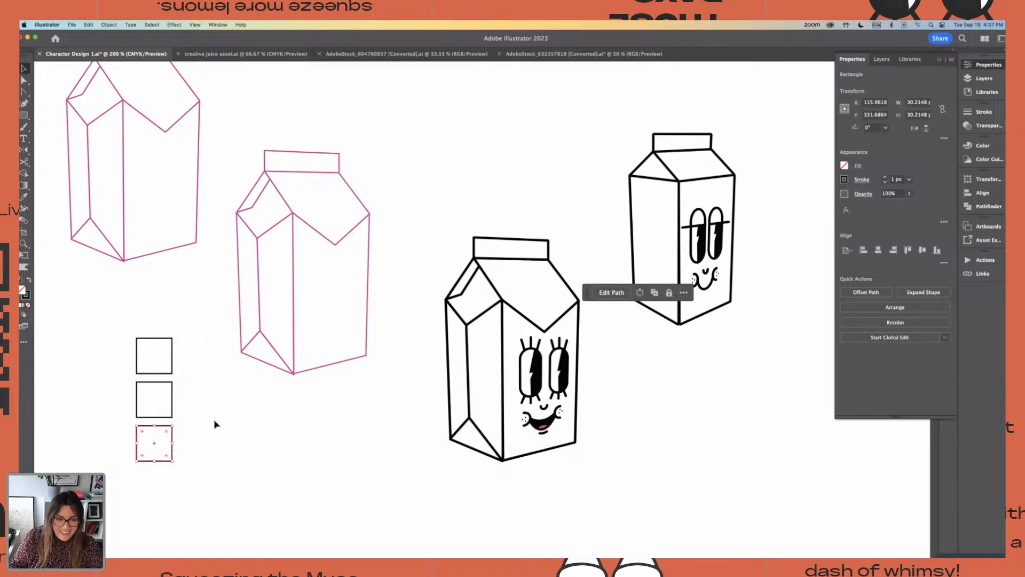
{"action": "left_click", "coordinate": [214, 424]}
{"action": "scroll", "coordinate": [222, 389], "scroll_direction": "down", "scroll_amount": 3}
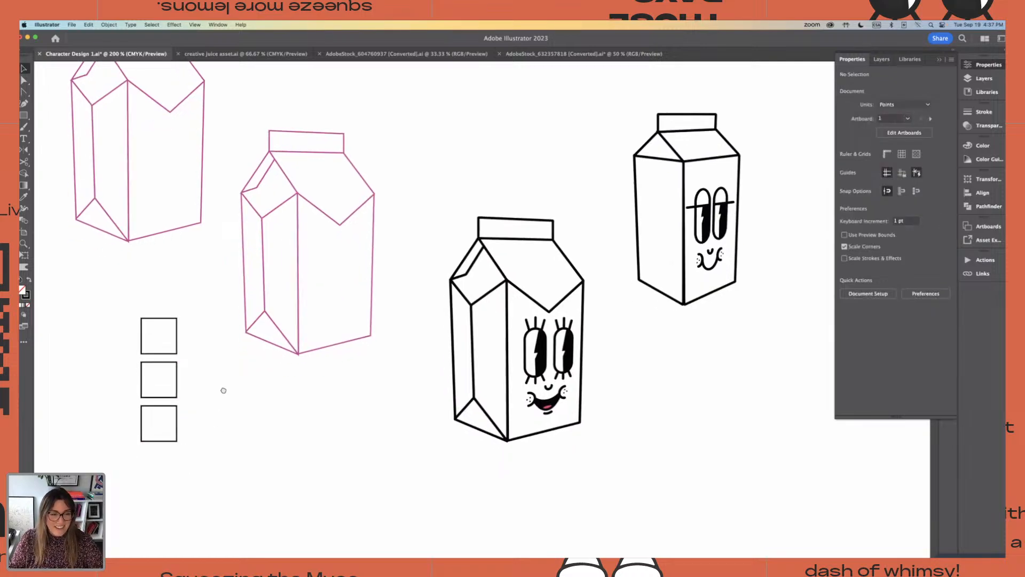
{"action": "left_click_drag", "start_coordinate": [178, 357], "coordinate": [176, 398], "text": "alt"}
Distribute the four squares evenly in the column by their vertical centres
{"action": "left_click", "coordinate": [138, 233]}
{"action": "left_click_drag", "start_coordinate": [137, 233], "coordinate": [229, 399]}
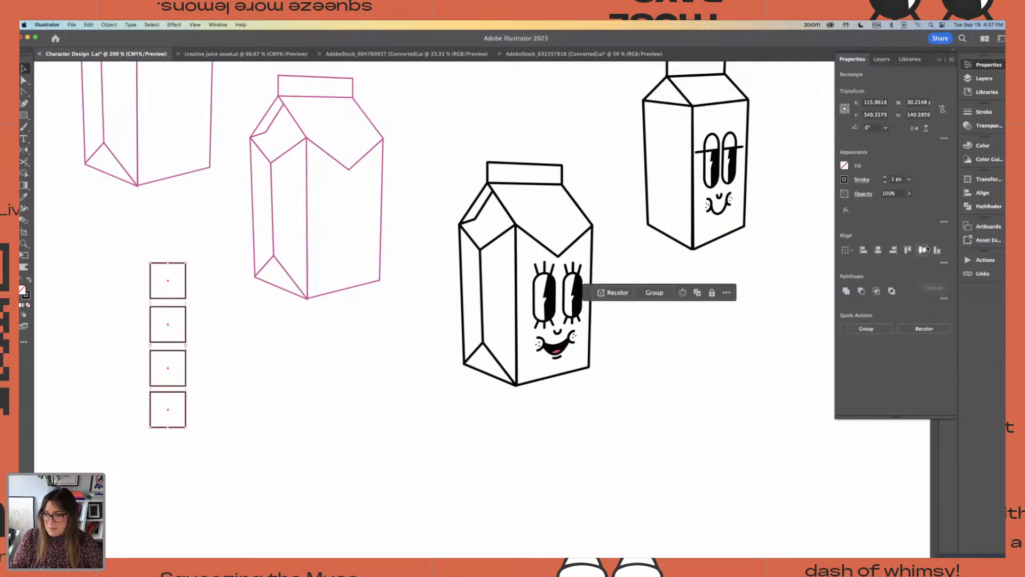
{"action": "left_click", "coordinate": [944, 263]}
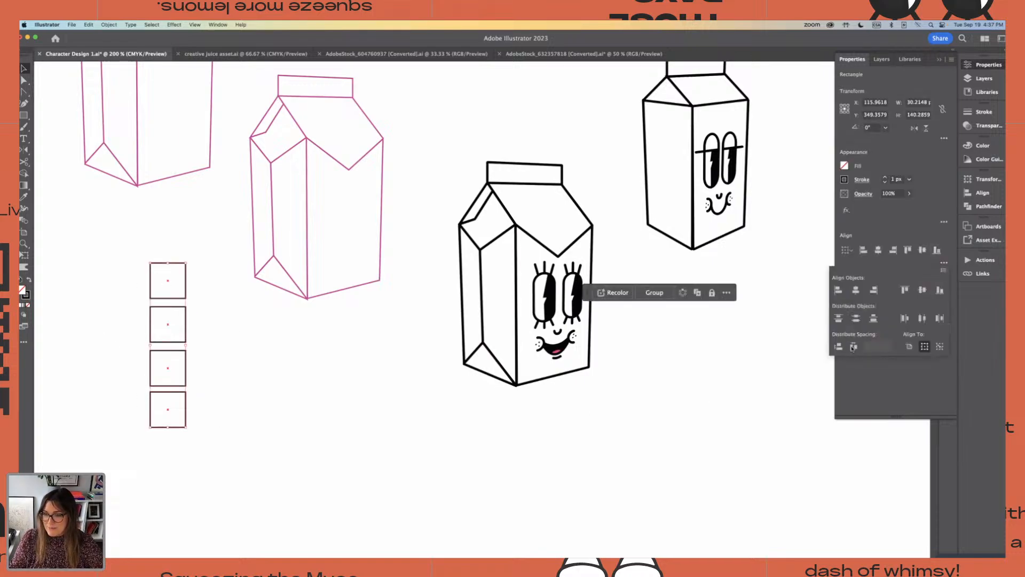
{"action": "left_click", "coordinate": [856, 319]}
{"action": "left_click", "coordinate": [349, 369]}
Apply the pointed-flap carton's white fill and 2 px black stroke to all four squares with the Eyedropper
{"action": "left_click_drag", "start_coordinate": [124, 222], "coordinate": [213, 462]}
{"action": "key", "text": "i"}
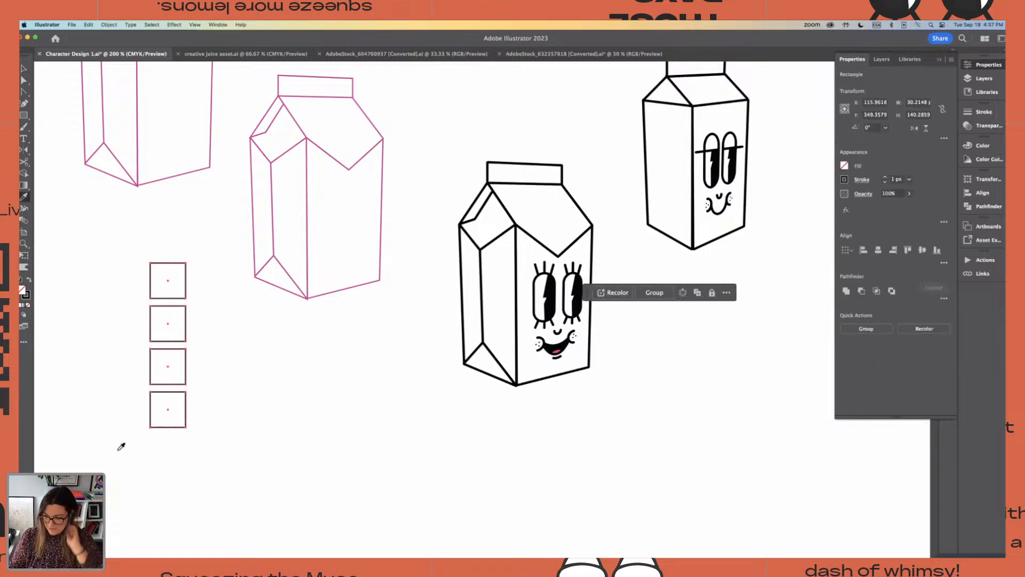
{"action": "left_click", "coordinate": [484, 274]}
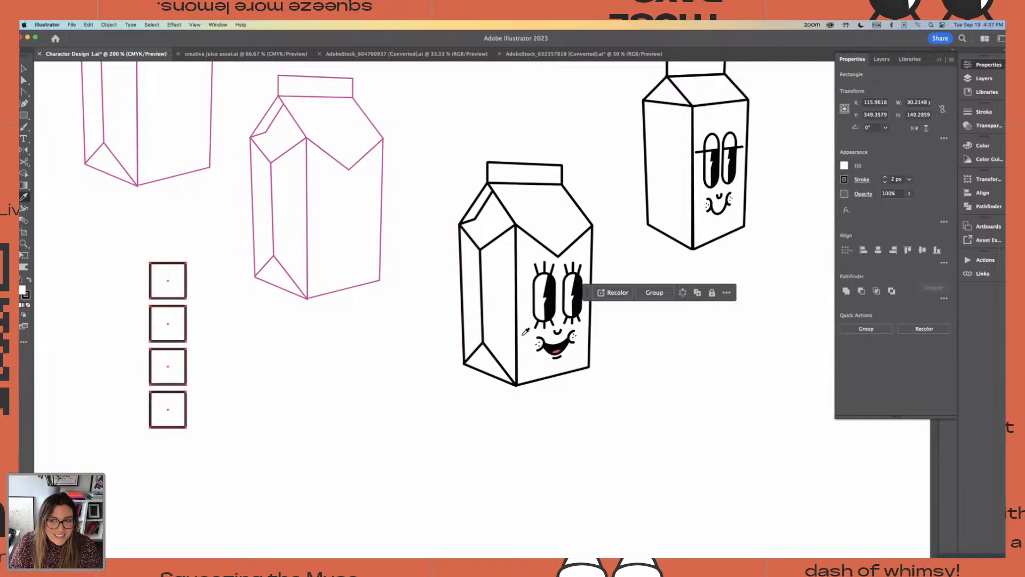
{"action": "key", "text": "v"}
{"action": "left_click", "coordinate": [251, 331]}
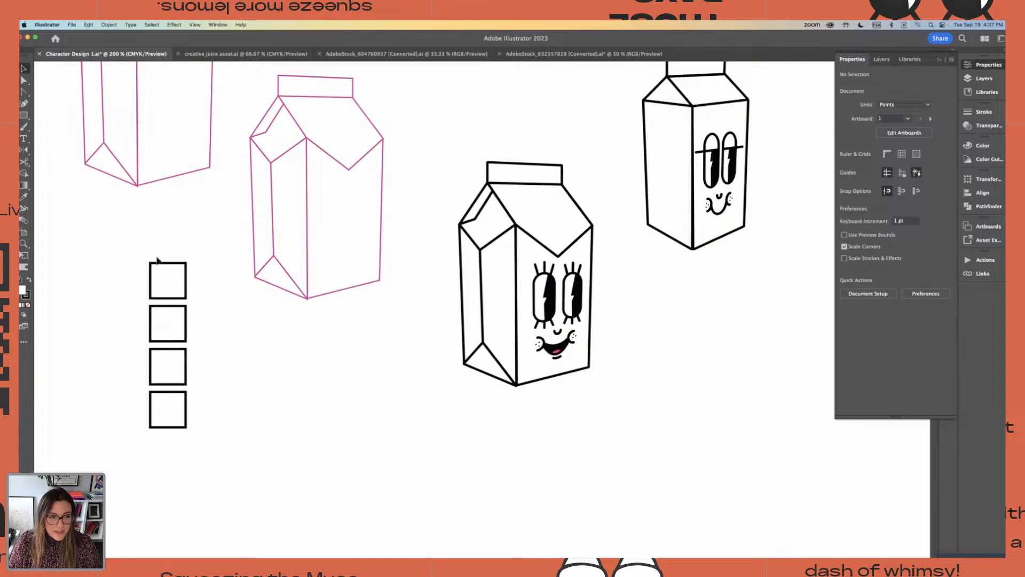
Move the column of four squares beside the lower left of the pointed-flap carton character
{"action": "left_click_drag", "start_coordinate": [147, 237], "coordinate": [190, 398]}
{"action": "left_click_drag", "start_coordinate": [181, 355], "coordinate": [392, 409]}
{"action": "left_click", "coordinate": [426, 391]}
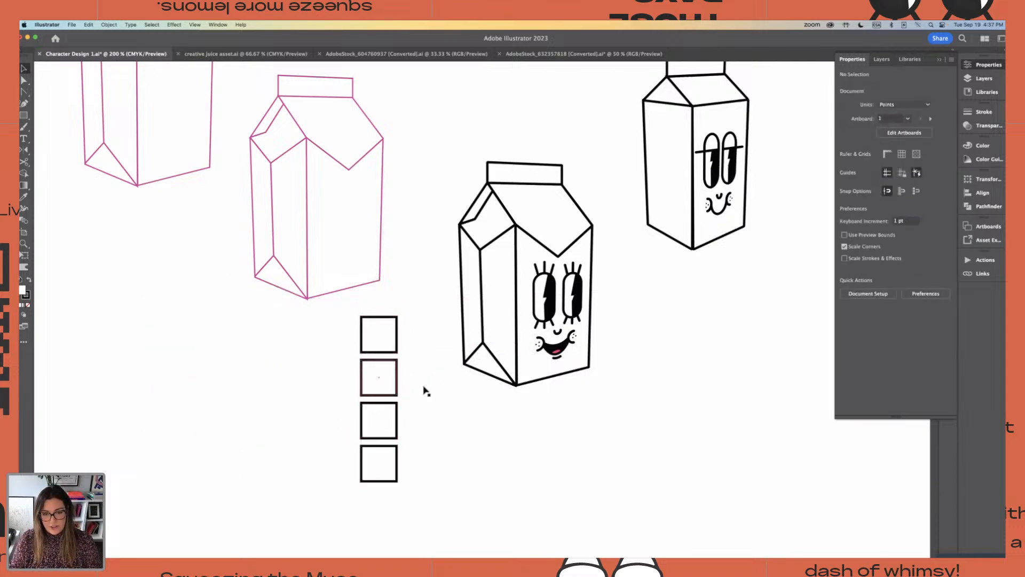
Fill the top square of the column with yellow, colour edde2b
{"action": "left_click", "coordinate": [369, 336]}
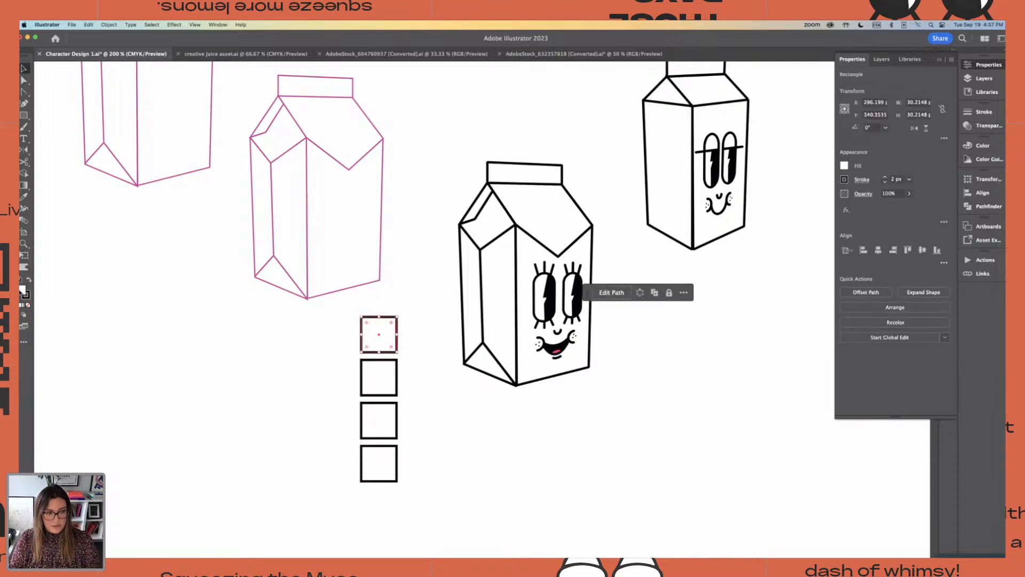
{"action": "double_click", "coordinate": [22, 290]}
{"action": "left_click", "coordinate": [530, 339]}
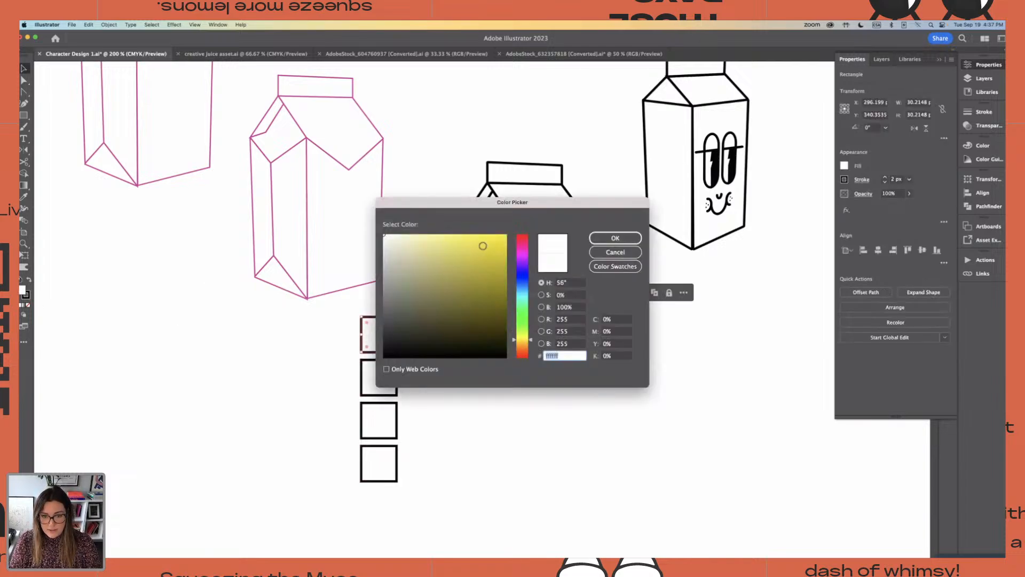
{"action": "mouse_move", "coordinate": [482, 246]}
{"action": "left_mouse_down"}
{"action": "mouse_move", "coordinate": [463, 248]}
{"action": "mouse_move", "coordinate": [485, 243]}
{"action": "left_mouse_up"}
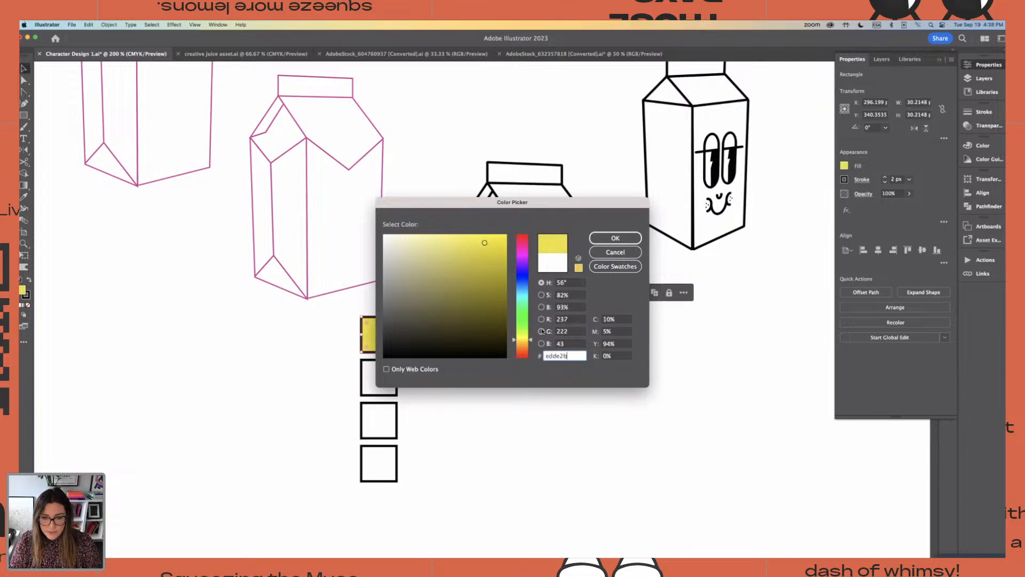
{"action": "left_click", "coordinate": [614, 238]}
Fill the second square of the column with light pink, colour efabd2
{"action": "left_click", "coordinate": [399, 375]}
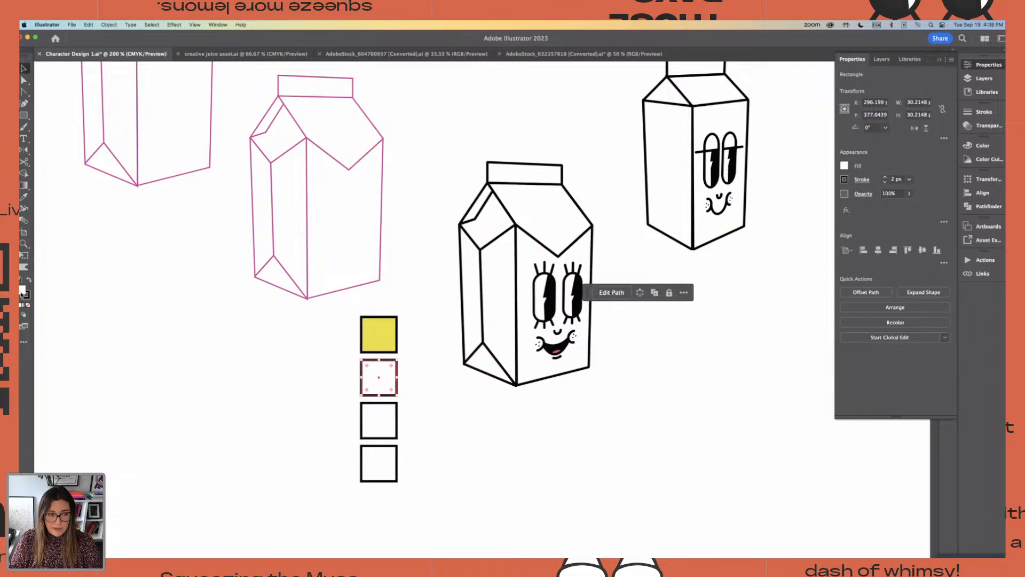
{"action": "double_click", "coordinate": [22, 291]}
{"action": "type", "text": "efabd2"}
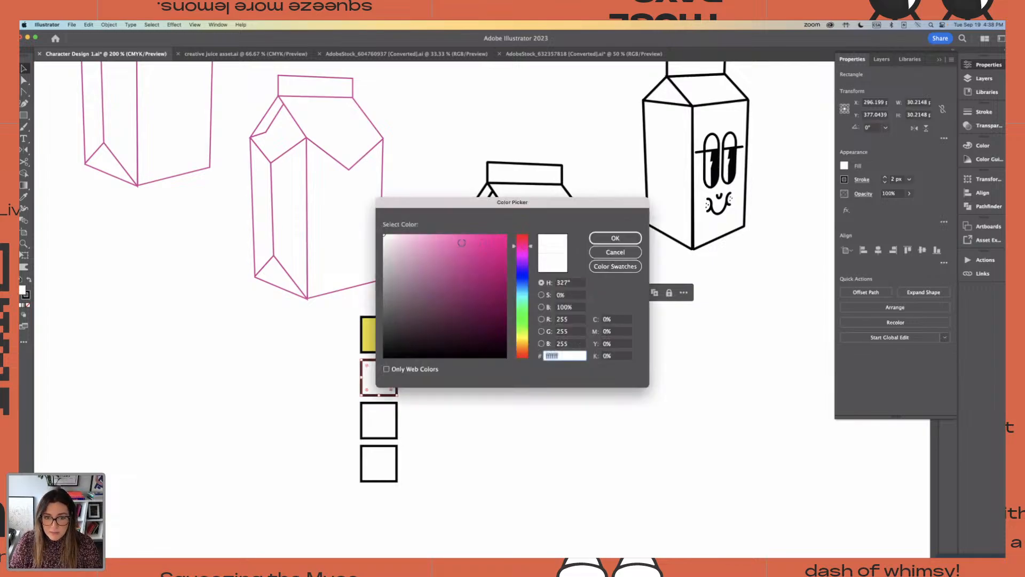
{"action": "left_click", "coordinate": [615, 238]}
{"action": "left_click", "coordinate": [458, 420]}
Fill the third square of the column with orange, colour efb643
{"action": "left_click", "coordinate": [365, 429]}
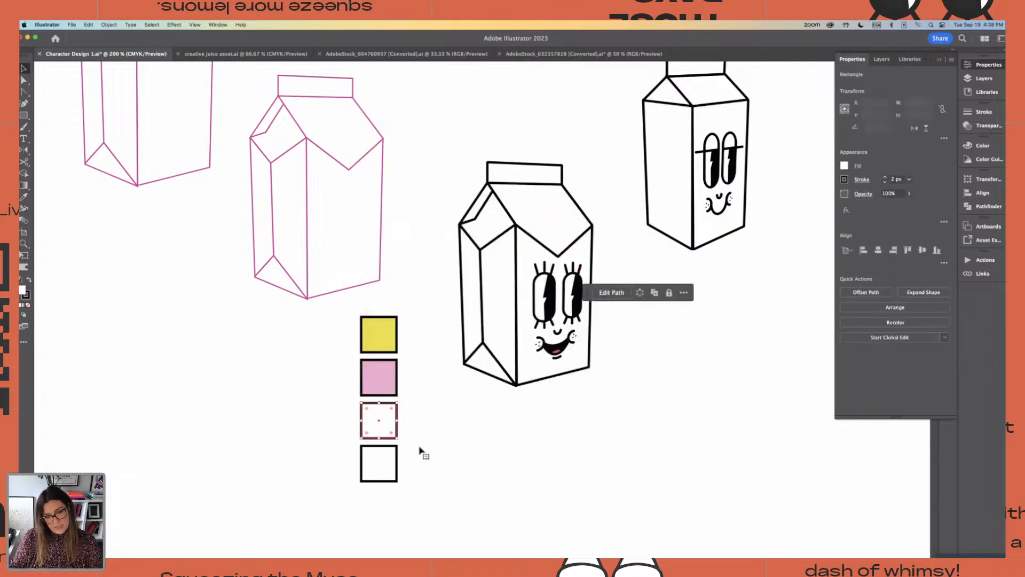
{"action": "double_click", "coordinate": [22, 290]}
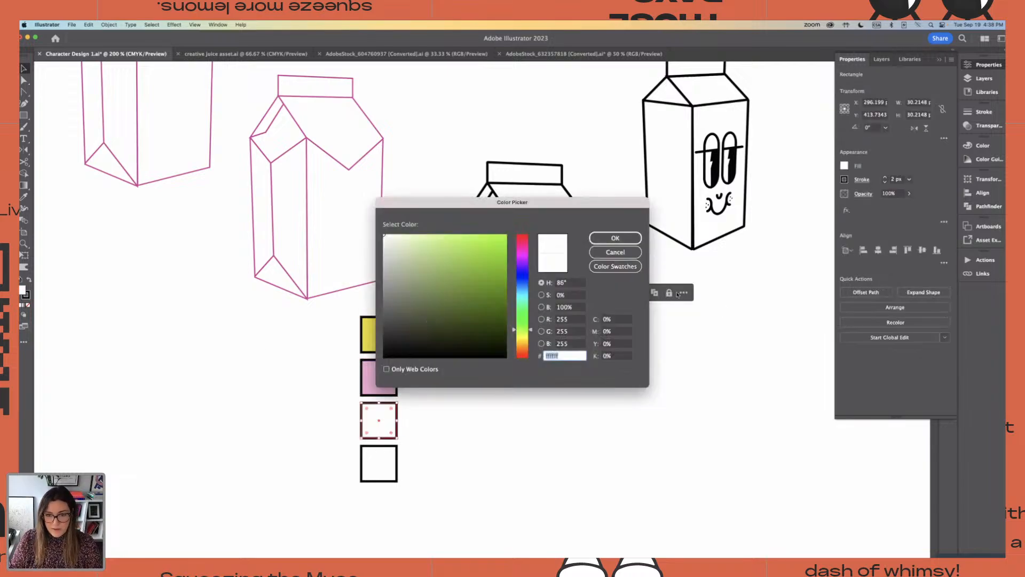
{"action": "left_click_drag", "start_coordinate": [533, 334], "coordinate": [530, 343]}
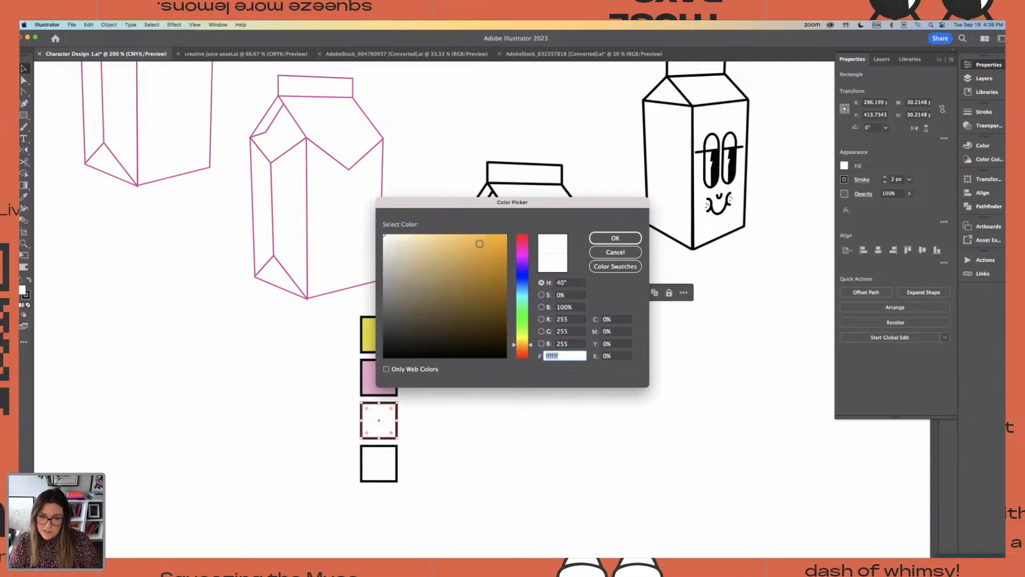
{"action": "left_click", "coordinate": [472, 240]}
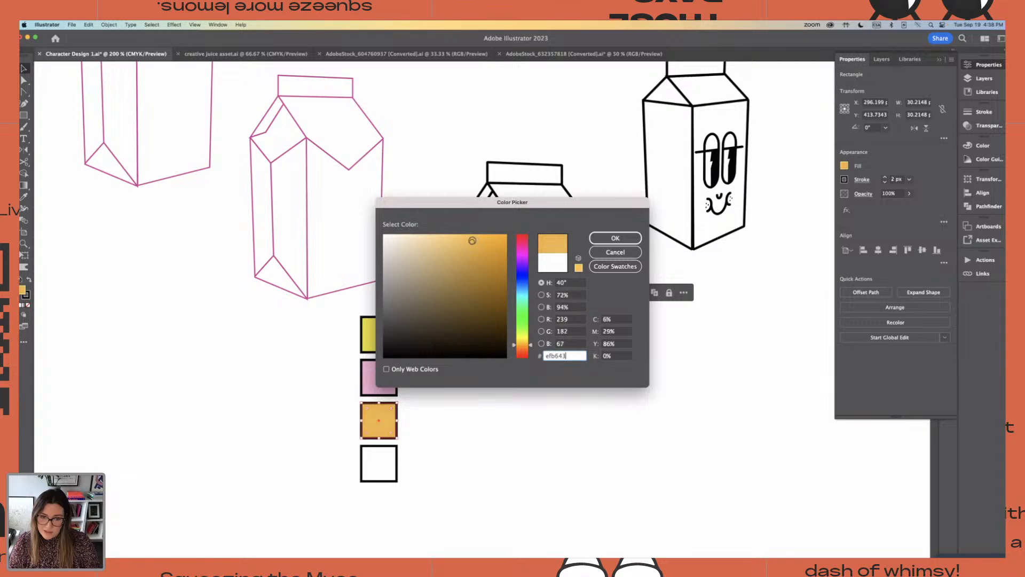
{"action": "left_click", "coordinate": [615, 238]}
{"action": "left_click", "coordinate": [434, 449]}
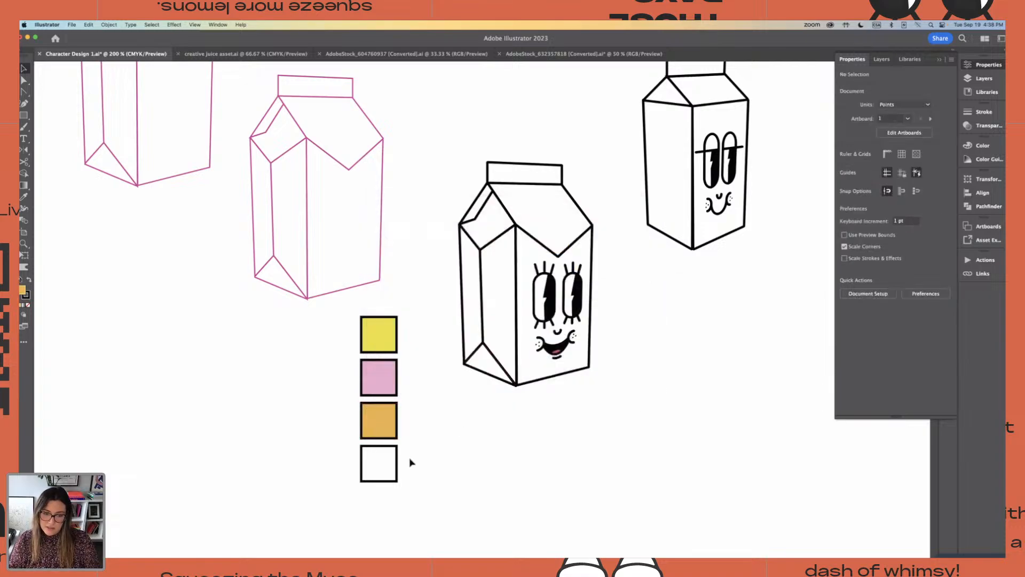
Fill the bottom square of the column with a darker pink than the second square
{"action": "left_click", "coordinate": [395, 463]}
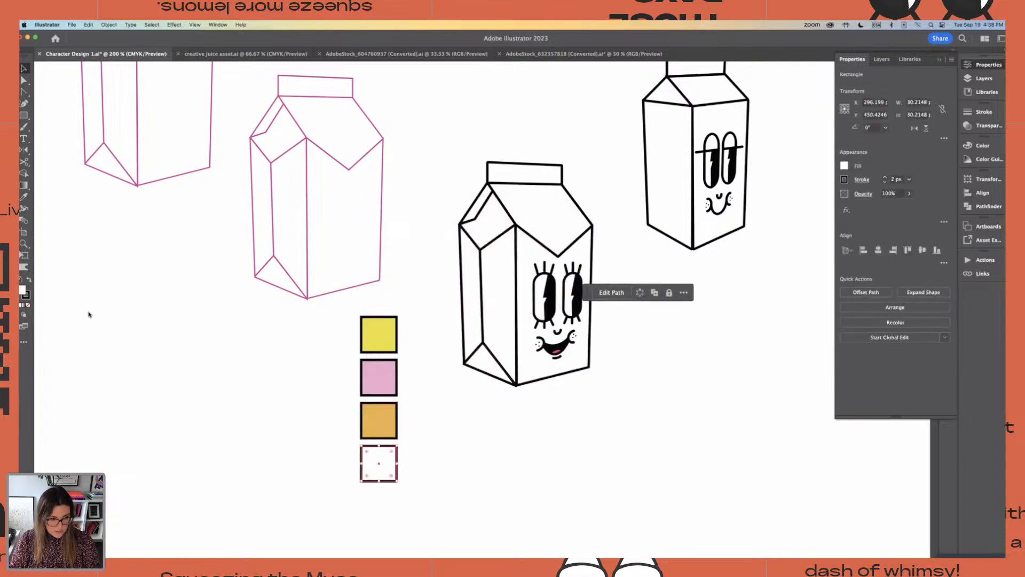
{"action": "double_click", "coordinate": [23, 290]}
{"action": "left_click", "coordinate": [520, 250]}
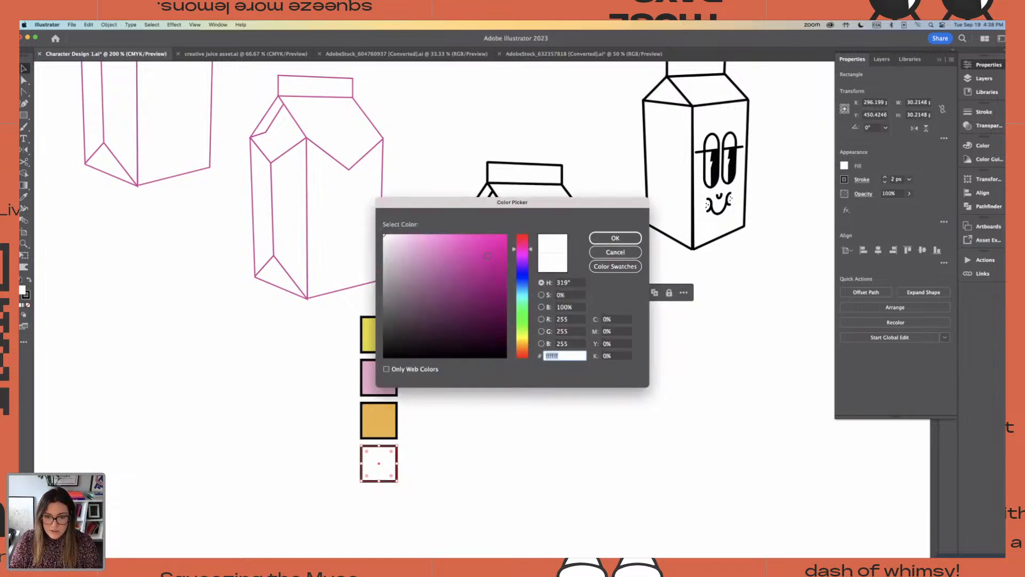
{"action": "mouse_move", "coordinate": [438, 256]}
{"action": "left_mouse_down"}
{"action": "mouse_move", "coordinate": [422, 264]}
{"action": "mouse_move", "coordinate": [442, 244]}
{"action": "left_mouse_up"}
{"action": "left_click", "coordinate": [615, 238]}
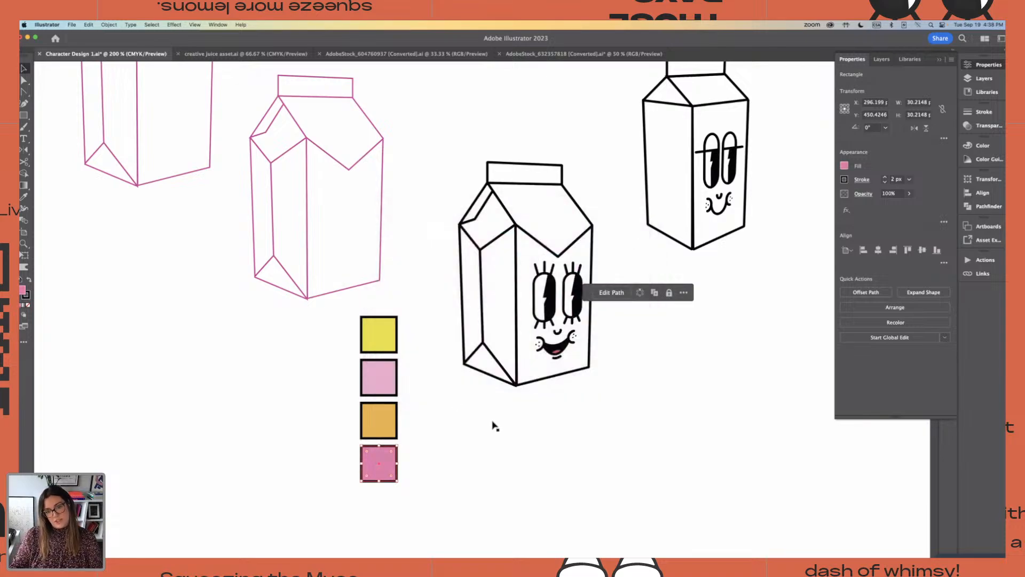
{"action": "left_click", "coordinate": [492, 424]}
Fill the triangular fold at the base of the pointed-flap carton with the darker pink sampled from the bottom swatch
{"action": "left_click_drag", "start_coordinate": [506, 434], "coordinate": [520, 420]}
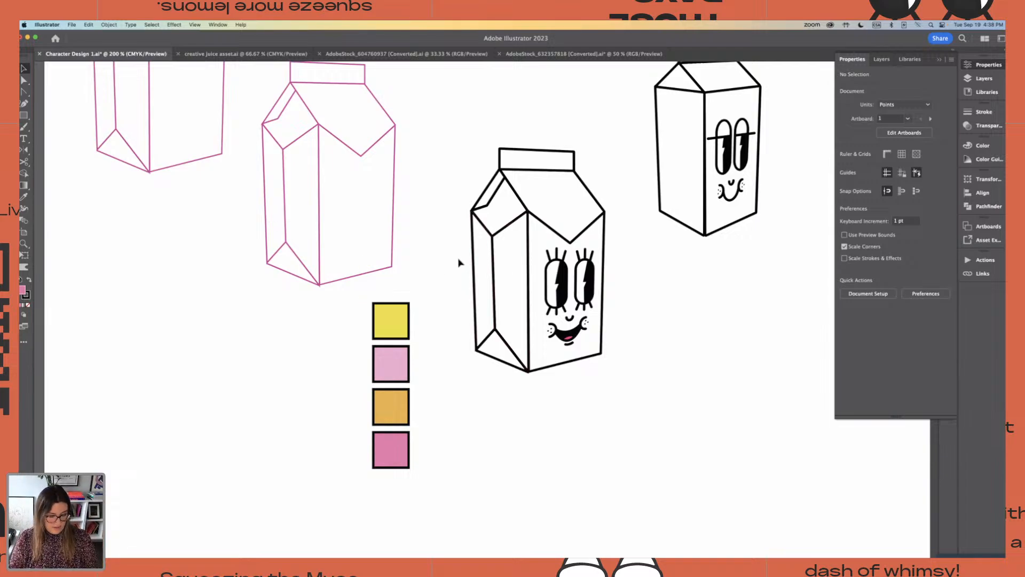
{"action": "key", "text": "a"}
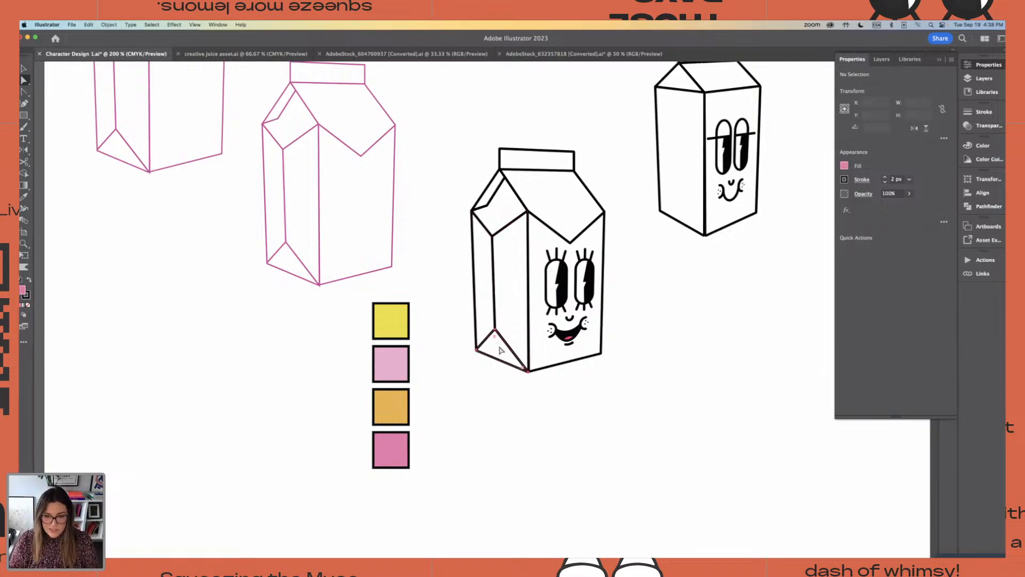
{"action": "left_click", "coordinate": [500, 349]}
{"action": "key", "text": "i"}
{"action": "left_click", "coordinate": [400, 438]}
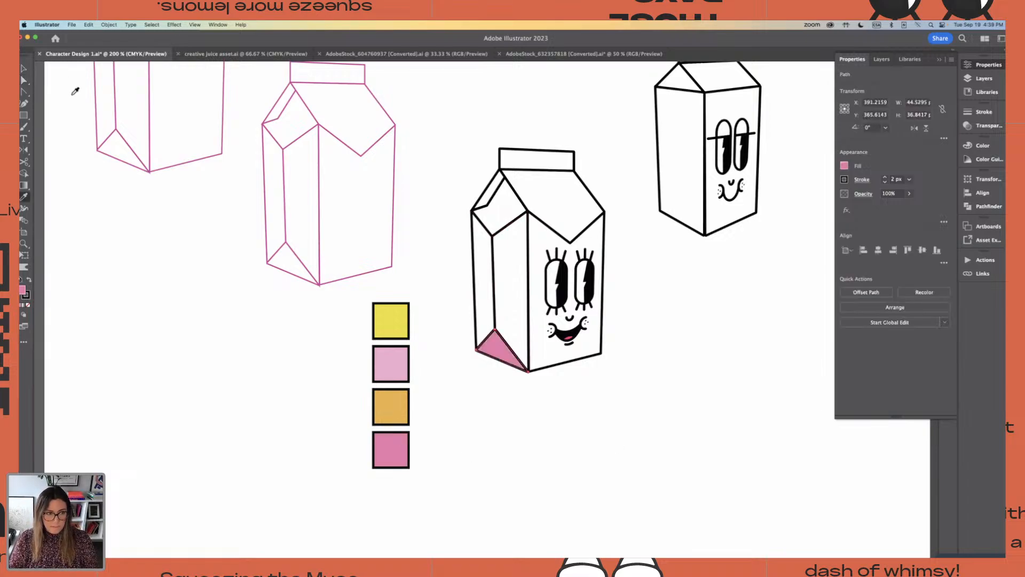
Fill the narrow flap strip at the carton's upper left with the darker pink sampled from the base triangle
{"action": "left_click", "coordinate": [24, 81]}
{"action": "left_click", "coordinate": [505, 209]}
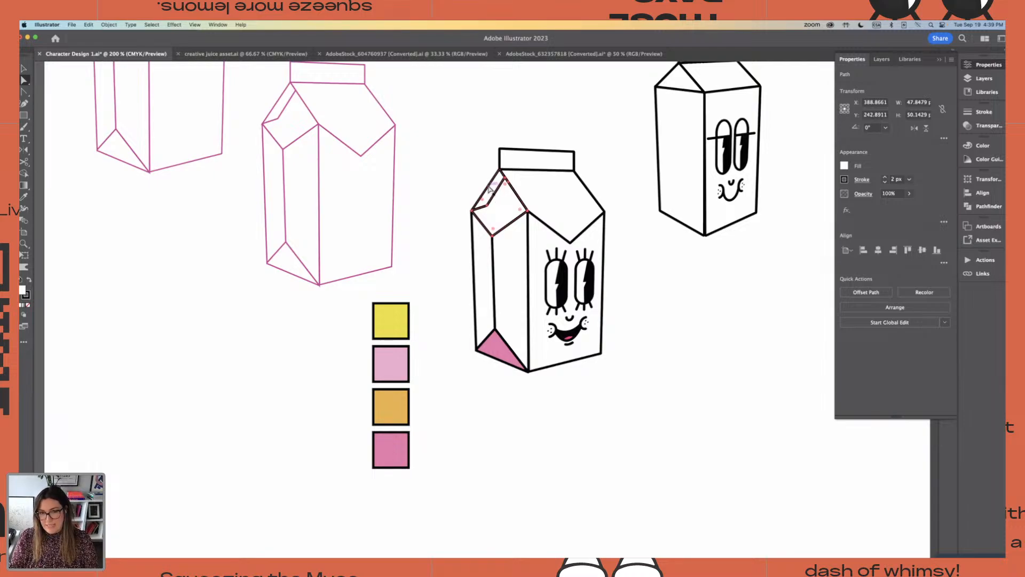
{"action": "left_click", "coordinate": [488, 190]}
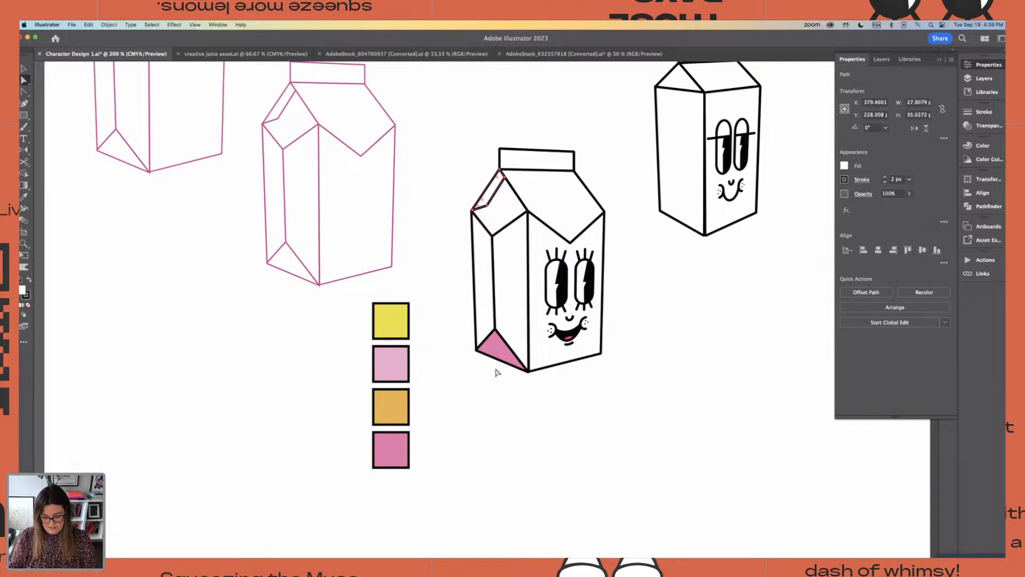
{"action": "key", "text": "i"}
{"action": "left_click", "coordinate": [499, 361]}
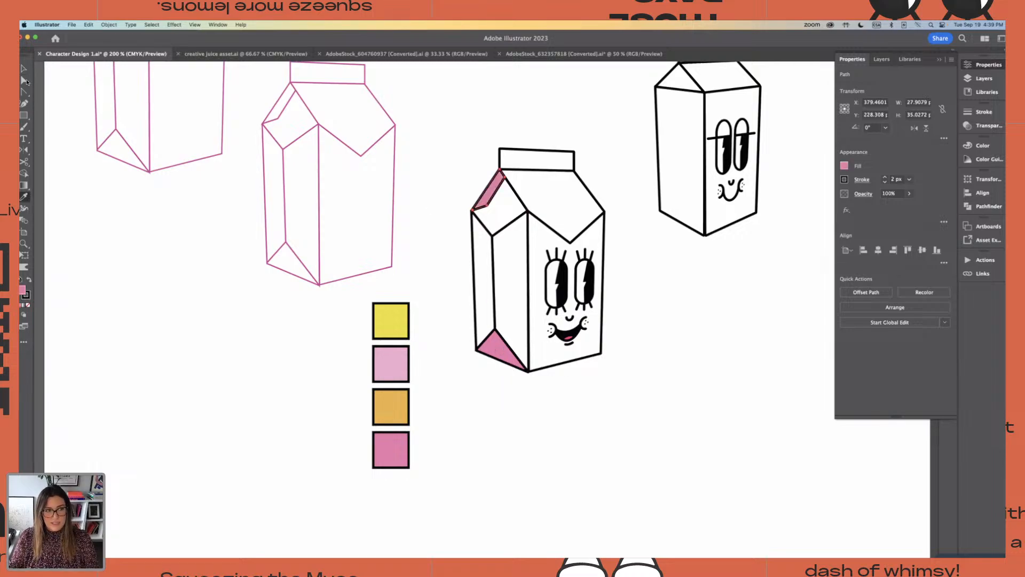
Duplicate the darkest pink swatch below the colour column and fill the copy with a deeper pink, colour ce5f91
{"action": "left_click", "coordinate": [24, 80]}
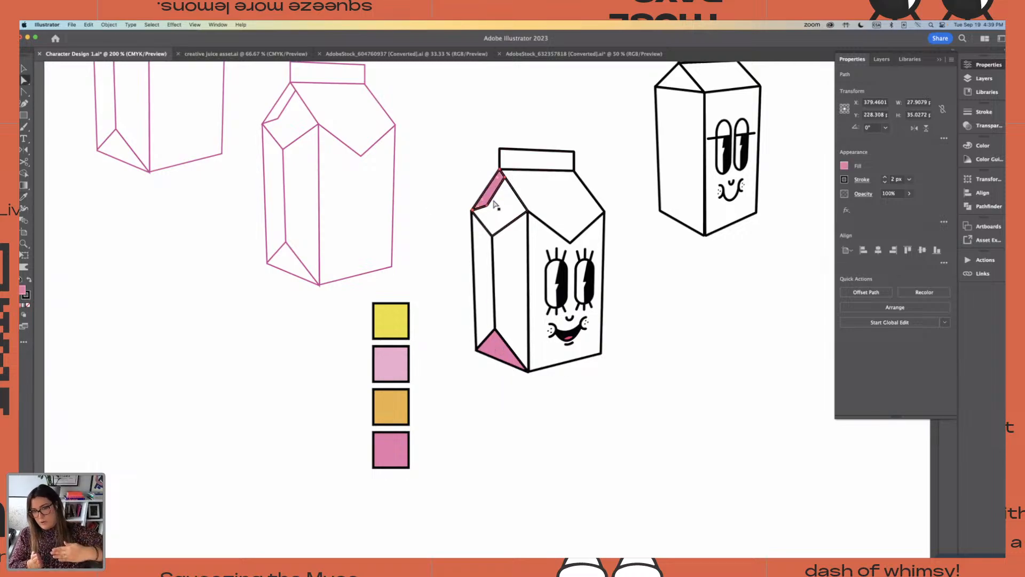
{"action": "left_click", "coordinate": [386, 450]}
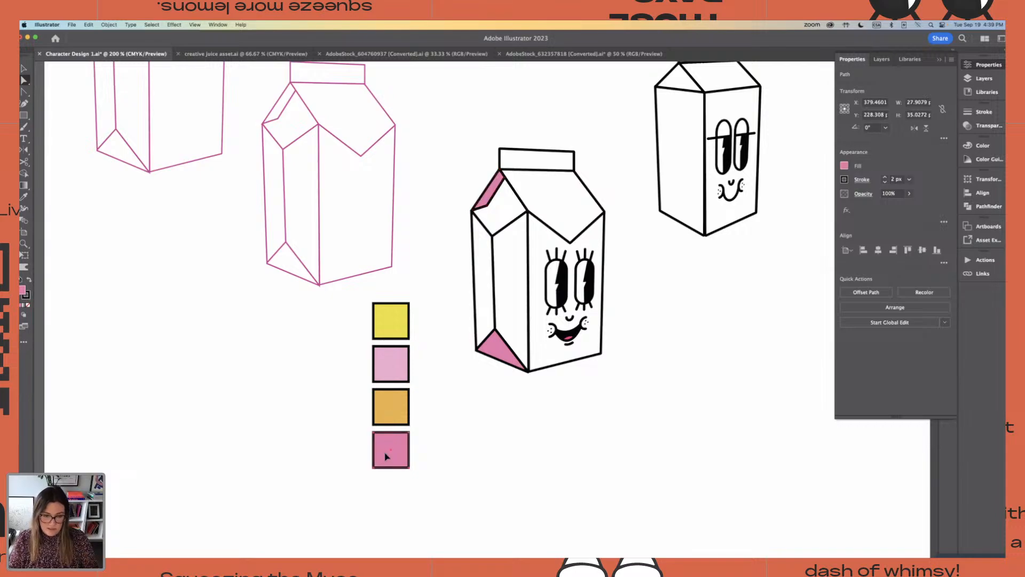
{"action": "left_click_drag", "start_coordinate": [394, 446], "coordinate": [396, 492]}
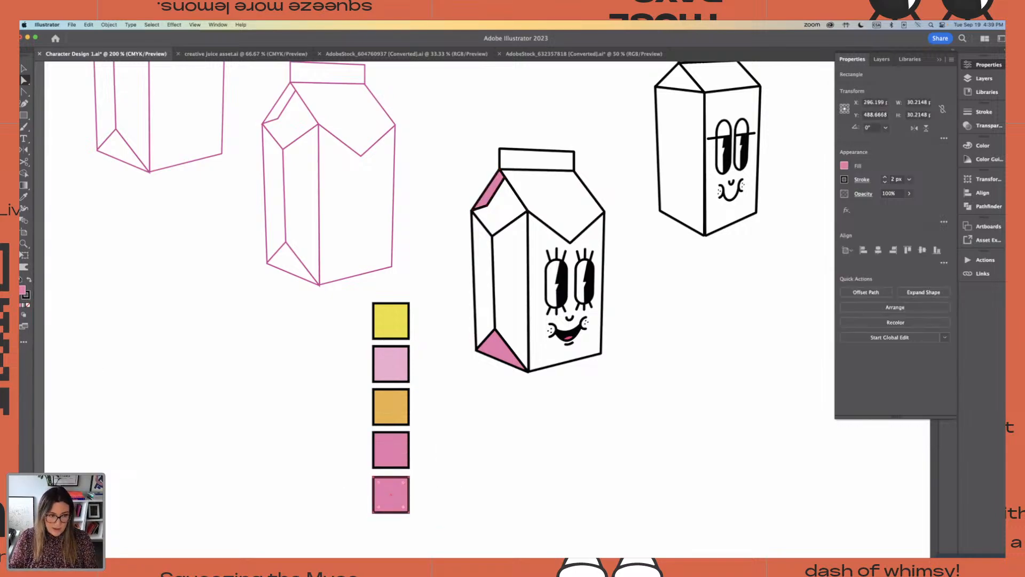
{"action": "double_click", "coordinate": [22, 291]}
{"action": "left_click", "coordinate": [445, 256]}
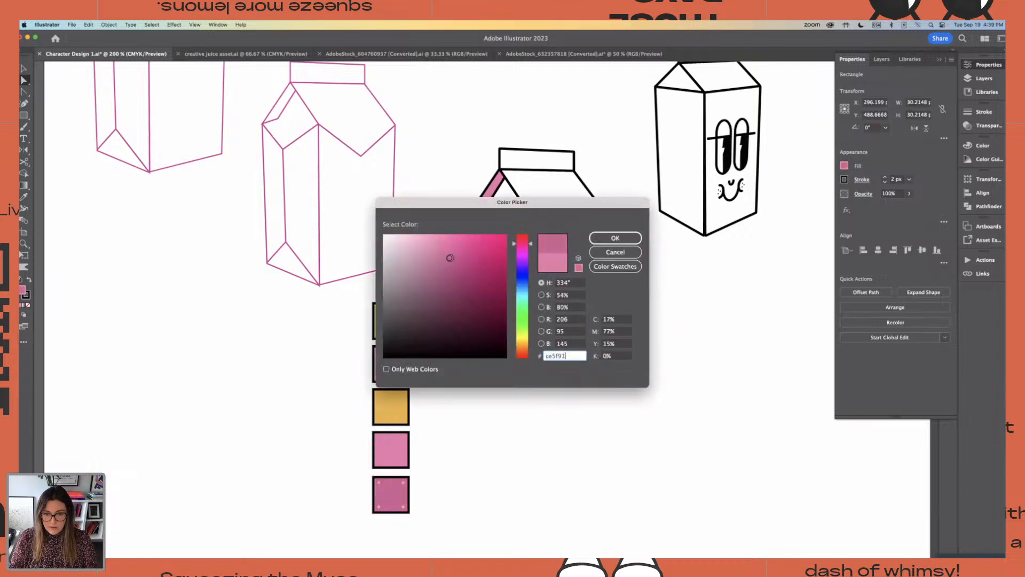
{"action": "left_click", "coordinate": [614, 238]}
{"action": "left_click", "coordinate": [483, 400]}
Fill the folded side panel beneath the carton's narrow flap with the deepest pink sampled from the bottom swatch
{"action": "left_click", "coordinate": [499, 207]}
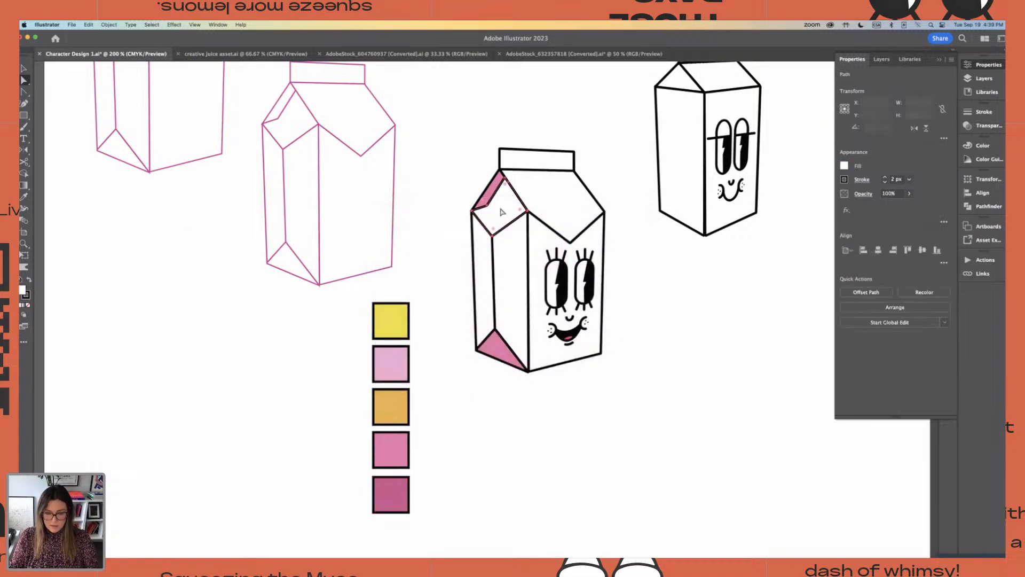
{"action": "key", "text": "i"}
{"action": "left_click", "coordinate": [392, 493]}
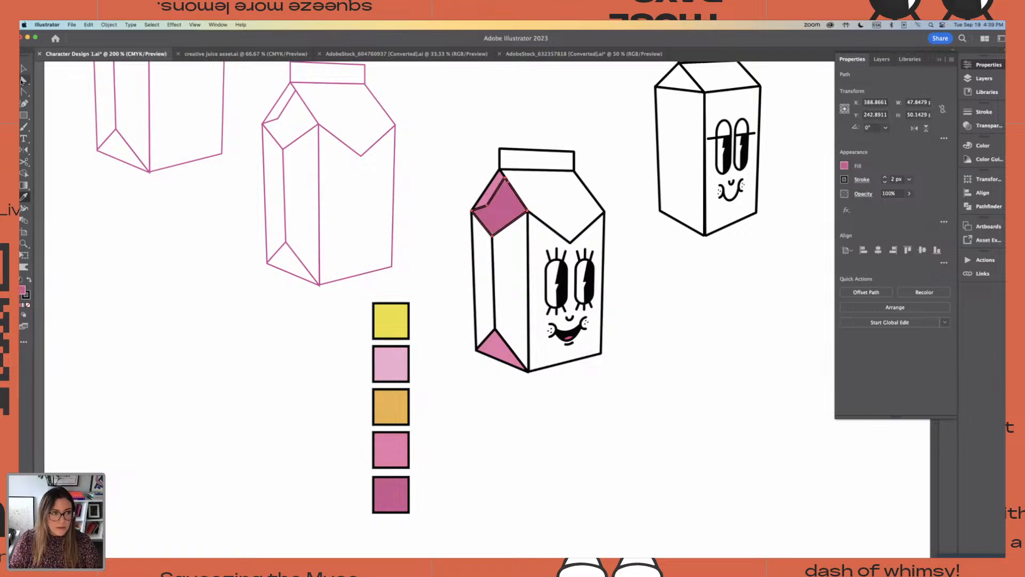
{"action": "left_click", "coordinate": [24, 79]}
{"action": "left_click", "coordinate": [425, 290]}
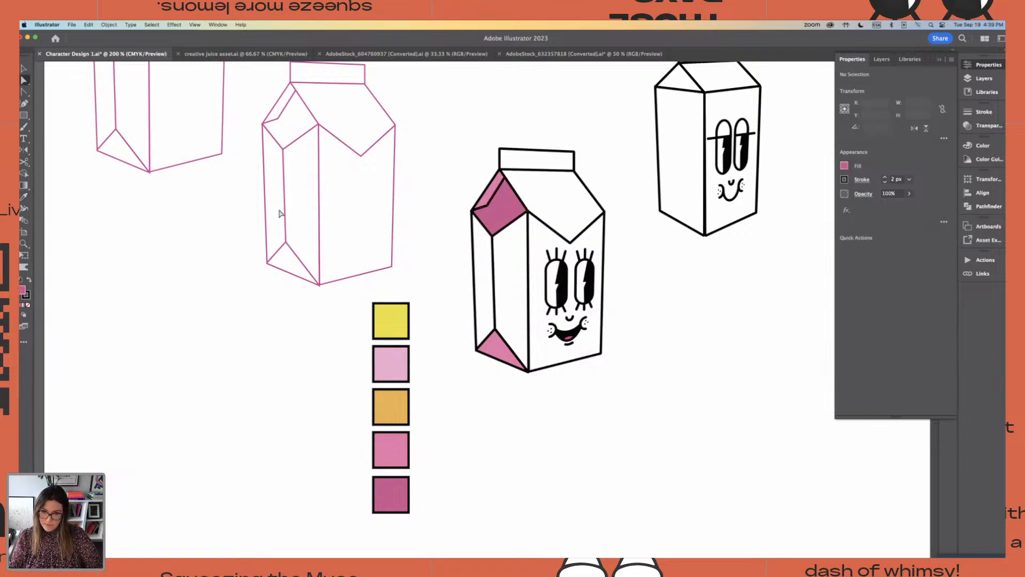
Fill the carton's top strip and pointed front flap with the light pink sampled from the second swatch
{"action": "left_click", "coordinate": [555, 160]}
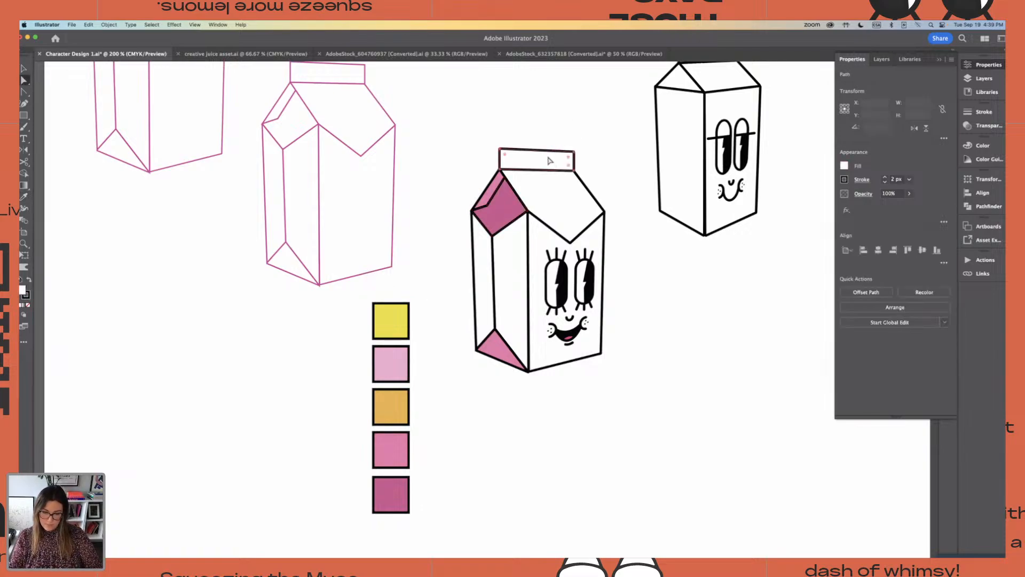
{"action": "left_click", "coordinate": [568, 201], "text": "shift"}
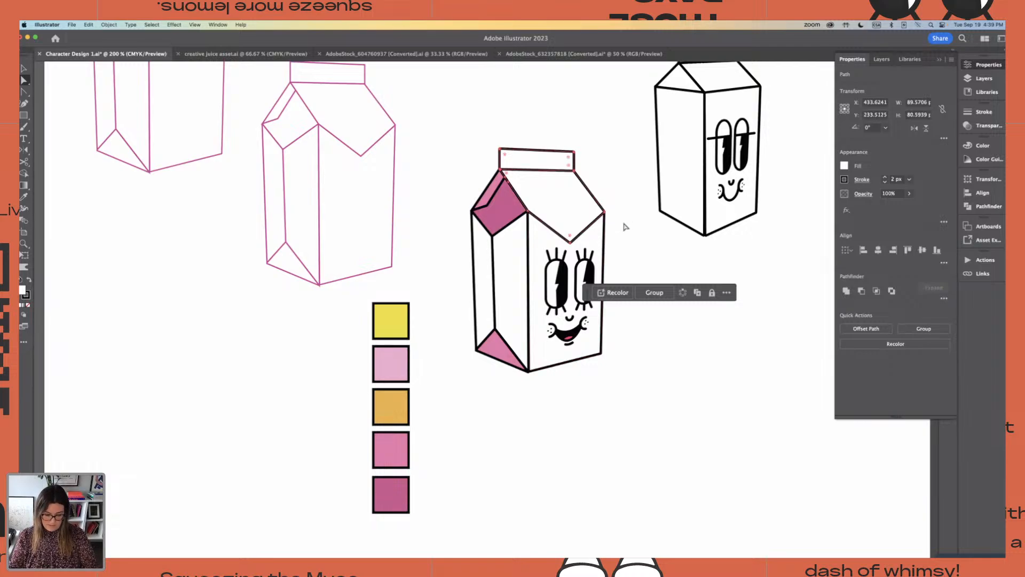
{"action": "key", "text": "i"}
{"action": "left_click", "coordinate": [395, 364]}
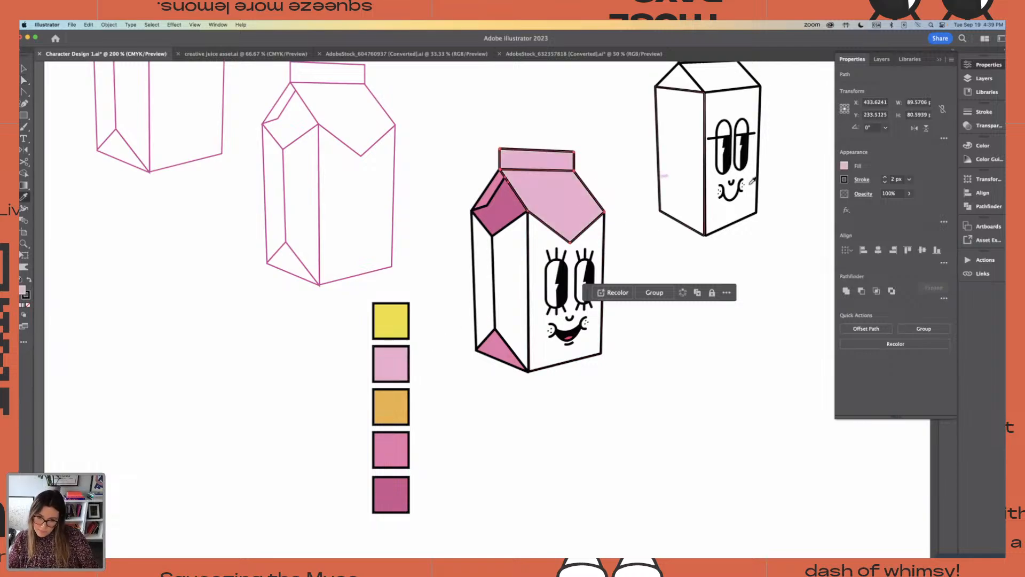
{"action": "left_click", "coordinate": [24, 79]}
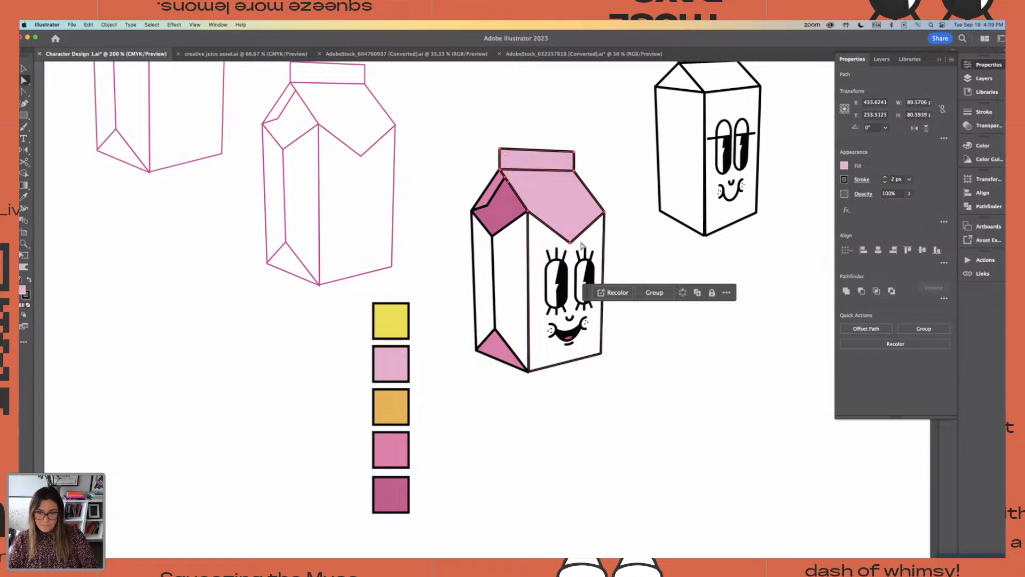
Fill the carton's front face panel with the yellow sampled from the top swatch
{"action": "left_click", "coordinate": [601, 240]}
{"action": "key", "text": "i"}
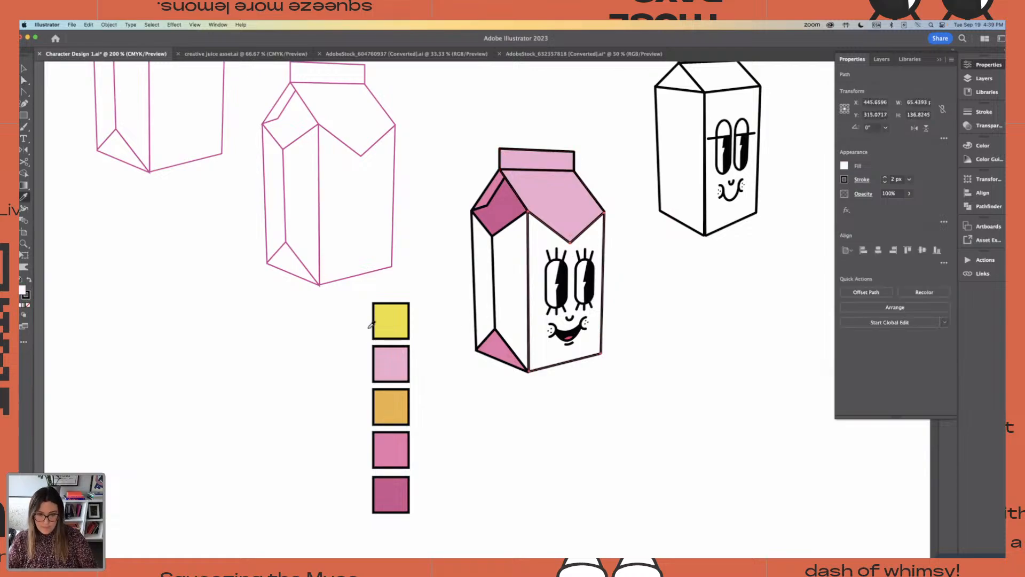
{"action": "left_click", "coordinate": [397, 315]}
{"action": "left_click", "coordinate": [28, 80]}
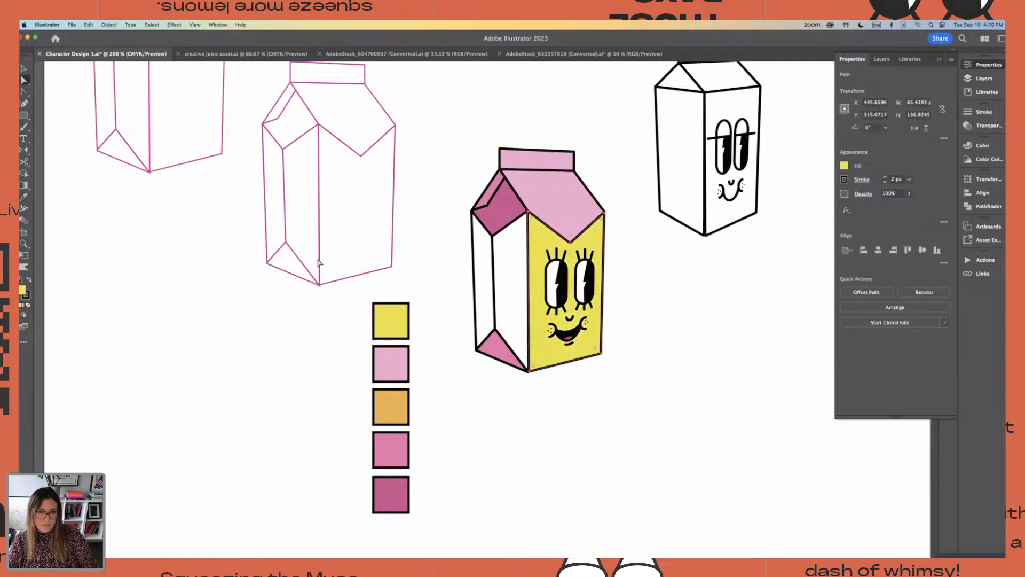
{"action": "left_click", "coordinate": [419, 262]}
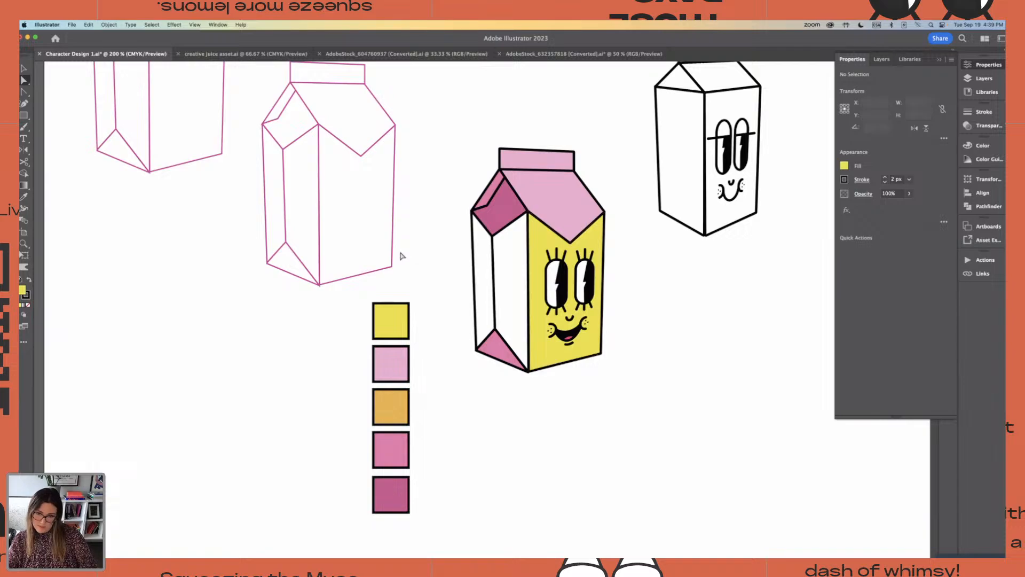
Soften the front face panel's fill to the lighter yellow ede172
{"action": "left_click", "coordinate": [594, 241]}
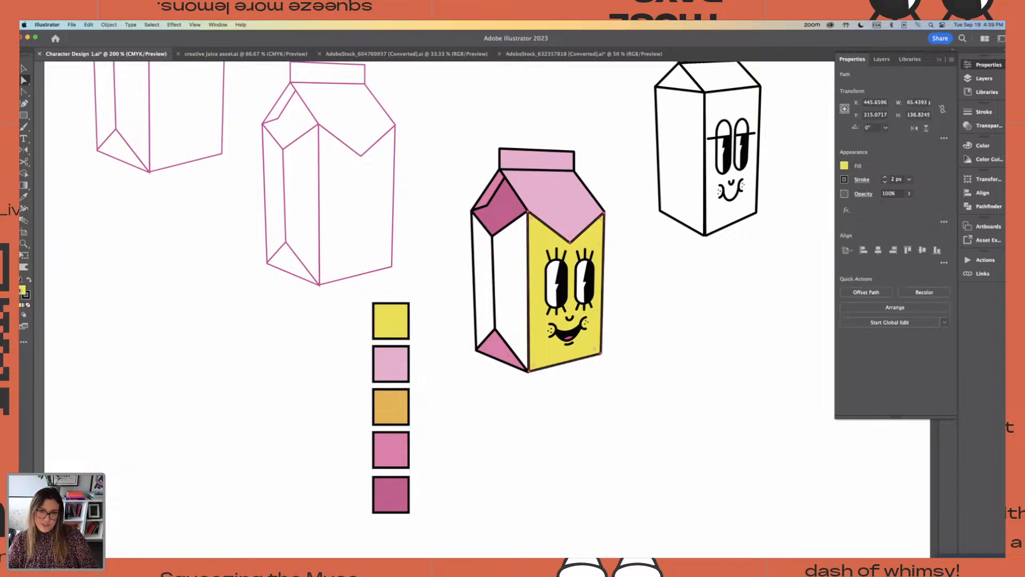
{"action": "double_click", "coordinate": [22, 291]}
{"action": "left_click_drag", "start_coordinate": [466, 241], "coordinate": [447, 243]}
{"action": "left_click", "coordinate": [624, 238]}
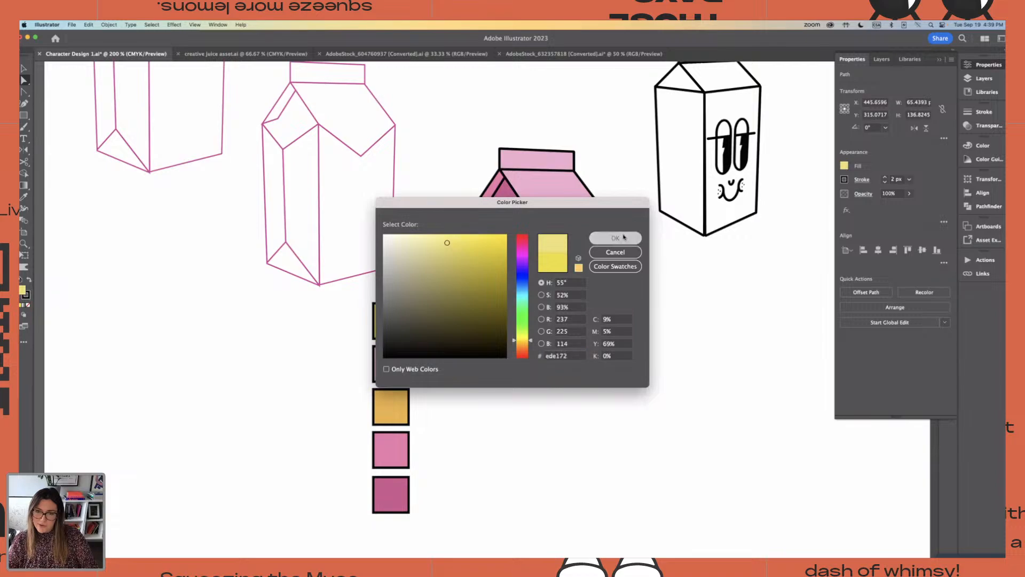
{"action": "left_click", "coordinate": [621, 173]}
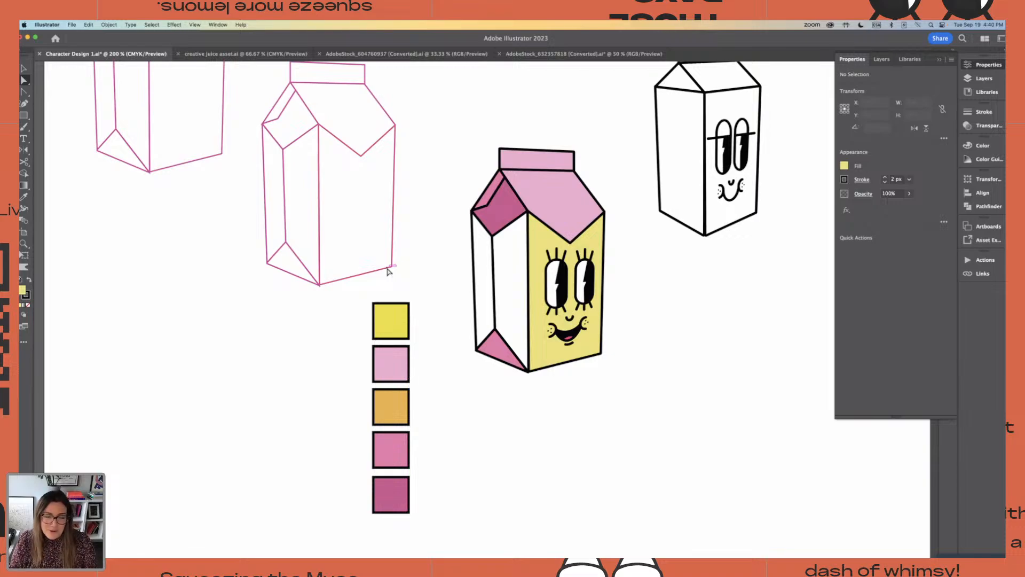
Fill the narrow outer side panel of the carton with the light yellow sampled from the front face
{"action": "left_click", "coordinate": [473, 263]}
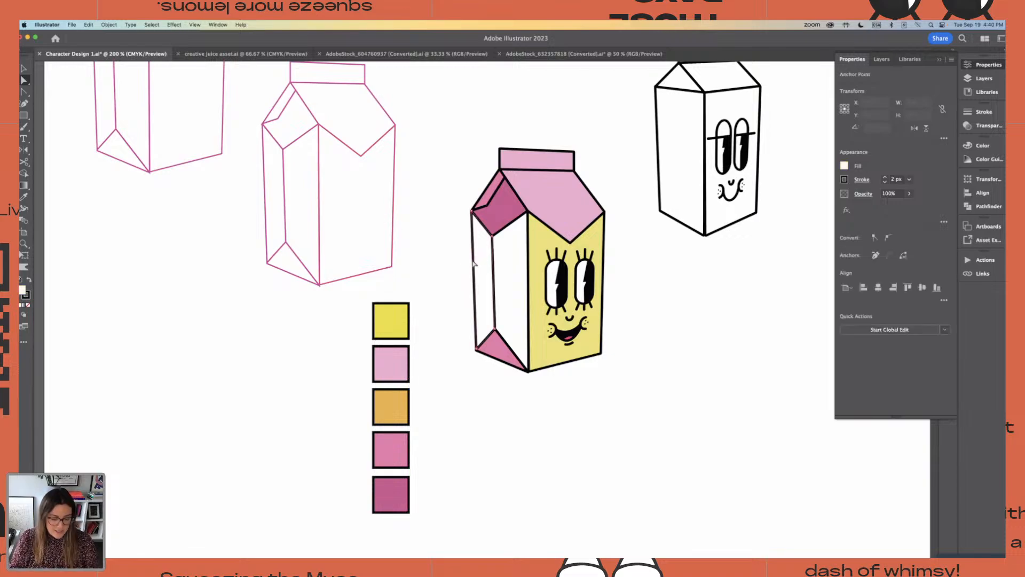
{"action": "left_click", "coordinate": [544, 253], "text": "shift"}
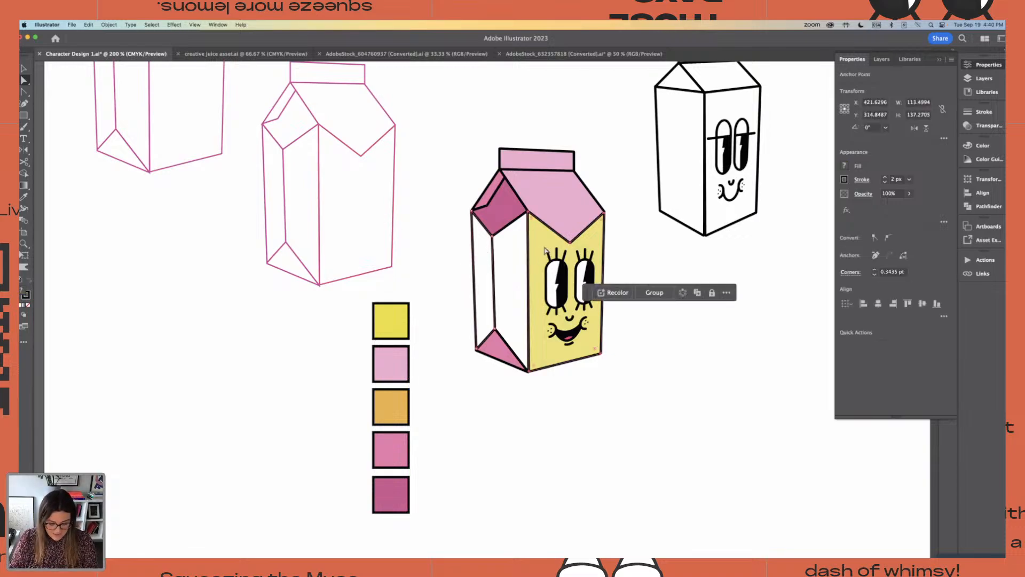
{"action": "key", "text": "i"}
{"action": "left_click", "coordinate": [543, 238]}
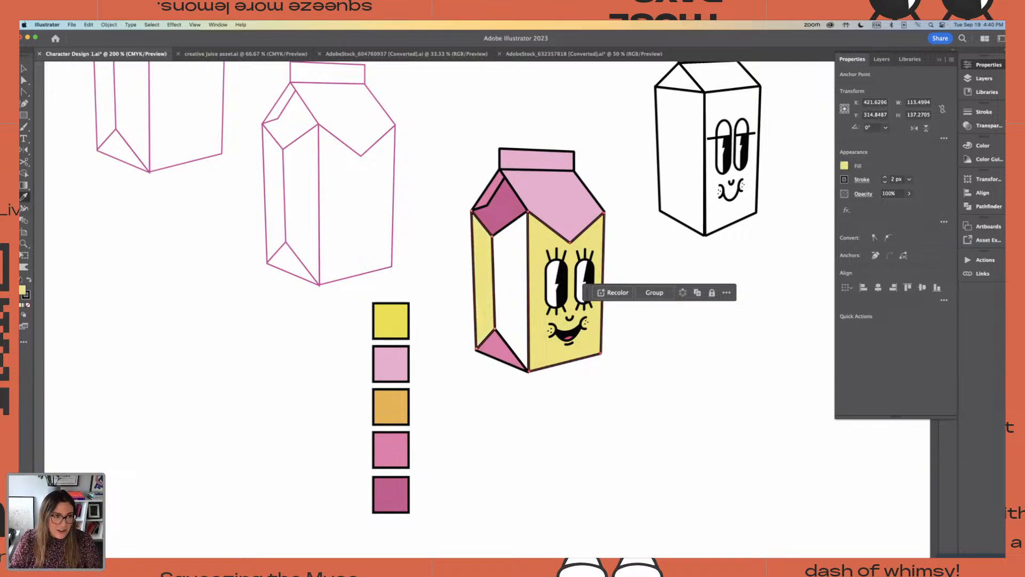
{"action": "key", "text": "a"}
{"action": "left_click", "coordinate": [452, 233]}
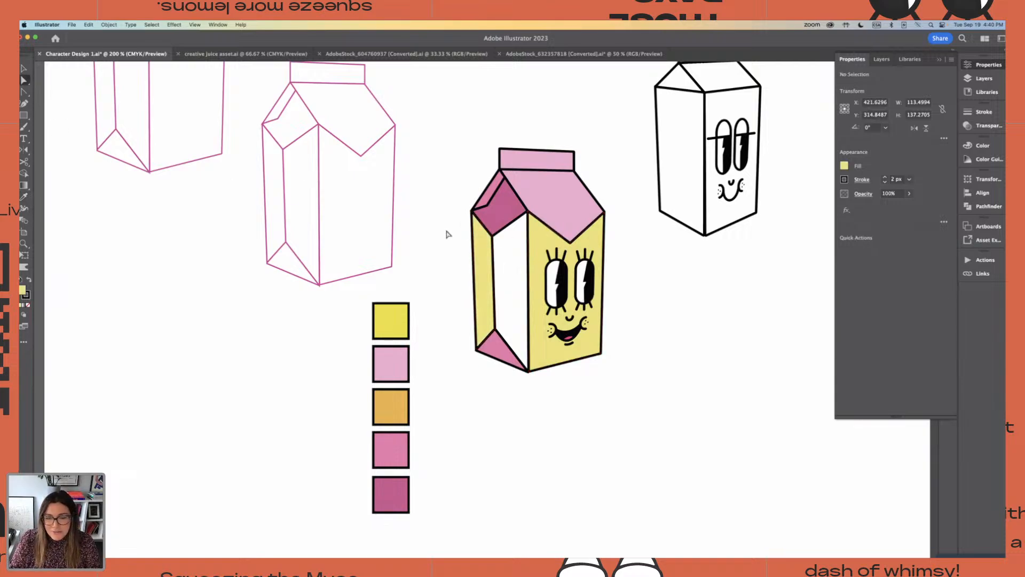
{"action": "left_click", "coordinate": [493, 256]}
{"action": "key", "text": "i"}
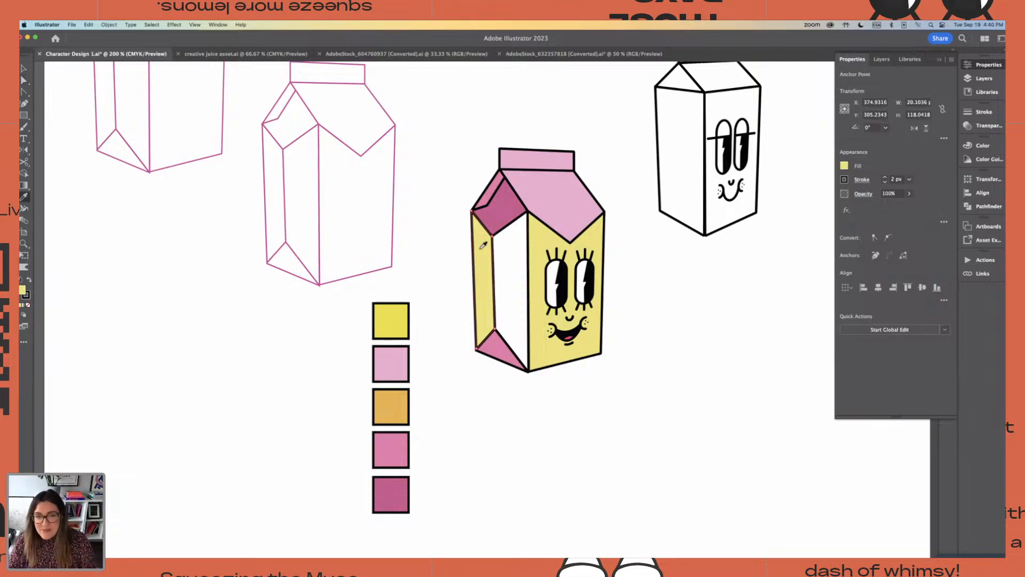
{"action": "key", "text": "a"}
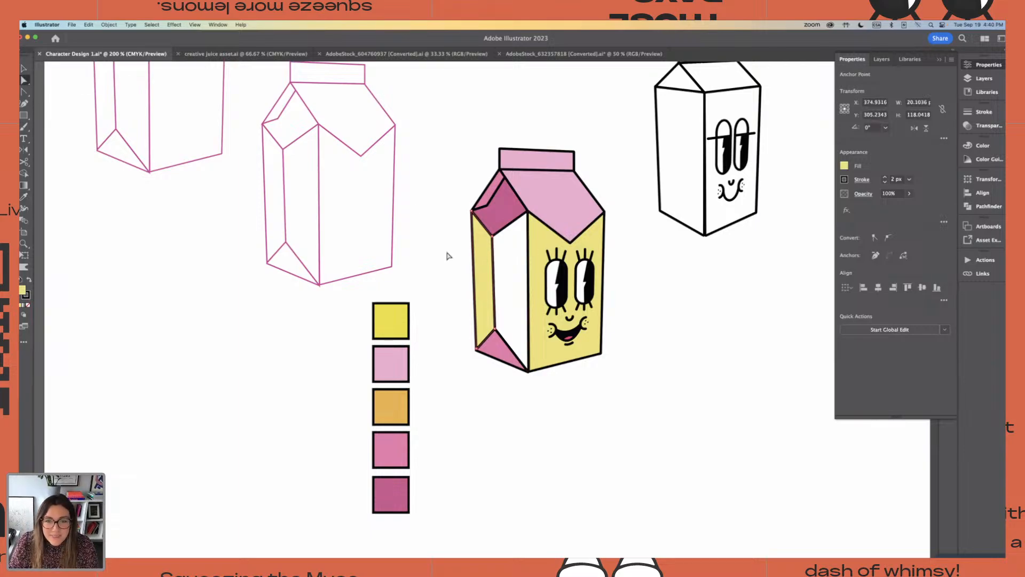
{"action": "left_click", "coordinate": [449, 257]}
Fill the wider side panel next to the front face with the light yellow sampled from the narrow side panel
{"action": "left_click", "coordinate": [528, 253]}
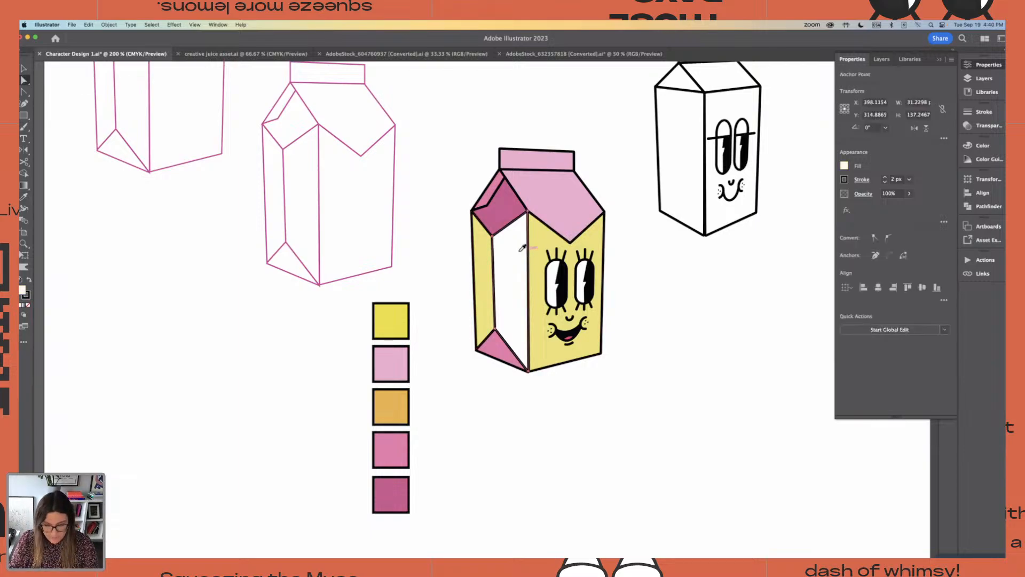
{"action": "key", "text": "i"}
{"action": "left_click", "coordinate": [487, 251]}
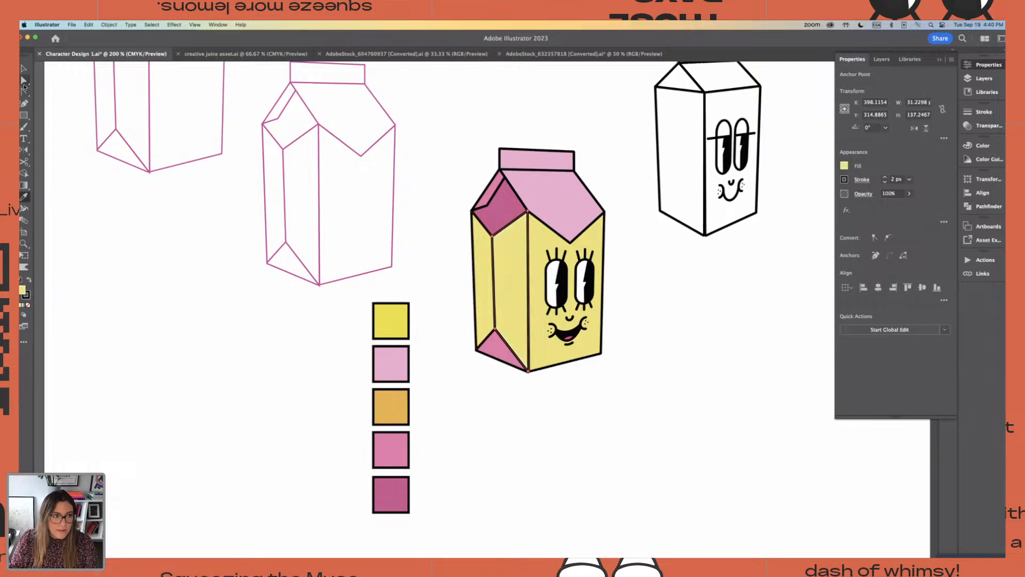
Darken the fill of both side panels to a slightly deeper yellow than the front face for shading
{"action": "left_click", "coordinate": [24, 81]}
{"action": "left_click", "coordinate": [482, 274]}
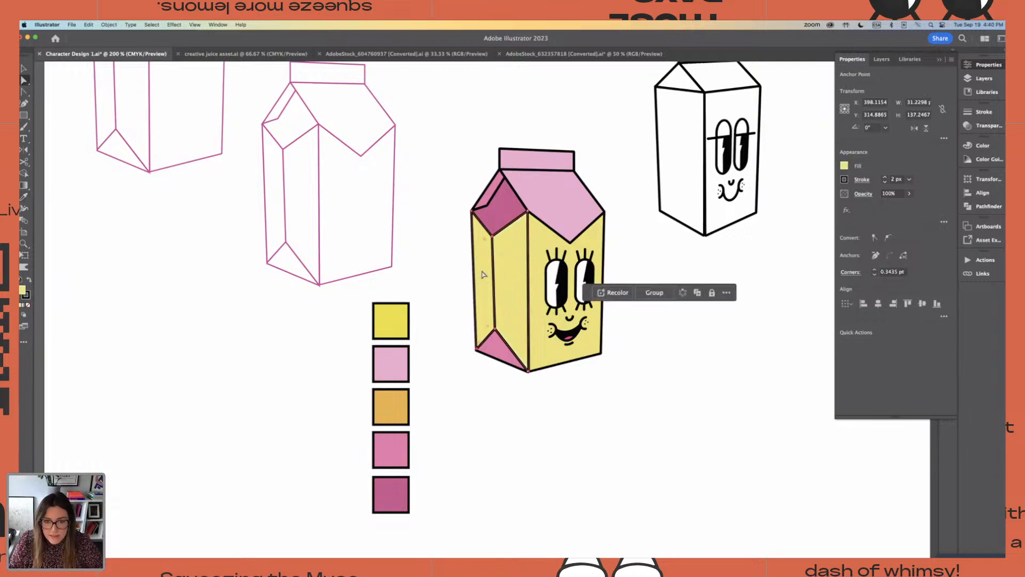
{"action": "double_click", "coordinate": [21, 291]}
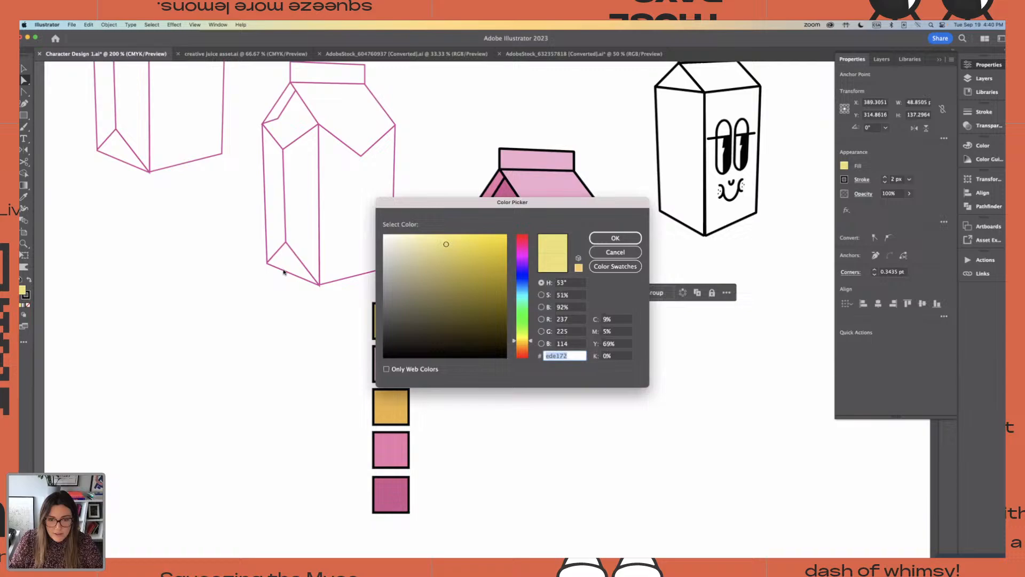
{"action": "left_click", "coordinate": [459, 251]}
{"action": "left_click", "coordinate": [593, 239]}
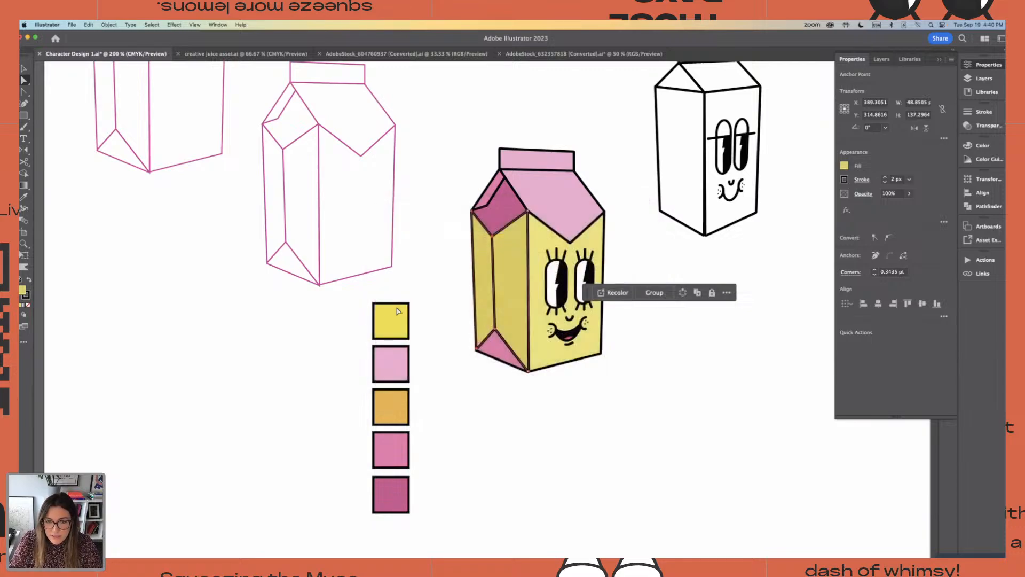
{"action": "key", "text": "v"}
{"action": "left_click", "coordinate": [436, 144]}
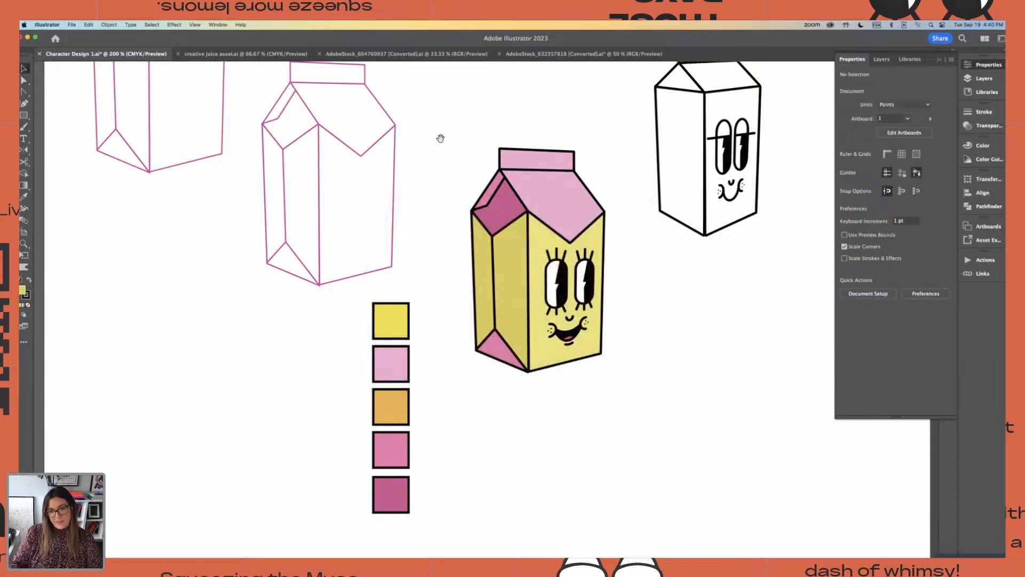
{"action": "left_click_drag", "start_coordinate": [440, 138], "coordinate": [368, 152]}
{"action": "key", "text": "super+minus"}
{"action": "key", "text": "super+minus"}
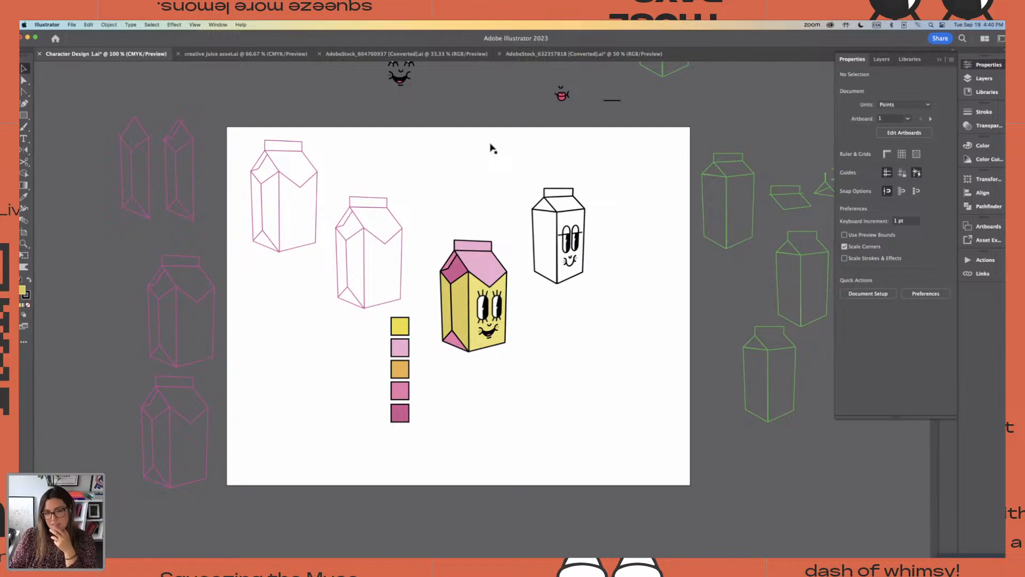
{"action": "scroll", "coordinate": [491, 147], "scroll_direction": "down", "scroll_amount": 2}
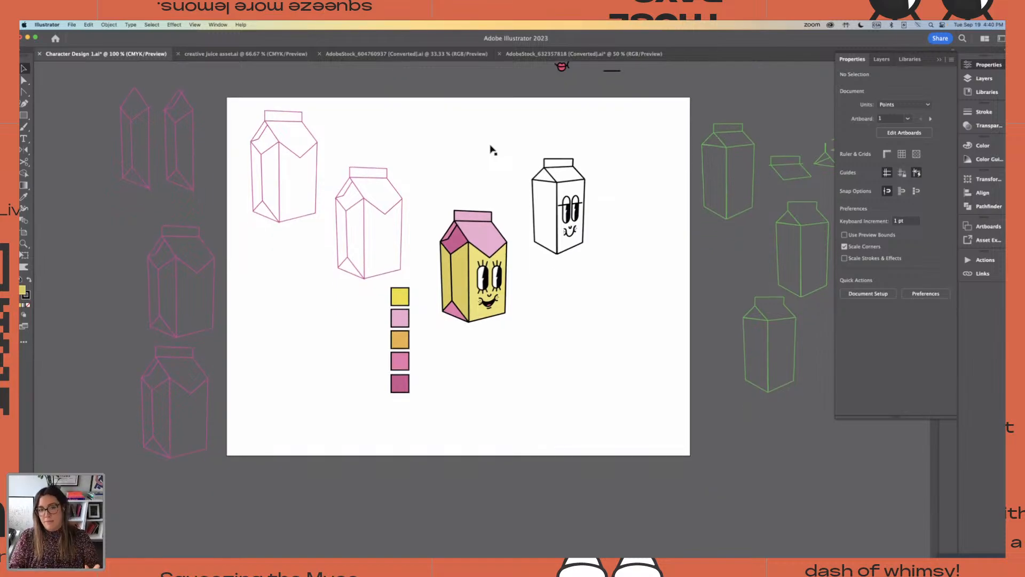
{"action": "key", "text": "super+equal"}
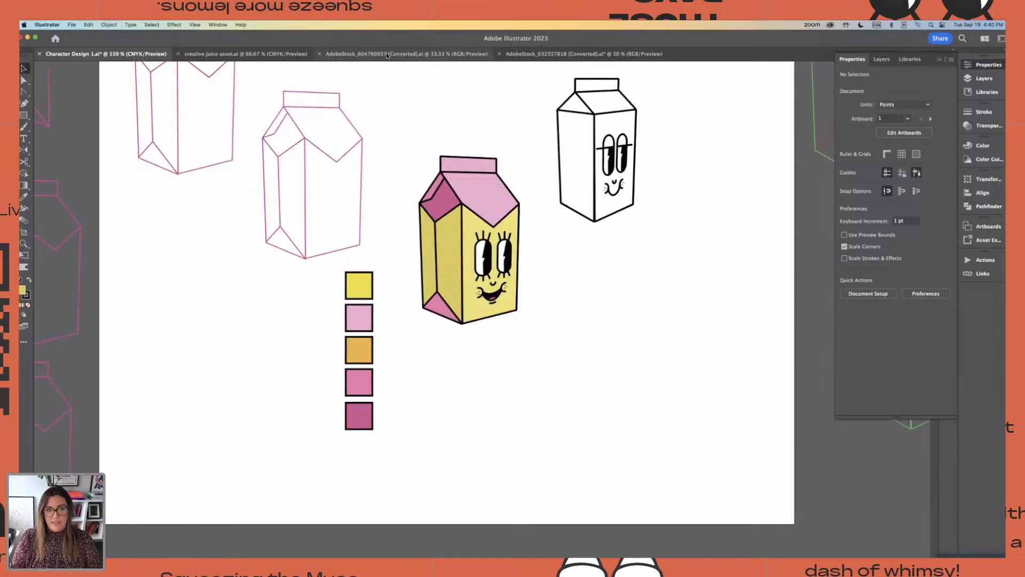
Look through the AdobeStock hand artwork and the creative juice asset document for arms, hands and legs
{"action": "left_click", "coordinate": [406, 54]}
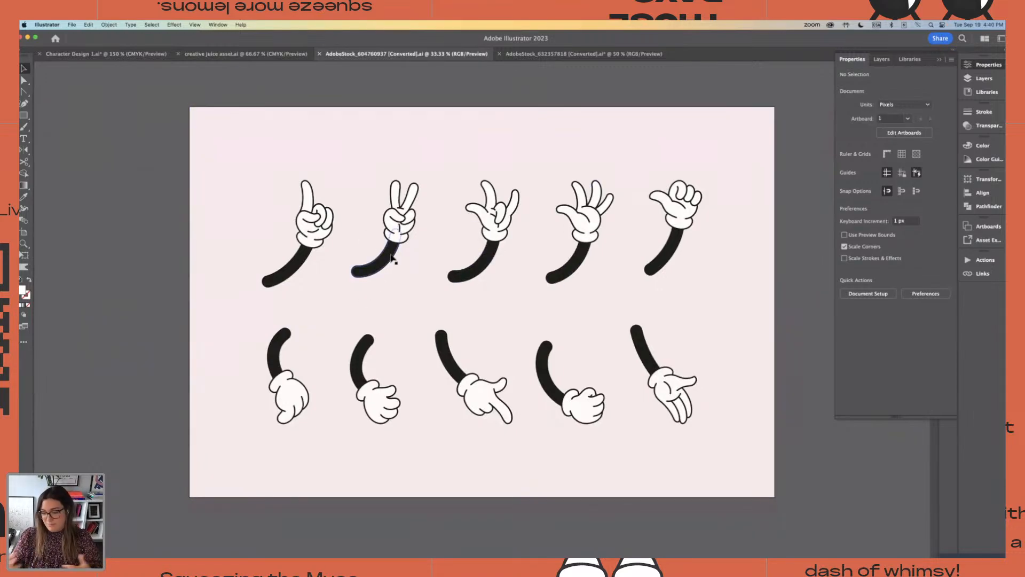
{"action": "left_click", "coordinate": [566, 54]}
{"action": "left_click", "coordinate": [389, 54]}
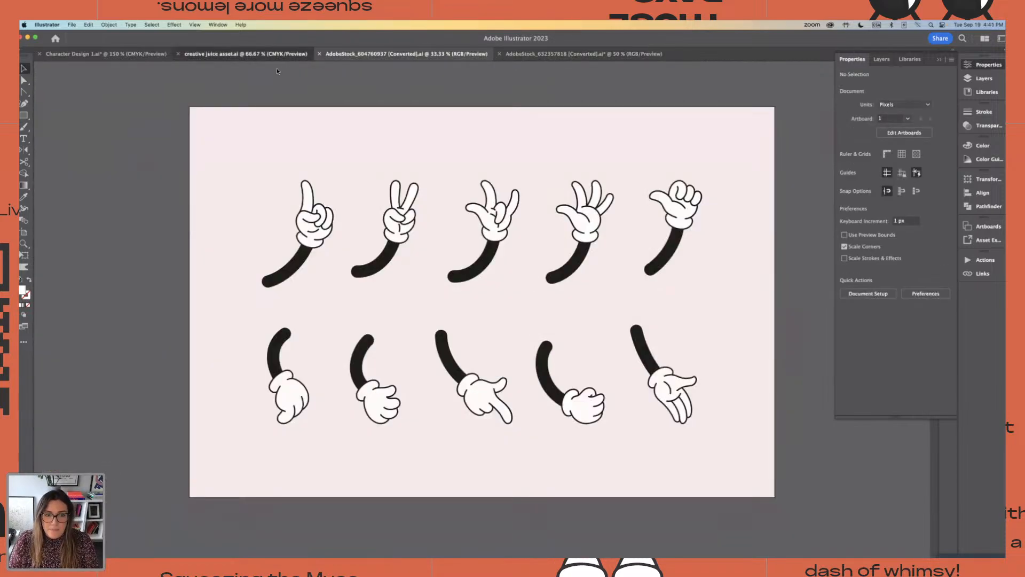
{"action": "left_click", "coordinate": [277, 54]}
{"action": "scroll", "coordinate": [326, 113], "scroll_direction": "left", "scroll_amount": 3}
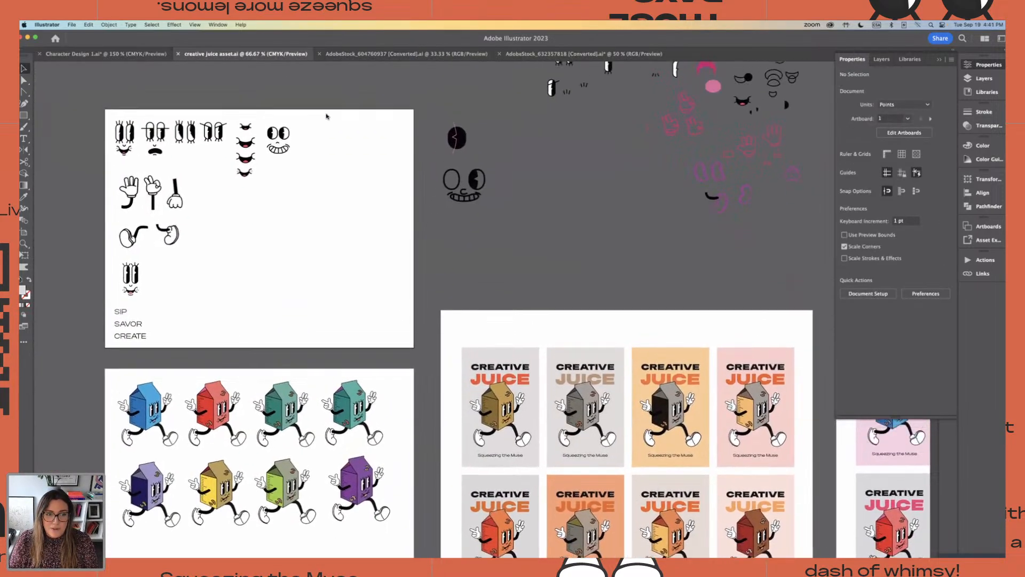
Examine the glove hands, arms and shoe legs on the first artboard of the creative juice asset document
{"action": "scroll", "coordinate": [326, 116], "scroll_direction": "left", "scroll_amount": 4}
{"action": "scroll", "coordinate": [326, 116], "scroll_direction": "down", "scroll_amount": 2}
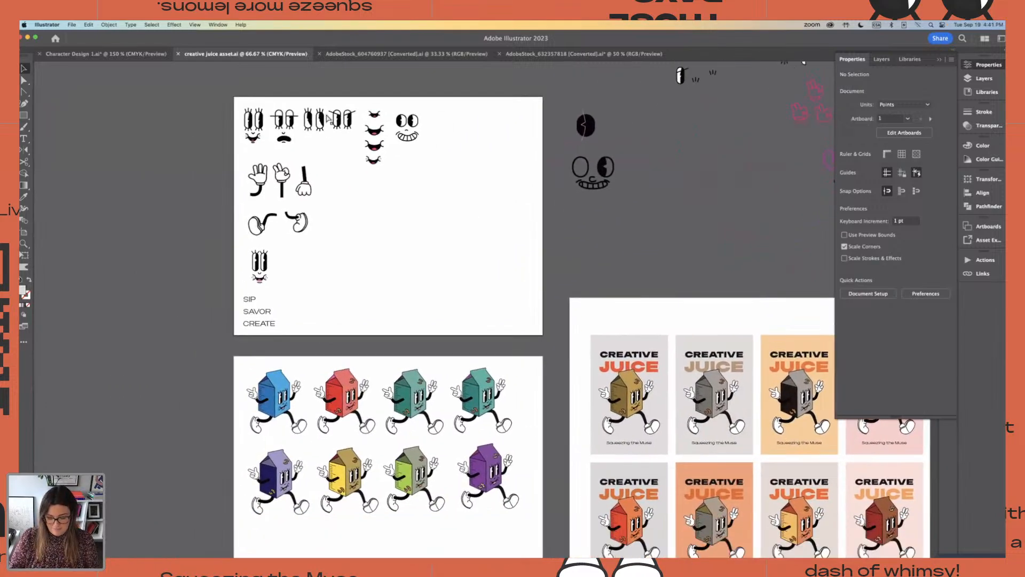
{"action": "key", "text": "super+equal"}
{"action": "key", "text": "super+equal"}
{"action": "left_click_drag", "start_coordinate": [371, 183], "coordinate": [622, 343]}
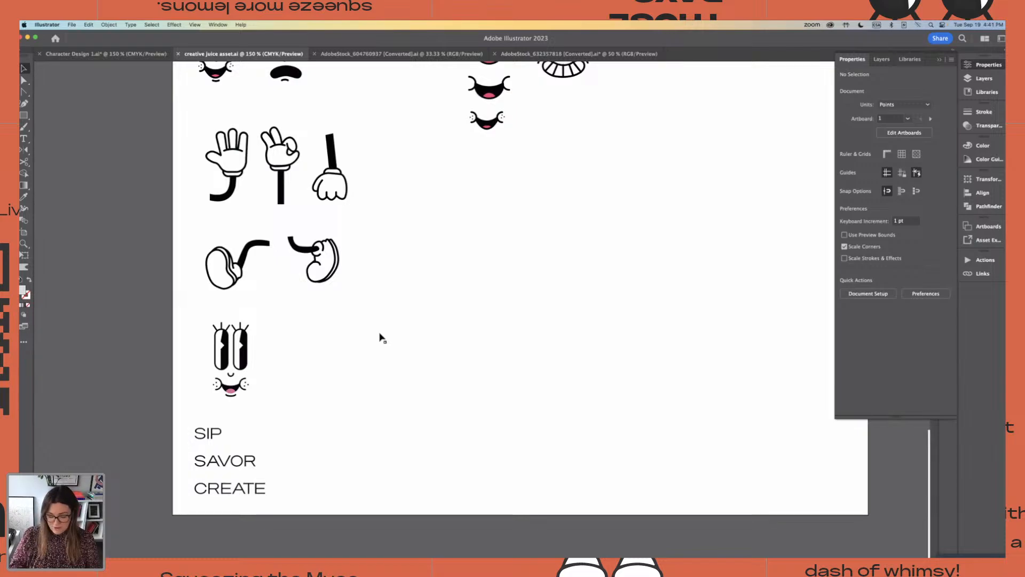
{"action": "key", "text": "super+minus"}
{"action": "key", "text": "super+minus"}
{"action": "key", "text": "super+minus"}
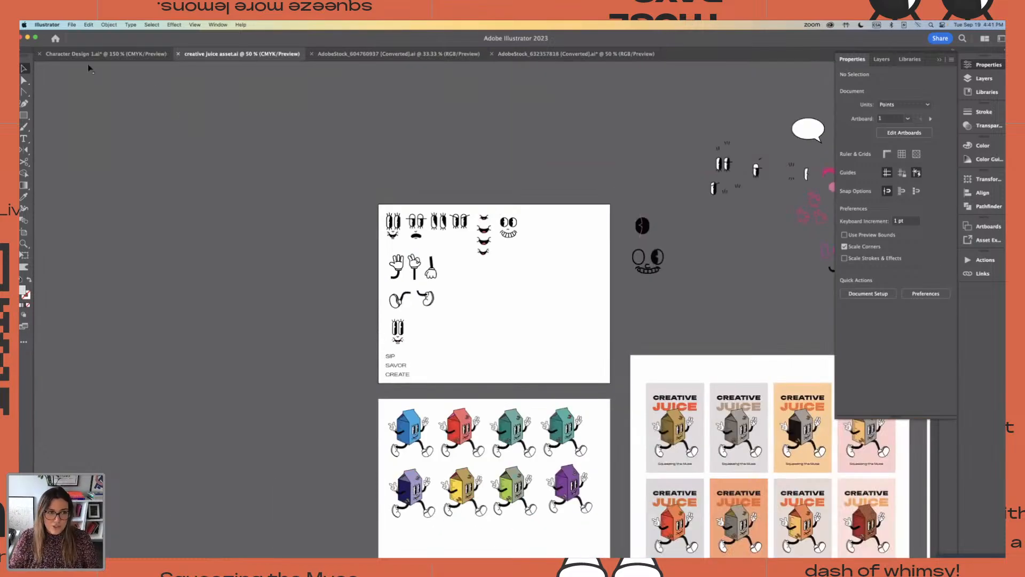
Return to the Character Design document and move the column of five colour swatches away from the carton, below the pink carton outline
{"action": "left_click", "coordinate": [91, 54]}
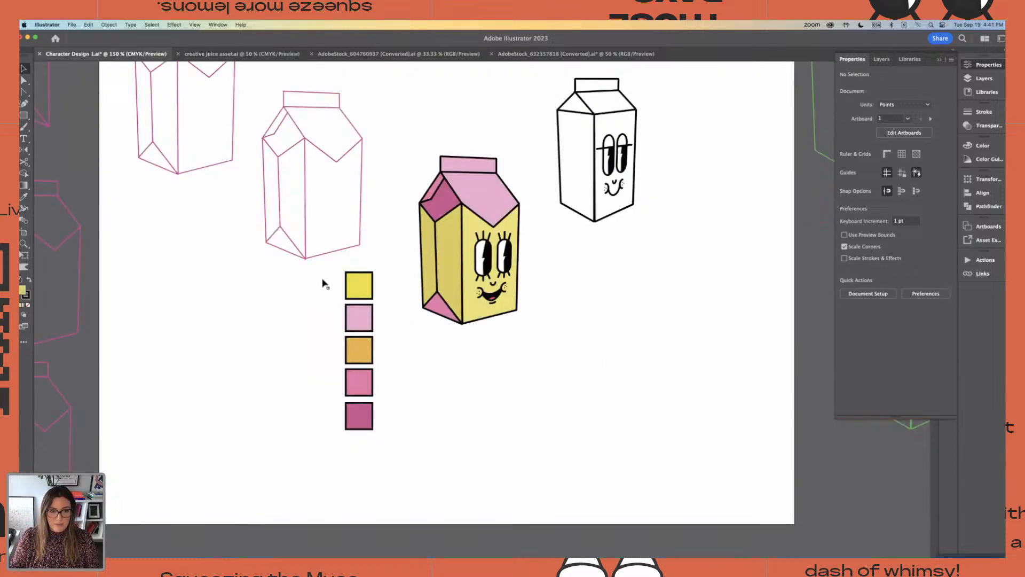
{"action": "left_click_drag", "start_coordinate": [324, 282], "coordinate": [380, 408]}
{"action": "left_click_drag", "start_coordinate": [357, 319], "coordinate": [284, 329]}
{"action": "left_click", "coordinate": [392, 357]}
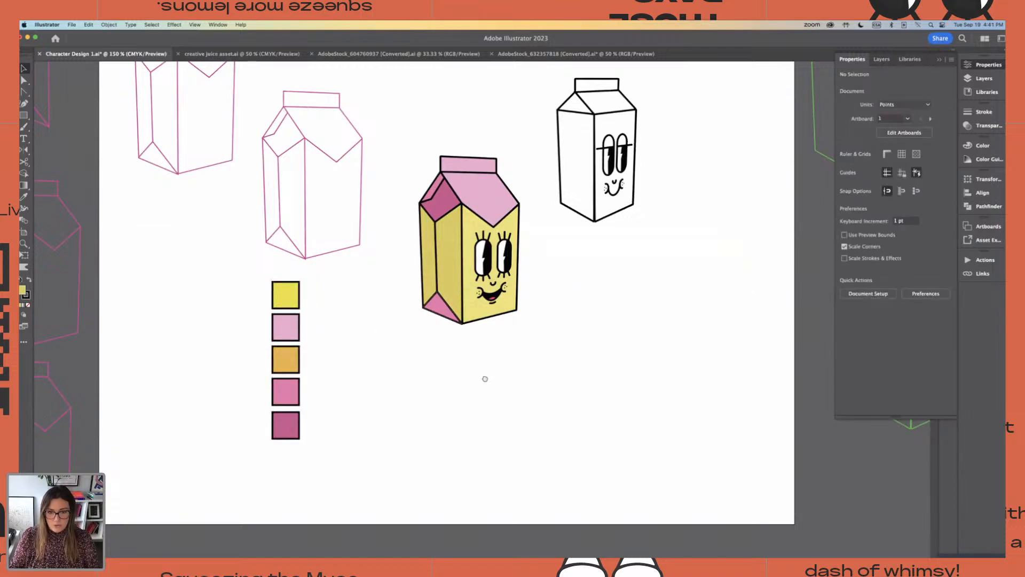
{"action": "mouse_move", "coordinate": [486, 377]}
{"action": "left_mouse_down"}
{"action": "mouse_move", "coordinate": [547, 437]}
{"action": "mouse_move", "coordinate": [448, 398]}
{"action": "mouse_move", "coordinate": [489, 392]}
{"action": "left_mouse_up"}
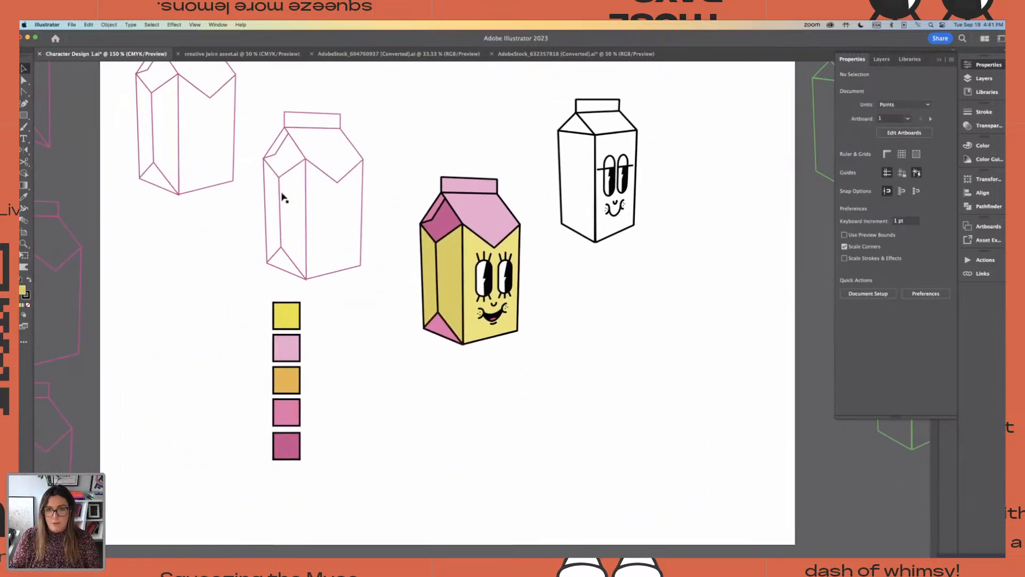
Open the AdobeStock_604760937 document and ungroup the set of ten arms so each one is separate
{"action": "left_click", "coordinate": [528, 54]}
{"action": "left_click", "coordinate": [396, 54]}
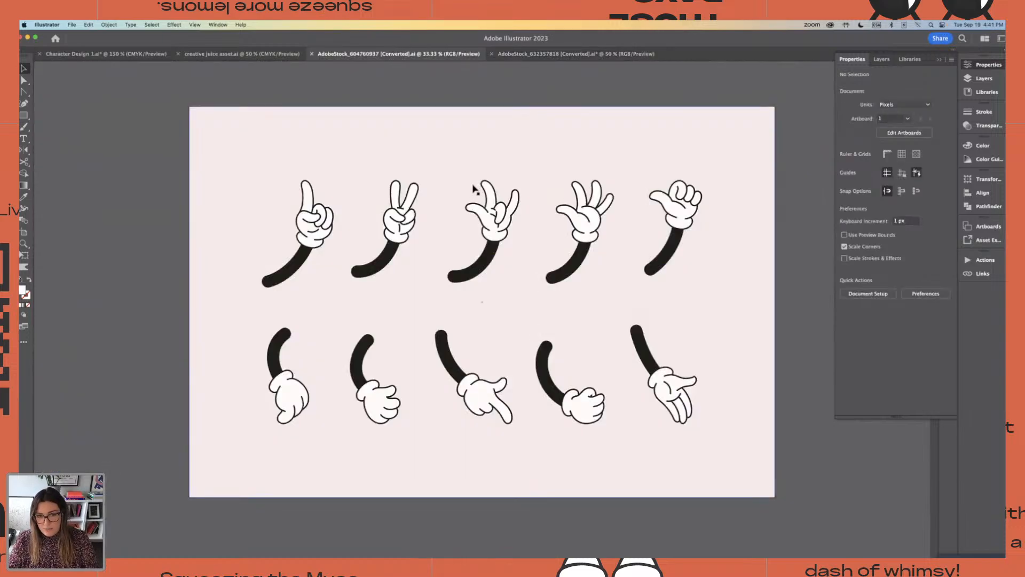
{"action": "left_click", "coordinate": [486, 209]}
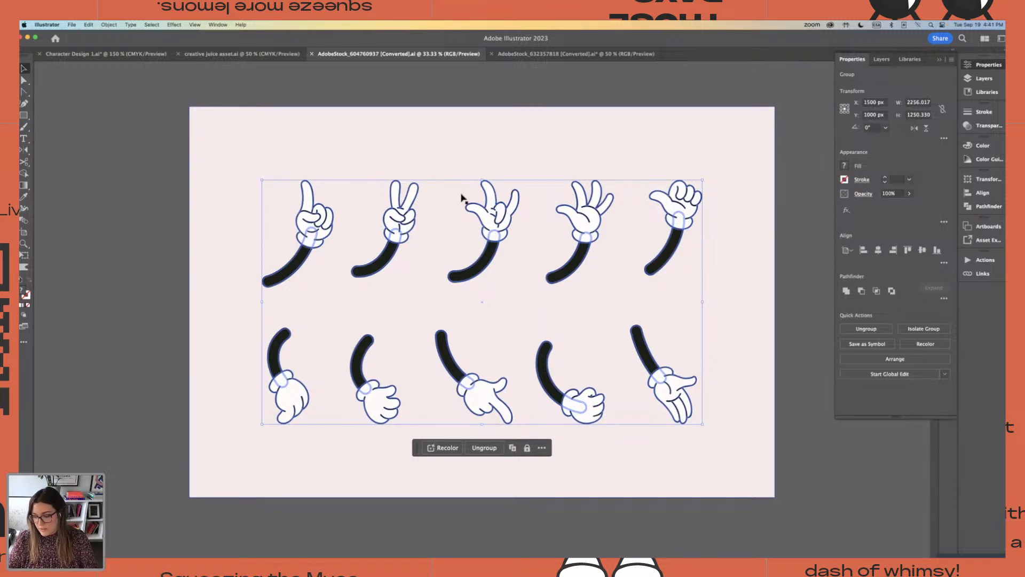
{"action": "key", "text": "super+shift+g"}
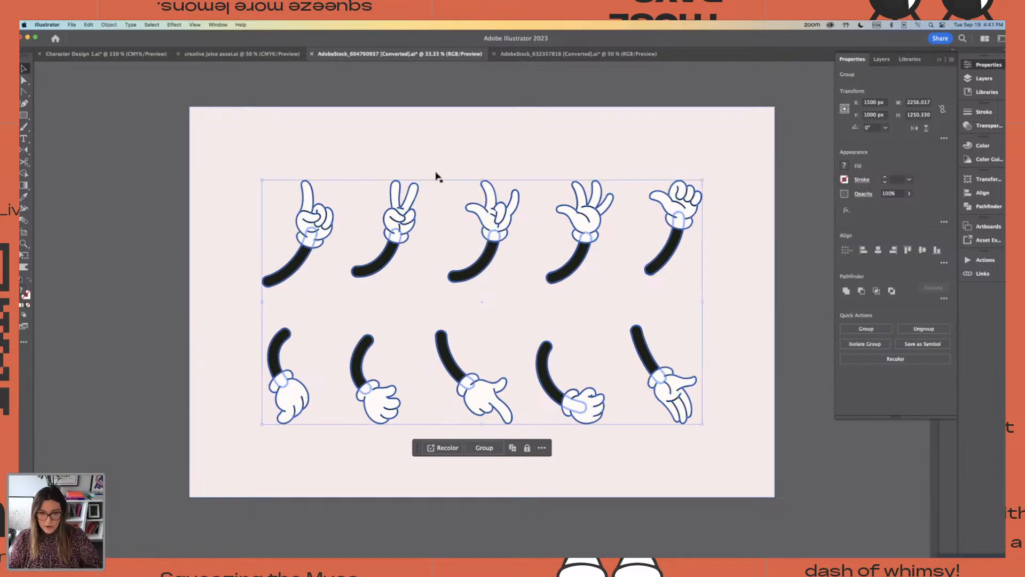
{"action": "left_click", "coordinate": [403, 97]}
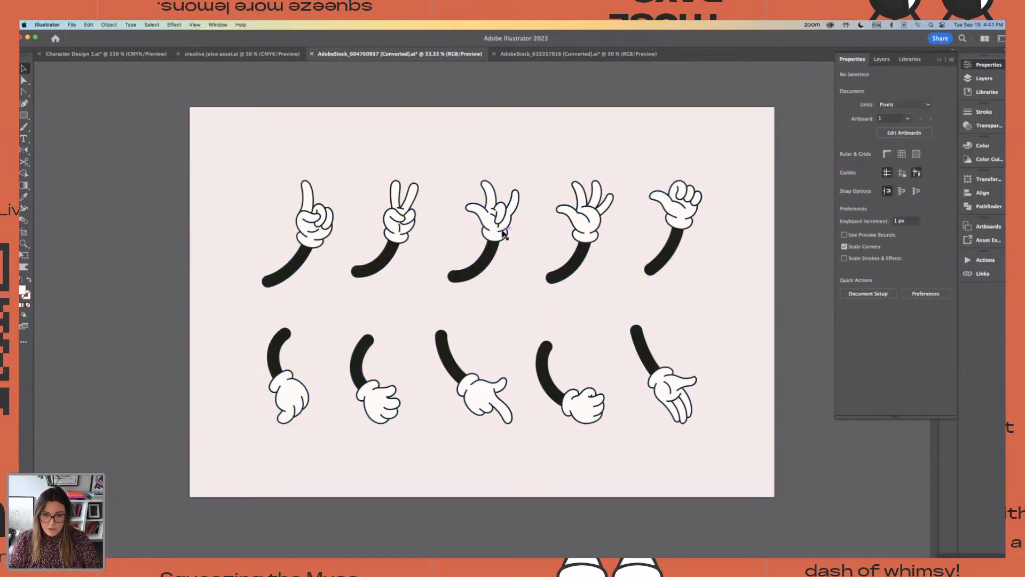
Copy the second arm of the lower row, sleeve and hand together, and paste it into the Character Design document
{"action": "left_click", "coordinate": [494, 216]}
{"action": "scroll", "coordinate": [497, 220], "scroll_direction": "right", "scroll_amount": 1}
{"action": "scroll", "coordinate": [496, 220], "scroll_direction": "down", "scroll_amount": 1}
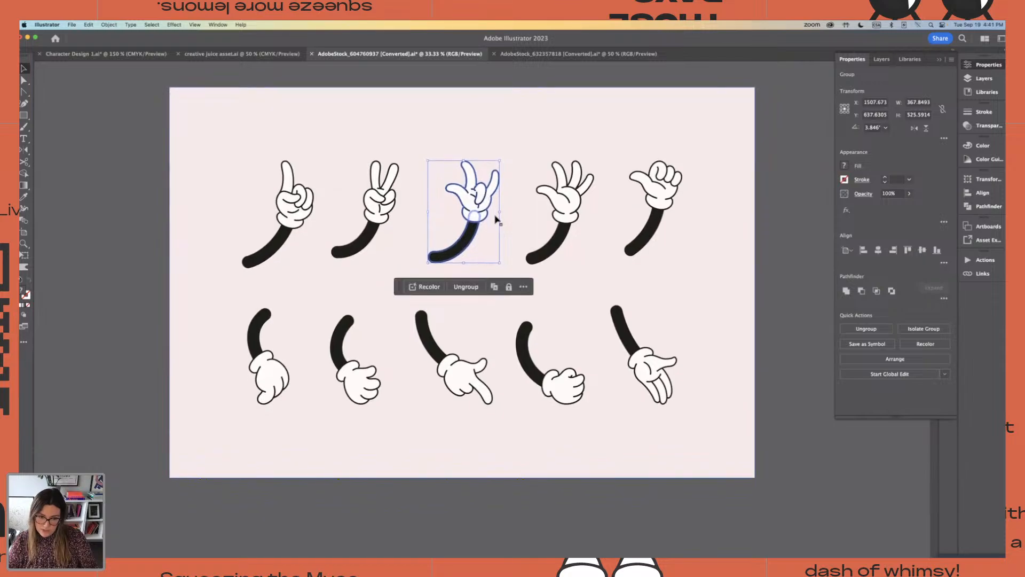
{"action": "scroll", "coordinate": [496, 220], "scroll_direction": "down", "scroll_amount": 2}
{"action": "left_click", "coordinate": [370, 343]}
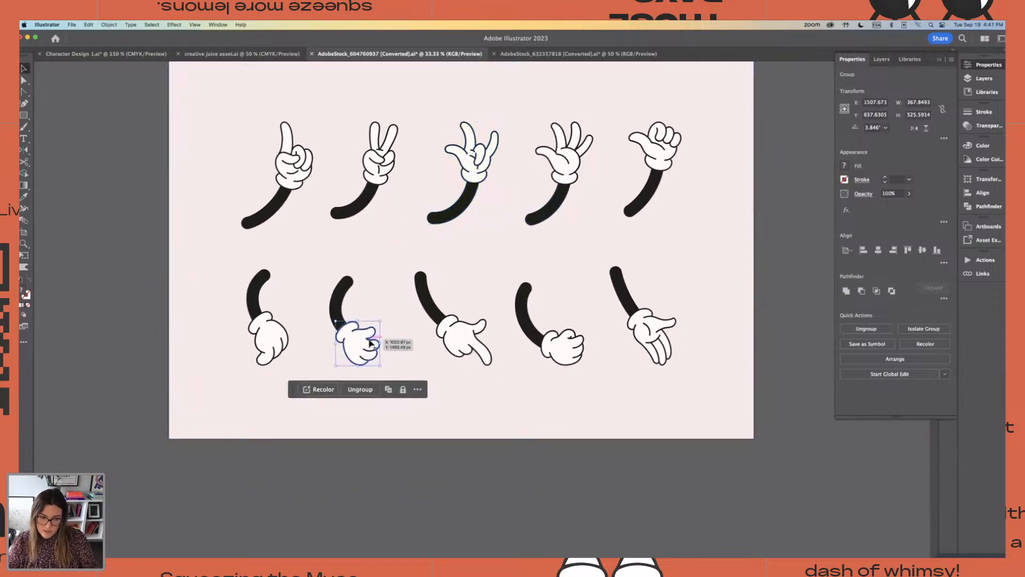
{"action": "left_click", "coordinate": [315, 275]}
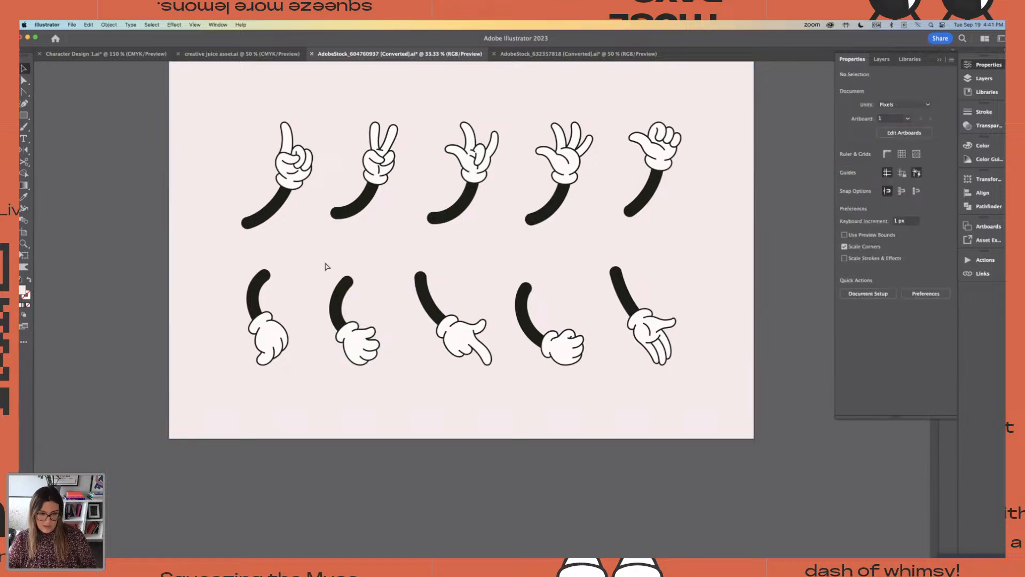
{"action": "left_click", "coordinate": [362, 371]}
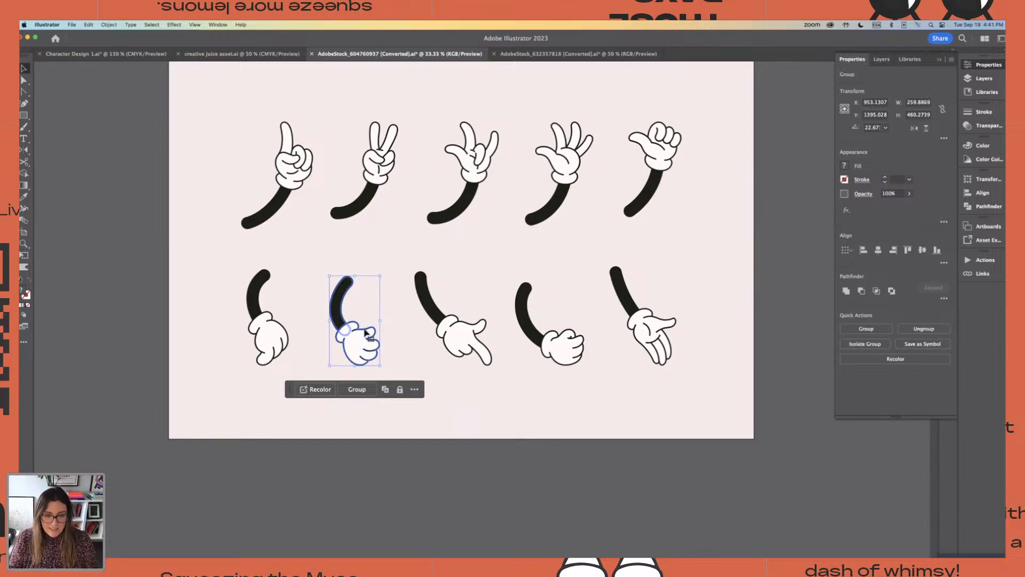
{"action": "left_click", "coordinate": [412, 262]}
{"action": "left_click", "coordinate": [143, 55]}
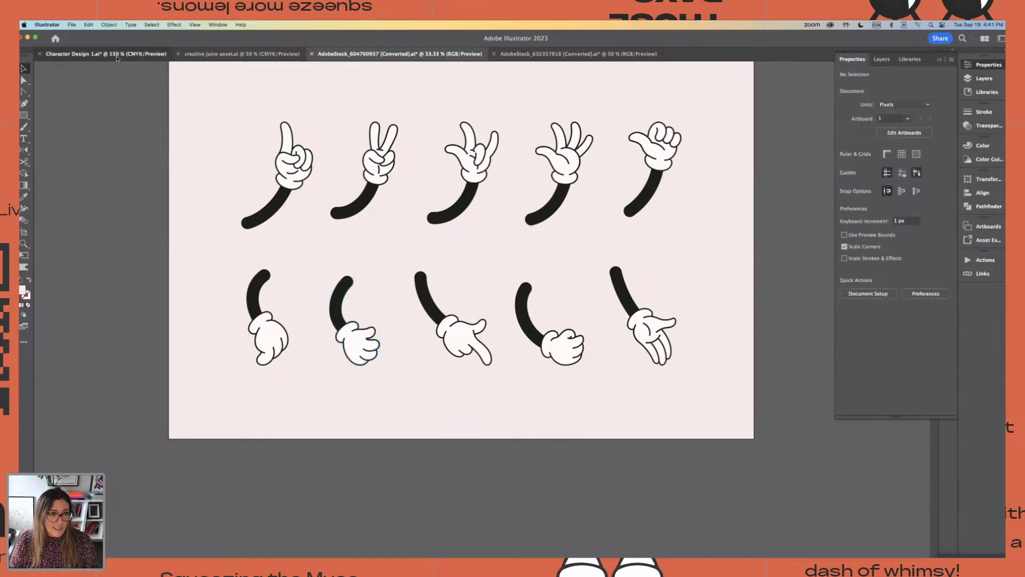
{"action": "key", "text": "super+v"}
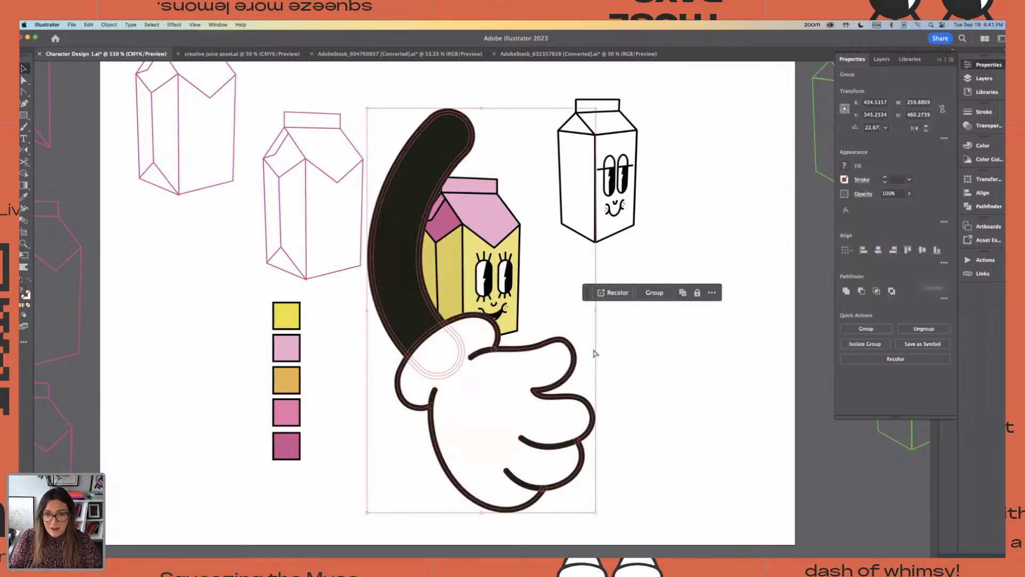
Scale the pasted arm down in proportion to suit the yellow carton and leave it below the carton
{"action": "key", "text": "super+minus"}
{"action": "key", "text": "super+minus"}
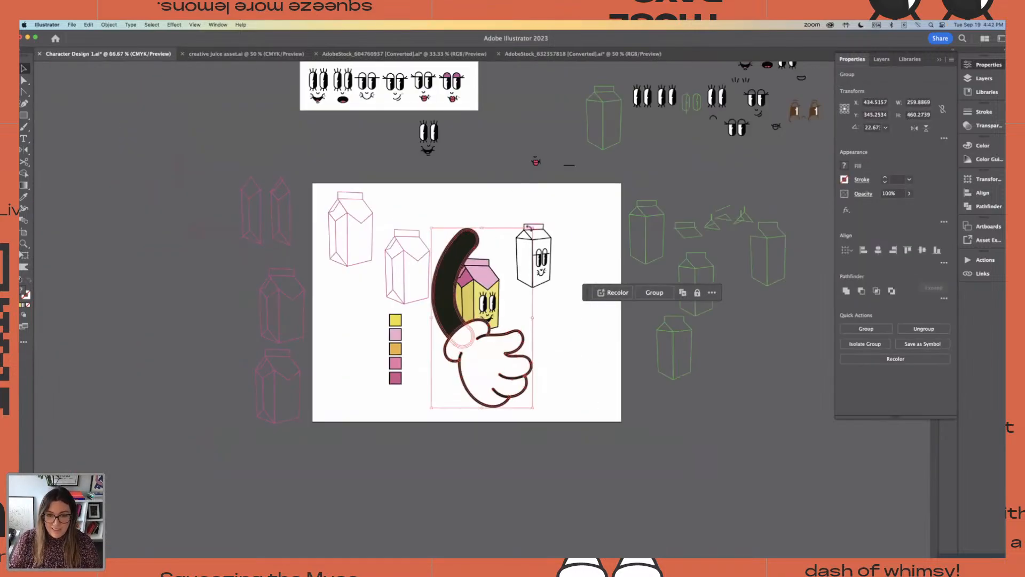
{"action": "left_click_drag", "start_coordinate": [532, 228], "coordinate": [462, 354]}
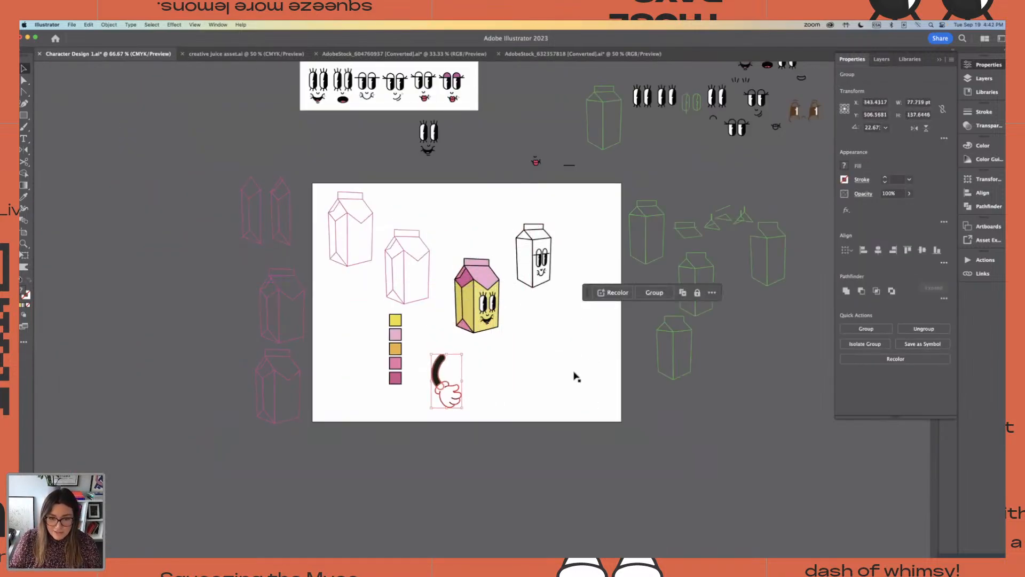
{"action": "left_click_drag", "start_coordinate": [462, 396], "coordinate": [462, 366]}
{"action": "key", "text": "super+equal"}
{"action": "key", "text": "super+equal"}
{"action": "left_click_drag", "start_coordinate": [442, 255], "coordinate": [459, 281]}
{"action": "left_click", "coordinate": [430, 245]}
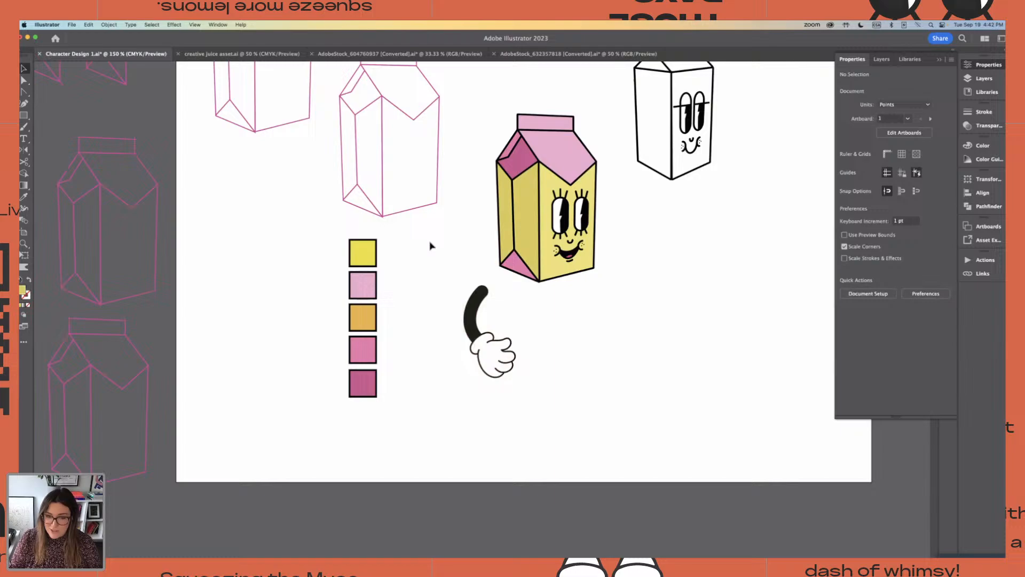
Place the arm over the yellow carton's side panel and compare its line thickness with the carton's outlines
{"action": "left_click", "coordinate": [487, 357]}
{"action": "left_click_drag", "start_coordinate": [487, 356], "coordinate": [537, 286]}
{"action": "left_click", "coordinate": [492, 324]}
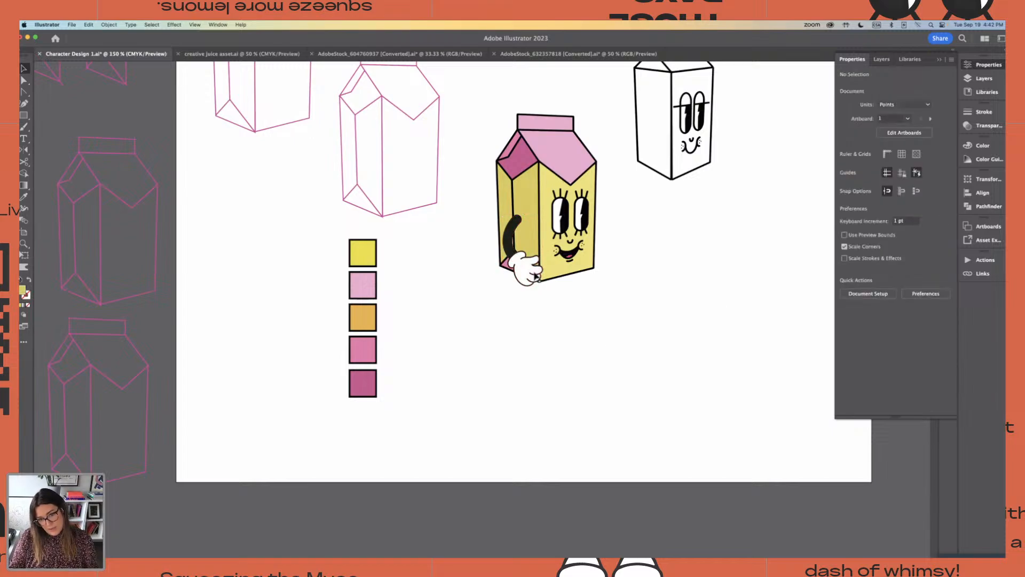
{"action": "key", "text": "super+equal"}
{"action": "key", "text": "super+equal"}
{"action": "key", "text": "super+equal"}
{"action": "key", "text": "super+equal"}
{"action": "scroll", "coordinate": [599, 254], "scroll_direction": "up", "scroll_amount": 5}
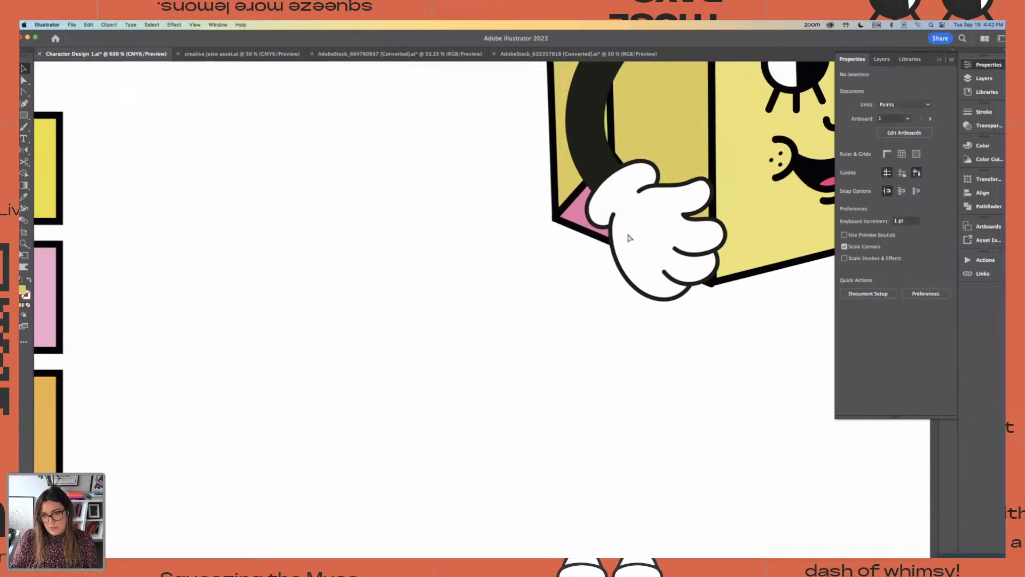
{"action": "left_click", "coordinate": [696, 251]}
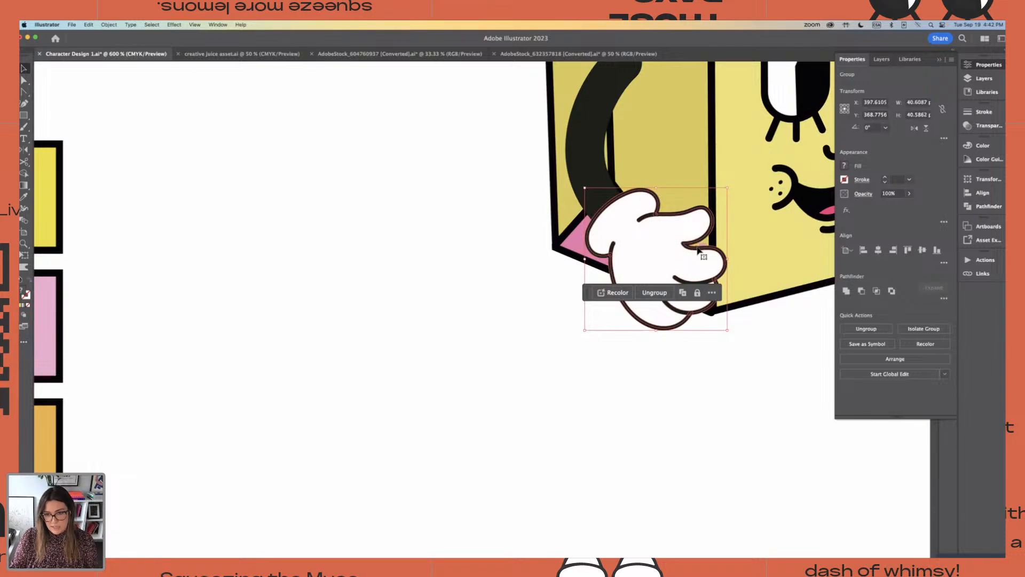
{"action": "key", "text": "super+minus"}
{"action": "key", "text": "super+minus"}
{"action": "left_click", "coordinate": [376, 190]}
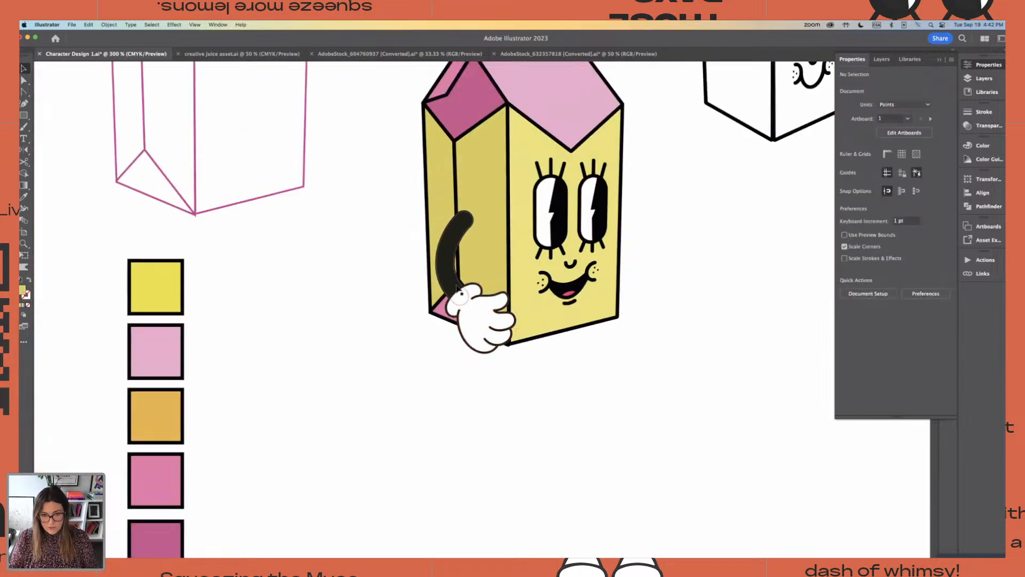
{"action": "left_click", "coordinate": [463, 293]}
{"action": "left_click_drag", "start_coordinate": [455, 279], "coordinate": [311, 387]}
{"action": "key", "text": "super+z"}
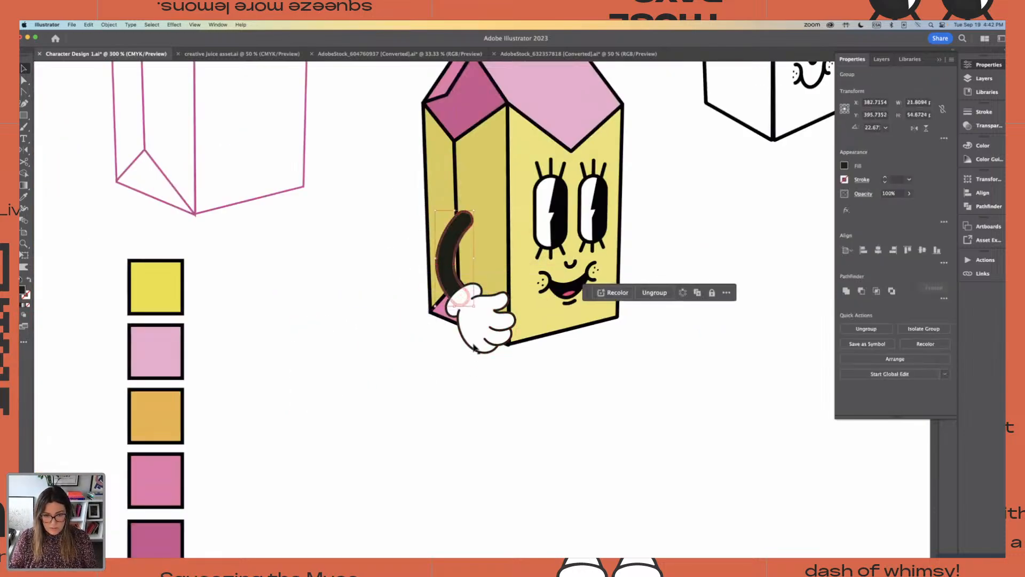
Move the arm and hand off the carton onto empty artboard and place a duplicate beside them
{"action": "left_click_drag", "start_coordinate": [488, 311], "coordinate": [381, 424]}
{"action": "left_click", "coordinate": [308, 327]}
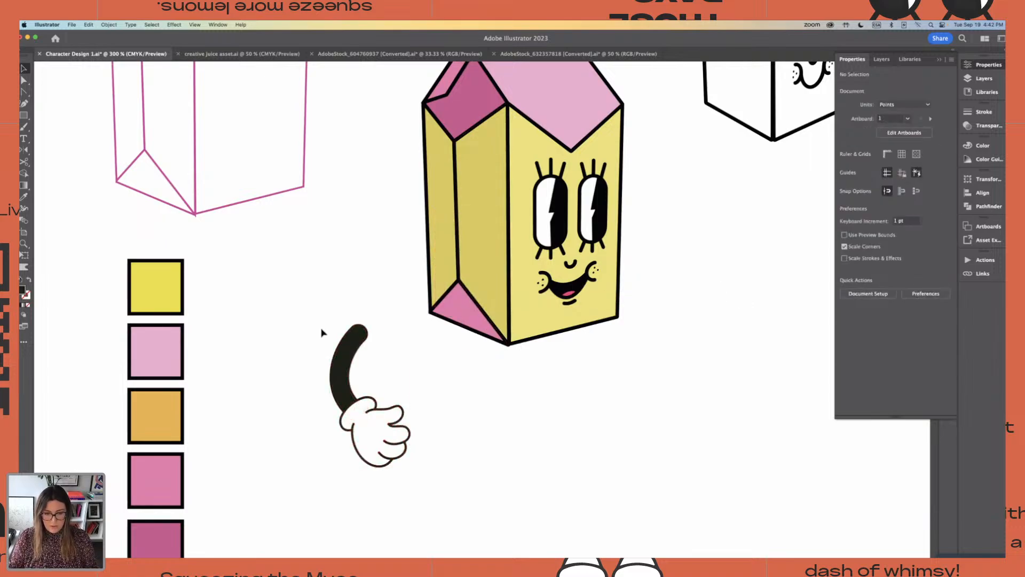
{"action": "mouse_move", "coordinate": [550, 443]}
{"action": "left_mouse_down"}
{"action": "mouse_move", "coordinate": [547, 313]}
{"action": "mouse_move", "coordinate": [559, 314]}
{"action": "left_mouse_up"}
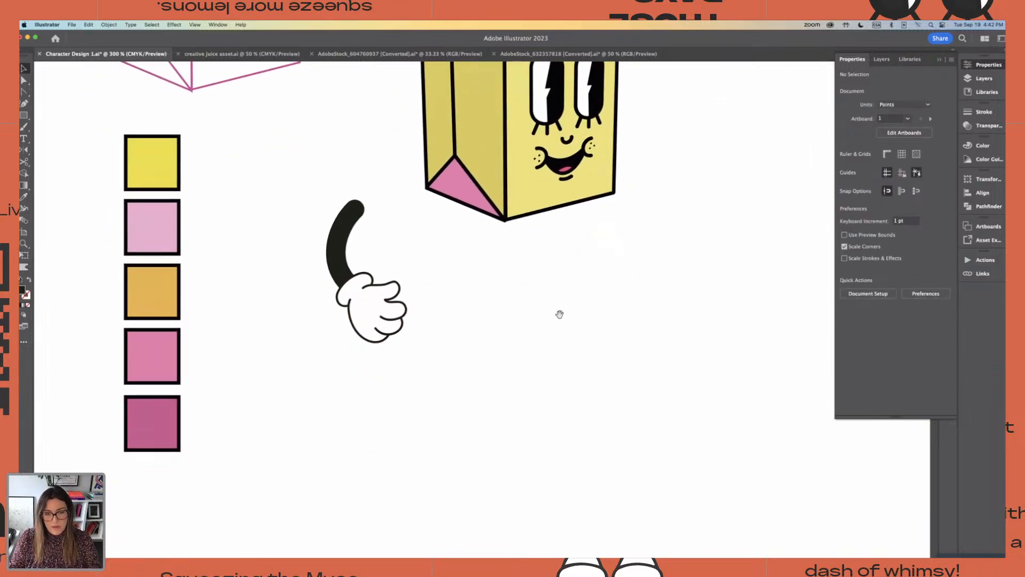
{"action": "left_click", "coordinate": [400, 319]}
{"action": "left_click_drag", "start_coordinate": [400, 319], "coordinate": [526, 376]}
{"action": "left_click", "coordinate": [561, 345]}
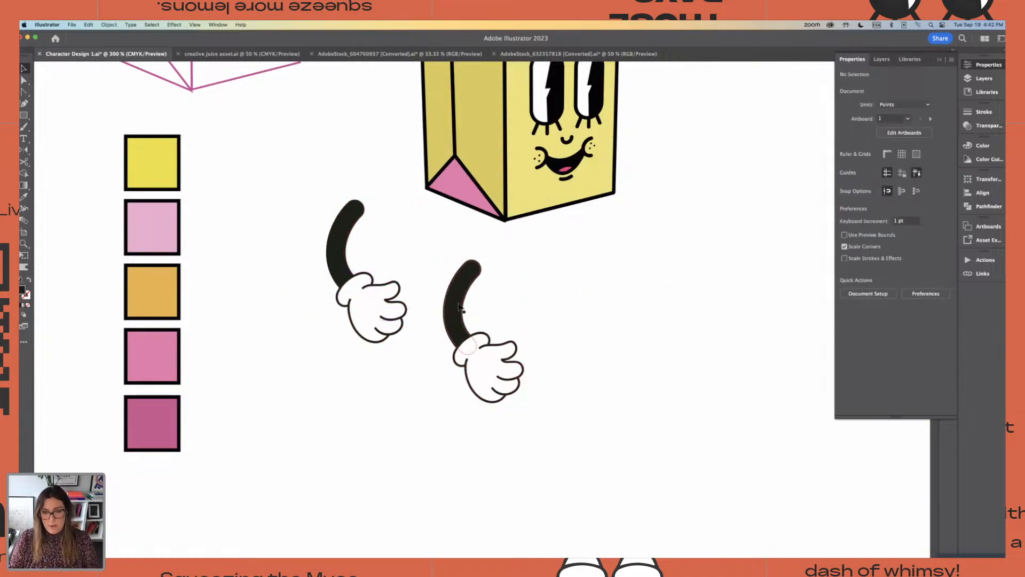
Pull the duplicate's black sleeve away from its hand and unite the sleeve's shapes into a single path
{"action": "left_click_drag", "start_coordinate": [459, 307], "coordinate": [423, 251]}
{"action": "scroll", "coordinate": [443, 262], "scroll_direction": "up", "scroll_amount": 5}
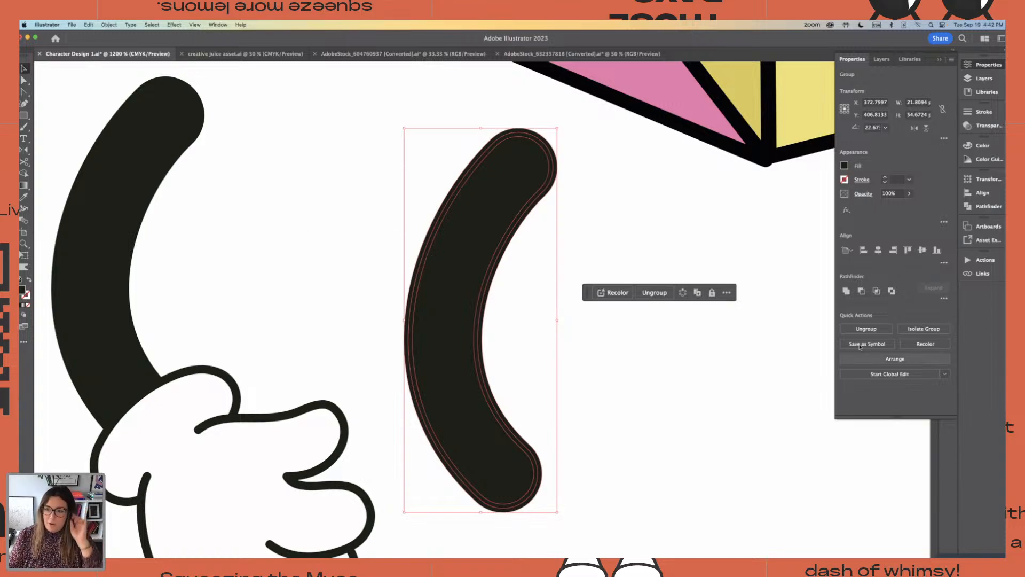
{"action": "left_click", "coordinate": [846, 291]}
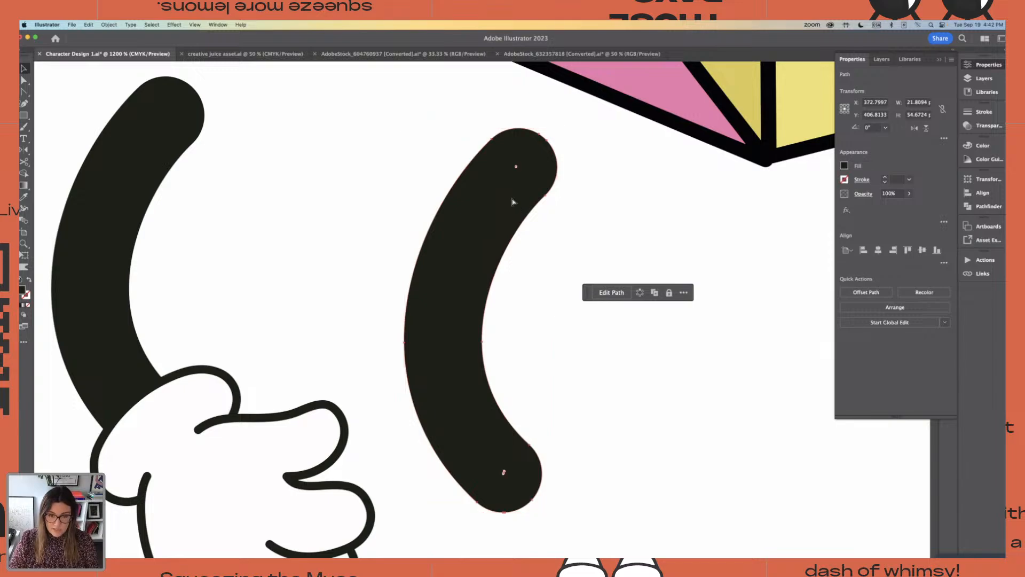
Unite all shapes of the duplicated hand into one solid silhouette
{"action": "key", "text": "super+minus"}
{"action": "key", "text": "super+minus"}
{"action": "left_click_drag", "start_coordinate": [660, 407], "coordinate": [622, 282]}
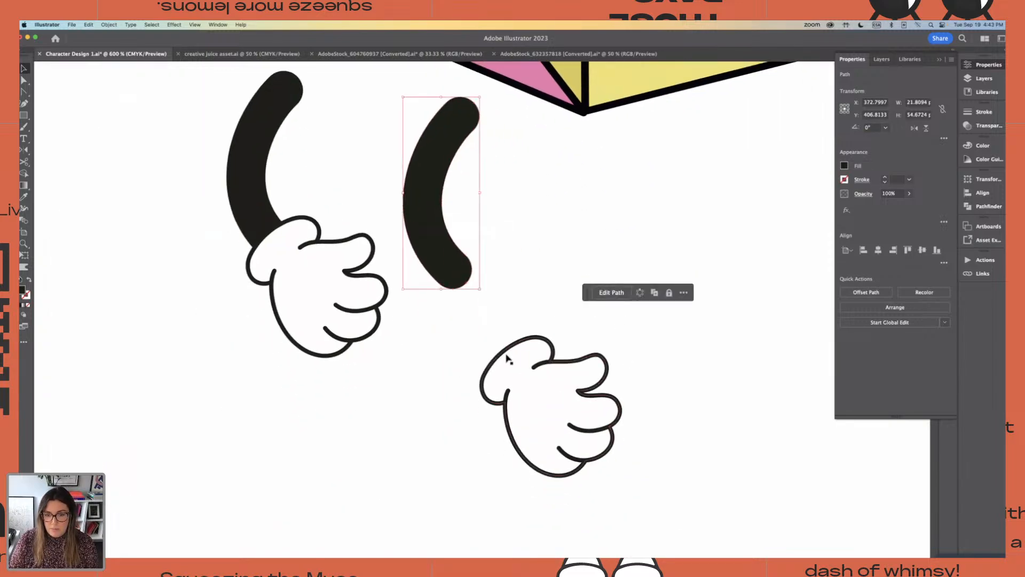
{"action": "left_click_drag", "start_coordinate": [483, 343], "coordinate": [627, 483]}
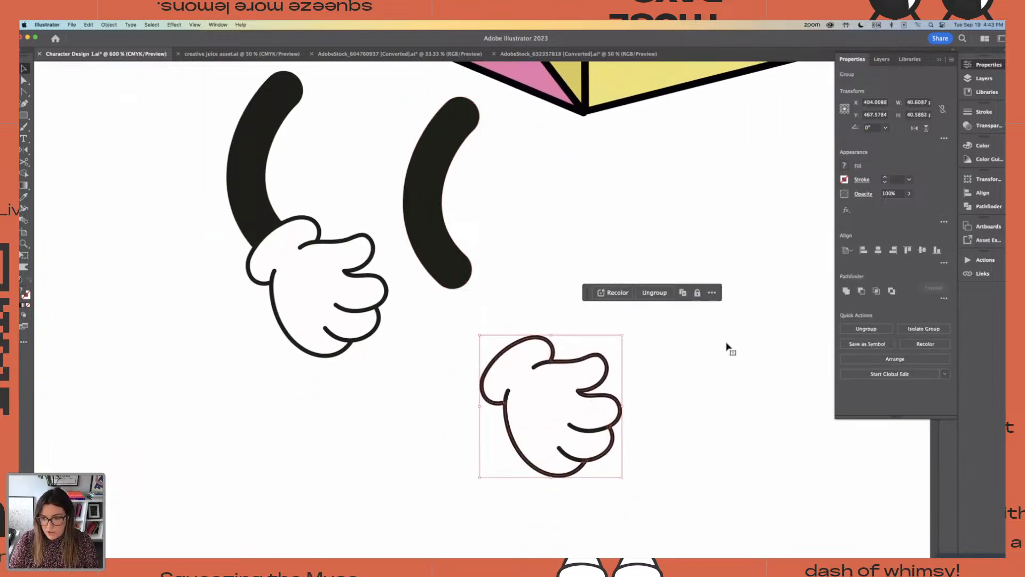
{"action": "left_click", "coordinate": [846, 291]}
{"action": "left_click", "coordinate": [729, 373]}
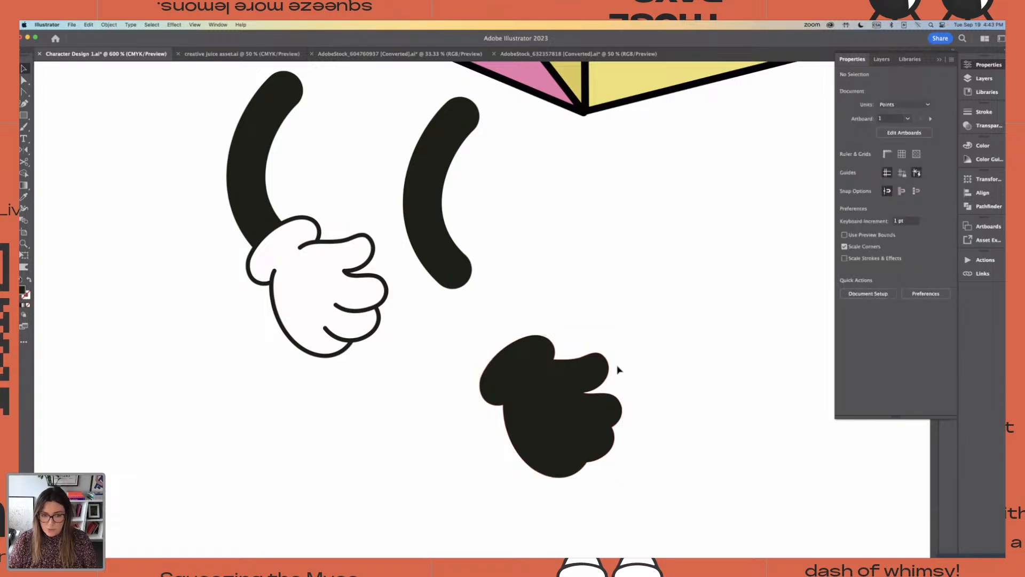
Apply the white fill and 2 px black stroke sampled from the yellow carton's eye to the hand silhouette
{"action": "left_click", "coordinate": [548, 382]}
{"action": "scroll", "coordinate": [556, 382], "scroll_direction": "up", "scroll_amount": 3}
{"action": "key", "text": "super+minus"}
{"action": "key", "text": "super+minus"}
{"action": "key", "text": "super+minus"}
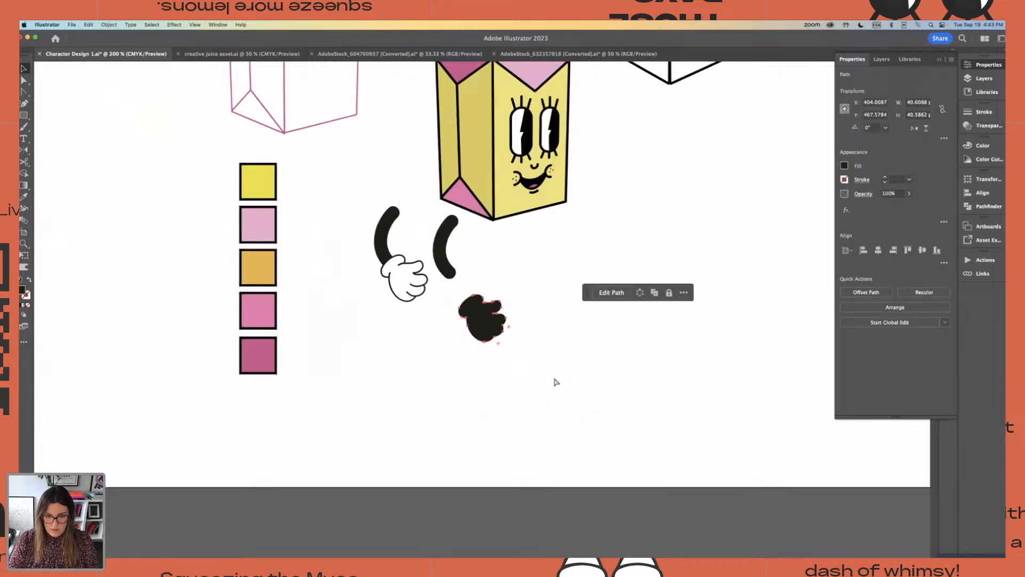
{"action": "scroll", "coordinate": [556, 382], "scroll_direction": "up", "scroll_amount": 5}
{"action": "key", "text": "i"}
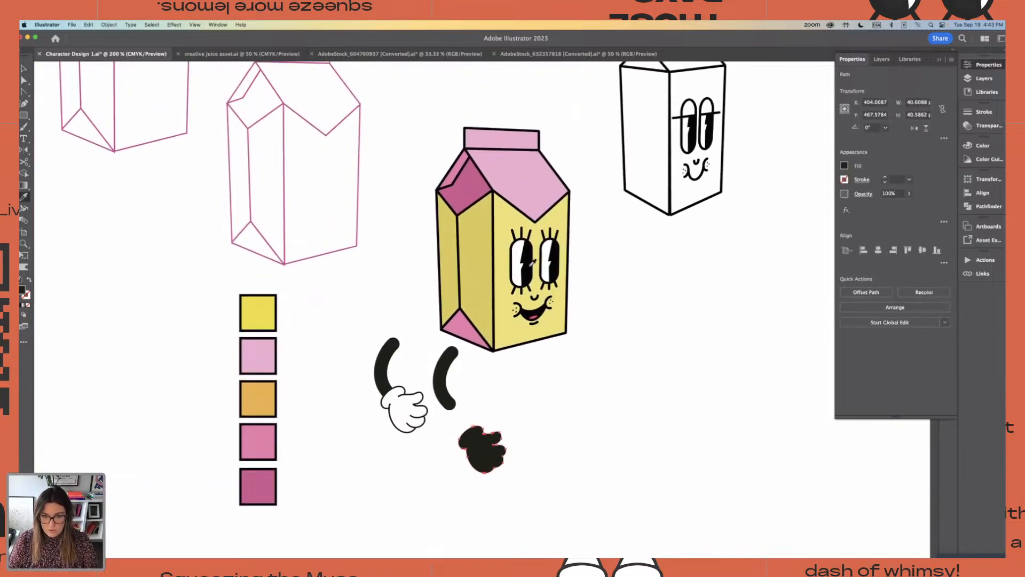
{"action": "left_click", "coordinate": [519, 248]}
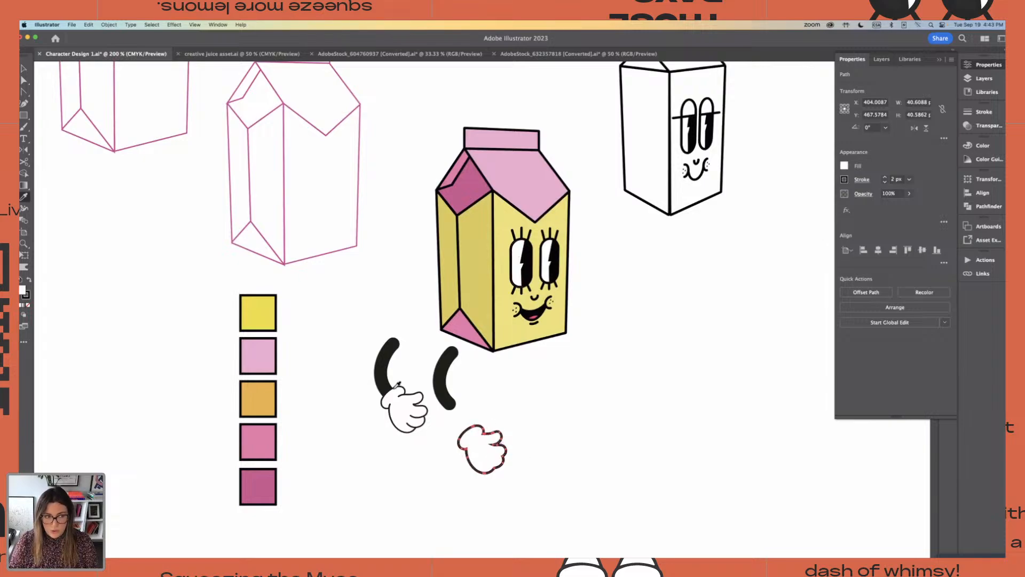
Draw a short curved crease with the Pen tool where the palm's outer edge meets the cuff of the hand silhouette
{"action": "key", "text": "v"}
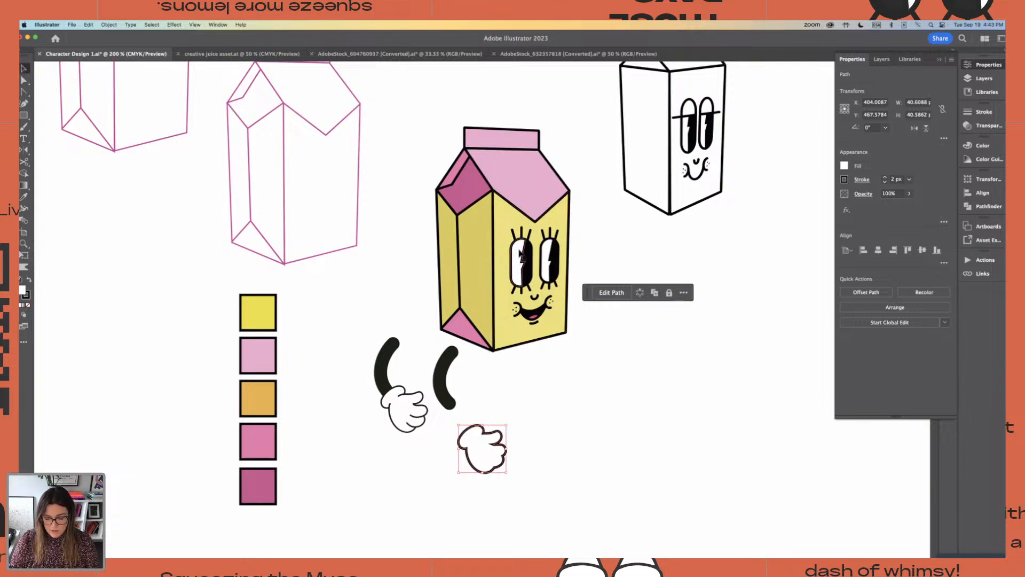
{"action": "key", "text": "super+equal"}
{"action": "scroll", "coordinate": [522, 235], "scroll_direction": "down", "scroll_amount": 1}
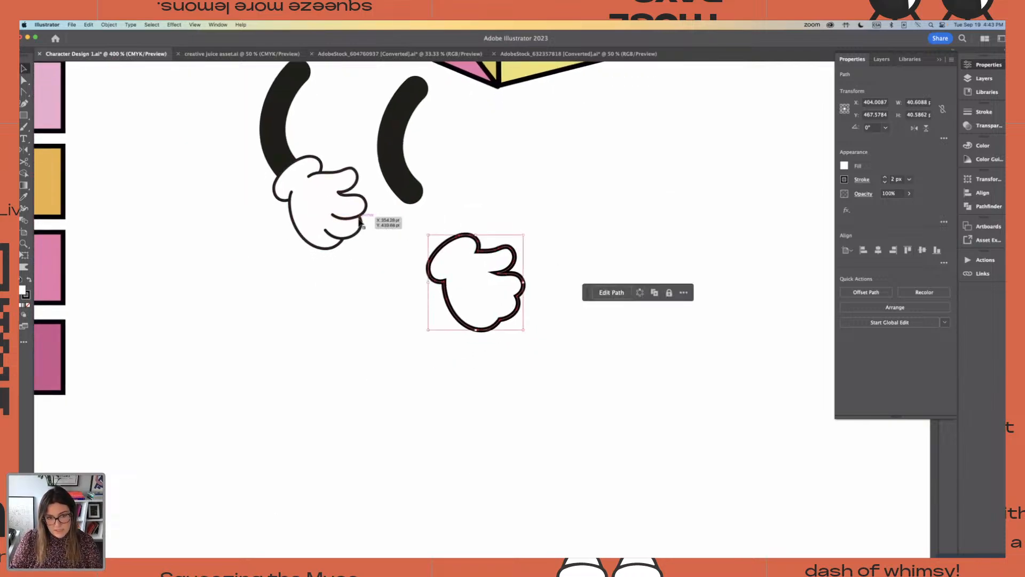
{"action": "left_click", "coordinate": [388, 263]}
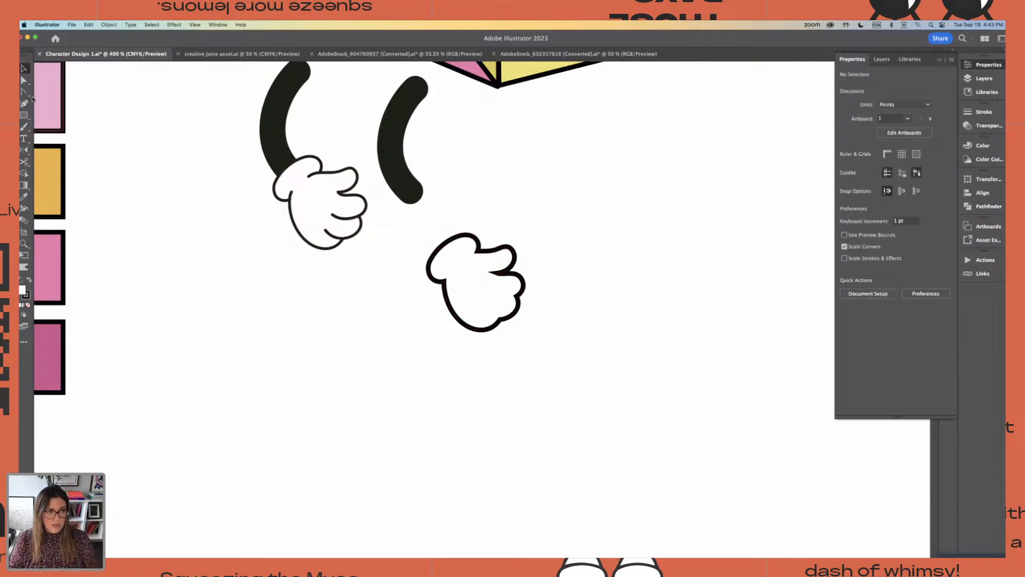
{"action": "left_click", "coordinate": [24, 92]}
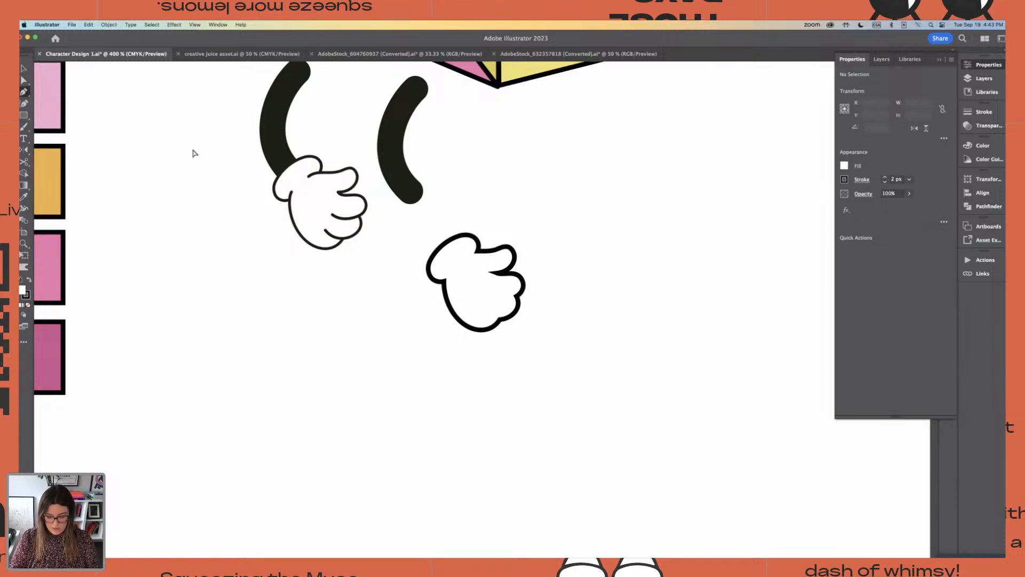
{"action": "key", "text": "super+equal"}
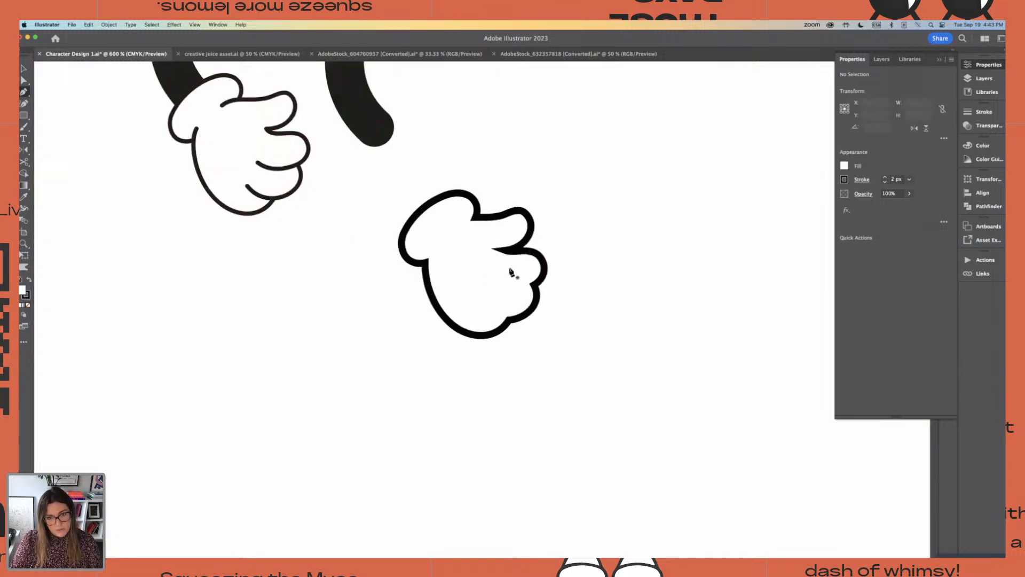
{"action": "left_click_drag", "start_coordinate": [426, 262], "coordinate": [436, 246]}
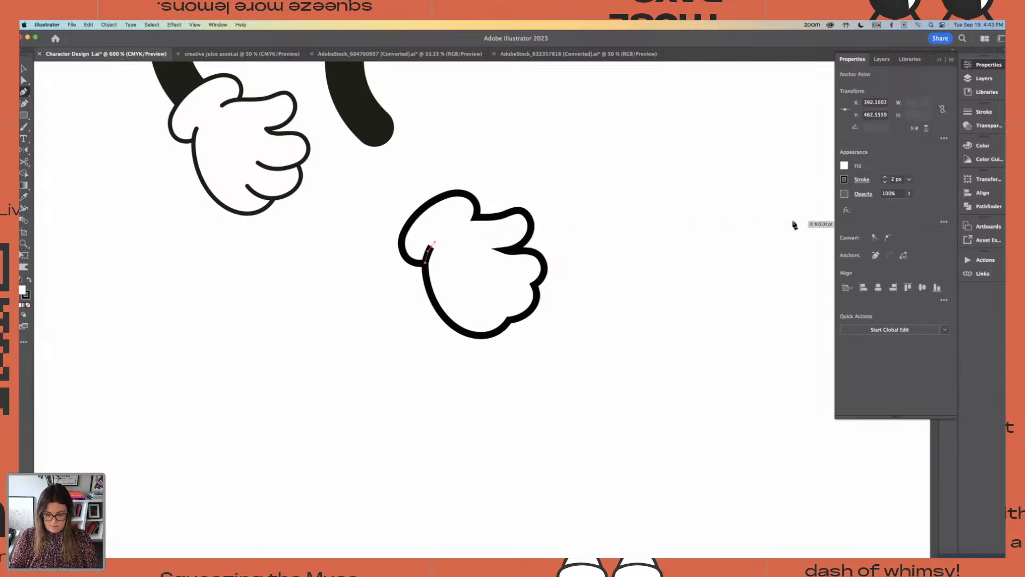
Give the crease no fill and a 2 px black stroke by sampling an eyelash on the yellow carton
{"action": "key", "text": "super+minus"}
{"action": "key", "text": "super+minus"}
{"action": "key", "text": "super+minus"}
{"action": "scroll", "coordinate": [794, 224], "scroll_direction": "left", "scroll_amount": 3}
{"action": "key", "text": "i"}
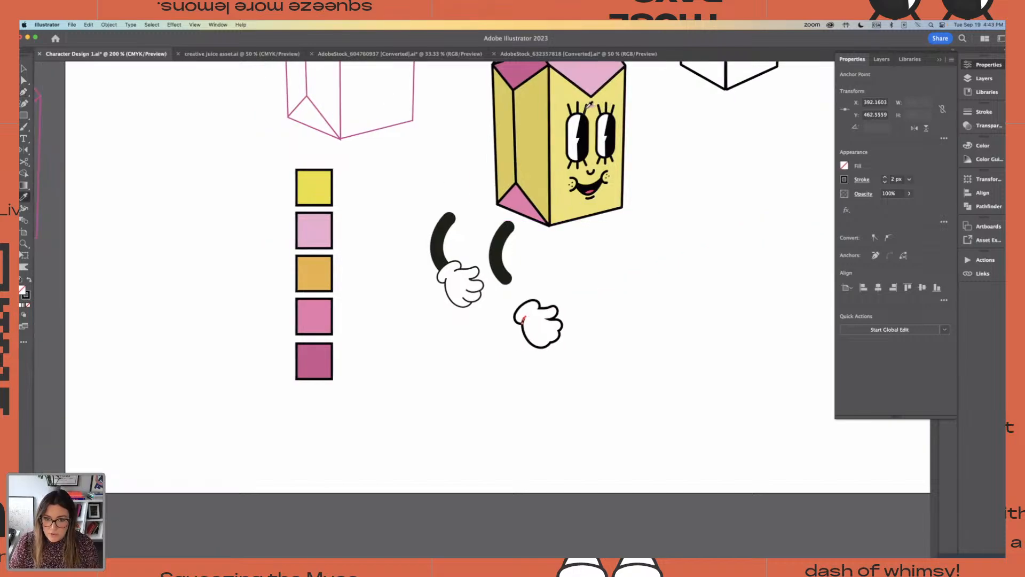
Draw a second short curved crease from the corner between cuff and thumb into the palm
{"action": "key", "text": "super+plus"}
{"action": "key", "text": "super+plus"}
{"action": "key", "text": "super+plus"}
{"action": "key", "text": "super+plus"}
{"action": "key", "text": "super+plus"}
{"action": "key", "text": "super+plus"}
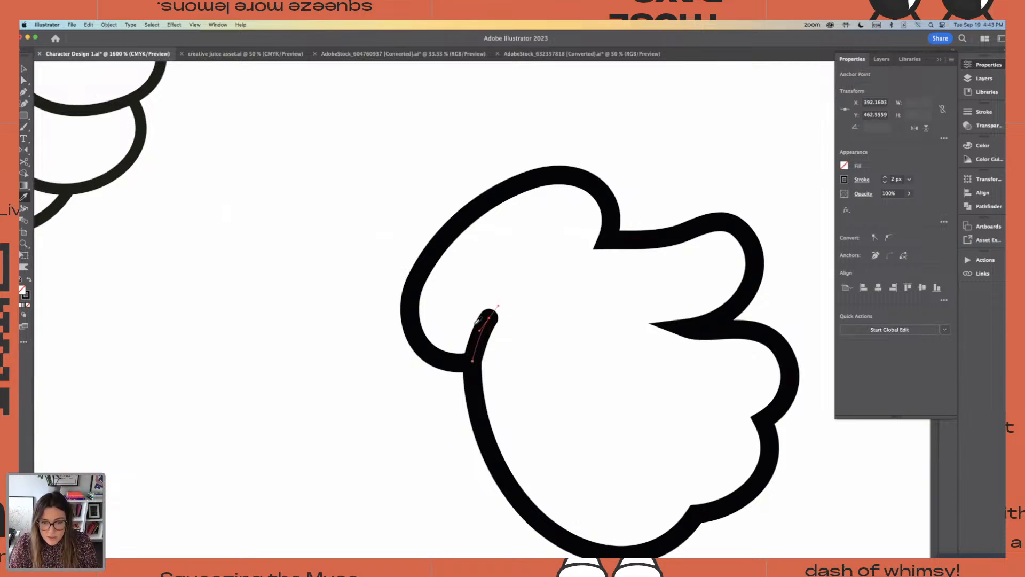
{"action": "left_click", "coordinate": [24, 92]}
{"action": "left_click", "coordinate": [607, 241]}
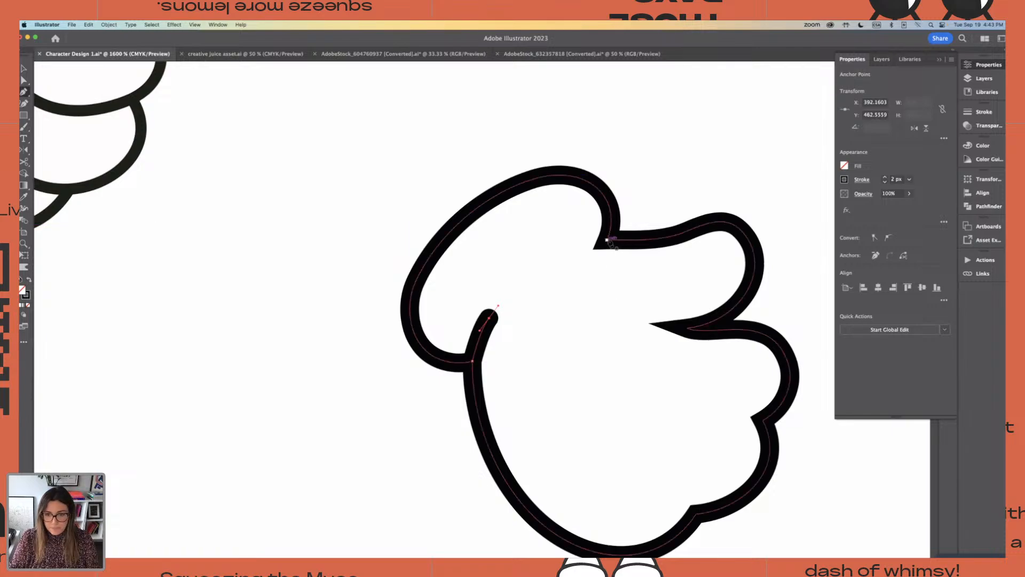
{"action": "left_click_drag", "start_coordinate": [571, 265], "coordinate": [561, 283]}
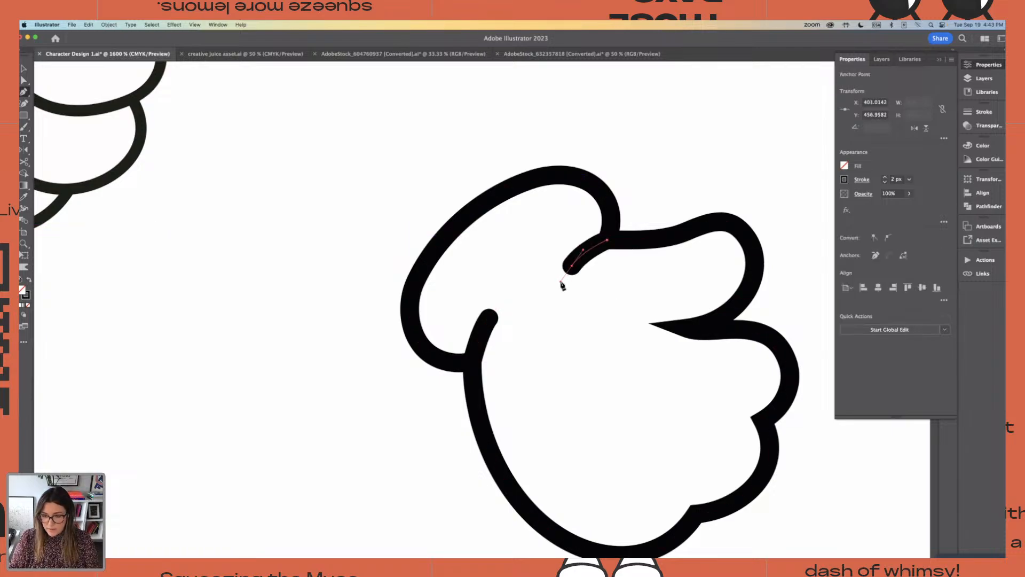
Draw a curved finger line from inside the palm to the notch between the upper two fingers
{"action": "key", "text": "super+minus"}
{"action": "key", "text": "super+minus"}
{"action": "key", "text": "super+minus"}
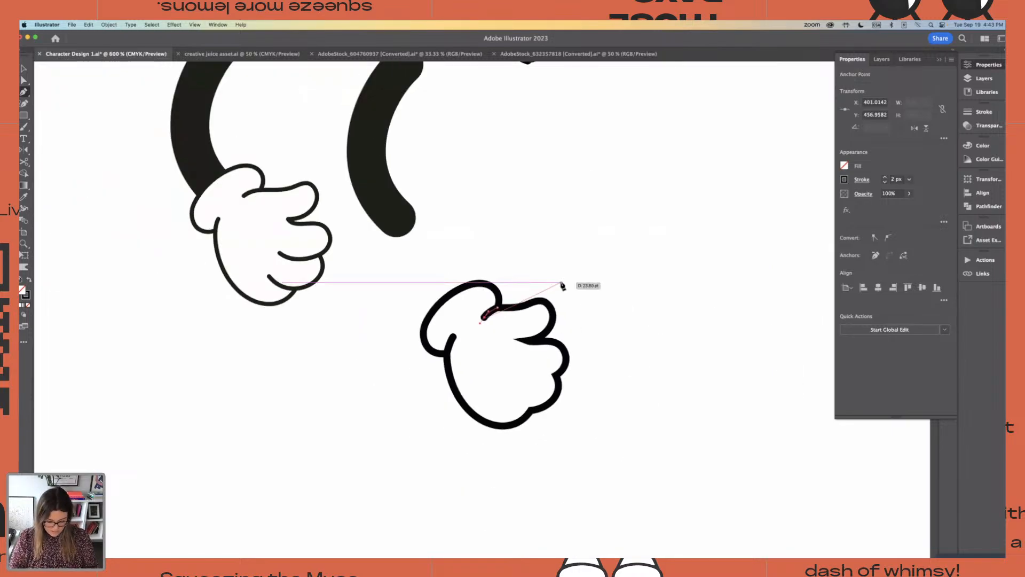
{"action": "scroll", "coordinate": [396, 265], "scroll_direction": "up", "scroll_amount": 3}
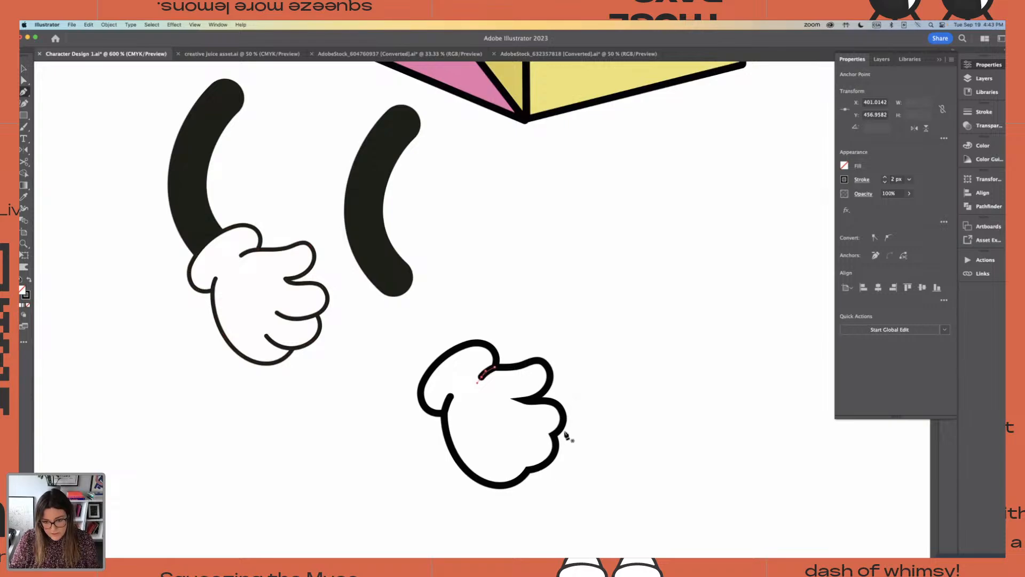
{"action": "key", "text": "super+equal"}
{"action": "key", "text": "super+equal"}
{"action": "key", "text": "super+equal"}
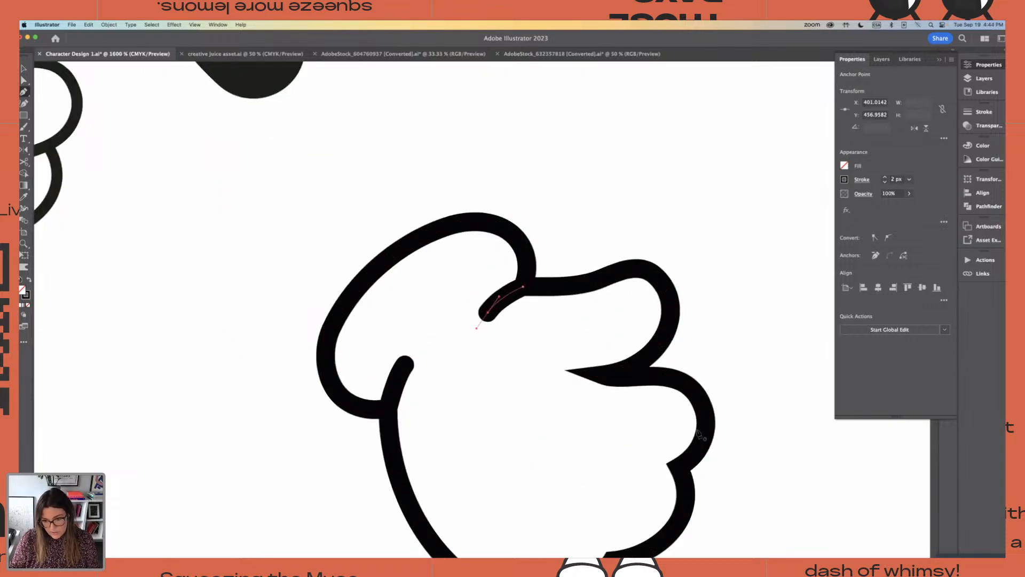
{"action": "left_click", "coordinate": [582, 438]}
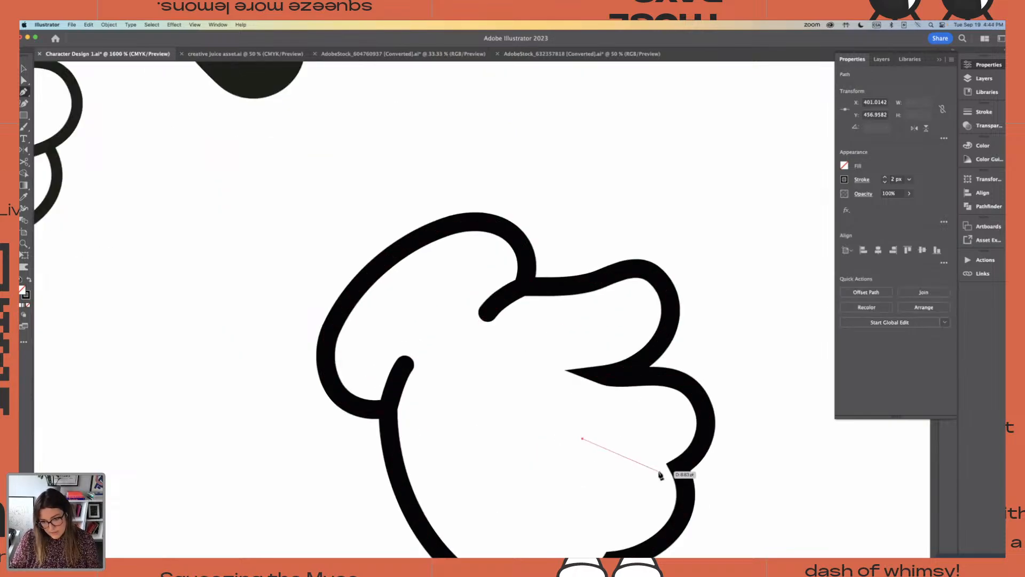
{"action": "left_click_drag", "start_coordinate": [679, 468], "coordinate": [721, 469]}
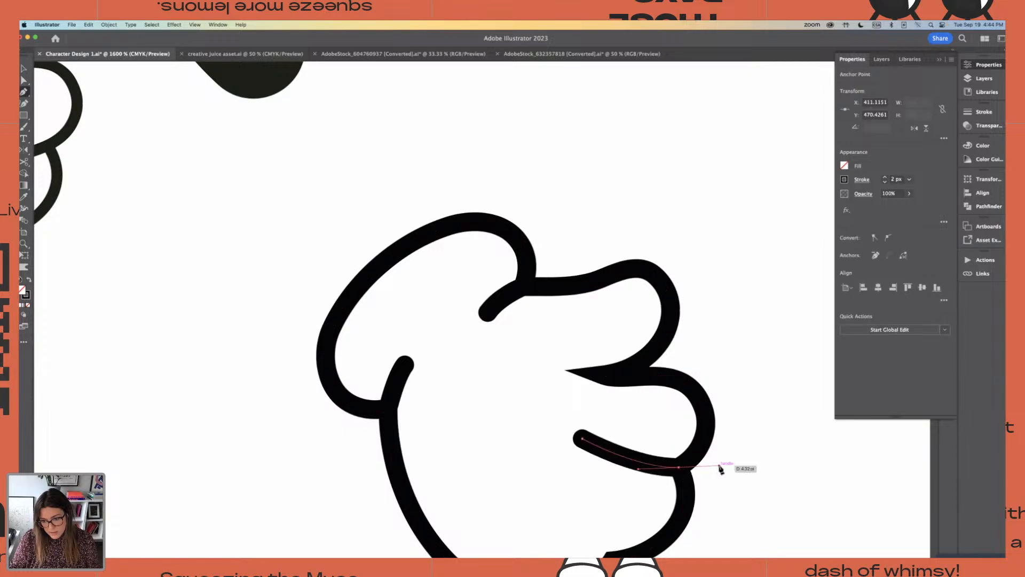
Draw another curved finger line from the palm to the notch beside the lowest finger and deselect it
{"action": "key", "text": "super+minus"}
{"action": "key", "text": "super+minus"}
{"action": "key", "text": "super+minus"}
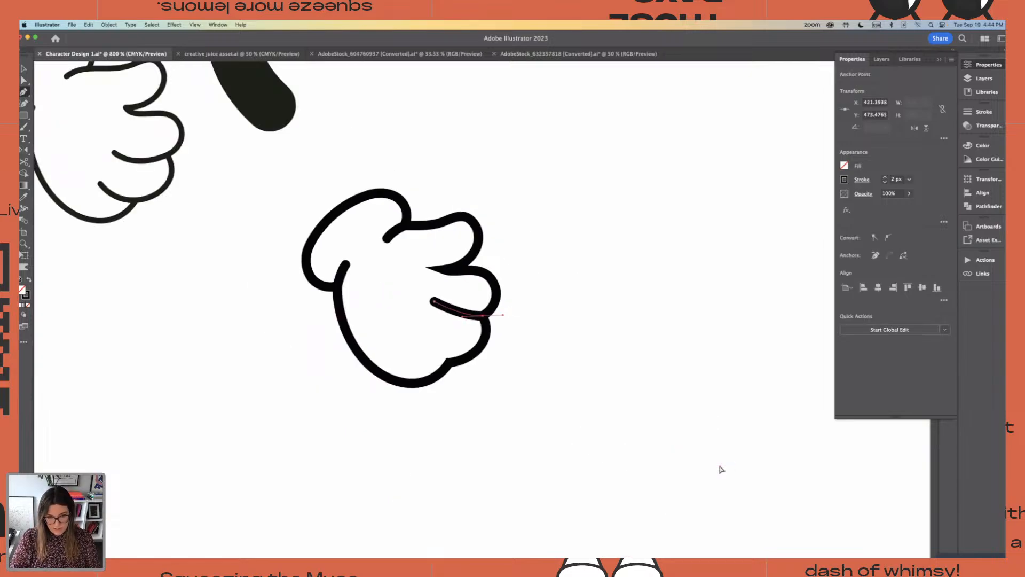
{"action": "left_click_drag", "start_coordinate": [721, 469], "coordinate": [720, 468]}
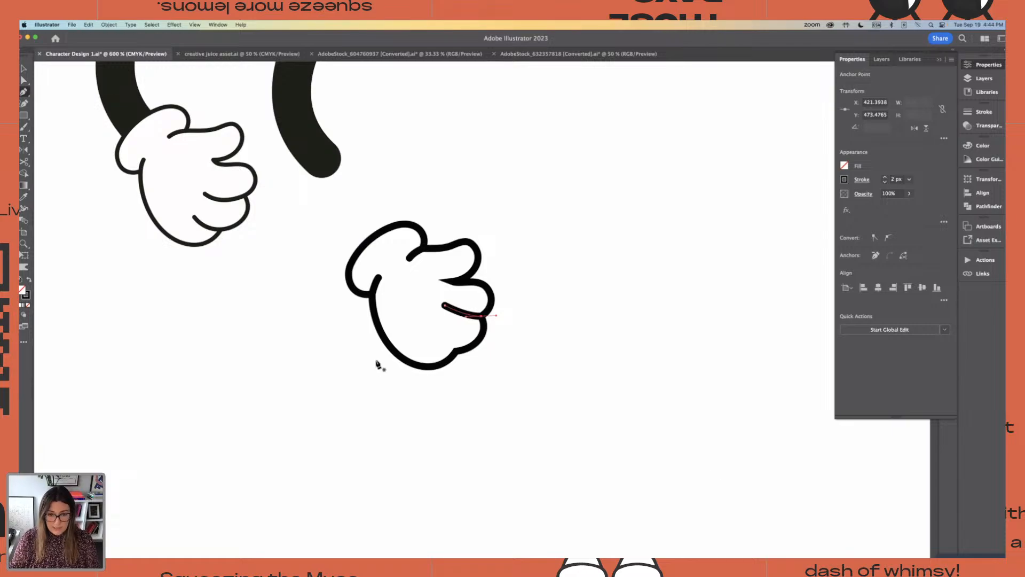
{"action": "key", "text": "super+plus"}
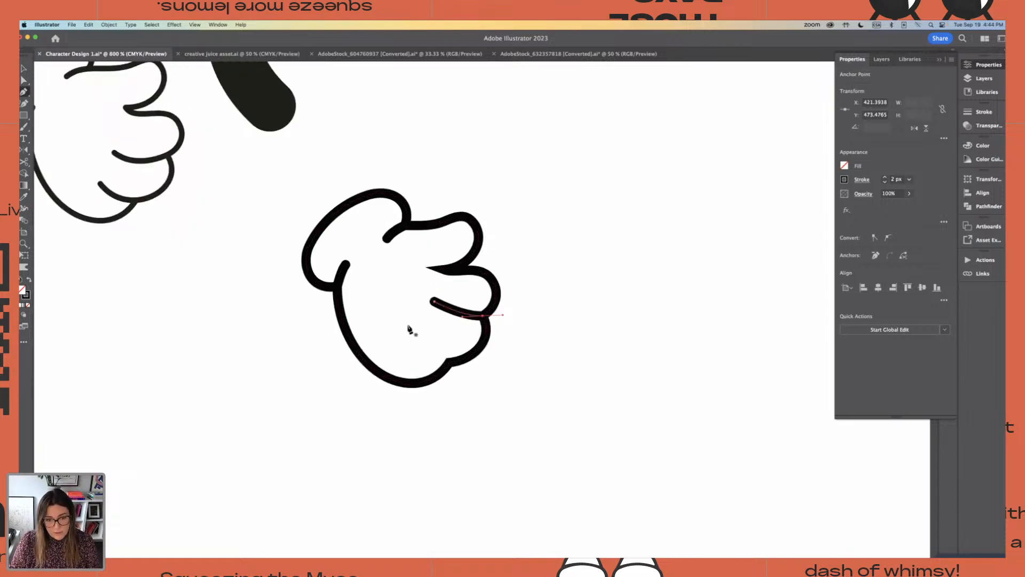
{"action": "left_click", "coordinate": [404, 324]}
{"action": "left_click_drag", "start_coordinate": [449, 363], "coordinate": [476, 370]}
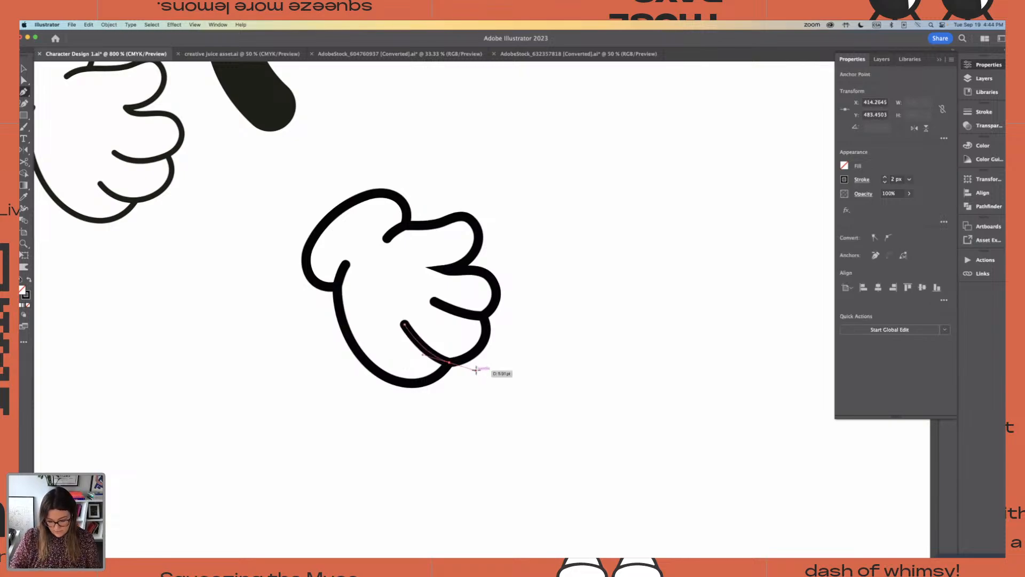
{"action": "key", "text": "v"}
{"action": "left_click", "coordinate": [463, 174]}
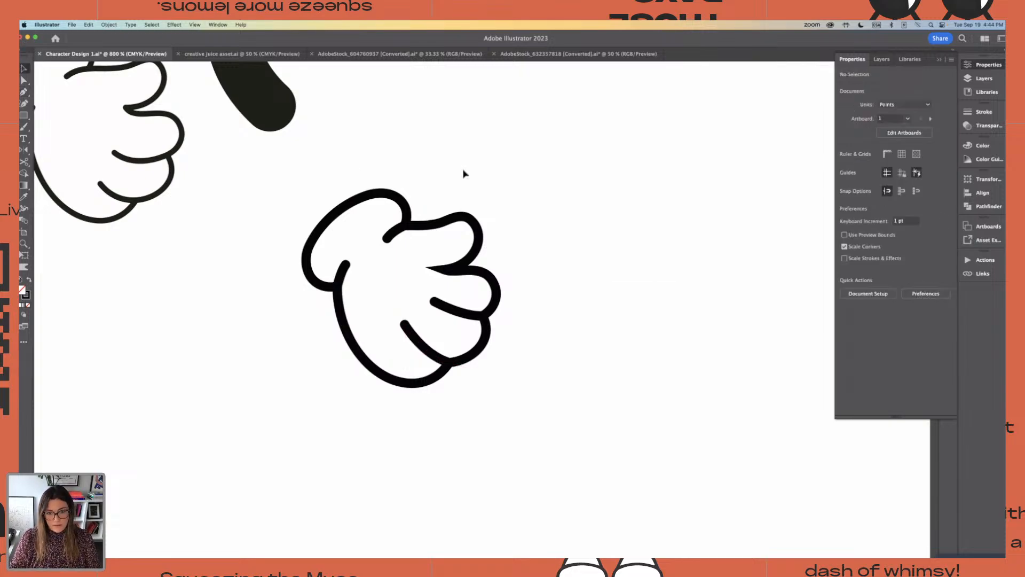
Group the hand silhouette with its crease and finger lines
{"action": "key", "text": "super+minus"}
{"action": "key", "text": "super+minus"}
{"action": "key", "text": "super+minus"}
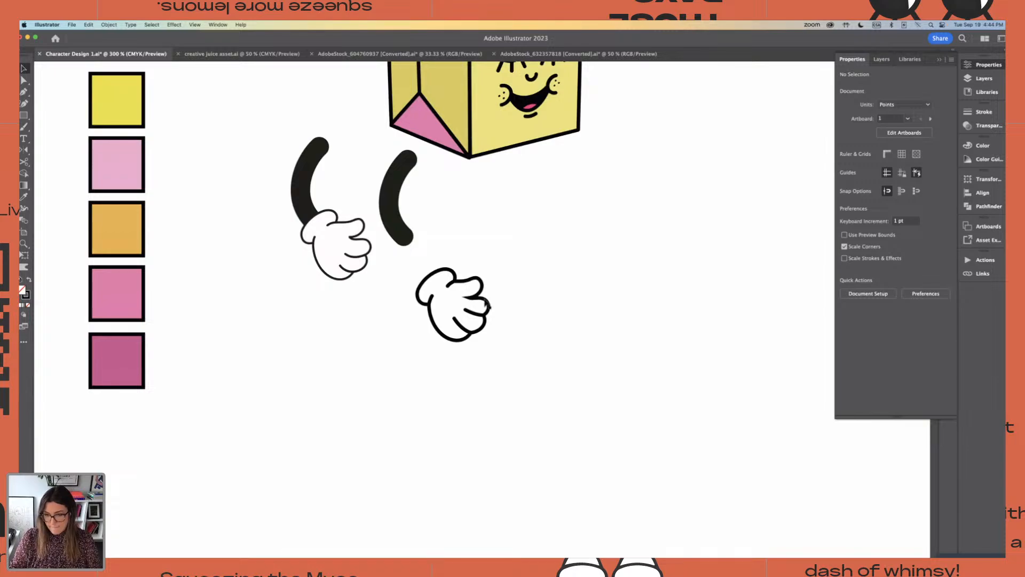
{"action": "left_click", "coordinate": [457, 315]}
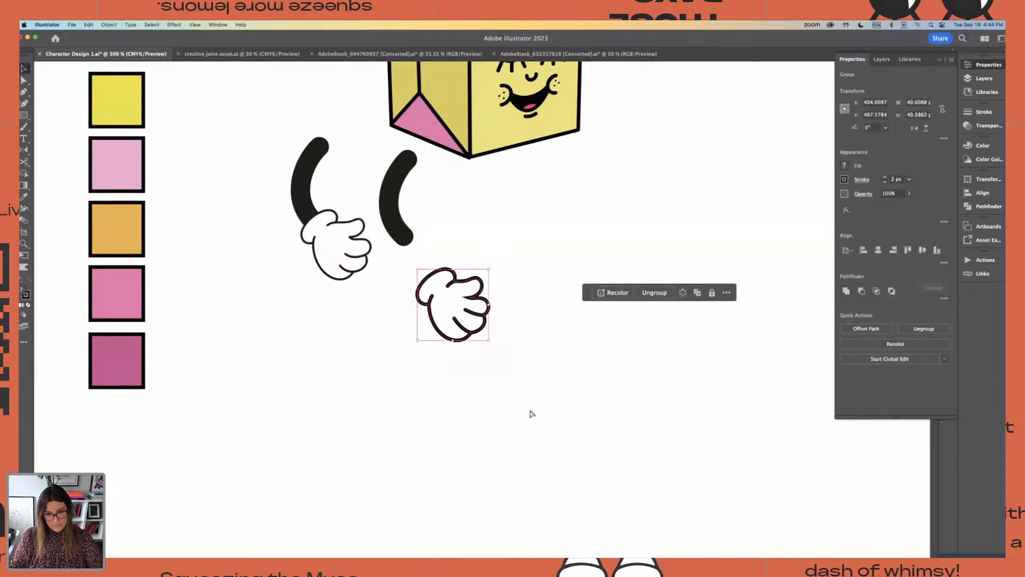
{"action": "left_click", "coordinate": [529, 414]}
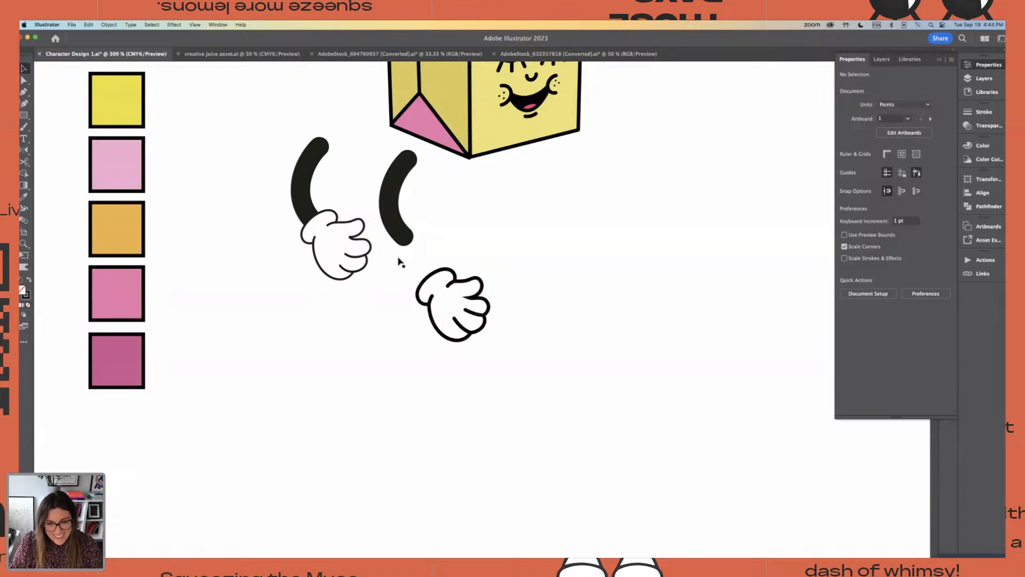
Move the rebuilt hand onto the end of the loose black sleeve and shift the original stock arm farther away
{"action": "left_click", "coordinate": [485, 318]}
{"action": "left_click_drag", "start_coordinate": [486, 318], "coordinate": [454, 269]}
{"action": "left_click", "coordinate": [339, 226]}
{"action": "left_click_drag", "start_coordinate": [339, 225], "coordinate": [274, 226]}
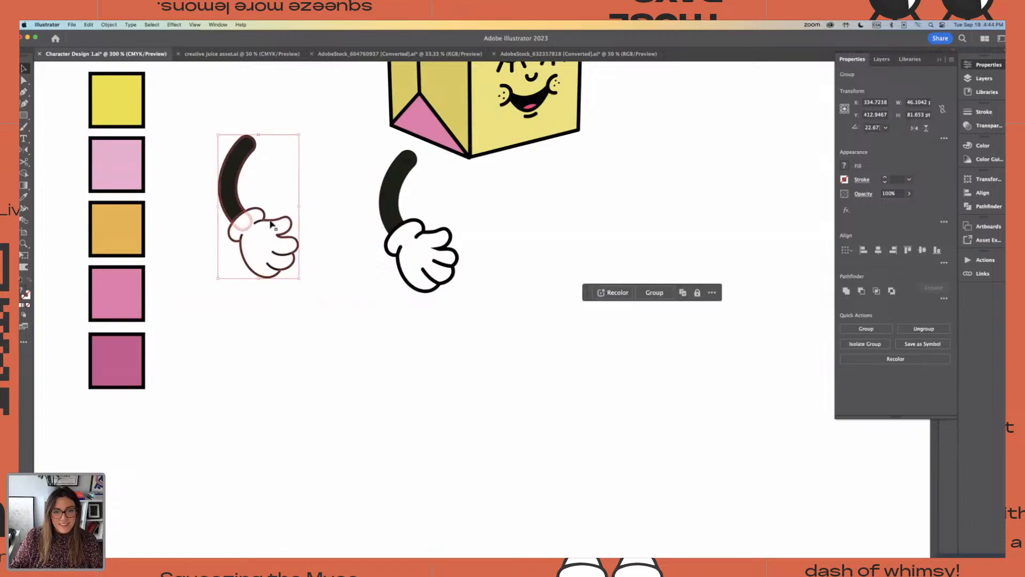
Group the loose sleeve with the rebuilt hand and move the arm slightly away from the yellow carton
{"action": "left_click", "coordinate": [531, 199]}
{"action": "left_click", "coordinate": [388, 267]}
{"action": "key", "text": "super+minus"}
{"action": "key", "text": "super+minus"}
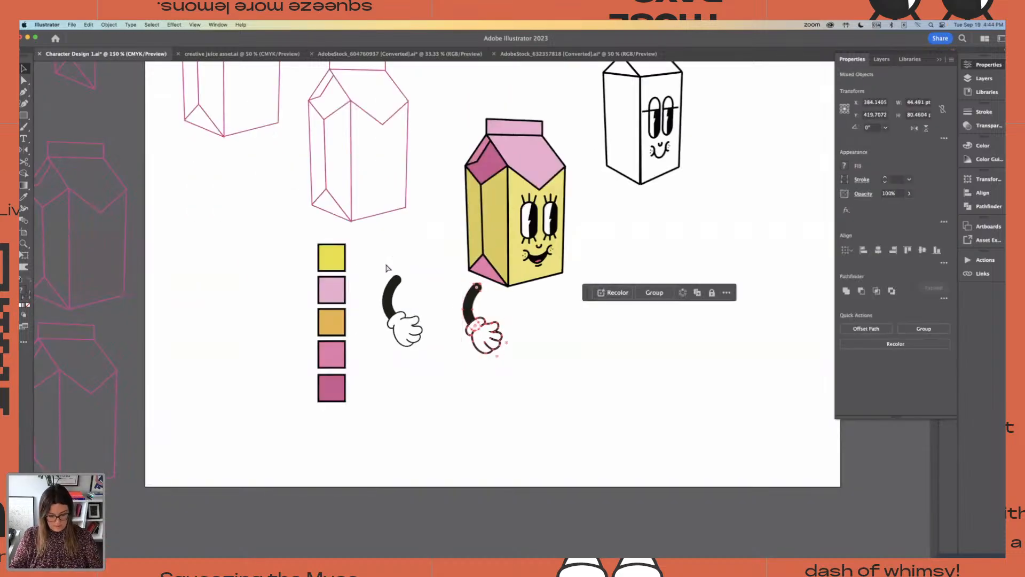
{"action": "key", "text": "super+g"}
{"action": "mouse_move", "coordinate": [479, 331]}
{"action": "left_mouse_down"}
{"action": "mouse_move", "coordinate": [488, 274]}
{"action": "mouse_move", "coordinate": [465, 341]}
{"action": "left_mouse_up"}
{"action": "left_click", "coordinate": [520, 343]}
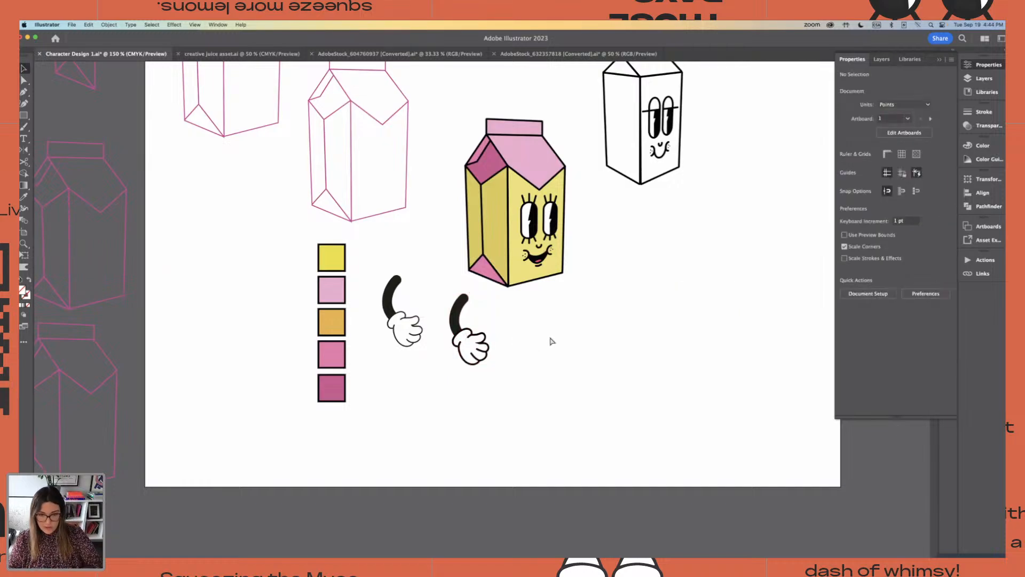
Ungroup the rebuilt arm and stretch its black sleeve upward to make it longer
{"action": "left_click", "coordinate": [468, 295]}
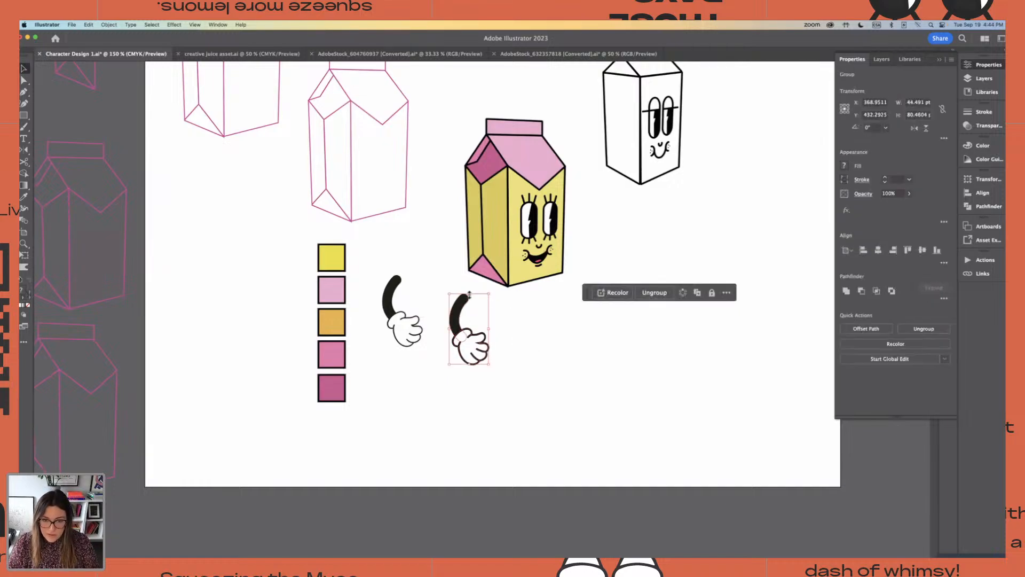
{"action": "key", "text": "super+shift+g"}
{"action": "left_click", "coordinate": [521, 320]}
{"action": "left_click", "coordinate": [465, 298]}
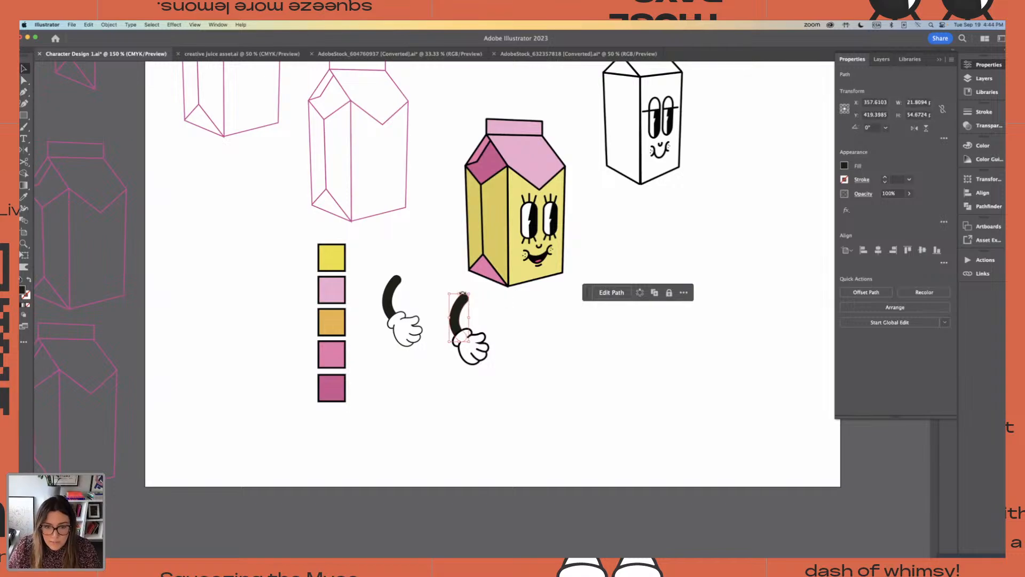
{"action": "left_click_drag", "start_coordinate": [469, 293], "coordinate": [468, 279]}
{"action": "left_click", "coordinate": [486, 300]}
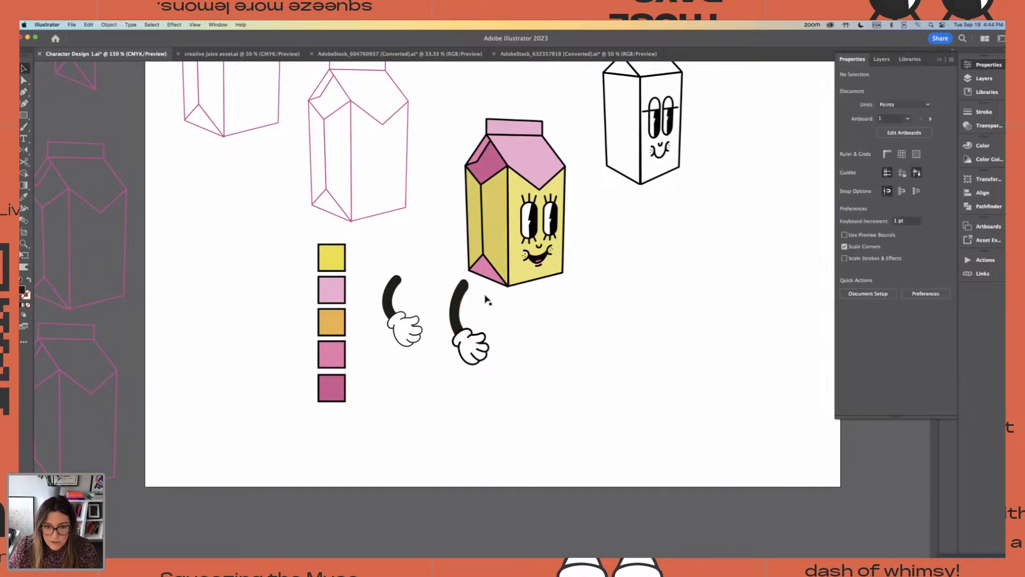
Select the lengthened sleeve together with its hand and move the arm toward the lower part of the yellow carton
{"action": "key", "text": "super+equal"}
{"action": "key", "text": "super+equal"}
{"action": "key", "text": "super+equal"}
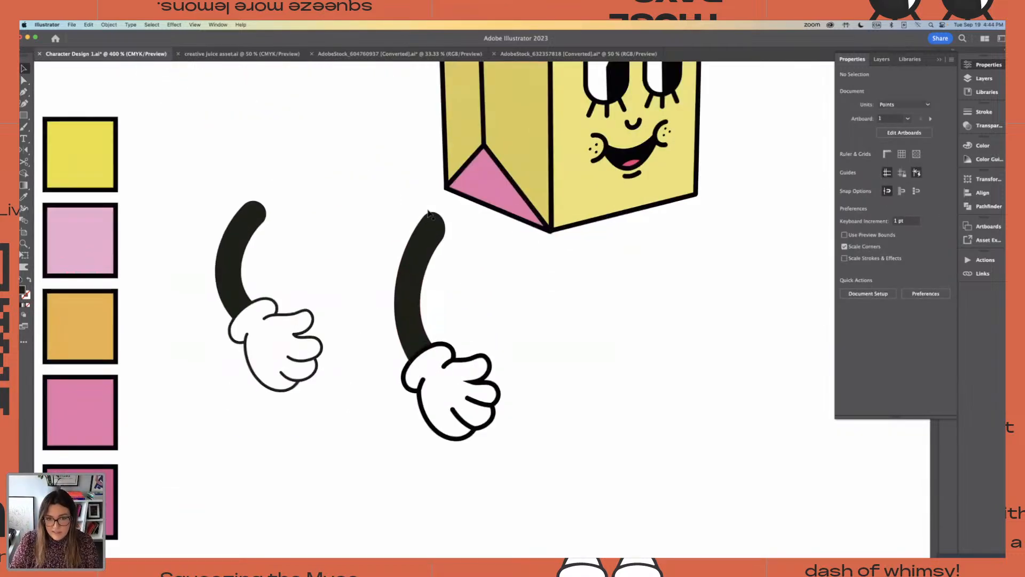
{"action": "left_click_drag", "start_coordinate": [373, 240], "coordinate": [448, 394]}
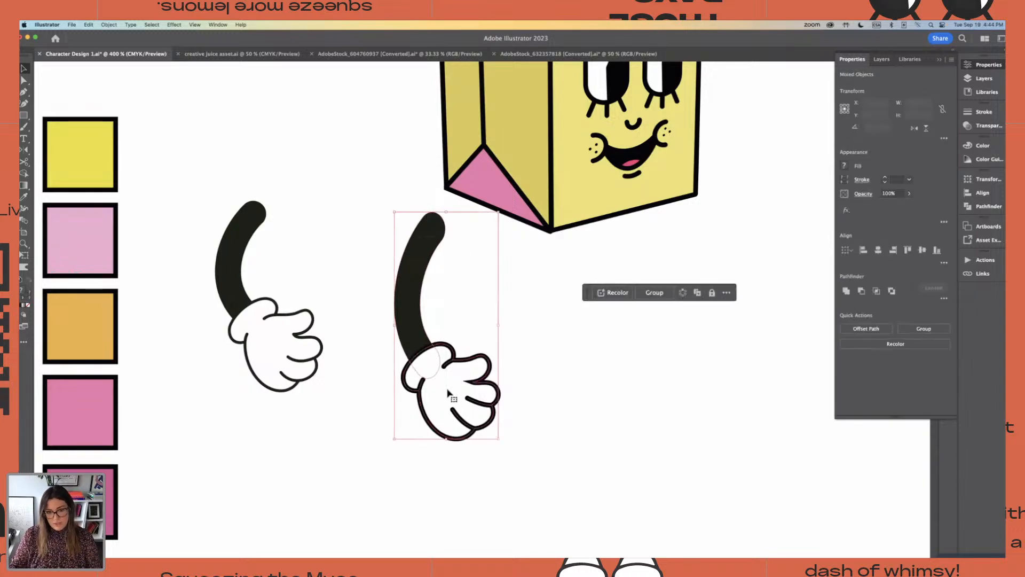
{"action": "key", "text": "super+minus"}
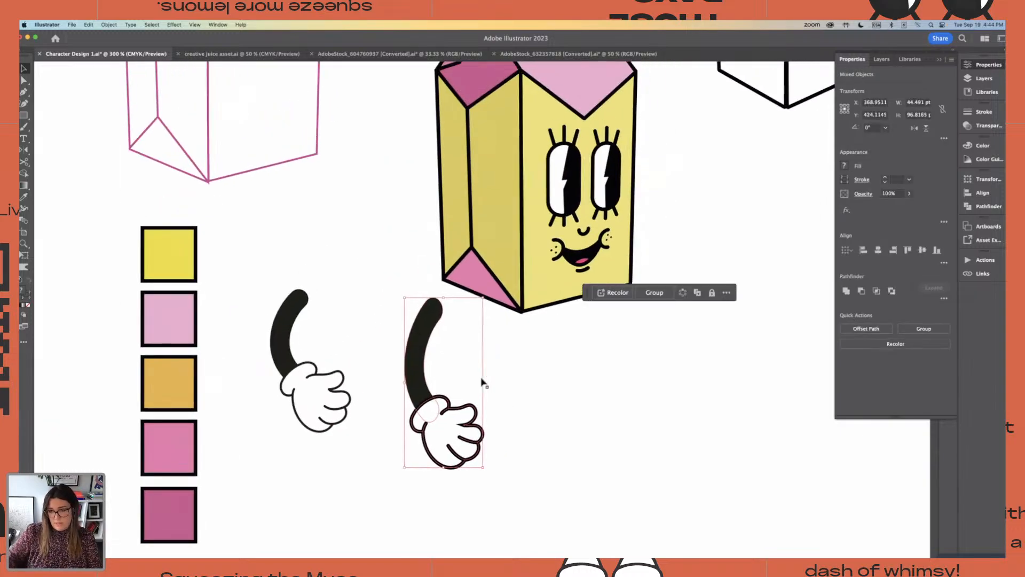
{"action": "key", "text": "super+minus"}
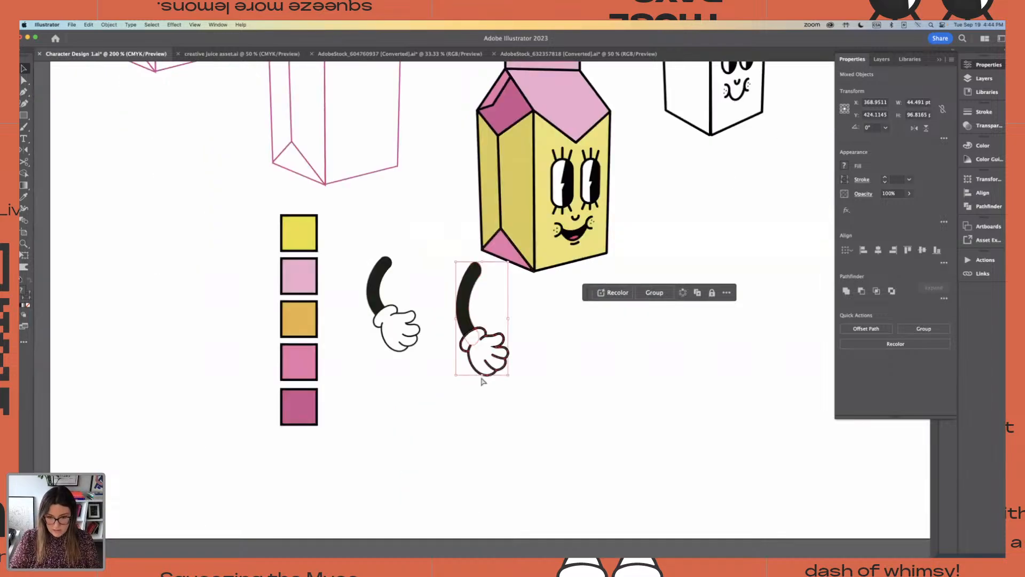
{"action": "left_click_drag", "start_coordinate": [475, 338], "coordinate": [533, 293]}
{"action": "left_click", "coordinate": [586, 354]}
{"action": "left_click_drag", "start_coordinate": [567, 349], "coordinate": [444, 337]}
Switch to creative juice asset.ai and examine the finished juice carton characters with their arms and legs
{"action": "left_click", "coordinate": [242, 54]}
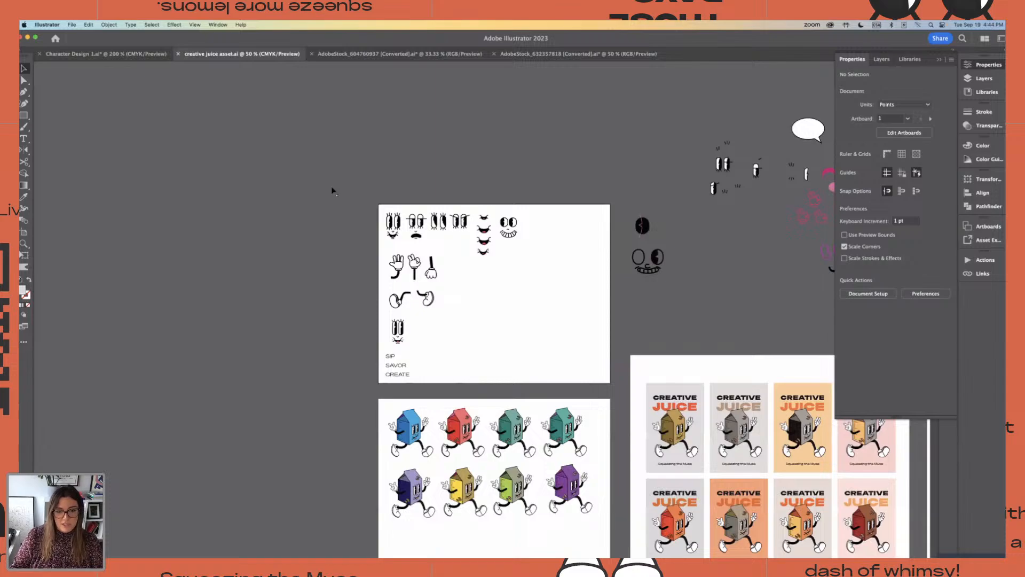
{"action": "scroll", "coordinate": [332, 191], "scroll_direction": "up", "scroll_amount": 3}
{"action": "scroll", "coordinate": [389, 276], "scroll_direction": "down", "scroll_amount": 6}
{"action": "scroll", "coordinate": [422, 284], "scroll_direction": "up", "scroll_amount": 3}
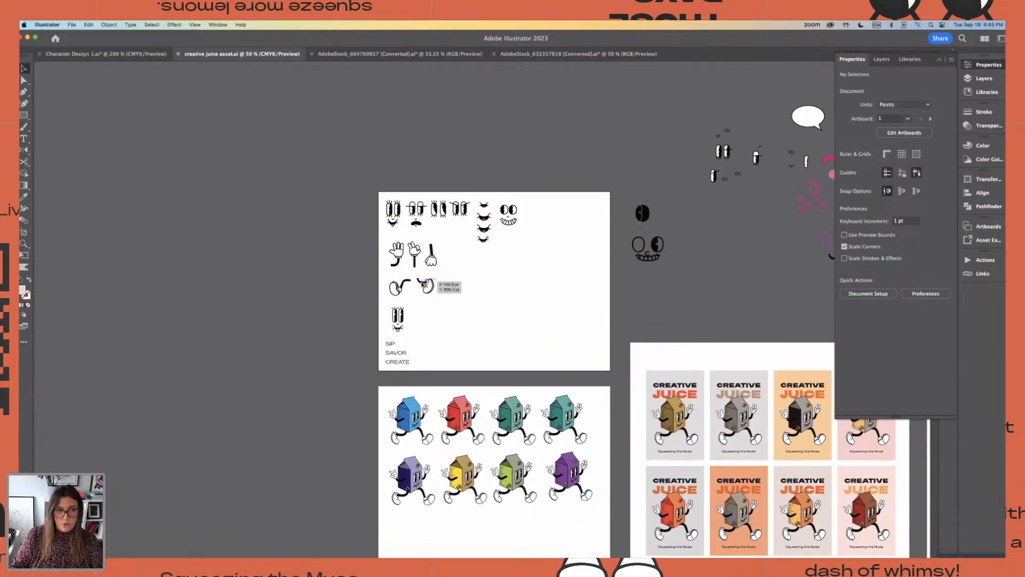
{"action": "scroll", "coordinate": [422, 284], "scroll_direction": "down", "scroll_amount": 3}
{"action": "scroll", "coordinate": [423, 286], "scroll_direction": "up", "scroll_amount": 4}
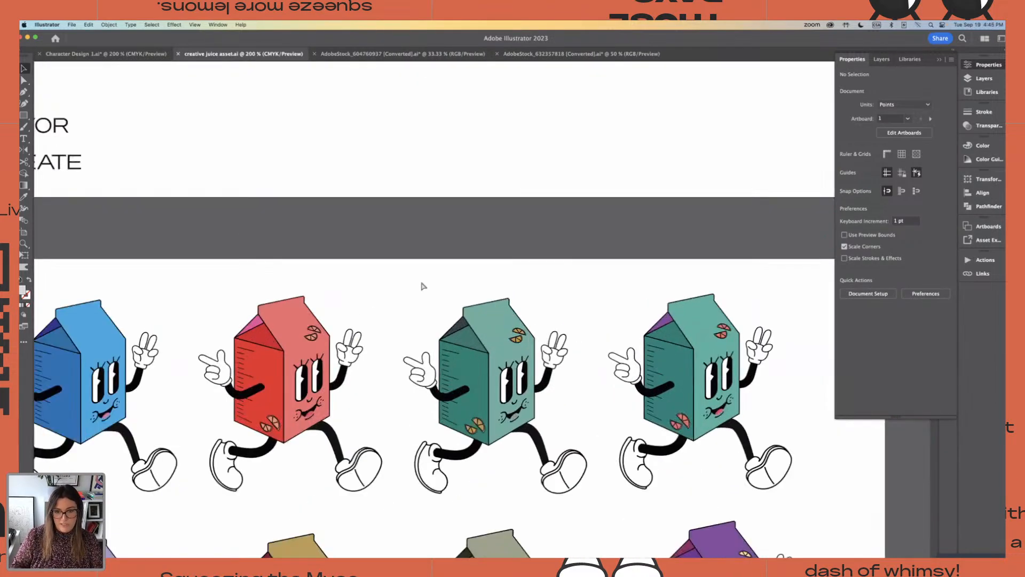
{"action": "scroll", "coordinate": [417, 329], "scroll_direction": "down", "scroll_amount": 5}
{"action": "scroll", "coordinate": [417, 329], "scroll_direction": "left", "scroll_amount": 3}
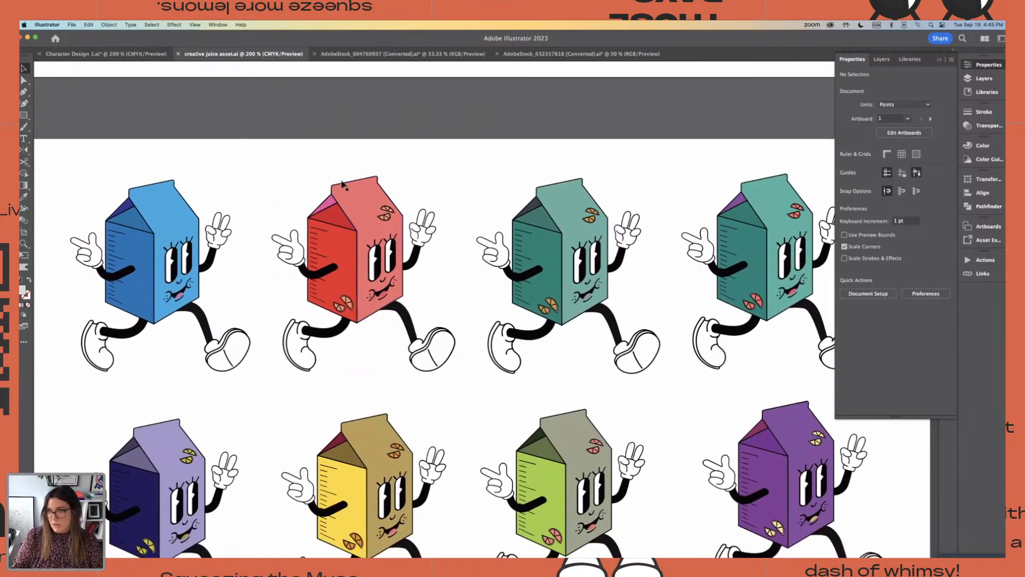
{"action": "left_click", "coordinate": [260, 170]}
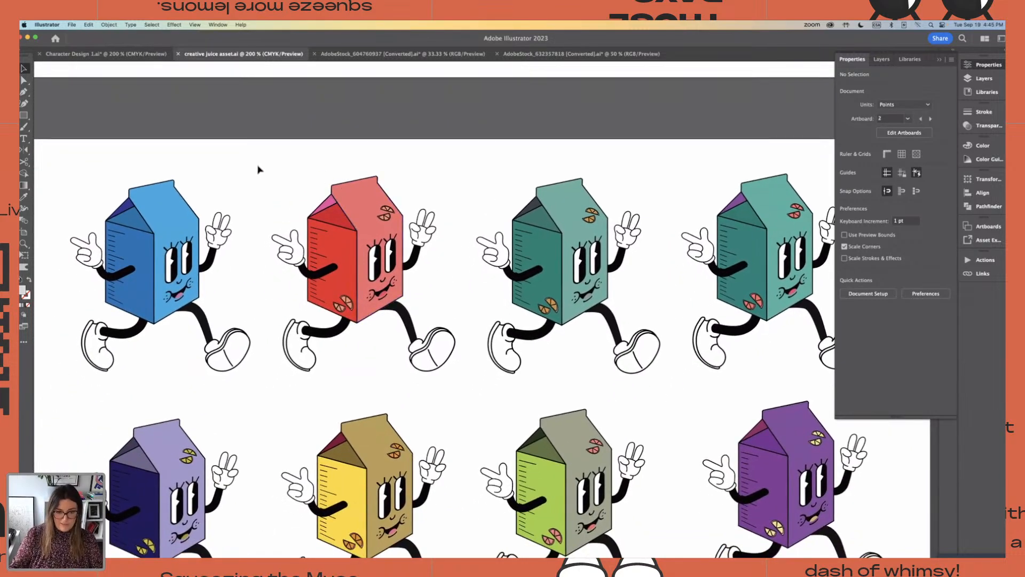
{"action": "scroll", "coordinate": [258, 169], "scroll_direction": "down", "scroll_amount": 2}
{"action": "scroll", "coordinate": [257, 165], "scroll_direction": "up", "scroll_amount": 3}
{"action": "scroll", "coordinate": [257, 166], "scroll_direction": "down", "scroll_amount": 2}
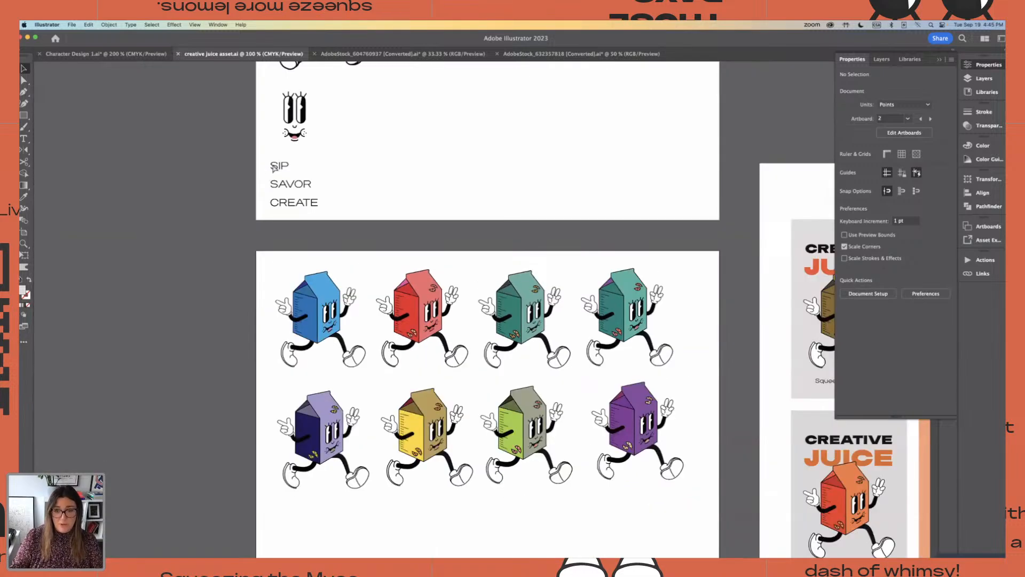
Copy the blue running carton character from creative juice asset.ai and paste it into Character Design 1.ai near the yellow carton
{"action": "left_click_drag", "start_coordinate": [269, 259], "coordinate": [377, 387]}
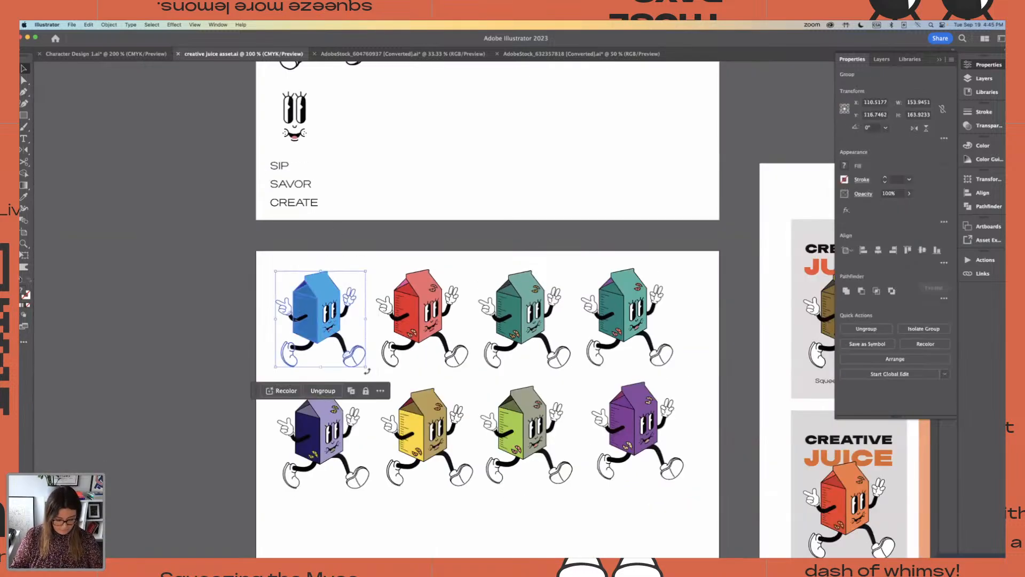
{"action": "left_click", "coordinate": [73, 130]}
{"action": "left_click", "coordinate": [103, 54]}
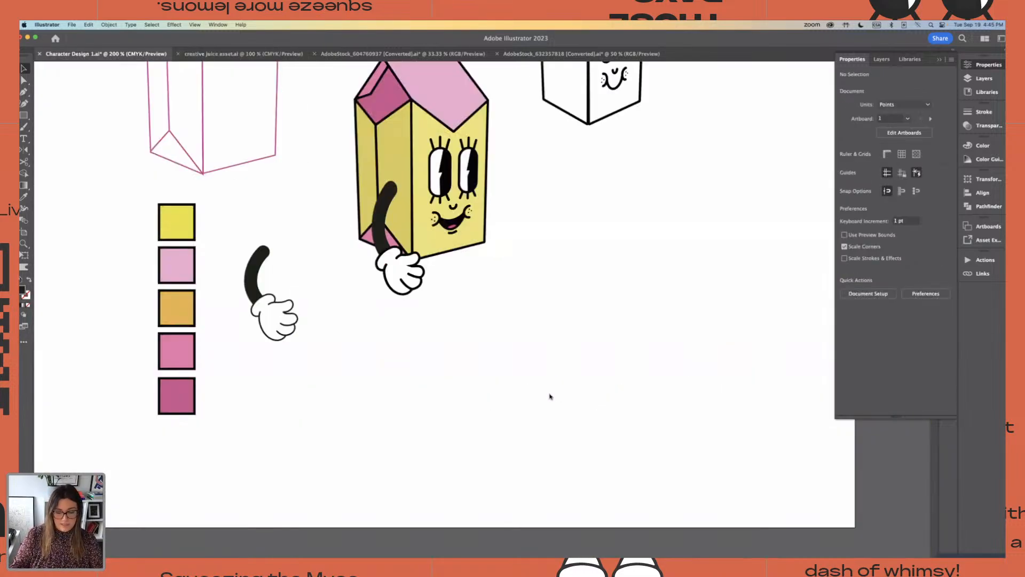
{"action": "key", "text": "super+minus"}
{"action": "key", "text": "super+minus"}
{"action": "key", "text": "super+minus"}
{"action": "left_click_drag", "start_coordinate": [538, 310], "coordinate": [474, 307]}
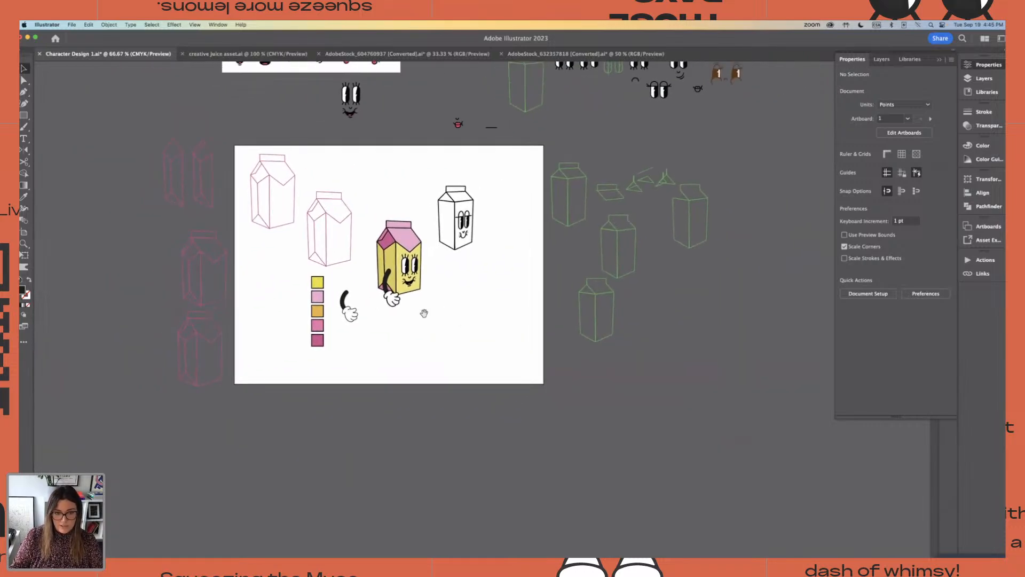
{"action": "key", "text": "super+v"}
{"action": "key", "text": "super+plus"}
{"action": "key", "text": "super+plus"}
{"action": "key", "text": "super+plus"}
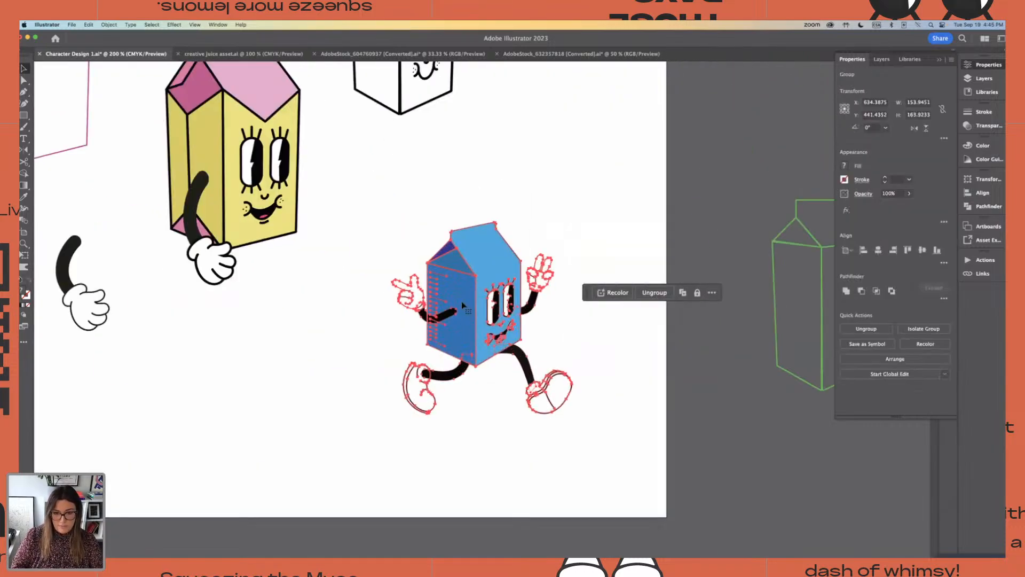
Enlarge the pasted blue carton character slightly and check its front panel shape
{"action": "left_click_drag", "start_coordinate": [391, 222], "coordinate": [339, 191]}
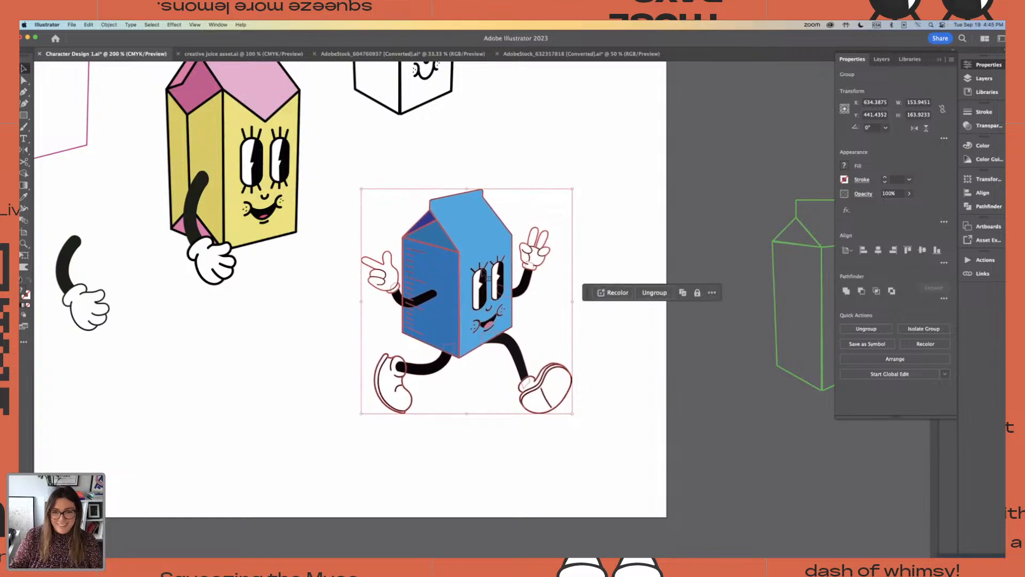
{"action": "left_click", "coordinate": [630, 412]}
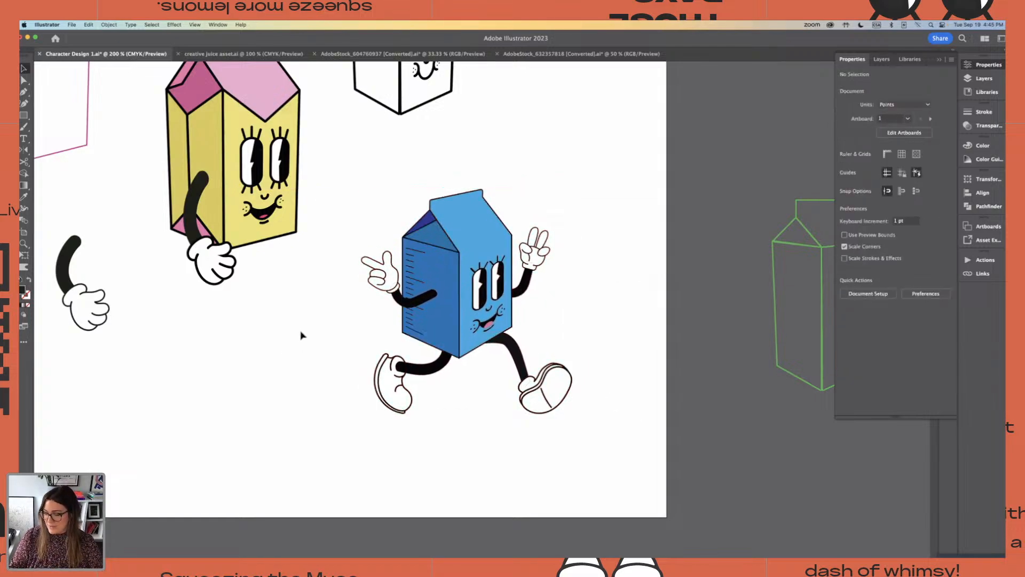
{"action": "key", "text": "a"}
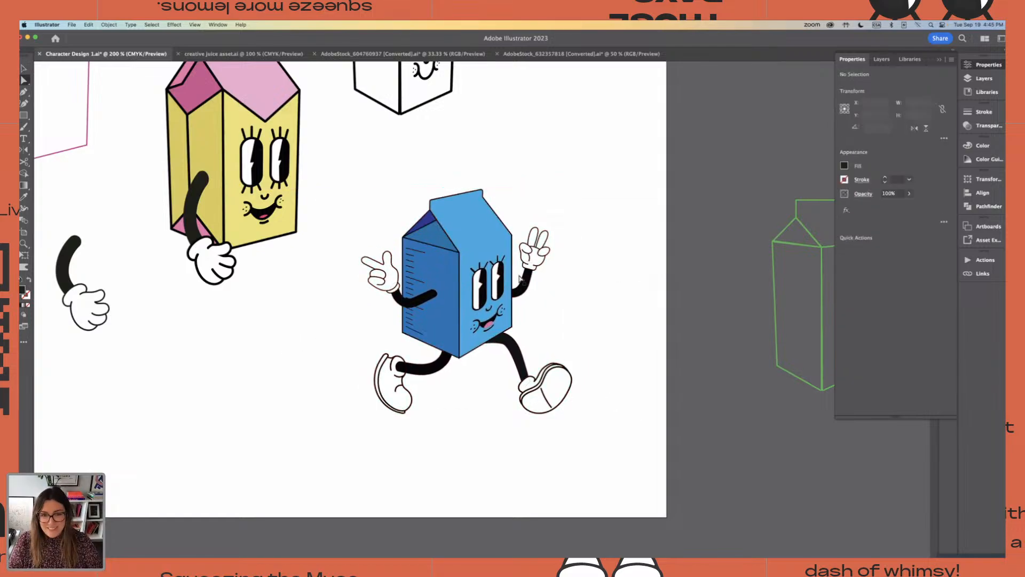
{"action": "left_click", "coordinate": [472, 270]}
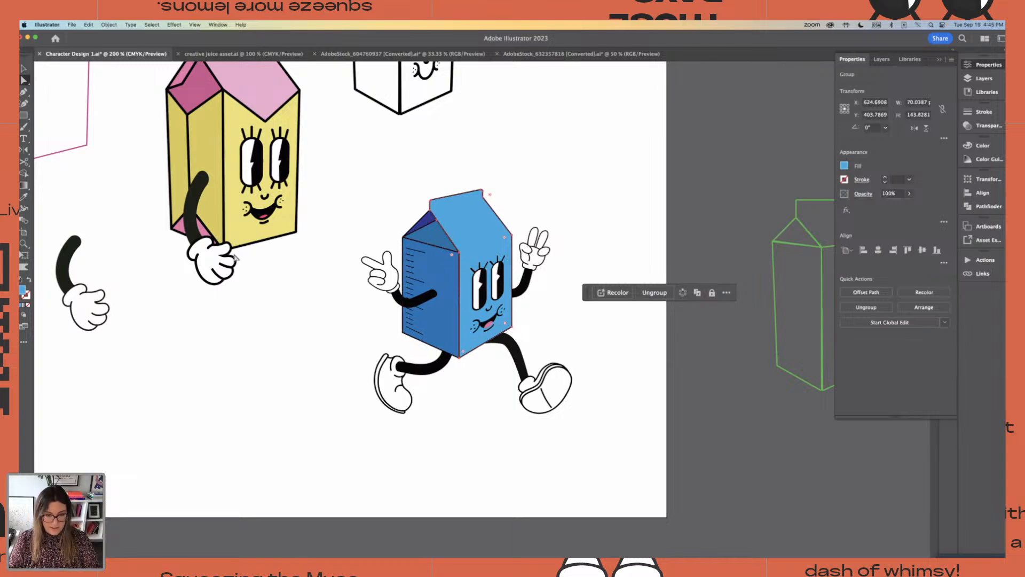
{"action": "key", "text": "v"}
{"action": "left_click", "coordinate": [360, 161]}
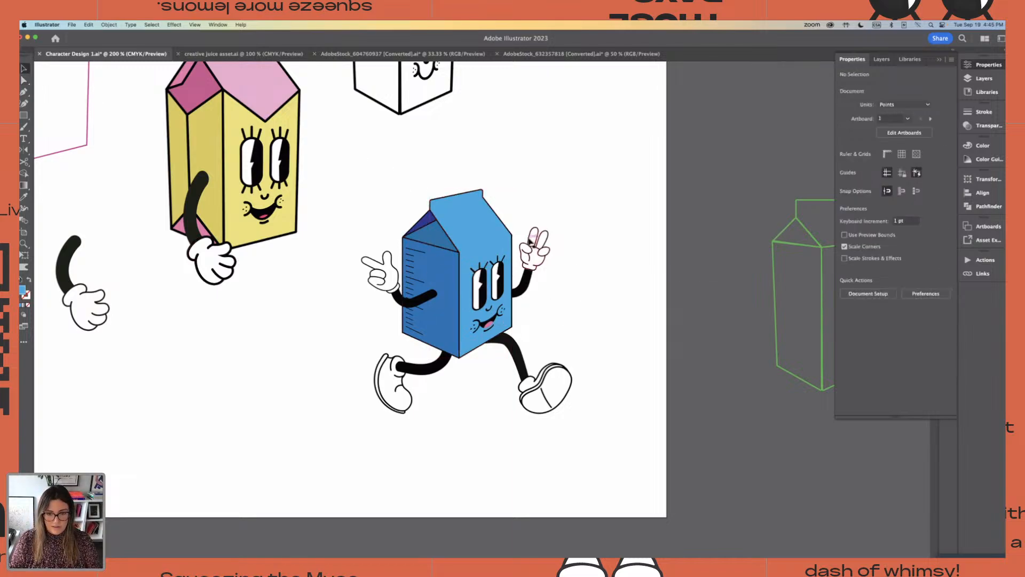
Ungroup the blue character, place a copy of its peace-sign arm below the yellow carton and enlarge it to about 73 by 97 pt
{"action": "left_click", "coordinate": [534, 246]}
{"action": "key", "text": "super+shift+g"}
{"action": "left_click", "coordinate": [569, 237]}
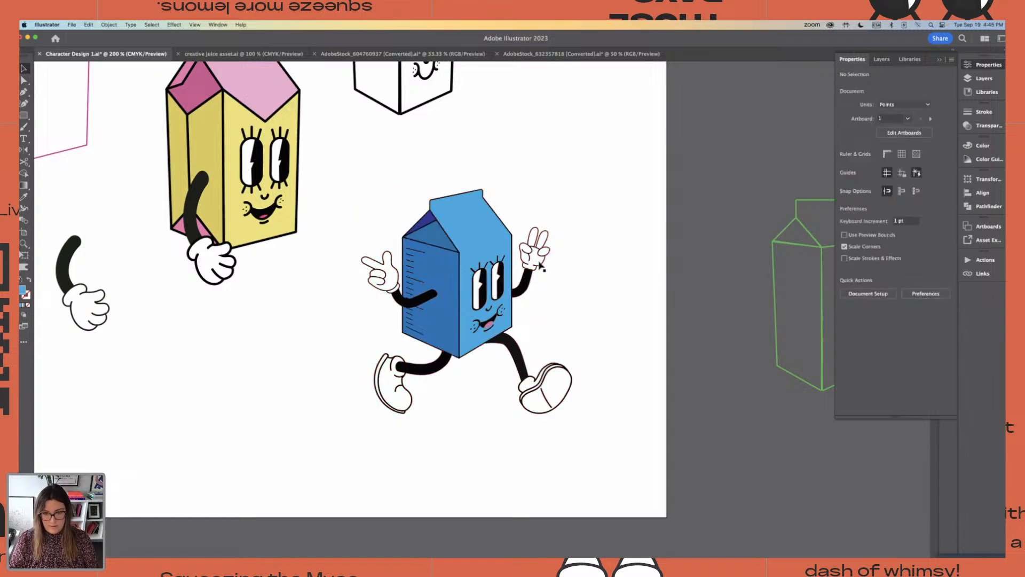
{"action": "left_click", "coordinate": [539, 262]}
{"action": "left_click_drag", "start_coordinate": [536, 268], "coordinate": [296, 303], "text": "alt"}
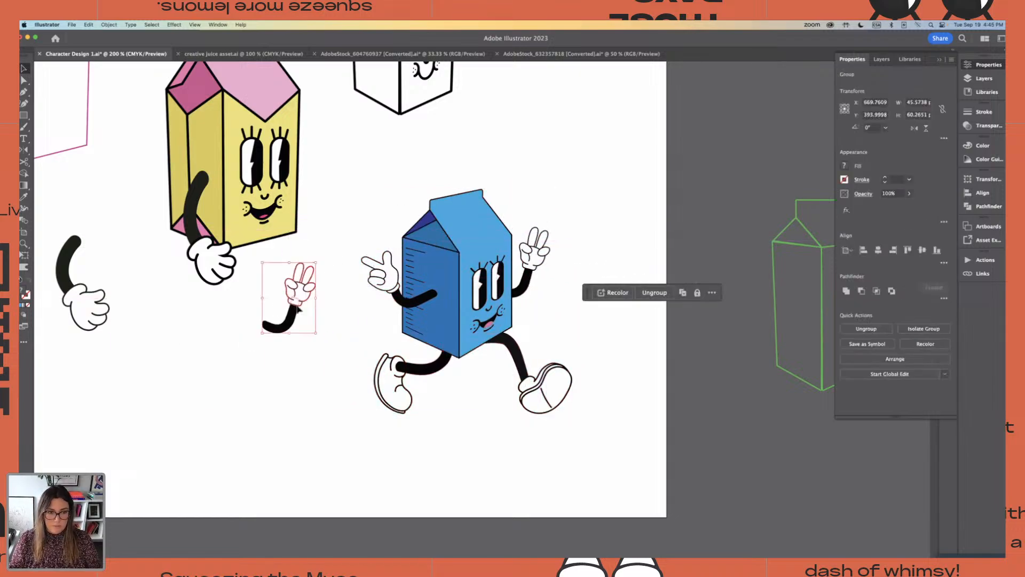
{"action": "left_click_drag", "start_coordinate": [315, 262], "coordinate": [367, 222]}
Move the whole blue carton character away from the yellow carton, toward the artboard's lower-right edge
{"action": "left_click", "coordinate": [372, 177]}
{"action": "left_click", "coordinate": [490, 342]}
{"action": "left_click_drag", "start_coordinate": [491, 342], "coordinate": [652, 411]}
{"action": "scroll", "coordinate": [368, 274], "scroll_direction": "up", "scroll_amount": 2}
Attach the enlarged peace-sign arm to the yellow carton's right side and send it to the back, behind the carton
{"action": "left_click", "coordinate": [318, 349]}
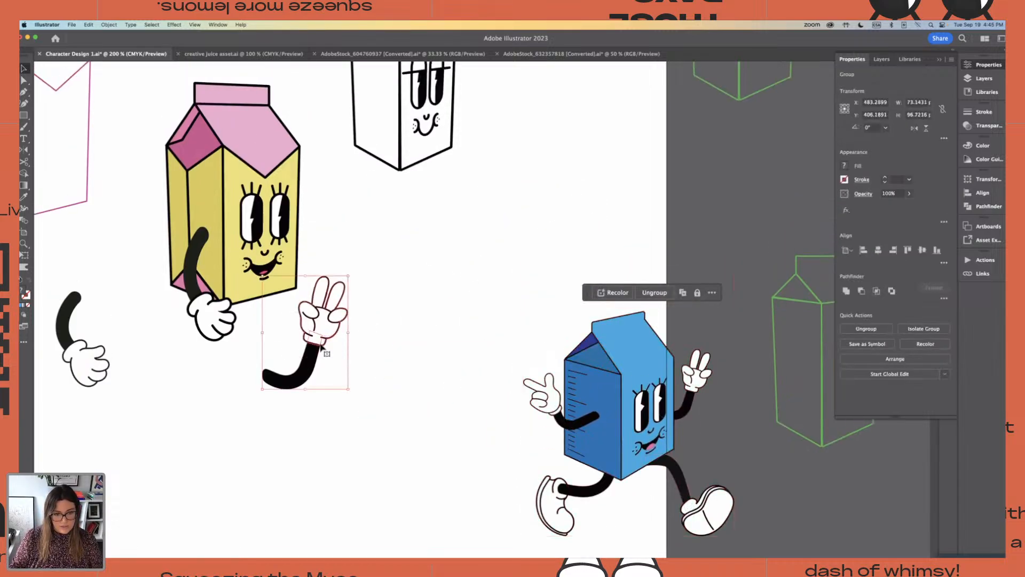
{"action": "left_click_drag", "start_coordinate": [318, 348], "coordinate": [330, 201]}
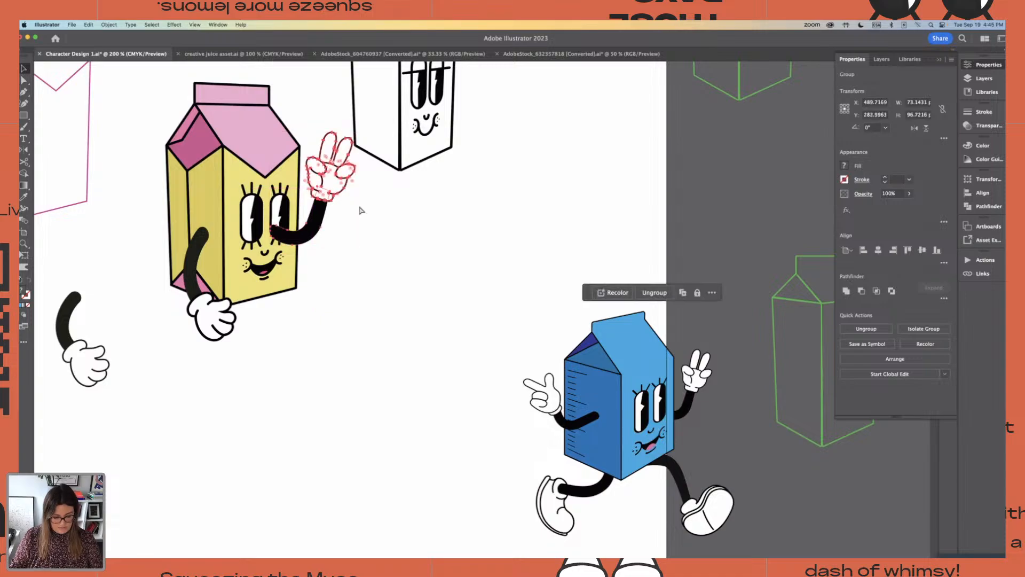
{"action": "left_click", "coordinate": [108, 25]}
{"action": "mouse_move", "coordinate": [139, 45]}
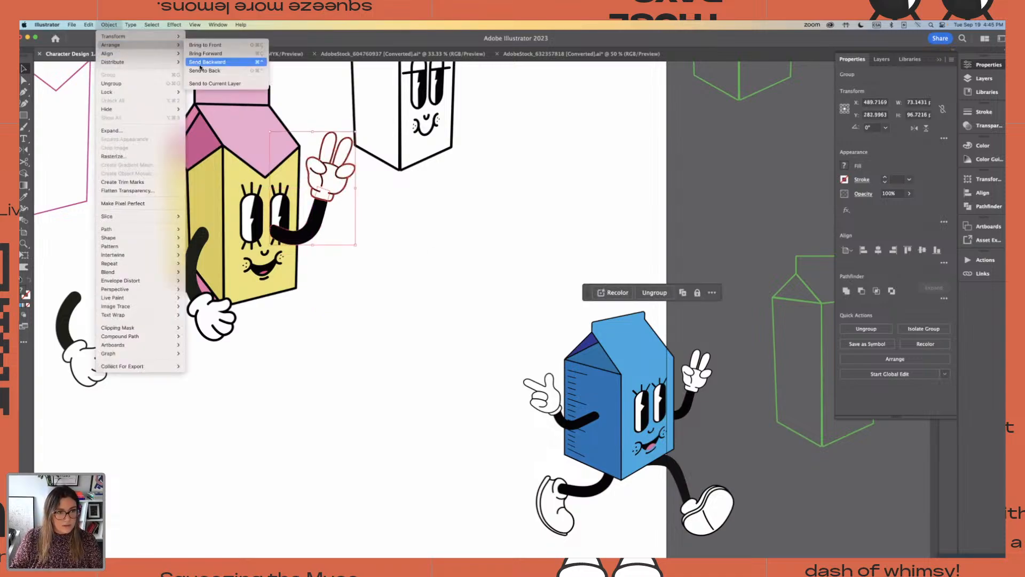
{"action": "left_click", "coordinate": [211, 71]}
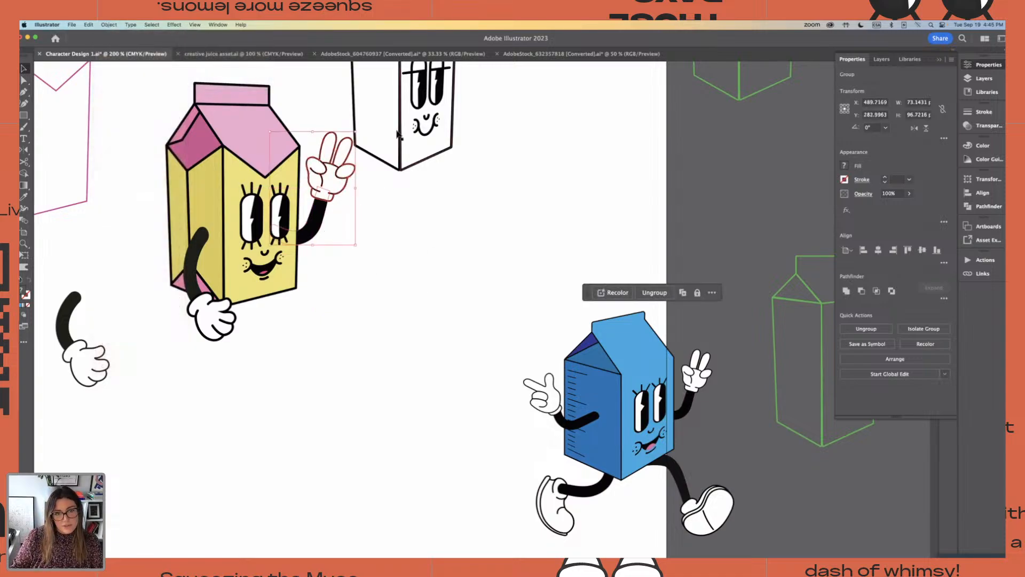
Move the black-and-white outlined carton with its face away from the raised hand, toward the artboard's upper-right corner
{"action": "key", "text": "super+minus"}
{"action": "key", "text": "super+minus"}
{"action": "left_click", "coordinate": [427, 176]}
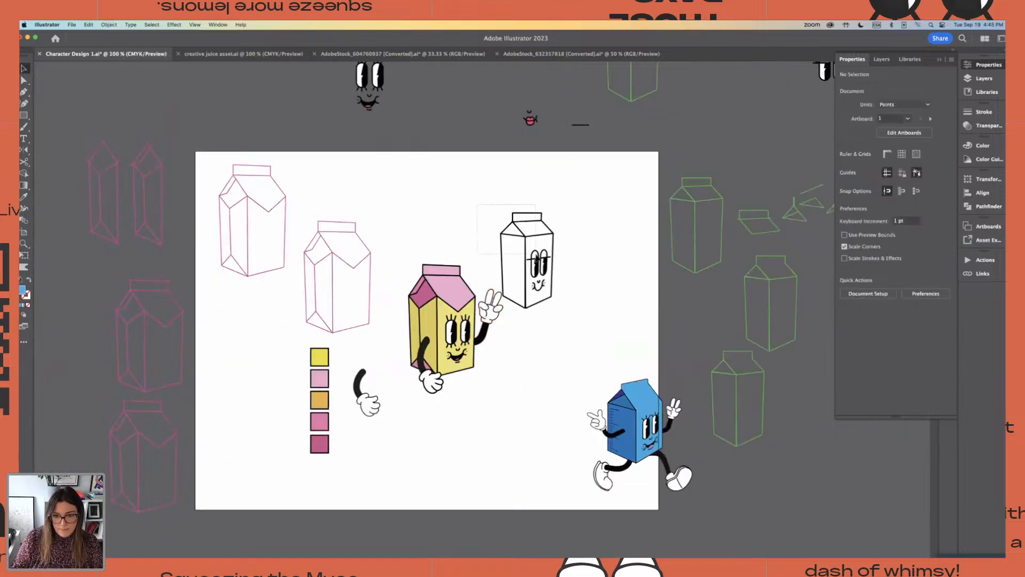
{"action": "left_click", "coordinate": [536, 256]}
{"action": "left_click_drag", "start_coordinate": [537, 256], "coordinate": [567, 215]}
Select the yellow carton with its face and both arms and shift the character slightly down and right
{"action": "left_click_drag", "start_coordinate": [418, 243], "coordinate": [510, 421]}
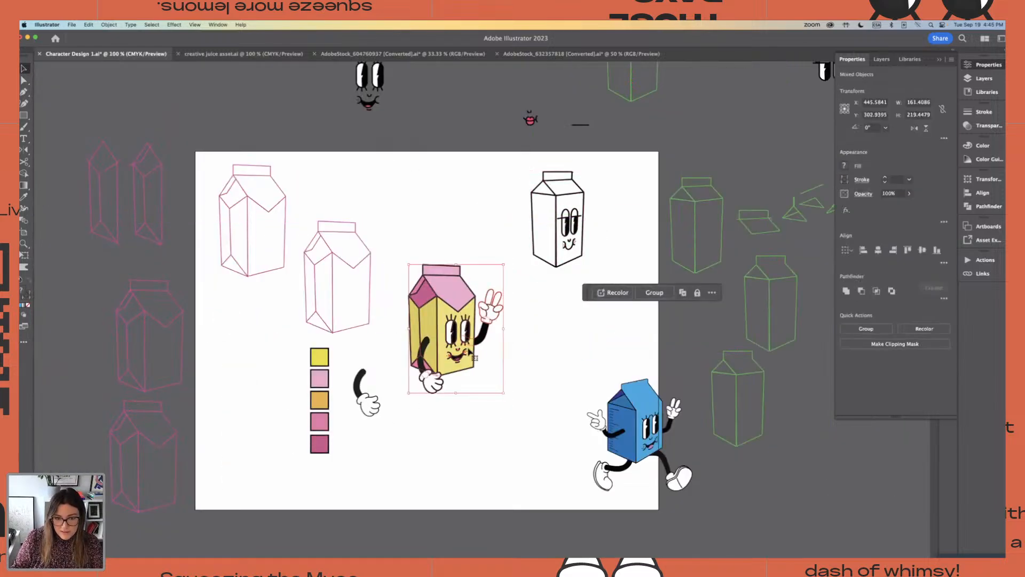
{"action": "left_click_drag", "start_coordinate": [457, 352], "coordinate": [467, 368]}
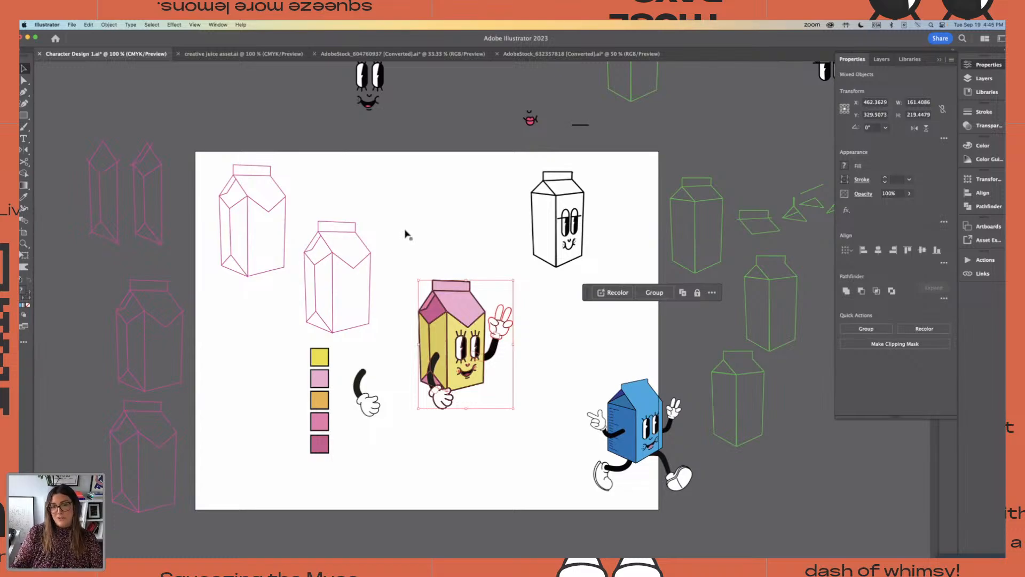
{"action": "left_click", "coordinate": [410, 260]}
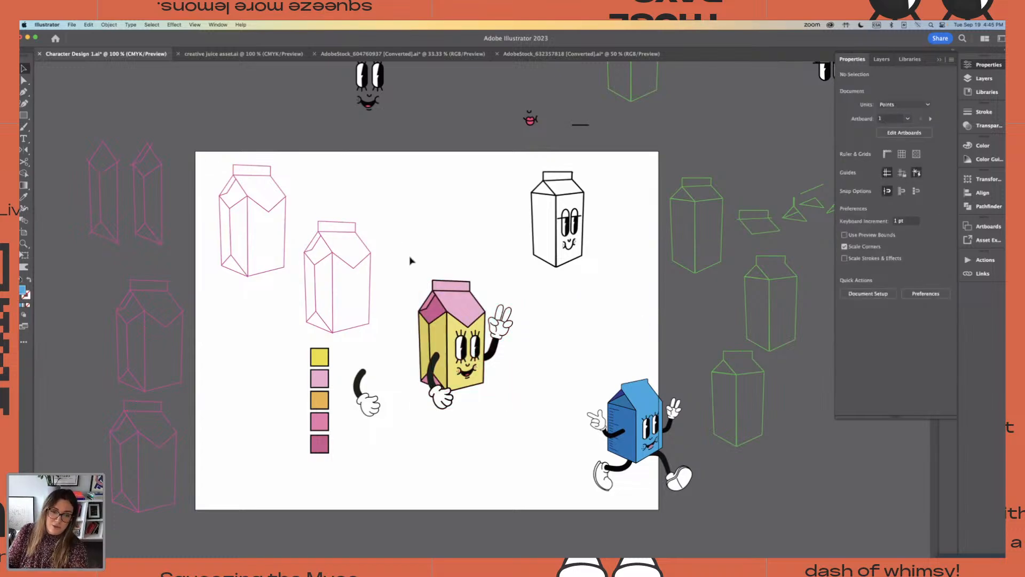
Recolor the whole yellow carton character by shifting its linked colours around the wheel to a blue-violet body and pale green top
{"action": "left_click_drag", "start_coordinate": [410, 260], "coordinate": [522, 433]}
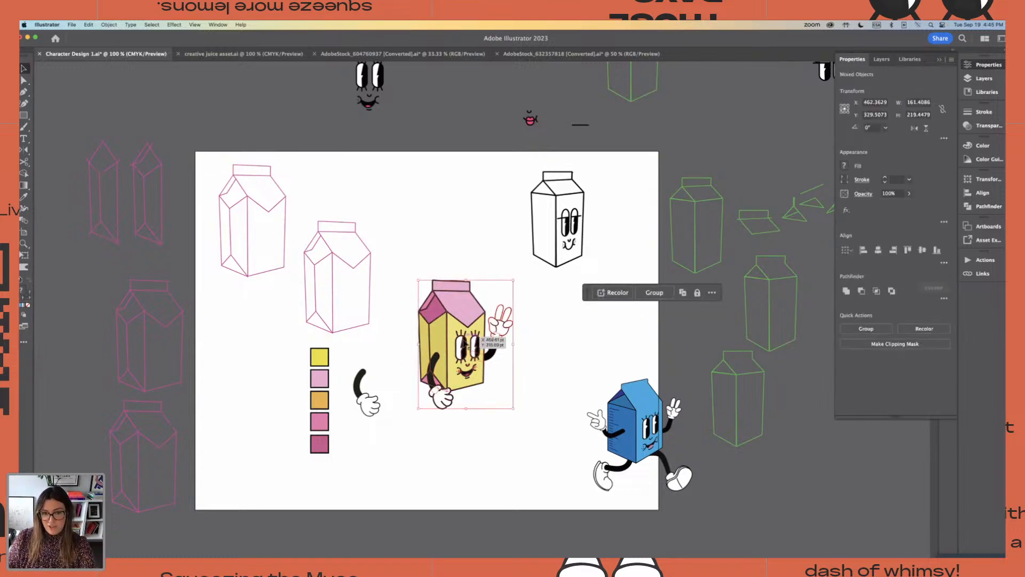
{"action": "left_click", "coordinate": [614, 293]}
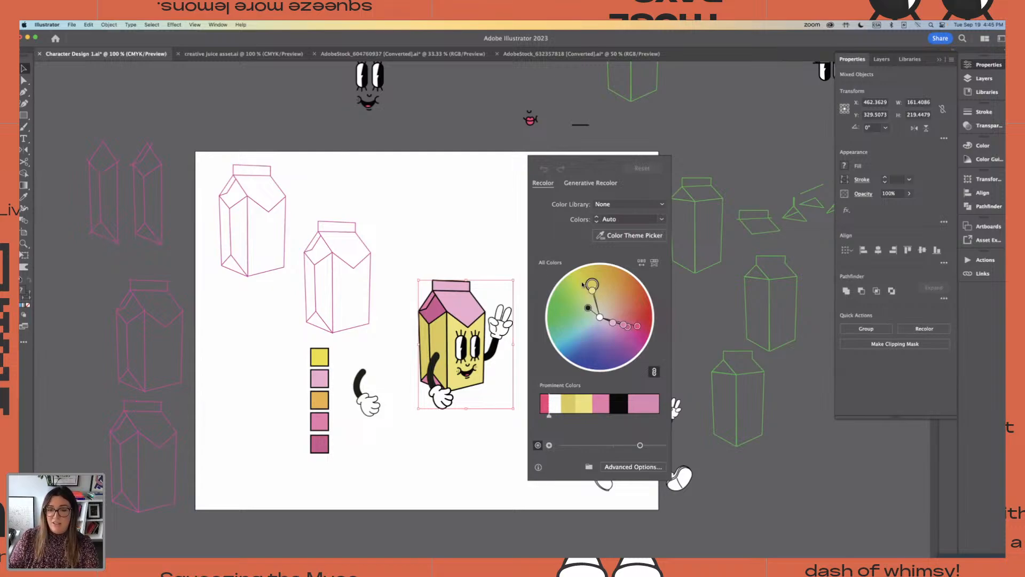
{"action": "left_click_drag", "start_coordinate": [590, 285], "coordinate": [589, 319]}
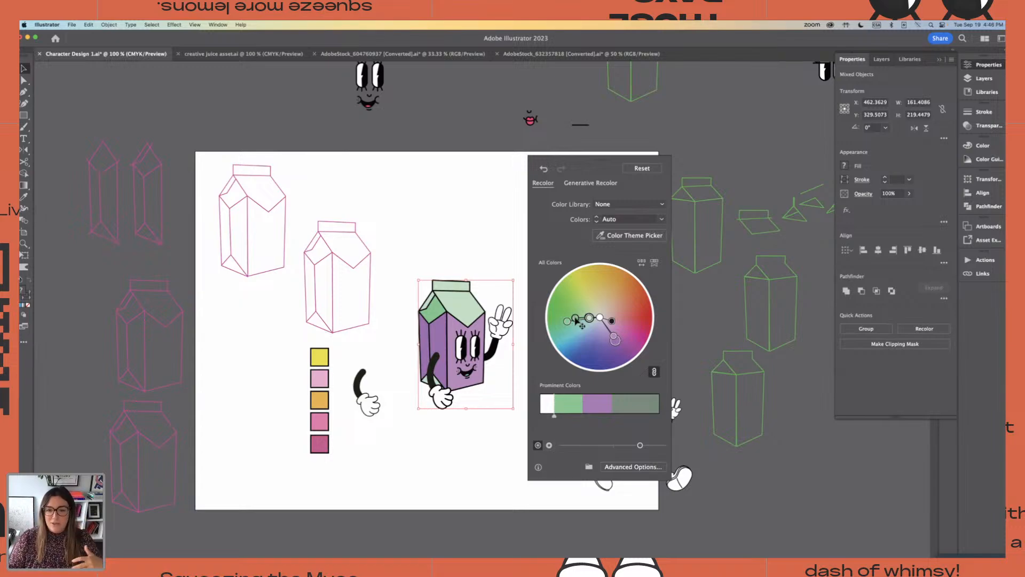
{"action": "left_click_drag", "start_coordinate": [589, 318], "coordinate": [581, 313]}
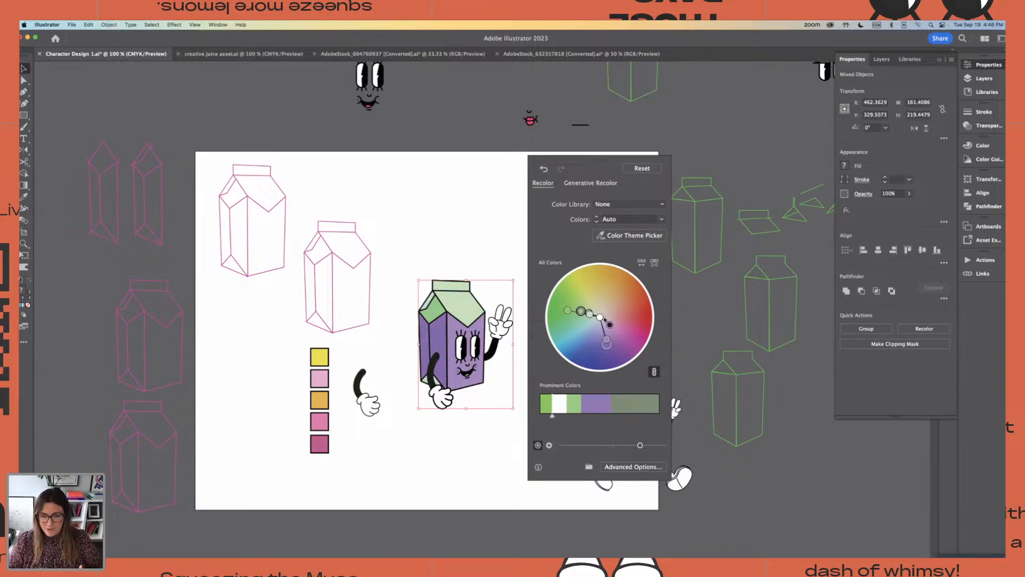
{"action": "left_click_drag", "start_coordinate": [607, 343], "coordinate": [591, 346]}
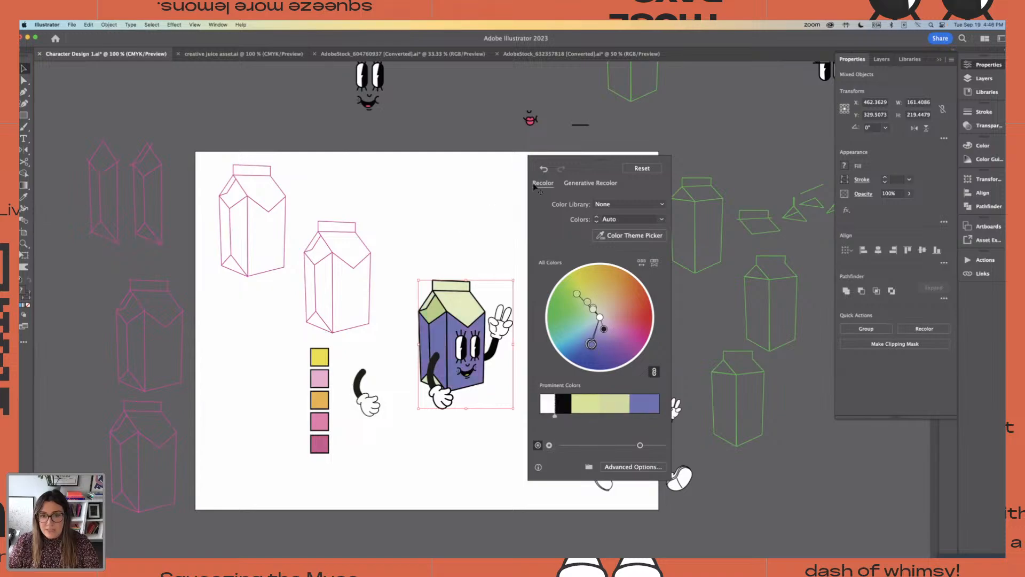
Generate recolour variations with the Salmon sushi sample prompt and apply the yellow version with an orange top to the character
{"action": "left_click", "coordinate": [575, 184]}
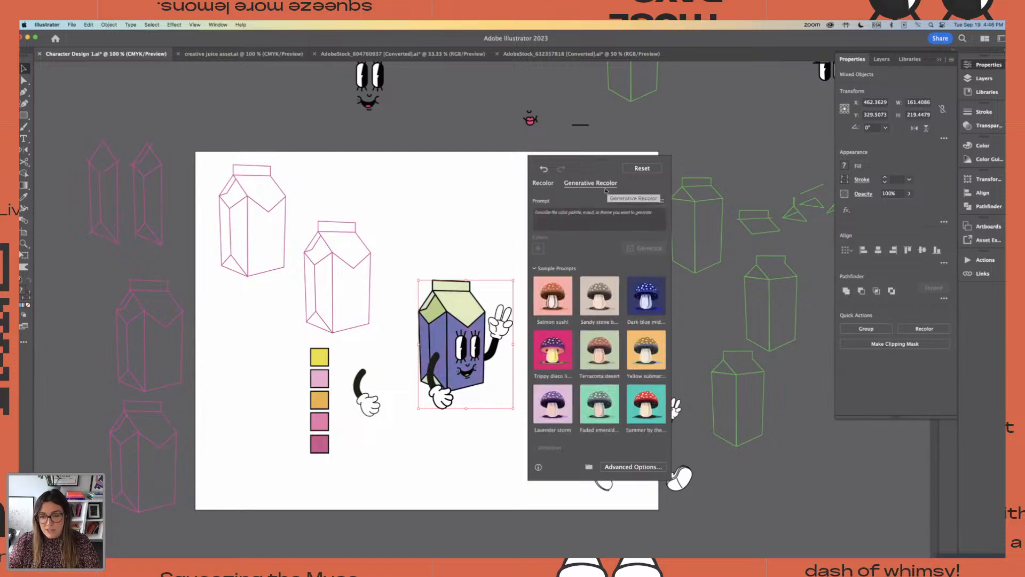
{"action": "left_click", "coordinate": [554, 294]}
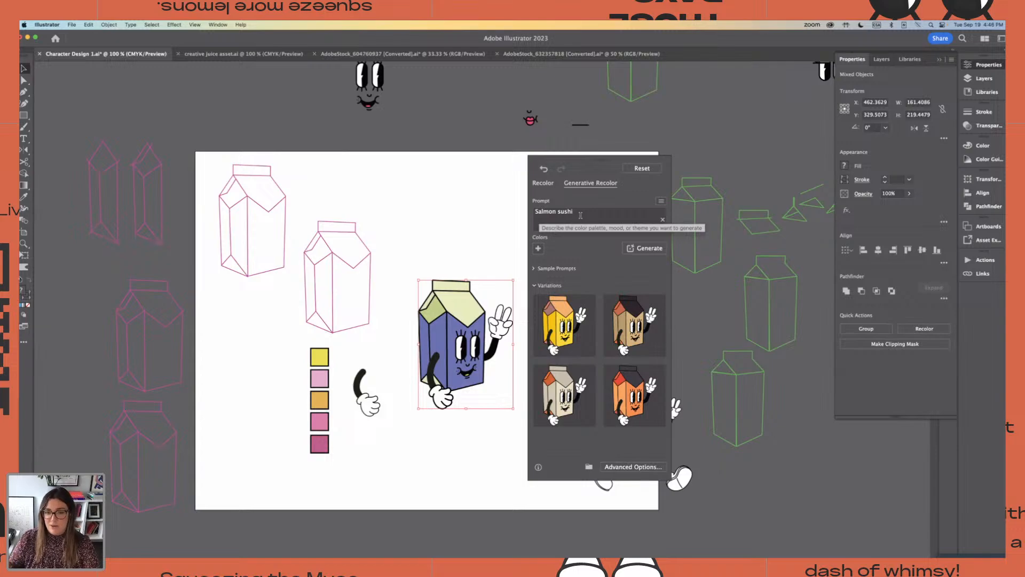
{"action": "left_click", "coordinate": [584, 299]}
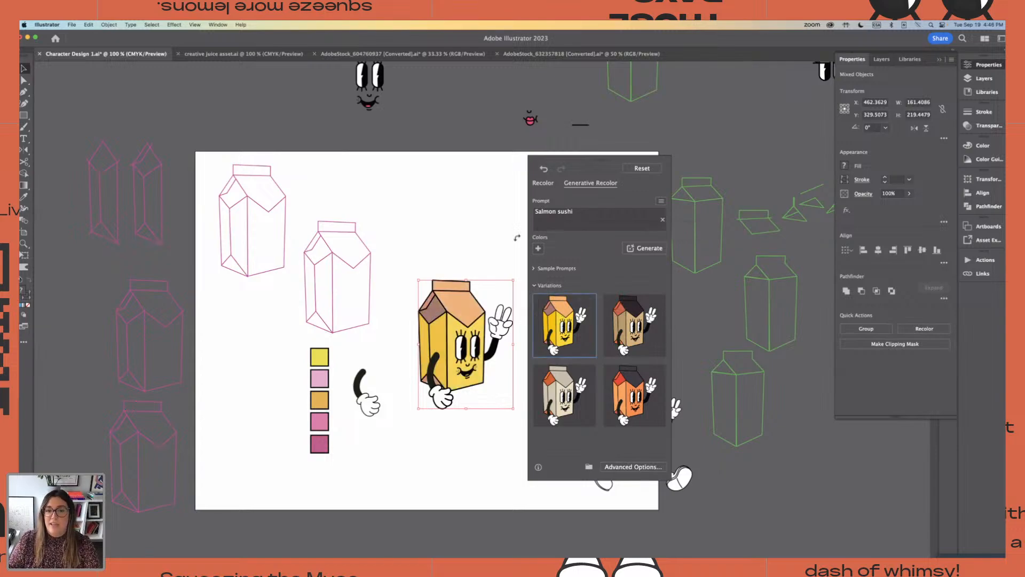
{"action": "key", "text": "super+equal"}
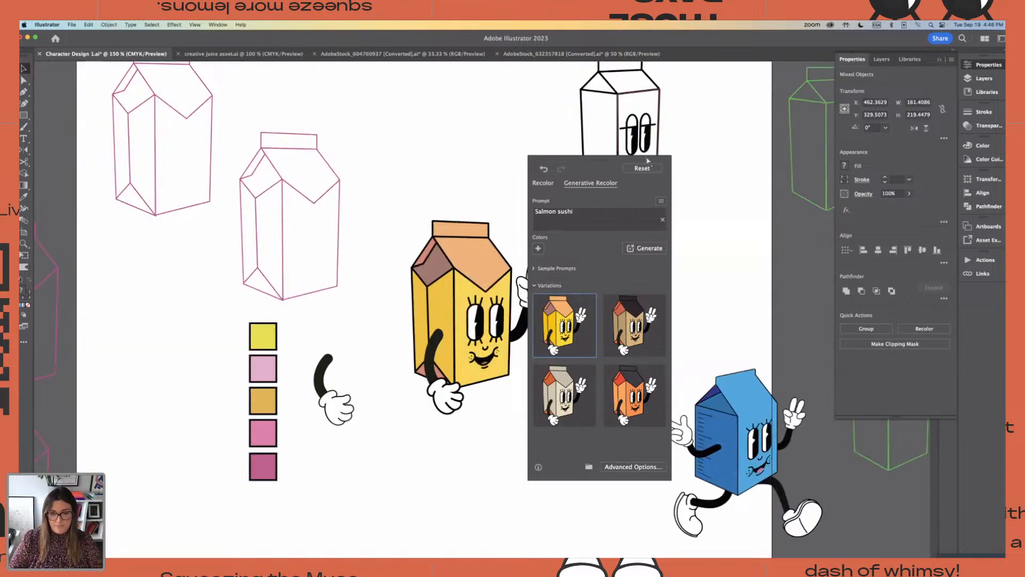
{"action": "left_click_drag", "start_coordinate": [598, 162], "coordinate": [651, 113]}
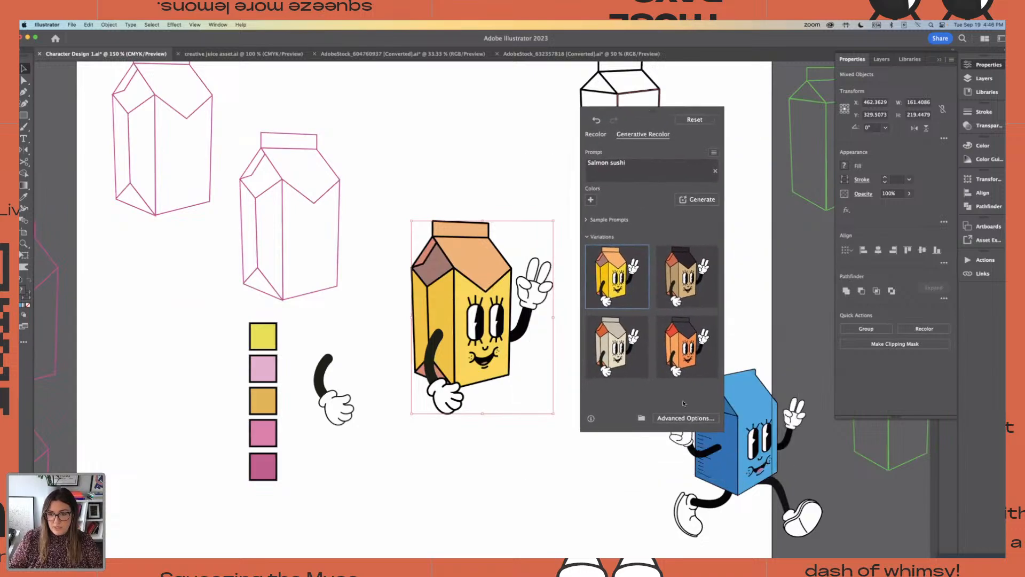
Close the recolour settings and place a copy of the whole yellow carton character below the artboard's lower-left edge
{"action": "scroll", "coordinate": [365, 294], "scroll_direction": "up", "scroll_amount": 2}
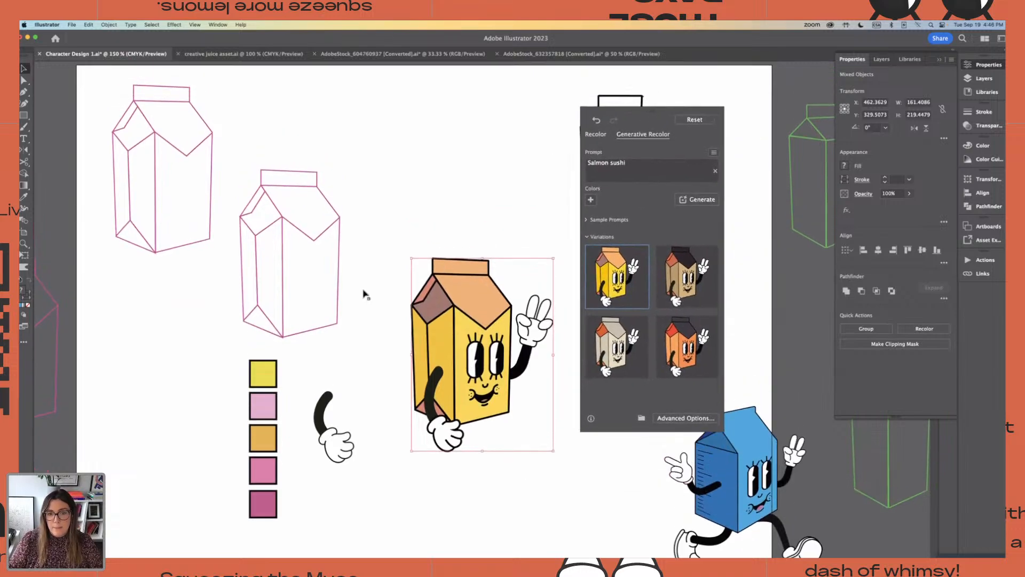
{"action": "left_click", "coordinate": [395, 259]}
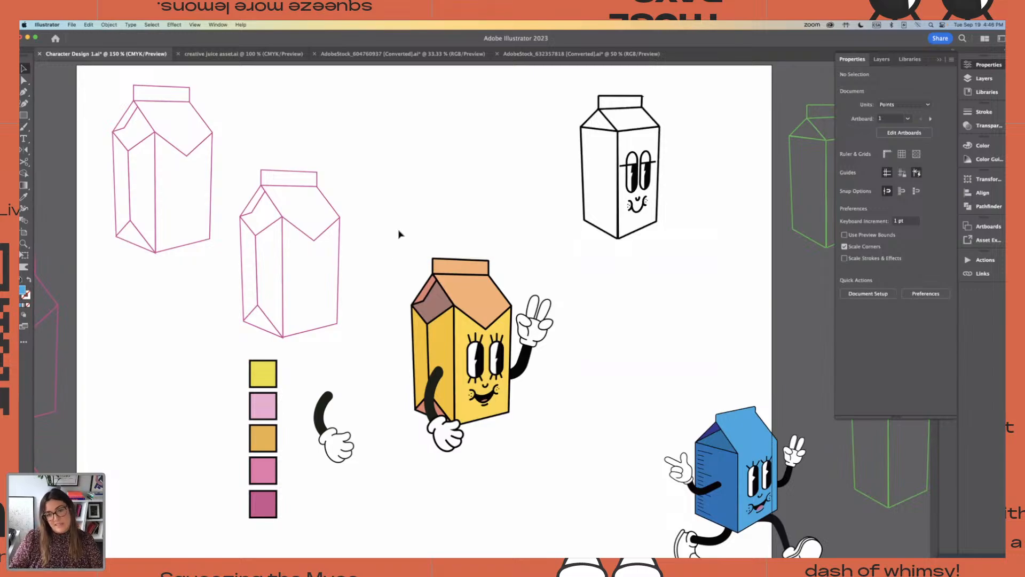
{"action": "left_click_drag", "start_coordinate": [399, 234], "coordinate": [554, 501]}
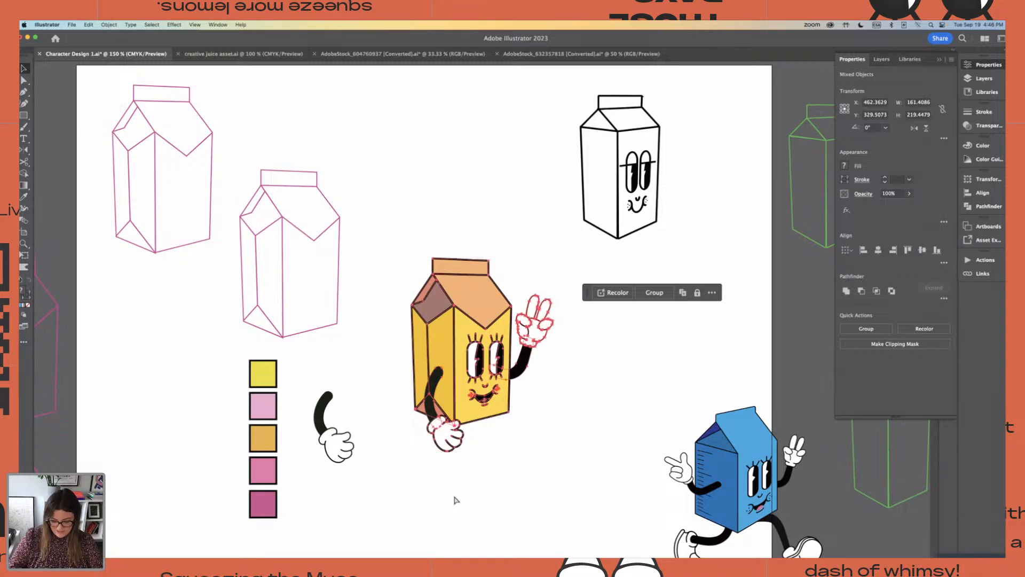
{"action": "key", "text": "super+minus"}
{"action": "key", "text": "super+minus"}
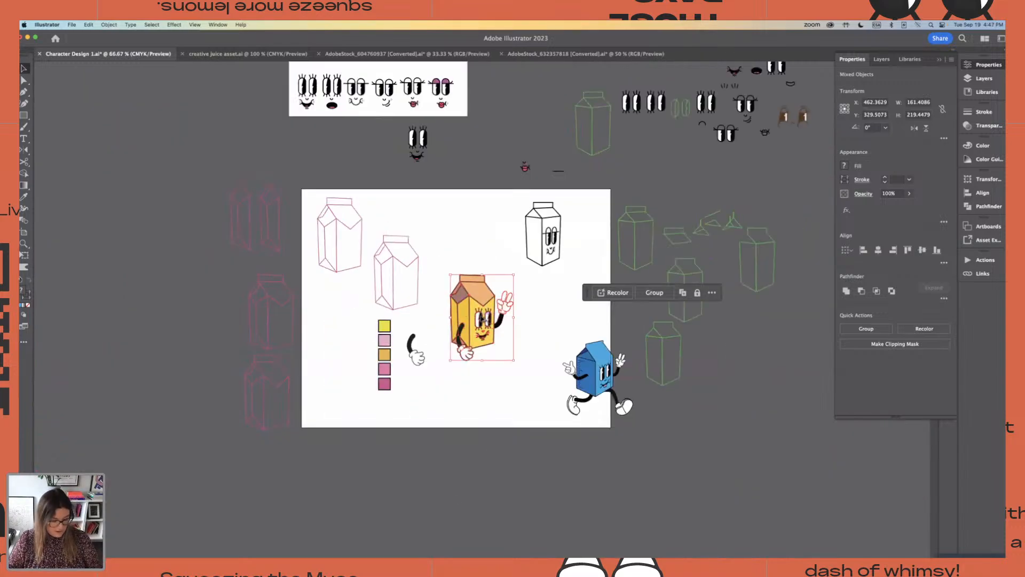
{"action": "left_click_drag", "start_coordinate": [482, 319], "coordinate": [356, 487]}
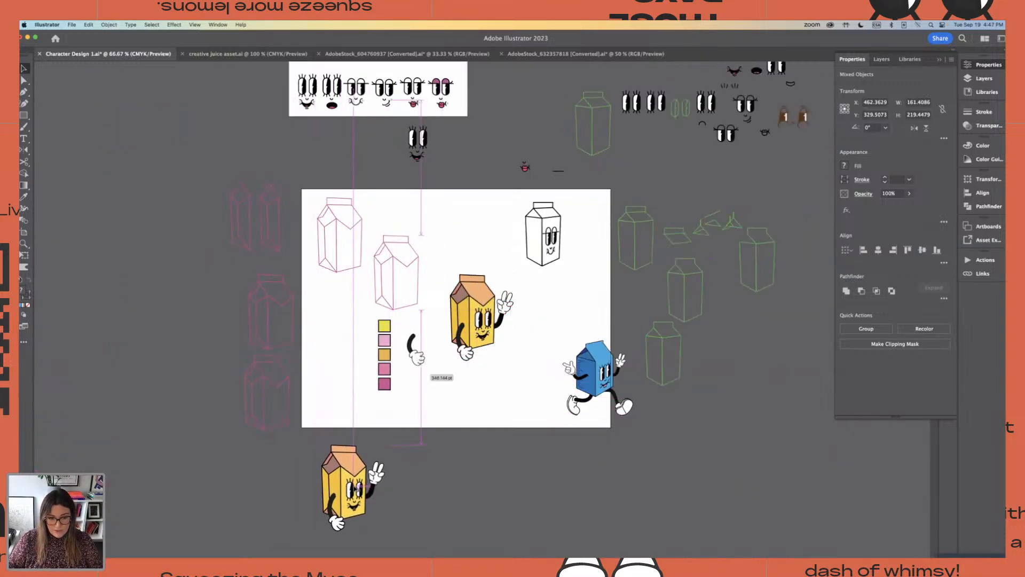
{"action": "left_click", "coordinate": [474, 411]}
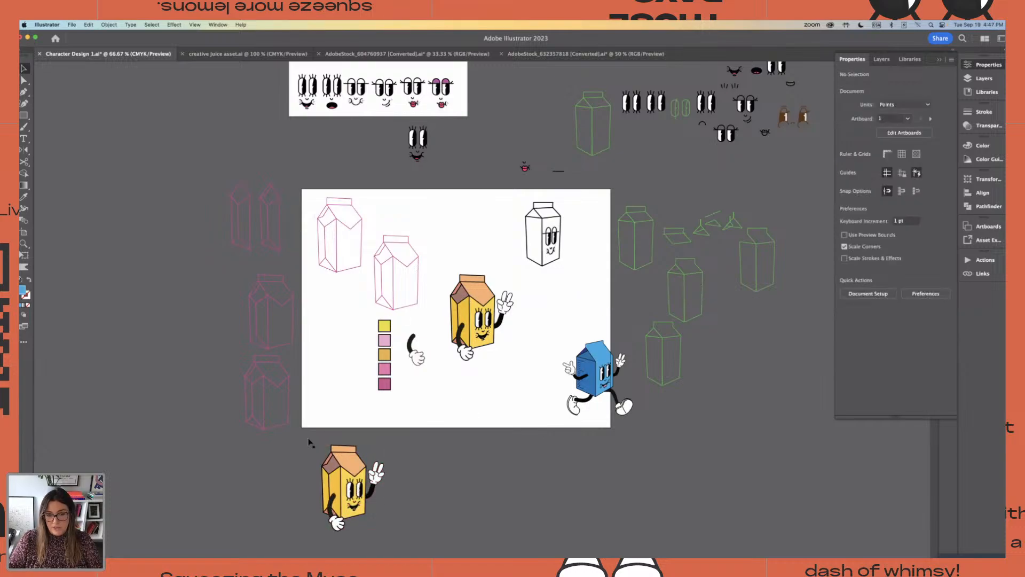
Examine the recoloured running carton characters in the creative juice asset file and return to the Character Design 1 document
{"action": "key", "text": "super+plus"}
{"action": "key", "text": "super+plus"}
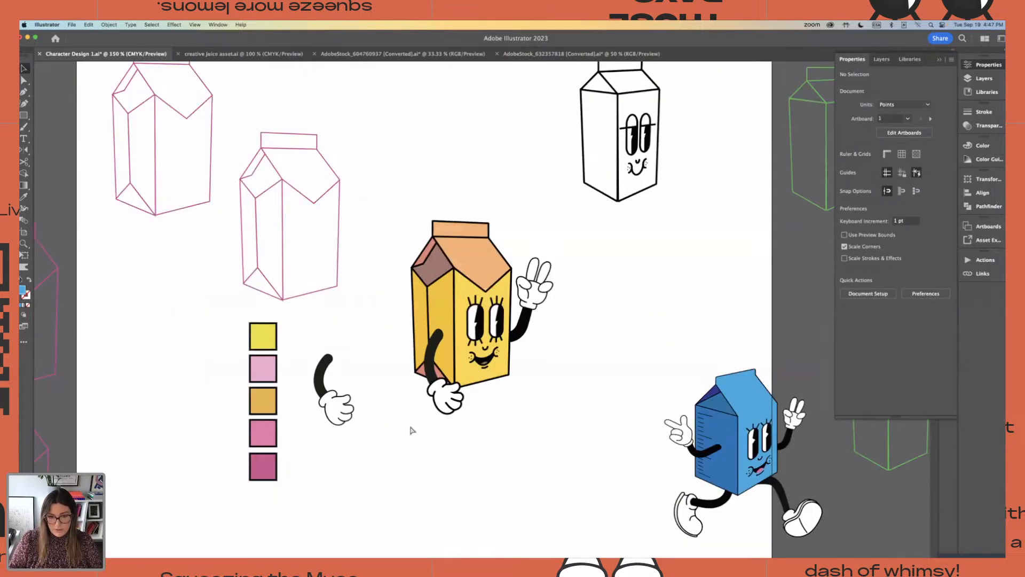
{"action": "left_click", "coordinate": [234, 54]}
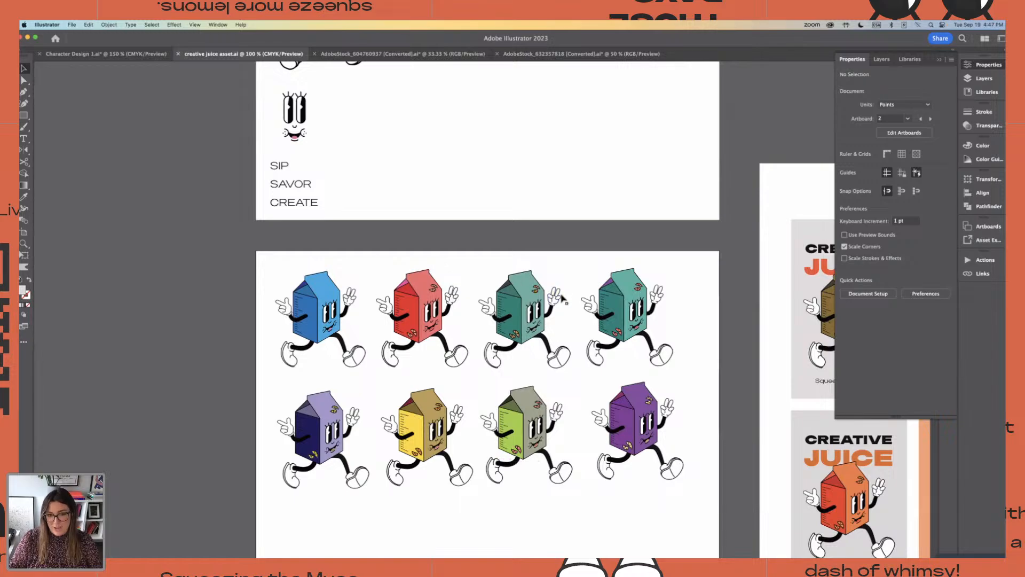
{"action": "left_click", "coordinate": [68, 54]}
{"action": "scroll", "coordinate": [455, 228], "scroll_direction": "right", "scroll_amount": 3}
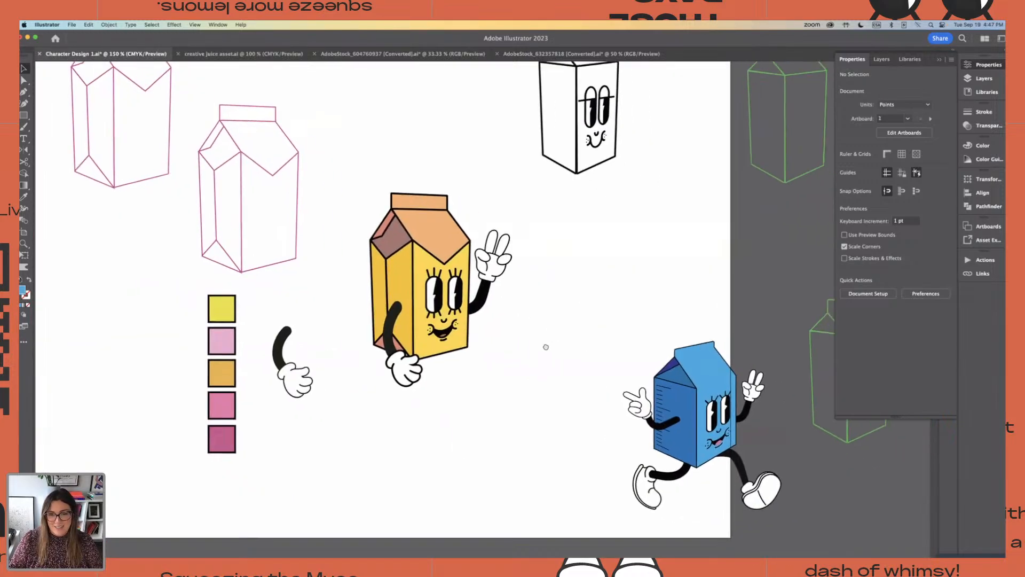
Duplicate the yellow carton character with its face and arms directly to its right on the artboard
{"action": "left_click_drag", "start_coordinate": [367, 175], "coordinate": [475, 360]}
{"action": "left_click_drag", "start_coordinate": [438, 322], "coordinate": [601, 322], "text": "alt"}
{"action": "scroll", "coordinate": [587, 320], "scroll_direction": "right", "scroll_amount": 5}
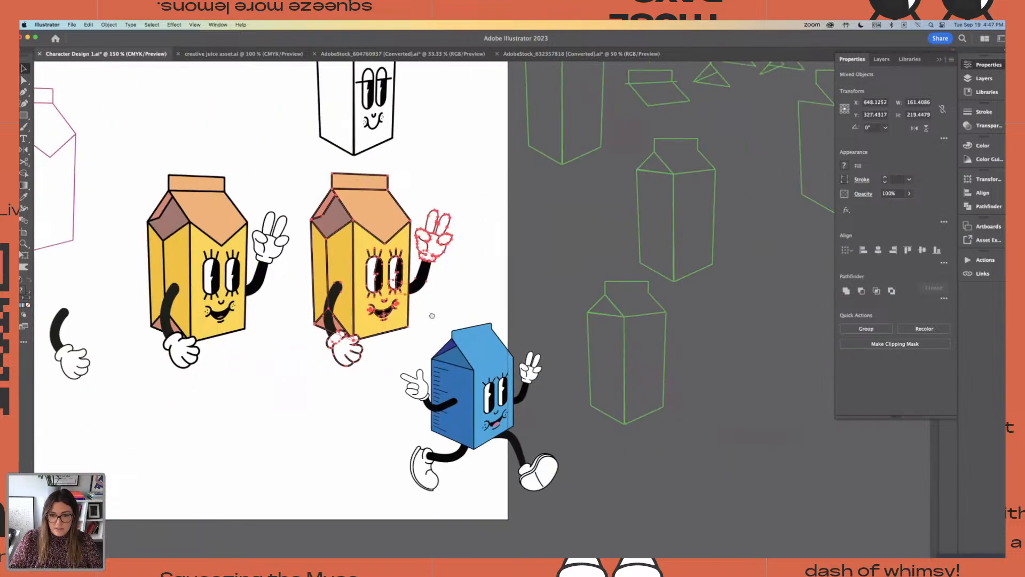
Move the blue running carton character off the artboard, beyond the green carton outlines
{"action": "left_click", "coordinate": [461, 406]}
{"action": "left_click", "coordinate": [377, 360]}
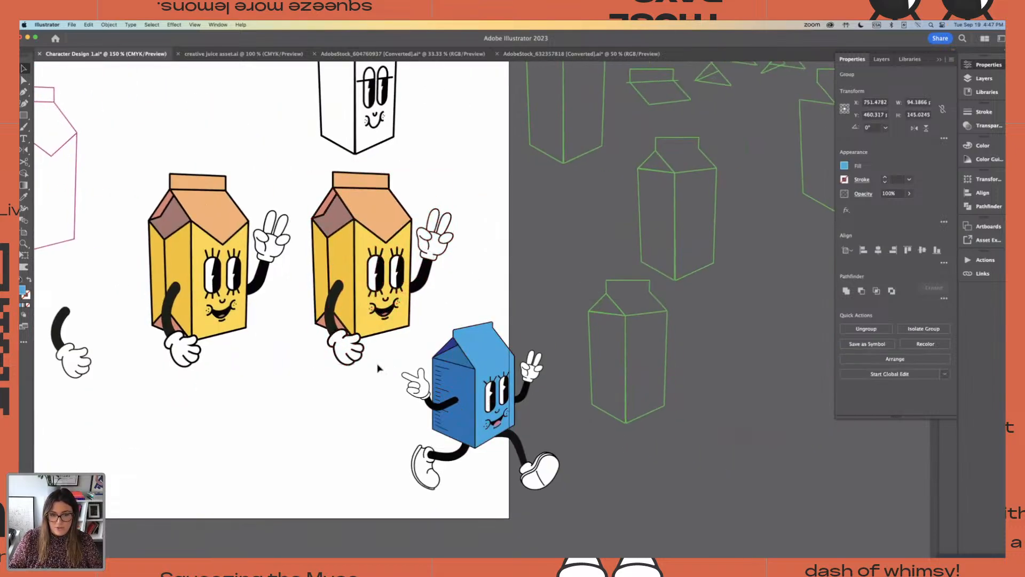
{"action": "left_click_drag", "start_coordinate": [541, 508], "coordinate": [544, 510]}
{"action": "left_click_drag", "start_coordinate": [483, 407], "coordinate": [820, 447]}
{"action": "left_click", "coordinate": [389, 393]}
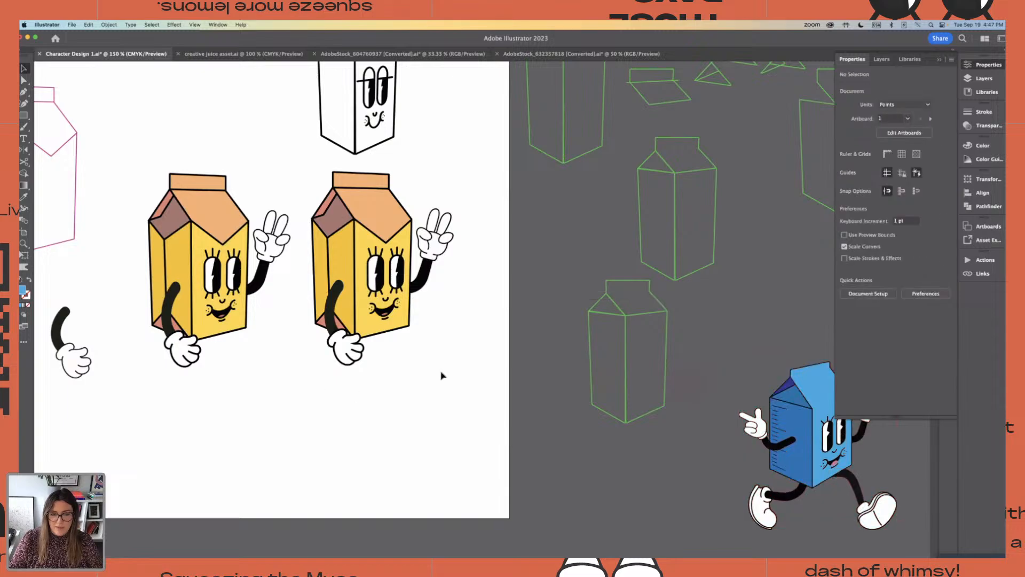
{"action": "left_click_drag", "start_coordinate": [510, 386], "coordinate": [536, 413]}
Recolor the duplicated yellow carton generatively with the prompt "pink pastels", applying the variation with a pink body and light blue top
{"action": "left_click_drag", "start_coordinate": [384, 230], "coordinate": [539, 454]}
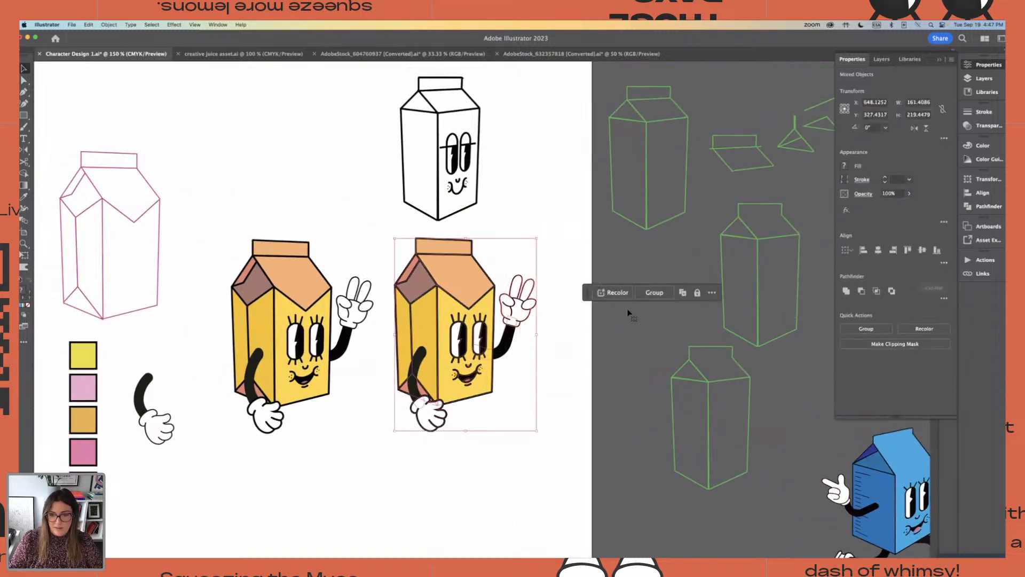
{"action": "left_click", "coordinate": [614, 293]}
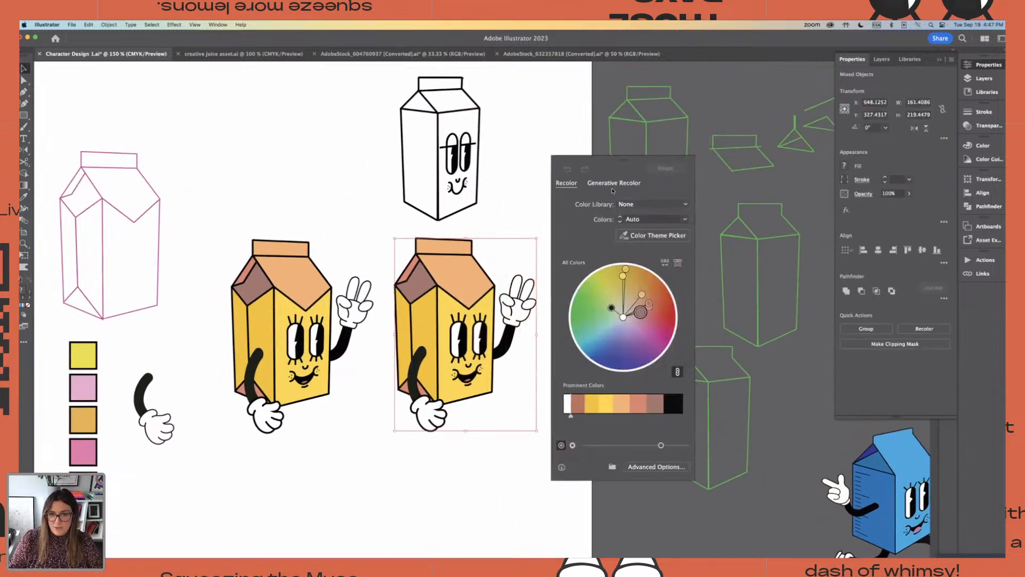
{"action": "left_click", "coordinate": [593, 183]}
{"action": "left_click", "coordinate": [588, 220]}
{"action": "type", "text": "pink"}
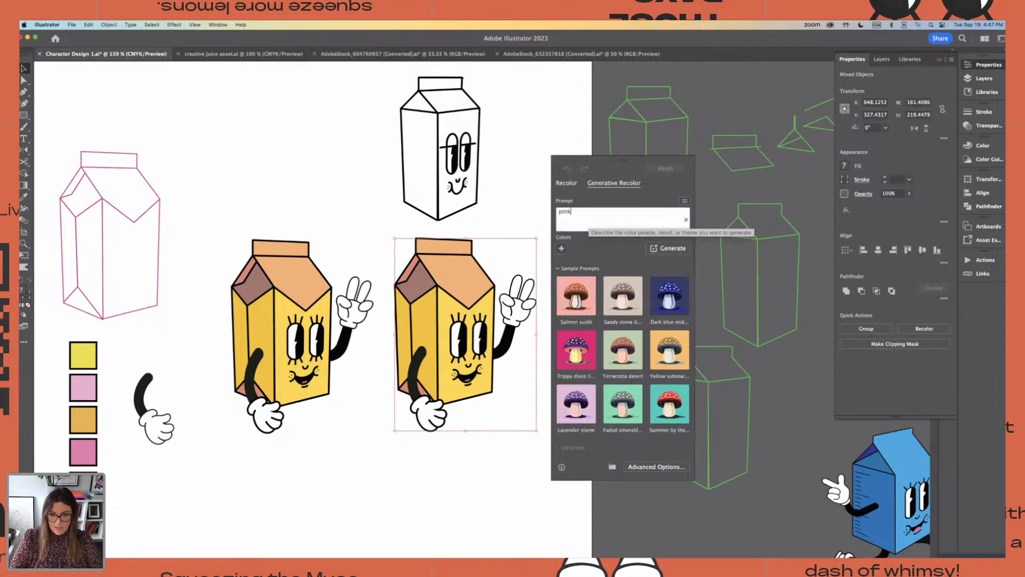
{"action": "type", "text": " pastels"}
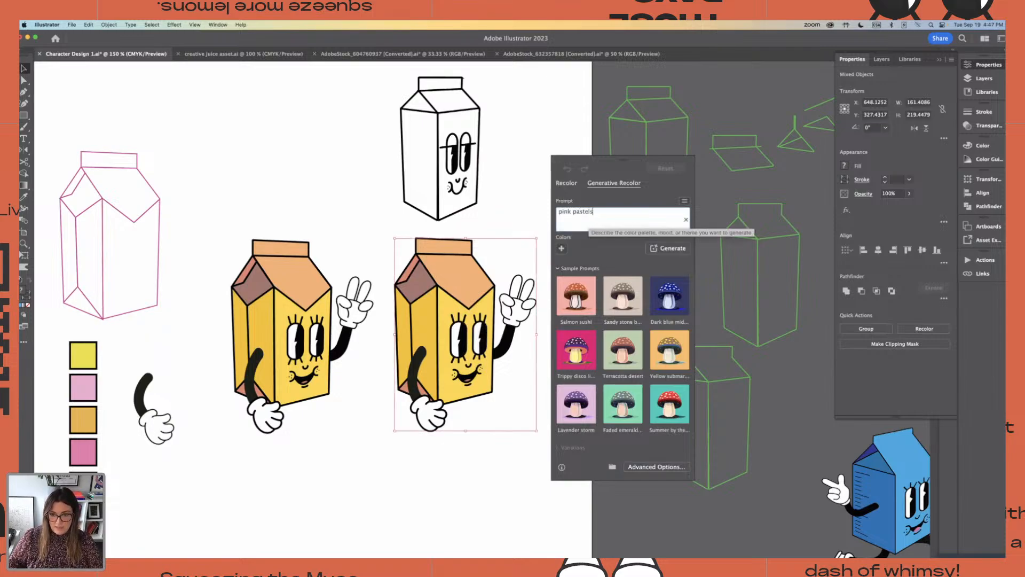
{"action": "key", "text": "Return"}
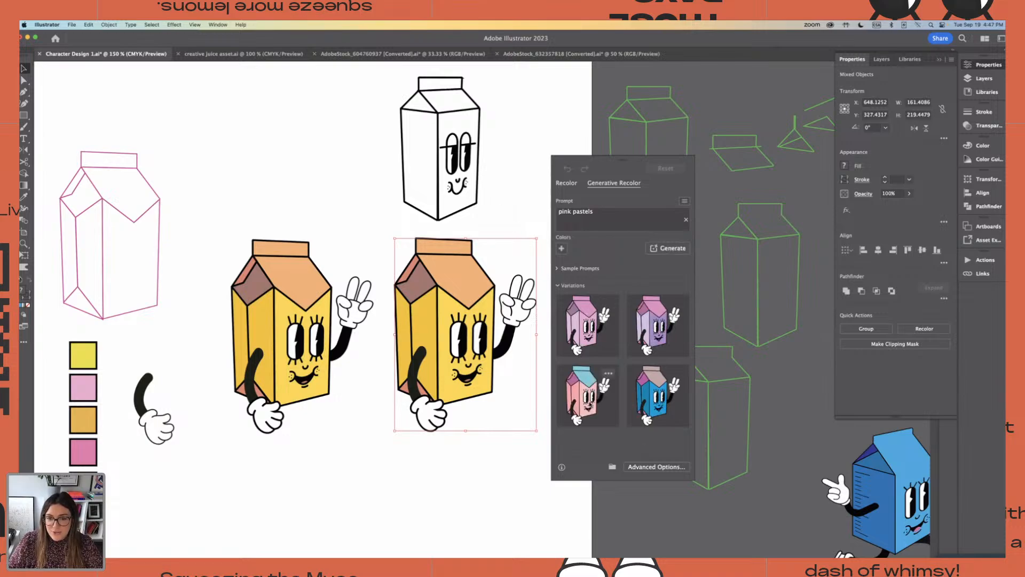
{"action": "left_click", "coordinate": [582, 382]}
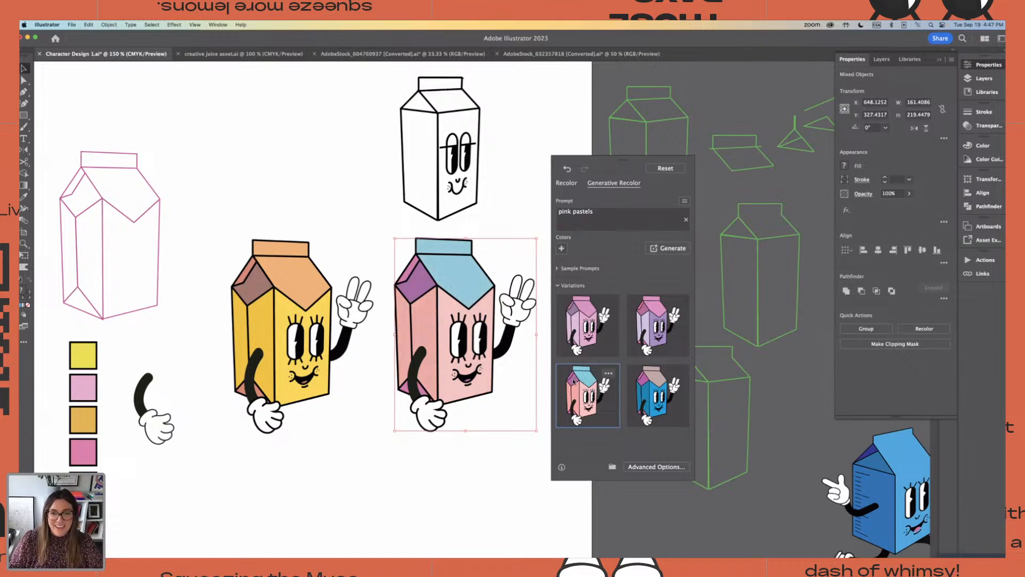
{"action": "left_click", "coordinate": [532, 481]}
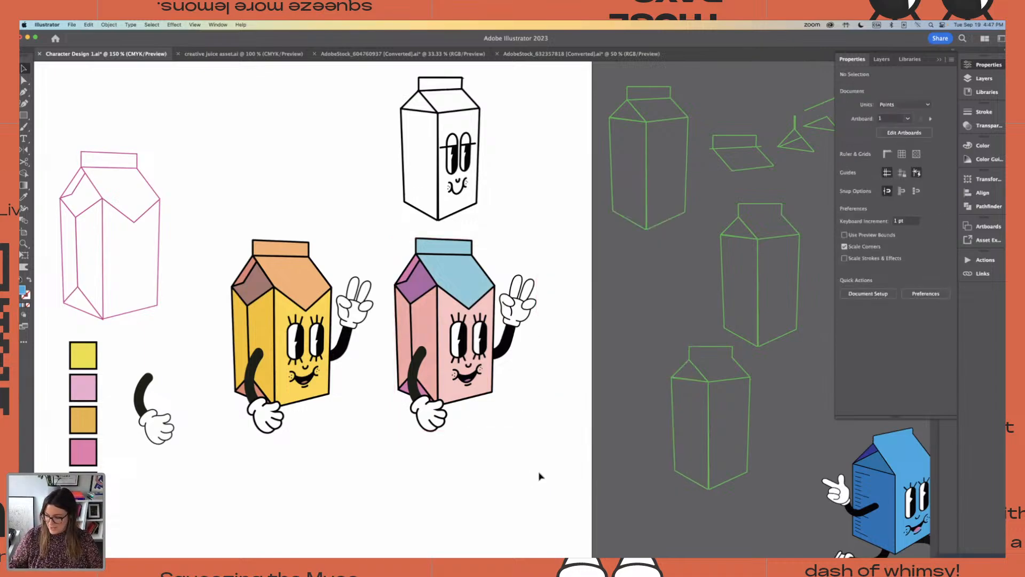
Duplicate the pink carton character to a spot below and slightly left of it, across the artboard's lower edge
{"action": "key", "text": "ctrl+minus"}
{"action": "key", "text": "ctrl+minus"}
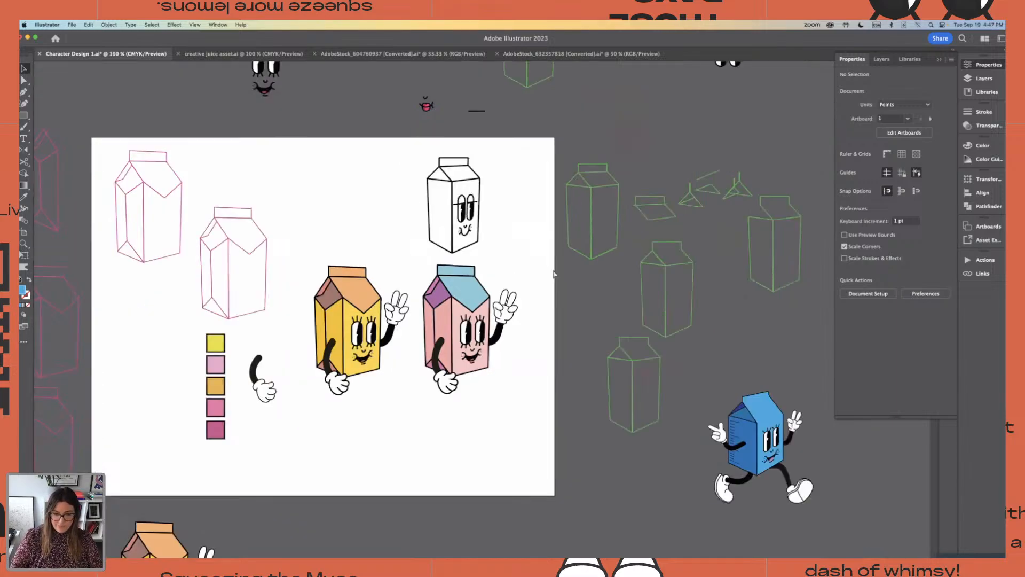
{"action": "left_click_drag", "start_coordinate": [489, 378], "coordinate": [491, 379]}
{"action": "left_click_drag", "start_coordinate": [490, 323], "coordinate": [446, 414]}
Generate recolour variations for the lower pink carton copy with the prompt "pineapple"
{"action": "left_click", "coordinate": [617, 293]}
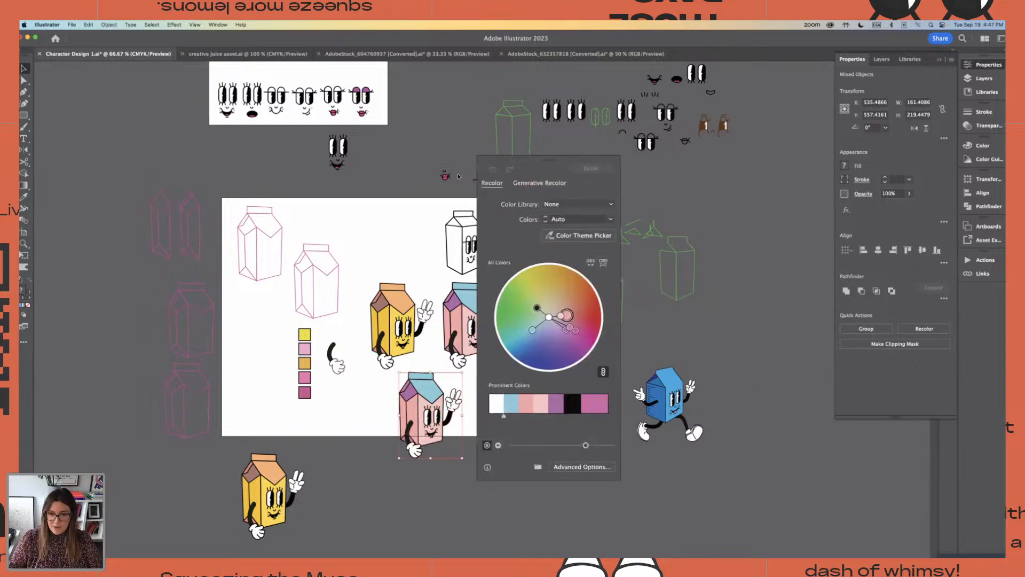
{"action": "left_click", "coordinate": [539, 183]}
{"action": "left_click", "coordinate": [526, 219]}
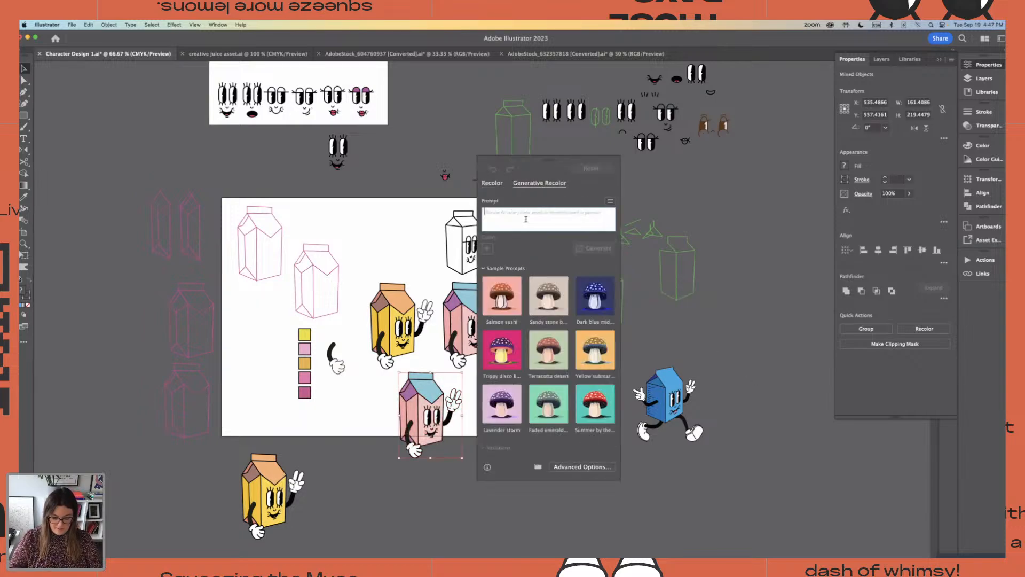
{"action": "type", "text": "pinna"}
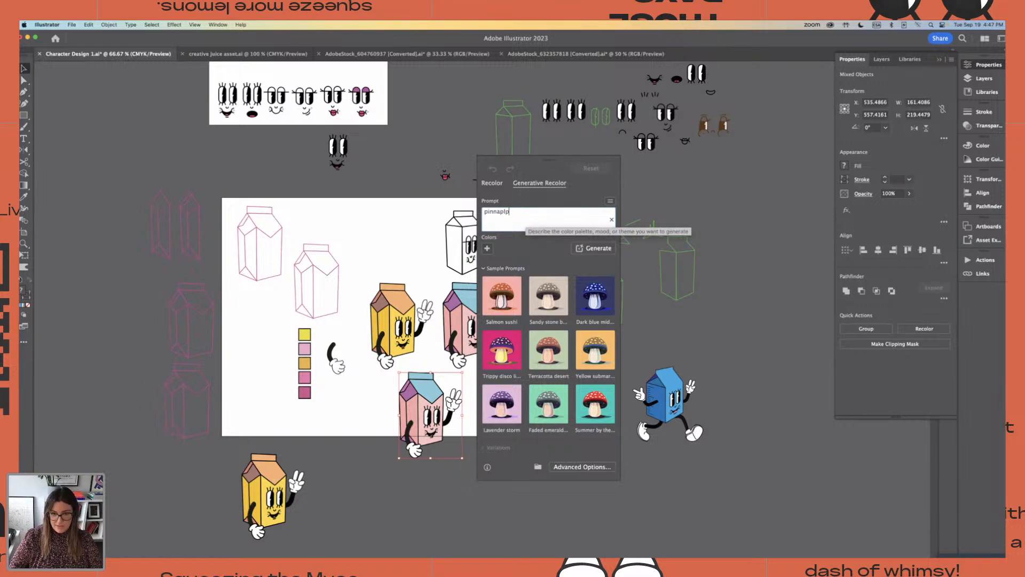
{"action": "type", "text": "ppl"}
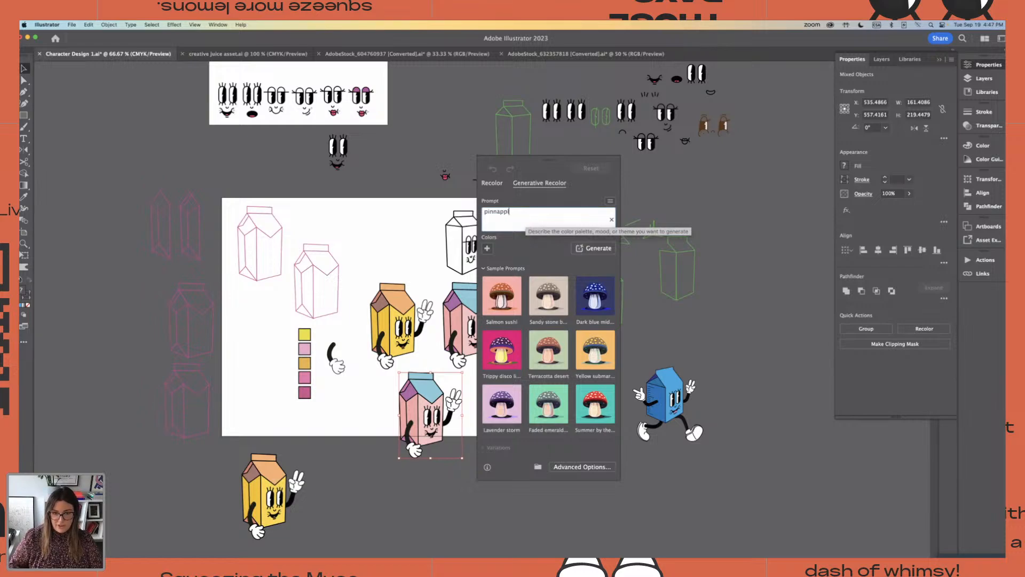
{"action": "type", "text": "e"}
{"action": "key", "text": "Return"}
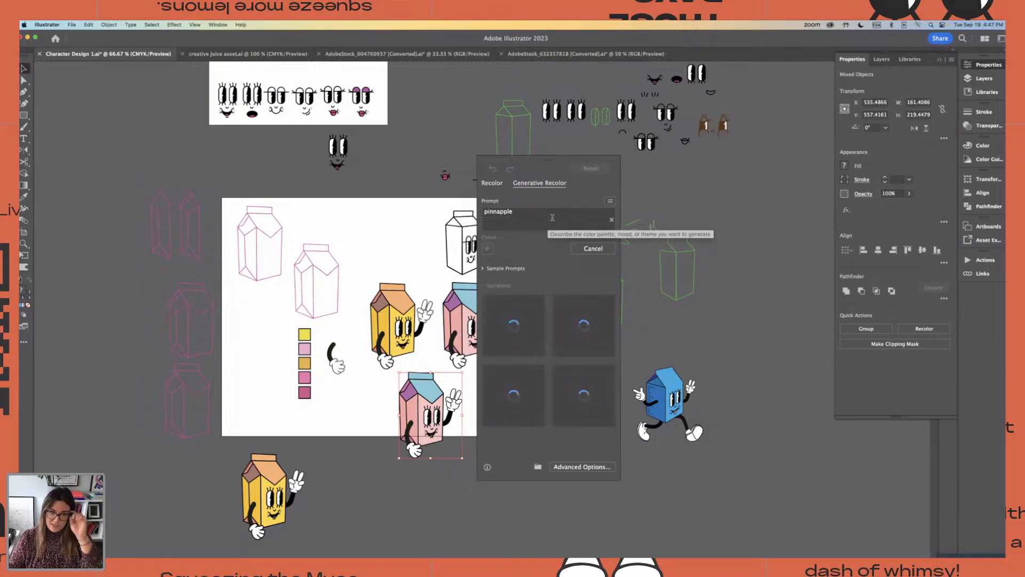
{"action": "double_click", "coordinate": [495, 215]}
{"action": "left_click", "coordinate": [497, 211]}
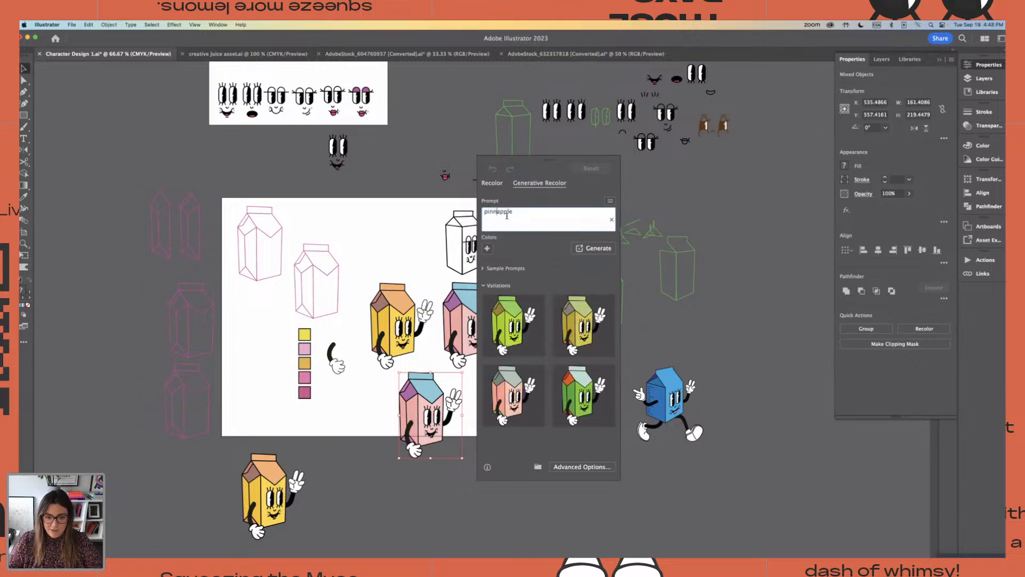
{"action": "type", "text": "e"}
{"action": "key", "text": "Return"}
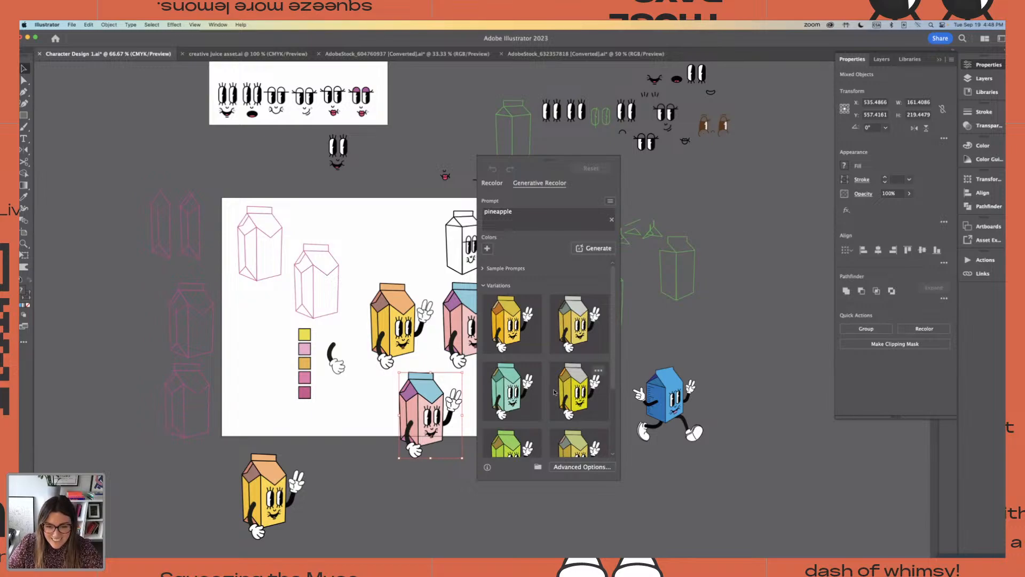
Apply the first pineapple variation, a golden yellow body with an olive-gold top, to the lower carton and close the recolour settings
{"action": "scroll", "coordinate": [555, 392], "scroll_direction": "down", "scroll_amount": 3}
{"action": "scroll", "coordinate": [554, 392], "scroll_direction": "up", "scroll_amount": 3}
{"action": "left_click", "coordinate": [509, 325]}
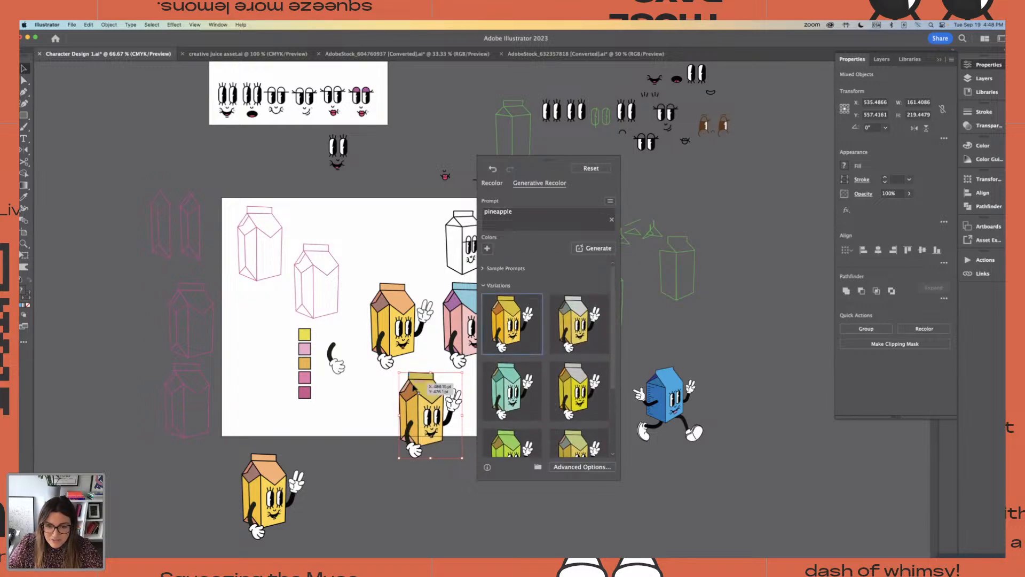
{"action": "scroll", "coordinate": [413, 388], "scroll_direction": "down", "scroll_amount": 1}
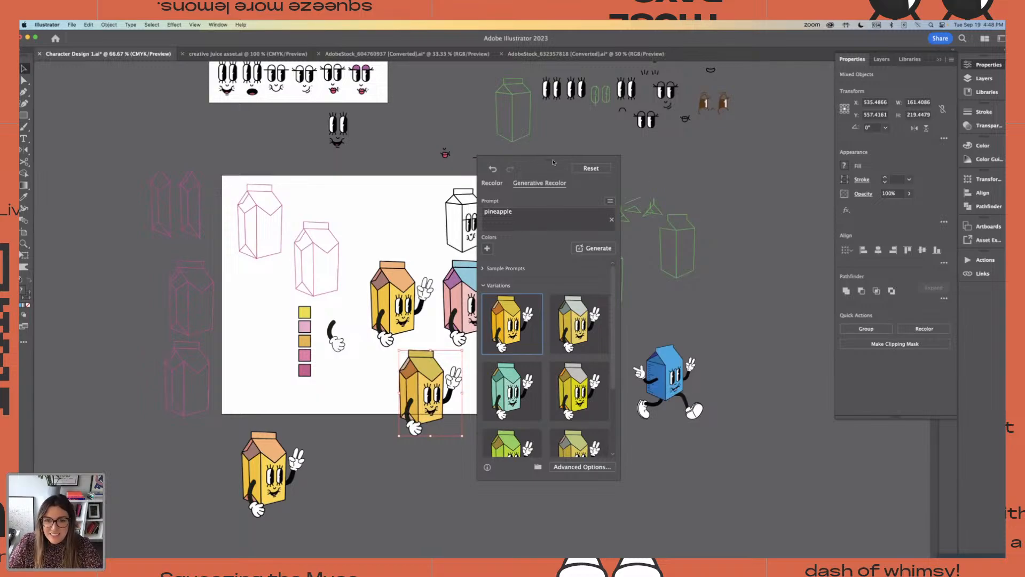
{"action": "left_click", "coordinate": [635, 331]}
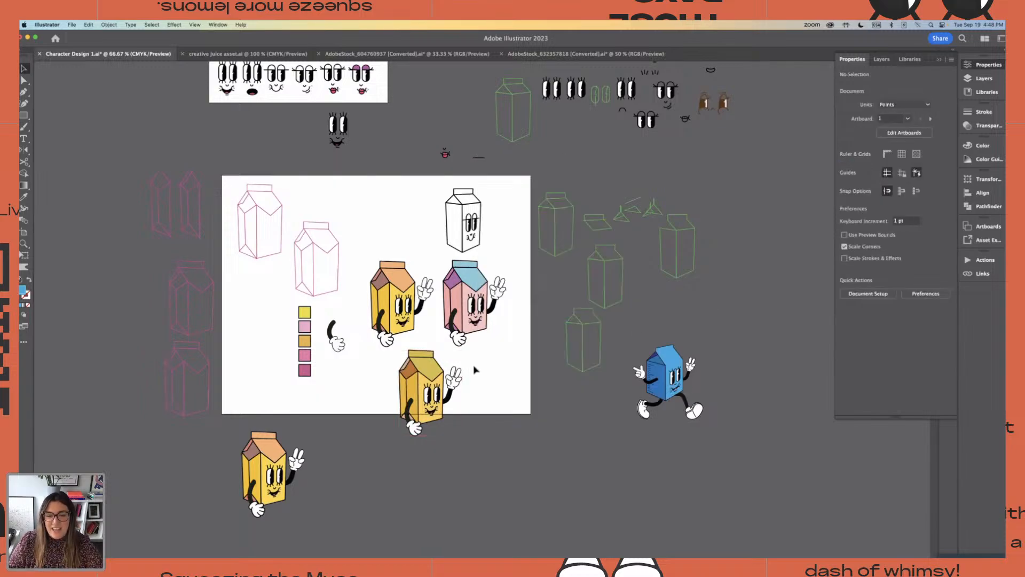
{"action": "left_click", "coordinate": [430, 378]}
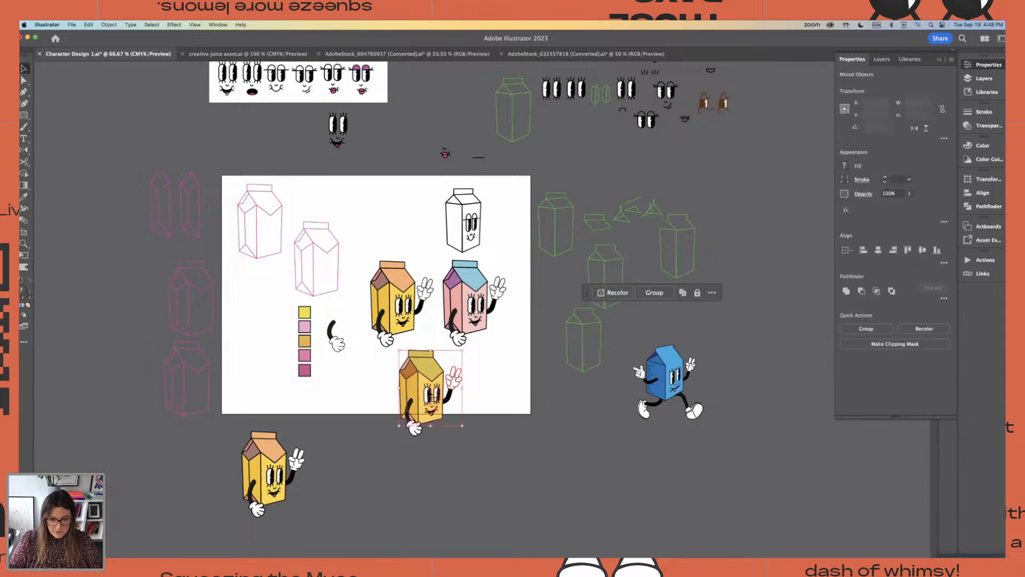
{"action": "left_click_drag", "start_coordinate": [431, 380], "coordinate": [512, 376]}
{"action": "scroll", "coordinate": [481, 406], "scroll_direction": "right", "scroll_amount": 3}
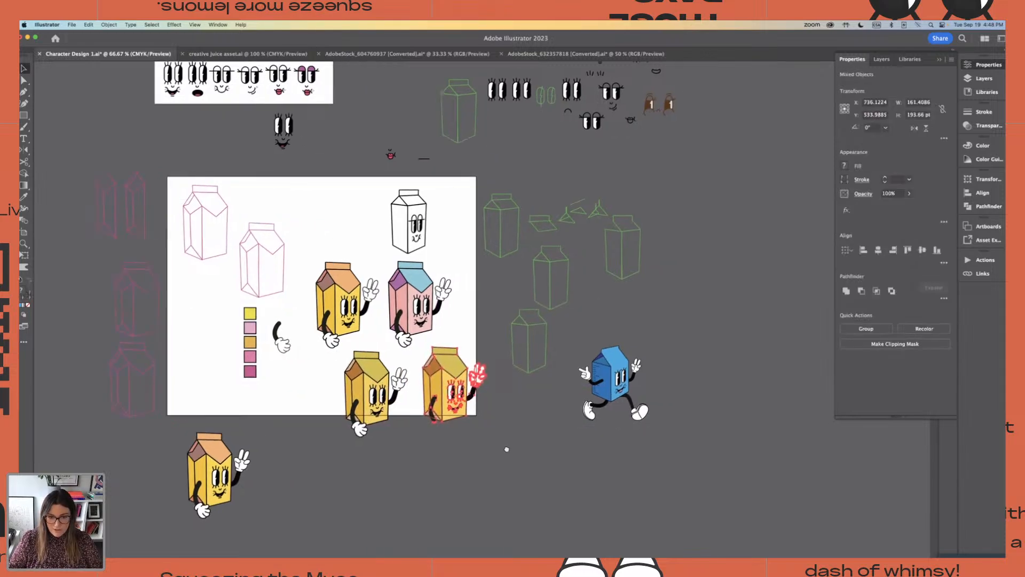
{"action": "key", "text": "super+z"}
{"action": "left_click", "coordinate": [308, 371]}
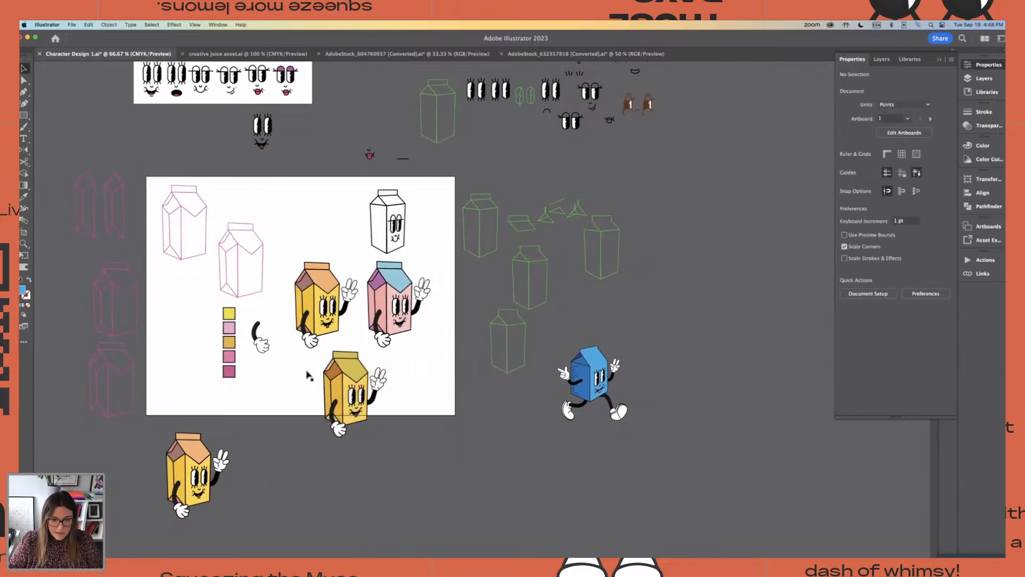
Duplicate the golden carton to its right and recolor the copy with the sample prompt "Summer by the sea", applying the teal variation with a purple side fold
{"action": "left_click_drag", "start_coordinate": [319, 357], "coordinate": [387, 451]}
{"action": "left_click_drag", "start_coordinate": [349, 410], "coordinate": [422, 403]}
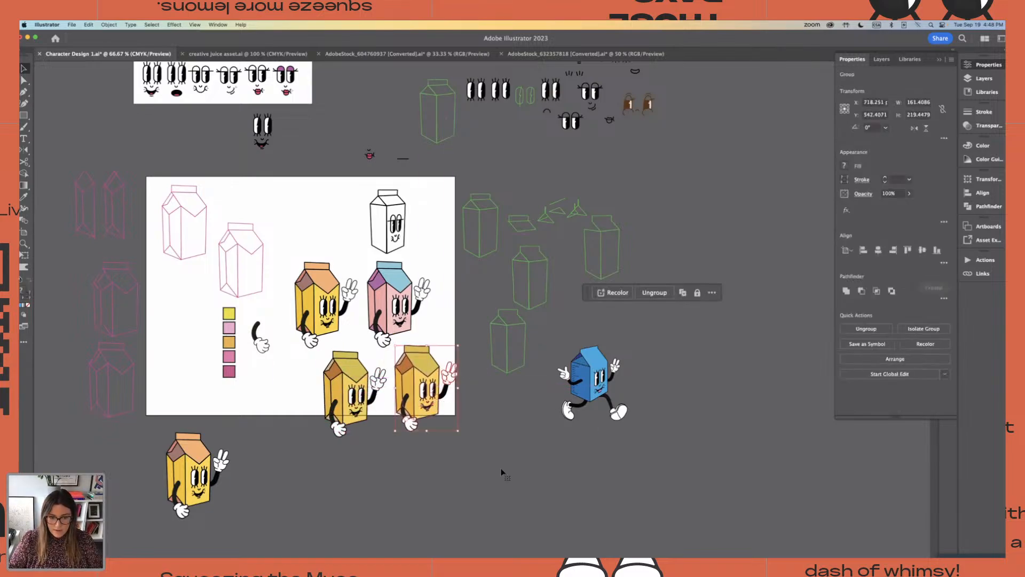
{"action": "left_click", "coordinate": [611, 292]}
{"action": "left_click", "coordinate": [535, 182]}
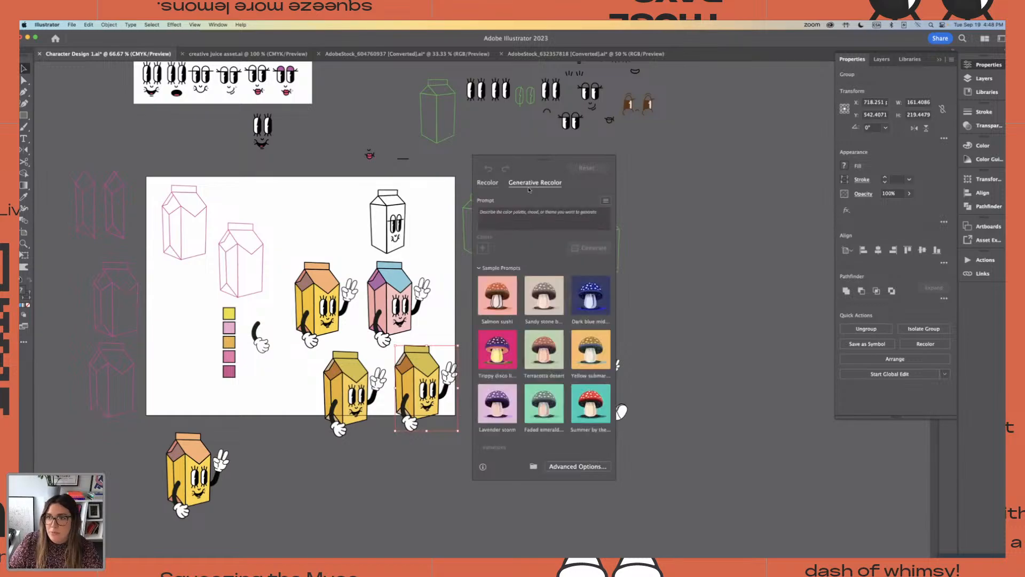
{"action": "scroll", "coordinate": [550, 382], "scroll_direction": "down", "scroll_amount": 2}
{"action": "left_click", "coordinate": [590, 403]}
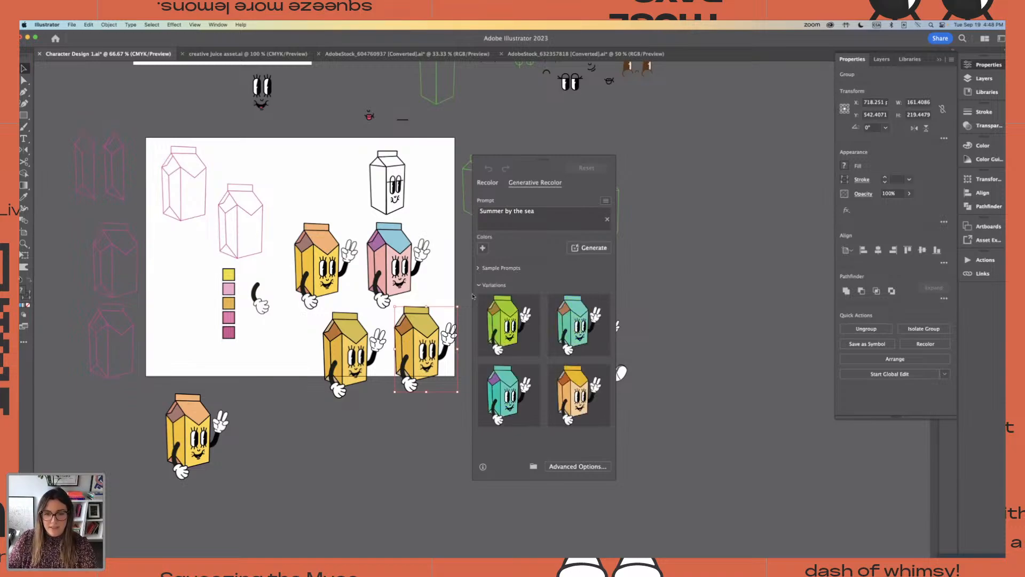
{"action": "left_click", "coordinate": [507, 388]}
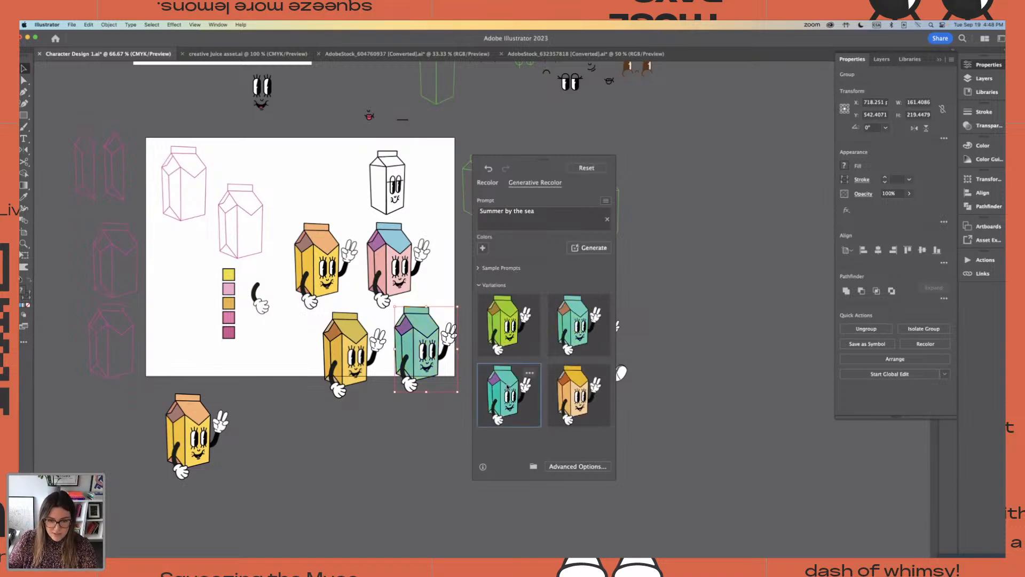
Add a dark blue guide color to the "Summer by the sea" prompt, regenerate, and apply the variation with a red body and teal top
{"action": "left_click", "coordinate": [482, 248]}
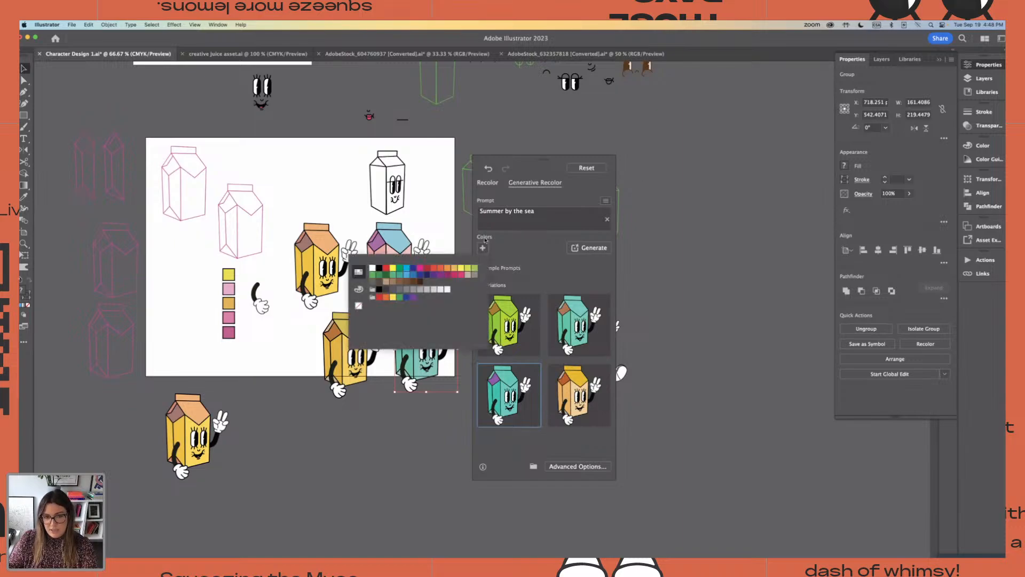
{"action": "left_click", "coordinate": [420, 275]}
{"action": "left_click", "coordinate": [525, 261]}
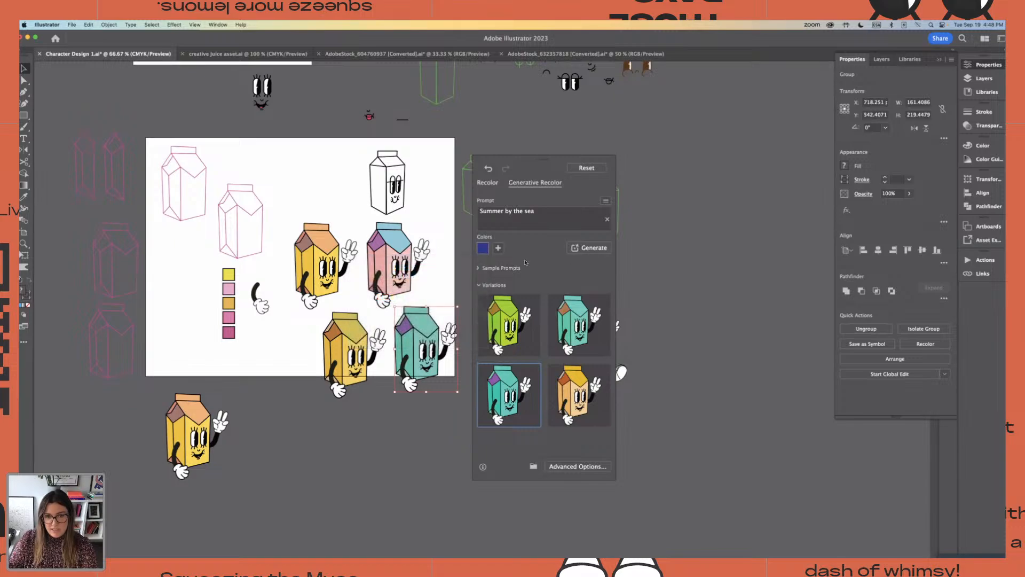
{"action": "left_click", "coordinate": [597, 248]}
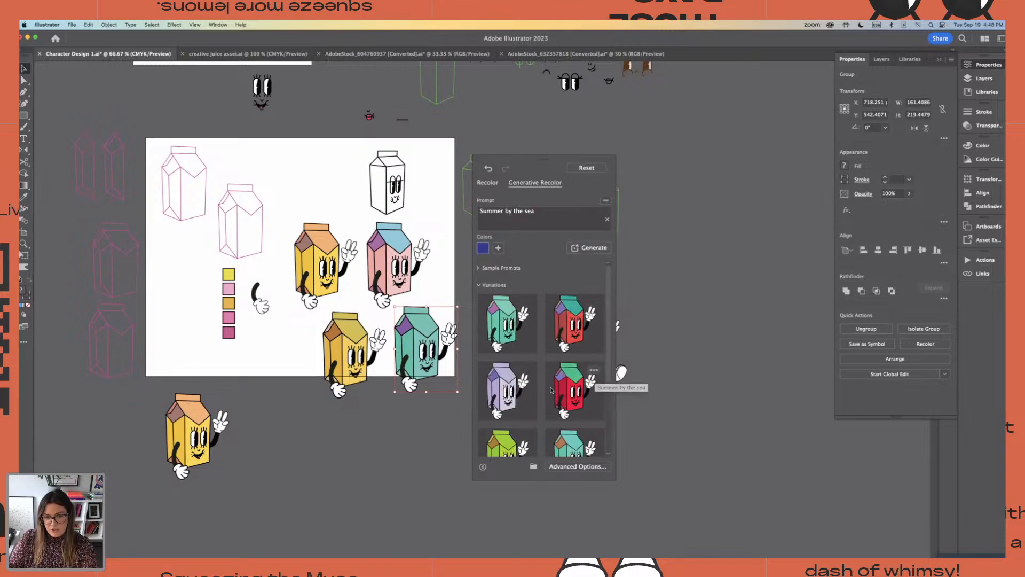
{"action": "left_click", "coordinate": [565, 328]}
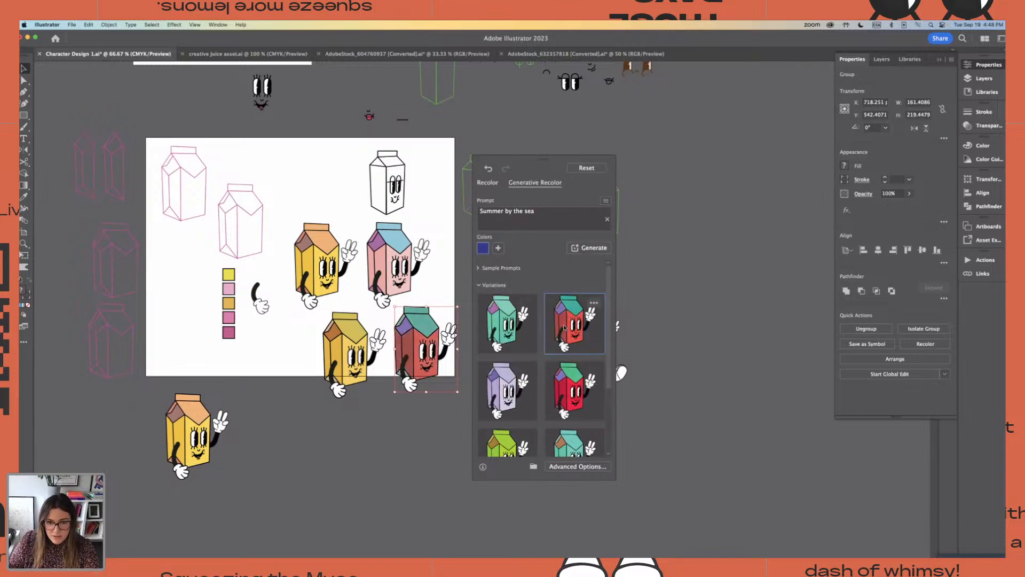
{"action": "left_click", "coordinate": [692, 458]}
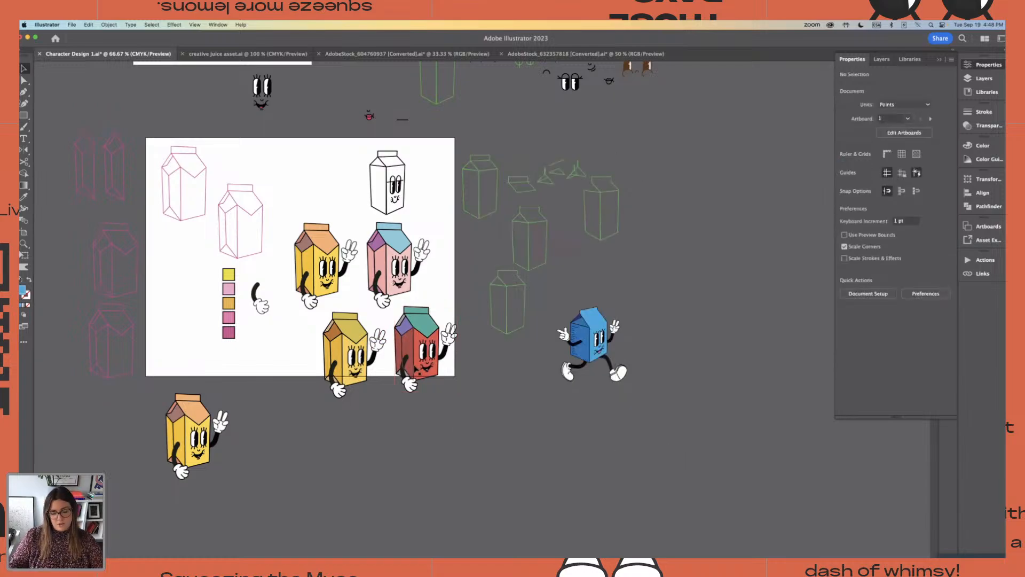
Move the green carton outlines and the blue running character together farther up and right, away from the artboard
{"action": "key", "text": "super+minus"}
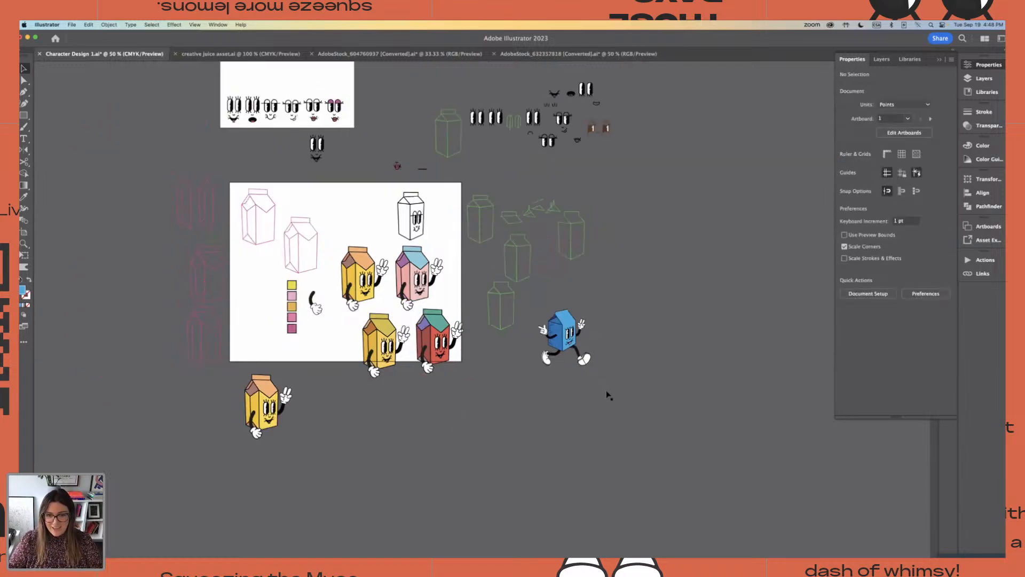
{"action": "left_click_drag", "start_coordinate": [606, 394], "coordinate": [477, 205]}
{"action": "left_click_drag", "start_coordinate": [570, 333], "coordinate": [736, 248]}
{"action": "left_click", "coordinate": [500, 301]}
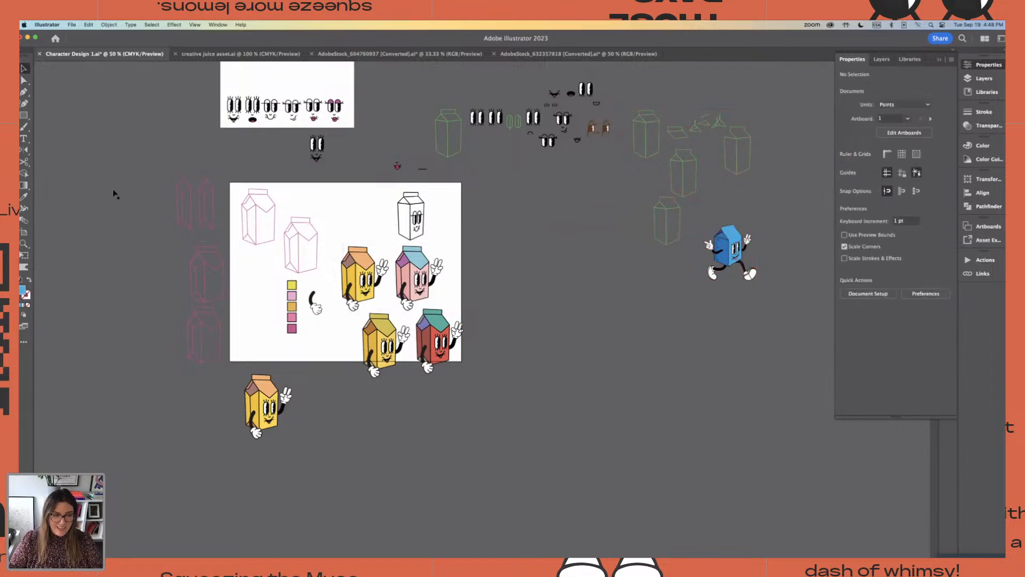
Widen the artboard rightward to about 996 pt, extend it below the lower cartons, and move the spare yellow carton above the artboard
{"action": "left_click", "coordinate": [24, 232]}
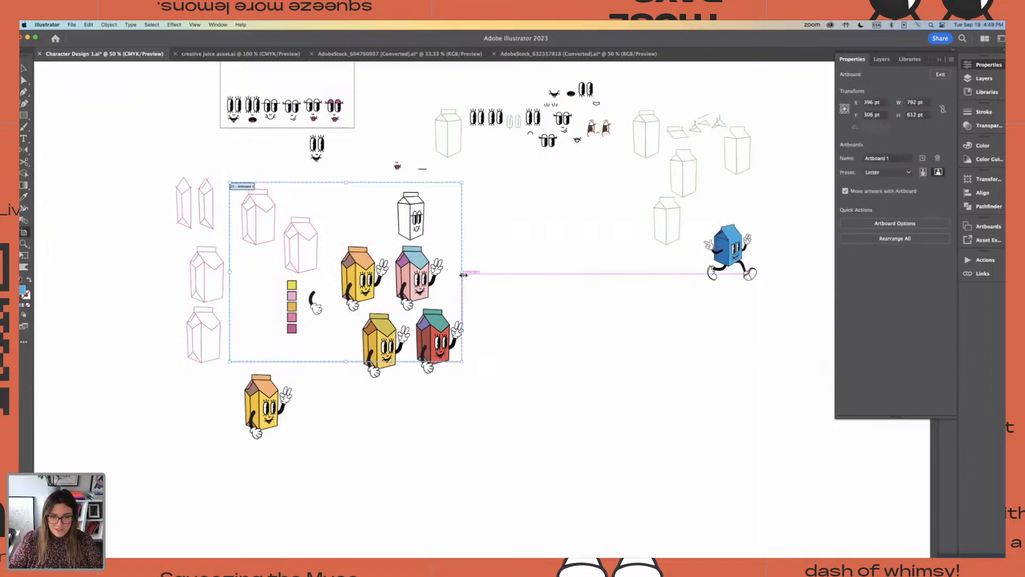
{"action": "left_click_drag", "start_coordinate": [461, 272], "coordinate": [518, 276]}
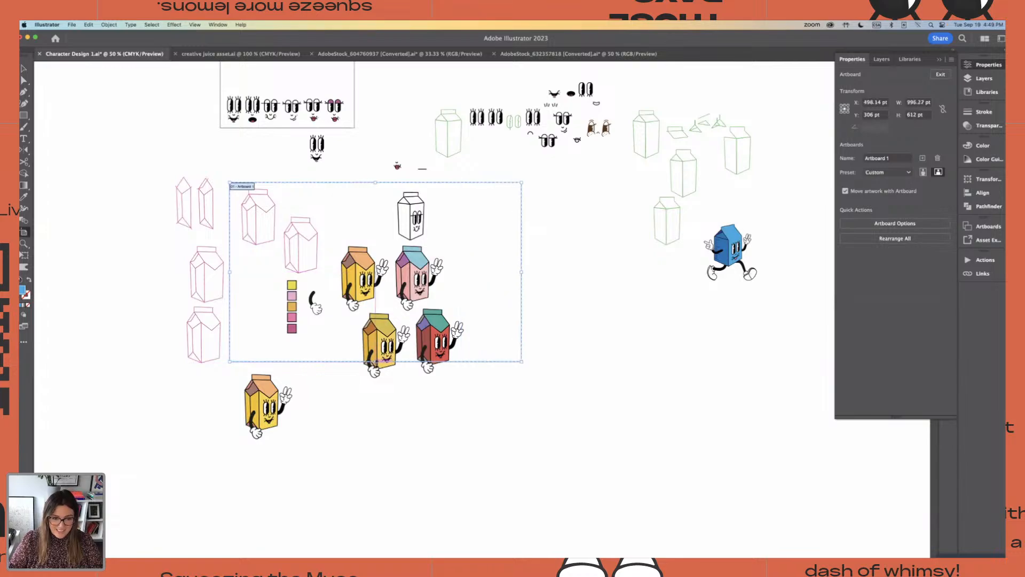
{"action": "left_click_drag", "start_coordinate": [375, 362], "coordinate": [411, 399]}
{"action": "left_click", "coordinate": [24, 80]}
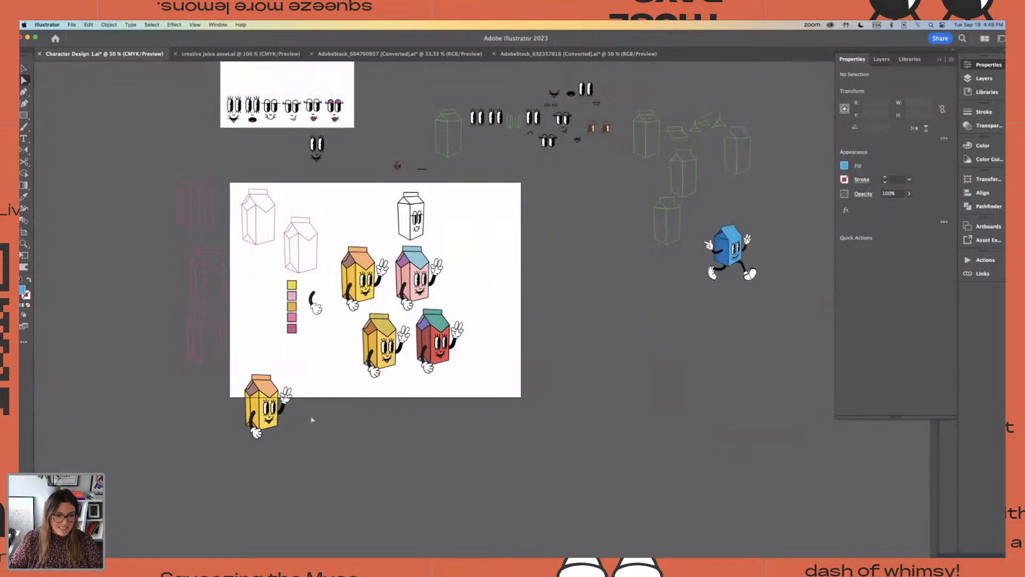
{"action": "left_click_drag", "start_coordinate": [238, 359], "coordinate": [197, 98]}
Duplicate the four colored cartons to the right of the originals and widen the artboard so the copies fit on it
{"action": "left_click_drag", "start_coordinate": [331, 250], "coordinate": [472, 383]}
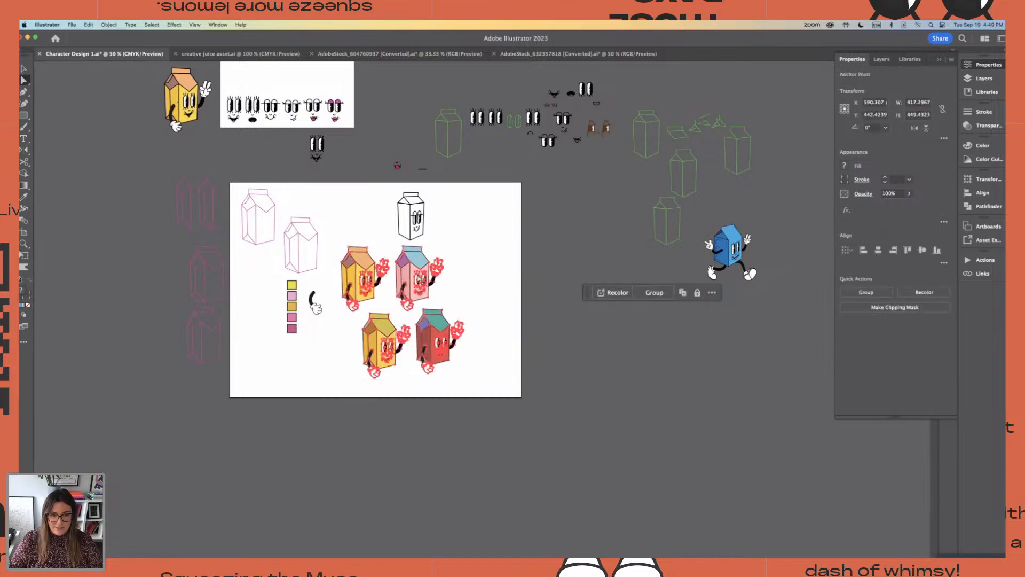
{"action": "left_click_drag", "start_coordinate": [420, 279], "coordinate": [588, 294]}
{"action": "key", "text": "shift+o"}
{"action": "key", "text": "v"}
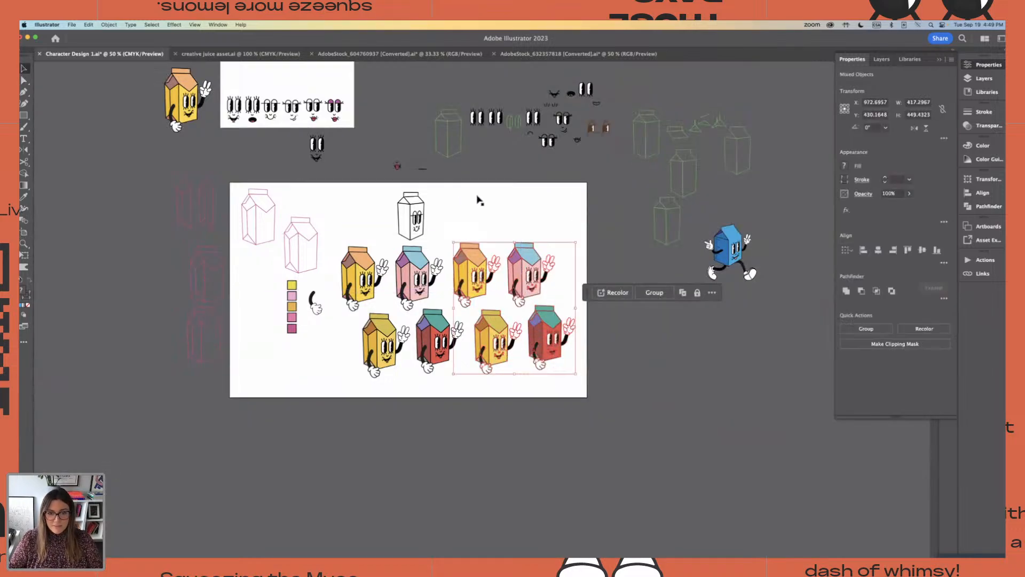
{"action": "left_click", "coordinate": [486, 207]}
Lock the four original colored cartons so that only their copies on the right can be selected
{"action": "key", "text": "super+equal"}
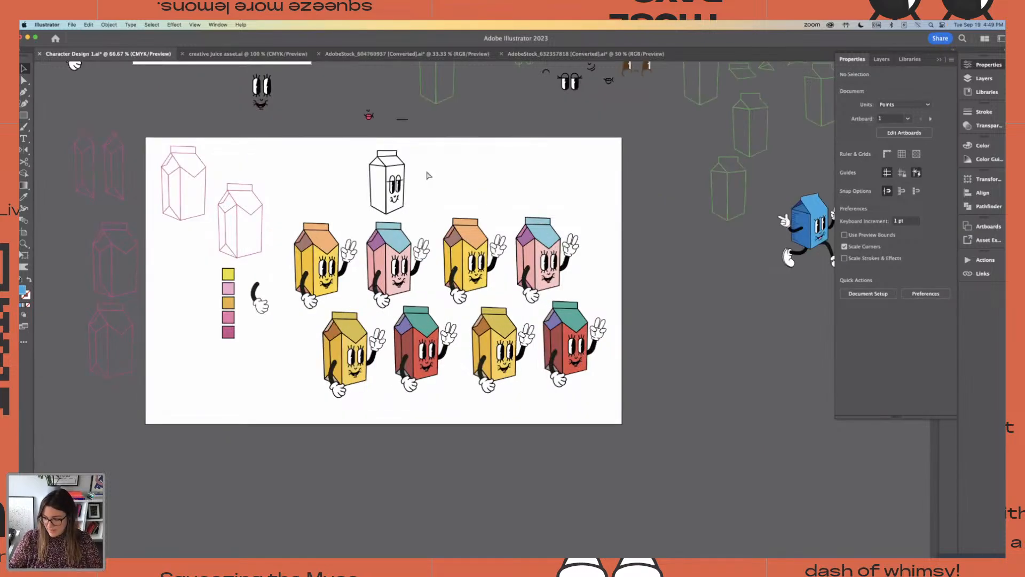
{"action": "left_click_drag", "start_coordinate": [507, 188], "coordinate": [492, 206]}
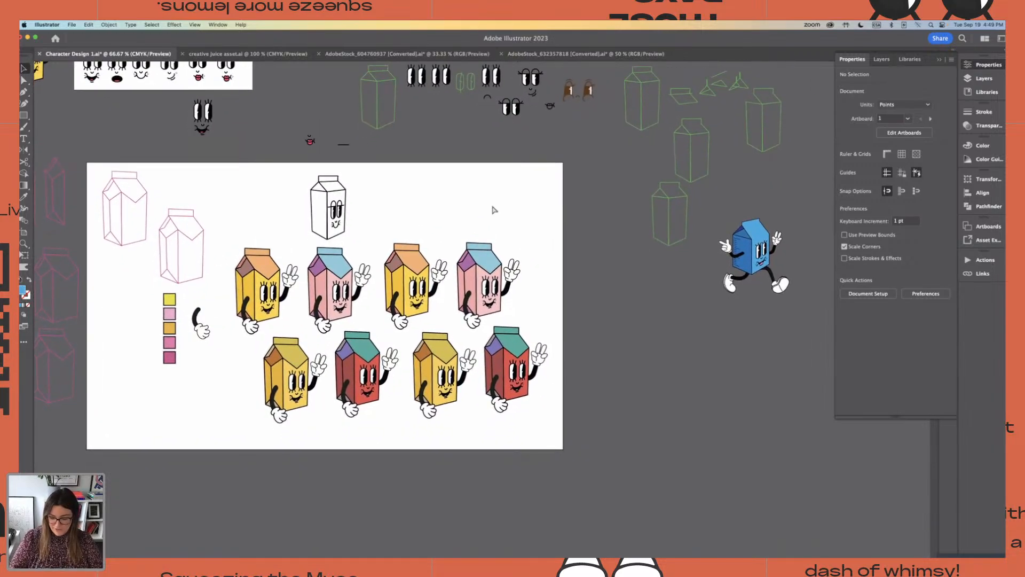
{"action": "key", "text": "super+equal"}
{"action": "left_click_drag", "start_coordinate": [428, 177], "coordinate": [464, 180]}
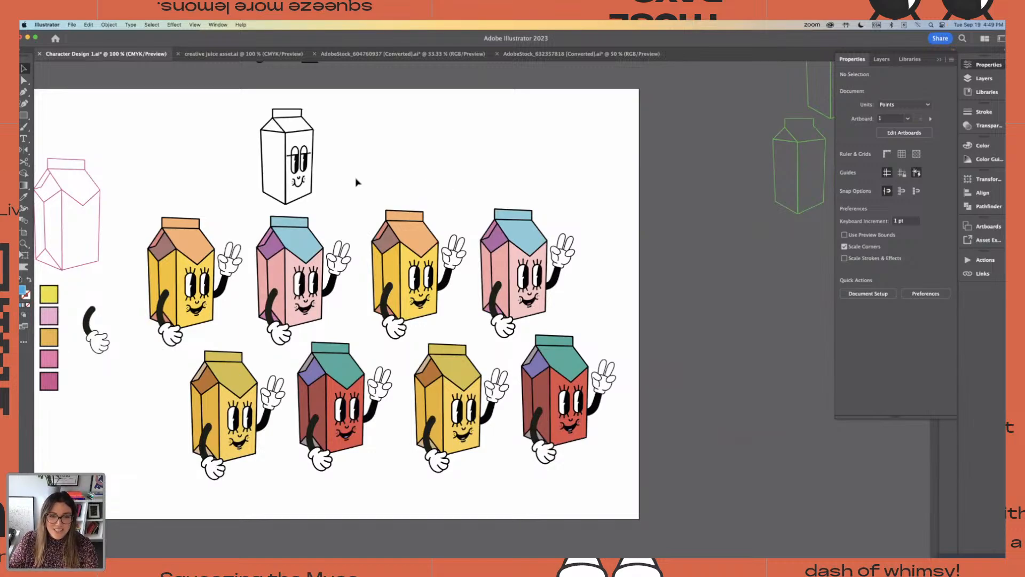
{"action": "left_click_drag", "start_coordinate": [379, 210], "coordinate": [659, 483]}
{"action": "left_click", "coordinate": [449, 220]}
{"action": "left_click", "coordinate": [345, 357]}
{"action": "left_click_drag", "start_coordinate": [145, 218], "coordinate": [340, 457]}
{"action": "left_click", "coordinate": [340, 457]}
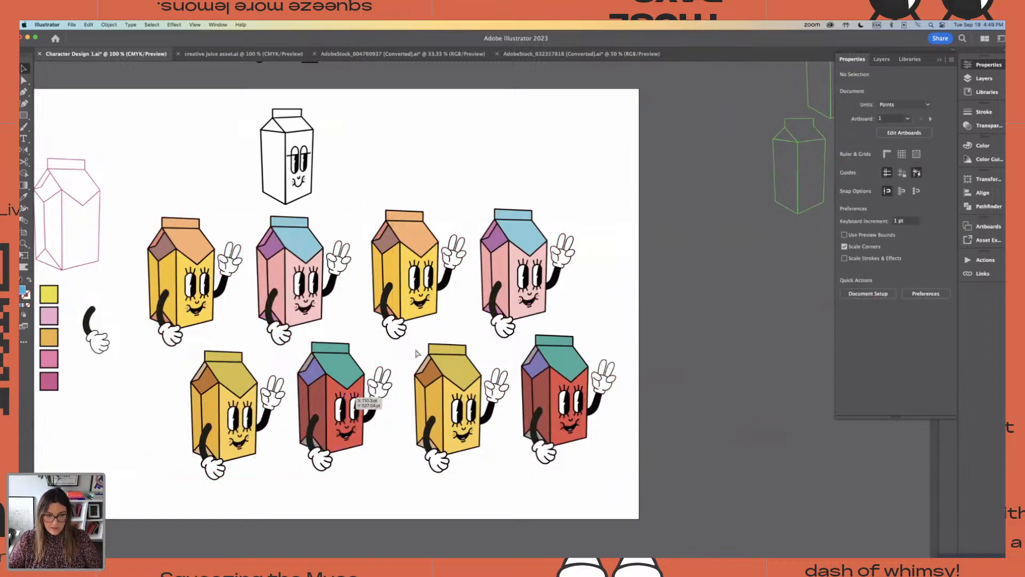
Recolor the four right-hand cartons with the sample prompt "Trippy disco lights", applying the variation with yellow, mint, pink and green bodies
{"action": "left_click_drag", "start_coordinate": [372, 206], "coordinate": [670, 481]}
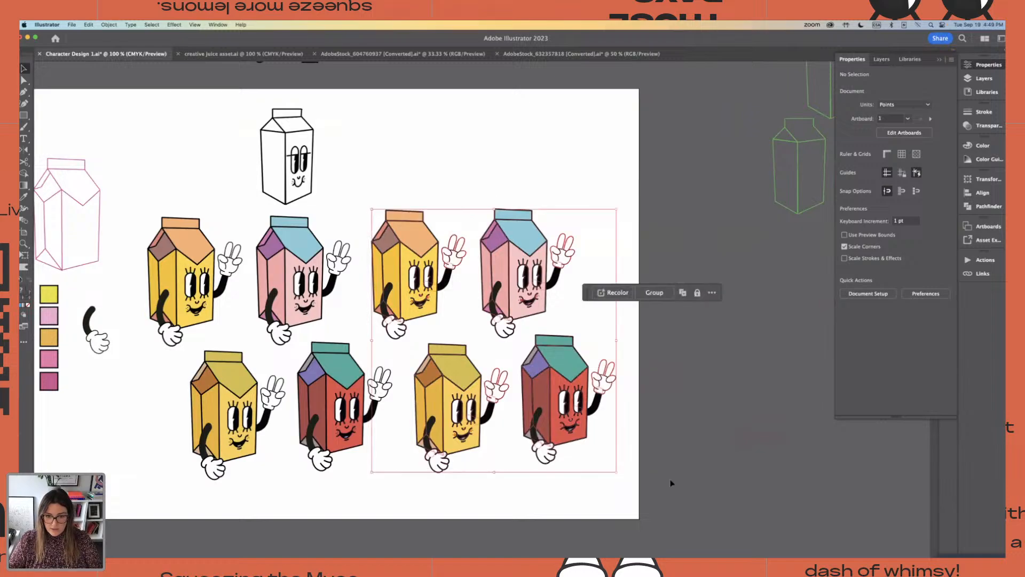
{"action": "left_click", "coordinate": [612, 293]}
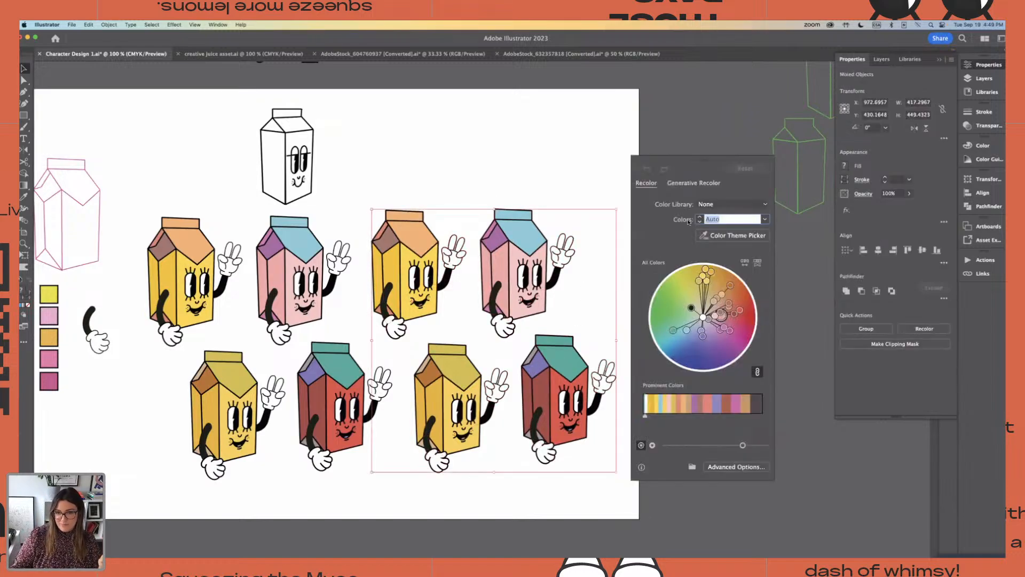
{"action": "left_click", "coordinate": [683, 183]}
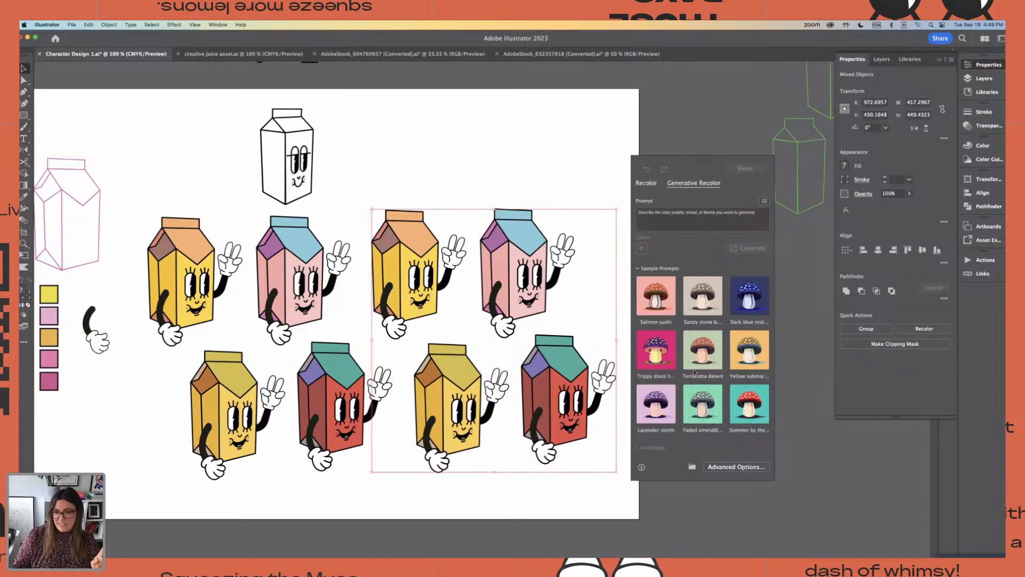
{"action": "left_click", "coordinate": [661, 344]}
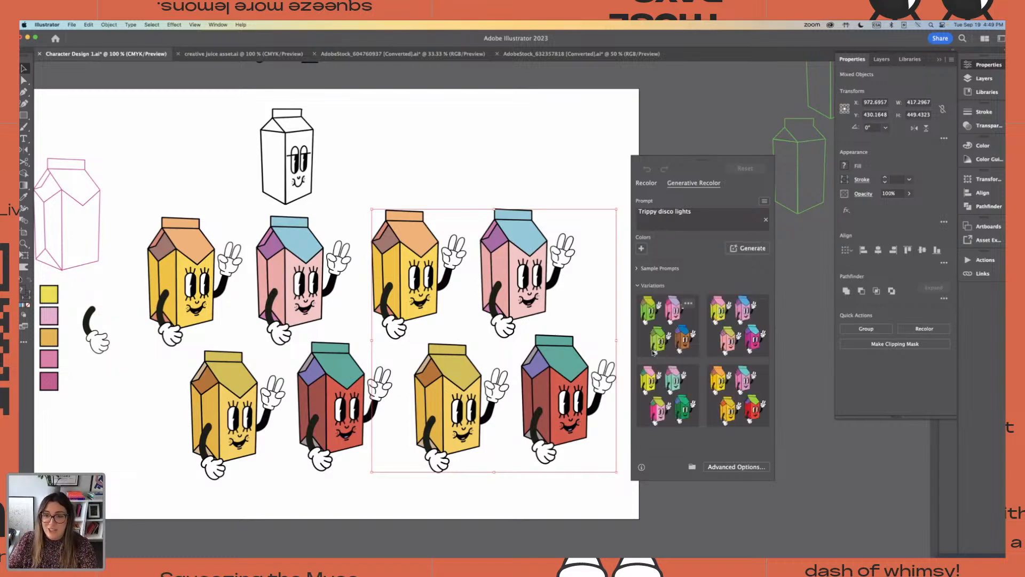
{"action": "left_click", "coordinate": [667, 324]}
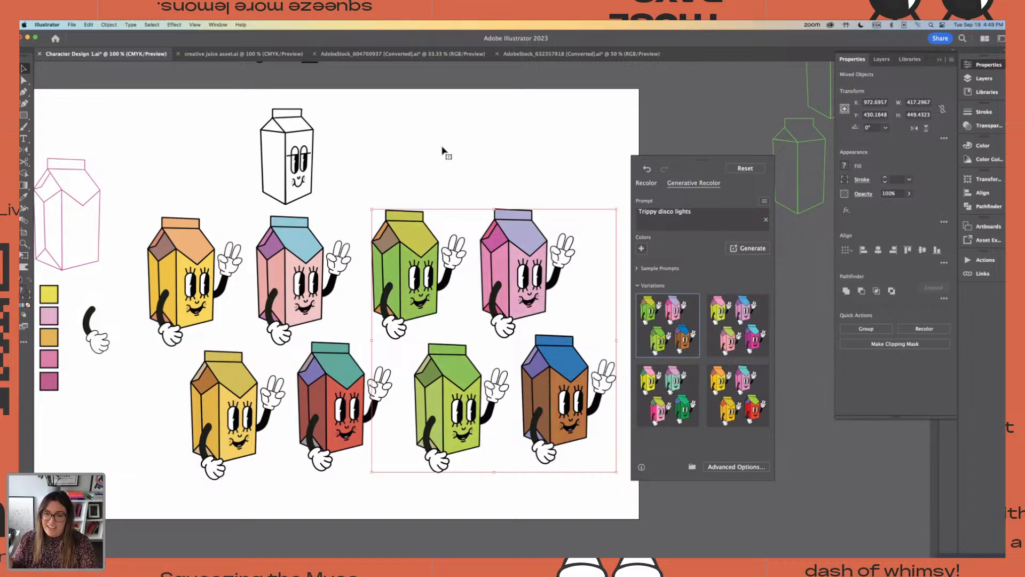
{"action": "left_click", "coordinate": [659, 383]}
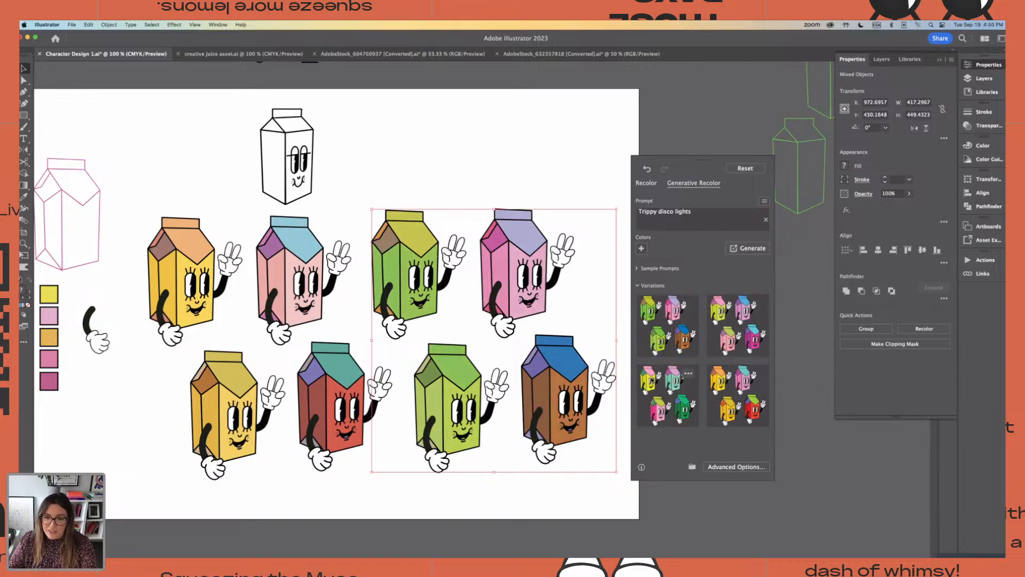
{"action": "left_click", "coordinate": [457, 173]}
Unlock the four original cartons so that all eight characters can be selected
{"action": "scroll", "coordinate": [457, 173], "scroll_direction": "down", "scroll_amount": 3}
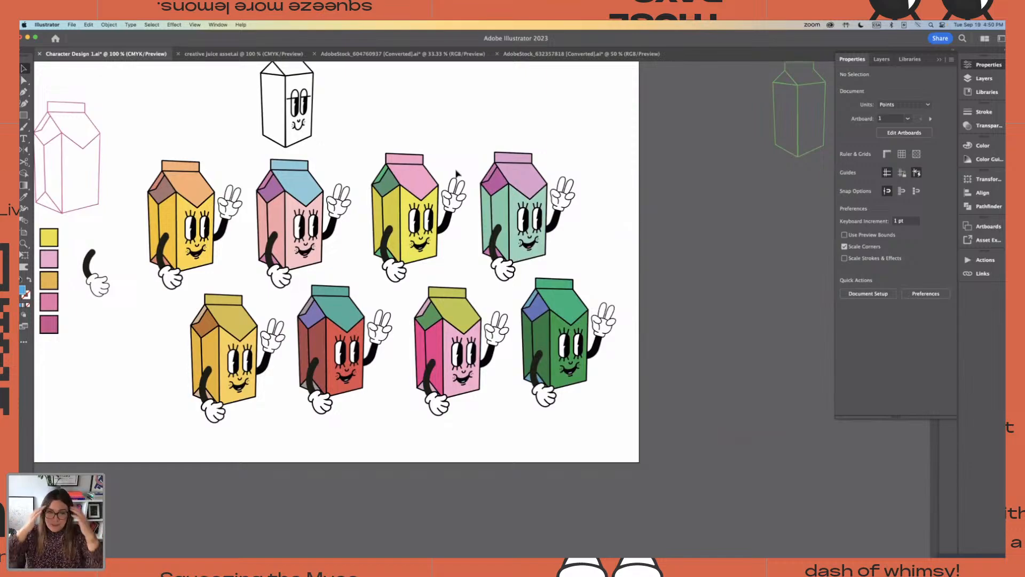
{"action": "key", "text": "super+minus"}
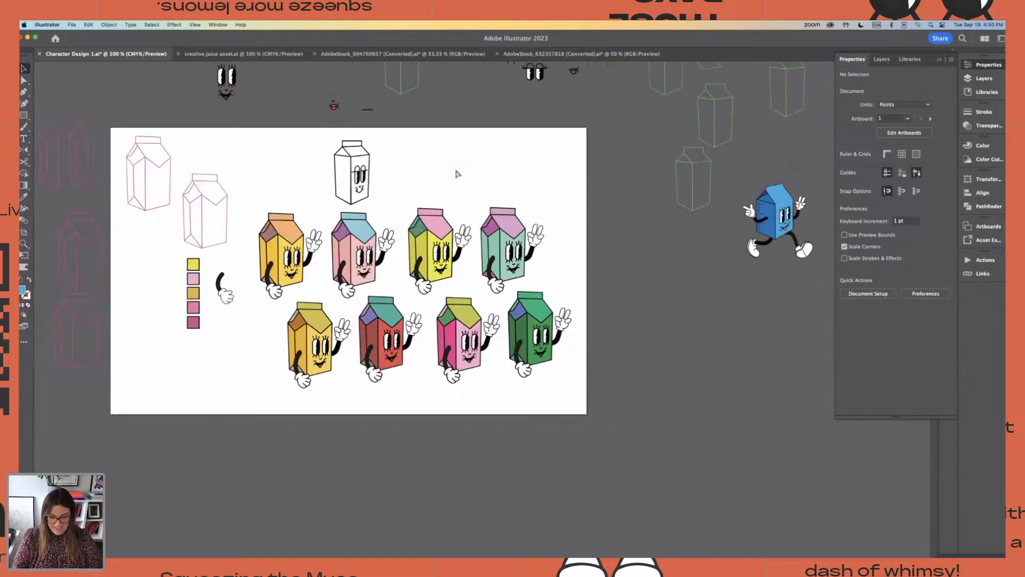
{"action": "left_click_drag", "start_coordinate": [249, 202], "coordinate": [583, 395]}
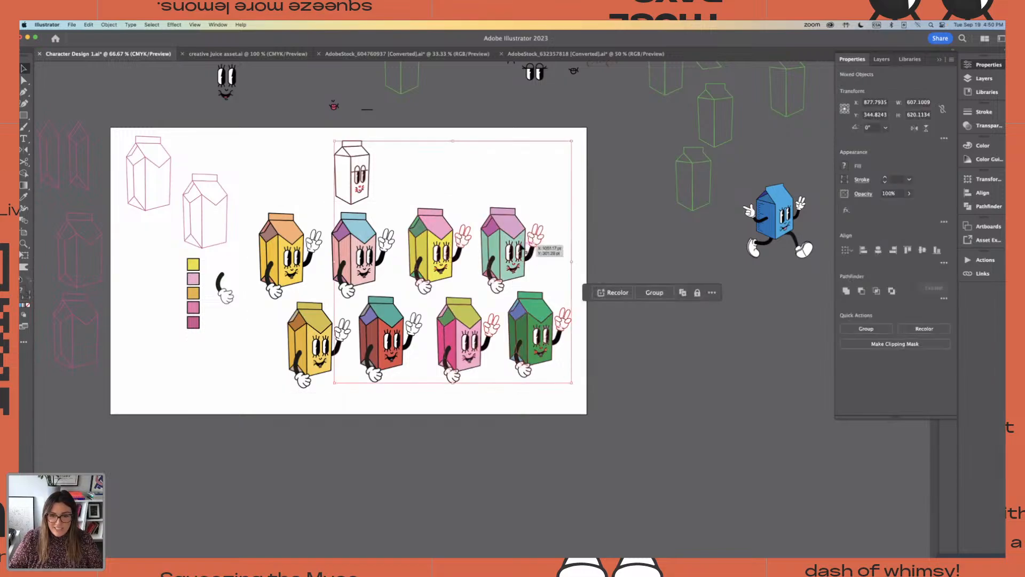
{"action": "left_click", "coordinate": [313, 127]}
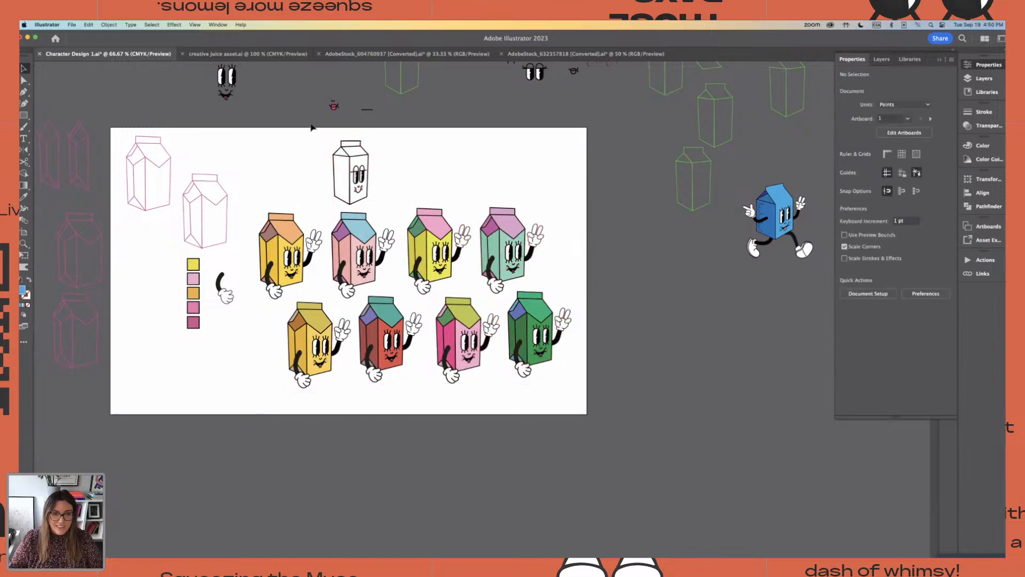
{"action": "left_click", "coordinate": [109, 25]}
{"action": "left_click", "coordinate": [137, 100]}
{"action": "left_click", "coordinate": [250, 221]}
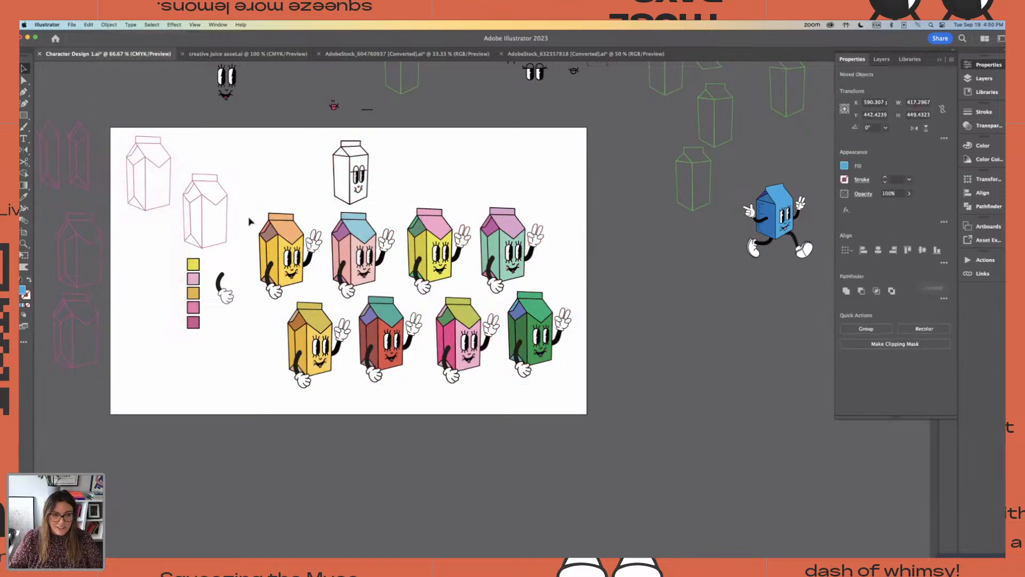
Duplicate all eight colored cartons below the existing two rows
{"action": "left_click_drag", "start_coordinate": [241, 213], "coordinate": [575, 381]}
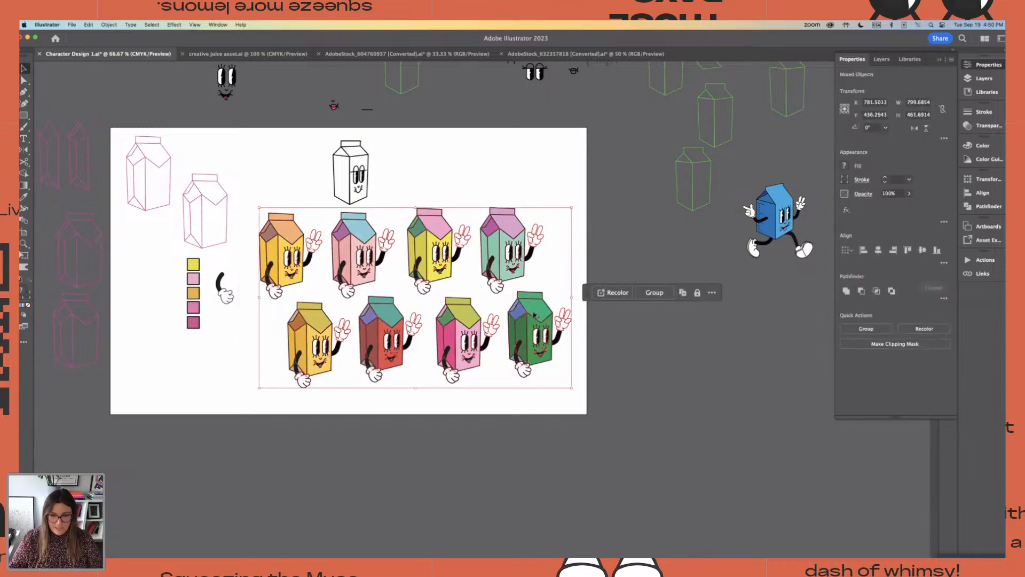
{"action": "left_click_drag", "start_coordinate": [535, 315], "coordinate": [556, 499]}
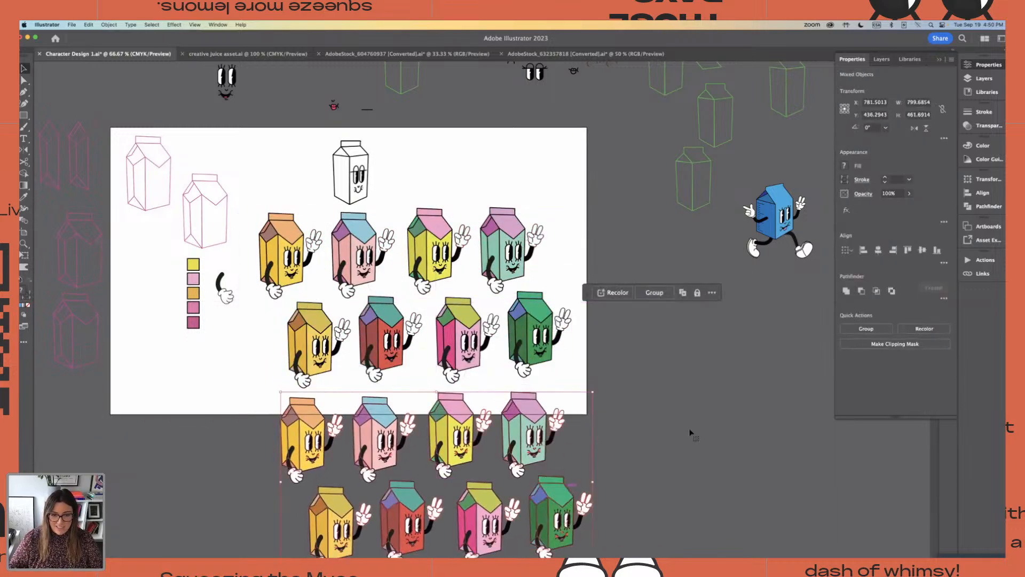
{"action": "scroll", "coordinate": [690, 432], "scroll_direction": "down", "scroll_amount": 5}
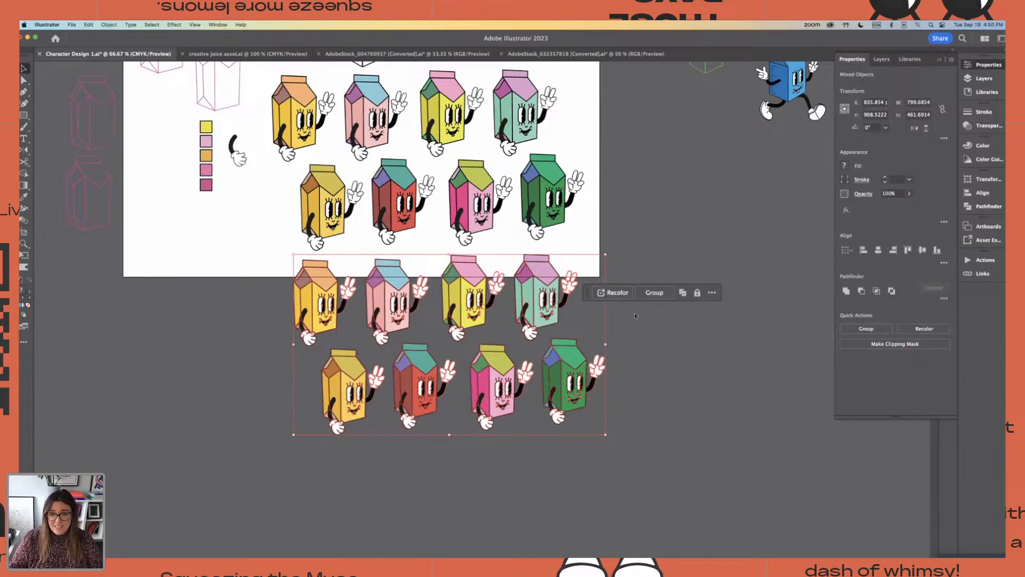
Shift the eight copies' hues on the color wheel and recolor them with the sample prompt "Terracotta desert", applying the first variation
{"action": "left_click", "coordinate": [625, 295]}
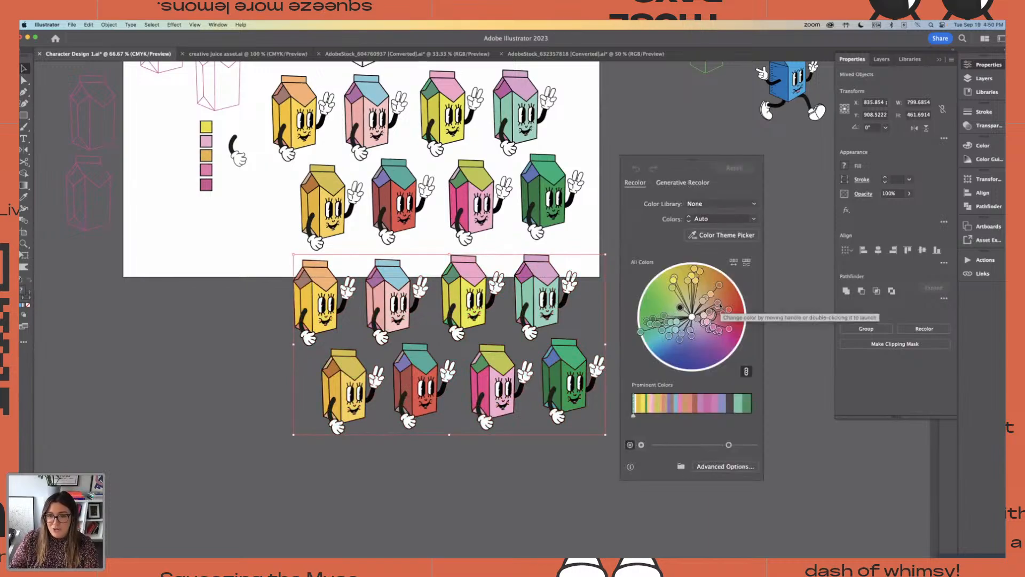
{"action": "left_click_drag", "start_coordinate": [714, 314], "coordinate": [688, 320]}
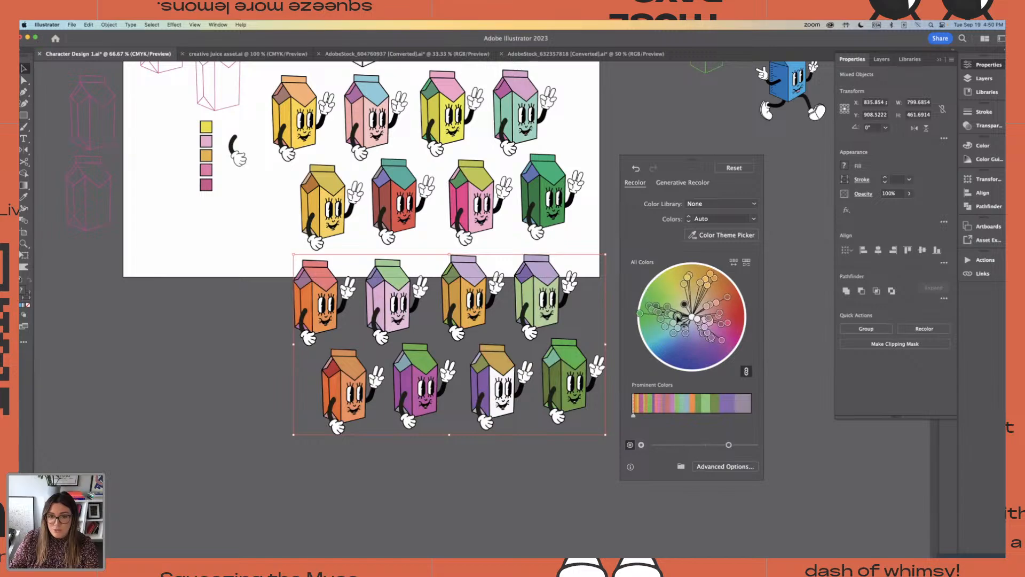
{"action": "left_click", "coordinate": [693, 181]}
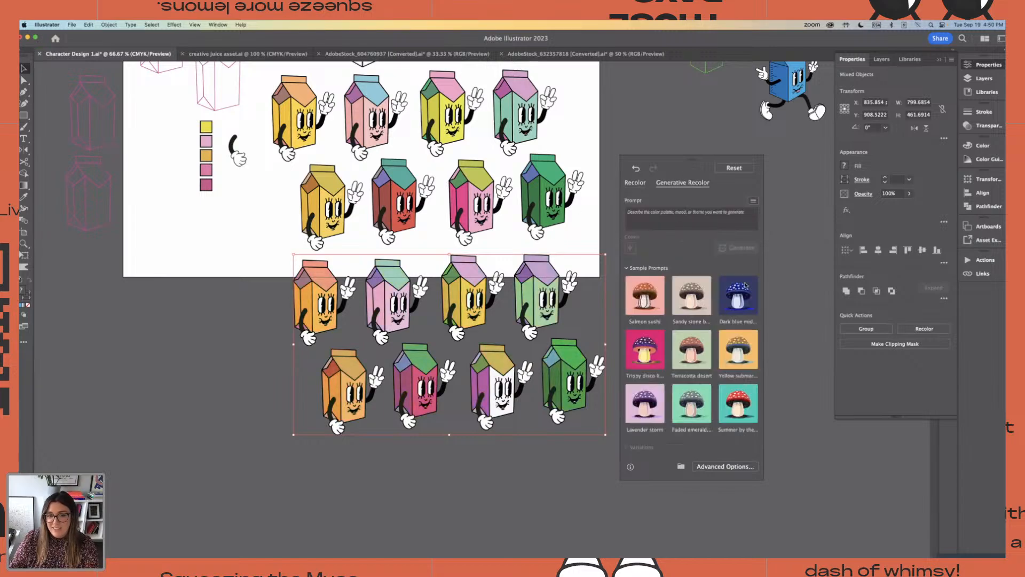
{"action": "left_click", "coordinate": [699, 355]}
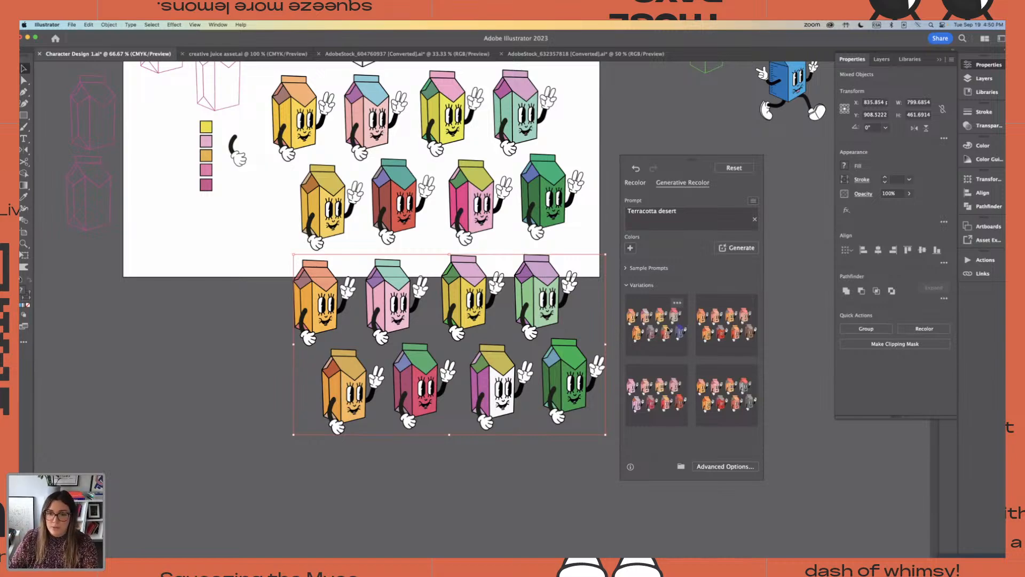
{"action": "left_click", "coordinate": [662, 334]}
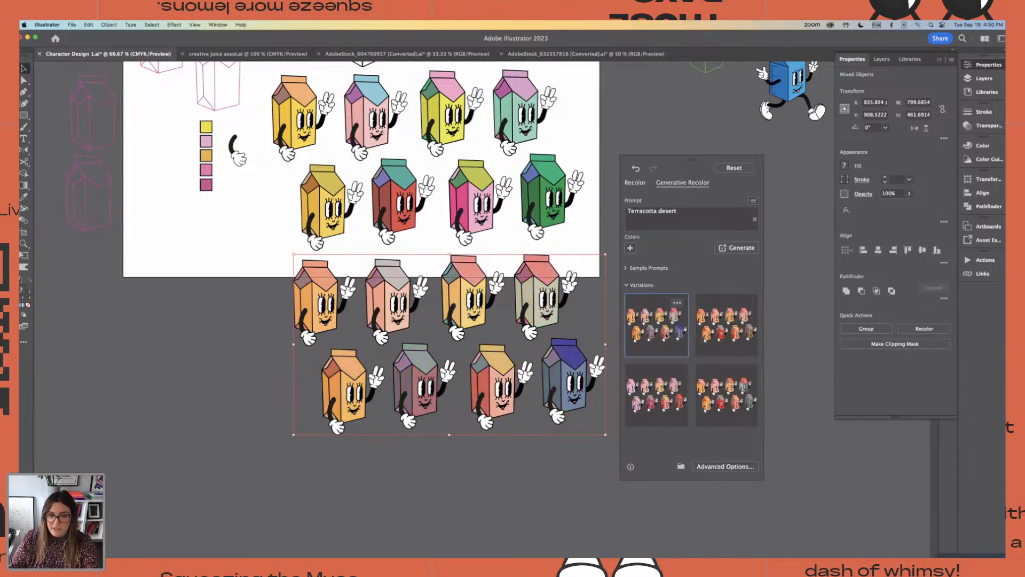
{"action": "left_click", "coordinate": [612, 311]}
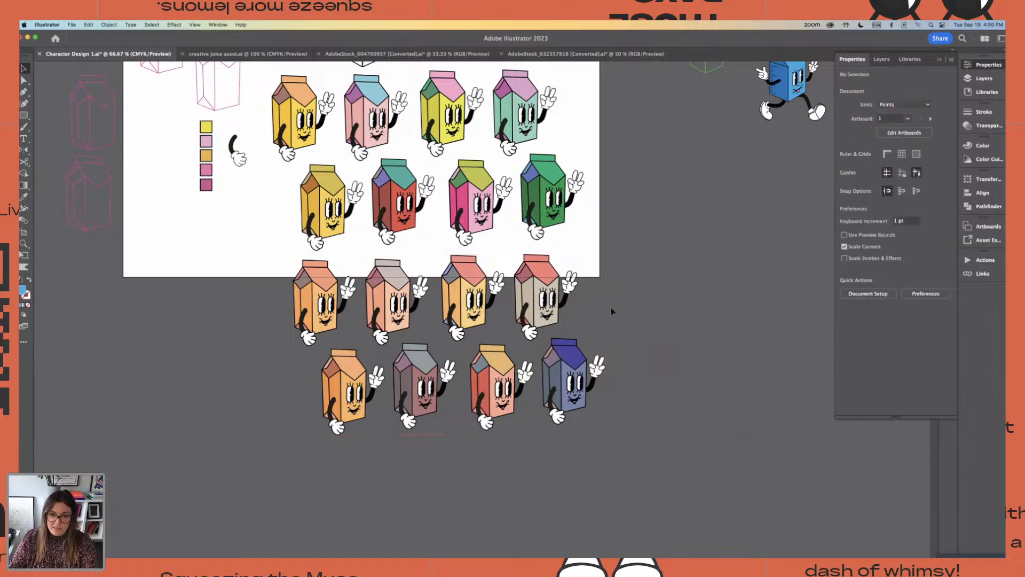
Extend the artboard's lower edge downward so the two new rows of cartons fit on it
{"action": "left_click", "coordinate": [23, 232]}
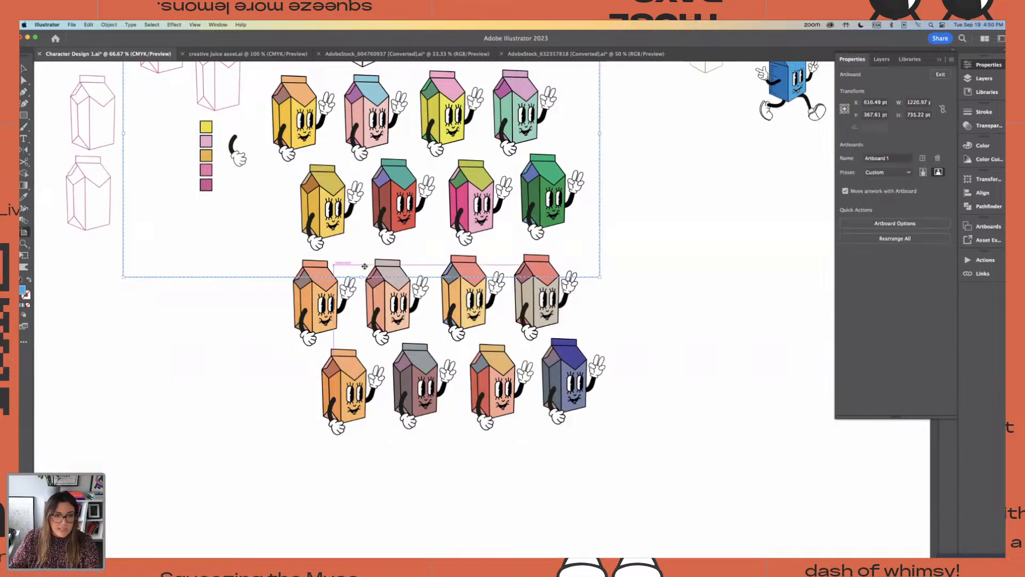
{"action": "left_click_drag", "start_coordinate": [361, 277], "coordinate": [408, 436]}
{"action": "key", "text": "Escape"}
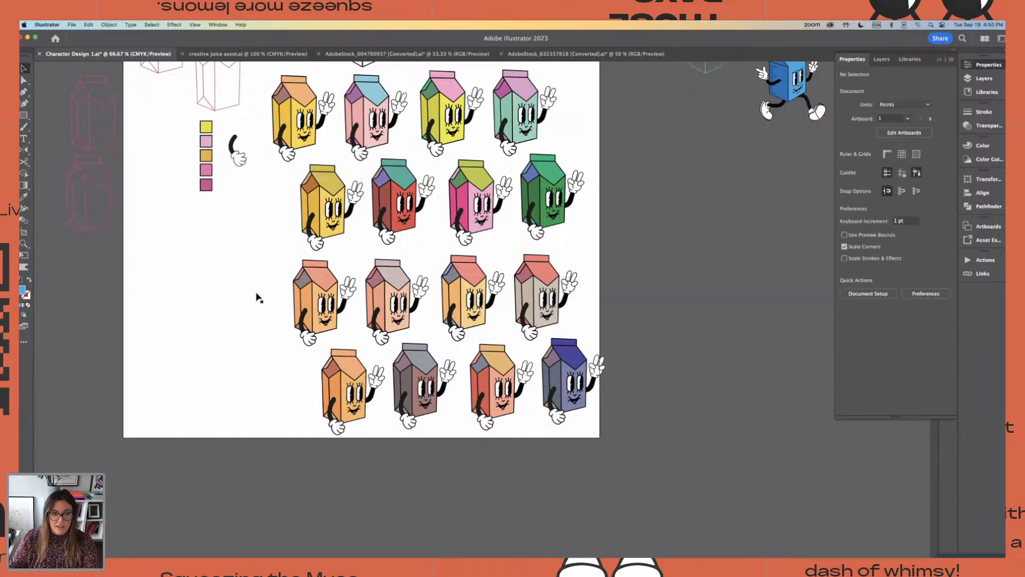
Move the eight terracotta-colored cartons left so they line up beneath the upper two rows within the artboard
{"action": "left_click_drag", "start_coordinate": [219, 241], "coordinate": [618, 428]}
{"action": "left_click", "coordinate": [227, 284]}
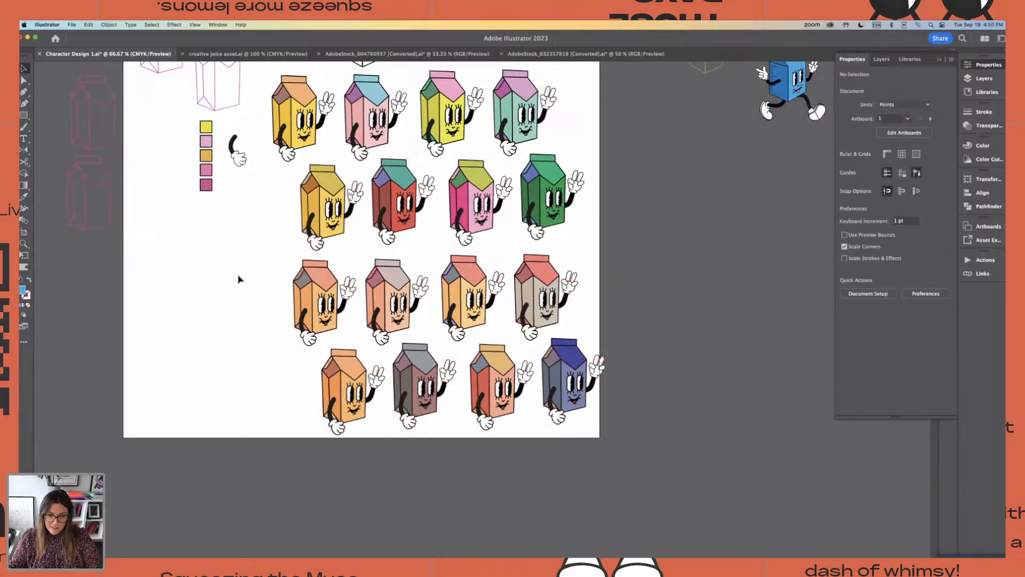
{"action": "left_click_drag", "start_coordinate": [276, 263], "coordinate": [547, 379]}
{"action": "left_click", "coordinate": [595, 343]}
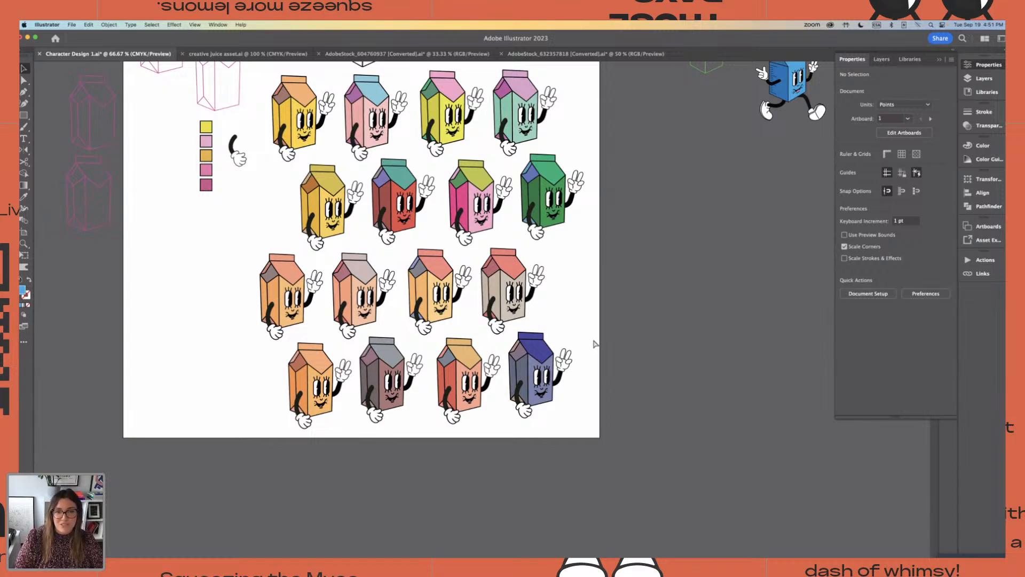
Examine the recolored carton characters up close, comparing the terracotta rows with the brighter rows above
{"action": "key", "text": "super+equal"}
{"action": "key", "text": "super+equal"}
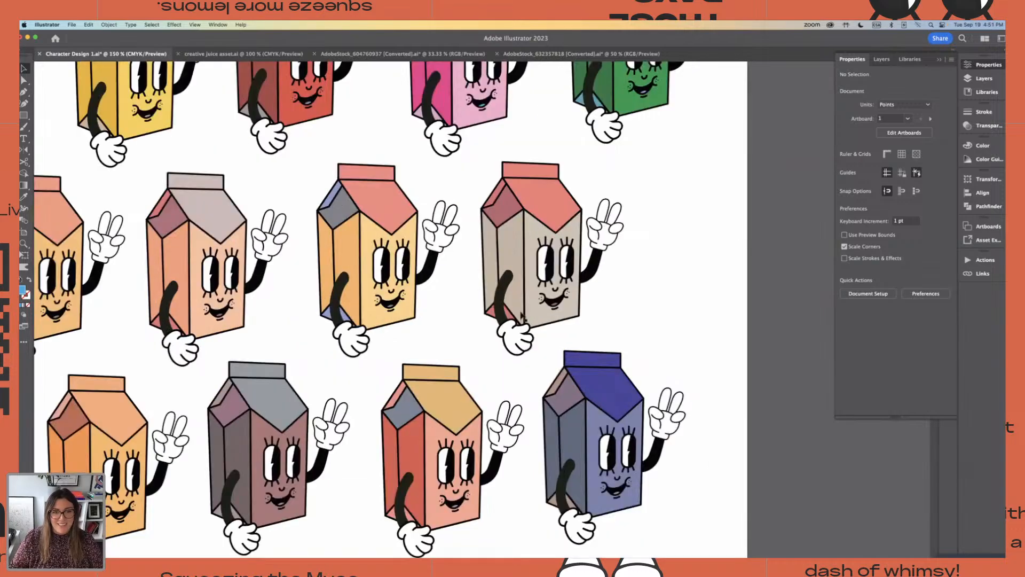
{"action": "left_click_drag", "start_coordinate": [482, 376], "coordinate": [593, 375]}
{"action": "scroll", "coordinate": [587, 363], "scroll_direction": "up", "scroll_amount": 5}
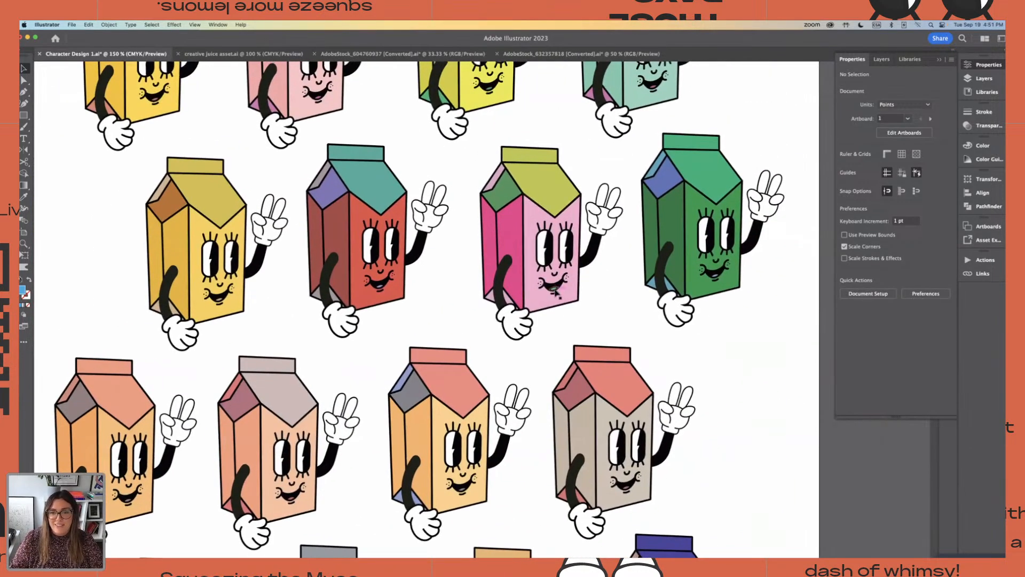
{"action": "scroll", "coordinate": [470, 332], "scroll_direction": "left", "scroll_amount": 3}
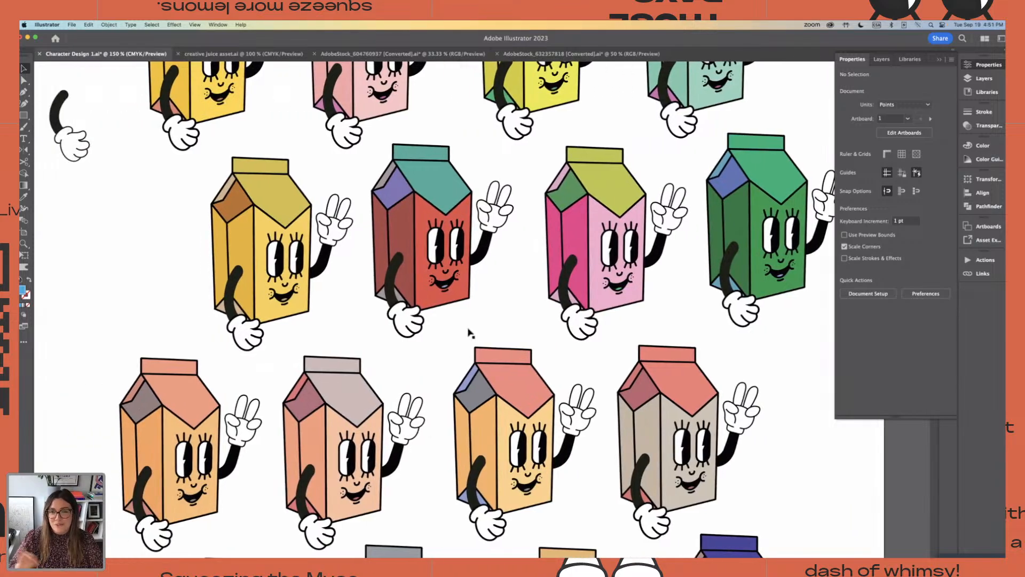
{"action": "scroll", "coordinate": [470, 332], "scroll_direction": "down", "scroll_amount": 5}
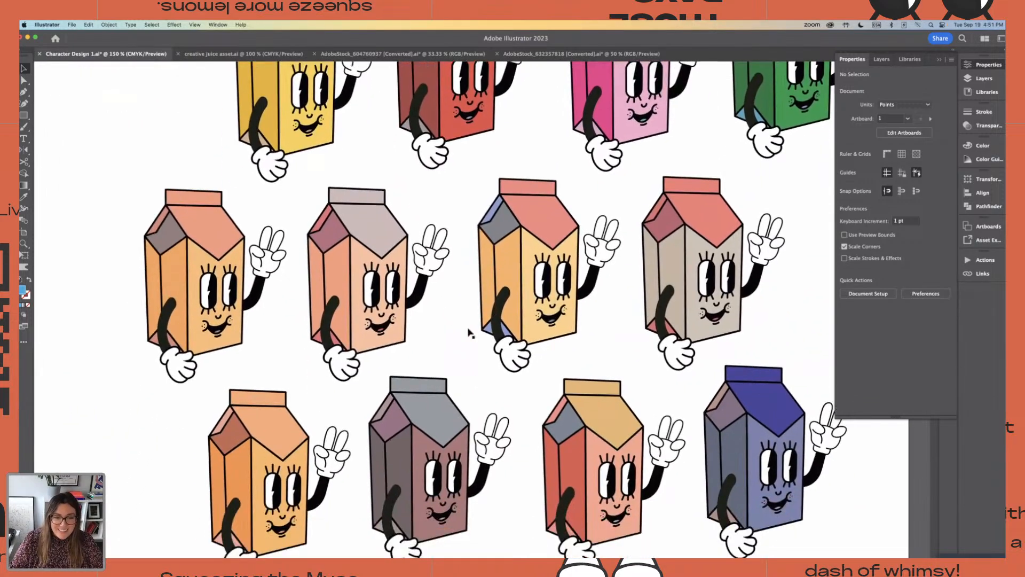
{"action": "scroll", "coordinate": [469, 333], "scroll_direction": "down", "scroll_amount": 1}
{"action": "scroll", "coordinate": [470, 332], "scroll_direction": "up", "scroll_amount": 1}
{"action": "scroll", "coordinate": [470, 333], "scroll_direction": "right", "scroll_amount": 1}
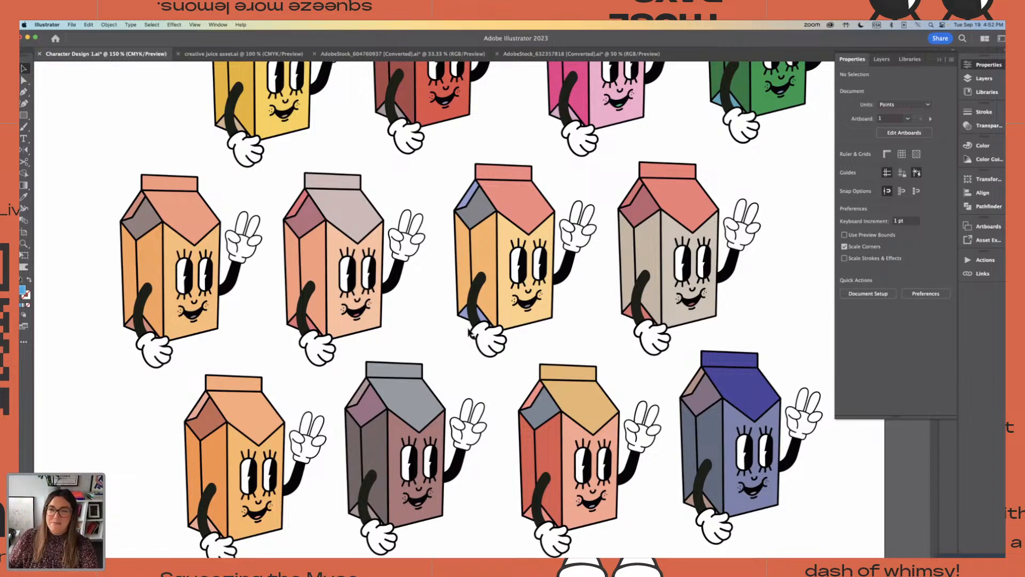
{"action": "scroll", "coordinate": [439, 298], "scroll_direction": "down", "scroll_amount": 1}
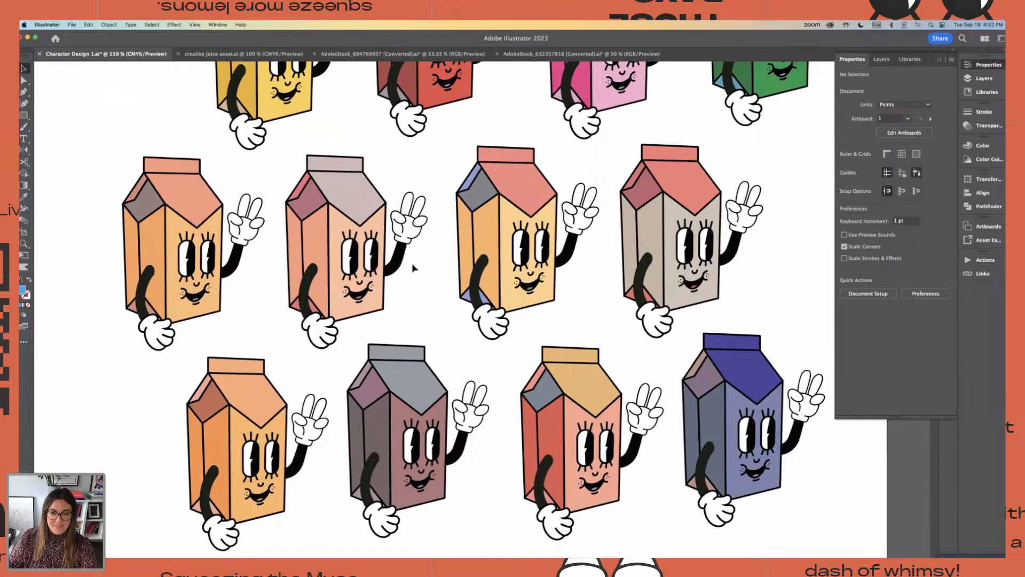
{"action": "scroll", "coordinate": [383, 213], "scroll_direction": "down", "scroll_amount": 1}
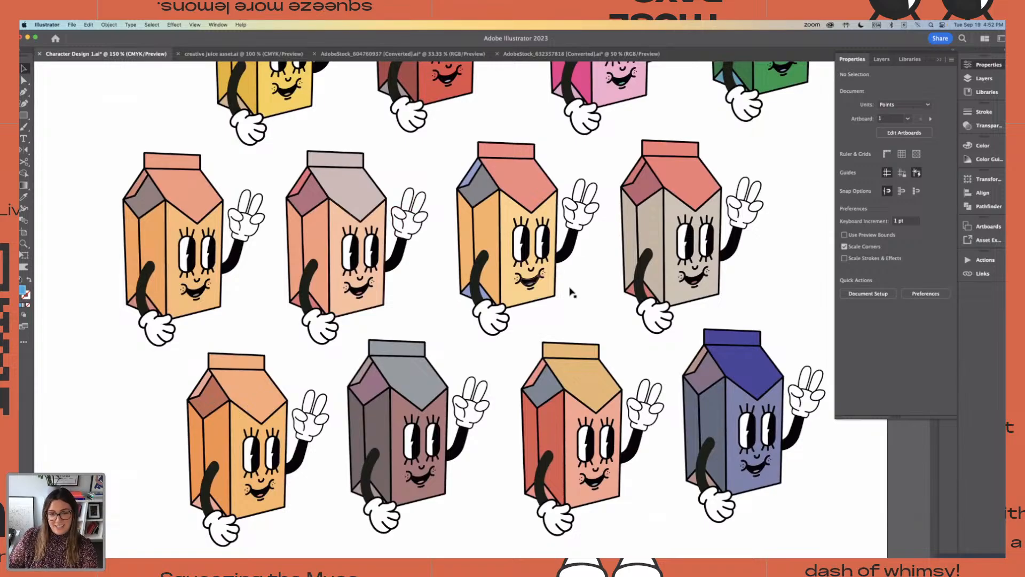
{"action": "scroll", "coordinate": [433, 275], "scroll_direction": "down", "scroll_amount": 1}
{"action": "scroll", "coordinate": [433, 283], "scroll_direction": "up", "scroll_amount": 2}
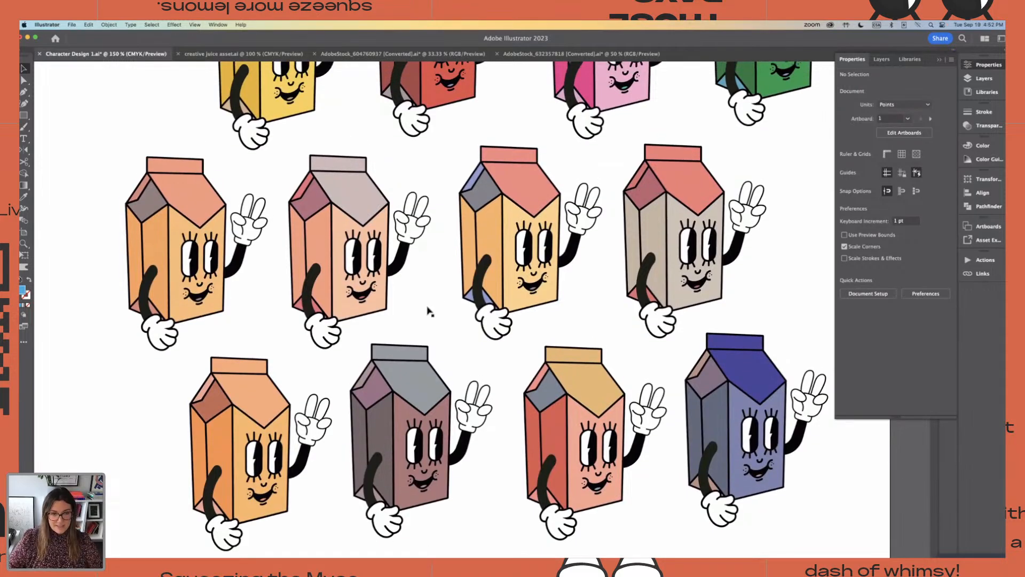
Switch to the creative juice asset.ai document and examine the walking carton color variants and the first sheet of Creative Juice posters
{"action": "key", "text": "ctrl+Tab"}
{"action": "scroll", "coordinate": [419, 188], "scroll_direction": "down", "scroll_amount": 2}
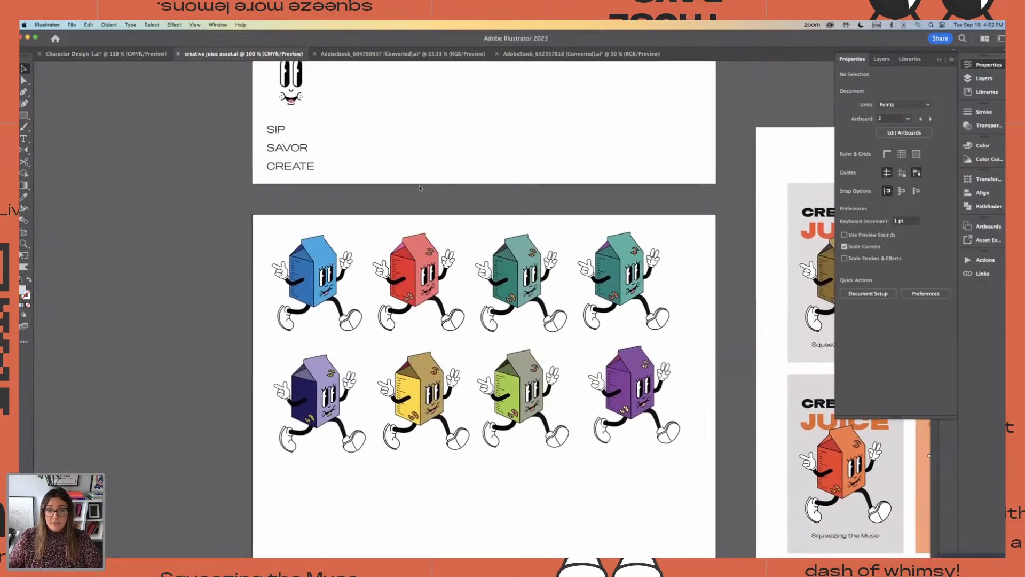
{"action": "scroll", "coordinate": [419, 188], "scroll_direction": "down", "scroll_amount": 1}
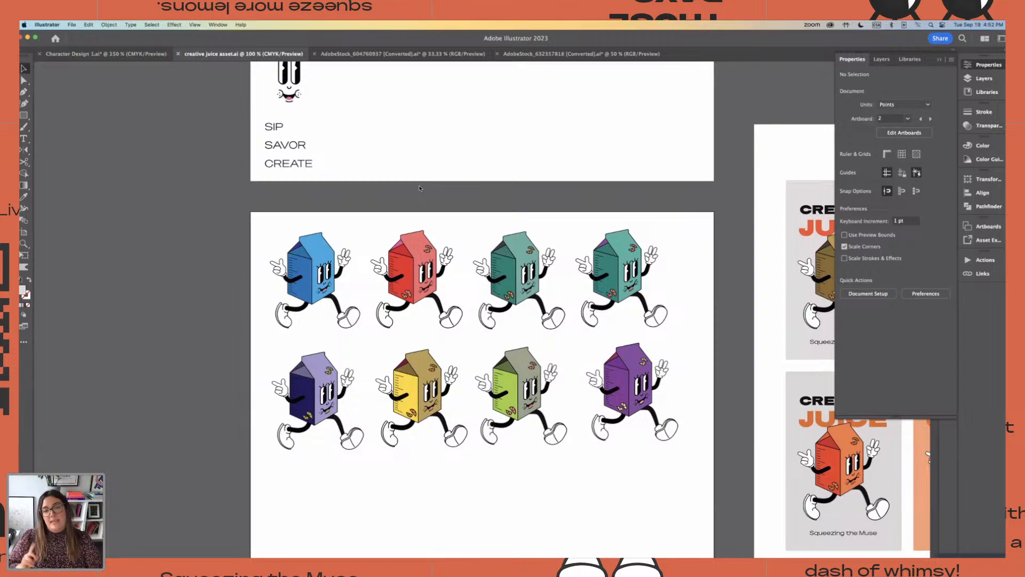
{"action": "scroll", "coordinate": [450, 237], "scroll_direction": "right", "scroll_amount": 1}
{"action": "scroll", "coordinate": [450, 236], "scroll_direction": "down", "scroll_amount": 2}
{"action": "scroll", "coordinate": [450, 236], "scroll_direction": "up", "scroll_amount": 2}
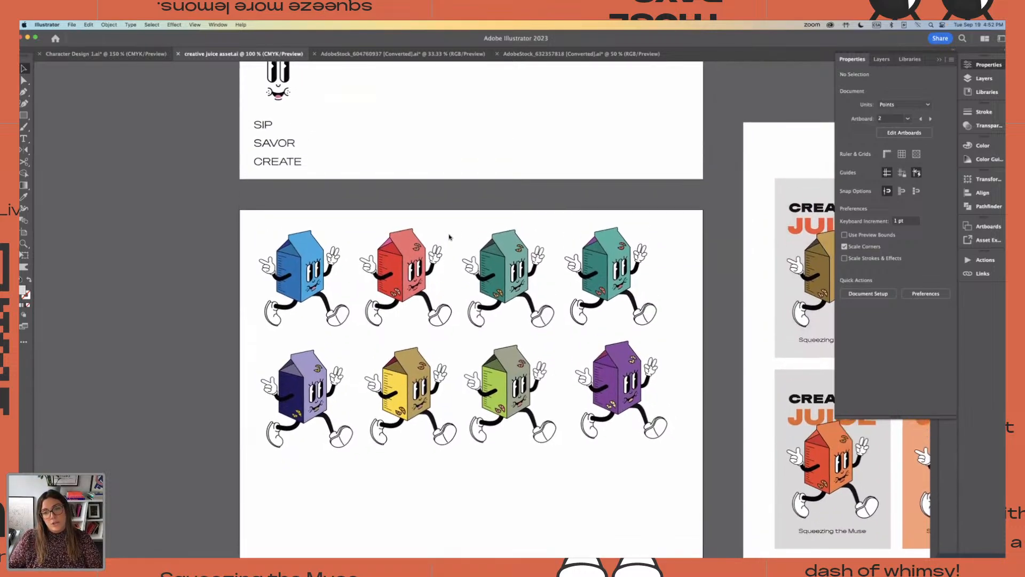
{"action": "scroll", "coordinate": [449, 236], "scroll_direction": "right", "scroll_amount": 10}
{"action": "scroll", "coordinate": [449, 236], "scroll_direction": "down", "scroll_amount": 1}
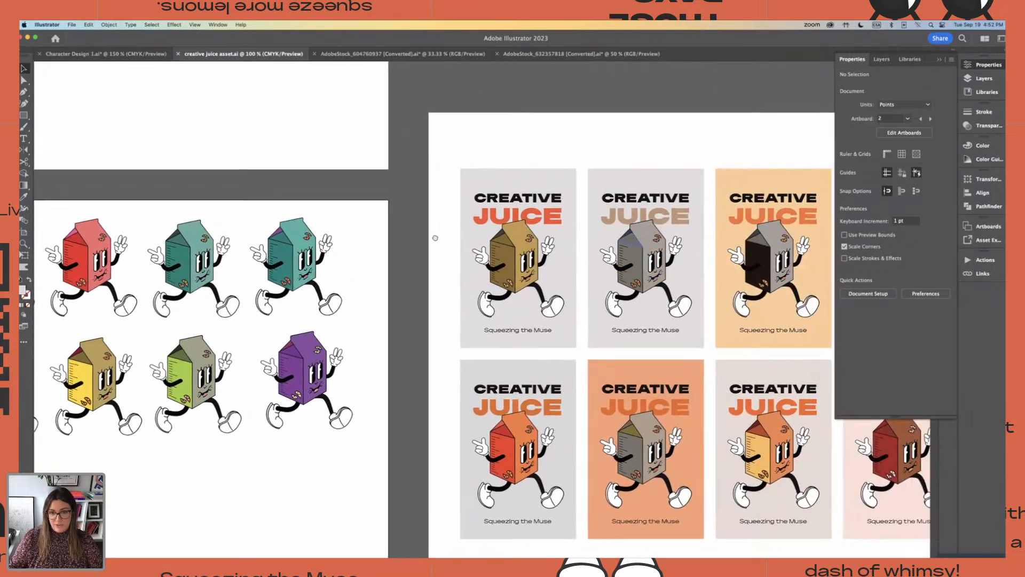
{"action": "scroll", "coordinate": [300, 211], "scroll_direction": "down", "scroll_amount": 2}
{"action": "scroll", "coordinate": [300, 211], "scroll_direction": "right", "scroll_amount": 1}
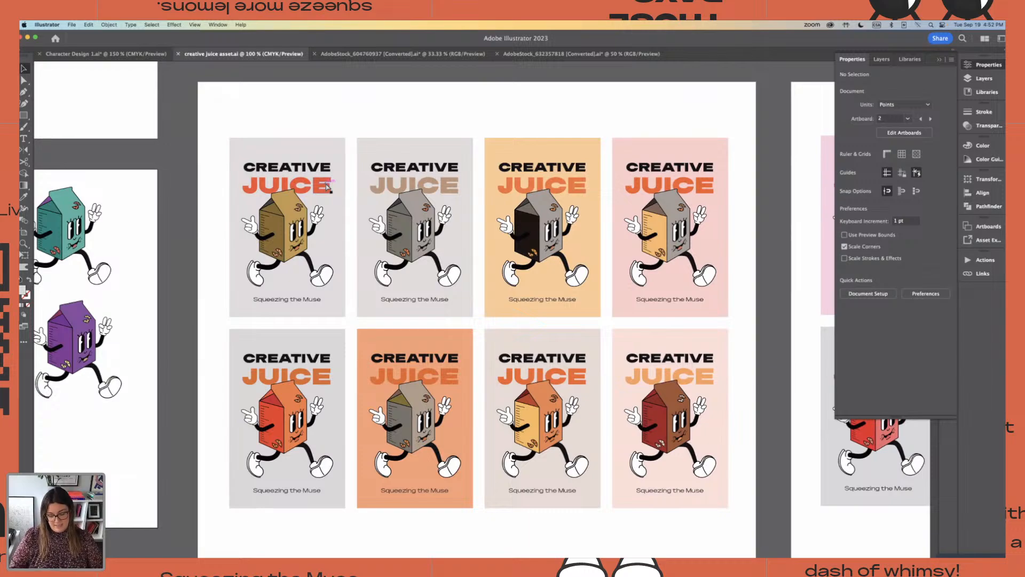
Compare the color schemes of the two Creative Juice poster sheets side by side
{"action": "key", "text": "super+minus"}
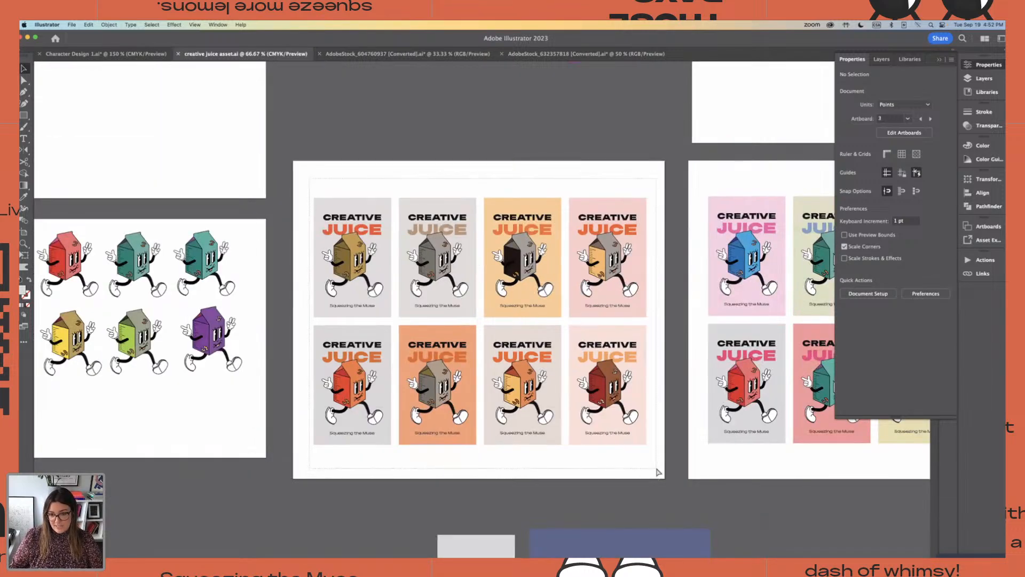
{"action": "left_click_drag", "start_coordinate": [657, 469], "coordinate": [659, 471]}
{"action": "left_click", "coordinate": [661, 469]}
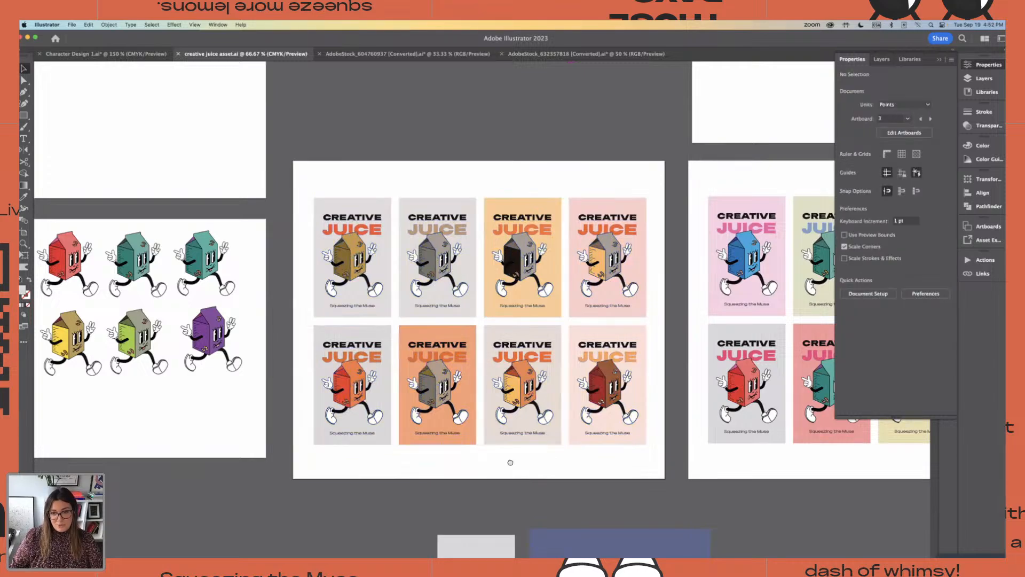
{"action": "left_click_drag", "start_coordinate": [510, 462], "coordinate": [358, 450]}
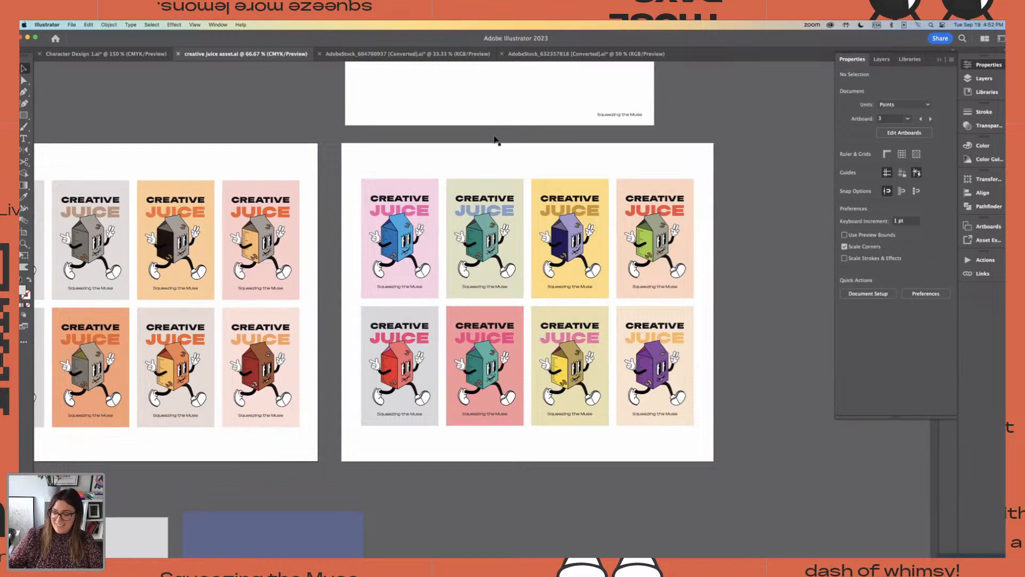
{"action": "left_click", "coordinate": [417, 159]}
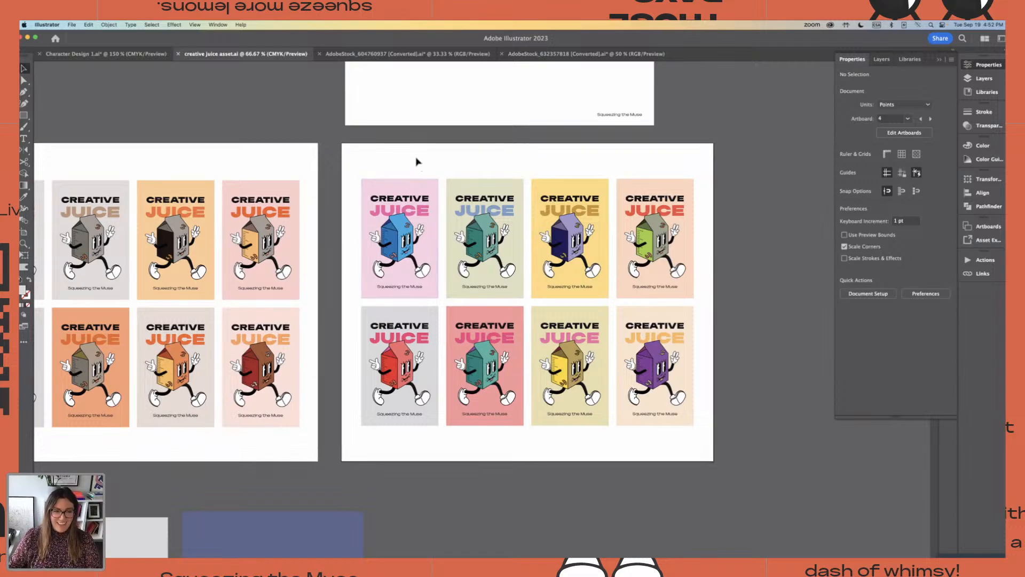
{"action": "scroll", "coordinate": [416, 157], "scroll_direction": "left", "scroll_amount": 1}
{"action": "scroll", "coordinate": [417, 160], "scroll_direction": "left", "scroll_amount": 2}
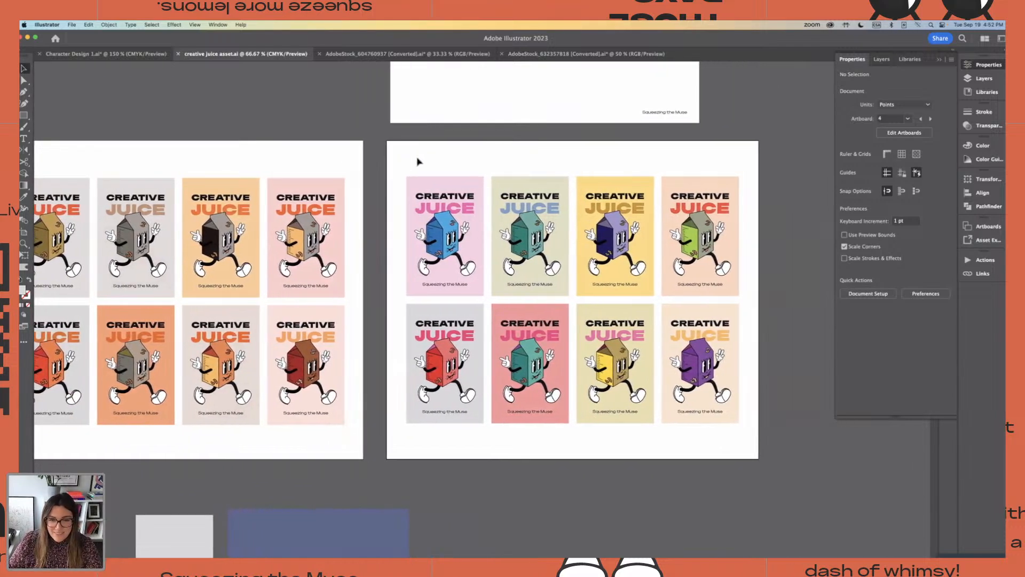
{"action": "scroll", "coordinate": [492, 159], "scroll_direction": "right", "scroll_amount": 1}
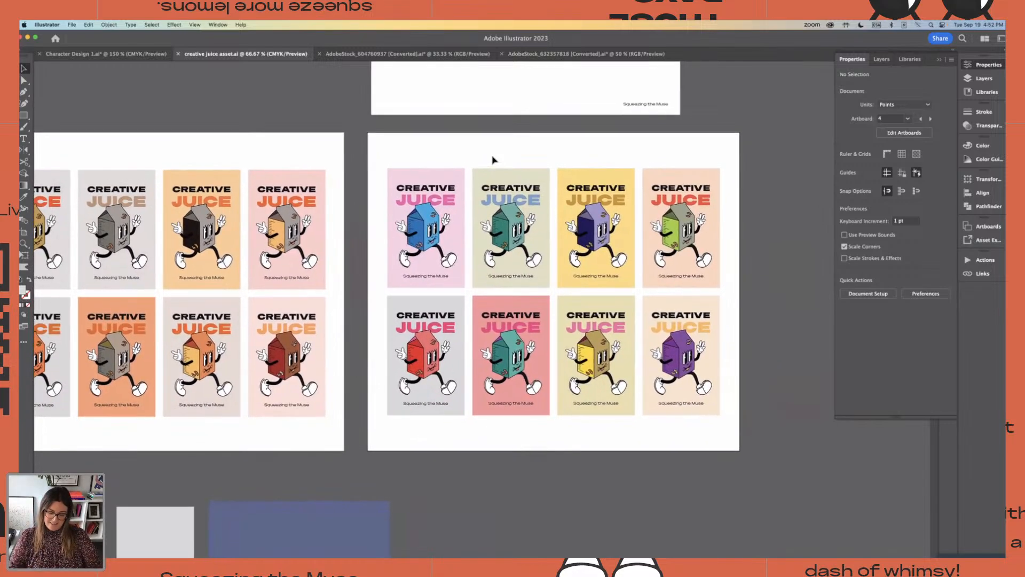
{"action": "key", "text": "super+minus"}
{"action": "scroll", "coordinate": [414, 209], "scroll_direction": "left", "scroll_amount": 2}
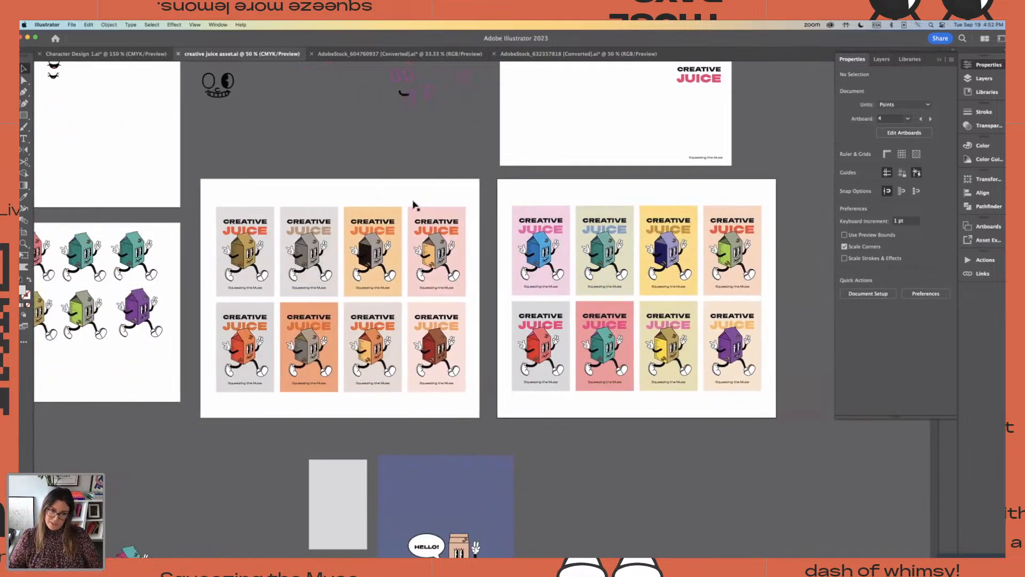
{"action": "scroll", "coordinate": [238, 190], "scroll_direction": "left", "scroll_amount": 2}
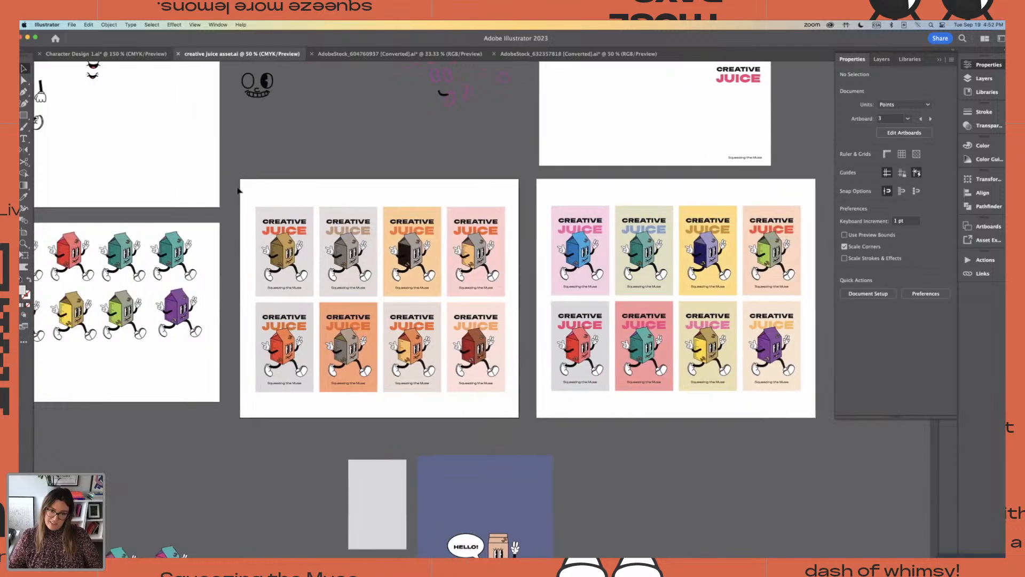
{"action": "scroll", "coordinate": [239, 190], "scroll_direction": "up", "scroll_amount": 2}
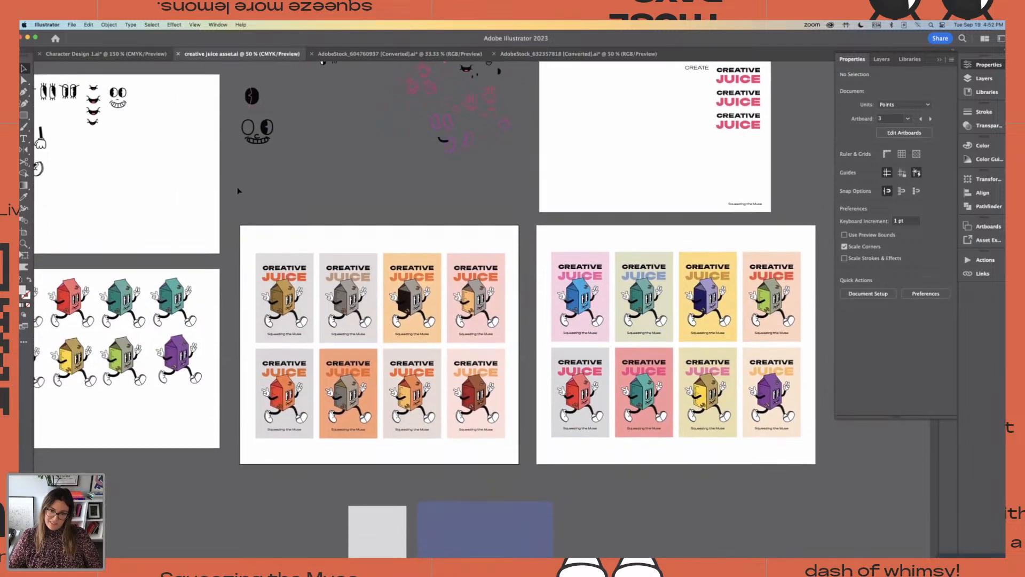
{"action": "scroll", "coordinate": [239, 190], "scroll_direction": "left", "scroll_amount": 5}
{"action": "scroll", "coordinate": [238, 190], "scroll_direction": "right", "scroll_amount": 4}
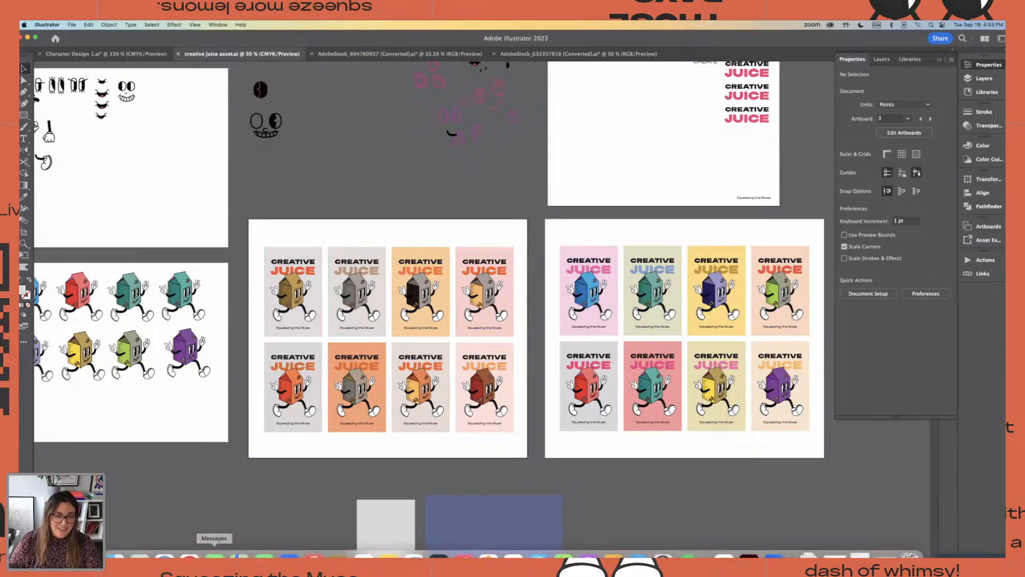
Switch to Chrome and bring up the Creative DeZine Schedule slide in the Creative DeZine presentation
{"action": "left_click", "coordinate": [213, 552]}
{"action": "left_click", "coordinate": [58, 39]}
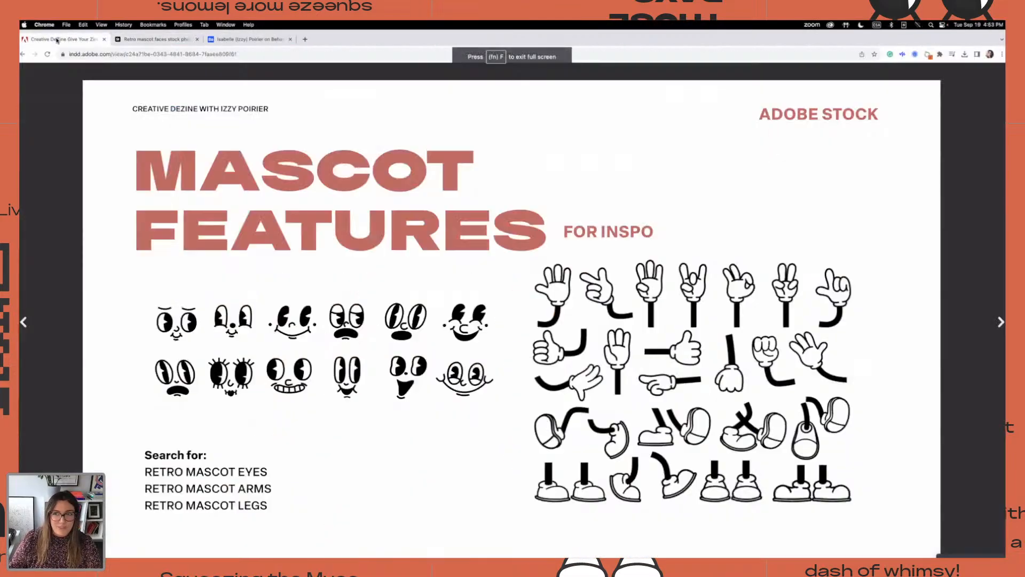
{"action": "key", "text": "Left"}
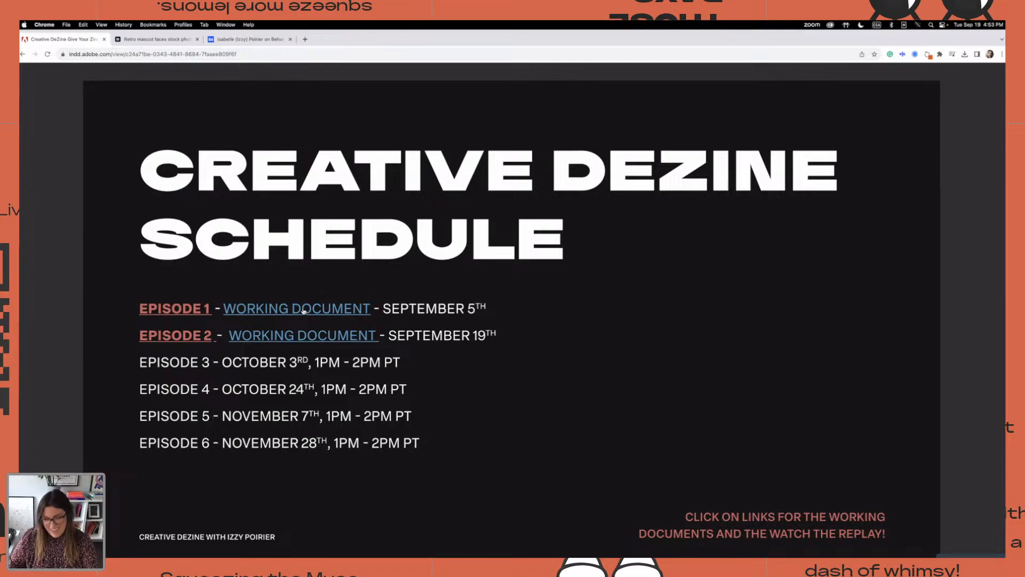
Page forward from the schedule through the Behance, Show Me Your Process, Finish Line and Until Next Time slides to Design Books for Inspo
{"action": "key", "text": "Right"}
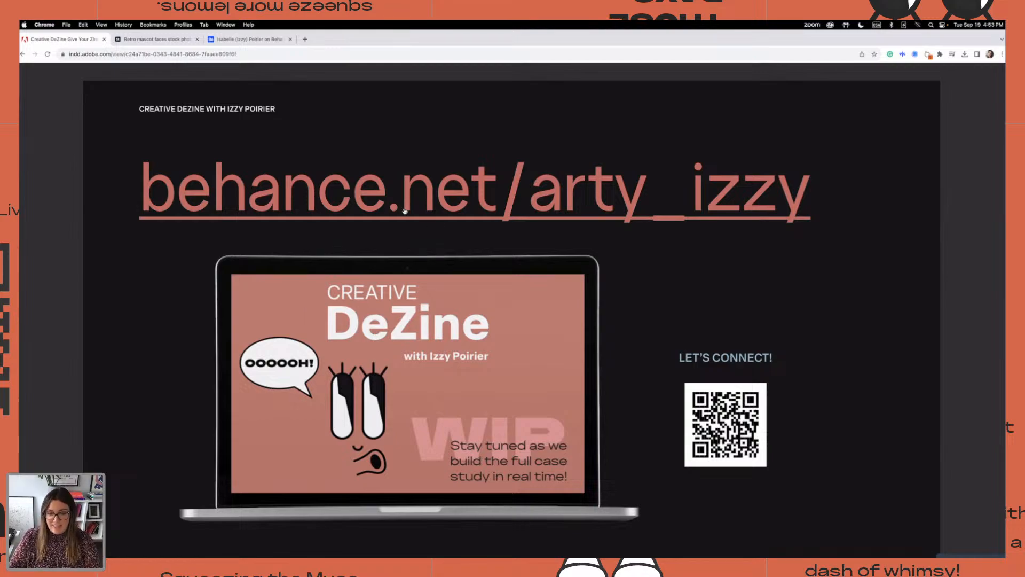
{"action": "key", "text": "Right"}
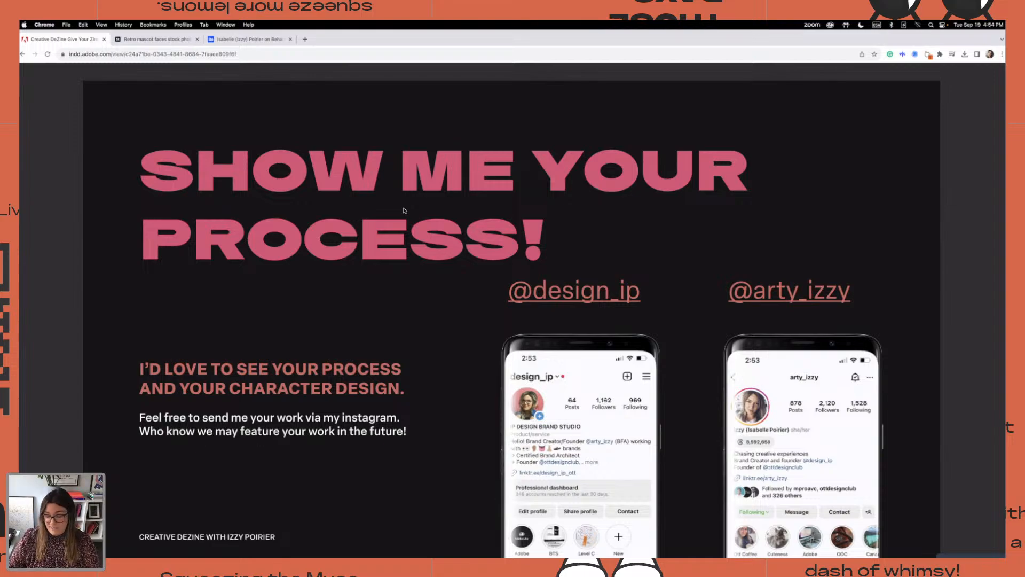
{"action": "key", "text": "Right"}
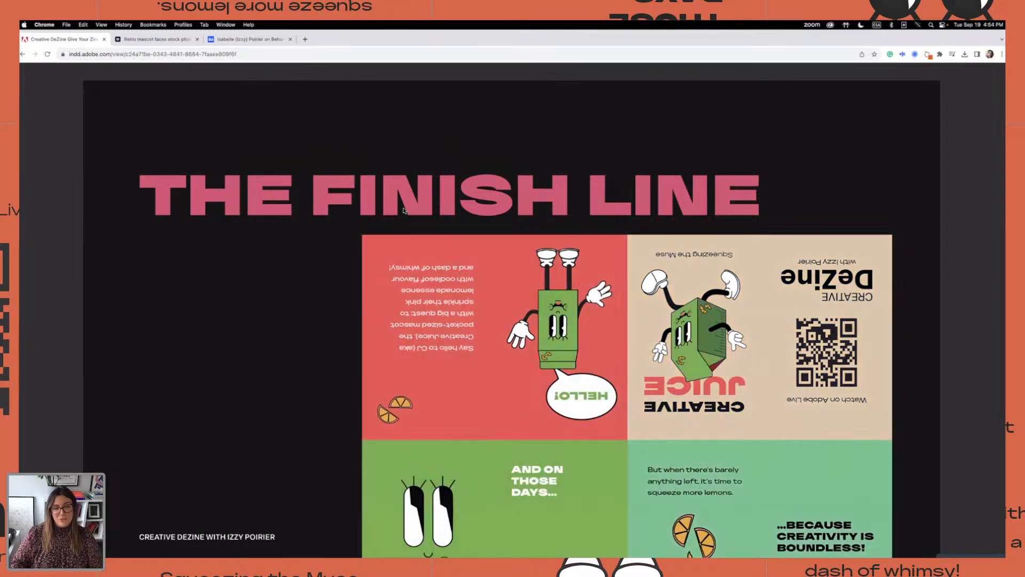
{"action": "key", "text": "Right"}
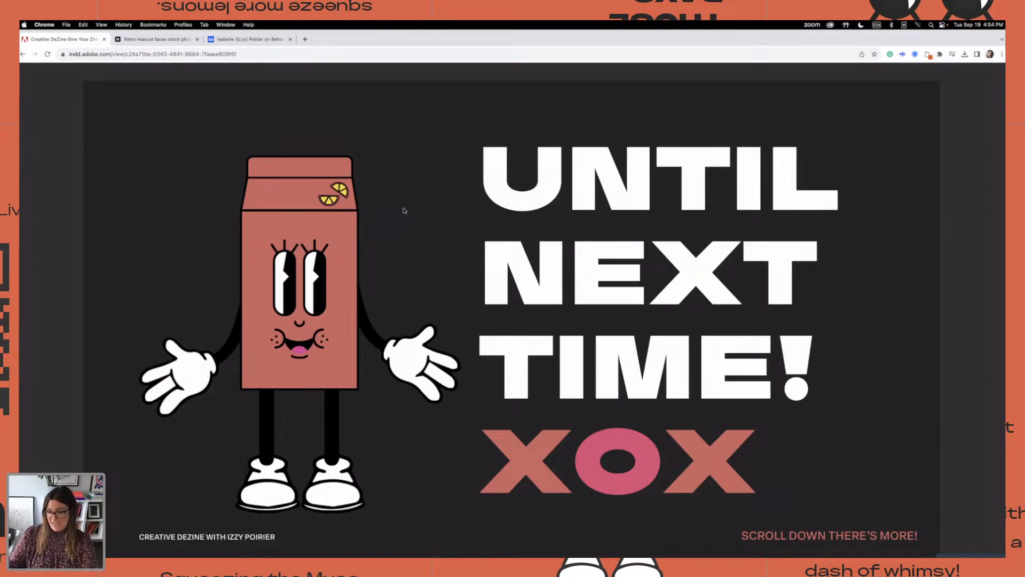
{"action": "key", "text": "Right"}
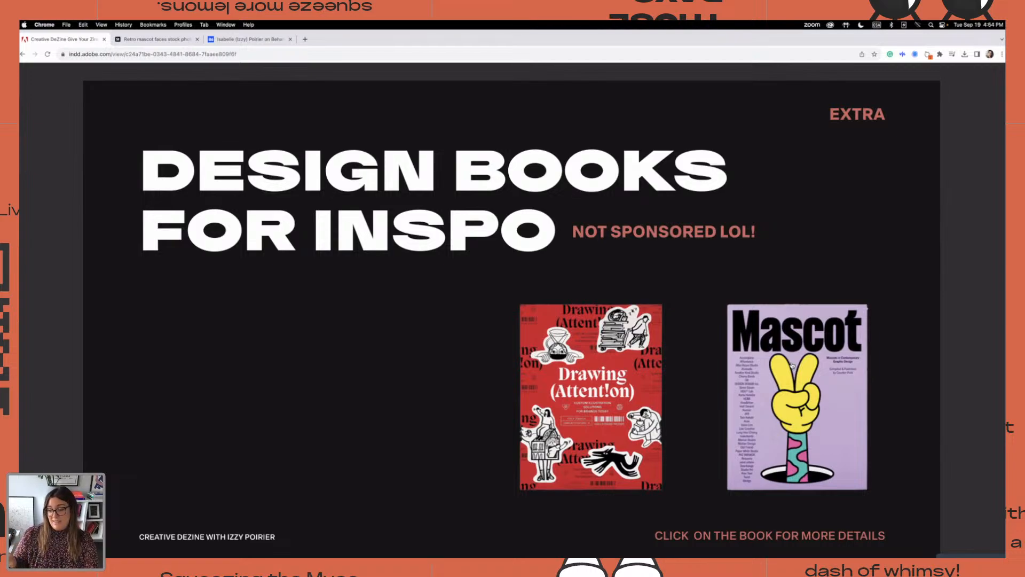
Go back through the presentation from the Design Books for Inspo slide to the Creative DeZine Schedule slide
{"action": "key", "text": "Right"}
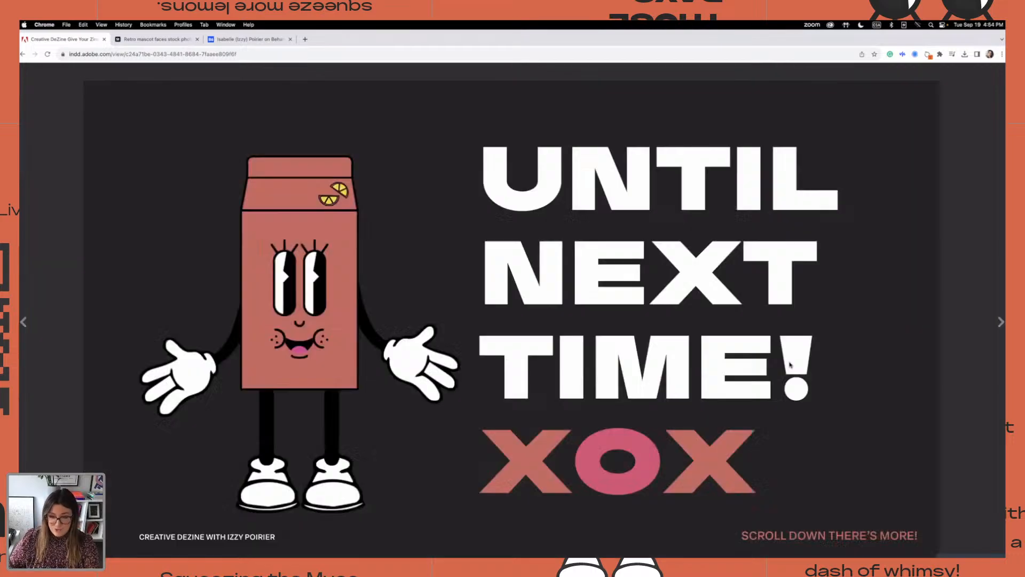
{"action": "key", "text": "Left"}
{"action": "key", "text": "Left"}
{"action": "key", "text": "Left"}
{"action": "key", "text": "Left"}
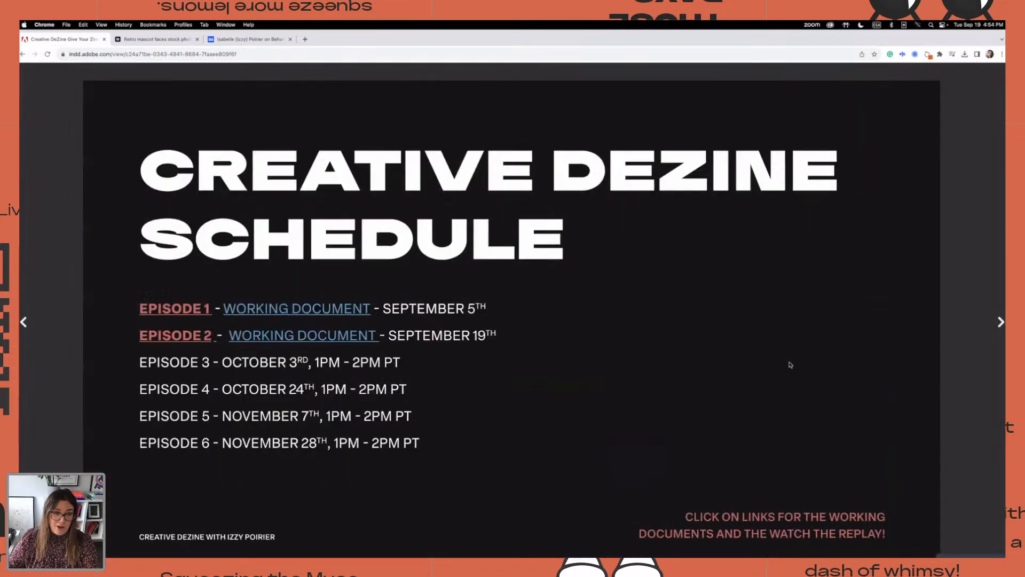